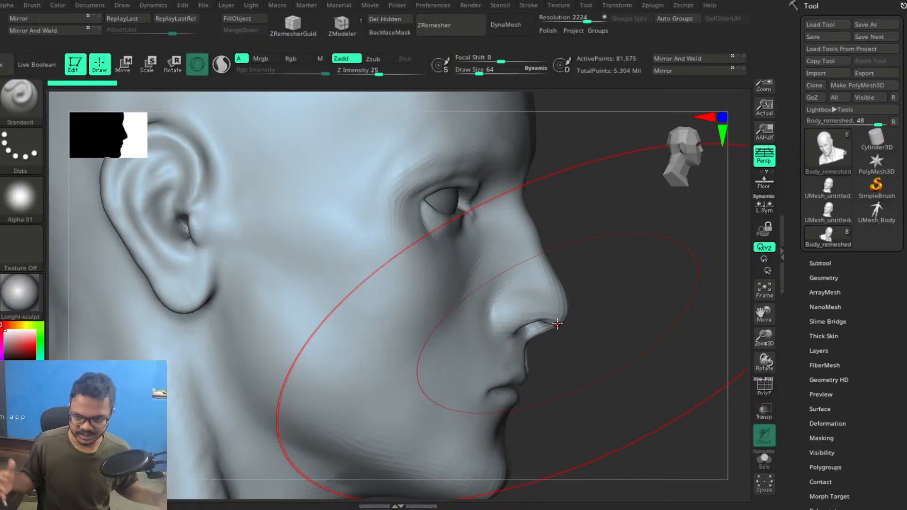
Check the pen tablet's press-key settings and close its settings window.
{"action": "left_click_drag", "start_coordinate": [557, 324], "coordinate": [608, 300]}
{"action": "key", "text": "super"}
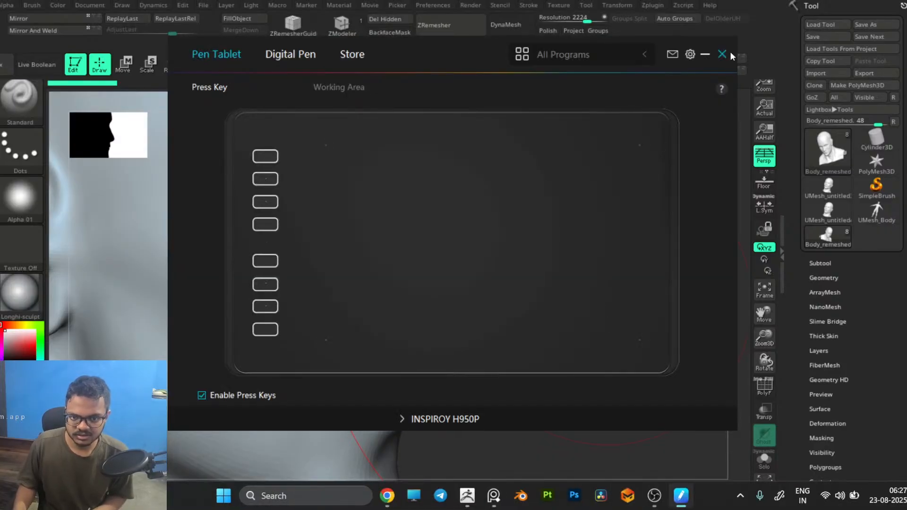
{"action": "left_click", "coordinate": [726, 53]}
Bring the head to a front view and reduce the brush draw size to about 10.7.
{"action": "mouse_move", "coordinate": [623, 278]}
{"action": "left_mouse_down"}
{"action": "mouse_move", "coordinate": [599, 288]}
{"action": "mouse_move", "coordinate": [707, 265]}
{"action": "mouse_move", "coordinate": [732, 269]}
{"action": "mouse_move", "coordinate": [618, 293]}
{"action": "mouse_move", "coordinate": [581, 290]}
{"action": "left_mouse_up"}
{"action": "mouse_move", "coordinate": [490, 306]}
{"action": "left_mouse_down"}
{"action": "mouse_move", "coordinate": [530, 317]}
{"action": "mouse_move", "coordinate": [620, 290]}
{"action": "mouse_move", "coordinate": [683, 285]}
{"action": "mouse_move", "coordinate": [665, 274]}
{"action": "mouse_move", "coordinate": [622, 290]}
{"action": "mouse_move", "coordinate": [624, 279]}
{"action": "mouse_move", "coordinate": [642, 280]}
{"action": "left_mouse_up"}
{"action": "key", "text": "space"}
{"action": "key", "text": "space"}
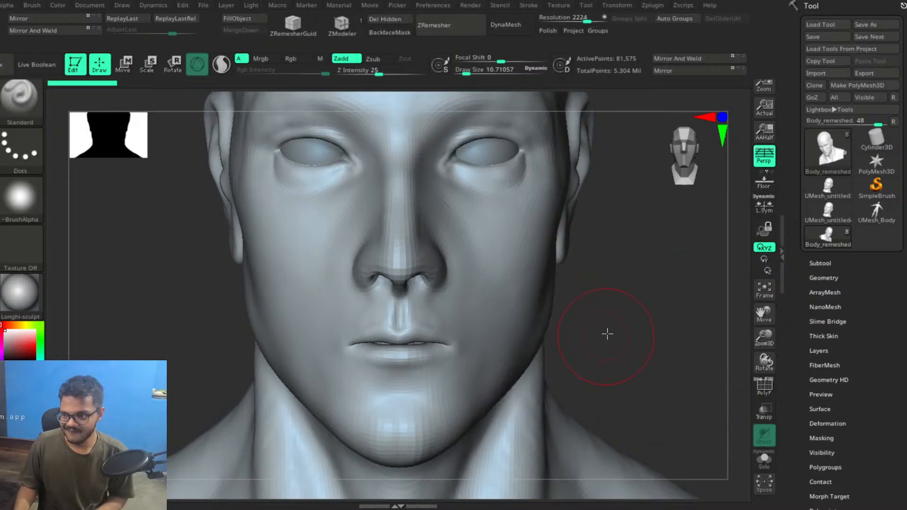
{"action": "left_click_drag", "start_coordinate": [606, 336], "coordinate": [646, 356], "text": "alt"}
Lower the remeshed body's geometry to subdivision level 2 and check the whole head in profile.
{"action": "left_click", "coordinate": [826, 263]}
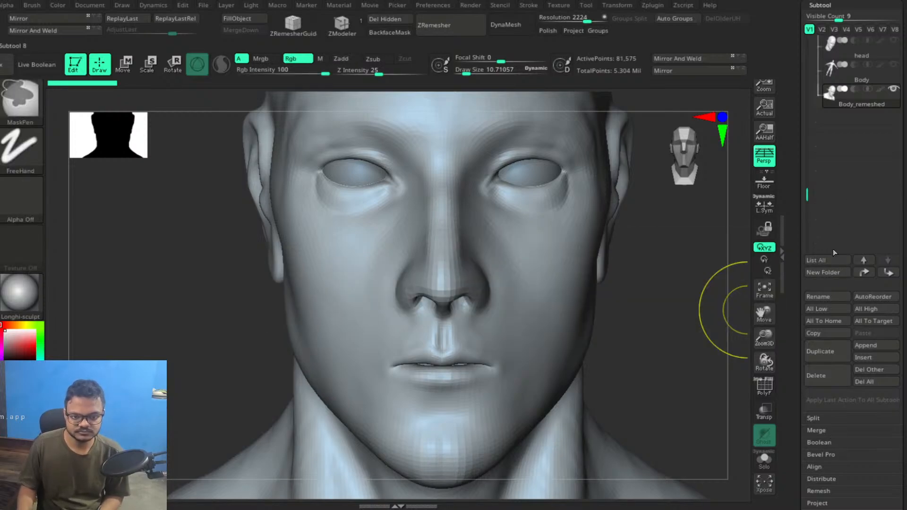
{"action": "mouse_move", "coordinate": [807, 195]}
{"action": "left_mouse_down", "text": "ctrl"}
{"action": "mouse_move", "coordinate": [812, 264]}
{"action": "mouse_move", "coordinate": [809, 146]}
{"action": "mouse_move", "coordinate": [825, 145]}
{"action": "mouse_move", "coordinate": [825, 169]}
{"action": "left_mouse_up", "text": "ctrl"}
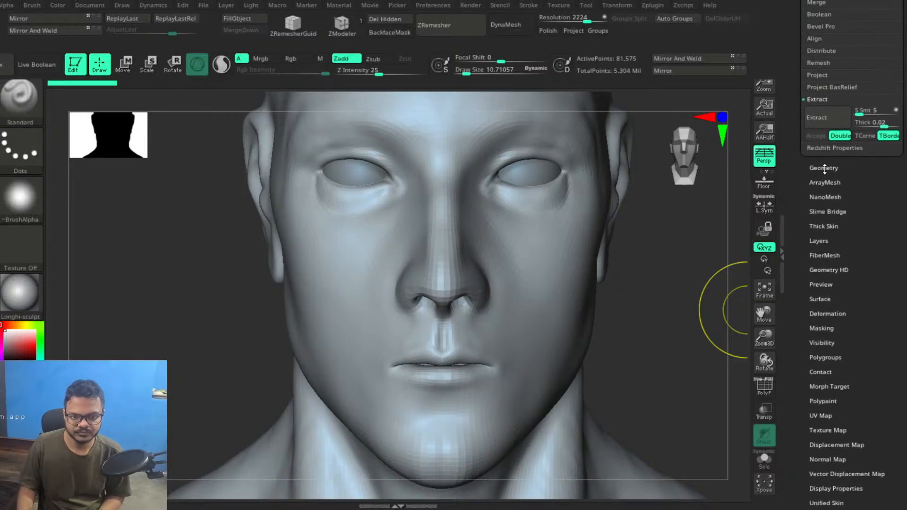
{"action": "left_click", "coordinate": [830, 170]}
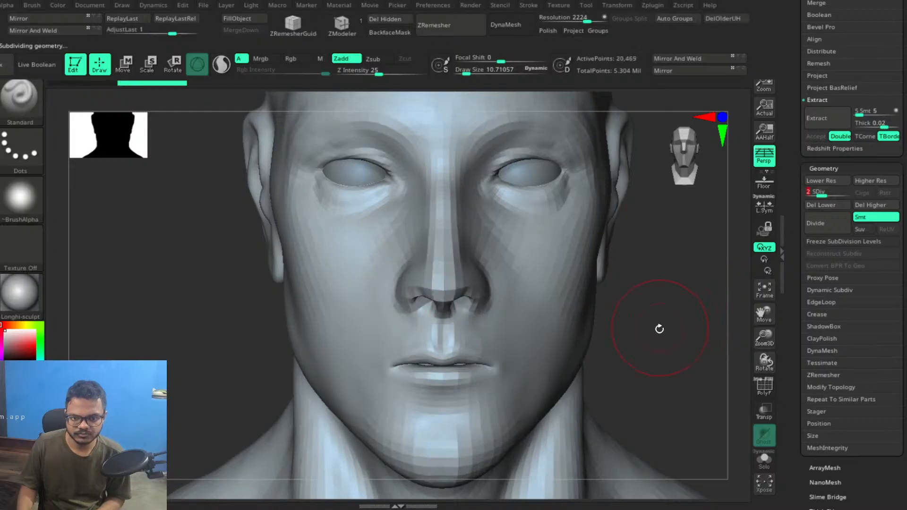
{"action": "left_click_drag", "start_coordinate": [666, 336], "coordinate": [616, 332]}
{"action": "key", "text": "f"}
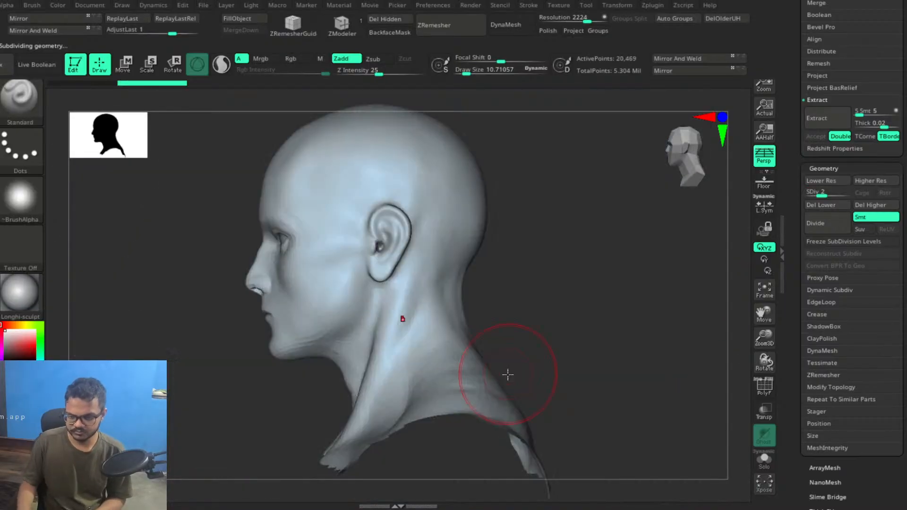
{"action": "left_click_drag", "start_coordinate": [516, 304], "coordinate": [568, 347]}
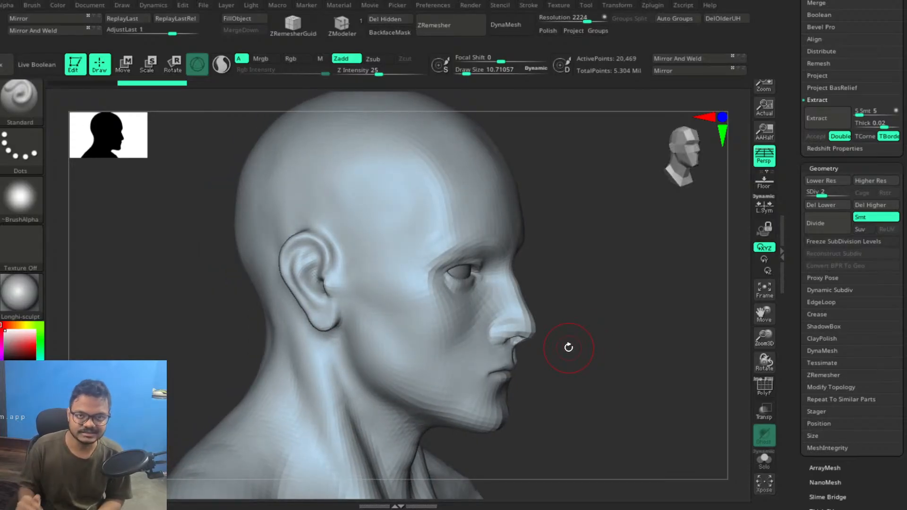
Reshape the nostril area and the upper lip with the Move brush at draw size 5.
{"action": "left_click_drag", "start_coordinate": [595, 276], "coordinate": [574, 291]}
{"action": "key", "text": "b"}
{"action": "key", "text": "m"}
{"action": "key", "text": "v"}
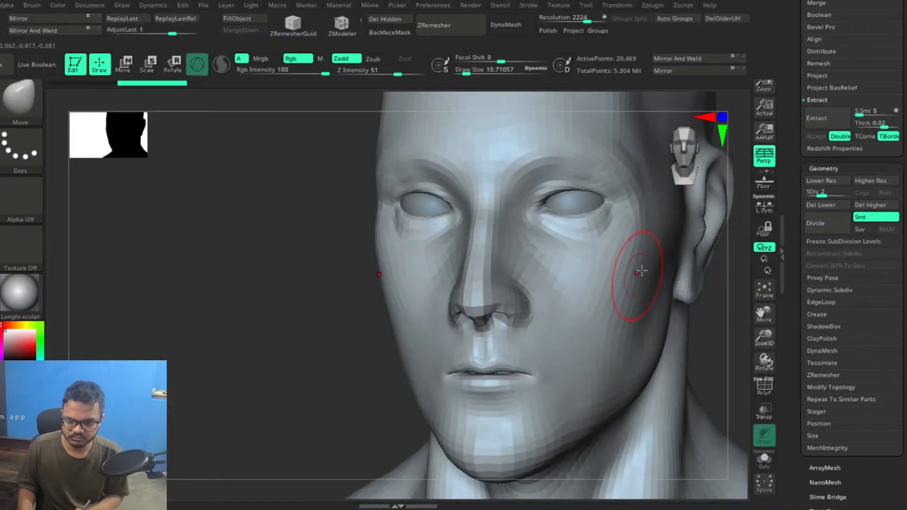
{"action": "mouse_move", "coordinate": [325, 389]}
{"action": "left_mouse_down"}
{"action": "mouse_move", "coordinate": [299, 391]}
{"action": "mouse_move", "coordinate": [286, 405]}
{"action": "mouse_move", "coordinate": [413, 353]}
{"action": "mouse_move", "coordinate": [406, 348]}
{"action": "mouse_move", "coordinate": [440, 368]}
{"action": "mouse_move", "coordinate": [370, 340]}
{"action": "mouse_move", "coordinate": [469, 404]}
{"action": "left_mouse_up"}
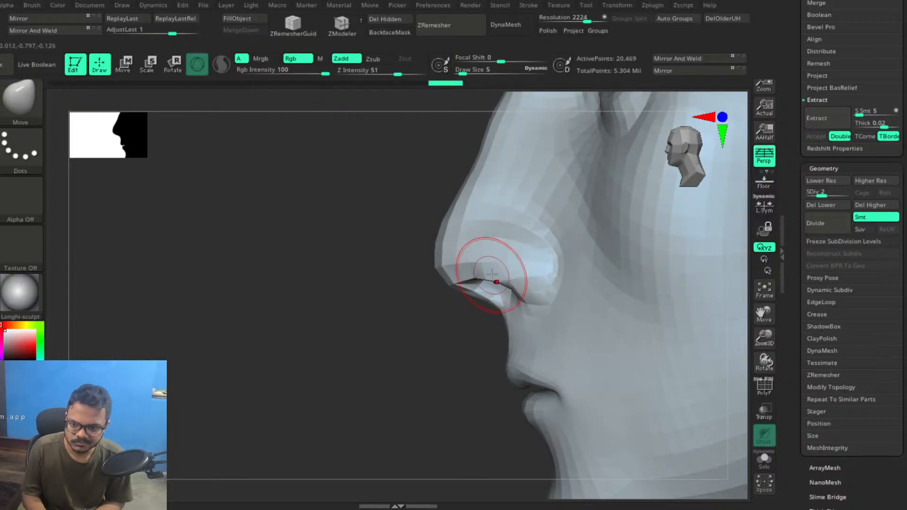
{"action": "mouse_move", "coordinate": [441, 402]}
{"action": "left_mouse_down"}
{"action": "mouse_move", "coordinate": [454, 405]}
{"action": "mouse_move", "coordinate": [503, 365]}
{"action": "left_mouse_up"}
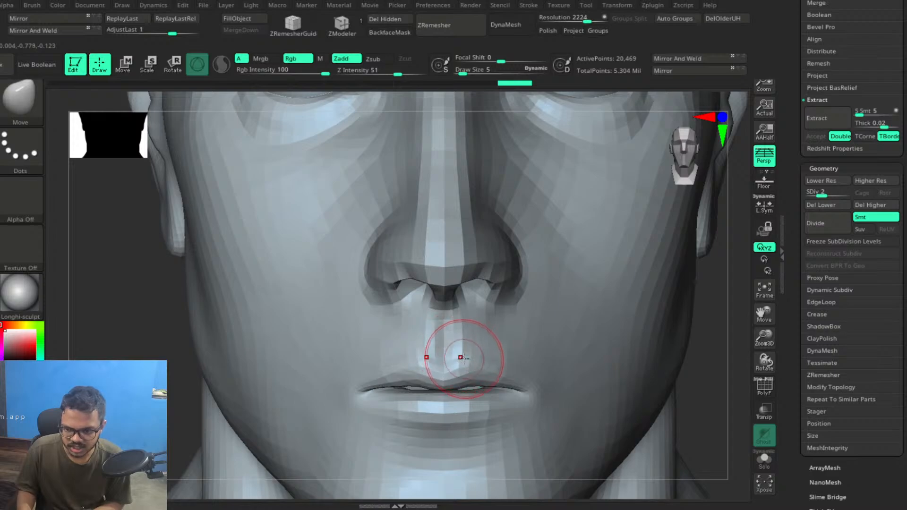
{"action": "mouse_move", "coordinate": [460, 360]}
{"action": "left_mouse_down"}
{"action": "mouse_move", "coordinate": [462, 353]}
{"action": "mouse_move", "coordinate": [489, 362]}
{"action": "mouse_move", "coordinate": [541, 394]}
{"action": "left_mouse_up"}
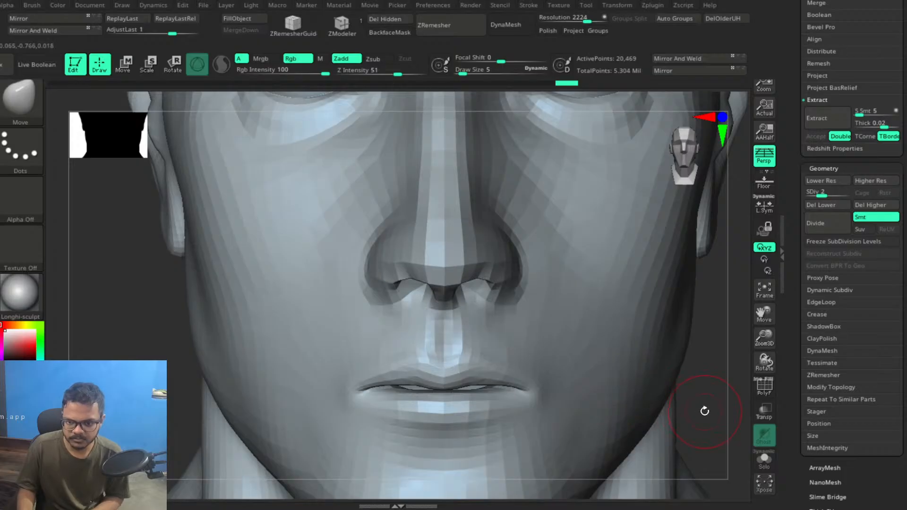
Examine the proportions of the whole face from the front and at an angle.
{"action": "mouse_move", "coordinate": [683, 406]}
{"action": "left_mouse_down"}
{"action": "mouse_move", "coordinate": [644, 379]}
{"action": "mouse_move", "coordinate": [681, 403]}
{"action": "mouse_move", "coordinate": [704, 373]}
{"action": "mouse_move", "coordinate": [665, 324]}
{"action": "mouse_move", "coordinate": [614, 338]}
{"action": "left_mouse_up"}
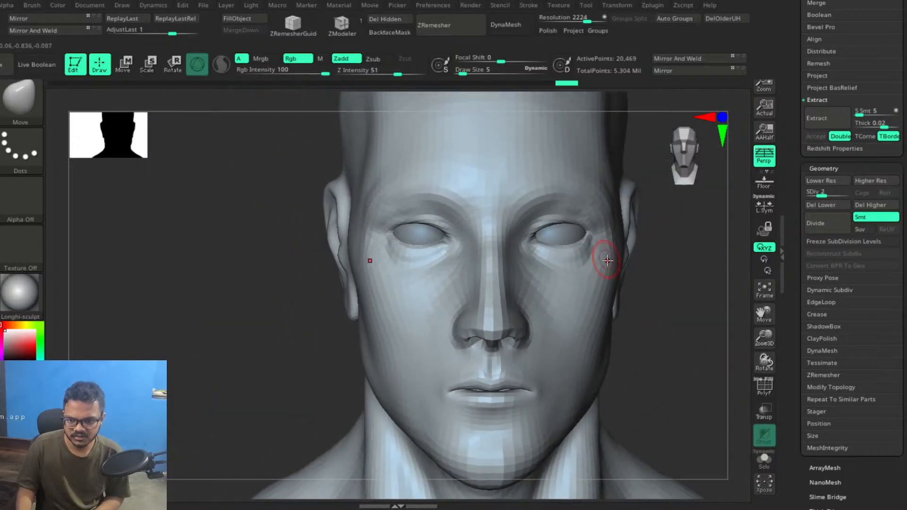
{"action": "left_click_drag", "start_coordinate": [675, 384], "coordinate": [613, 389]}
{"action": "left_click_drag", "start_coordinate": [393, 377], "coordinate": [453, 324]}
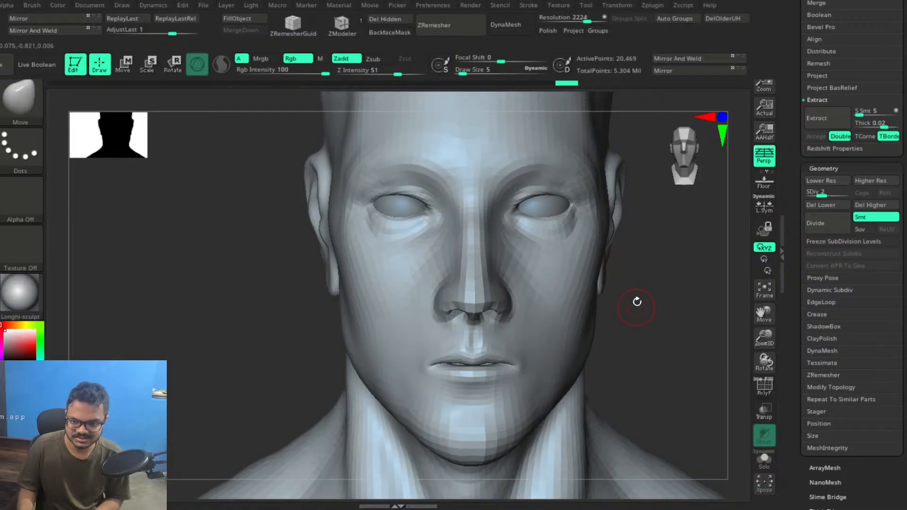
{"action": "mouse_move", "coordinate": [669, 339]}
{"action": "left_mouse_down"}
{"action": "mouse_move", "coordinate": [610, 326]}
{"action": "mouse_move", "coordinate": [676, 317]}
{"action": "mouse_move", "coordinate": [658, 325]}
{"action": "mouse_move", "coordinate": [668, 344]}
{"action": "mouse_move", "coordinate": [673, 335]}
{"action": "mouse_move", "coordinate": [677, 364]}
{"action": "mouse_move", "coordinate": [686, 348]}
{"action": "mouse_move", "coordinate": [673, 340]}
{"action": "mouse_move", "coordinate": [671, 349]}
{"action": "left_mouse_up"}
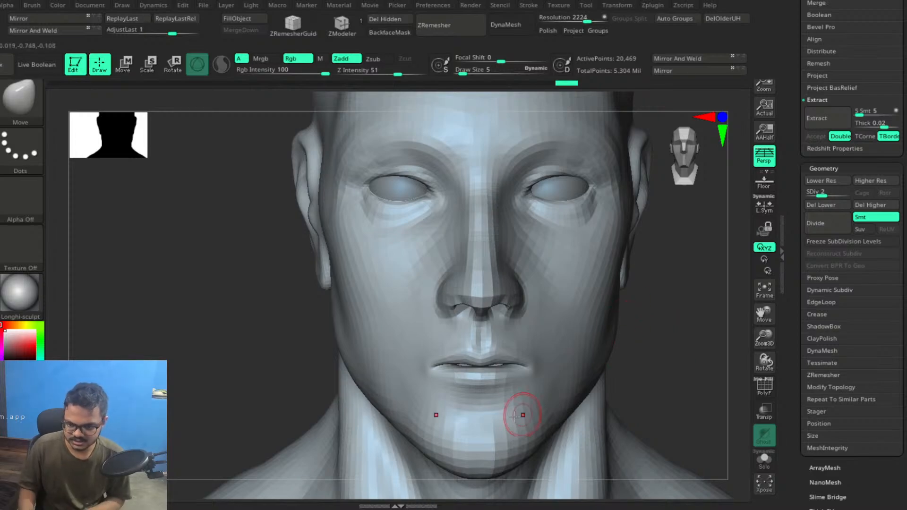
{"action": "left_click_drag", "start_coordinate": [669, 347], "coordinate": [560, 375]}
Add fullness to the lower lip with the Inflate brush at intensity 10, working from front and profile views.
{"action": "left_click_drag", "start_coordinate": [495, 391], "coordinate": [444, 417], "text": "alt"}
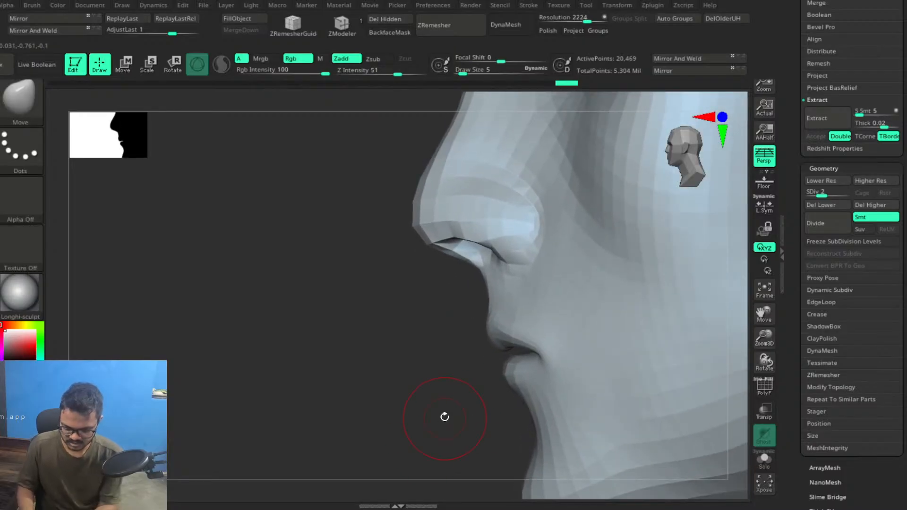
{"action": "key", "text": "b"}
{"action": "key", "text": "i"}
{"action": "key", "text": "n"}
{"action": "left_click_drag", "start_coordinate": [491, 372], "coordinate": [551, 365]}
{"action": "mouse_move", "coordinate": [499, 388]}
{"action": "left_mouse_down"}
{"action": "mouse_move", "coordinate": [447, 395]}
{"action": "mouse_move", "coordinate": [499, 382]}
{"action": "mouse_move", "coordinate": [474, 391]}
{"action": "mouse_move", "coordinate": [486, 385]}
{"action": "left_mouse_up"}
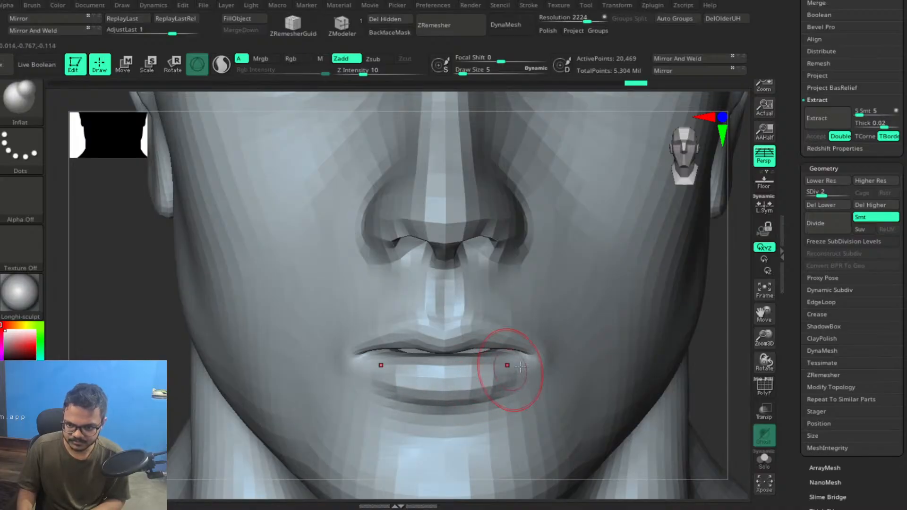
{"action": "left_click_drag", "start_coordinate": [699, 367], "coordinate": [667, 360]}
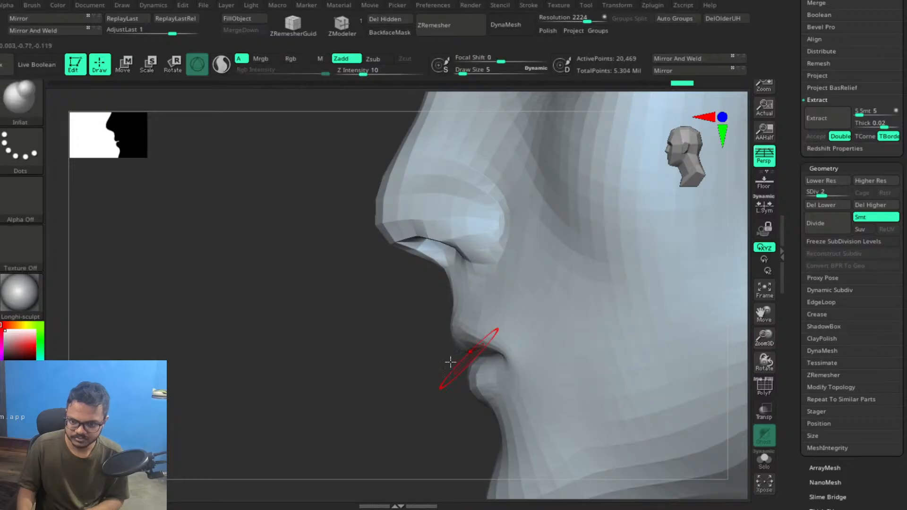
Inflate the upper lip, undo the stray stroke near the mouth corner, and touch up the outer lower lip.
{"action": "left_click_drag", "start_coordinate": [414, 358], "coordinate": [459, 324]}
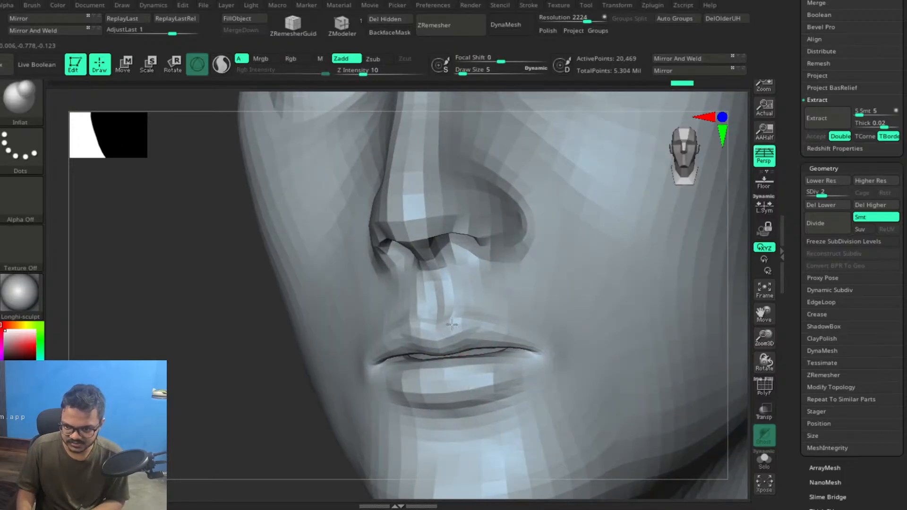
{"action": "left_click_drag", "start_coordinate": [247, 404], "coordinate": [227, 411]}
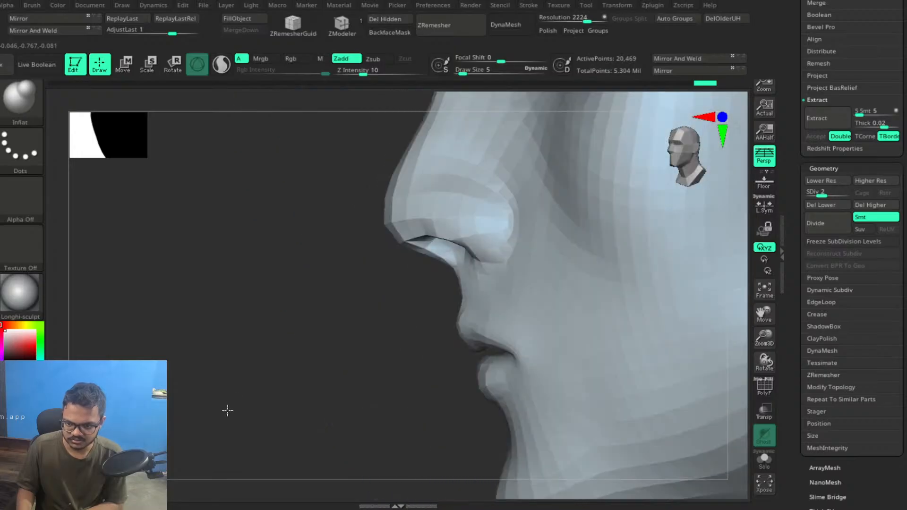
{"action": "key", "text": "ctrl"}
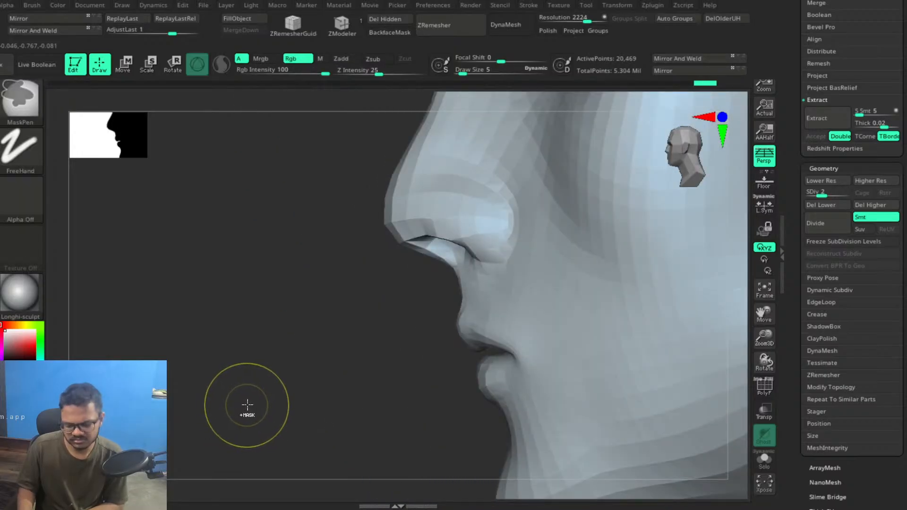
{"action": "left_click_drag", "start_coordinate": [286, 417], "coordinate": [341, 406]}
{"action": "left_click_drag", "start_coordinate": [465, 332], "coordinate": [474, 337]}
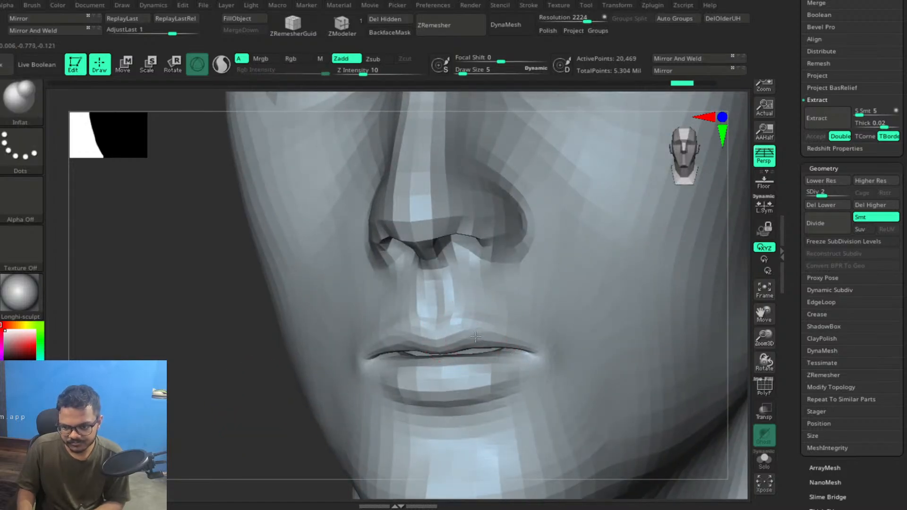
{"action": "left_click_drag", "start_coordinate": [547, 343], "coordinate": [554, 339]}
{"action": "key", "text": "ctrl+z"}
{"action": "left_click_drag", "start_coordinate": [439, 332], "coordinate": [503, 330]}
{"action": "left_click_drag", "start_coordinate": [210, 390], "coordinate": [255, 416]}
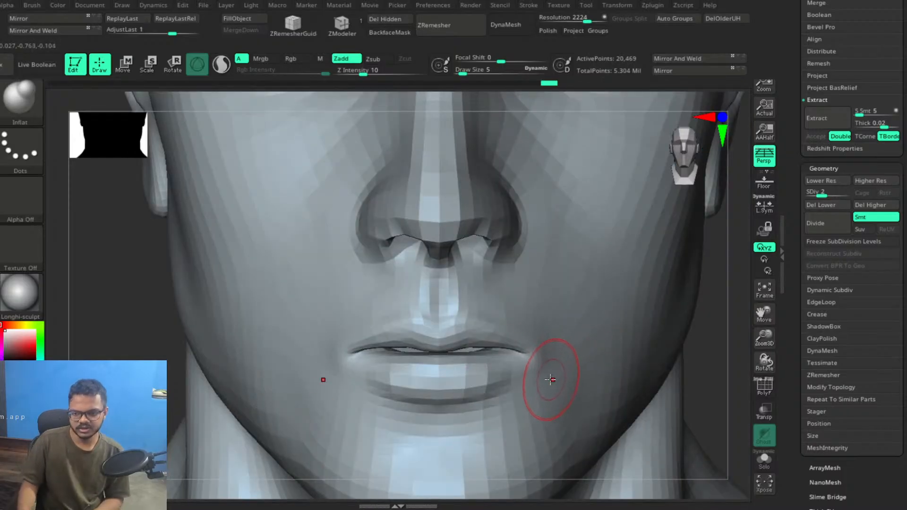
{"action": "left_click_drag", "start_coordinate": [502, 381], "coordinate": [514, 383]}
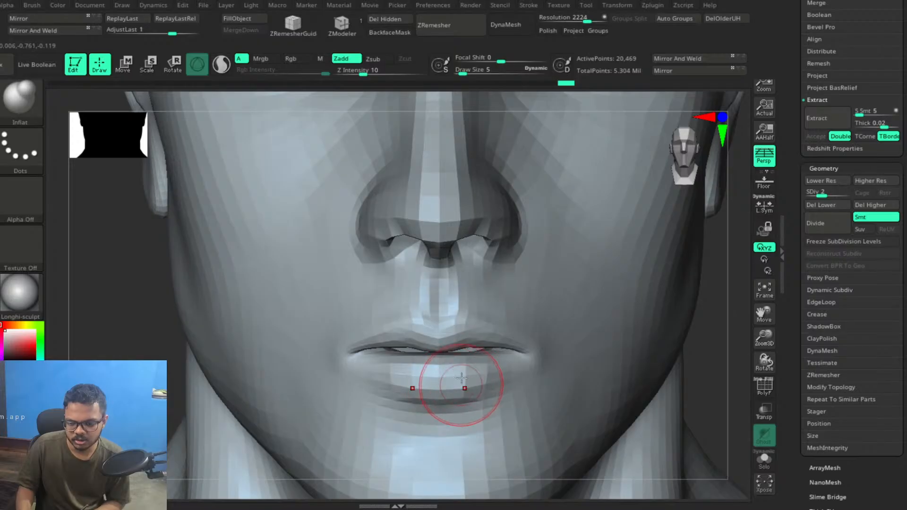
Refine the upper lip line and the mouth corners with the Move brush.
{"action": "key", "text": "b"}
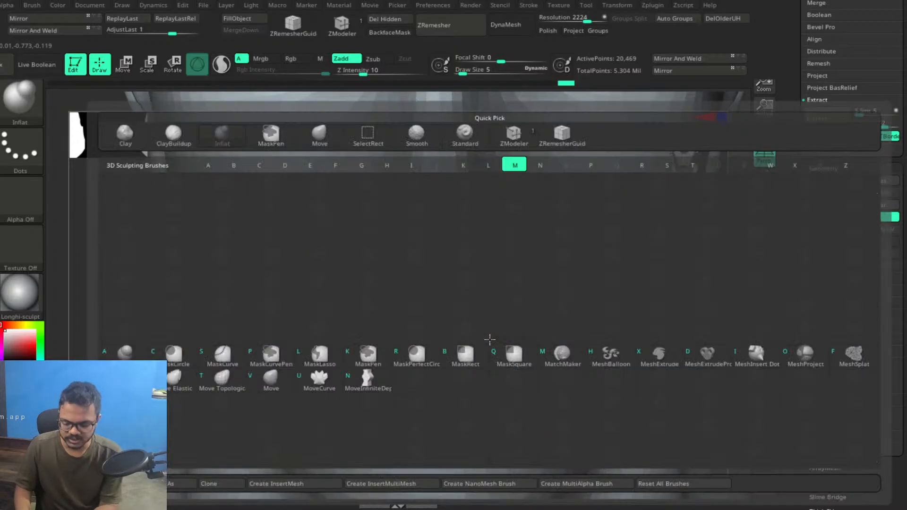
{"action": "key", "text": "m"}
{"action": "key", "text": "v"}
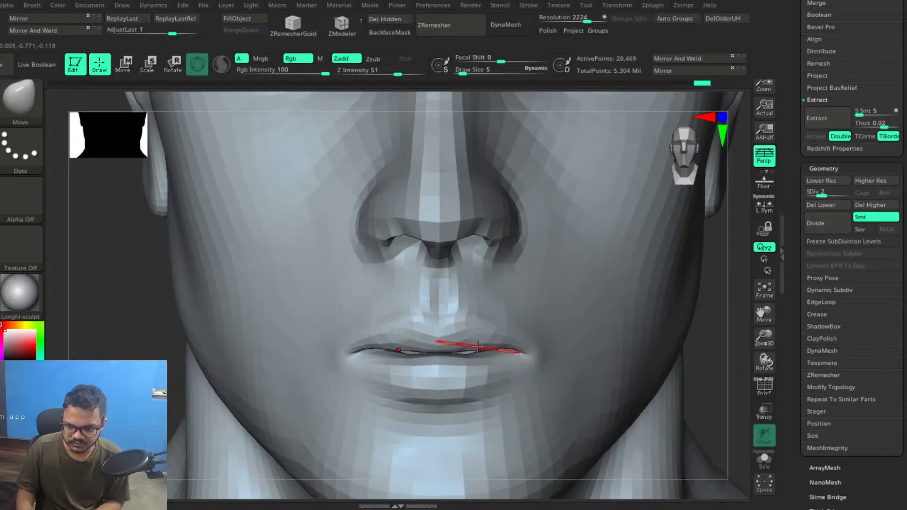
{"action": "mouse_move", "coordinate": [498, 345]}
{"action": "left_mouse_down"}
{"action": "mouse_move", "coordinate": [454, 319]}
{"action": "mouse_move", "coordinate": [465, 308]}
{"action": "left_mouse_up"}
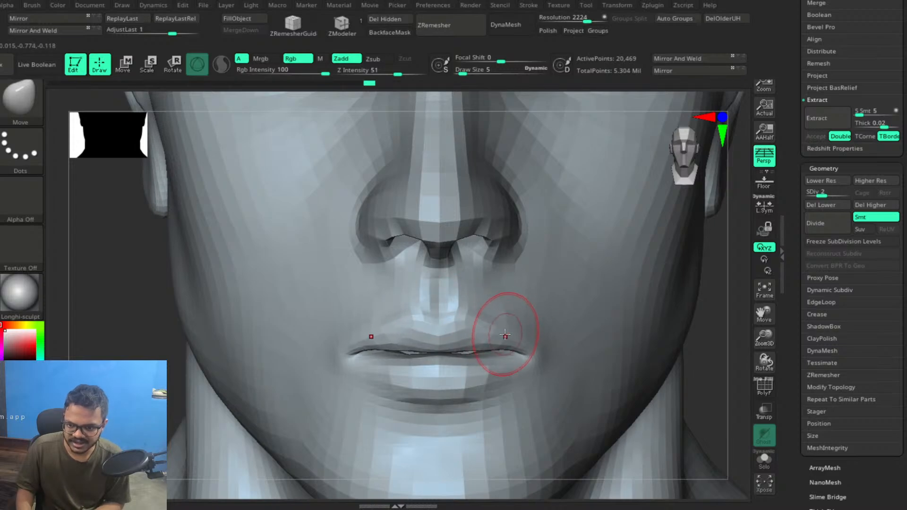
{"action": "left_click_drag", "start_coordinate": [546, 362], "coordinate": [537, 357]}
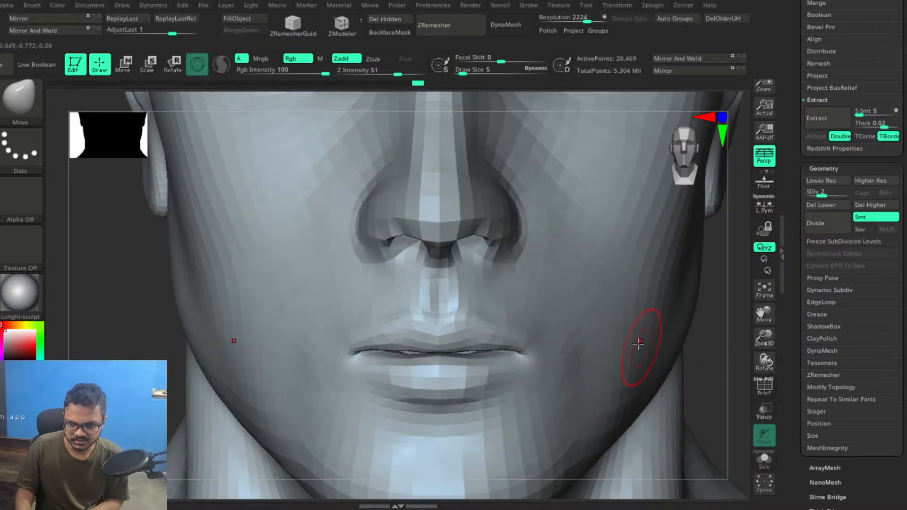
{"action": "mouse_move", "coordinate": [703, 368]}
{"action": "left_mouse_down"}
{"action": "mouse_move", "coordinate": [648, 378]}
{"action": "mouse_move", "coordinate": [700, 394]}
{"action": "mouse_move", "coordinate": [577, 343]}
{"action": "left_mouse_up"}
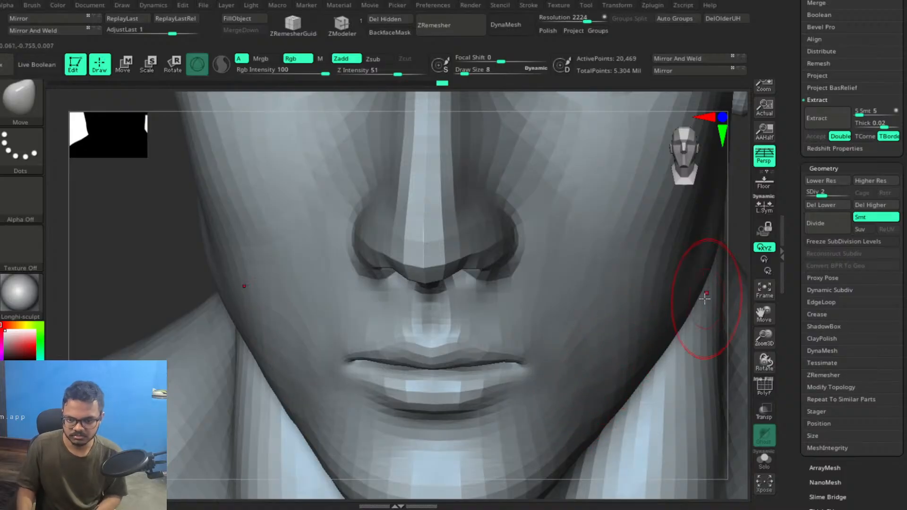
Raise the head to subdivision level 3 and smooth the lower cheek beside the mouth and chin.
{"action": "left_click_drag", "start_coordinate": [725, 326], "coordinate": [697, 346], "text": "alt"}
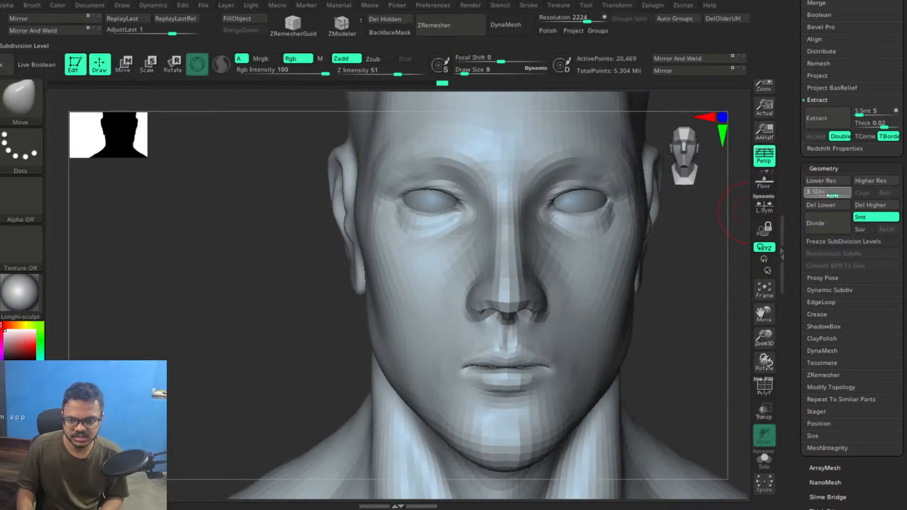
{"action": "left_click_drag", "start_coordinate": [690, 333], "coordinate": [644, 348]}
{"action": "left_click_drag", "start_coordinate": [564, 375], "coordinate": [601, 394], "text": "shift"}
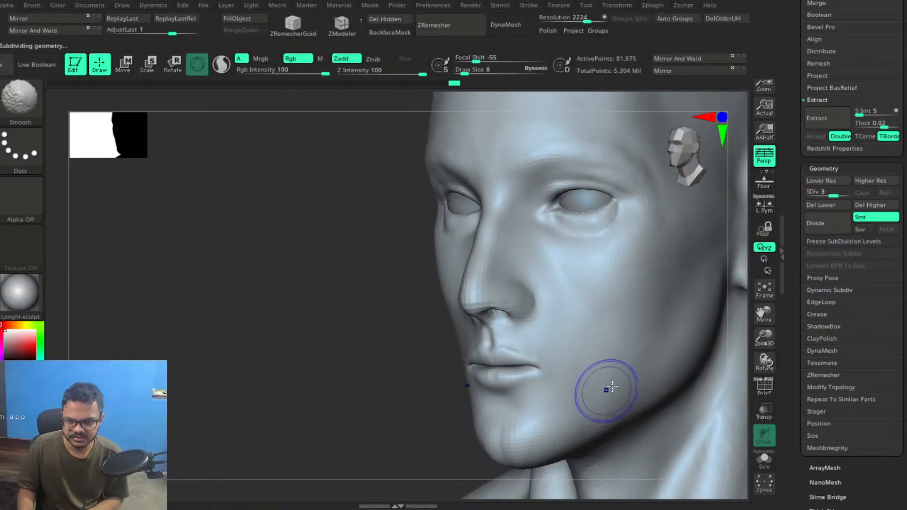
{"action": "mouse_move", "coordinate": [367, 435]}
{"action": "left_mouse_down"}
{"action": "mouse_move", "coordinate": [544, 397]}
{"action": "mouse_move", "coordinate": [637, 364]}
{"action": "mouse_move", "coordinate": [648, 338]}
{"action": "mouse_move", "coordinate": [656, 346]}
{"action": "mouse_move", "coordinate": [640, 314]}
{"action": "mouse_move", "coordinate": [646, 334]}
{"action": "mouse_move", "coordinate": [594, 340]}
{"action": "left_mouse_up"}
{"action": "left_click_drag", "start_coordinate": [431, 415], "coordinate": [614, 309]}
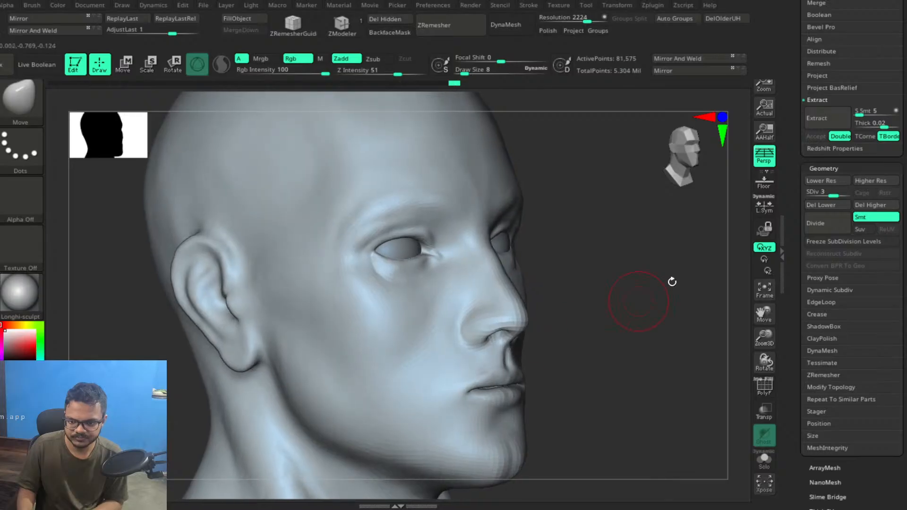
Raise the head to subdivision level 4 and switch to the ClayBuildup brush with the mouth framed in profile.
{"action": "left_click_drag", "start_coordinate": [834, 196], "coordinate": [843, 199]}
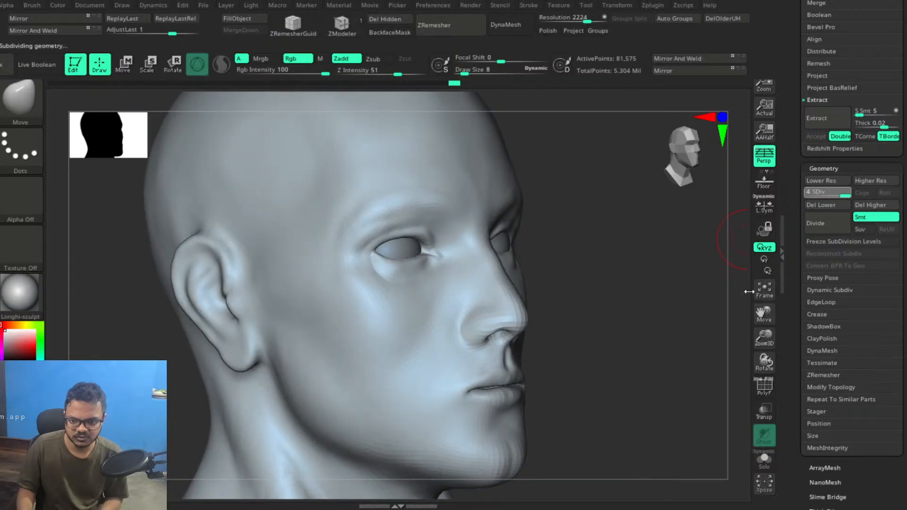
{"action": "left_click_drag", "start_coordinate": [666, 312], "coordinate": [648, 294]}
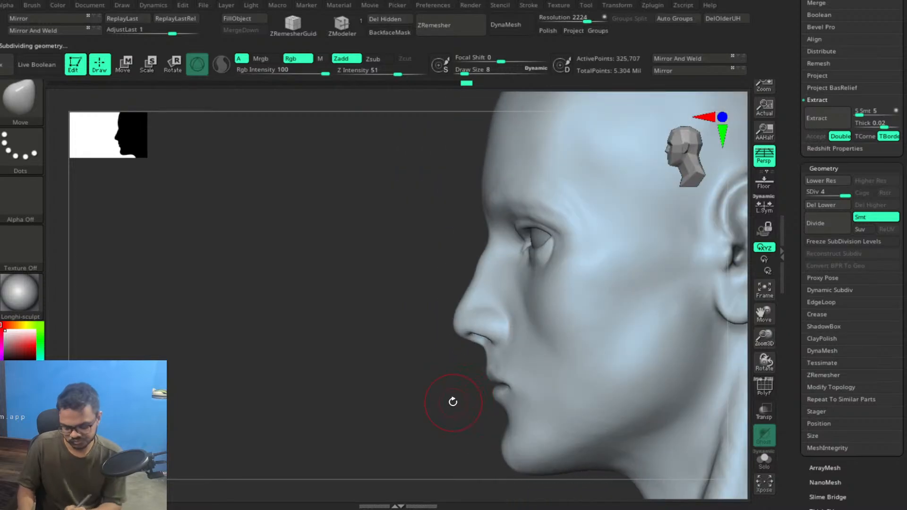
{"action": "key", "text": "b"}
{"action": "key", "text": "c"}
{"action": "key", "text": "b"}
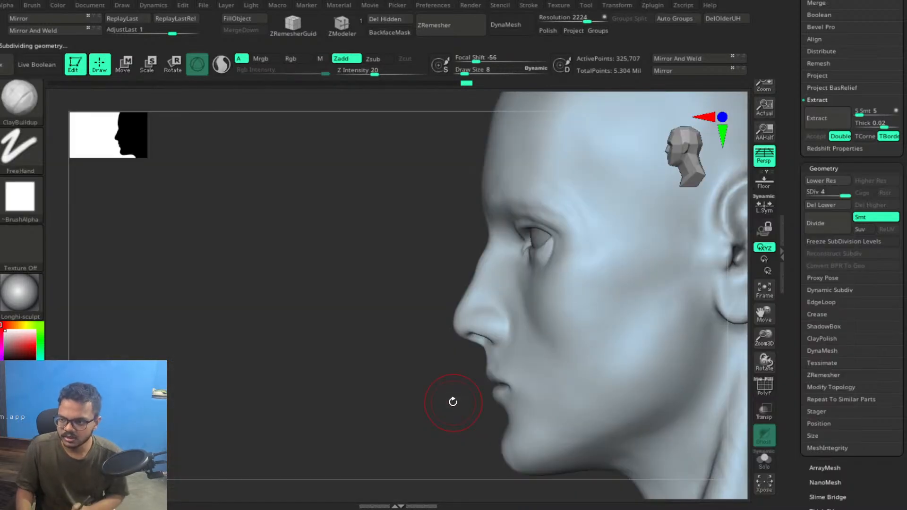
{"action": "left_click_drag", "start_coordinate": [419, 383], "coordinate": [458, 415], "text": "alt"}
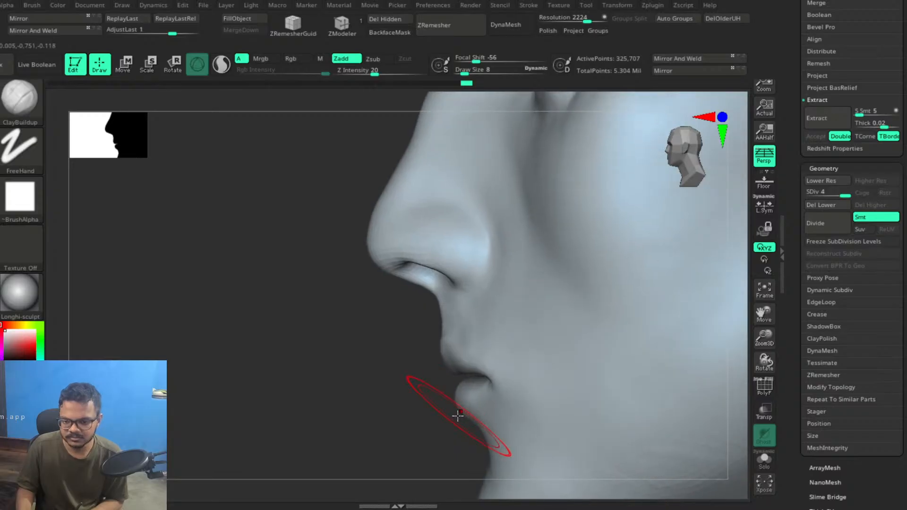
Smooth the lower cheek beside the mouth and the jawline behind the chin with the Smooth brush.
{"action": "left_click_drag", "start_coordinate": [366, 389], "coordinate": [235, 243], "text": "alt"}
{"action": "left_click_drag", "start_coordinate": [625, 298], "coordinate": [579, 317], "text": "shift"}
{"action": "left_click_drag", "start_coordinate": [447, 405], "coordinate": [553, 364], "text": "shift"}
{"action": "mouse_move", "coordinate": [540, 397]}
{"action": "left_mouse_down", "text": "shift"}
{"action": "mouse_move", "coordinate": [618, 347]}
{"action": "mouse_move", "coordinate": [676, 328]}
{"action": "mouse_move", "coordinate": [637, 381]}
{"action": "mouse_move", "coordinate": [680, 393]}
{"action": "mouse_move", "coordinate": [496, 402]}
{"action": "left_mouse_up", "text": "shift"}
{"action": "left_click_drag", "start_coordinate": [337, 420], "coordinate": [256, 389], "text": "alt"}
{"action": "mouse_move", "coordinate": [377, 383]}
{"action": "left_mouse_down", "text": "alt"}
{"action": "mouse_move", "coordinate": [223, 310]}
{"action": "mouse_move", "coordinate": [395, 419]}
{"action": "mouse_move", "coordinate": [445, 468]}
{"action": "left_mouse_up", "text": "alt"}
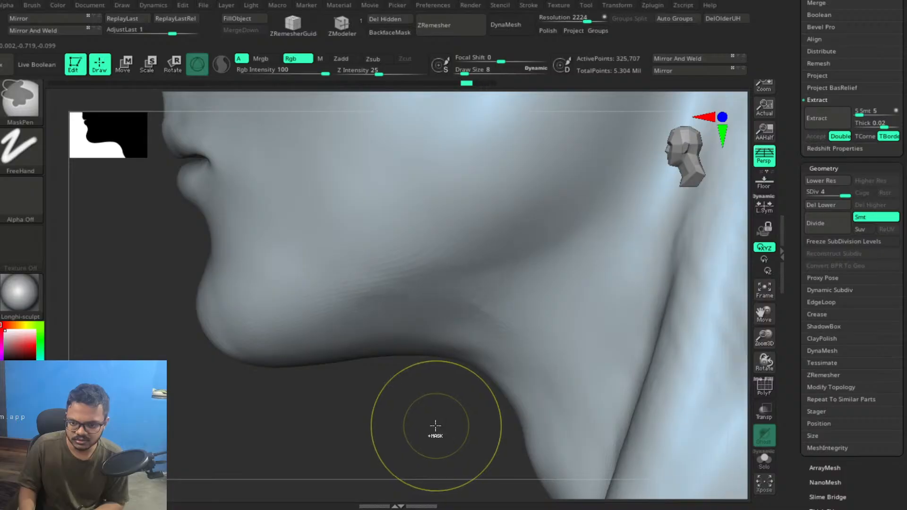
{"action": "key", "text": "shift"}
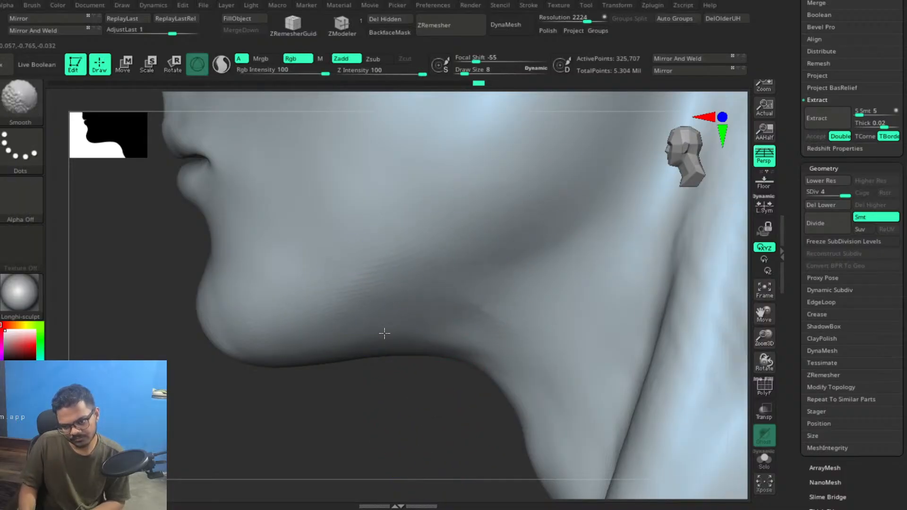
{"action": "mouse_move", "coordinate": [351, 424]}
{"action": "left_mouse_down"}
{"action": "mouse_move", "coordinate": [363, 372]}
{"action": "mouse_move", "coordinate": [308, 202]}
{"action": "mouse_move", "coordinate": [385, 326]}
{"action": "mouse_move", "coordinate": [373, 442]}
{"action": "mouse_move", "coordinate": [309, 419]}
{"action": "mouse_move", "coordinate": [282, 351]}
{"action": "mouse_move", "coordinate": [373, 373]}
{"action": "mouse_move", "coordinate": [407, 423]}
{"action": "mouse_move", "coordinate": [392, 393]}
{"action": "mouse_move", "coordinate": [375, 395]}
{"action": "mouse_move", "coordinate": [405, 377]}
{"action": "mouse_move", "coordinate": [427, 378]}
{"action": "left_mouse_up"}
Set the ClayBuildup brush to draw size 5 and Z Intensity 6, and lightly build up the area below the mouth corner.
{"action": "mouse_move", "coordinate": [646, 294]}
{"action": "left_mouse_down", "text": "alt"}
{"action": "mouse_move", "coordinate": [586, 321]}
{"action": "mouse_move", "coordinate": [636, 308]}
{"action": "mouse_move", "coordinate": [674, 346]}
{"action": "mouse_move", "coordinate": [604, 314]}
{"action": "left_mouse_up", "text": "alt"}
{"action": "left_click_drag", "start_coordinate": [573, 341], "coordinate": [676, 335], "text": "alt"}
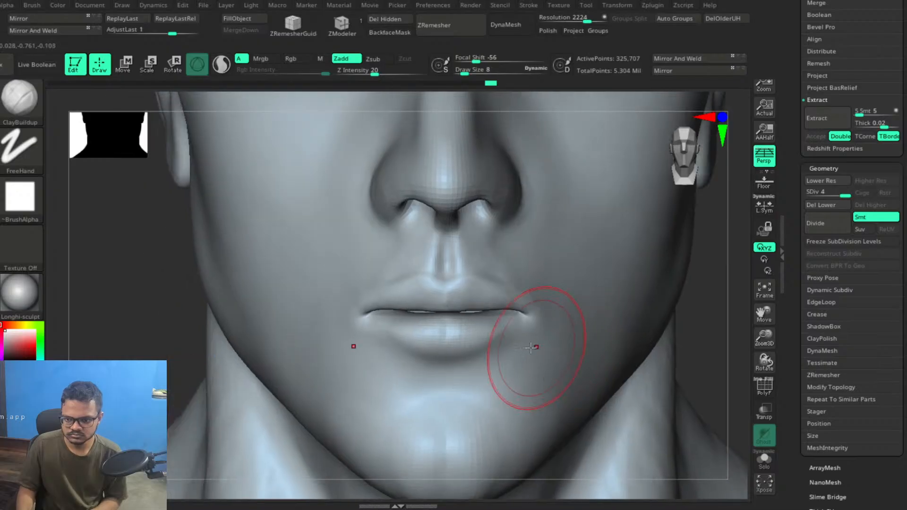
{"action": "mouse_move", "coordinate": [518, 350]}
{"action": "right_mouse_down"}
{"action": "mouse_move", "coordinate": [542, 349]}
{"action": "mouse_move", "coordinate": [544, 374]}
{"action": "mouse_move", "coordinate": [477, 363]}
{"action": "mouse_move", "coordinate": [488, 364]}
{"action": "mouse_move", "coordinate": [481, 376]}
{"action": "mouse_move", "coordinate": [466, 372]}
{"action": "right_mouse_up"}
{"action": "key", "text": "bracketleft"}
{"action": "right_click_drag", "start_coordinate": [627, 328], "coordinate": [640, 319]}
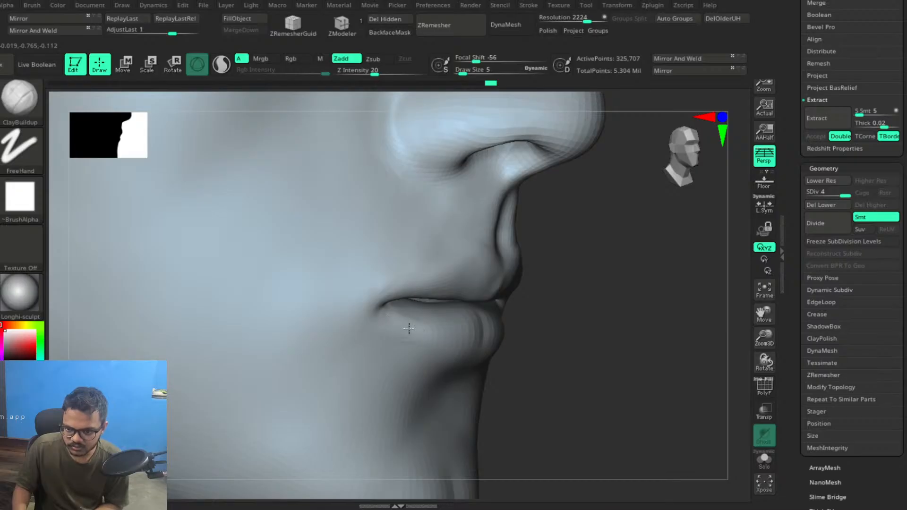
{"action": "key", "text": "ctrl"}
{"action": "key", "text": "ctrl"}
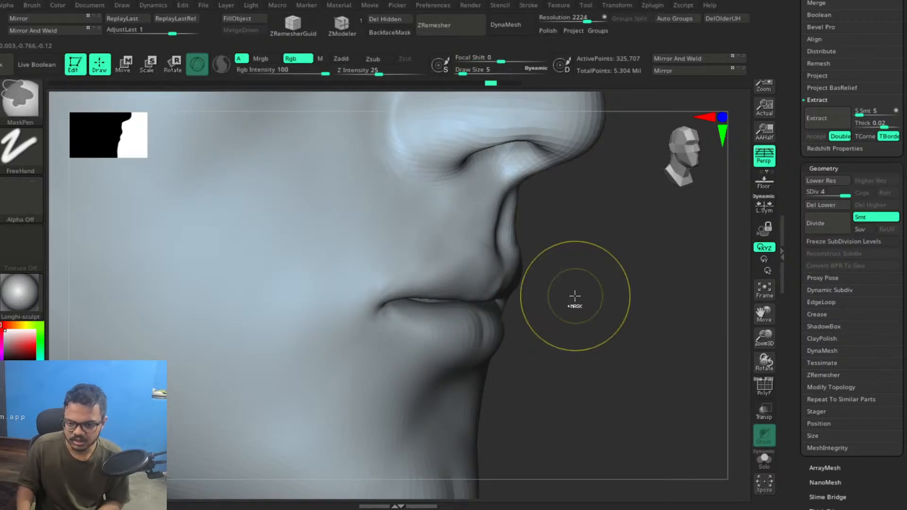
{"action": "key", "text": "space"}
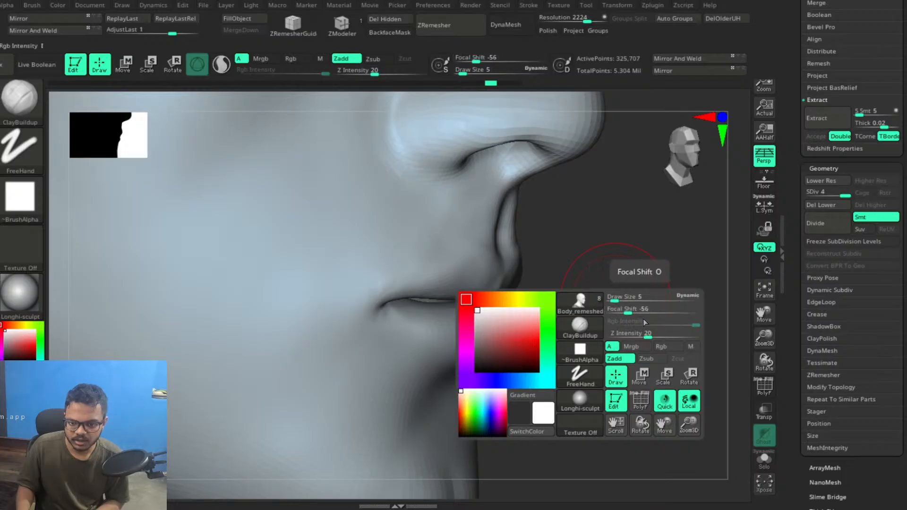
{"action": "left_click_drag", "start_coordinate": [648, 333], "coordinate": [596, 341]}
{"action": "mouse_move", "coordinate": [380, 328]}
{"action": "left_mouse_down"}
{"action": "mouse_move", "coordinate": [396, 336]}
{"action": "mouse_move", "coordinate": [369, 341]}
{"action": "mouse_move", "coordinate": [375, 357]}
{"action": "left_mouse_up"}
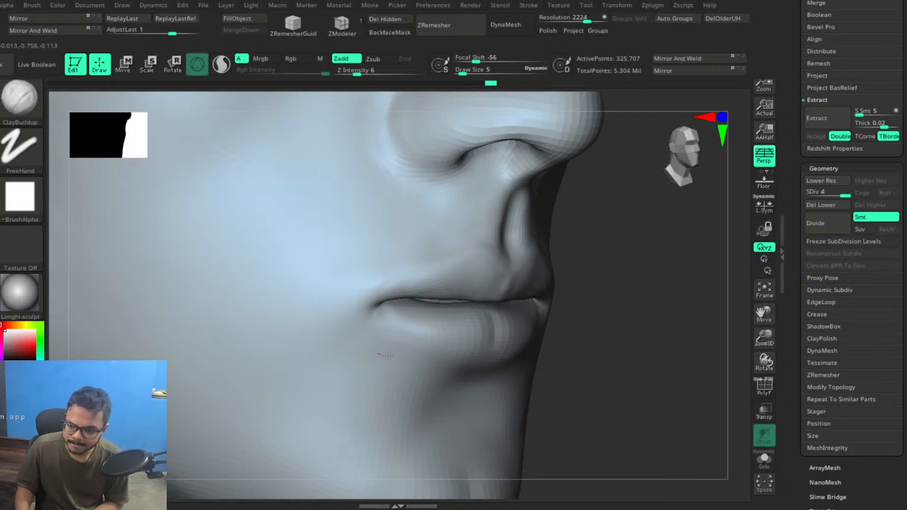
{"action": "left_click_drag", "start_coordinate": [371, 372], "coordinate": [378, 346]}
Build up the mouth corner and the skin just below and beside it, raising the draw size to 6.
{"action": "mouse_move", "coordinate": [653, 316]}
{"action": "left_mouse_down"}
{"action": "mouse_move", "coordinate": [645, 326]}
{"action": "mouse_move", "coordinate": [685, 328]}
{"action": "left_mouse_up"}
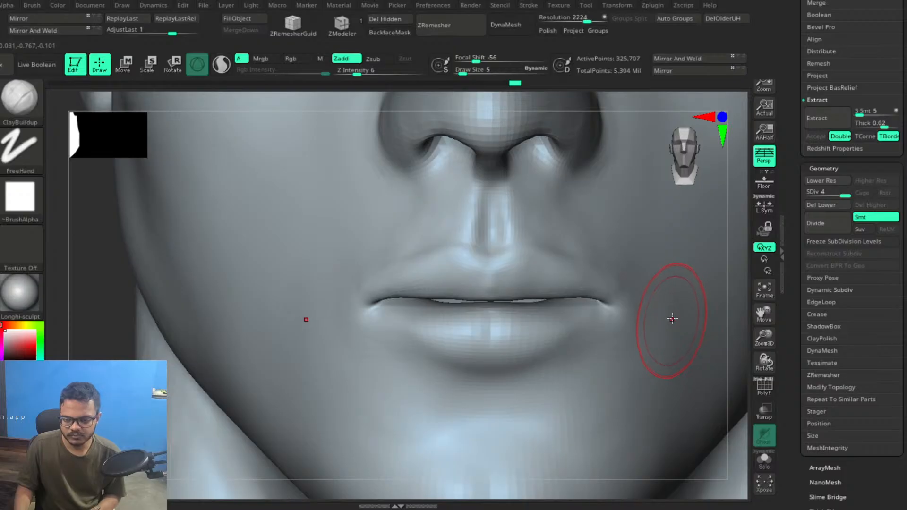
{"action": "right_click_drag", "start_coordinate": [670, 313], "coordinate": [666, 312], "text": "alt"}
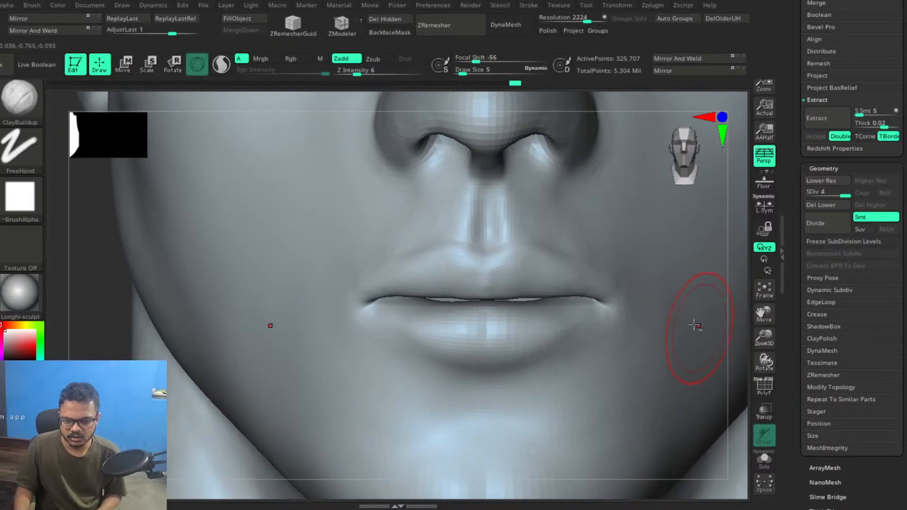
{"action": "right_click_drag", "start_coordinate": [623, 370], "coordinate": [560, 260], "text": "ctrl"}
{"action": "mouse_move", "coordinate": [644, 269]}
{"action": "right_mouse_down", "text": "alt"}
{"action": "mouse_move", "coordinate": [506, 263]}
{"action": "mouse_move", "coordinate": [625, 312]}
{"action": "mouse_move", "coordinate": [654, 310]}
{"action": "right_mouse_up", "text": "alt"}
{"action": "right_click_drag", "start_coordinate": [657, 344], "coordinate": [673, 334], "text": "alt"}
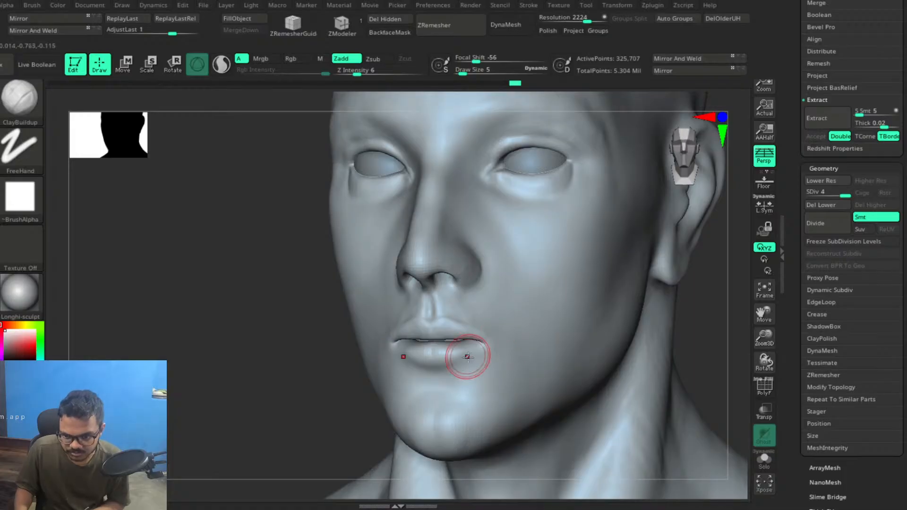
{"action": "left_click_drag", "start_coordinate": [467, 353], "coordinate": [472, 345]}
{"action": "key", "text": "bracketright"}
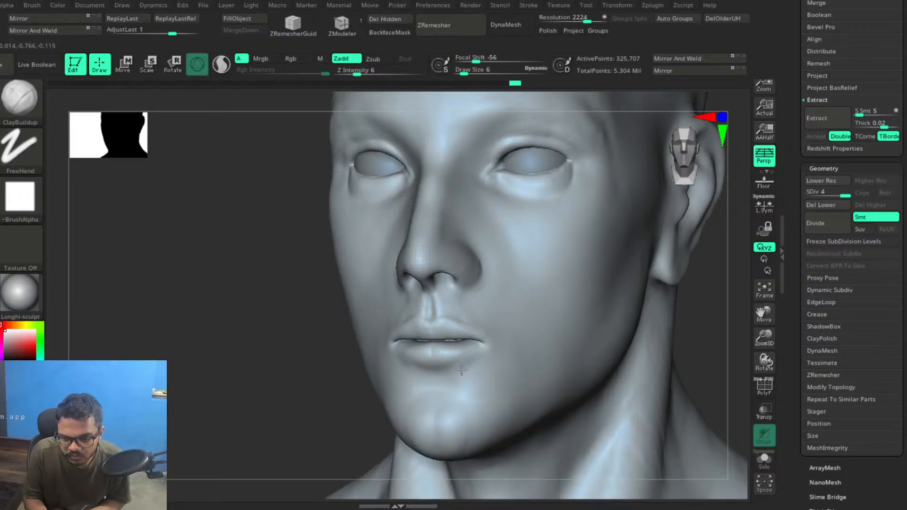
{"action": "left_click_drag", "start_coordinate": [465, 365], "coordinate": [460, 362]}
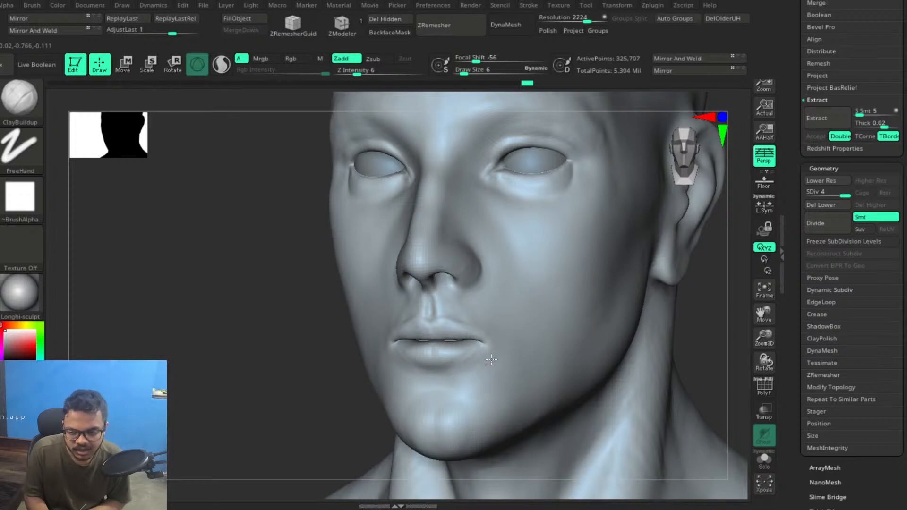
{"action": "left_click_drag", "start_coordinate": [509, 365], "coordinate": [507, 361]}
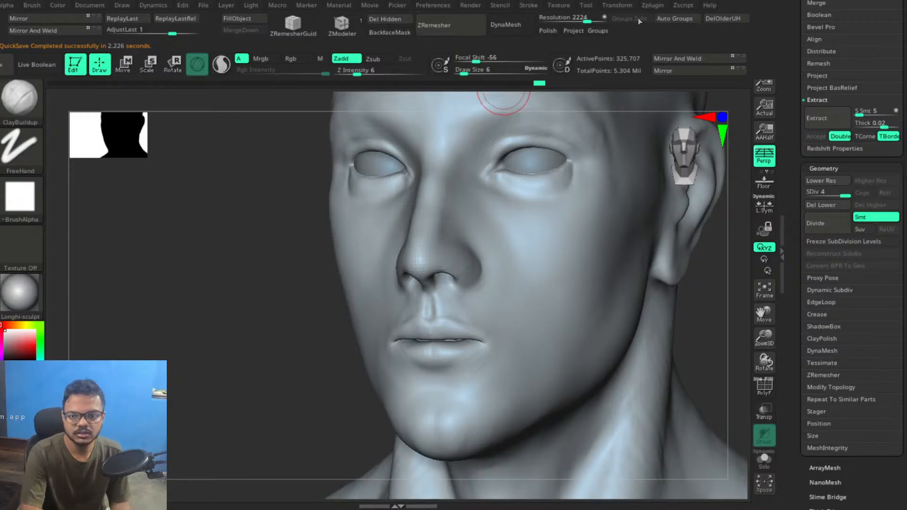
Look through the QuickSave preferences.
{"action": "left_click", "coordinate": [439, 5]}
{"action": "mouse_move", "coordinate": [488, 304]}
{"action": "left_mouse_down"}
{"action": "mouse_move", "coordinate": [486, 278]}
{"action": "mouse_move", "coordinate": [494, 302]}
{"action": "left_mouse_up"}
{"action": "left_click_drag", "start_coordinate": [457, 212], "coordinate": [461, 265]}
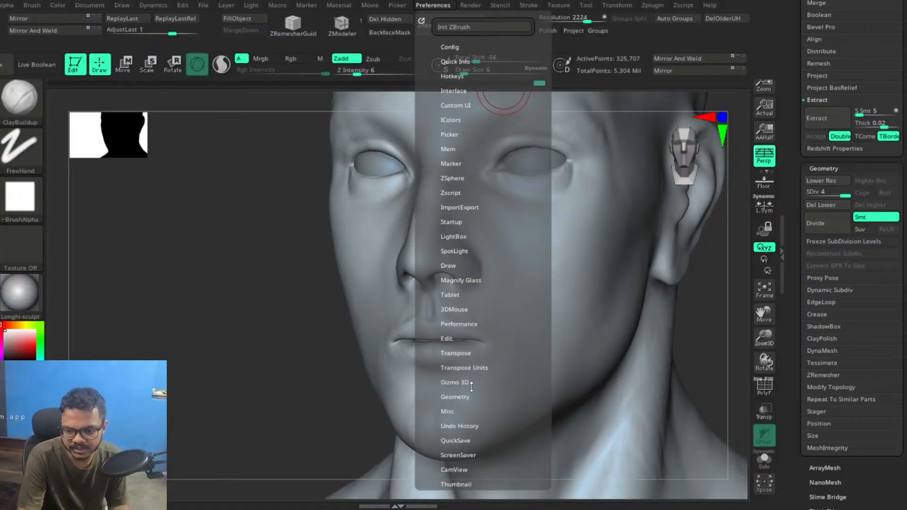
{"action": "left_click", "coordinate": [459, 441]}
{"action": "left_click_drag", "start_coordinate": [477, 375], "coordinate": [486, 292]}
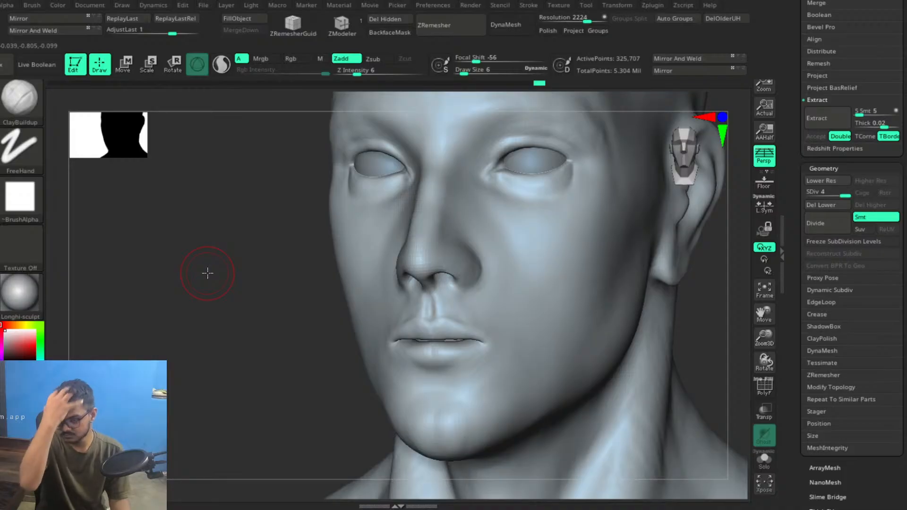
Switch to the Kai_ref board in PureRef and enlarge the front-facing male head reference beside the sculpt.
{"action": "left_click_drag", "start_coordinate": [234, 378], "coordinate": [274, 380]}
{"action": "left_click_drag", "start_coordinate": [603, 383], "coordinate": [527, 413]}
{"action": "mouse_move", "coordinate": [528, 412]}
{"action": "right_mouse_down"}
{"action": "mouse_move", "coordinate": [496, 334]}
{"action": "mouse_move", "coordinate": [508, 345]}
{"action": "mouse_move", "coordinate": [492, 328]}
{"action": "mouse_move", "coordinate": [579, 338]}
{"action": "mouse_move", "coordinate": [543, 335]}
{"action": "mouse_move", "coordinate": [549, 345]}
{"action": "right_mouse_up"}
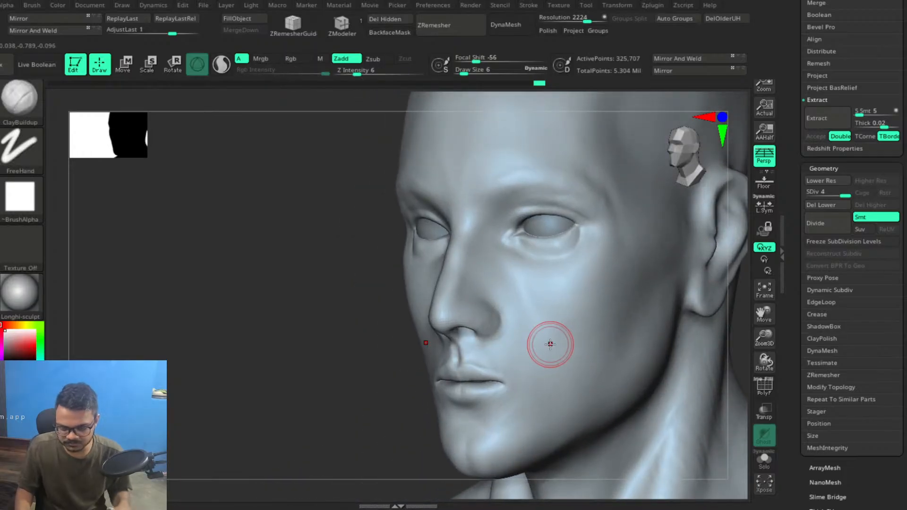
{"action": "key", "text": "alt+Tab"}
{"action": "key", "text": "alt+Tab"}
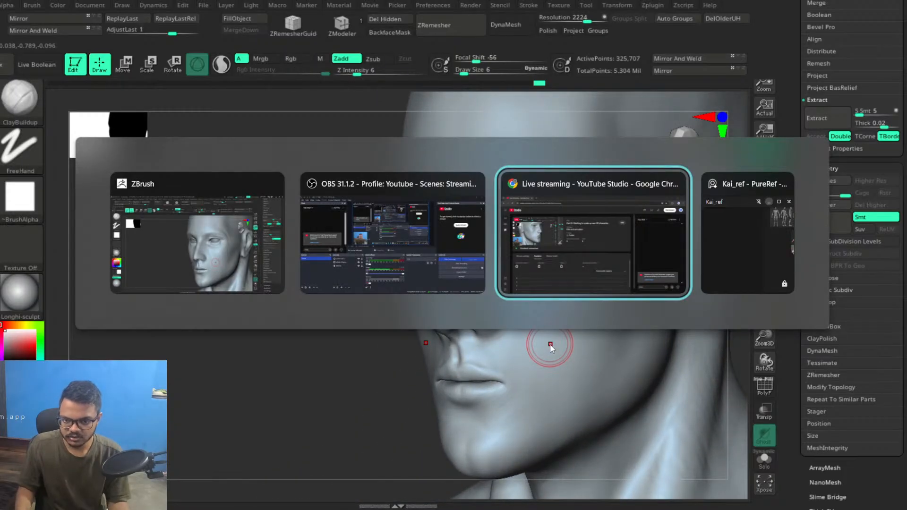
{"action": "key", "text": "alt+Tab"}
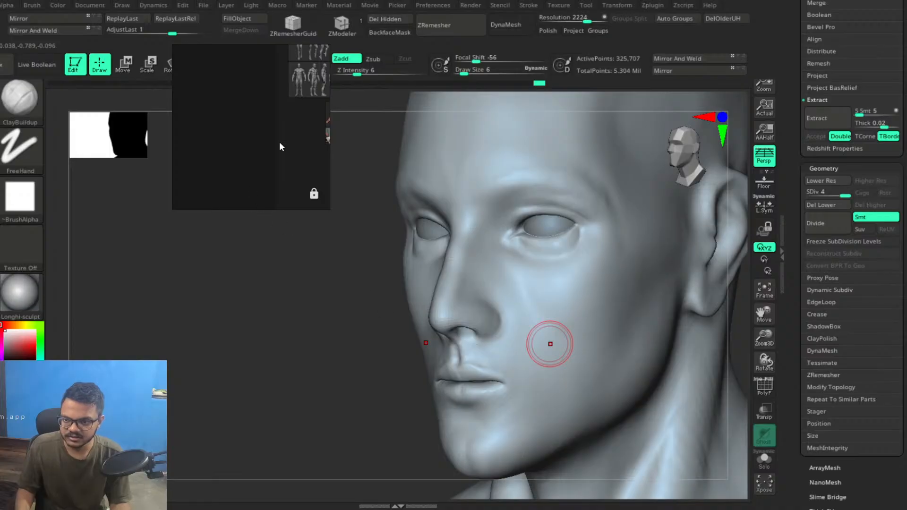
{"action": "scroll", "coordinate": [274, 114], "scroll_direction": "up", "scroll_amount": 6}
{"action": "scroll", "coordinate": [228, 84], "scroll_direction": "up", "scroll_amount": 5}
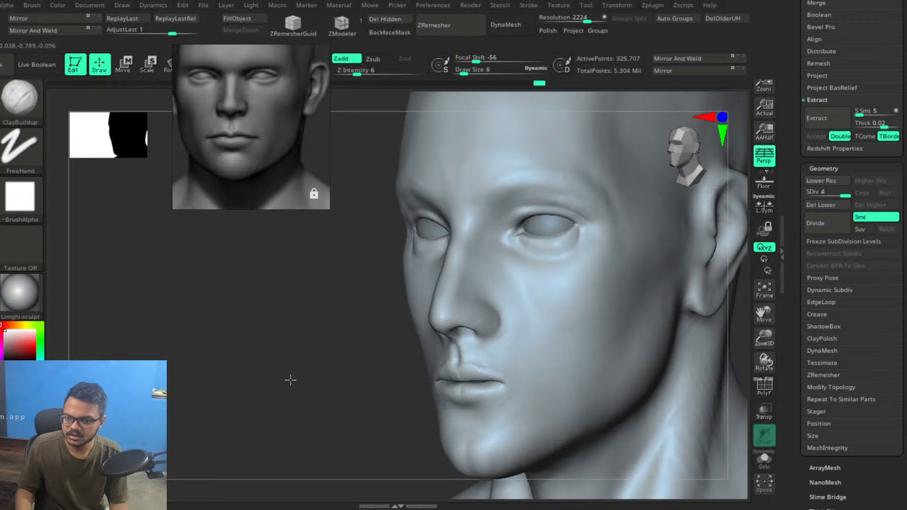
Compare the face with the reference and, at draw size 4, build up the fold from beside the nose around the mouth corner toward the chin.
{"action": "left_click_drag", "start_coordinate": [288, 379], "coordinate": [297, 378], "text": "shift"}
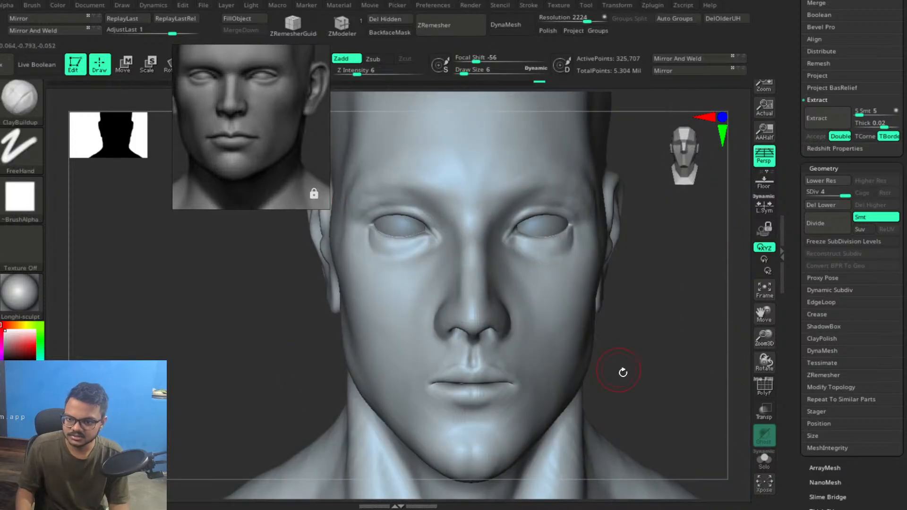
{"action": "mouse_move", "coordinate": [642, 388]}
{"action": "left_mouse_down", "text": "alt"}
{"action": "mouse_move", "coordinate": [646, 350]}
{"action": "mouse_move", "coordinate": [574, 354]}
{"action": "mouse_move", "coordinate": [625, 419]}
{"action": "left_mouse_up", "text": "alt"}
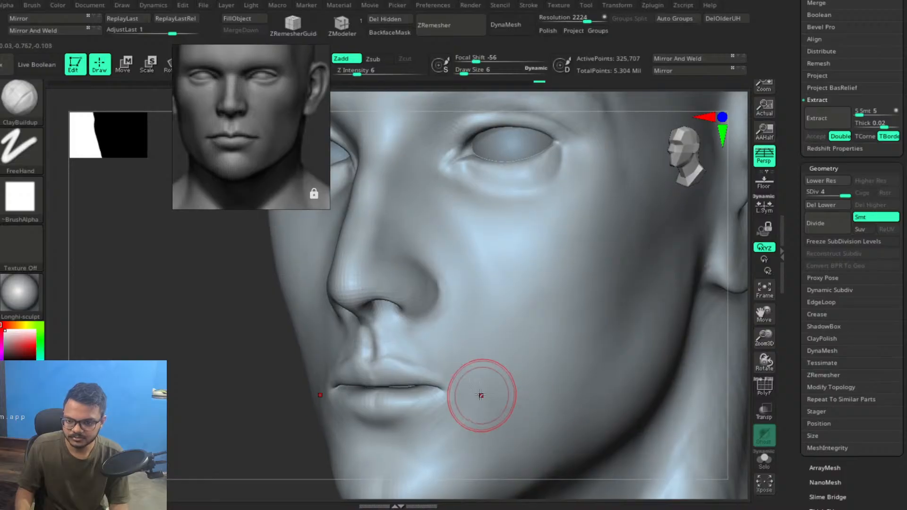
{"action": "right_click_drag", "start_coordinate": [478, 391], "coordinate": [519, 391], "text": "shift"}
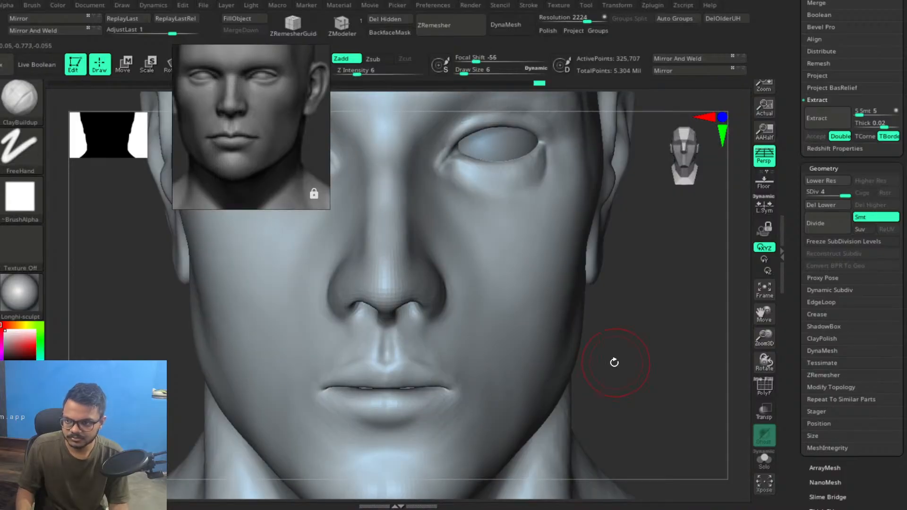
{"action": "left_click_drag", "start_coordinate": [646, 378], "coordinate": [632, 382]}
{"action": "right_click_drag", "start_coordinate": [633, 381], "coordinate": [582, 354]}
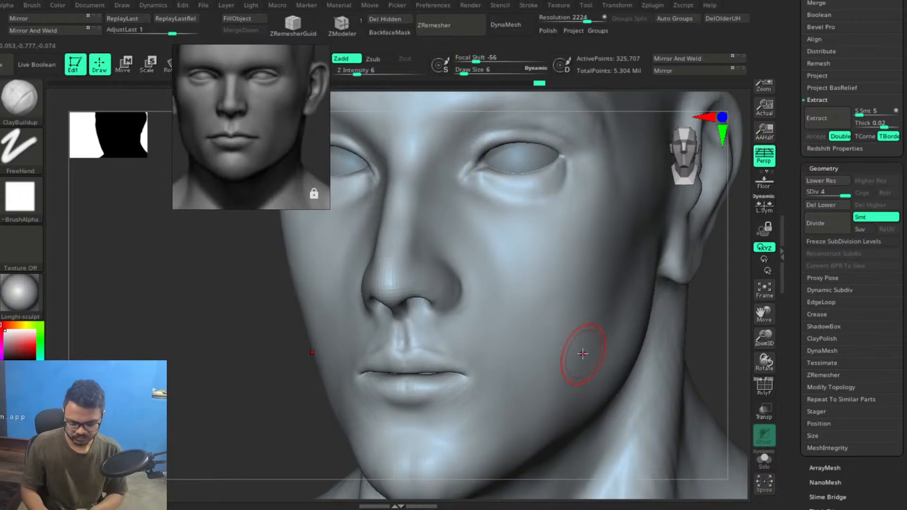
{"action": "key", "text": "["}
{"action": "key", "text": "["}
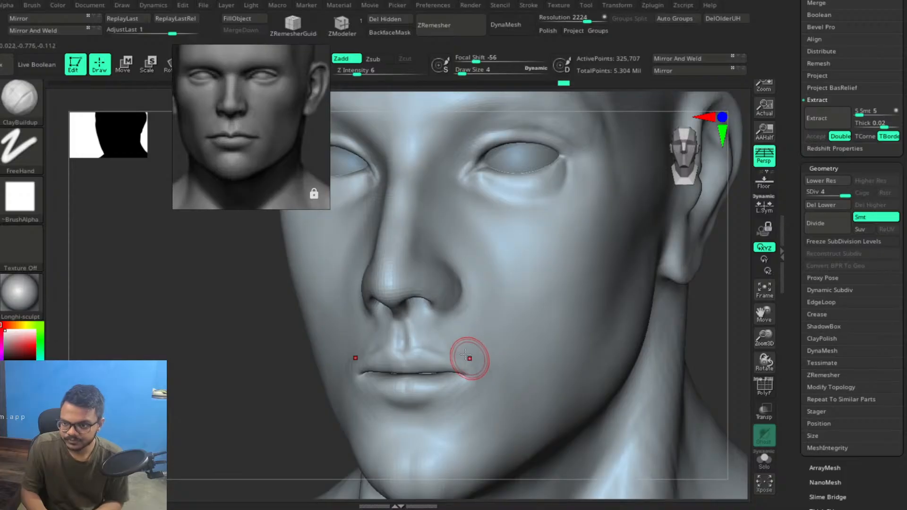
{"action": "left_click_drag", "start_coordinate": [444, 321], "coordinate": [490, 366]}
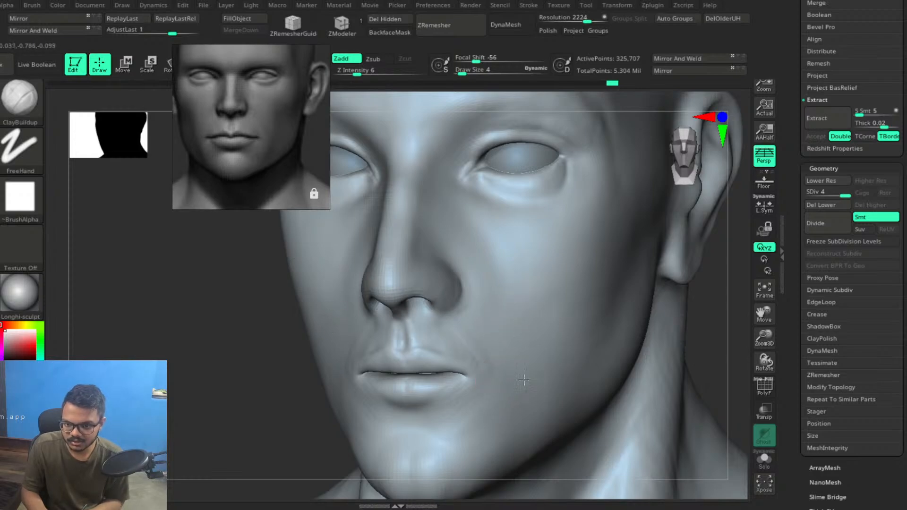
{"action": "mouse_move", "coordinate": [510, 413]}
{"action": "left_mouse_down"}
{"action": "mouse_move", "coordinate": [513, 431]}
{"action": "mouse_move", "coordinate": [496, 426]}
{"action": "left_mouse_up"}
{"action": "left_click_drag", "start_coordinate": [472, 468], "coordinate": [490, 467]}
Enlarge the ClayBuildup brush to draw size 9 and build up the cheek beside the mouth corner and nasolabial fold.
{"action": "mouse_move", "coordinate": [719, 340]}
{"action": "left_mouse_down"}
{"action": "mouse_move", "coordinate": [702, 339]}
{"action": "mouse_move", "coordinate": [730, 338]}
{"action": "left_mouse_up"}
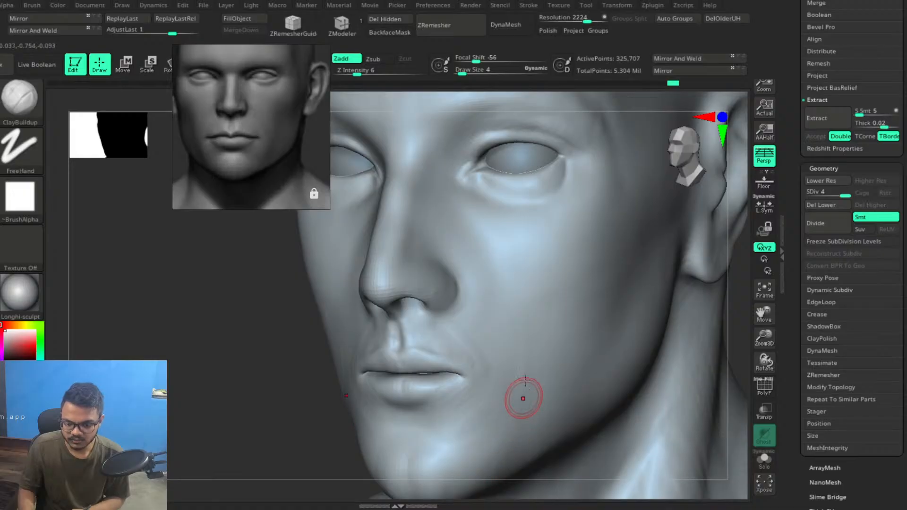
{"action": "left_click_drag", "start_coordinate": [522, 404], "coordinate": [522, 379]}
{"action": "key", "text": "bracketright"}
{"action": "key", "text": "bracketright"}
{"action": "key", "text": "bracketright"}
{"action": "key", "text": "bracketright"}
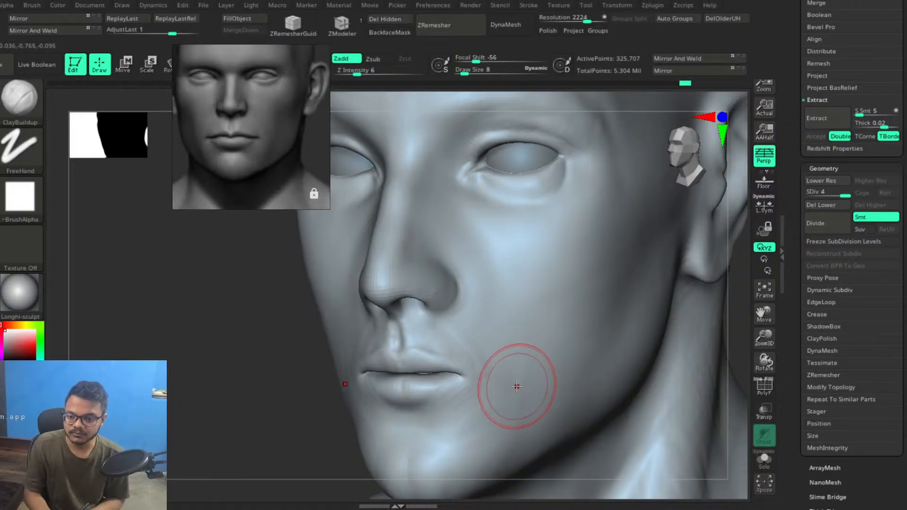
{"action": "left_click_drag", "start_coordinate": [236, 432], "coordinate": [482, 324]}
{"action": "key", "text": "bracketright"}
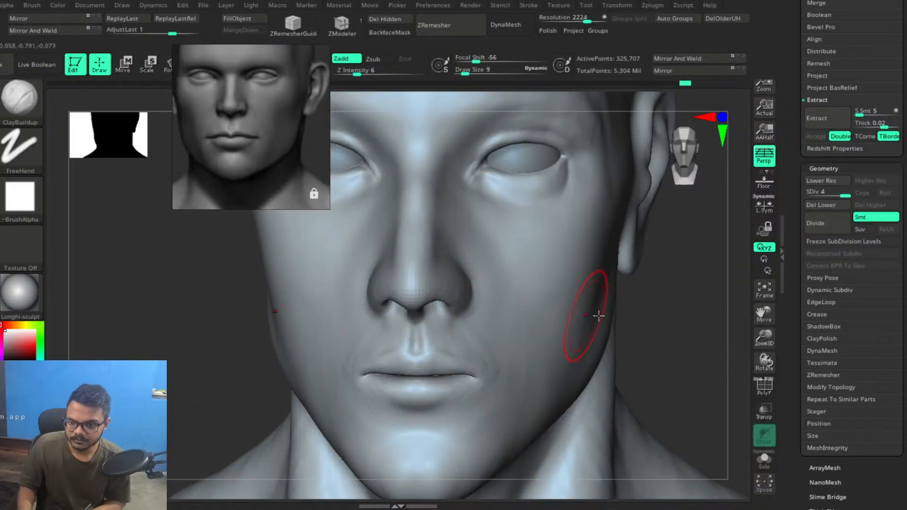
{"action": "left_click_drag", "start_coordinate": [695, 338], "coordinate": [692, 336]}
{"action": "left_click_drag", "start_coordinate": [468, 365], "coordinate": [472, 358]}
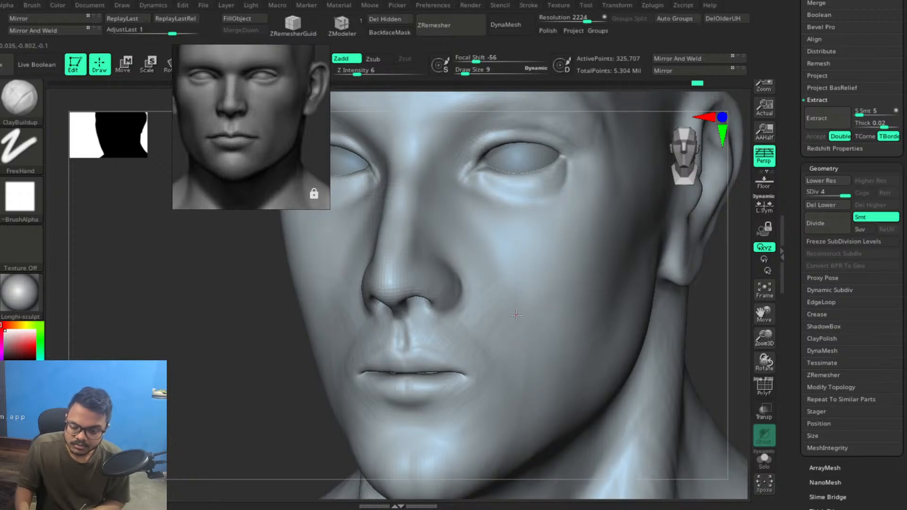
Add clay strokes from the mouth corner up past the nostril wing and across the front of the cheek.
{"action": "left_click_drag", "start_coordinate": [713, 340], "coordinate": [683, 299]}
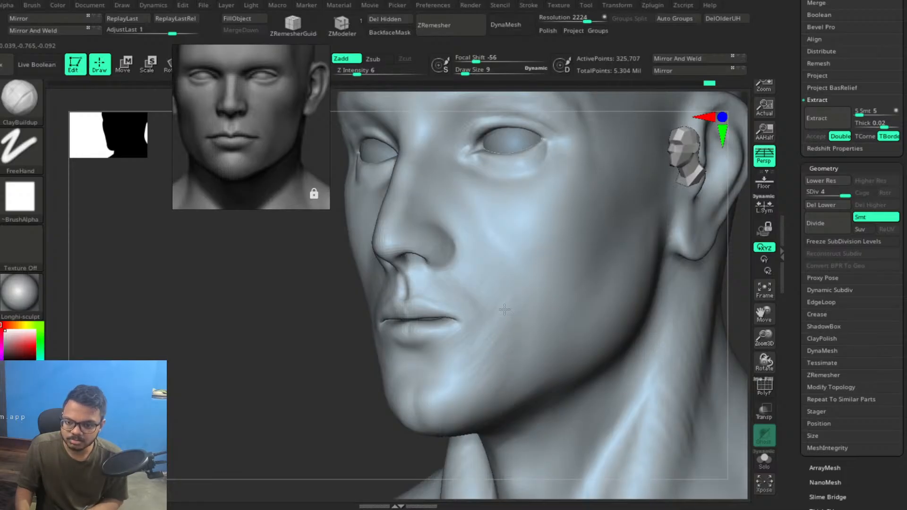
{"action": "left_click_drag", "start_coordinate": [495, 309], "coordinate": [513, 283]}
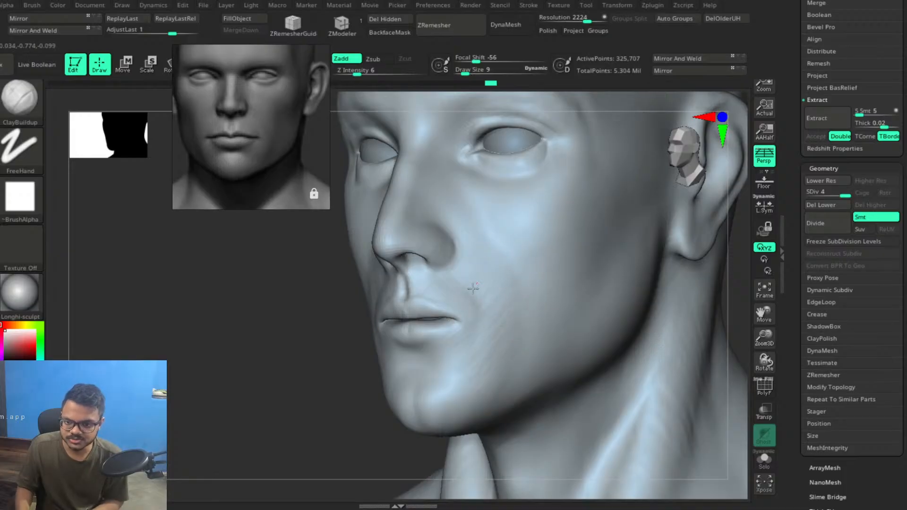
{"action": "mouse_move", "coordinate": [461, 230]}
{"action": "left_mouse_down"}
{"action": "mouse_move", "coordinate": [462, 212]}
{"action": "mouse_move", "coordinate": [477, 235]}
{"action": "left_mouse_up"}
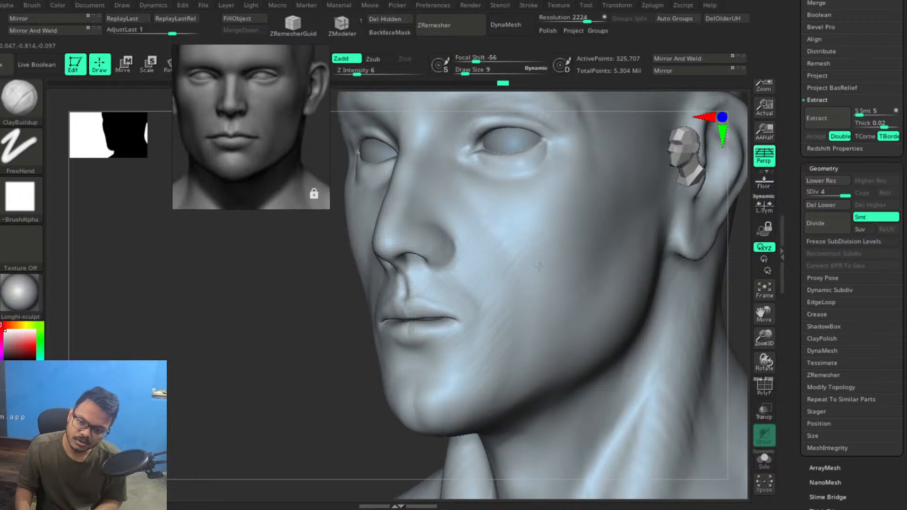
{"action": "left_click_drag", "start_coordinate": [546, 256], "coordinate": [534, 277]}
Build up the cheekbone below the outer eye and blend its strokes down into the side of the cheek.
{"action": "left_click_drag", "start_coordinate": [246, 410], "coordinate": [435, 349]}
{"action": "left_click_drag", "start_coordinate": [699, 279], "coordinate": [612, 286]}
{"action": "mouse_move", "coordinate": [693, 236]}
{"action": "left_mouse_down"}
{"action": "mouse_move", "coordinate": [668, 250]}
{"action": "mouse_move", "coordinate": [573, 202]}
{"action": "left_mouse_up"}
{"action": "left_click_drag", "start_coordinate": [701, 271], "coordinate": [615, 241]}
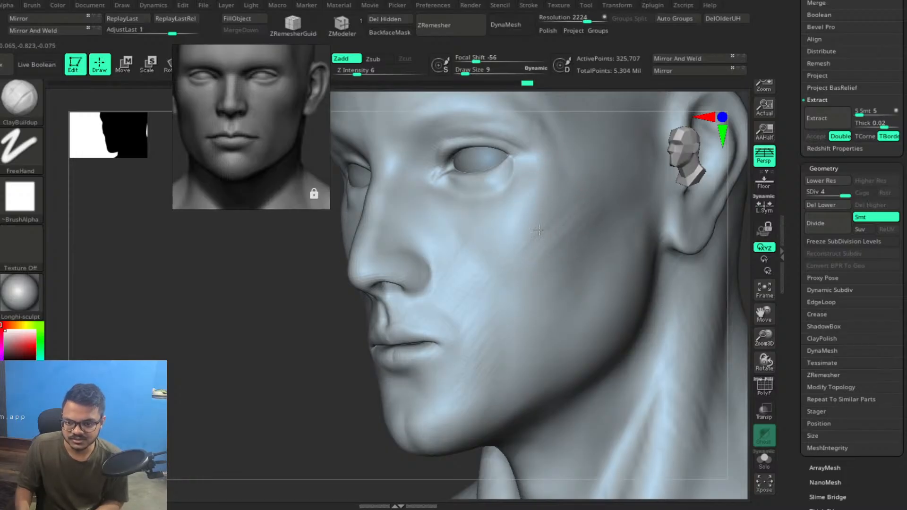
{"action": "left_click_drag", "start_coordinate": [511, 226], "coordinate": [561, 222]}
{"action": "mouse_move", "coordinate": [250, 375]}
{"action": "left_mouse_down", "text": "alt"}
{"action": "mouse_move", "coordinate": [644, 253]}
{"action": "mouse_move", "coordinate": [670, 284]}
{"action": "mouse_move", "coordinate": [486, 209]}
{"action": "left_mouse_up", "text": "alt"}
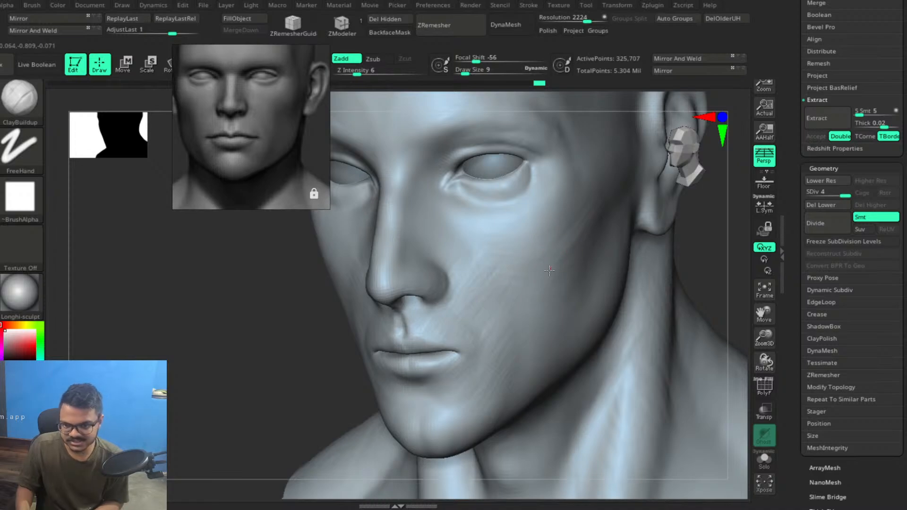
{"action": "left_click_drag", "start_coordinate": [706, 246], "coordinate": [669, 246]}
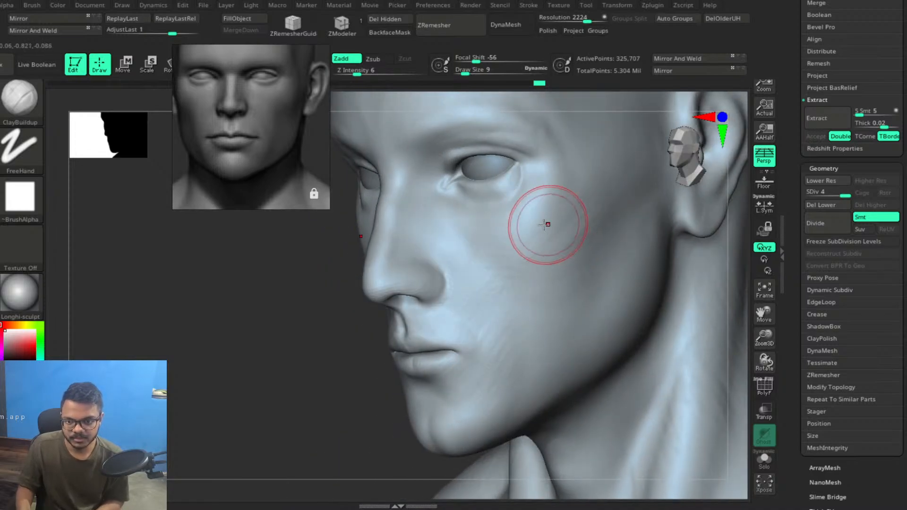
Build up the cheek below the outer eye with ClayBuildup and blend the strokes down into the middle of the cheek.
{"action": "left_click_drag", "start_coordinate": [556, 203], "coordinate": [544, 220]}
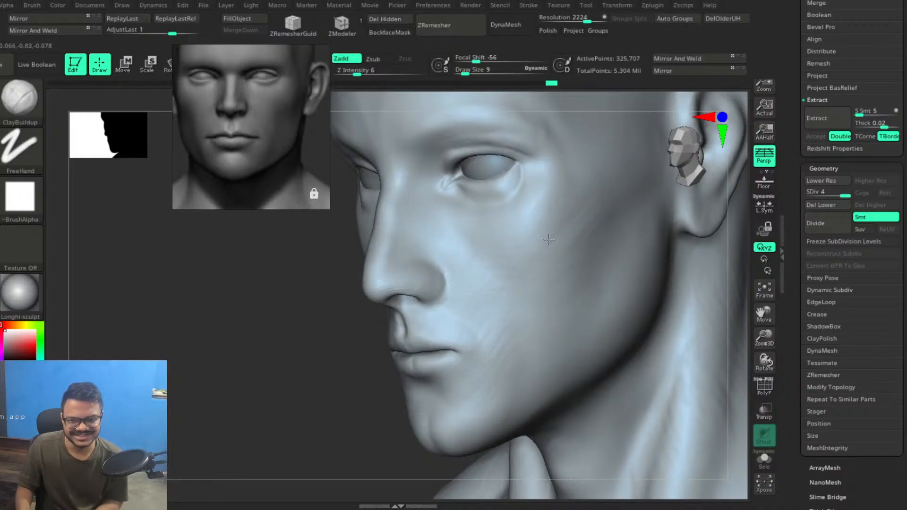
{"action": "left_click_drag", "start_coordinate": [548, 241], "coordinate": [522, 262]}
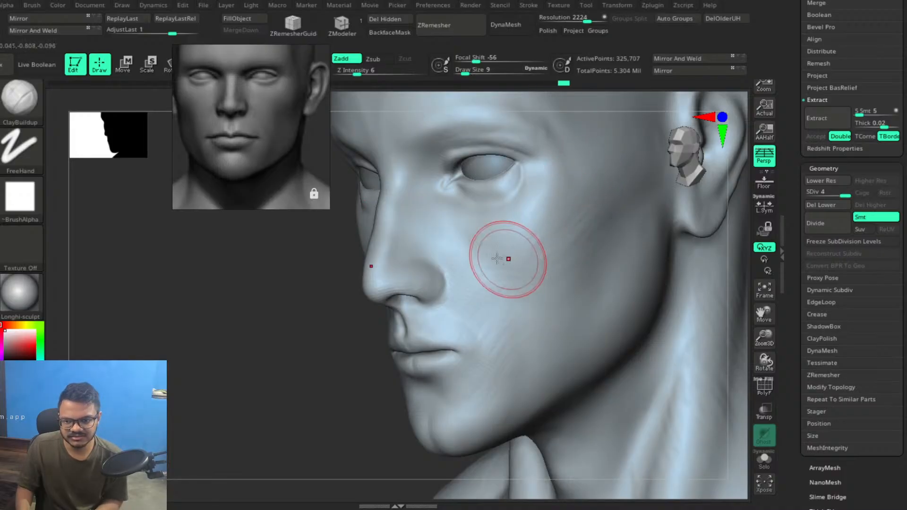
{"action": "left_click_drag", "start_coordinate": [278, 388], "coordinate": [482, 288]}
{"action": "left_click_drag", "start_coordinate": [510, 239], "coordinate": [518, 232]}
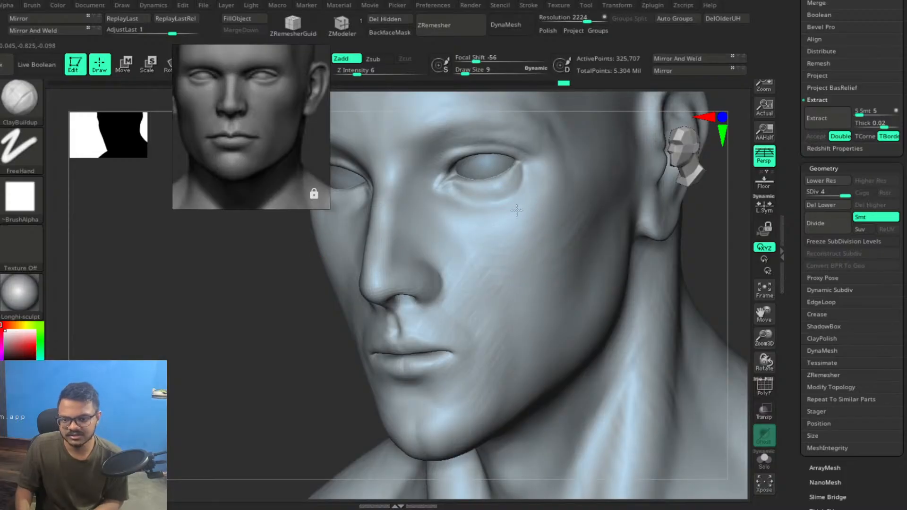
{"action": "left_click_drag", "start_coordinate": [540, 222], "coordinate": [508, 249]}
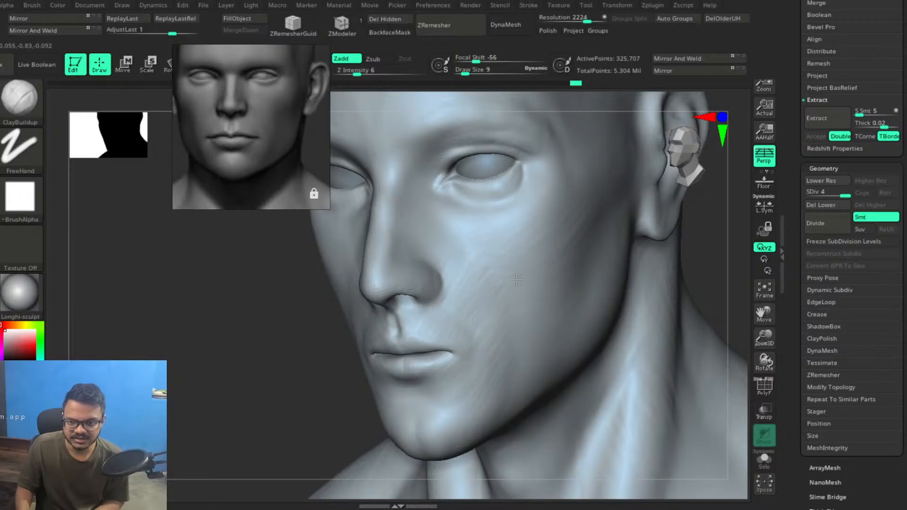
{"action": "left_click_drag", "start_coordinate": [523, 284], "coordinate": [531, 275]}
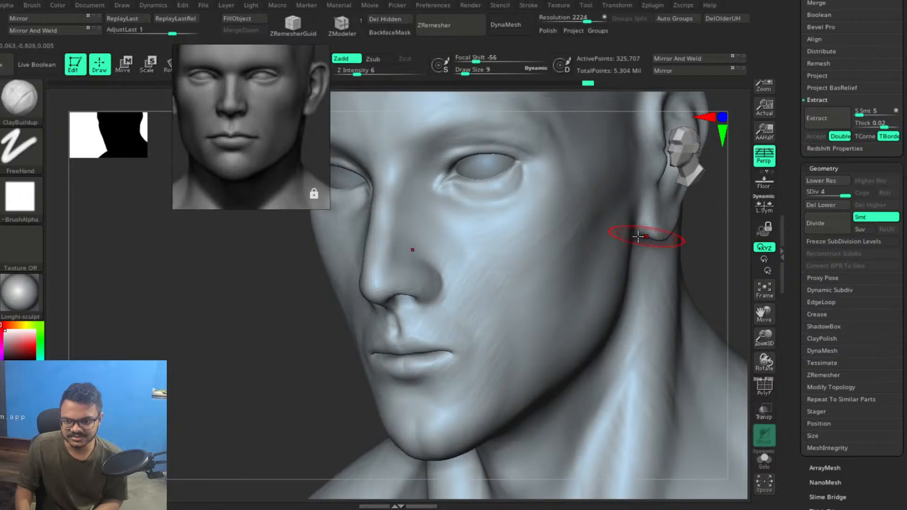
Add clay strokes from beside the mouth corner up past the nostril wing and blend them into the front of the cheek.
{"action": "left_click_drag", "start_coordinate": [488, 321], "coordinate": [499, 316]}
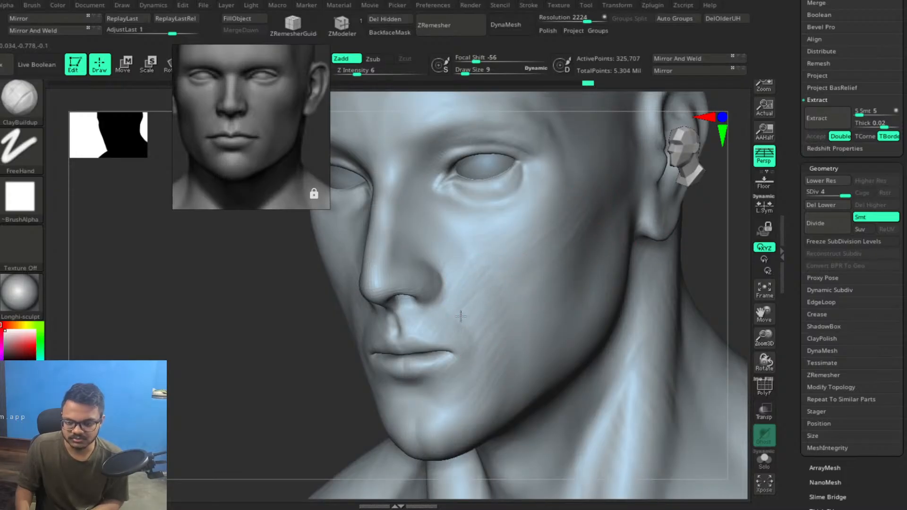
{"action": "mouse_move", "coordinate": [444, 267]}
{"action": "left_mouse_down"}
{"action": "mouse_move", "coordinate": [436, 256]}
{"action": "mouse_move", "coordinate": [460, 254]}
{"action": "mouse_move", "coordinate": [444, 260]}
{"action": "left_mouse_up"}
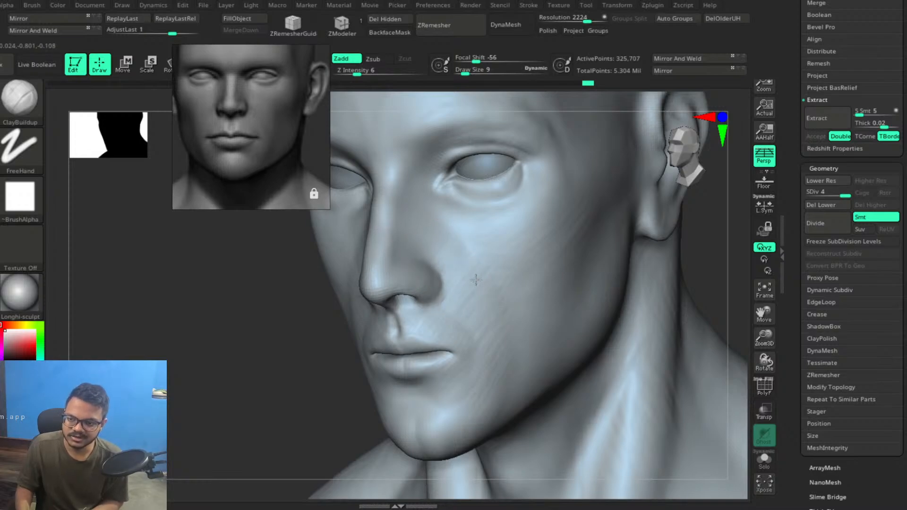
{"action": "left_click_drag", "start_coordinate": [471, 298], "coordinate": [490, 292]}
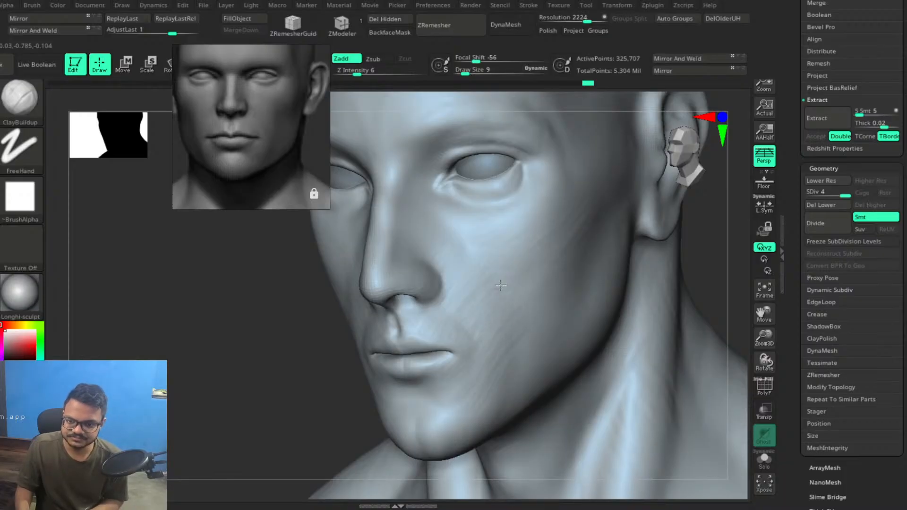
{"action": "mouse_move", "coordinate": [466, 270]}
{"action": "left_mouse_down"}
{"action": "mouse_move", "coordinate": [471, 283]}
{"action": "mouse_move", "coordinate": [471, 265]}
{"action": "left_mouse_up"}
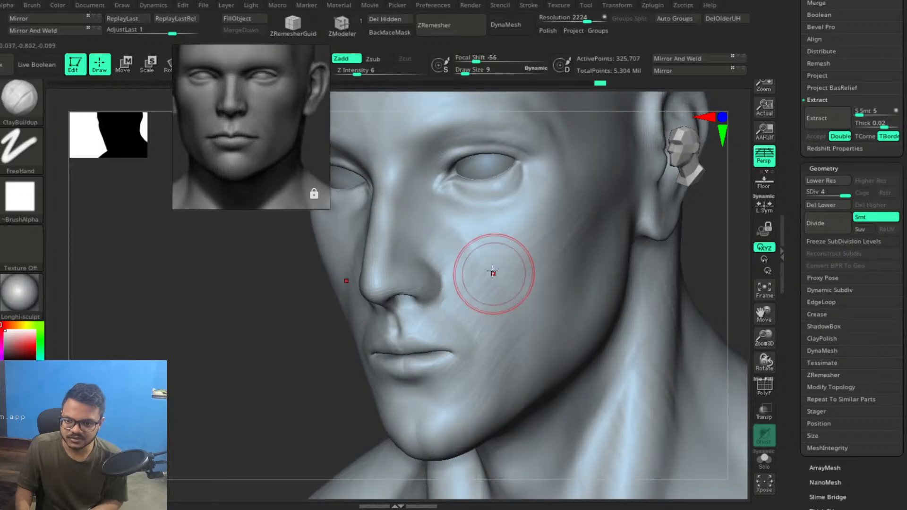
Build up the lower cheek and the area beside the mouth corner, extending the strokes toward the chin and jaw.
{"action": "left_click_drag", "start_coordinate": [505, 371], "coordinate": [518, 379]}
{"action": "mouse_move", "coordinate": [699, 278]}
{"action": "left_mouse_down", "text": "alt"}
{"action": "mouse_move", "coordinate": [699, 244]}
{"action": "mouse_move", "coordinate": [679, 240]}
{"action": "left_mouse_up", "text": "alt"}
{"action": "left_click_drag", "start_coordinate": [471, 290], "coordinate": [491, 301]}
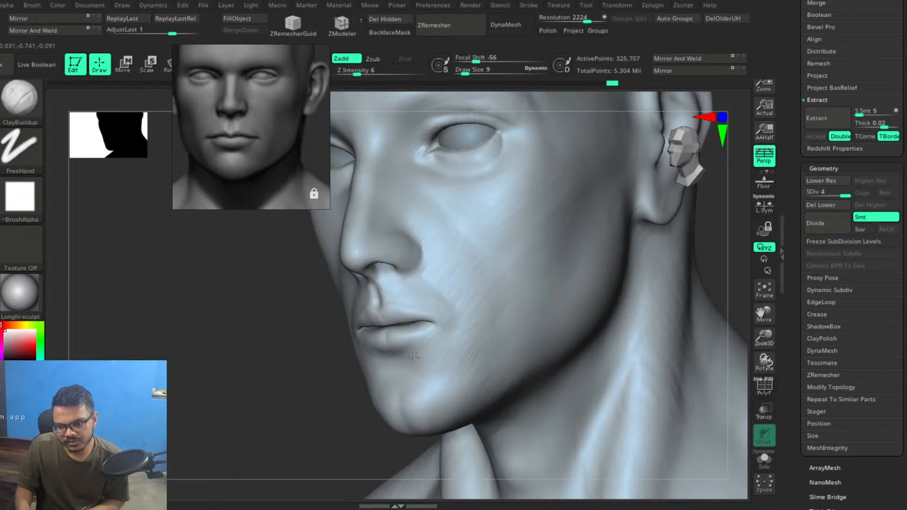
{"action": "mouse_move", "coordinate": [318, 389]}
{"action": "left_mouse_down"}
{"action": "mouse_move", "coordinate": [269, 429]}
{"action": "mouse_move", "coordinate": [441, 350]}
{"action": "left_mouse_up"}
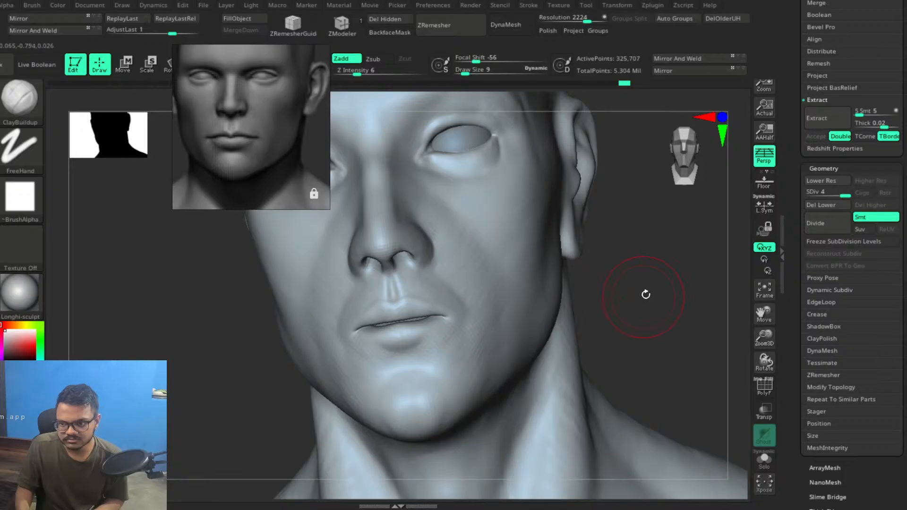
{"action": "mouse_move", "coordinate": [654, 289]}
{"action": "left_mouse_down"}
{"action": "mouse_move", "coordinate": [667, 308]}
{"action": "mouse_move", "coordinate": [623, 290]}
{"action": "mouse_move", "coordinate": [637, 305]}
{"action": "mouse_move", "coordinate": [628, 297]}
{"action": "mouse_move", "coordinate": [651, 287]}
{"action": "mouse_move", "coordinate": [562, 210]}
{"action": "mouse_move", "coordinate": [653, 293]}
{"action": "mouse_move", "coordinate": [641, 269]}
{"action": "left_mouse_up"}
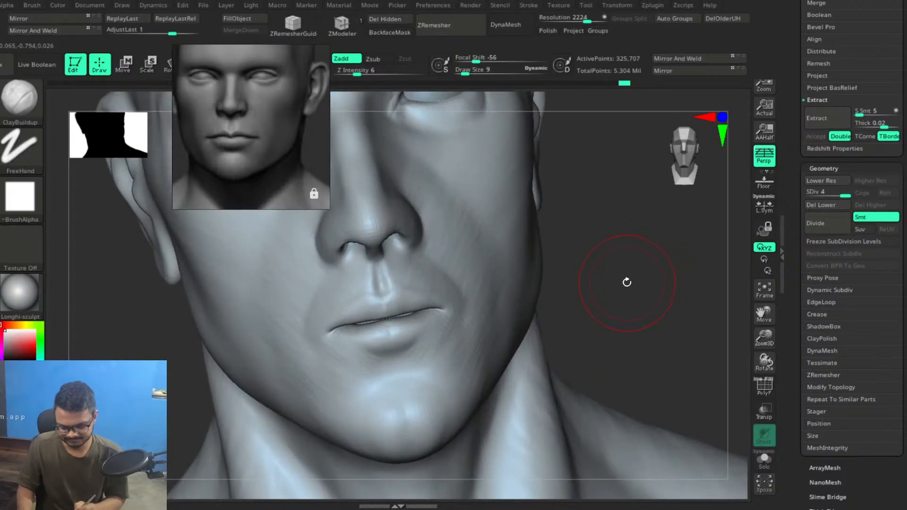
Carve the mouth corner crease and the outer edge of the lower lip with the DamStandard brush at draw size 2.
{"action": "key", "text": "b"}
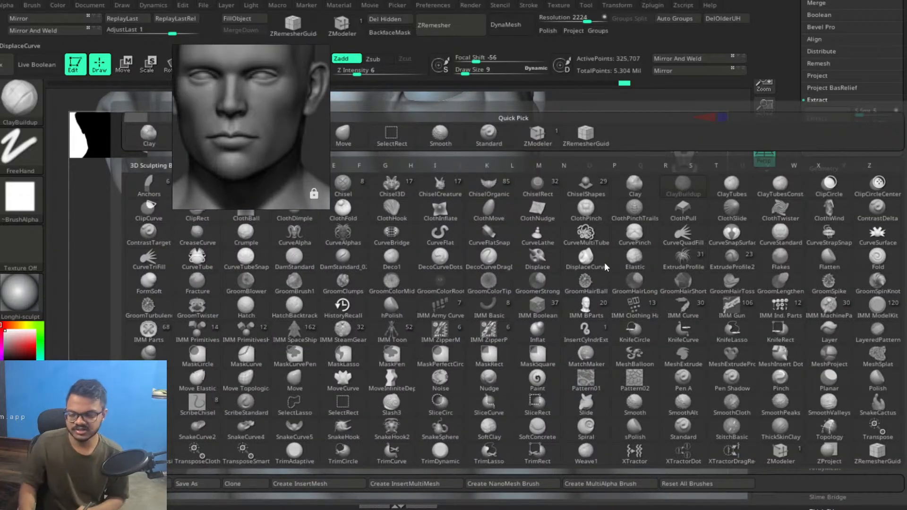
{"action": "key", "text": "b"}
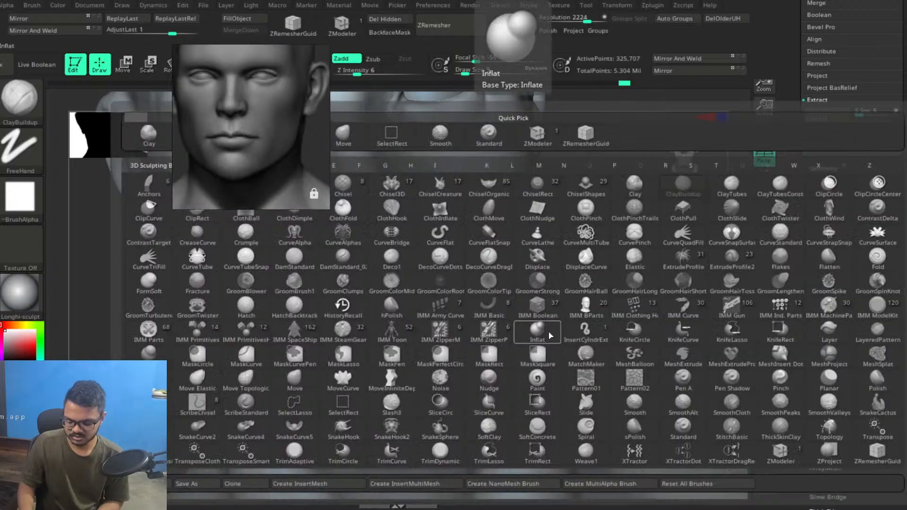
{"action": "key", "text": "d"}
{"action": "key", "text": "s"}
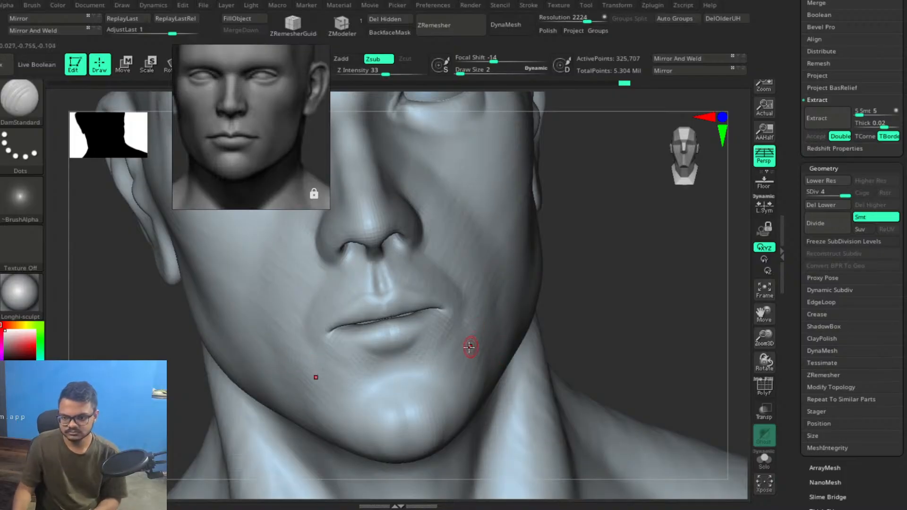
{"action": "scroll", "coordinate": [472, 348], "scroll_direction": "up", "scroll_amount": 5}
{"action": "right_click_drag", "start_coordinate": [419, 303], "coordinate": [479, 337], "text": "alt"}
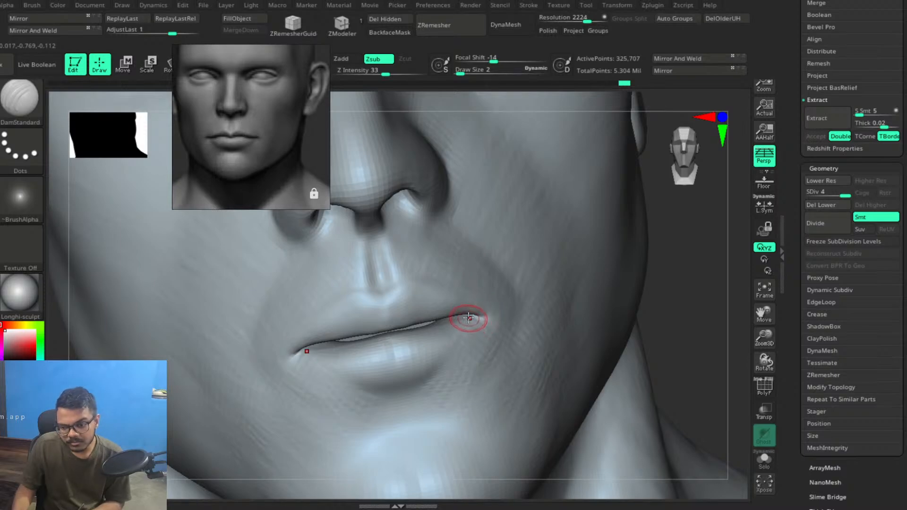
{"action": "left_click_drag", "start_coordinate": [476, 324], "coordinate": [481, 320]}
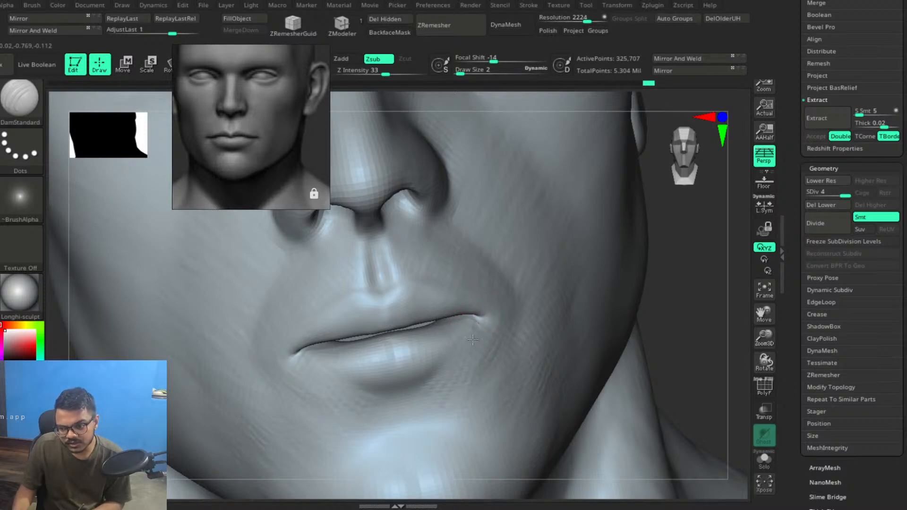
{"action": "mouse_move", "coordinate": [462, 354]}
{"action": "left_mouse_down"}
{"action": "mouse_move", "coordinate": [480, 323]}
{"action": "mouse_move", "coordinate": [471, 348]}
{"action": "mouse_move", "coordinate": [473, 337]}
{"action": "mouse_move", "coordinate": [439, 375]}
{"action": "left_mouse_up"}
Examine the whole head and the mouth from several angles against the reference.
{"action": "left_click_drag", "start_coordinate": [669, 346], "coordinate": [528, 256], "text": "alt"}
{"action": "mouse_move", "coordinate": [628, 300]}
{"action": "left_mouse_down"}
{"action": "mouse_move", "coordinate": [608, 307]}
{"action": "mouse_move", "coordinate": [630, 303]}
{"action": "left_mouse_up"}
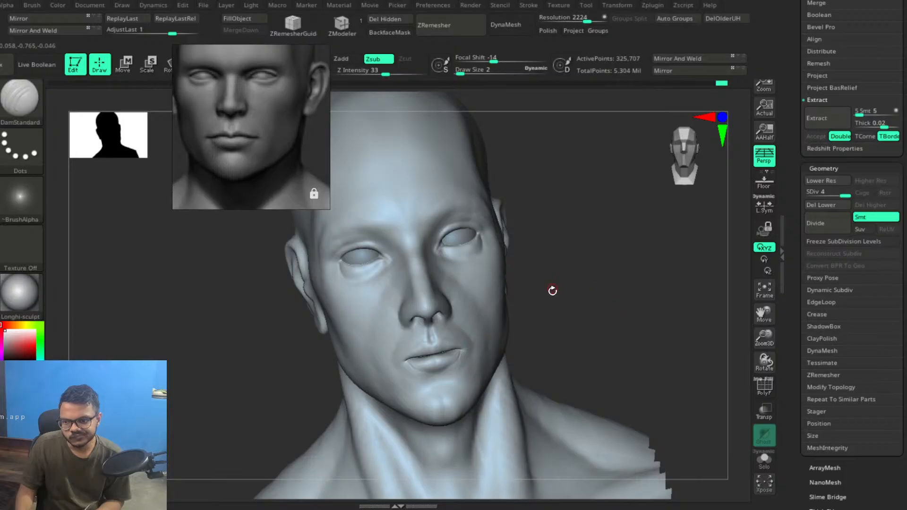
{"action": "left_click_drag", "start_coordinate": [592, 408], "coordinate": [541, 320]}
{"action": "left_click_drag", "start_coordinate": [508, 270], "coordinate": [545, 334], "text": "alt"}
{"action": "left_click_drag", "start_coordinate": [505, 289], "coordinate": [553, 253], "text": "alt"}
{"action": "right_click_drag", "start_coordinate": [506, 344], "coordinate": [533, 339]}
{"action": "right_click_drag", "start_coordinate": [487, 321], "coordinate": [519, 351], "text": "ctrl"}
{"action": "mouse_move", "coordinate": [457, 317]}
{"action": "right_mouse_down", "text": "alt"}
{"action": "mouse_move", "coordinate": [512, 314]}
{"action": "mouse_move", "coordinate": [500, 342]}
{"action": "mouse_move", "coordinate": [516, 341]}
{"action": "mouse_move", "coordinate": [514, 353]}
{"action": "mouse_move", "coordinate": [506, 329]}
{"action": "right_mouse_up", "text": "alt"}
Switch to ClayBuildup at draw size 2 and build up the skin beneath the mouth corner and the outer lower lip.
{"action": "key", "text": "b"}
{"action": "key", "text": "c"}
{"action": "key", "text": "b"}
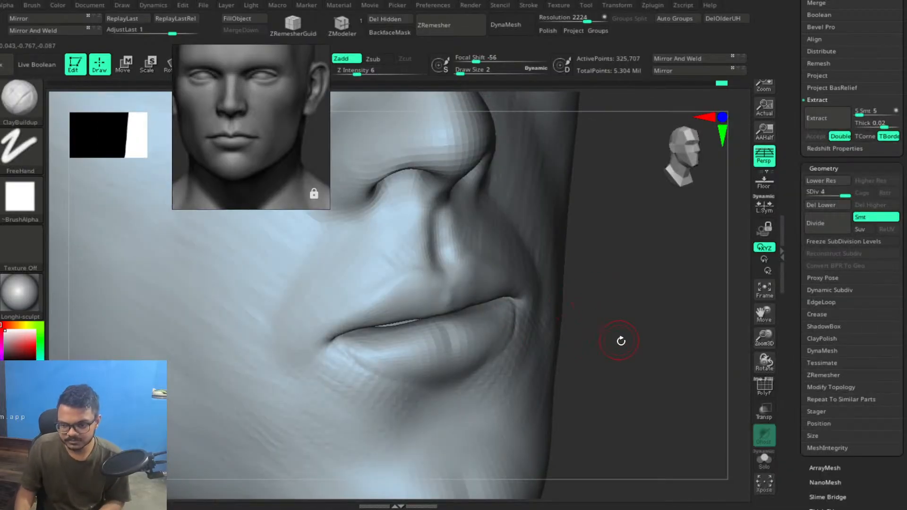
{"action": "right_click_drag", "start_coordinate": [619, 339], "coordinate": [625, 346]}
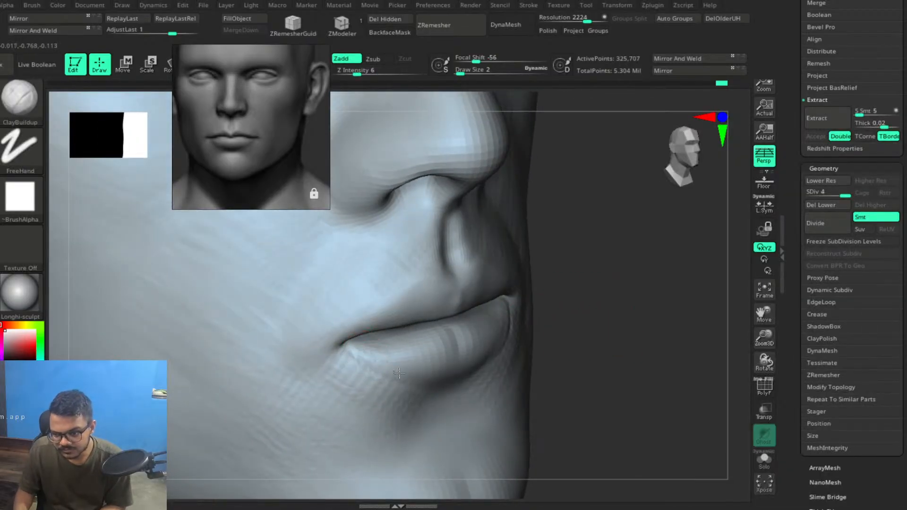
{"action": "left_click_drag", "start_coordinate": [375, 365], "coordinate": [384, 372]}
{"action": "left_click_drag", "start_coordinate": [366, 352], "coordinate": [402, 378]}
{"action": "left_click_drag", "start_coordinate": [372, 350], "coordinate": [379, 374]}
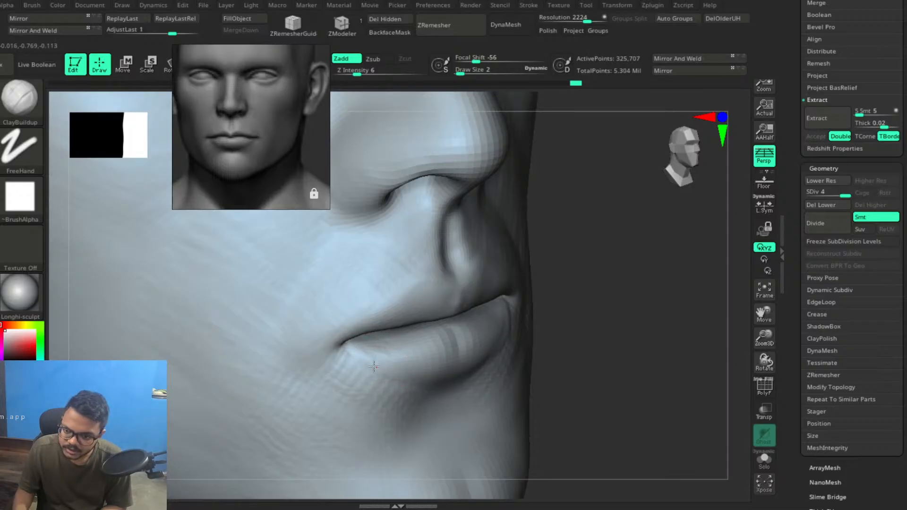
{"action": "left_click_drag", "start_coordinate": [395, 373], "coordinate": [408, 384]}
Add clay strokes along the outer part of the lower lip to round it out toward the mouth corner.
{"action": "mouse_move", "coordinate": [637, 335]}
{"action": "left_mouse_down"}
{"action": "mouse_move", "coordinate": [616, 336]}
{"action": "mouse_move", "coordinate": [557, 307]}
{"action": "left_mouse_up"}
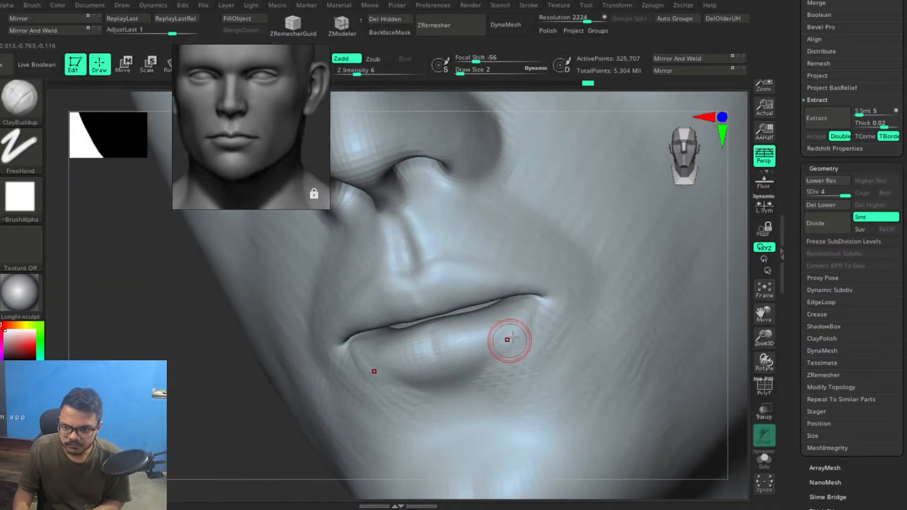
{"action": "mouse_move", "coordinate": [517, 334]}
{"action": "left_mouse_down"}
{"action": "mouse_move", "coordinate": [465, 374]}
{"action": "mouse_move", "coordinate": [479, 357]}
{"action": "left_mouse_up"}
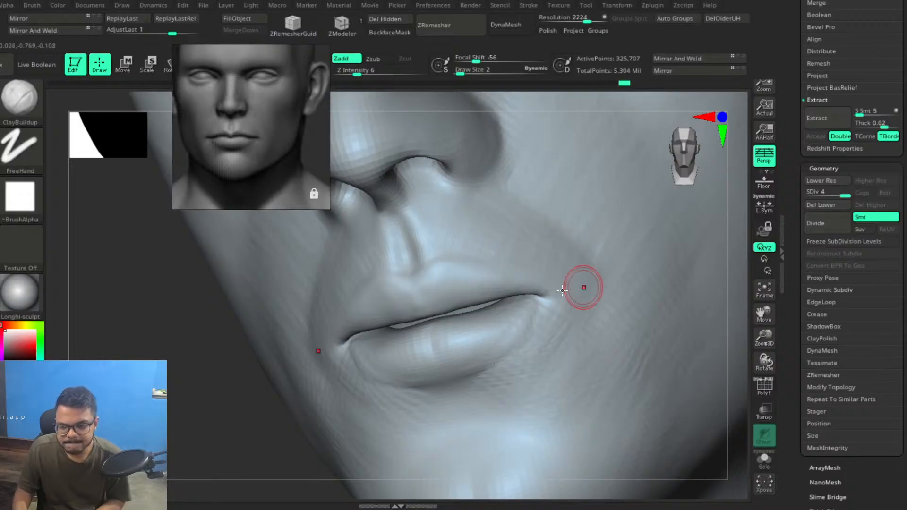
{"action": "left_click_drag", "start_coordinate": [229, 415], "coordinate": [229, 435]}
{"action": "left_click_drag", "start_coordinate": [518, 298], "coordinate": [513, 325]}
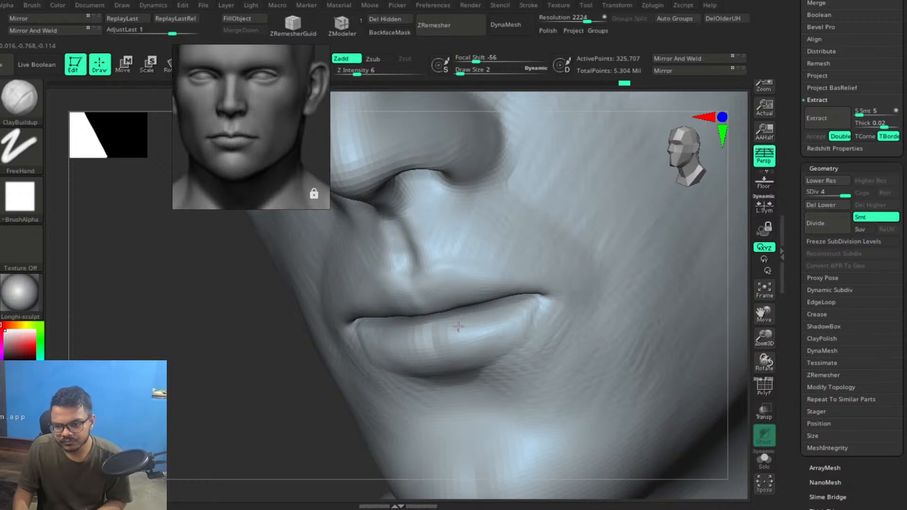
Fill the skin outside and below the mouth corner with clay strokes and blend it toward the chin and lower cheek.
{"action": "mouse_move", "coordinate": [520, 326]}
{"action": "left_mouse_down"}
{"action": "mouse_move", "coordinate": [545, 303]}
{"action": "mouse_move", "coordinate": [519, 340]}
{"action": "mouse_move", "coordinate": [553, 309]}
{"action": "left_mouse_up"}
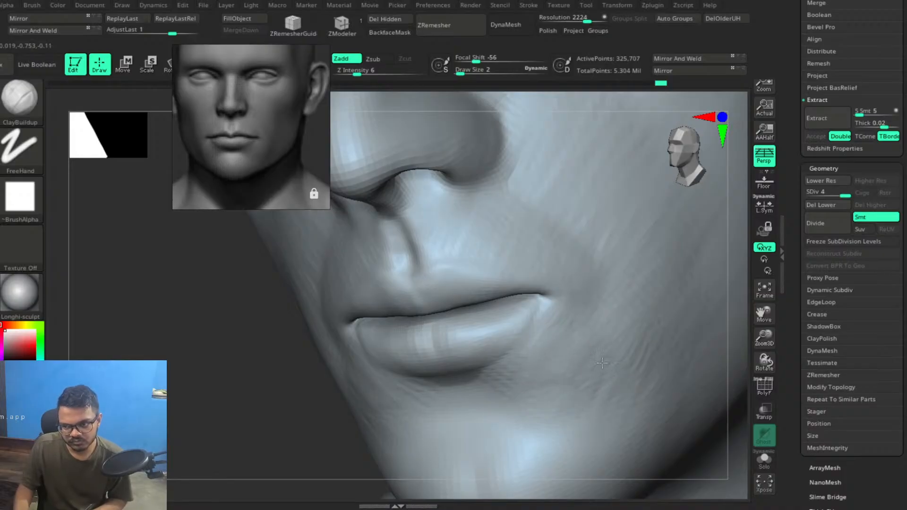
{"action": "left_click_drag", "start_coordinate": [627, 341], "coordinate": [623, 374]}
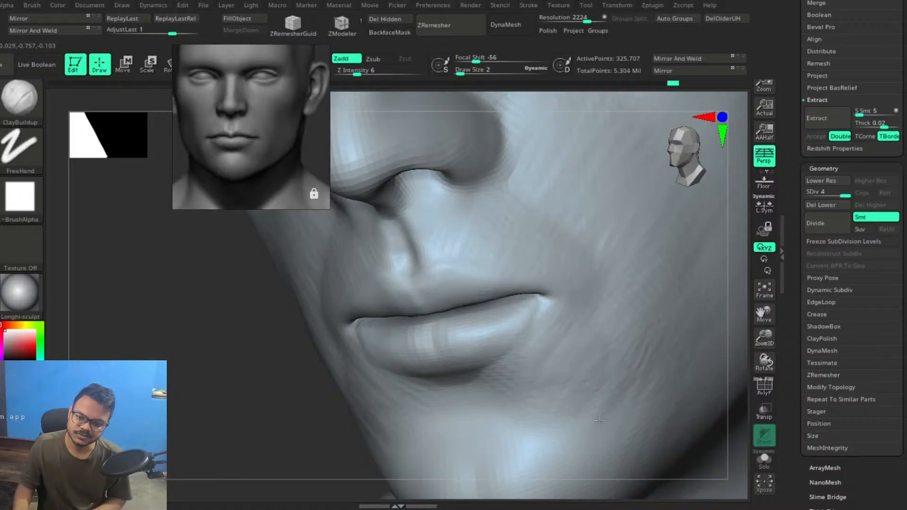
{"action": "left_click_drag", "start_coordinate": [642, 419], "coordinate": [655, 420]}
{"action": "mouse_move", "coordinate": [663, 370]}
{"action": "left_mouse_down"}
{"action": "mouse_move", "coordinate": [632, 424]}
{"action": "mouse_move", "coordinate": [661, 353]}
{"action": "left_mouse_up"}
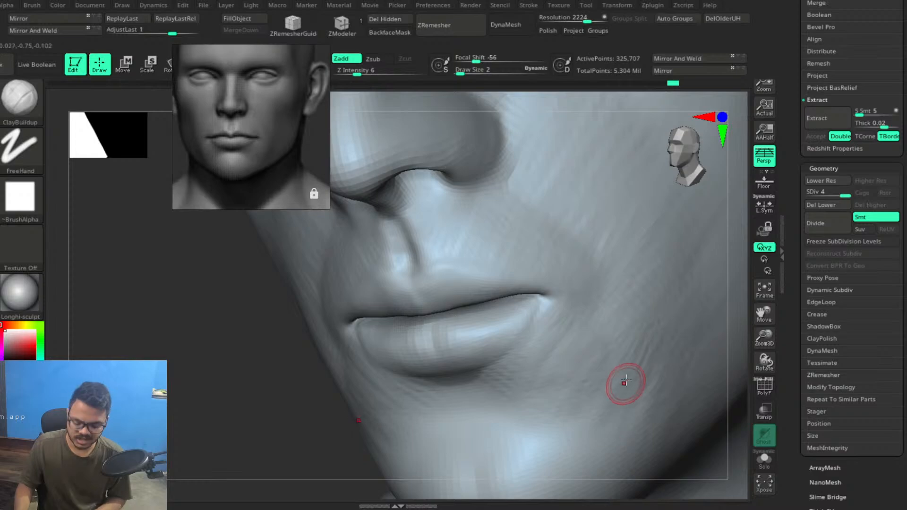
Enlarge the ClayBuildup brush to draw size 4, add strokes beside the mouth corner, and undo the last one.
{"action": "key", "text": "bracketright"}
{"action": "mouse_move", "coordinate": [656, 385]}
{"action": "right_mouse_down", "text": "alt"}
{"action": "mouse_move", "coordinate": [625, 365]}
{"action": "mouse_move", "coordinate": [616, 286]}
{"action": "mouse_move", "coordinate": [569, 336]}
{"action": "right_mouse_up", "text": "alt"}
{"action": "left_click_drag", "start_coordinate": [587, 334], "coordinate": [598, 366]}
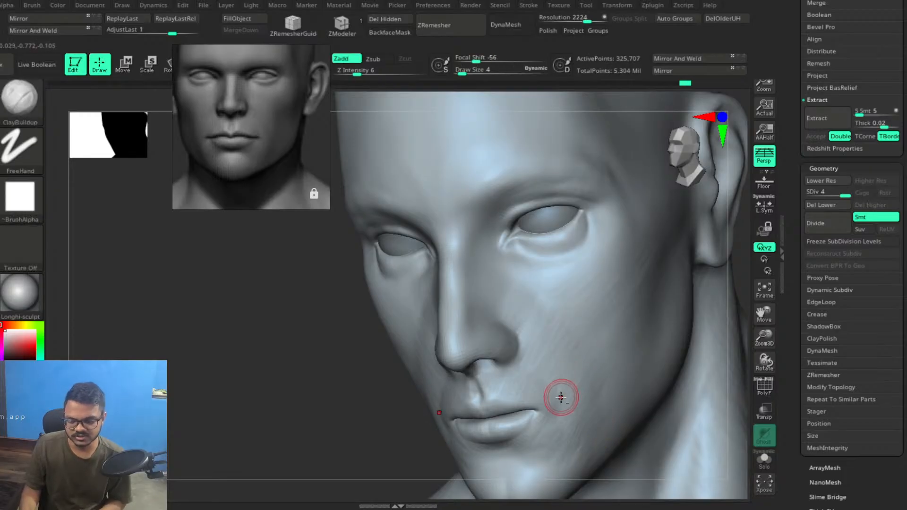
{"action": "right_click_drag", "start_coordinate": [575, 391], "coordinate": [547, 317], "text": "alt"}
{"action": "left_click_drag", "start_coordinate": [590, 326], "coordinate": [586, 327]}
{"action": "key", "text": "ctrl+z"}
Enlarge the ClayBuildup brush to draw size 7 and build up the fold beside the mouth corner and the side of the nose.
{"action": "mouse_move", "coordinate": [587, 324]}
{"action": "right_mouse_down", "text": "alt"}
{"action": "mouse_move", "coordinate": [557, 309]}
{"action": "mouse_move", "coordinate": [531, 323]}
{"action": "right_mouse_up", "text": "alt"}
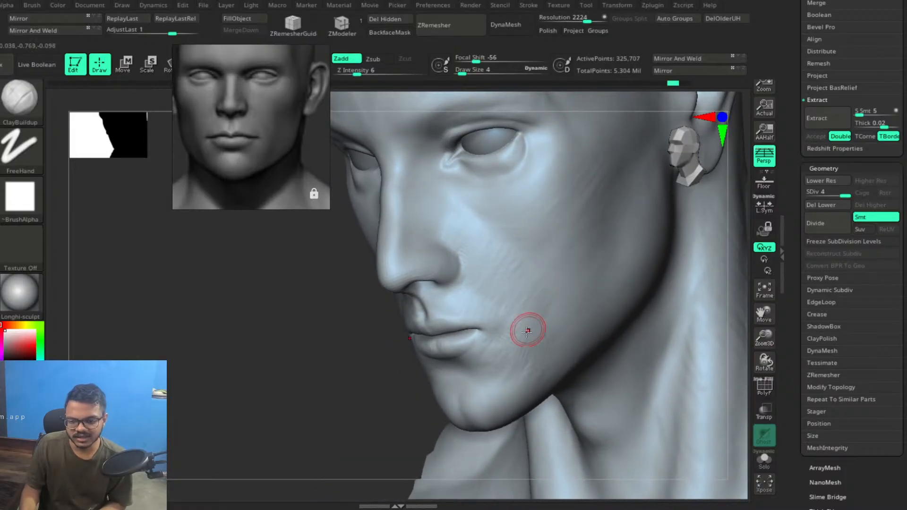
{"action": "key", "text": "]"}
{"action": "key", "text": "]"}
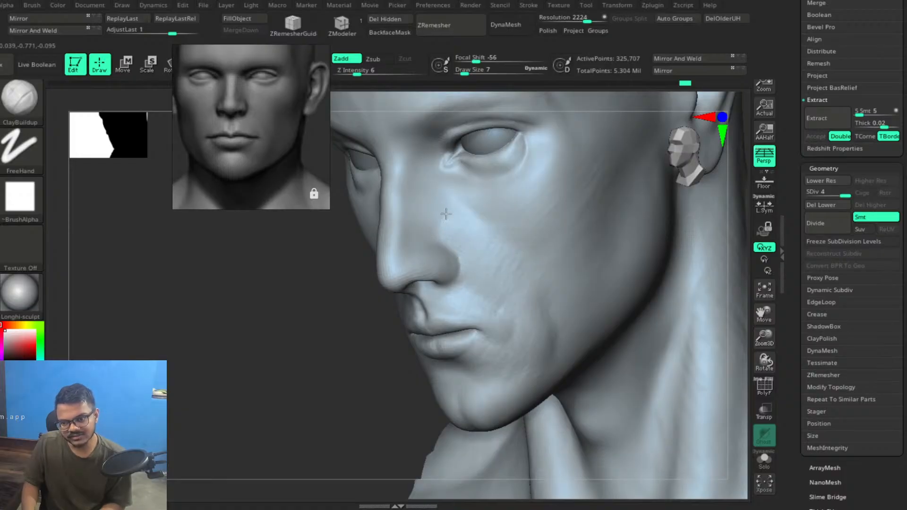
{"action": "left_click_drag", "start_coordinate": [444, 222], "coordinate": [437, 216]}
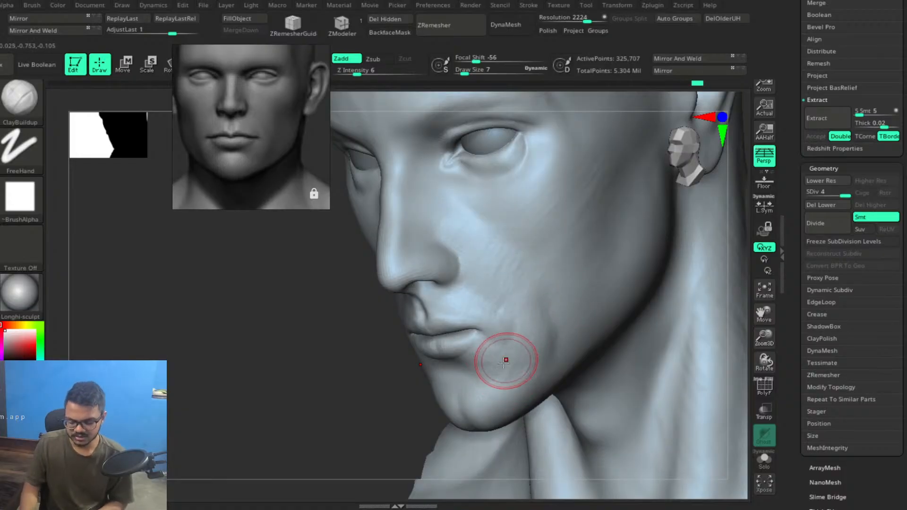
Smooth the clay strokes on the lower cheek beside the mouth corner, checking the form from several angles.
{"action": "mouse_move", "coordinate": [470, 380]}
{"action": "right_mouse_down"}
{"action": "mouse_move", "coordinate": [491, 355]}
{"action": "mouse_move", "coordinate": [477, 389]}
{"action": "mouse_move", "coordinate": [502, 356]}
{"action": "mouse_move", "coordinate": [543, 350]}
{"action": "right_mouse_up"}
{"action": "right_click_drag", "start_coordinate": [656, 346], "coordinate": [586, 298], "text": "ctrl"}
{"action": "mouse_move", "coordinate": [598, 341]}
{"action": "right_mouse_down"}
{"action": "mouse_move", "coordinate": [634, 327]}
{"action": "mouse_move", "coordinate": [608, 326]}
{"action": "right_mouse_up"}
{"action": "mouse_move", "coordinate": [602, 337]}
{"action": "left_mouse_down"}
{"action": "mouse_move", "coordinate": [589, 328]}
{"action": "mouse_move", "coordinate": [565, 334]}
{"action": "mouse_move", "coordinate": [624, 306]}
{"action": "mouse_move", "coordinate": [682, 300]}
{"action": "mouse_move", "coordinate": [662, 303]}
{"action": "mouse_move", "coordinate": [687, 307]}
{"action": "mouse_move", "coordinate": [676, 296]}
{"action": "left_mouse_up"}
{"action": "right_click_drag", "start_coordinate": [676, 295], "coordinate": [623, 315]}
{"action": "mouse_move", "coordinate": [571, 345]}
{"action": "right_mouse_down"}
{"action": "mouse_move", "coordinate": [600, 371]}
{"action": "mouse_move", "coordinate": [610, 407]}
{"action": "right_mouse_up"}
{"action": "mouse_move", "coordinate": [531, 358]}
{"action": "right_mouse_down"}
{"action": "mouse_move", "coordinate": [562, 362]}
{"action": "mouse_move", "coordinate": [548, 359]}
{"action": "right_mouse_up"}
{"action": "left_click_drag", "start_coordinate": [510, 353], "coordinate": [506, 376], "text": "shift"}
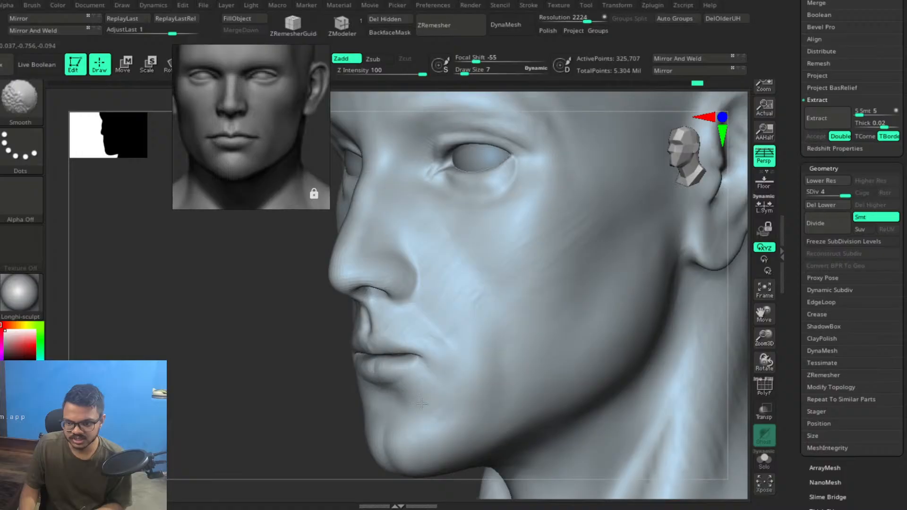
{"action": "mouse_move", "coordinate": [531, 348]}
{"action": "right_mouse_down"}
{"action": "mouse_move", "coordinate": [557, 336]}
{"action": "mouse_move", "coordinate": [548, 341]}
{"action": "right_mouse_up"}
{"action": "left_click_drag", "start_coordinate": [552, 346], "coordinate": [559, 352], "text": "shift"}
Build up the lower cheek fold with clay strokes running from beside the mouth corner down toward the jaw.
{"action": "mouse_move", "coordinate": [559, 352]}
{"action": "right_mouse_down"}
{"action": "mouse_move", "coordinate": [523, 360]}
{"action": "mouse_move", "coordinate": [476, 354]}
{"action": "right_mouse_up"}
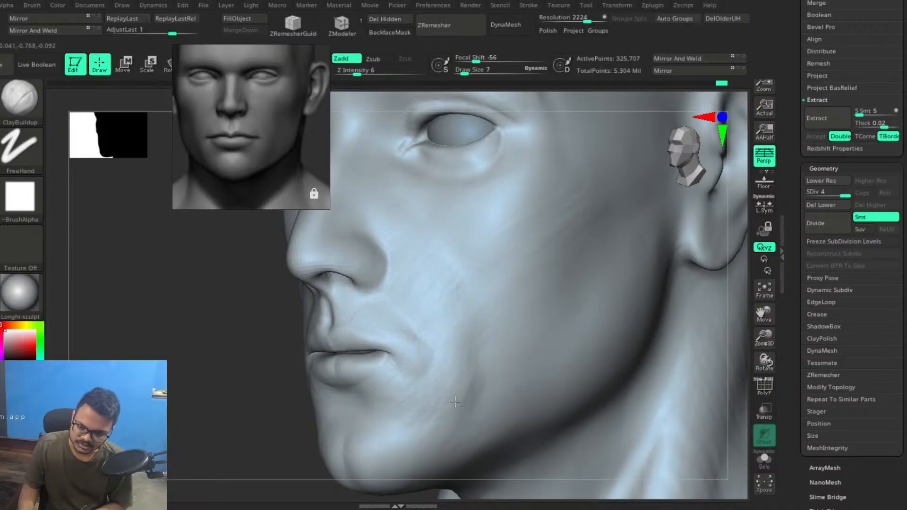
{"action": "right_click_drag", "start_coordinate": [492, 355], "coordinate": [454, 366]}
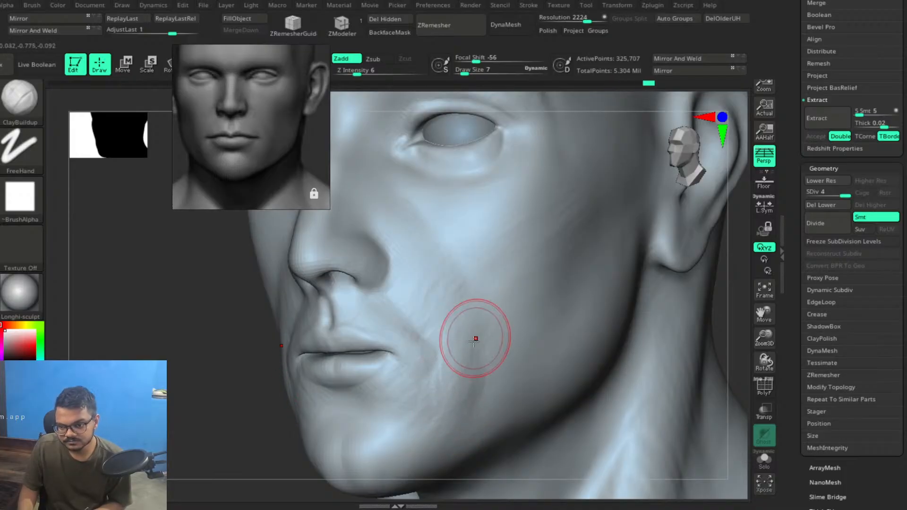
{"action": "left_click_drag", "start_coordinate": [449, 419], "coordinate": [443, 425]}
{"action": "left_click_drag", "start_coordinate": [450, 338], "coordinate": [440, 374]}
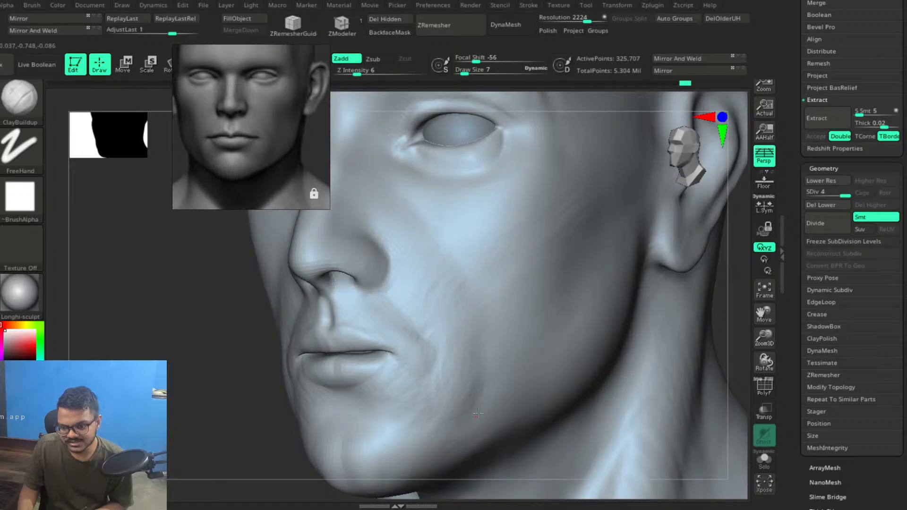
Build up the lower cheek between the mouth corner and the side of the chin with ClayBuildup strokes.
{"action": "left_click_drag", "start_coordinate": [486, 401], "coordinate": [409, 409]}
{"action": "left_click_drag", "start_coordinate": [455, 438], "coordinate": [458, 440]}
{"action": "mouse_move", "coordinate": [437, 410]}
{"action": "left_mouse_down"}
{"action": "mouse_move", "coordinate": [444, 426]}
{"action": "mouse_move", "coordinate": [436, 418]}
{"action": "left_mouse_up"}
{"action": "left_click_drag", "start_coordinate": [482, 388], "coordinate": [449, 437]}
{"action": "mouse_move", "coordinate": [491, 402]}
{"action": "left_mouse_down"}
{"action": "mouse_move", "coordinate": [432, 445]}
{"action": "mouse_move", "coordinate": [417, 432]}
{"action": "mouse_move", "coordinate": [427, 436]}
{"action": "left_mouse_up"}
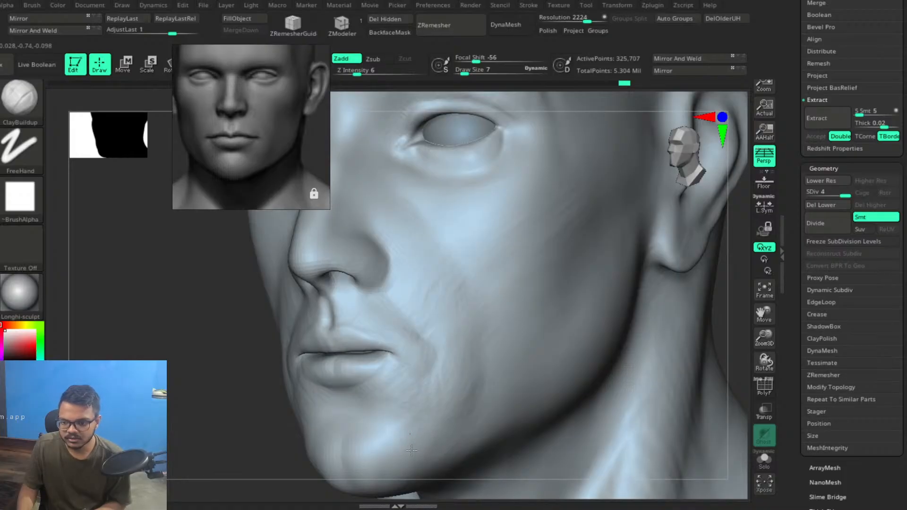
{"action": "left_click_drag", "start_coordinate": [429, 454], "coordinate": [442, 444]}
Check the chin and jaw from below and in profile, and smooth the front and side of the chin.
{"action": "right_click_drag", "start_coordinate": [498, 401], "coordinate": [522, 325], "text": "alt"}
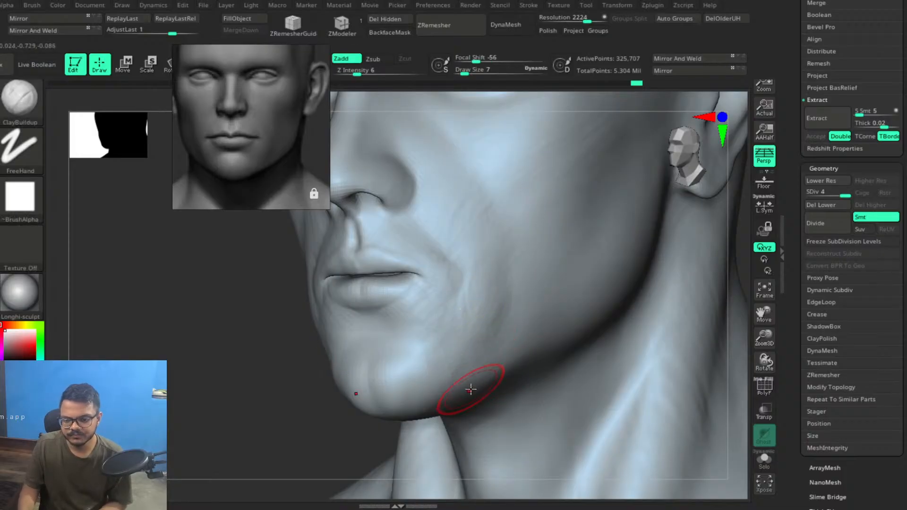
{"action": "right_click_drag", "start_coordinate": [469, 366], "coordinate": [507, 280]}
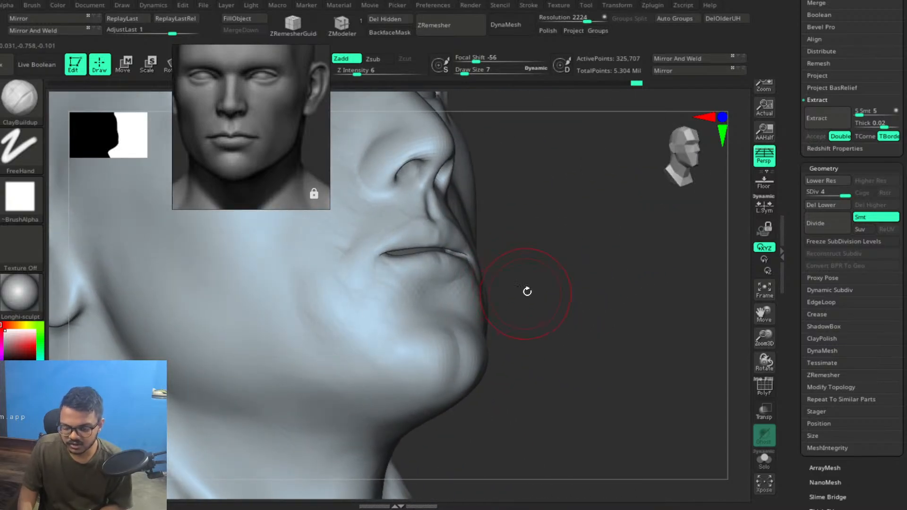
{"action": "mouse_move", "coordinate": [548, 307]}
{"action": "right_mouse_down"}
{"action": "mouse_move", "coordinate": [560, 328]}
{"action": "mouse_move", "coordinate": [544, 302]}
{"action": "mouse_move", "coordinate": [559, 321]}
{"action": "mouse_move", "coordinate": [542, 318]}
{"action": "right_mouse_up"}
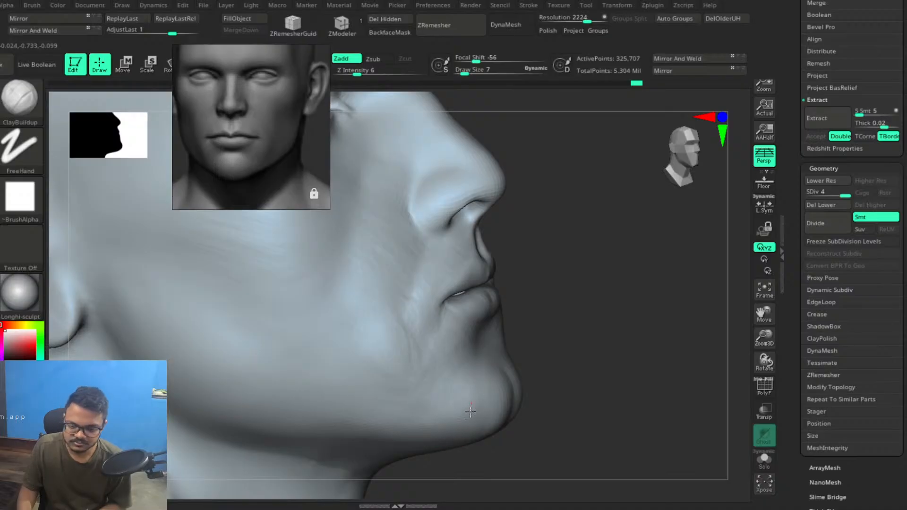
{"action": "mouse_move", "coordinate": [611, 345]}
{"action": "right_mouse_down"}
{"action": "mouse_move", "coordinate": [619, 324]}
{"action": "mouse_move", "coordinate": [602, 362]}
{"action": "mouse_move", "coordinate": [624, 300]}
{"action": "mouse_move", "coordinate": [616, 321]}
{"action": "mouse_move", "coordinate": [579, 334]}
{"action": "mouse_move", "coordinate": [597, 326]}
{"action": "mouse_move", "coordinate": [584, 337]}
{"action": "mouse_move", "coordinate": [581, 314]}
{"action": "mouse_move", "coordinate": [597, 297]}
{"action": "right_mouse_up"}
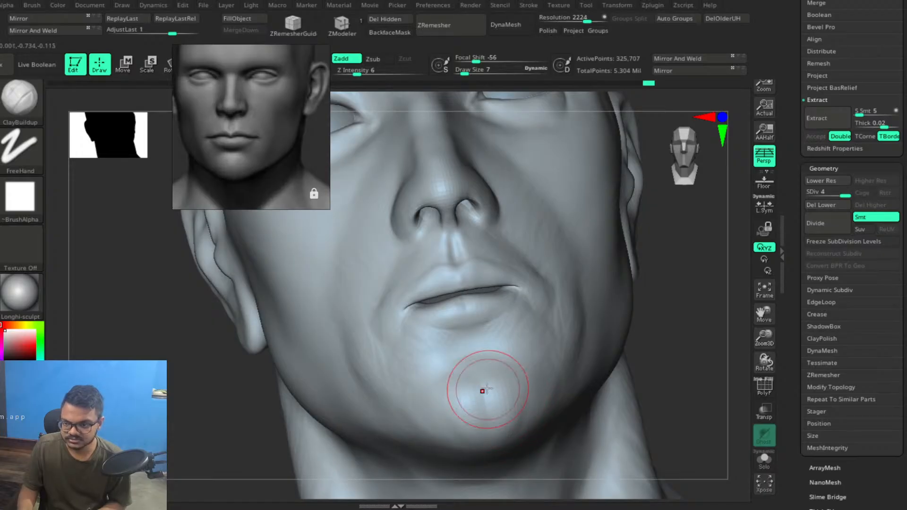
{"action": "key", "text": "shift"}
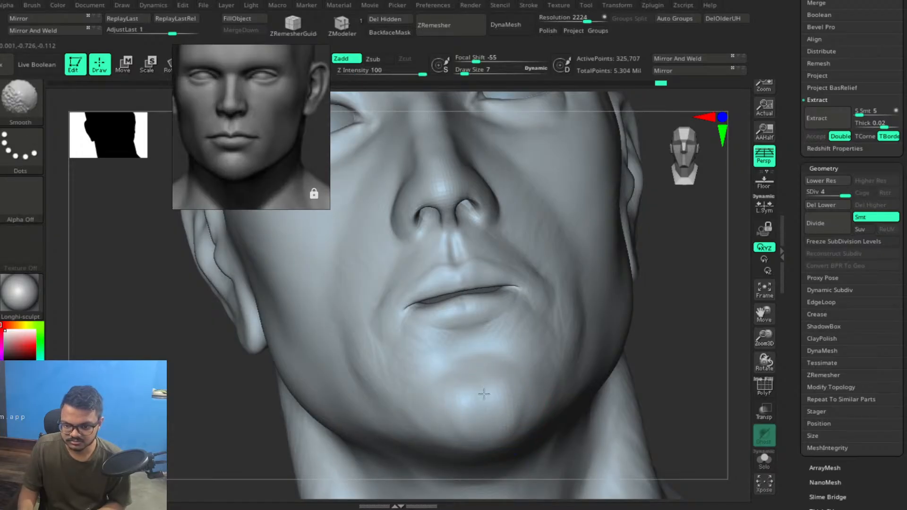
{"action": "mouse_move", "coordinate": [678, 290]}
{"action": "right_mouse_down"}
{"action": "mouse_move", "coordinate": [673, 318]}
{"action": "mouse_move", "coordinate": [663, 318]}
{"action": "right_mouse_up"}
{"action": "left_click_drag", "start_coordinate": [663, 318], "coordinate": [661, 322]}
{"action": "key", "text": "shift"}
{"action": "left_click_drag", "start_coordinate": [409, 406], "coordinate": [435, 399]}
Reduce the ClayBuildup brush to draw size 4 and add strokes below the lower lip and outward beside the chin.
{"action": "mouse_move", "coordinate": [551, 349]}
{"action": "right_mouse_down"}
{"action": "mouse_move", "coordinate": [592, 383]}
{"action": "mouse_move", "coordinate": [551, 344]}
{"action": "mouse_move", "coordinate": [510, 335]}
{"action": "mouse_move", "coordinate": [538, 326]}
{"action": "mouse_move", "coordinate": [525, 324]}
{"action": "right_mouse_up"}
{"action": "key", "text": "bracketleft"}
{"action": "key", "text": "bracketleft"}
{"action": "key", "text": "bracketleft"}
{"action": "left_click_drag", "start_coordinate": [478, 307], "coordinate": [467, 312]}
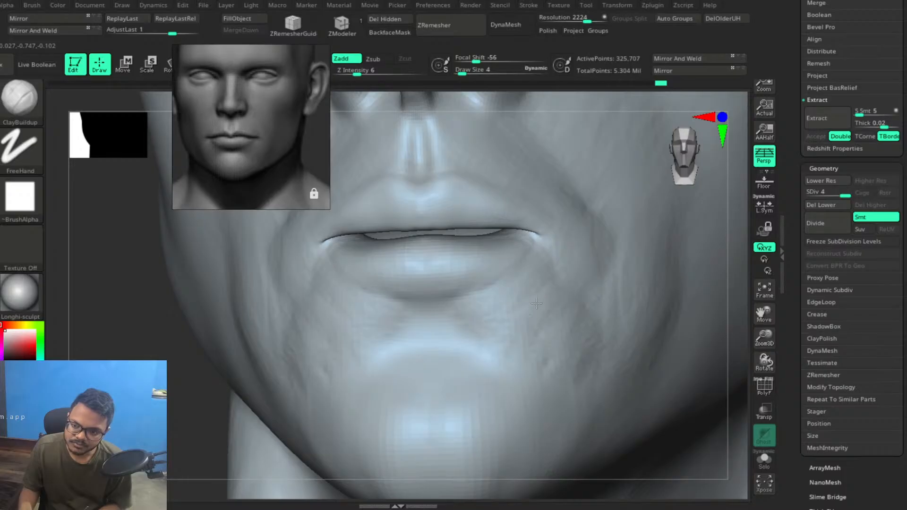
{"action": "mouse_move", "coordinate": [537, 298]}
{"action": "left_mouse_down"}
{"action": "mouse_move", "coordinate": [579, 381]}
{"action": "mouse_move", "coordinate": [614, 371]}
{"action": "mouse_move", "coordinate": [634, 350]}
{"action": "left_mouse_up"}
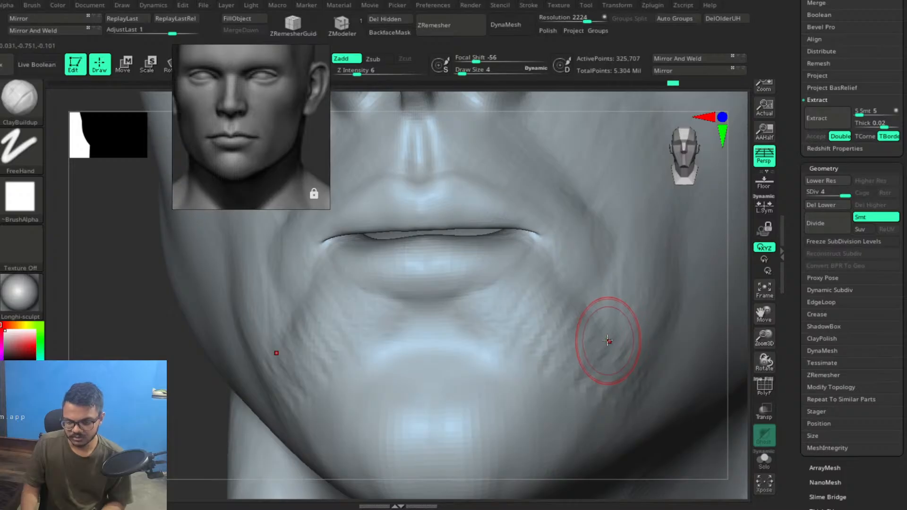
Soften the strokes beside the chin, enlarge the ClayBuildup brush to draw size 10, and fill the lower cheek beside the mouth corner.
{"action": "key", "text": "f"}
{"action": "mouse_move", "coordinate": [607, 337]}
{"action": "left_mouse_down", "text": "shift"}
{"action": "mouse_move", "coordinate": [588, 322]}
{"action": "mouse_move", "coordinate": [597, 307]}
{"action": "mouse_move", "coordinate": [615, 324]}
{"action": "mouse_move", "coordinate": [549, 326]}
{"action": "mouse_move", "coordinate": [598, 288]}
{"action": "mouse_move", "coordinate": [634, 306]}
{"action": "mouse_move", "coordinate": [618, 307]}
{"action": "left_mouse_up", "text": "shift"}
{"action": "left_click_drag", "start_coordinate": [482, 313], "coordinate": [437, 313]}
{"action": "left_click_drag", "start_coordinate": [518, 295], "coordinate": [512, 355]}
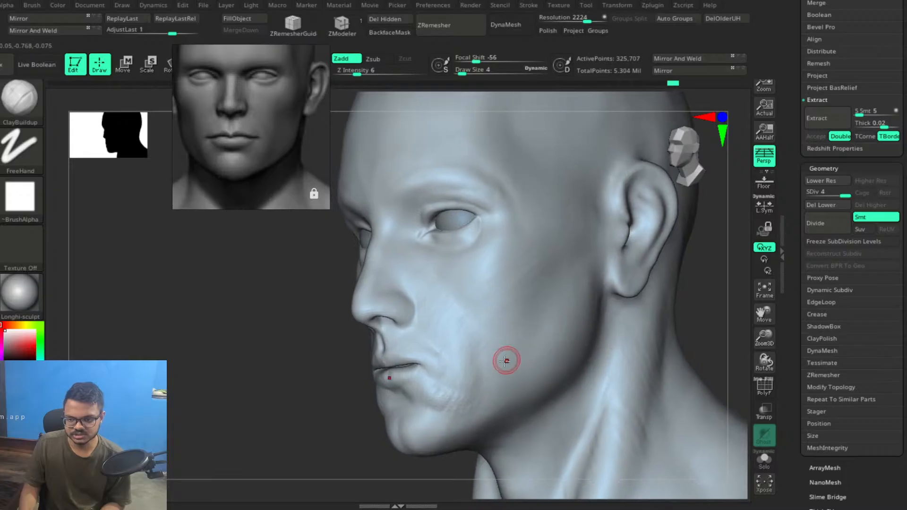
{"action": "key", "text": "bracketright"}
{"action": "key", "text": "bracketright"}
{"action": "key", "text": "bracketright"}
{"action": "key", "text": "bracketright"}
{"action": "key", "text": "bracketright"}
{"action": "key", "text": "bracketright"}
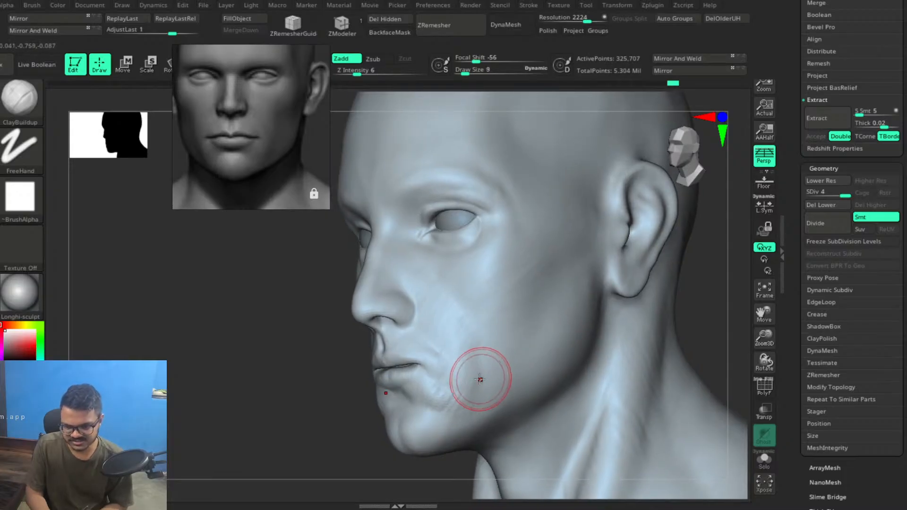
{"action": "right_click_drag", "start_coordinate": [474, 380], "coordinate": [447, 380]}
{"action": "left_click_drag", "start_coordinate": [428, 381], "coordinate": [427, 388]}
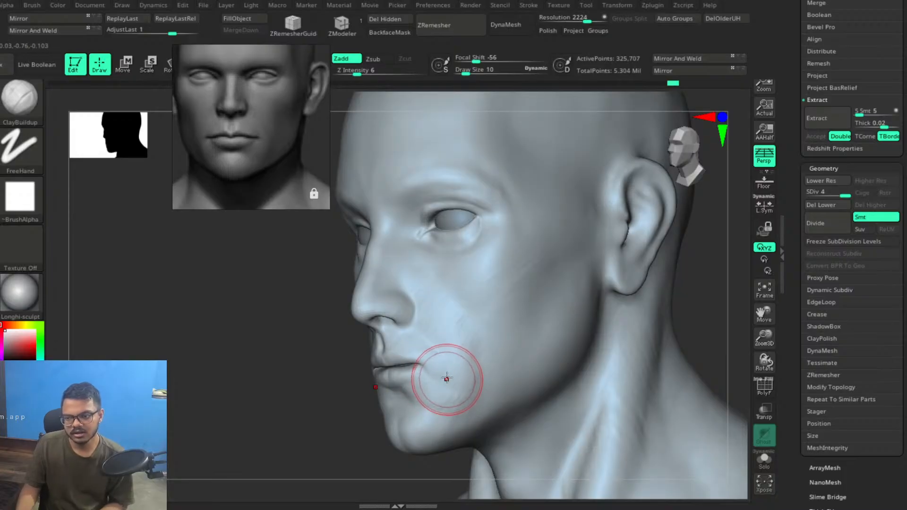
Shape the area just below the mouth corner with broad ClayBuildup strokes, checking it from front and three-quarter views.
{"action": "right_click_drag", "start_coordinate": [458, 365], "coordinate": [539, 371]}
{"action": "mouse_move", "coordinate": [456, 370]}
{"action": "left_mouse_down"}
{"action": "mouse_move", "coordinate": [462, 375]}
{"action": "mouse_move", "coordinate": [454, 373]}
{"action": "left_mouse_up"}
{"action": "mouse_move", "coordinate": [446, 375]}
{"action": "right_mouse_down"}
{"action": "mouse_move", "coordinate": [482, 367]}
{"action": "mouse_move", "coordinate": [455, 375]}
{"action": "mouse_move", "coordinate": [490, 405]}
{"action": "mouse_move", "coordinate": [459, 375]}
{"action": "mouse_move", "coordinate": [463, 388]}
{"action": "mouse_move", "coordinate": [506, 347]}
{"action": "mouse_move", "coordinate": [453, 355]}
{"action": "right_mouse_up"}
{"action": "key", "text": "ctrl"}
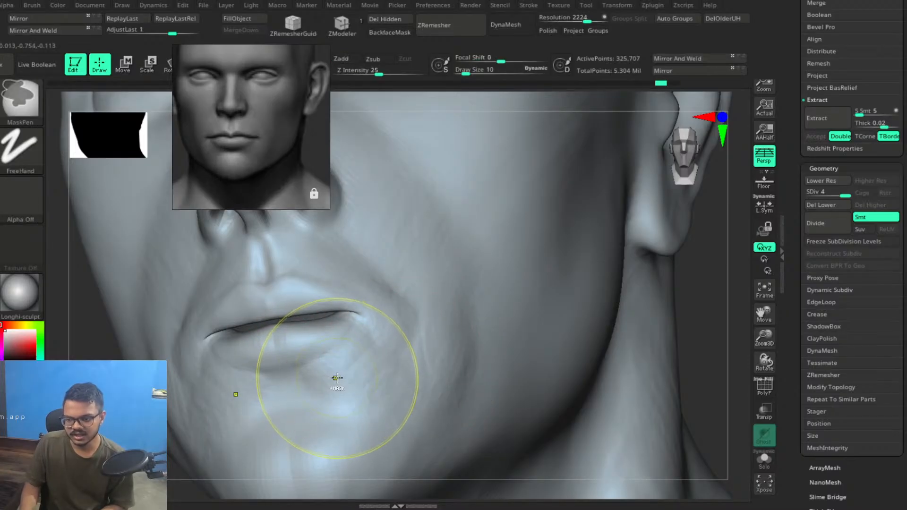
{"action": "right_click_drag", "start_coordinate": [504, 375], "coordinate": [395, 280]}
{"action": "mouse_move", "coordinate": [515, 321]}
{"action": "right_mouse_down"}
{"action": "mouse_move", "coordinate": [447, 321]}
{"action": "mouse_move", "coordinate": [554, 388]}
{"action": "right_mouse_up"}
{"action": "mouse_move", "coordinate": [485, 351]}
{"action": "right_mouse_down", "text": "alt"}
{"action": "mouse_move", "coordinate": [497, 306]}
{"action": "mouse_move", "coordinate": [523, 263]}
{"action": "right_mouse_up", "text": "alt"}
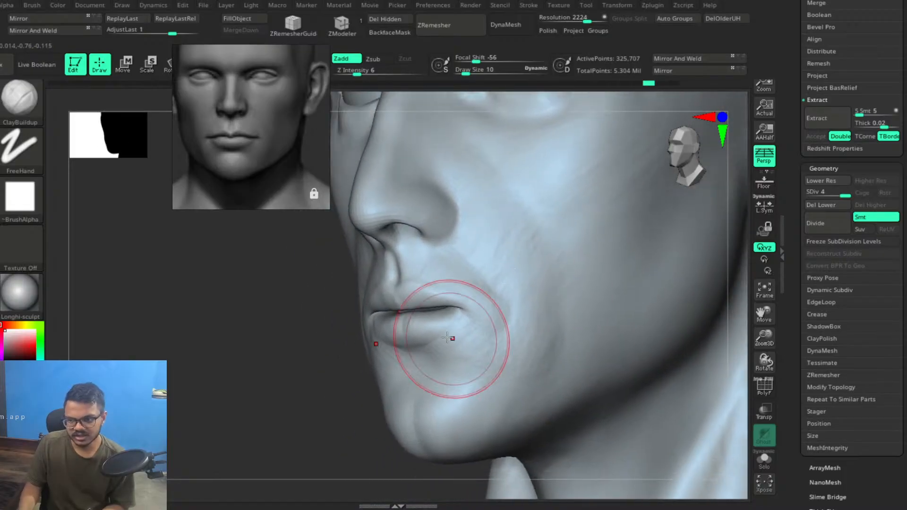
{"action": "mouse_move", "coordinate": [461, 338]}
{"action": "left_mouse_down"}
{"action": "mouse_move", "coordinate": [474, 350]}
{"action": "mouse_move", "coordinate": [444, 352]}
{"action": "left_mouse_up"}
{"action": "mouse_move", "coordinate": [466, 349]}
{"action": "right_mouse_down"}
{"action": "mouse_move", "coordinate": [482, 326]}
{"action": "mouse_move", "coordinate": [426, 385]}
{"action": "right_mouse_up"}
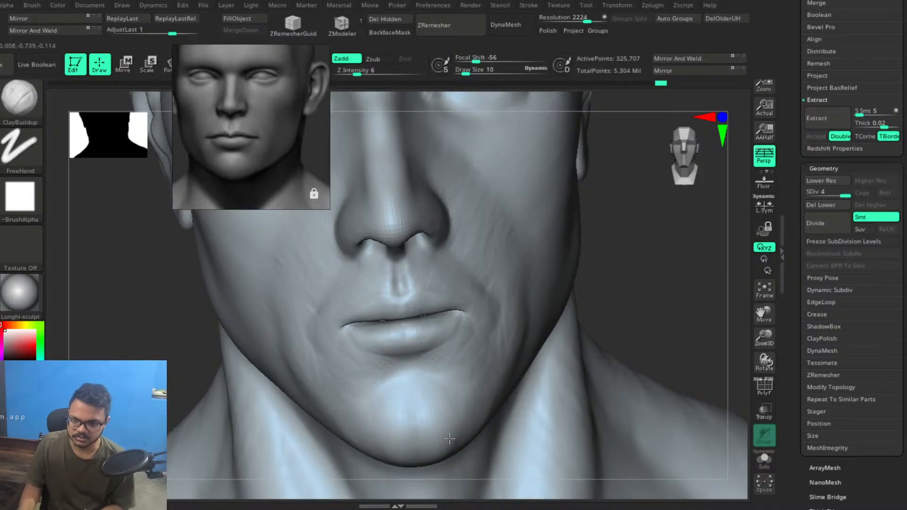
Enlarge the reference window and examine the nose and mouth in the three-quarter view of the grey reference head.
{"action": "left_click_drag", "start_coordinate": [648, 297], "coordinate": [602, 264]}
{"action": "mouse_move", "coordinate": [680, 272]}
{"action": "left_mouse_down"}
{"action": "mouse_move", "coordinate": [584, 281]}
{"action": "mouse_move", "coordinate": [612, 272]}
{"action": "mouse_move", "coordinate": [591, 298]}
{"action": "mouse_move", "coordinate": [625, 305]}
{"action": "mouse_move", "coordinate": [728, 378]}
{"action": "left_mouse_up"}
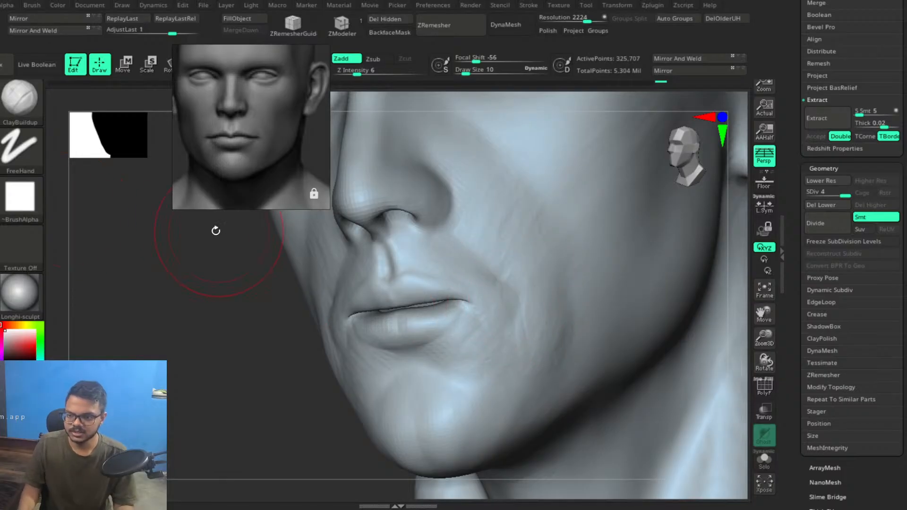
{"action": "left_click_drag", "start_coordinate": [173, 205], "coordinate": [85, 254]}
{"action": "middle_click_drag", "start_coordinate": [200, 185], "coordinate": [162, 219]}
{"action": "scroll", "coordinate": [162, 219], "scroll_direction": "down", "scroll_amount": 8}
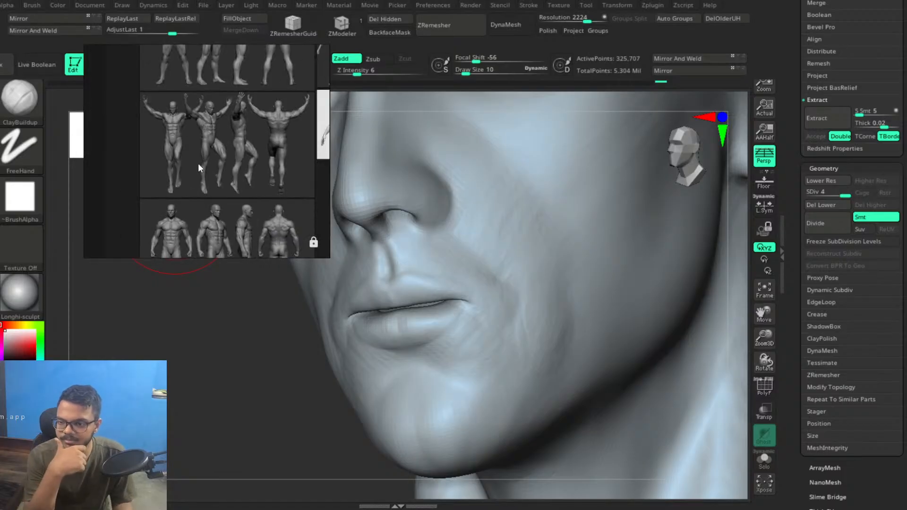
{"action": "middle_click_drag", "start_coordinate": [239, 104], "coordinate": [246, 172]}
{"action": "scroll", "coordinate": [187, 82], "scroll_direction": "up", "scroll_amount": 5}
{"action": "middle_click_drag", "start_coordinate": [185, 80], "coordinate": [216, 88]}
{"action": "scroll", "coordinate": [183, 153], "scroll_direction": "up", "scroll_amount": 5}
{"action": "scroll", "coordinate": [222, 149], "scroll_direction": "up", "scroll_amount": 3}
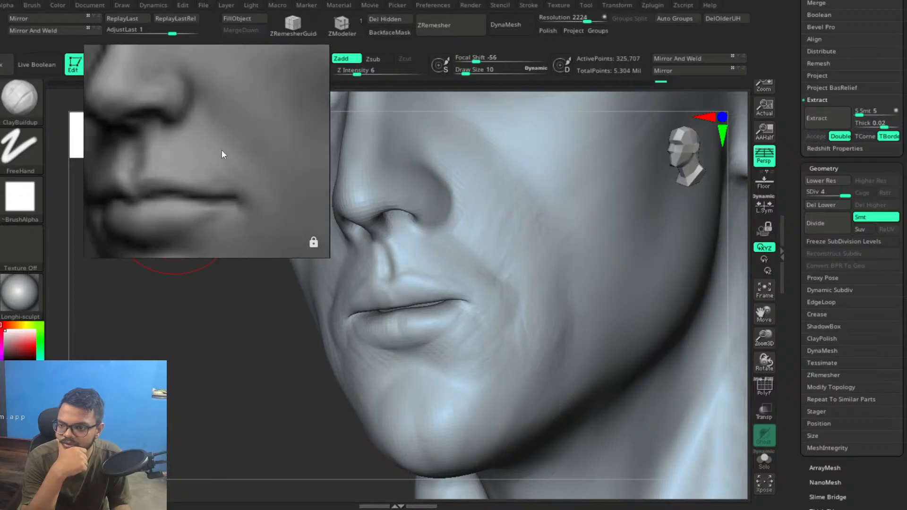
Look through the mouth and face photos on the reference board and frame the front view of the grey head's lower face.
{"action": "scroll", "coordinate": [222, 150], "scroll_direction": "down", "scroll_amount": 8}
{"action": "scroll", "coordinate": [222, 149], "scroll_direction": "down", "scroll_amount": 10}
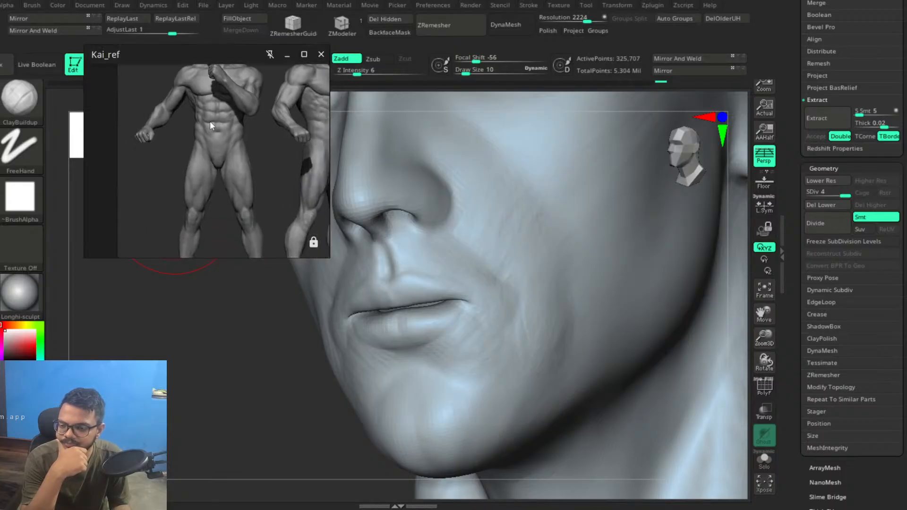
{"action": "middle_click_drag", "start_coordinate": [254, 185], "coordinate": [192, 156]}
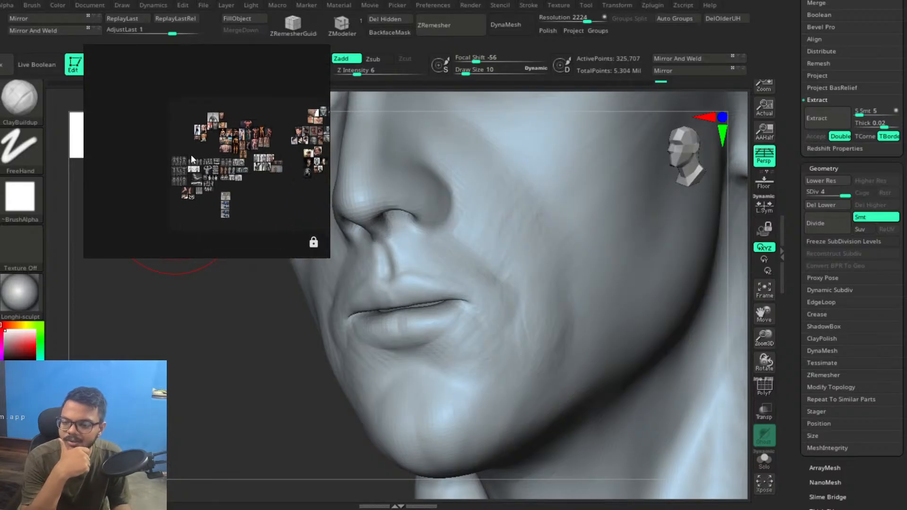
{"action": "middle_click_drag", "start_coordinate": [279, 169], "coordinate": [208, 173]}
{"action": "scroll", "coordinate": [248, 171], "scroll_direction": "up", "scroll_amount": 3}
{"action": "scroll", "coordinate": [249, 88], "scroll_direction": "up", "scroll_amount": 8}
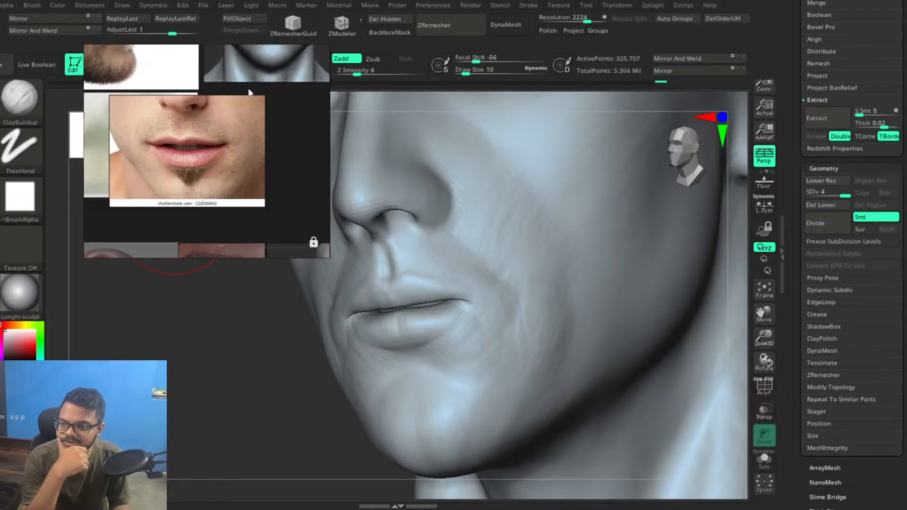
{"action": "scroll", "coordinate": [248, 87], "scroll_direction": "down", "scroll_amount": 8}
{"action": "scroll", "coordinate": [248, 88], "scroll_direction": "up", "scroll_amount": 5}
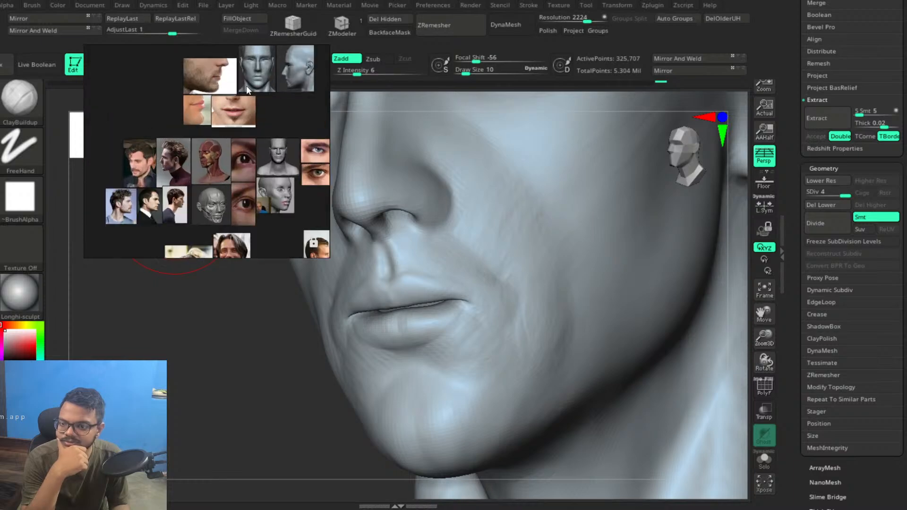
{"action": "scroll", "coordinate": [248, 78], "scroll_direction": "down", "scroll_amount": 5}
{"action": "scroll", "coordinate": [302, 126], "scroll_direction": "down", "scroll_amount": 2}
{"action": "scroll", "coordinate": [258, 163], "scroll_direction": "up", "scroll_amount": 4}
{"action": "scroll", "coordinate": [146, 120], "scroll_direction": "up", "scroll_amount": 5}
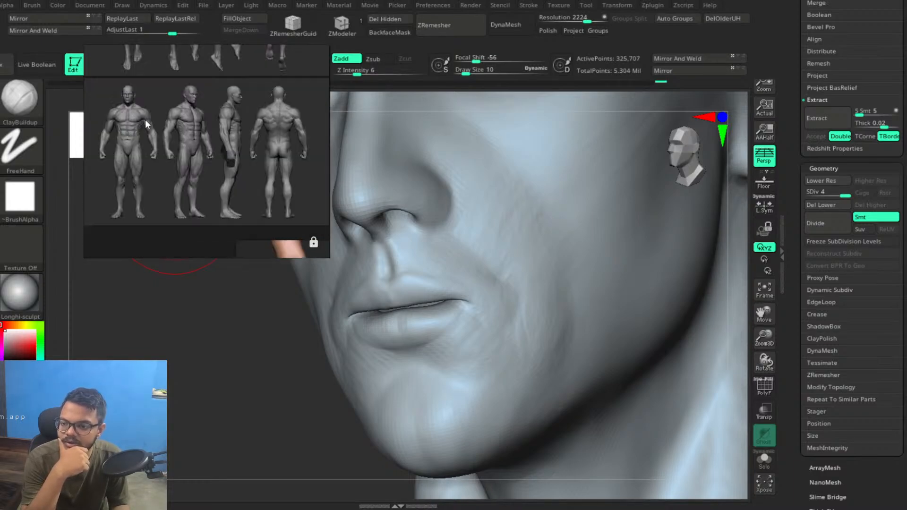
{"action": "scroll", "coordinate": [117, 93], "scroll_direction": "up", "scroll_amount": 4}
{"action": "scroll", "coordinate": [206, 153], "scroll_direction": "up", "scroll_amount": 6}
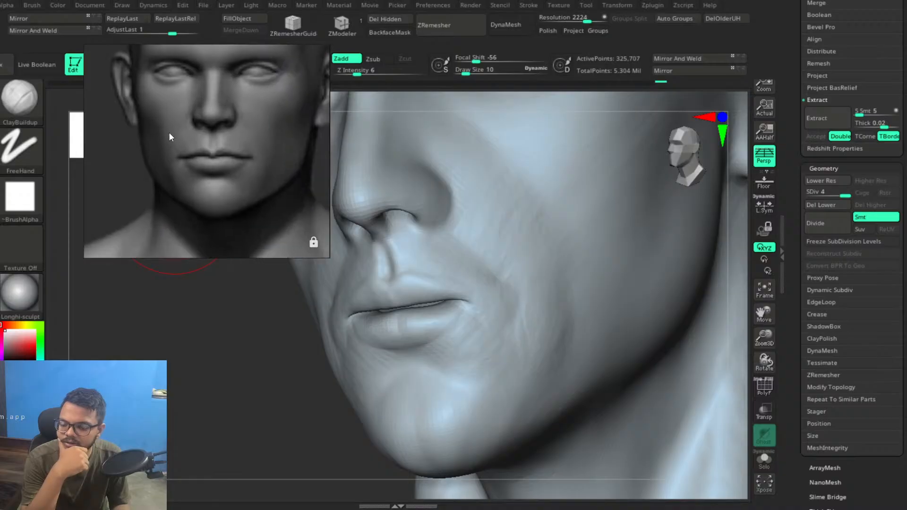
{"action": "scroll", "coordinate": [247, 170], "scroll_direction": "down", "scroll_amount": 3}
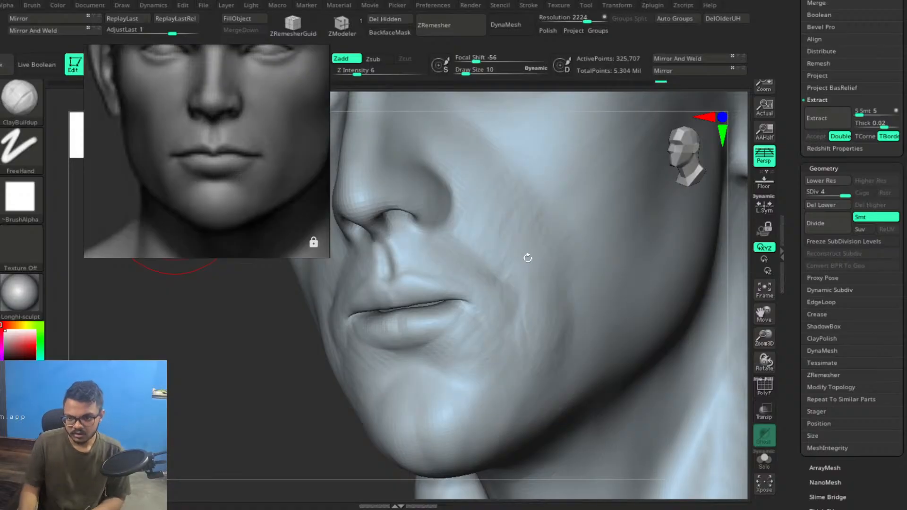
Switch to the DamStandard brush at draw size 3 and carve the cupid's bow at the middle of the upper lip.
{"action": "key", "text": "ctrl"}
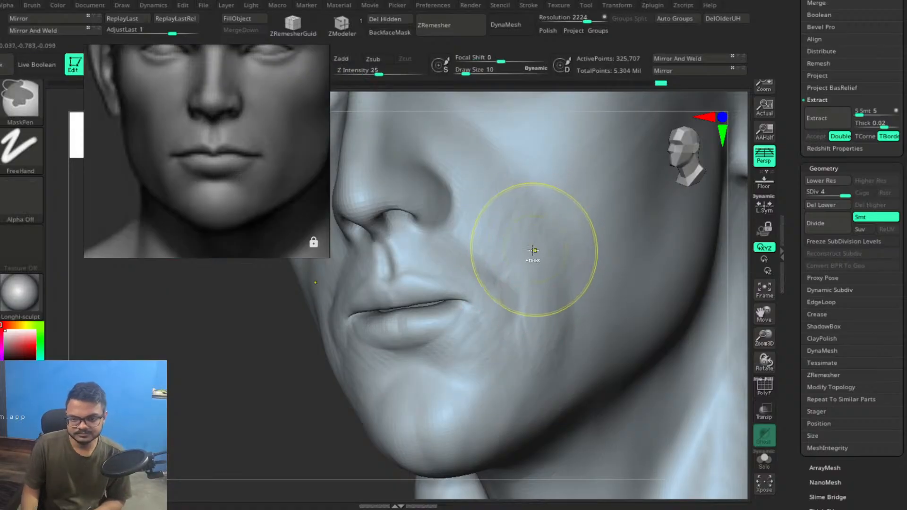
{"action": "mouse_move", "coordinate": [537, 248]}
{"action": "right_mouse_down"}
{"action": "mouse_move", "coordinate": [525, 269]}
{"action": "mouse_move", "coordinate": [571, 265]}
{"action": "mouse_move", "coordinate": [528, 265]}
{"action": "mouse_move", "coordinate": [517, 247]}
{"action": "mouse_move", "coordinate": [549, 272]}
{"action": "mouse_move", "coordinate": [541, 263]}
{"action": "mouse_move", "coordinate": [599, 261]}
{"action": "right_mouse_up"}
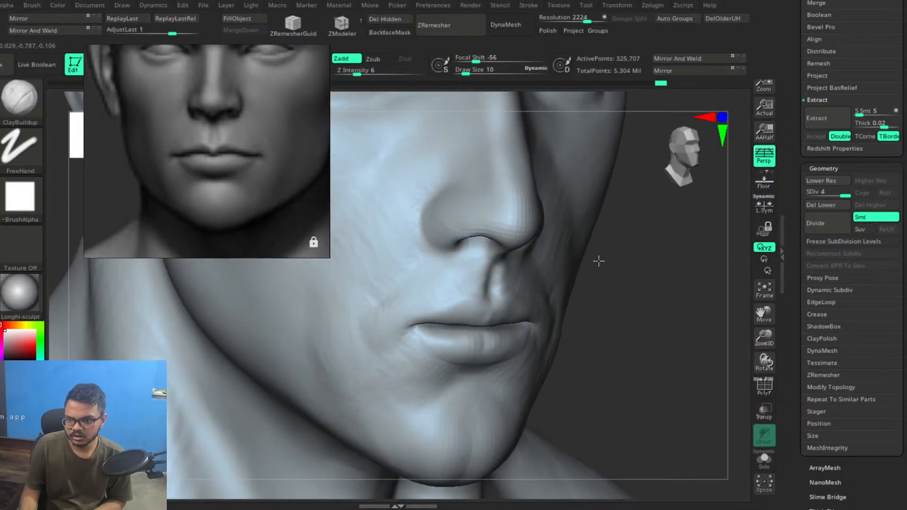
{"action": "key", "text": "b"}
{"action": "key", "text": "d"}
{"action": "key", "text": "s"}
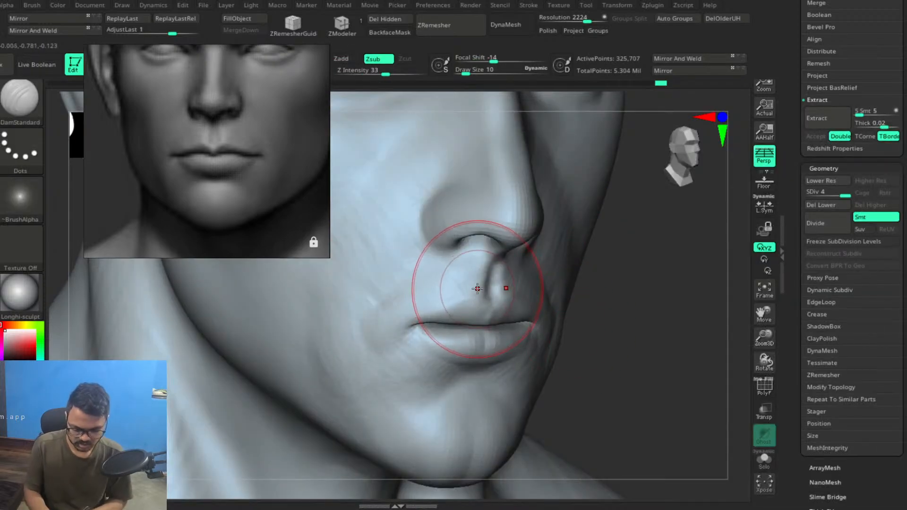
{"action": "right_click_drag", "start_coordinate": [625, 308], "coordinate": [625, 302]}
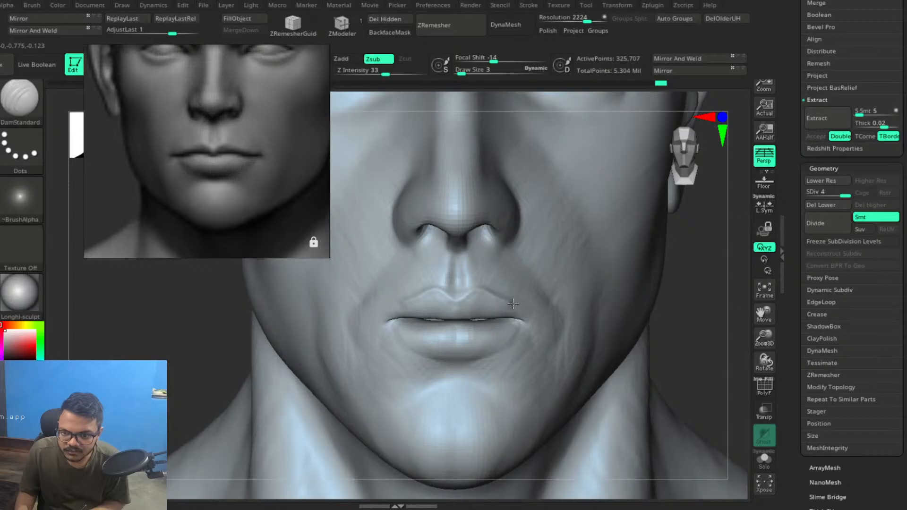
{"action": "right_click_drag", "start_coordinate": [679, 333], "coordinate": [611, 372]}
{"action": "mouse_move", "coordinate": [557, 328]}
{"action": "right_mouse_down"}
{"action": "mouse_move", "coordinate": [574, 330]}
{"action": "mouse_move", "coordinate": [562, 329]}
{"action": "right_mouse_up"}
{"action": "key", "text": "ctrl+z"}
{"action": "mouse_move", "coordinate": [500, 318]}
{"action": "right_mouse_down"}
{"action": "mouse_move", "coordinate": [492, 310]}
{"action": "mouse_move", "coordinate": [504, 289]}
{"action": "mouse_move", "coordinate": [507, 312]}
{"action": "mouse_move", "coordinate": [544, 282]}
{"action": "mouse_move", "coordinate": [518, 267]}
{"action": "right_mouse_up"}
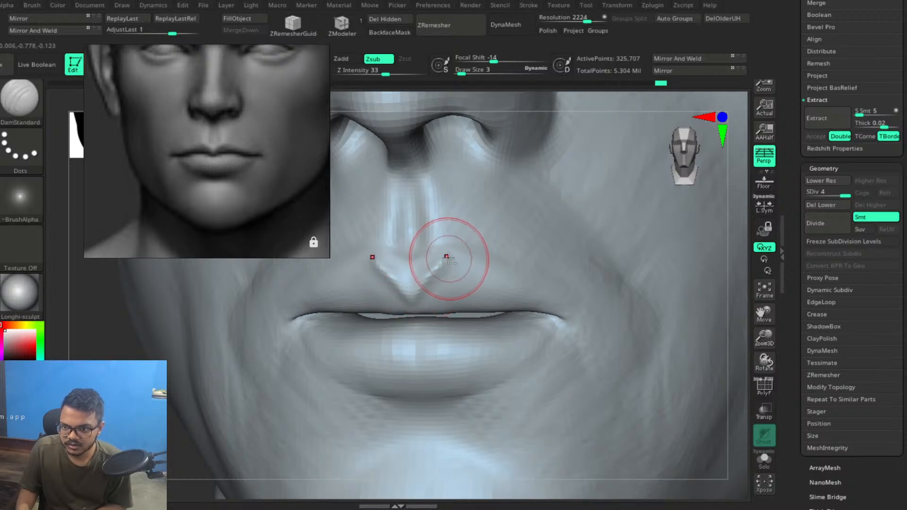
Carve the upper lip border from the peaks of the cupid's bow out to the mouth corners.
{"action": "left_click_drag", "start_coordinate": [464, 263], "coordinate": [522, 291]}
{"action": "left_click_drag", "start_coordinate": [446, 267], "coordinate": [443, 267]}
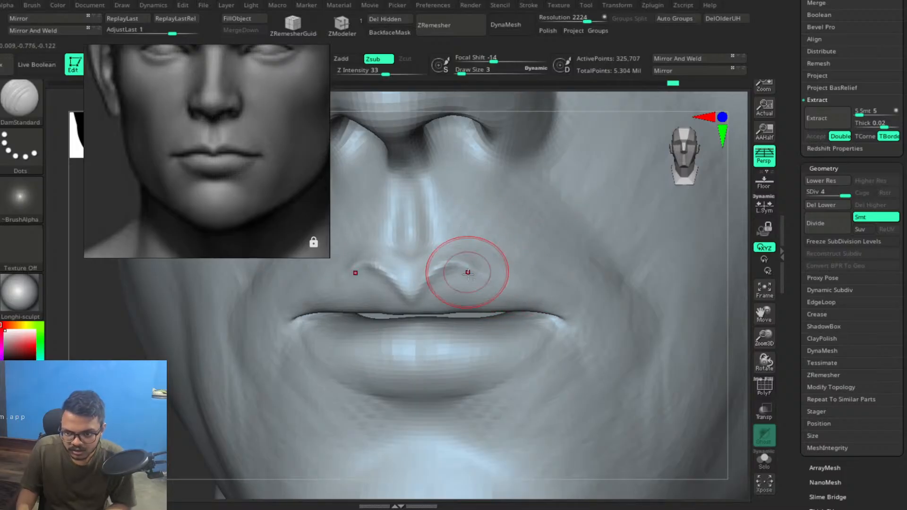
{"action": "left_click_drag", "start_coordinate": [474, 269], "coordinate": [561, 301]}
{"action": "left_click_drag", "start_coordinate": [506, 280], "coordinate": [576, 304]}
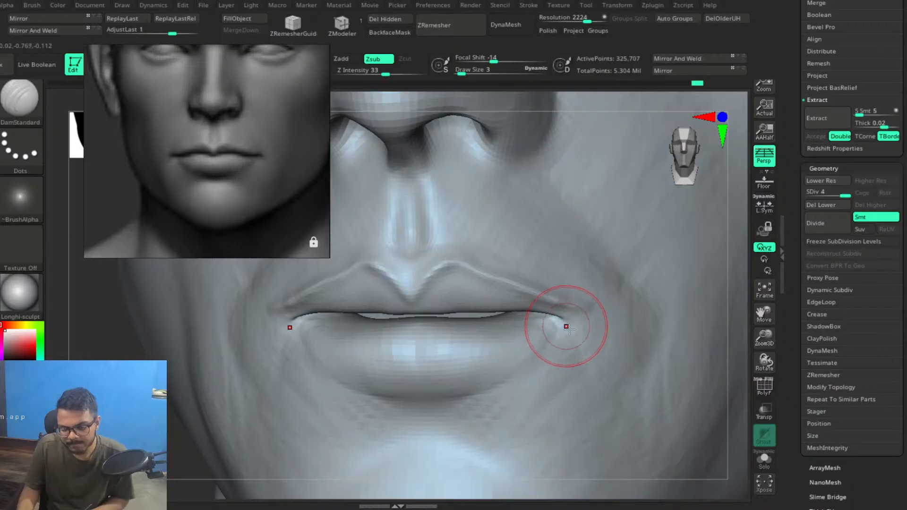
Examine the carved upper lip border on the whole head from the front, three-quarter and side views.
{"action": "right_click_drag", "start_coordinate": [615, 352], "coordinate": [567, 326], "text": "ctrl"}
{"action": "mouse_move", "coordinate": [454, 302]}
{"action": "right_mouse_down", "text": "alt"}
{"action": "mouse_move", "coordinate": [572, 331]}
{"action": "mouse_move", "coordinate": [549, 324]}
{"action": "right_mouse_up", "text": "alt"}
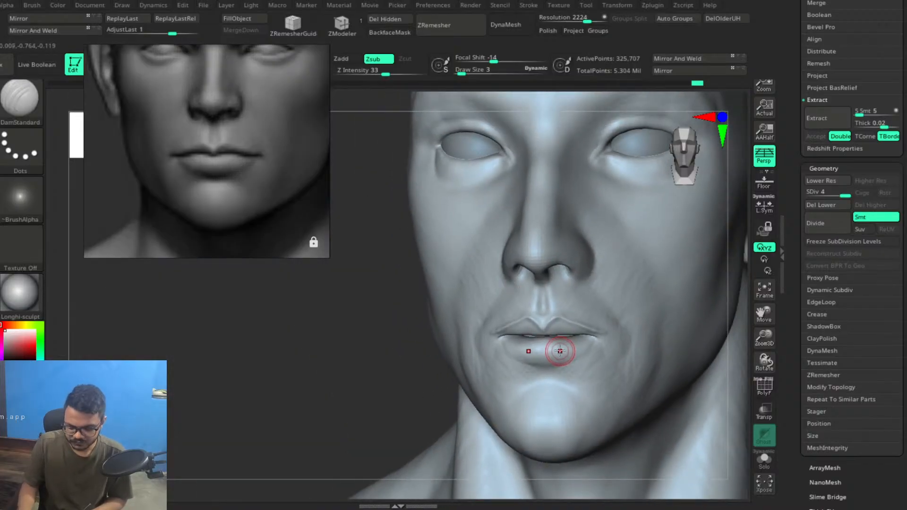
{"action": "key", "text": "f"}
{"action": "mouse_move", "coordinate": [537, 325]}
{"action": "right_mouse_down"}
{"action": "mouse_move", "coordinate": [584, 318]}
{"action": "mouse_move", "coordinate": [495, 327]}
{"action": "right_mouse_up"}
{"action": "mouse_move", "coordinate": [597, 306]}
{"action": "right_mouse_down"}
{"action": "mouse_move", "coordinate": [605, 290]}
{"action": "mouse_move", "coordinate": [597, 289]}
{"action": "right_mouse_up"}
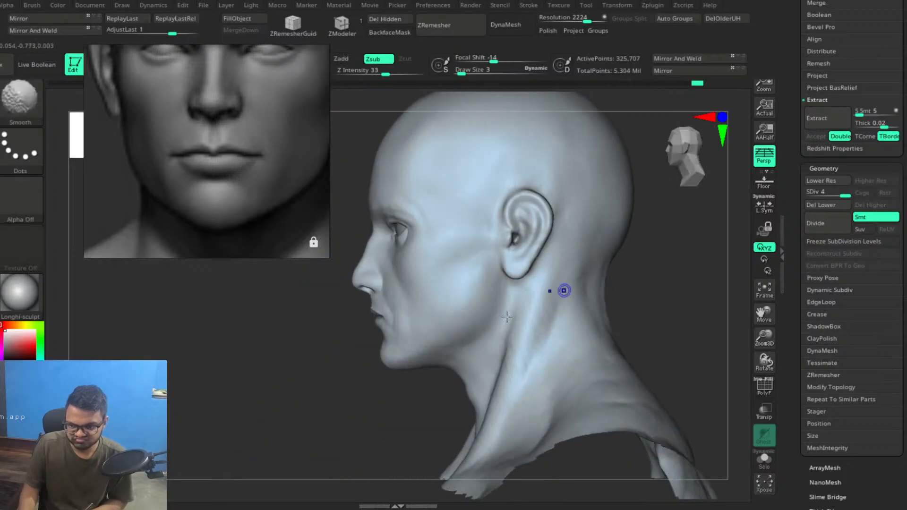
{"action": "right_click_drag", "start_coordinate": [489, 356], "coordinate": [567, 344]}
{"action": "right_click_drag", "start_coordinate": [515, 330], "coordinate": [554, 326], "text": "ctrl"}
{"action": "right_click_drag", "start_coordinate": [516, 302], "coordinate": [548, 378]}
Switch to the ClayBuildup brush at draw size 2 and build up the upper lip from the cupid's bow peak toward the mouth corner.
{"action": "right_click_drag", "start_coordinate": [510, 286], "coordinate": [551, 304]}
{"action": "key", "text": "b"}
{"action": "key", "text": "c"}
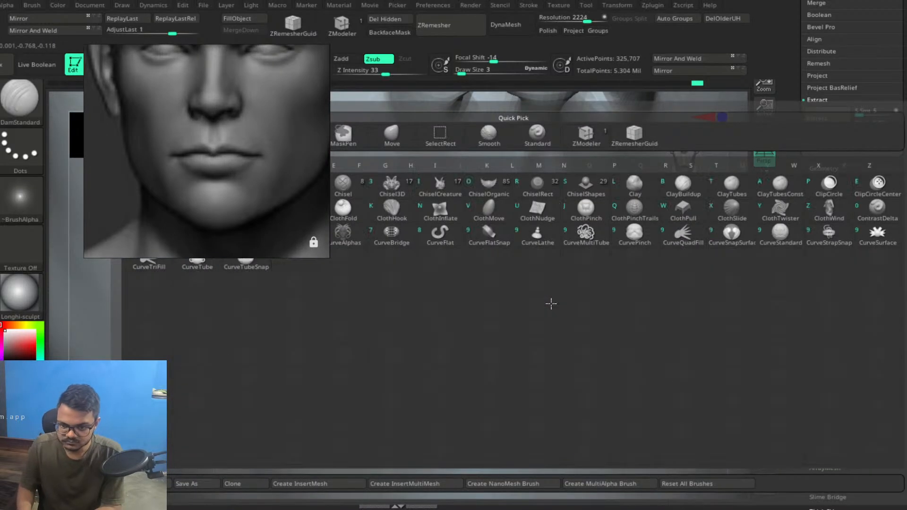
{"action": "key", "text": "b"}
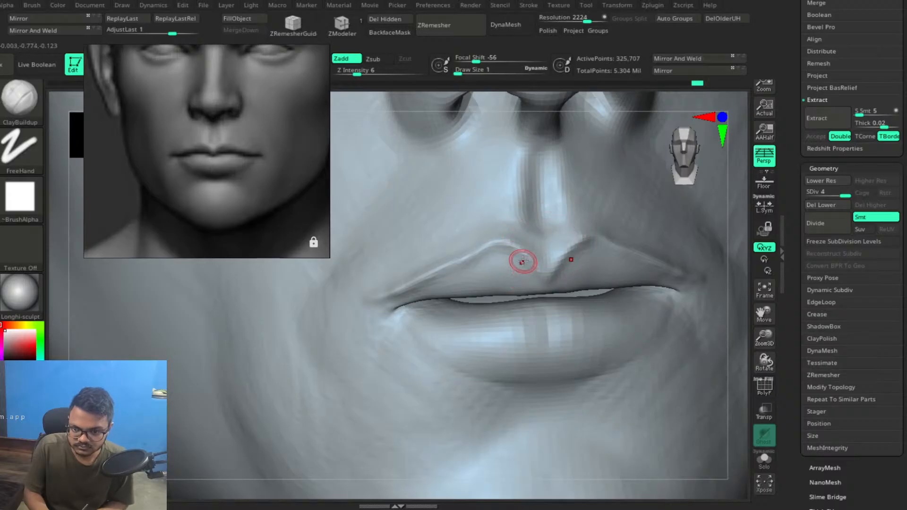
{"action": "mouse_move", "coordinate": [535, 246]}
{"action": "right_mouse_down"}
{"action": "mouse_move", "coordinate": [532, 267]}
{"action": "mouse_move", "coordinate": [530, 255]}
{"action": "mouse_move", "coordinate": [565, 269]}
{"action": "mouse_move", "coordinate": [558, 293]}
{"action": "right_mouse_up"}
{"action": "mouse_move", "coordinate": [520, 265]}
{"action": "right_mouse_down"}
{"action": "mouse_move", "coordinate": [559, 280]}
{"action": "mouse_move", "coordinate": [547, 243]}
{"action": "mouse_move", "coordinate": [533, 253]}
{"action": "right_mouse_up"}
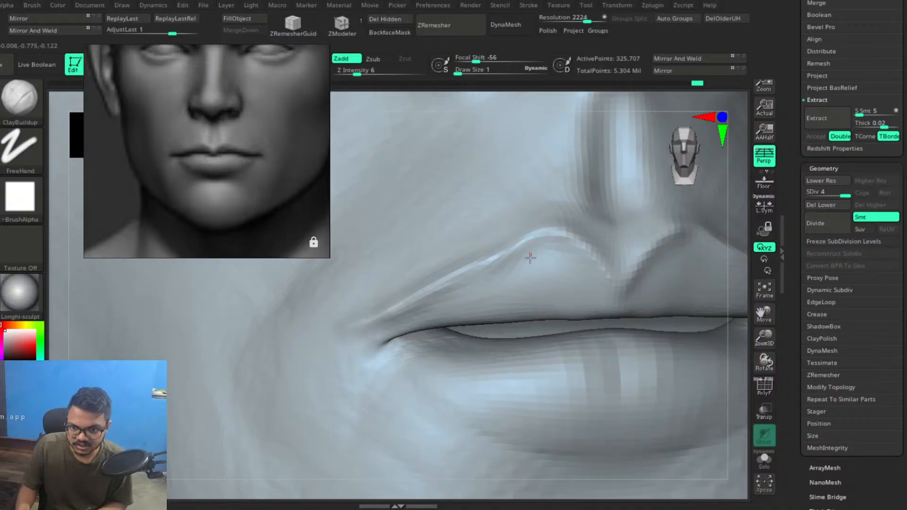
{"action": "key", "text": "]"}
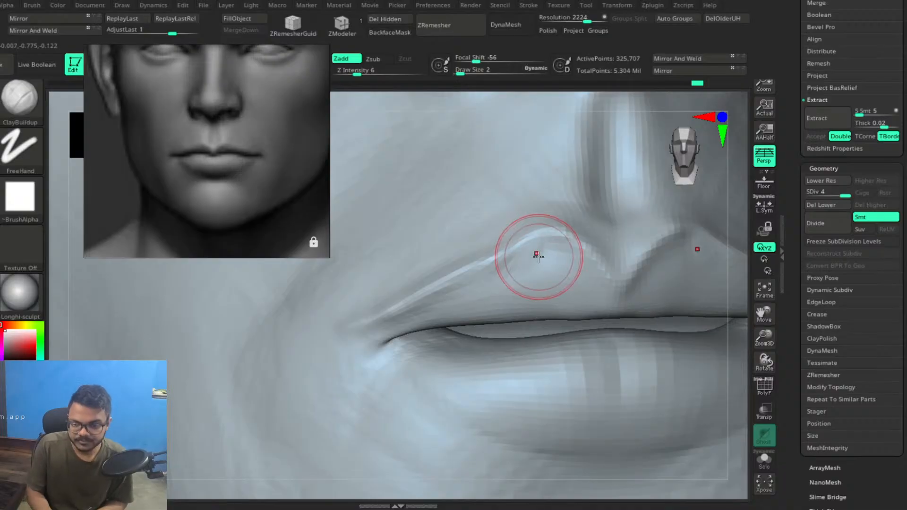
{"action": "left_click_drag", "start_coordinate": [527, 261], "coordinate": [542, 246]}
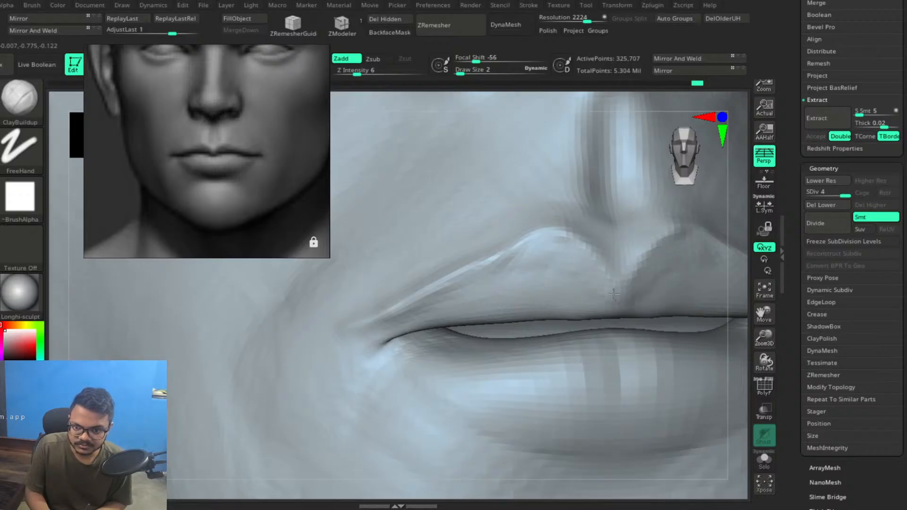
{"action": "left_click_drag", "start_coordinate": [579, 273], "coordinate": [586, 255]}
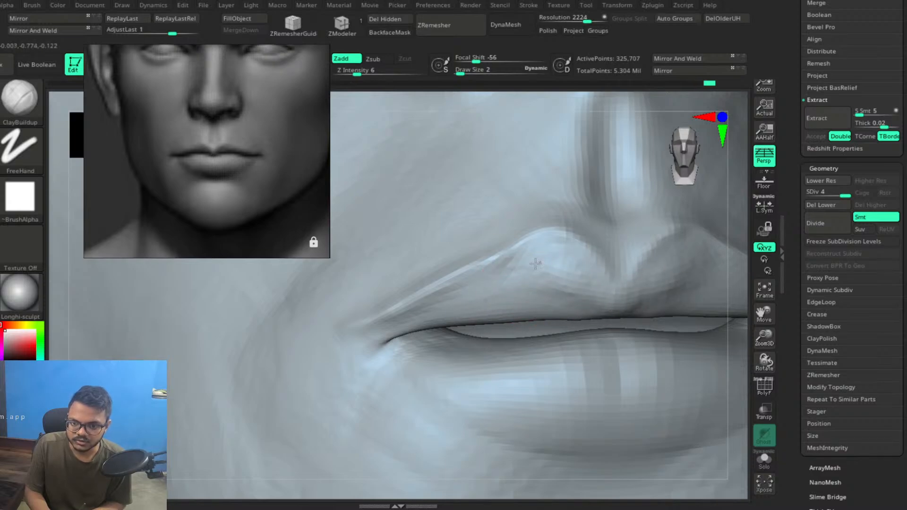
{"action": "left_click_drag", "start_coordinate": [456, 292], "coordinate": [395, 309]}
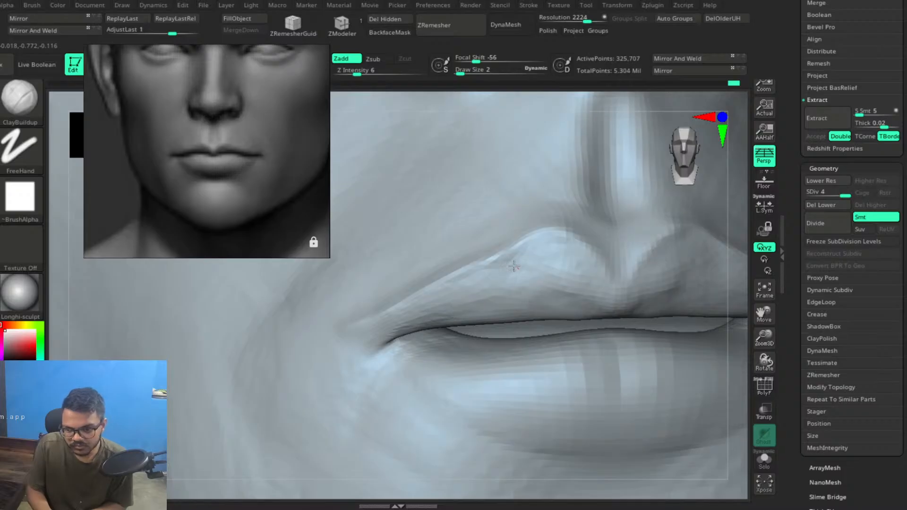
{"action": "key", "text": "ctrl+z"}
Switch to the ClayTubes brush at Z intensity 7 and fill out the upper lip between its border and the mouth opening.
{"action": "key", "text": "b"}
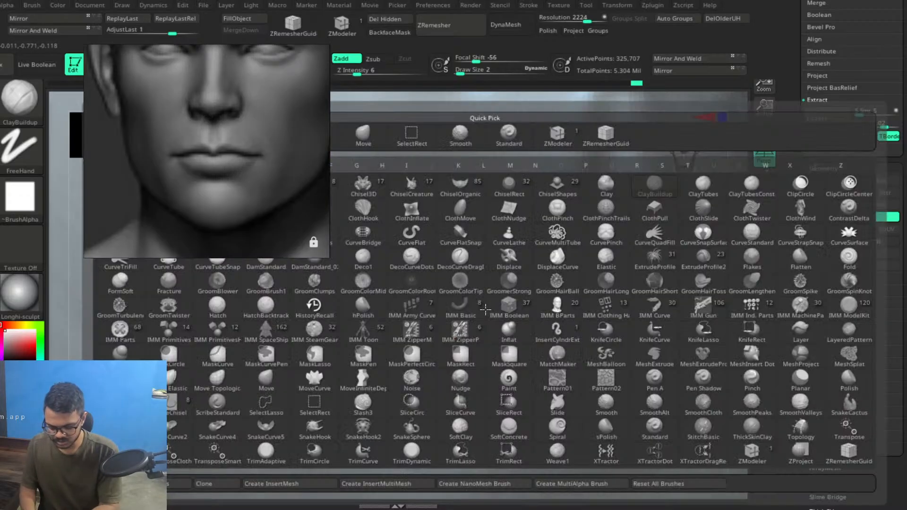
{"action": "key", "text": "c"}
{"action": "key", "text": "t"}
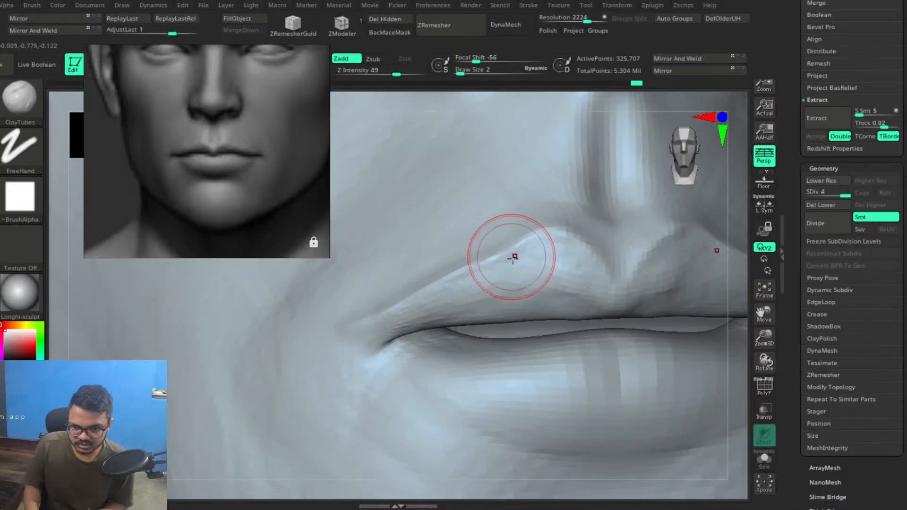
{"action": "left_click_drag", "start_coordinate": [526, 256], "coordinate": [520, 266]}
{"action": "key", "text": "ctrl+z"}
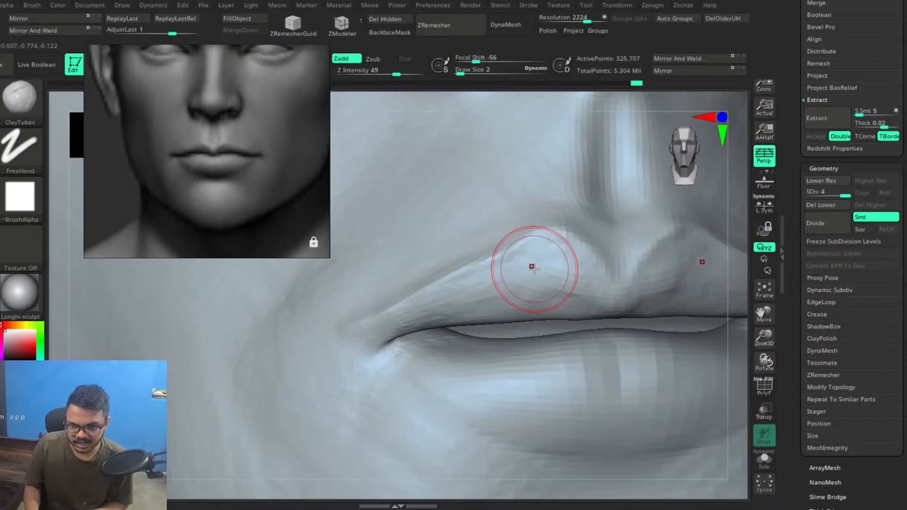
{"action": "key", "text": "space"}
{"action": "left_click_drag", "start_coordinate": [589, 341], "coordinate": [575, 343]}
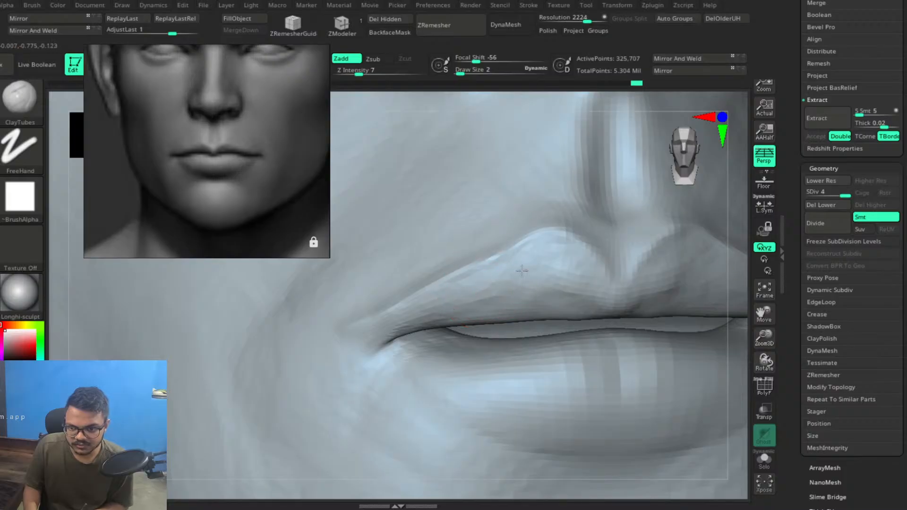
{"action": "left_click_drag", "start_coordinate": [462, 304], "coordinate": [563, 286]}
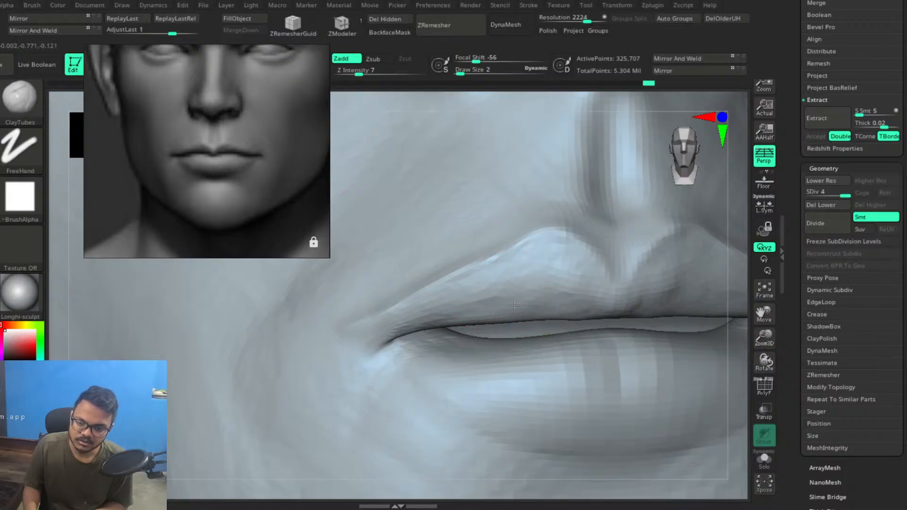
{"action": "left_click_drag", "start_coordinate": [559, 251], "coordinate": [508, 270]}
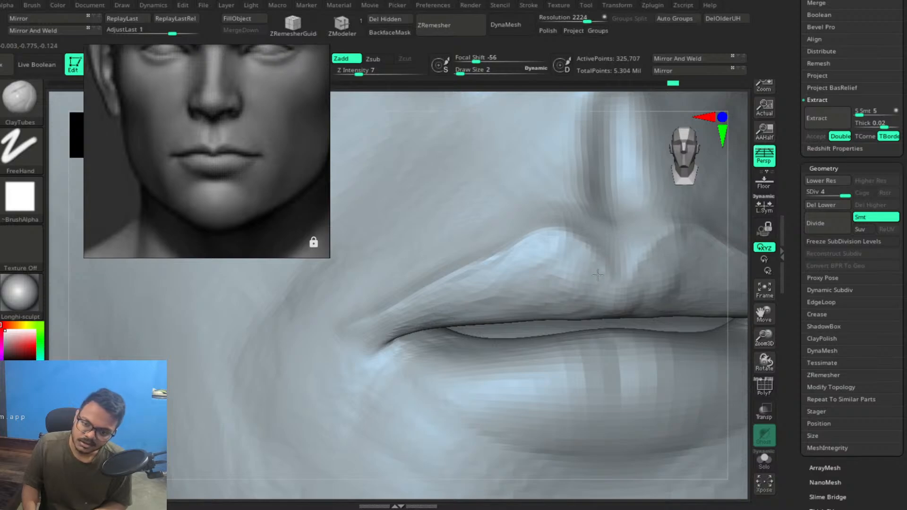
{"action": "mouse_move", "coordinate": [557, 255]}
{"action": "left_mouse_down"}
{"action": "mouse_move", "coordinate": [514, 265]}
{"action": "mouse_move", "coordinate": [510, 277]}
{"action": "left_mouse_up"}
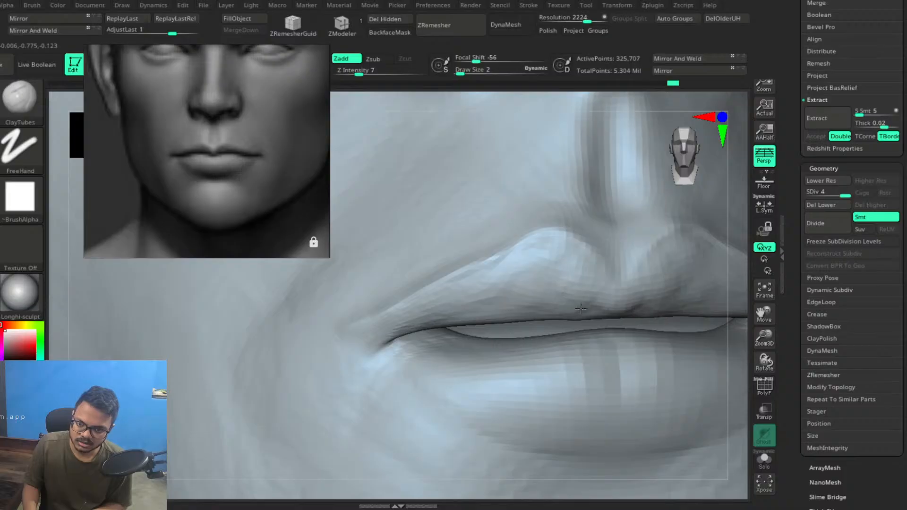
{"action": "left_click_drag", "start_coordinate": [509, 290], "coordinate": [490, 280]}
{"action": "left_click_drag", "start_coordinate": [501, 321], "coordinate": [475, 321]}
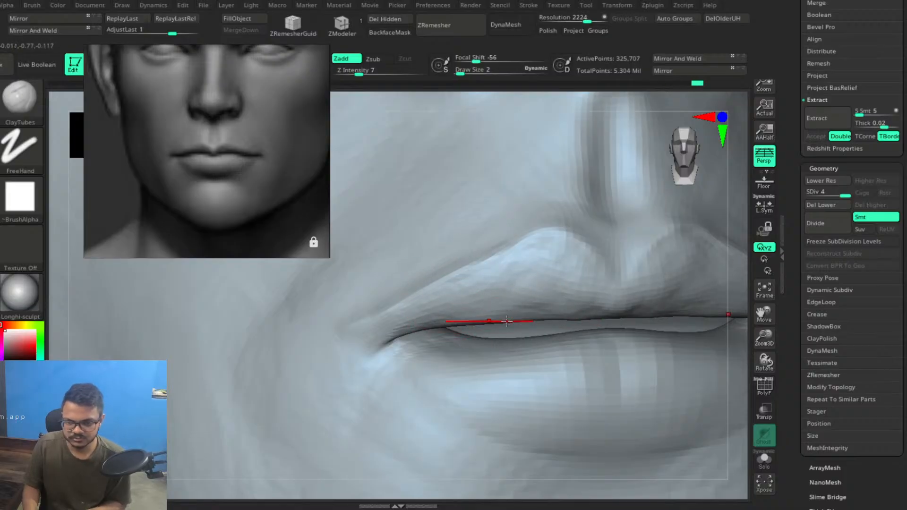
Build up and smooth the skin around the corner of the mouth at the end of the upper lip.
{"action": "key", "text": "f"}
{"action": "left_click_drag", "start_coordinate": [583, 290], "coordinate": [578, 309]}
{"action": "right_click_drag", "start_coordinate": [558, 348], "coordinate": [609, 439], "text": "alt"}
{"action": "mouse_move", "coordinate": [506, 371]}
{"action": "right_mouse_down", "text": "alt"}
{"action": "mouse_move", "coordinate": [568, 279]}
{"action": "mouse_move", "coordinate": [569, 249]}
{"action": "mouse_move", "coordinate": [501, 233]}
{"action": "mouse_move", "coordinate": [579, 341]}
{"action": "right_mouse_up", "text": "alt"}
{"action": "mouse_move", "coordinate": [642, 240]}
{"action": "right_mouse_down"}
{"action": "mouse_move", "coordinate": [610, 271]}
{"action": "mouse_move", "coordinate": [512, 278]}
{"action": "mouse_move", "coordinate": [503, 262]}
{"action": "mouse_move", "coordinate": [588, 286]}
{"action": "right_mouse_up"}
{"action": "mouse_move", "coordinate": [537, 248]}
{"action": "right_mouse_down", "text": "alt"}
{"action": "mouse_move", "coordinate": [565, 290]}
{"action": "mouse_move", "coordinate": [600, 281]}
{"action": "mouse_move", "coordinate": [599, 267]}
{"action": "right_mouse_up", "text": "alt"}
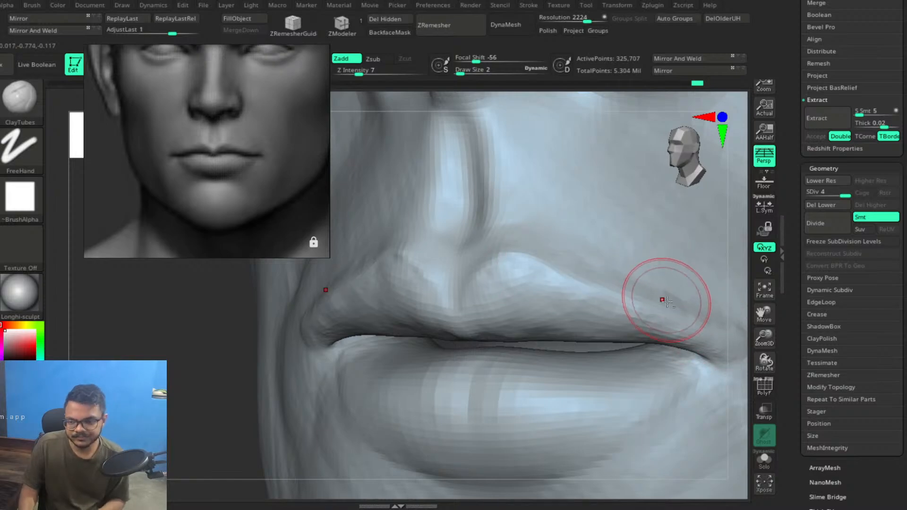
{"action": "right_click_drag", "start_coordinate": [623, 298], "coordinate": [596, 283], "text": "alt"}
{"action": "right_click_drag", "start_coordinate": [560, 281], "coordinate": [552, 283], "text": "alt"}
{"action": "left_click_drag", "start_coordinate": [595, 287], "coordinate": [630, 297]}
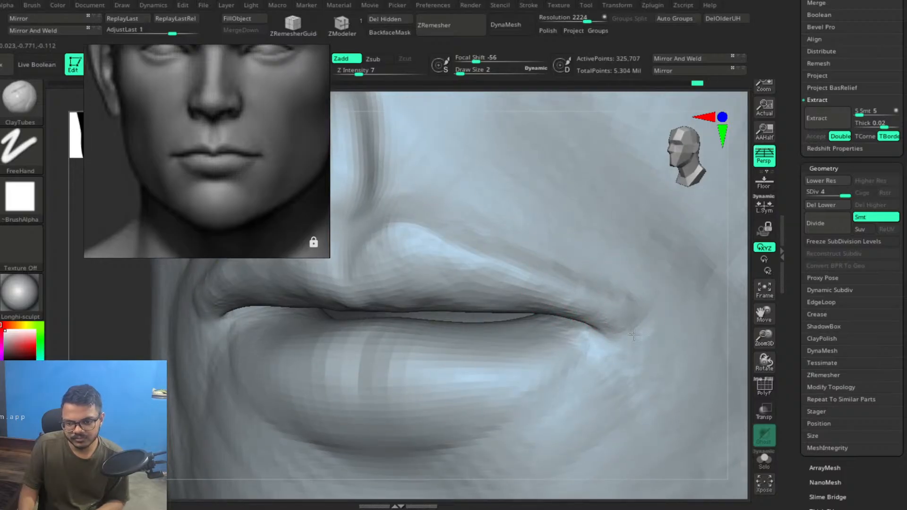
{"action": "mouse_move", "coordinate": [632, 334]}
{"action": "left_mouse_down"}
{"action": "mouse_move", "coordinate": [642, 344]}
{"action": "mouse_move", "coordinate": [621, 295]}
{"action": "left_mouse_up"}
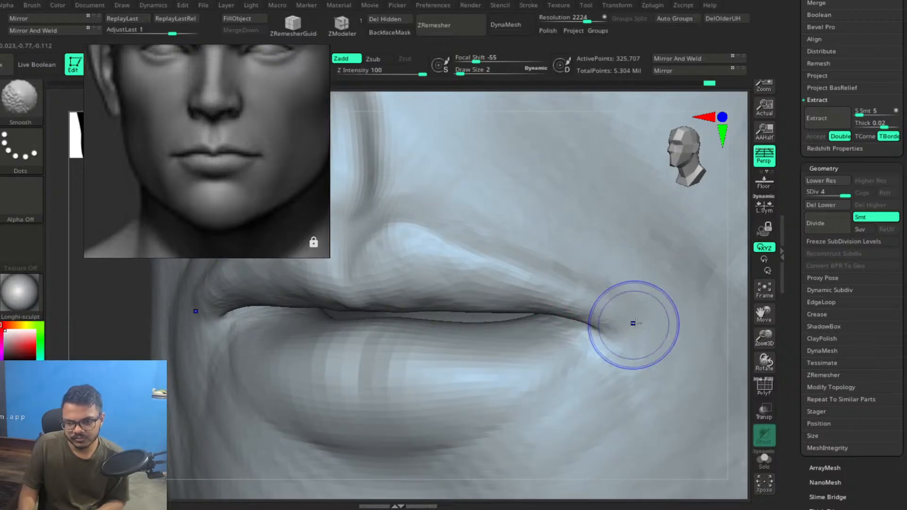
Shape the outer part of the lower lip and its lower border from the mouth corner toward the middle.
{"action": "mouse_move", "coordinate": [573, 376]}
{"action": "right_mouse_down", "text": "ctrl"}
{"action": "mouse_move", "coordinate": [518, 345]}
{"action": "mouse_move", "coordinate": [562, 366]}
{"action": "mouse_move", "coordinate": [592, 364]}
{"action": "mouse_move", "coordinate": [577, 374]}
{"action": "right_mouse_up", "text": "ctrl"}
{"action": "mouse_move", "coordinate": [393, 380]}
{"action": "left_mouse_down"}
{"action": "mouse_move", "coordinate": [402, 386]}
{"action": "mouse_move", "coordinate": [405, 378]}
{"action": "left_mouse_up"}
{"action": "left_click_drag", "start_coordinate": [444, 421], "coordinate": [393, 372]}
{"action": "left_click_drag", "start_coordinate": [437, 426], "coordinate": [407, 386]}
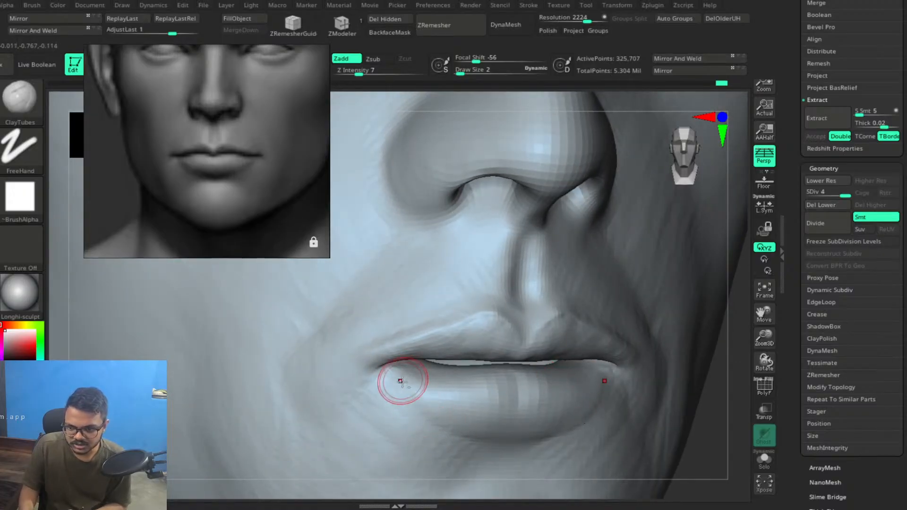
{"action": "left_click_drag", "start_coordinate": [462, 440], "coordinate": [423, 407]}
{"action": "left_click_drag", "start_coordinate": [465, 436], "coordinate": [493, 440]}
{"action": "mouse_move", "coordinate": [432, 402]}
{"action": "left_mouse_down"}
{"action": "mouse_move", "coordinate": [483, 438]}
{"action": "mouse_move", "coordinate": [496, 435]}
{"action": "mouse_move", "coordinate": [451, 430]}
{"action": "left_mouse_up"}
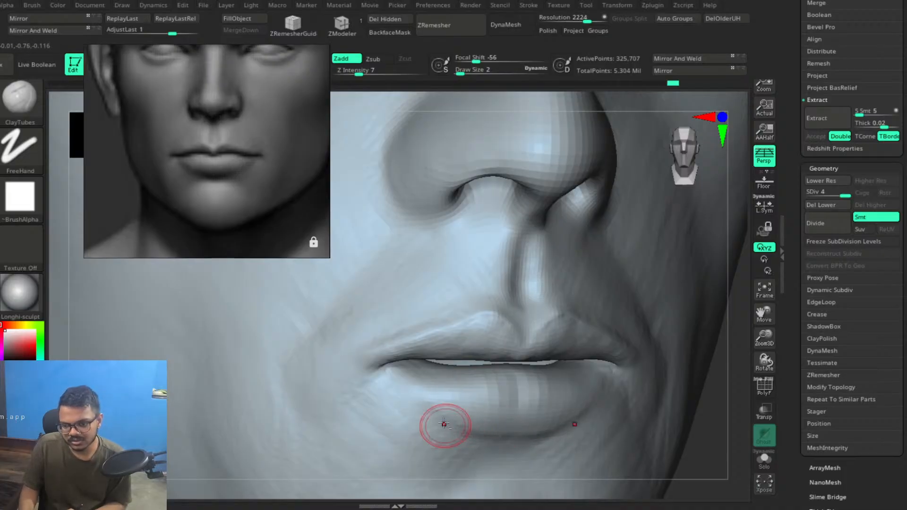
{"action": "mouse_move", "coordinate": [413, 392]}
{"action": "left_mouse_down"}
{"action": "mouse_move", "coordinate": [423, 398]}
{"action": "mouse_move", "coordinate": [378, 380]}
{"action": "left_mouse_up"}
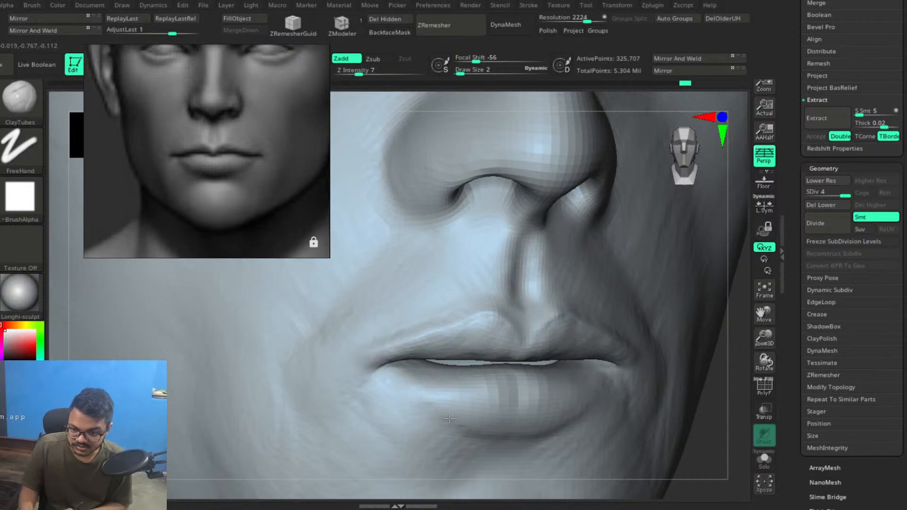
Raise the brush to draw size 3 and fill the area just below and outside the mouth corner.
{"action": "left_click_drag", "start_coordinate": [354, 430], "coordinate": [356, 440]}
{"action": "key", "text": "]"}
{"action": "left_click_drag", "start_coordinate": [383, 389], "coordinate": [356, 411]}
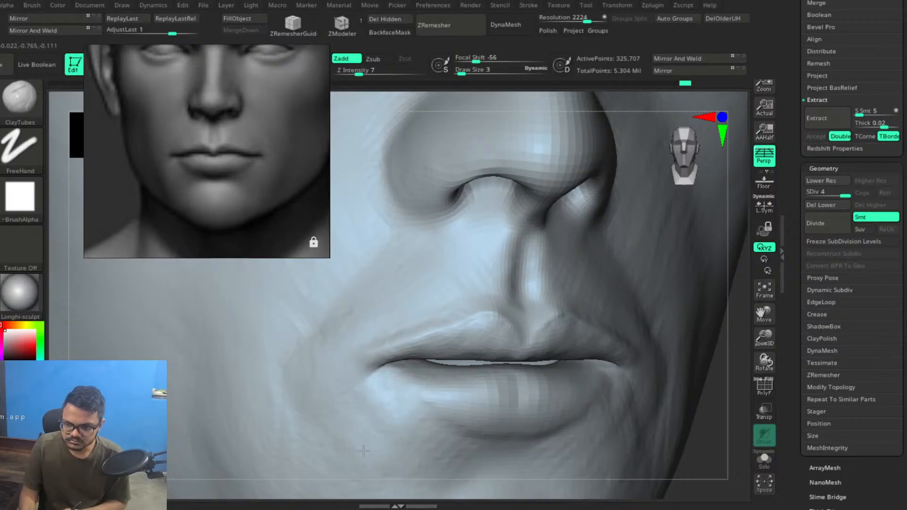
Build up the philtrum ridges from below the nose down to the peaks of the cupid's bow.
{"action": "mouse_move", "coordinate": [490, 355]}
{"action": "right_mouse_down", "text": "alt"}
{"action": "mouse_move", "coordinate": [481, 351]}
{"action": "mouse_move", "coordinate": [539, 360]}
{"action": "mouse_move", "coordinate": [492, 361]}
{"action": "mouse_move", "coordinate": [561, 397]}
{"action": "mouse_move", "coordinate": [605, 454]}
{"action": "mouse_move", "coordinate": [454, 467]}
{"action": "right_mouse_up", "text": "alt"}
{"action": "right_click_drag", "start_coordinate": [507, 305], "coordinate": [507, 332], "text": "ctrl"}
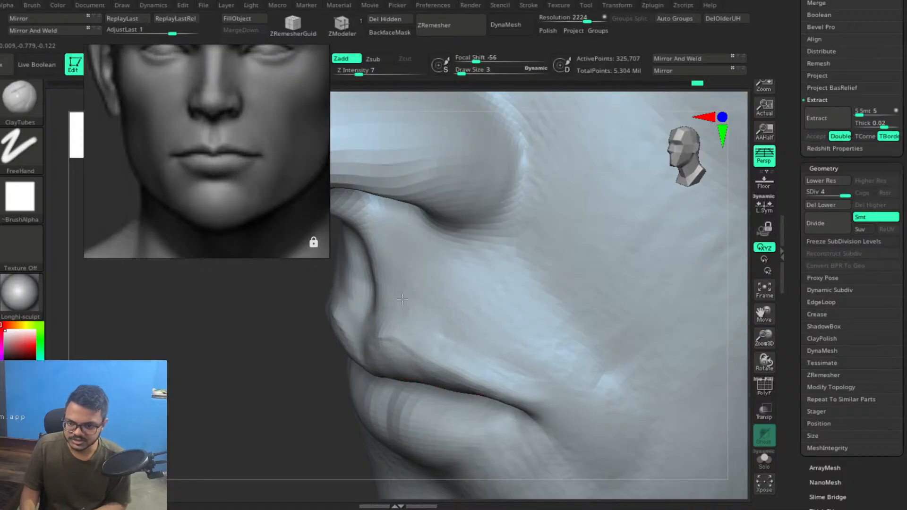
{"action": "mouse_move", "coordinate": [428, 326]}
{"action": "right_mouse_down"}
{"action": "mouse_move", "coordinate": [471, 305]}
{"action": "mouse_move", "coordinate": [447, 298]}
{"action": "right_mouse_up"}
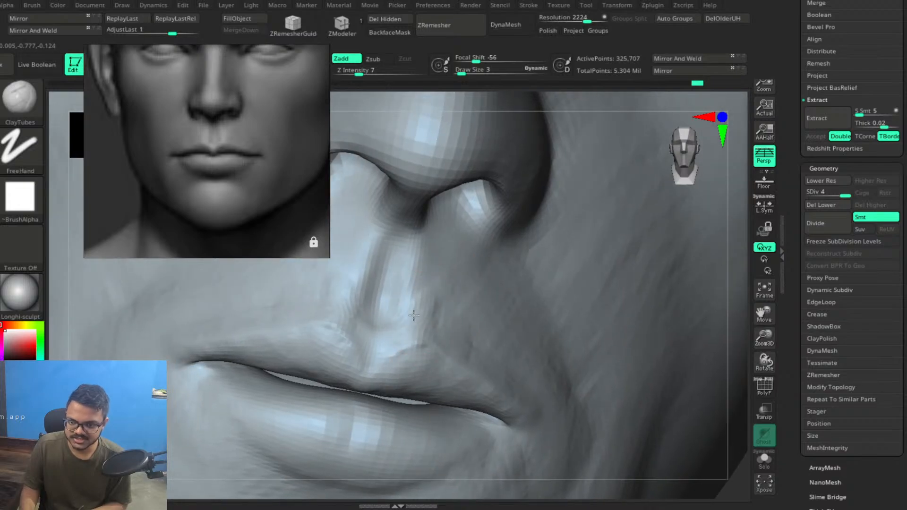
{"action": "mouse_move", "coordinate": [427, 271]}
{"action": "left_mouse_down"}
{"action": "mouse_move", "coordinate": [425, 287]}
{"action": "mouse_move", "coordinate": [442, 267]}
{"action": "left_mouse_up"}
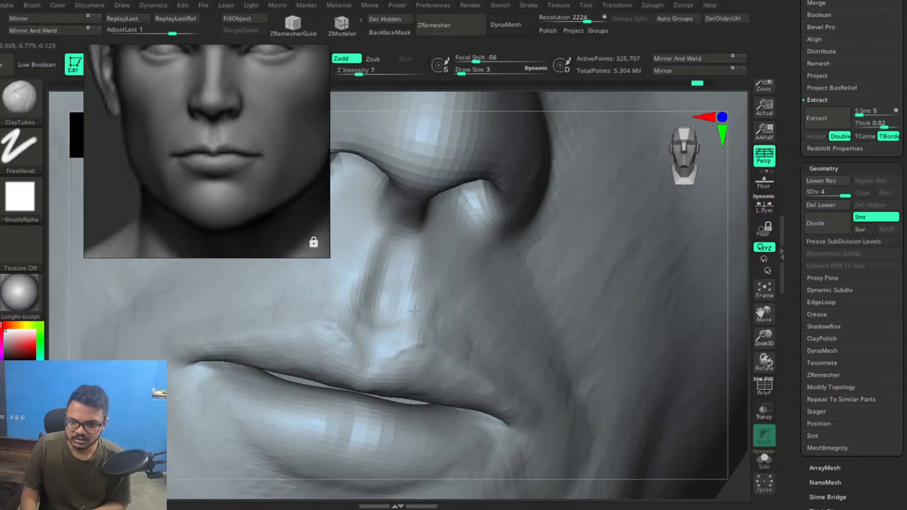
{"action": "left_click_drag", "start_coordinate": [417, 298], "coordinate": [413, 311]}
{"action": "left_click_drag", "start_coordinate": [426, 259], "coordinate": [405, 308]}
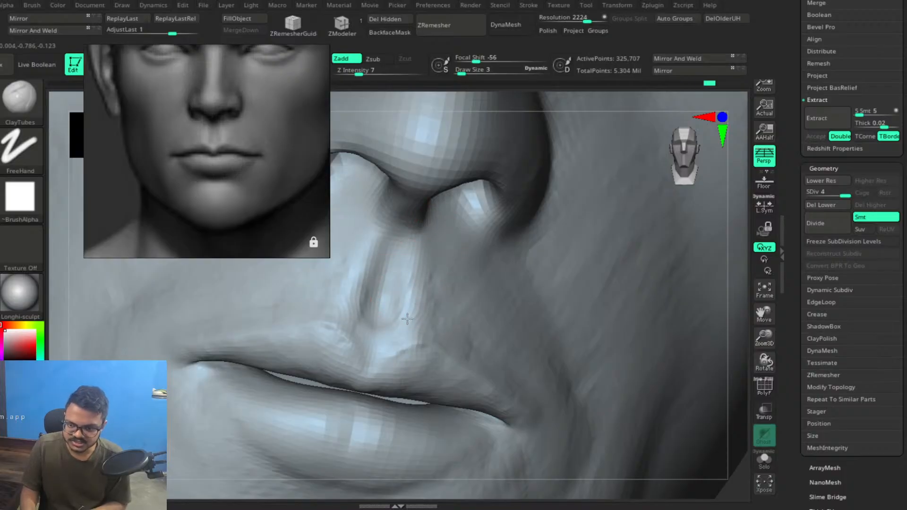
{"action": "left_click_drag", "start_coordinate": [403, 340], "coordinate": [395, 351]}
{"action": "left_click_drag", "start_coordinate": [415, 315], "coordinate": [390, 350]}
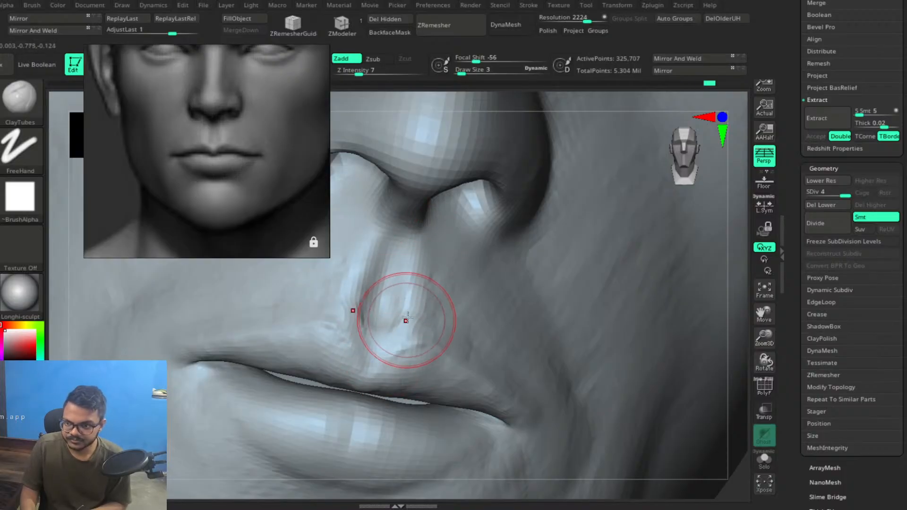
{"action": "left_click_drag", "start_coordinate": [441, 316], "coordinate": [432, 338]}
{"action": "right_click_drag", "start_coordinate": [432, 338], "coordinate": [422, 343]}
{"action": "mouse_move", "coordinate": [403, 315]}
{"action": "left_mouse_down"}
{"action": "mouse_move", "coordinate": [413, 324]}
{"action": "mouse_move", "coordinate": [404, 335]}
{"action": "mouse_move", "coordinate": [421, 308]}
{"action": "left_mouse_up"}
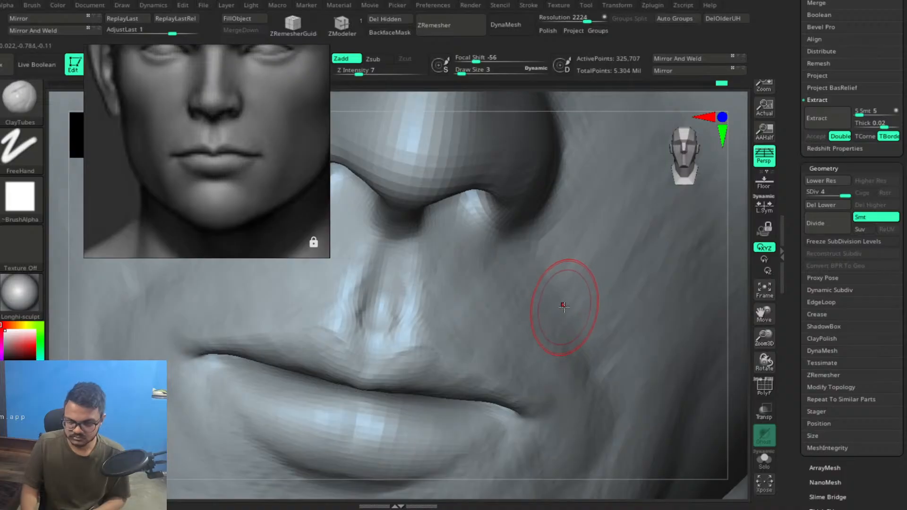
Set the ClayTubes brush to draw size 10 and Z intensity 2, and softly build up the lower cheek beside the mouth.
{"action": "key", "text": "f"}
{"action": "left_click_drag", "start_coordinate": [617, 294], "coordinate": [574, 298], "text": "shift"}
{"action": "left_click_drag", "start_coordinate": [373, 406], "coordinate": [538, 430]}
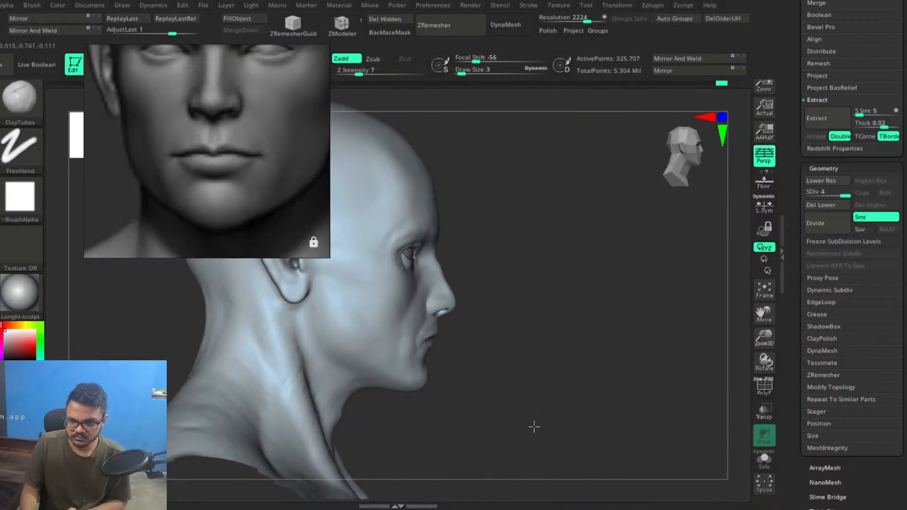
{"action": "left_click_drag", "start_coordinate": [553, 346], "coordinate": [497, 343]}
{"action": "key", "text": "bracketright"}
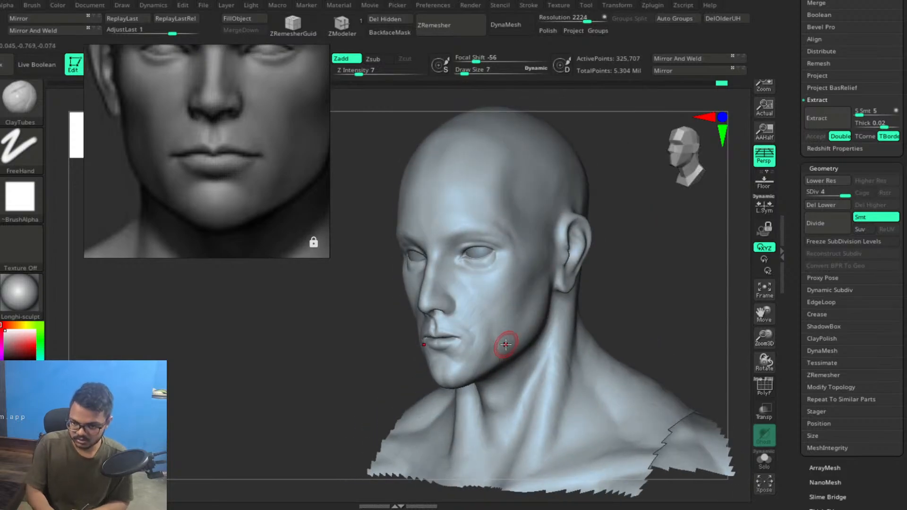
{"action": "mouse_move", "coordinate": [524, 364]}
{"action": "right_mouse_down"}
{"action": "mouse_move", "coordinate": [516, 344]}
{"action": "mouse_move", "coordinate": [536, 375]}
{"action": "right_mouse_up"}
{"action": "mouse_move", "coordinate": [481, 276]}
{"action": "right_mouse_down"}
{"action": "mouse_move", "coordinate": [500, 354]}
{"action": "mouse_move", "coordinate": [469, 313]}
{"action": "right_mouse_up"}
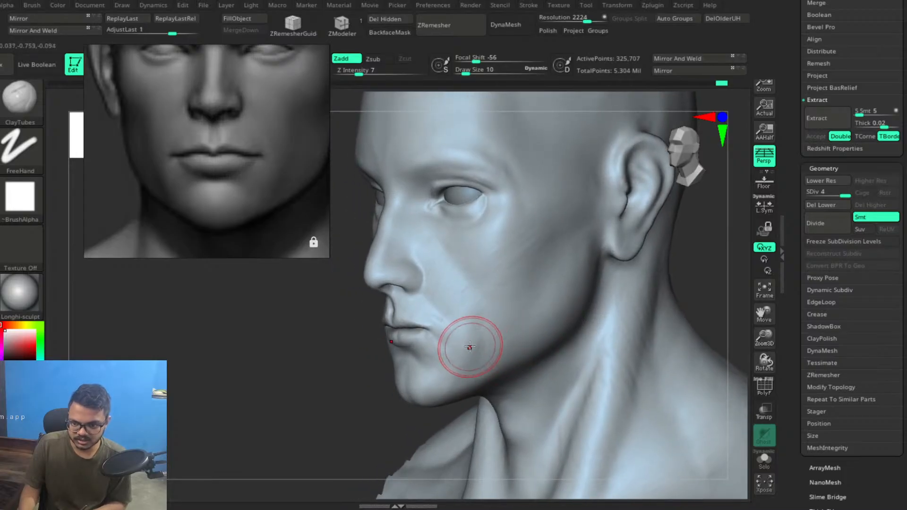
{"action": "key", "text": "shift"}
{"action": "key", "text": "ctrl"}
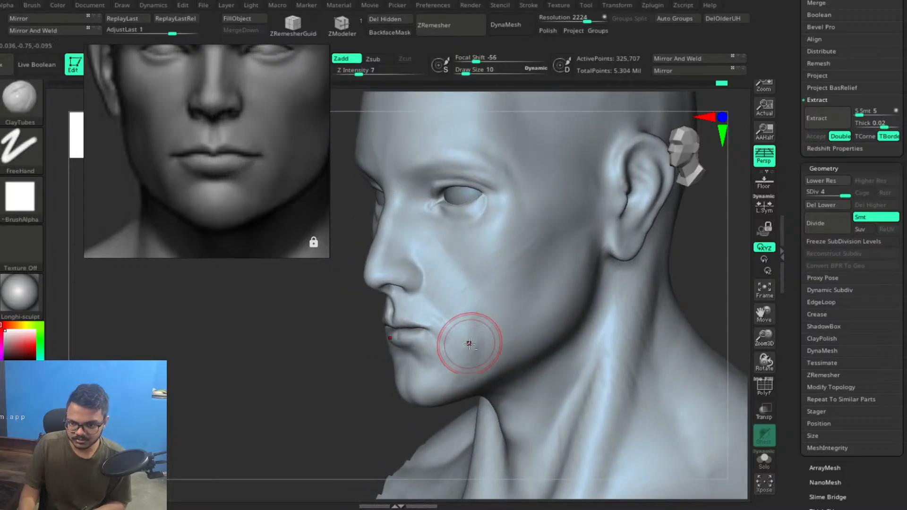
{"action": "key", "text": "ctrl"}
{"action": "key", "text": "shift"}
{"action": "key", "text": "space"}
{"action": "left_click_drag", "start_coordinate": [552, 362], "coordinate": [543, 361]}
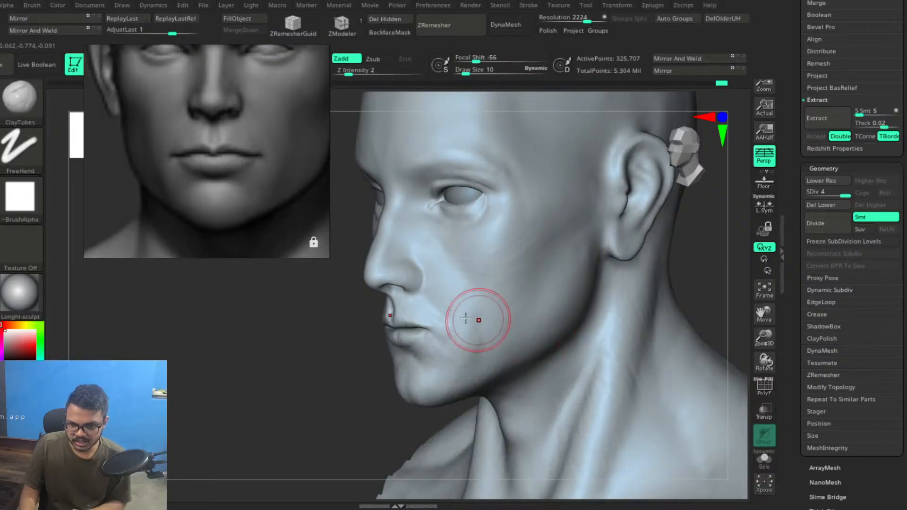
{"action": "left_click_drag", "start_coordinate": [472, 351], "coordinate": [461, 346]}
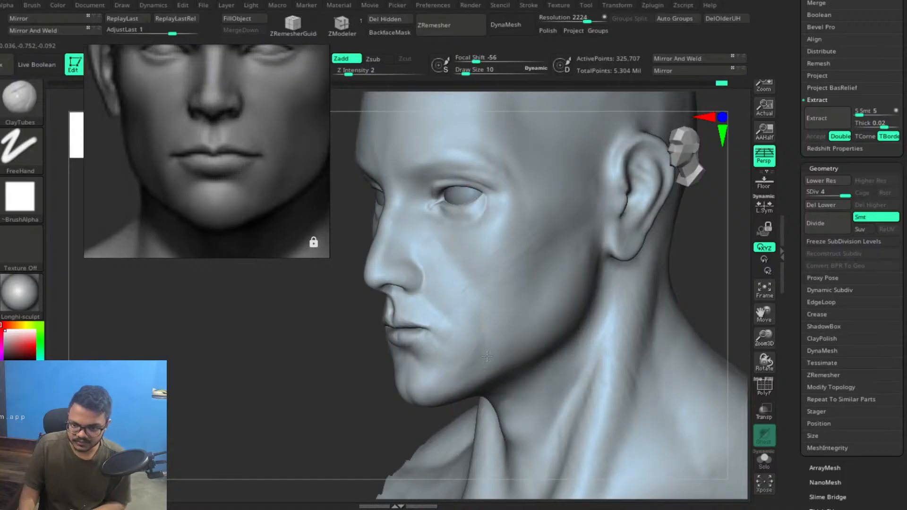
{"action": "key", "text": "ctrl"}
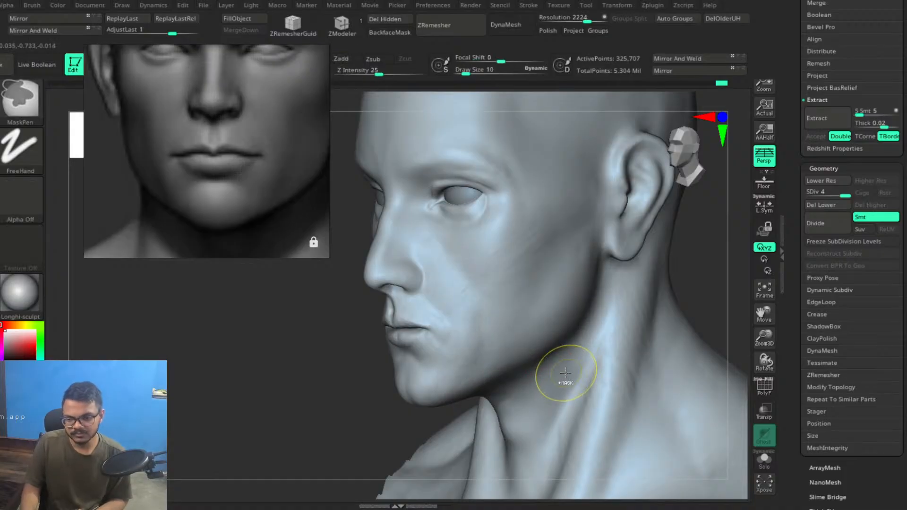
{"action": "key", "text": "ctrl+shift"}
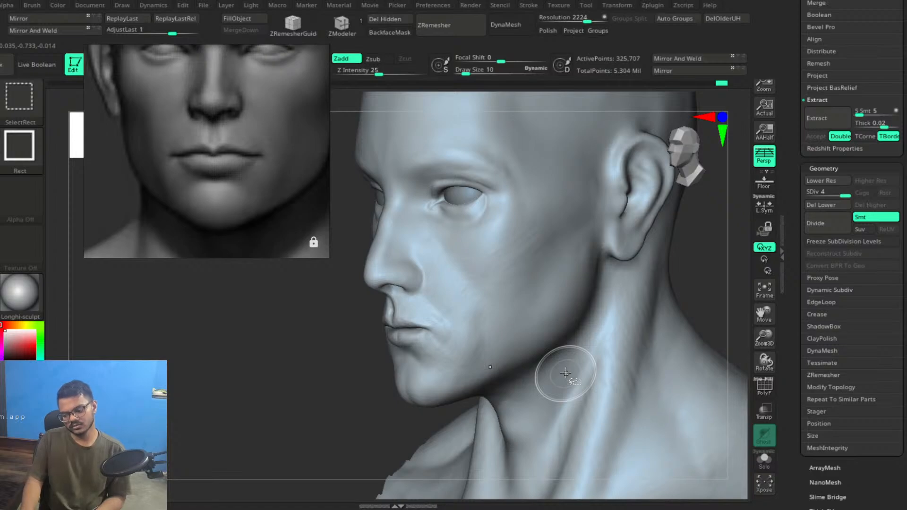
{"action": "left_click", "coordinate": [565, 374], "text": "ctrl+shift"}
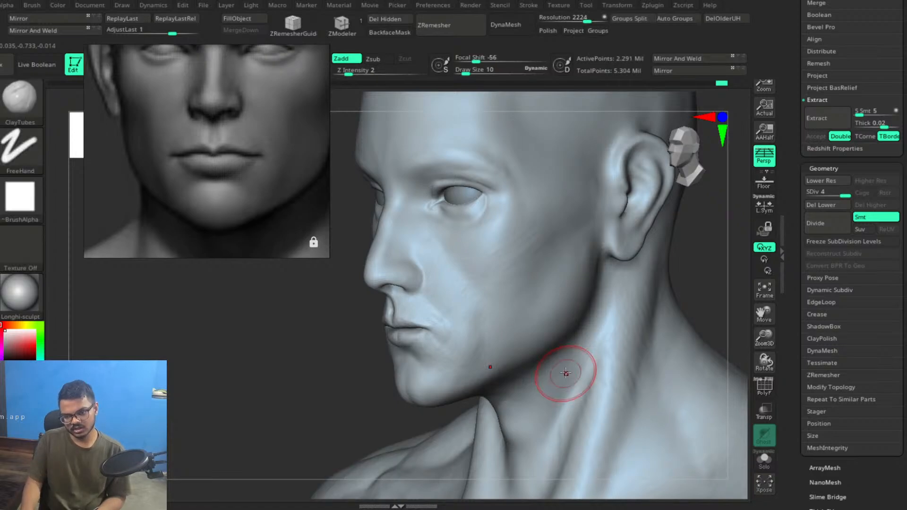
{"action": "left_click", "coordinate": [566, 373], "text": "ctrl+shift"}
{"action": "key", "text": "ctrl+shift+z"}
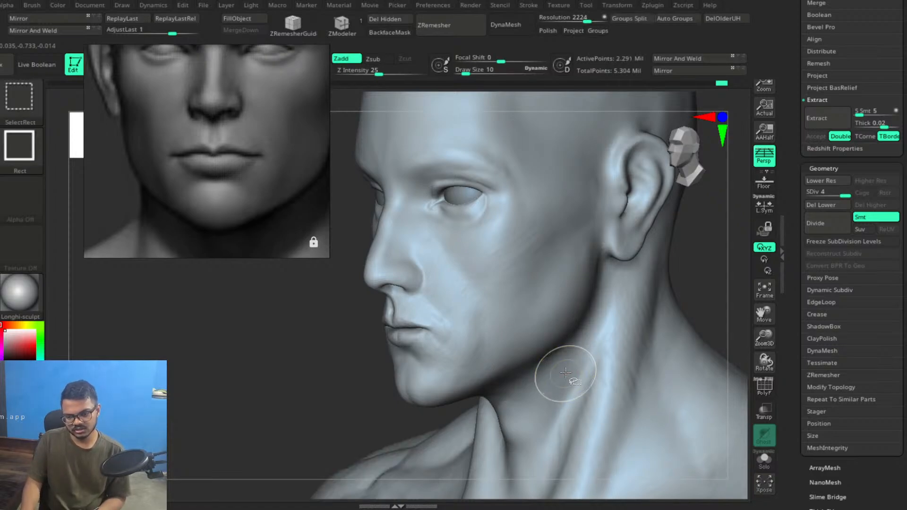
{"action": "key", "text": "ctrl+z"}
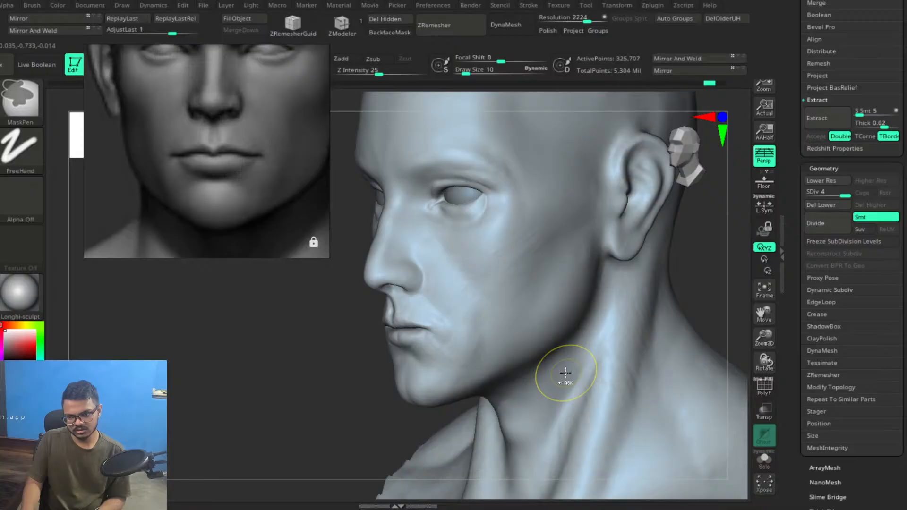
{"action": "key", "text": "ctrl+shift"}
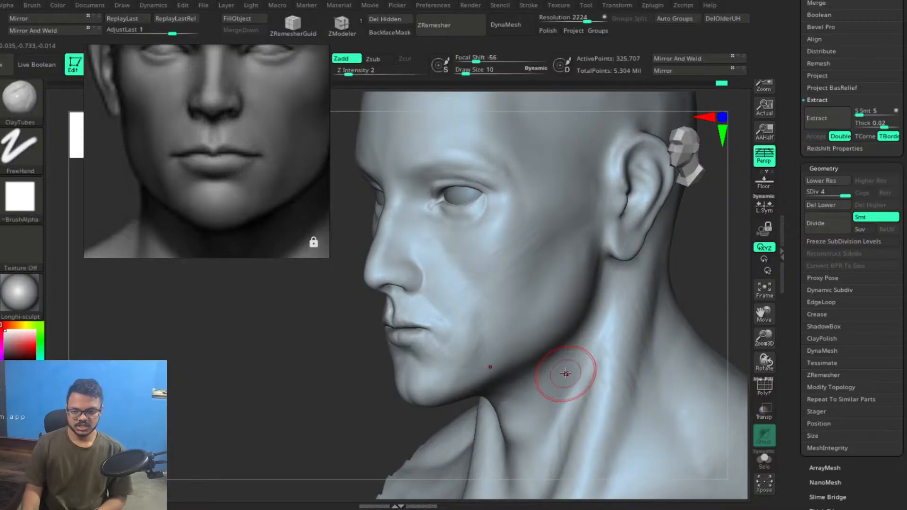
{"action": "key", "text": "ctrl+shift+z"}
{"action": "key", "text": "ctrl+z"}
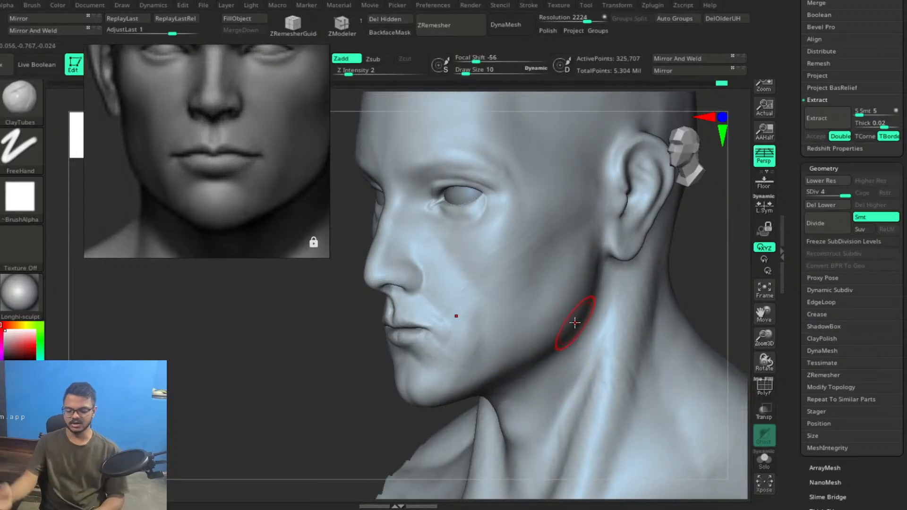
Switch to the ClayBuildup brush at Z intensity 6 and smooth the lower cheek beside the mouth.
{"action": "right_click_drag", "start_coordinate": [507, 370], "coordinate": [462, 303], "text": "ctrl"}
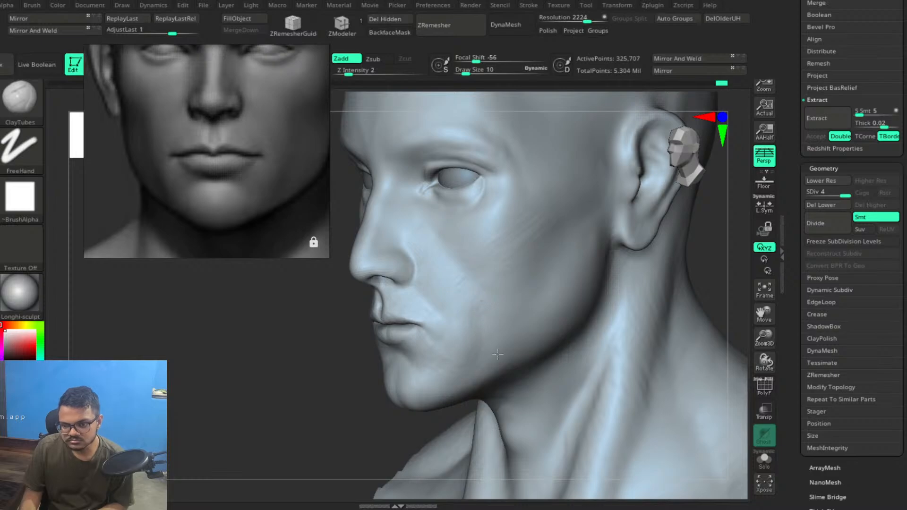
{"action": "right_click_drag", "start_coordinate": [533, 308], "coordinate": [556, 304]}
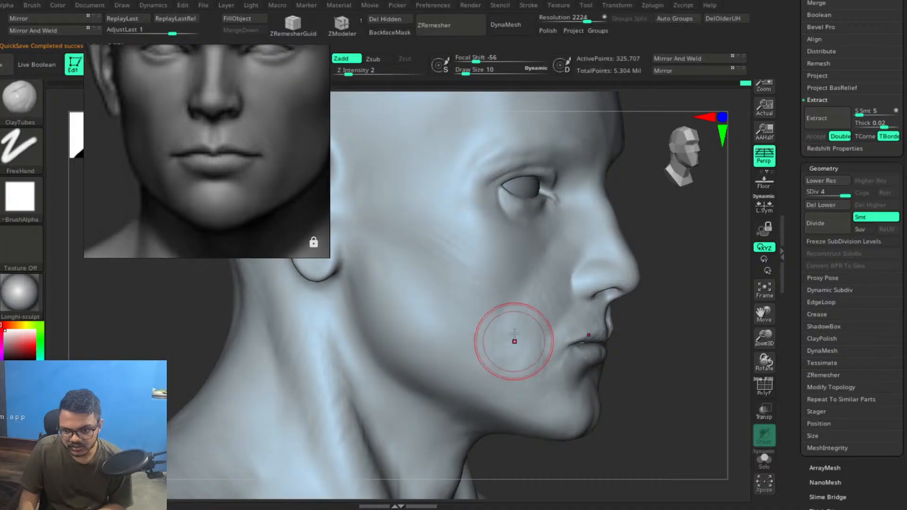
{"action": "key", "text": "b"}
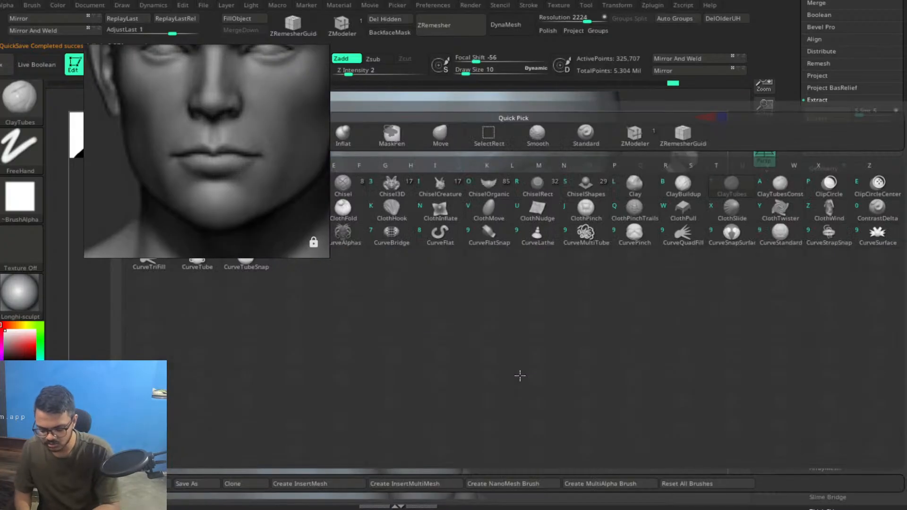
{"action": "key", "text": "c"}
{"action": "key", "text": "t"}
{"action": "key", "text": "shift"}
{"action": "mouse_move", "coordinate": [523, 327]}
{"action": "left_mouse_down", "text": "shift"}
{"action": "mouse_move", "coordinate": [519, 374]}
{"action": "mouse_move", "coordinate": [527, 357]}
{"action": "mouse_move", "coordinate": [505, 338]}
{"action": "left_mouse_up", "text": "shift"}
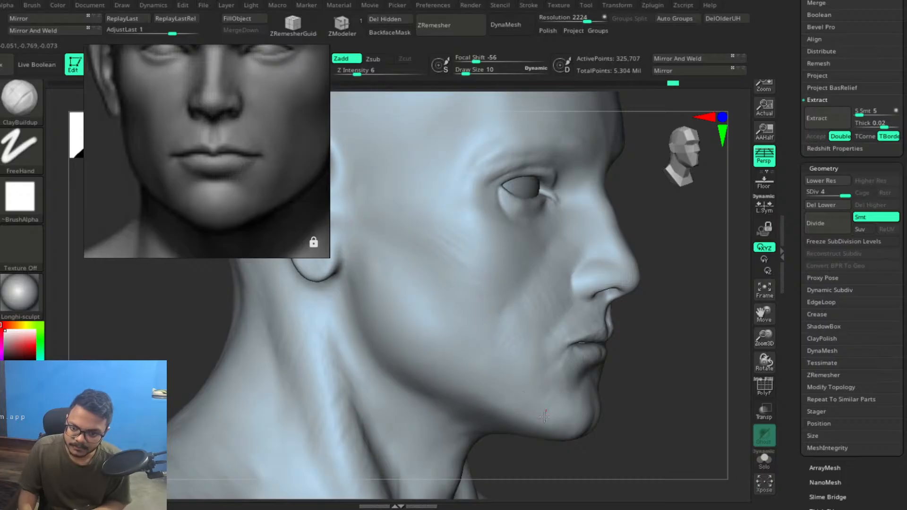
Blend the cheek between the nasolabial fold and the jaw with light smoothing and soft clay strokes.
{"action": "key", "text": "shift"}
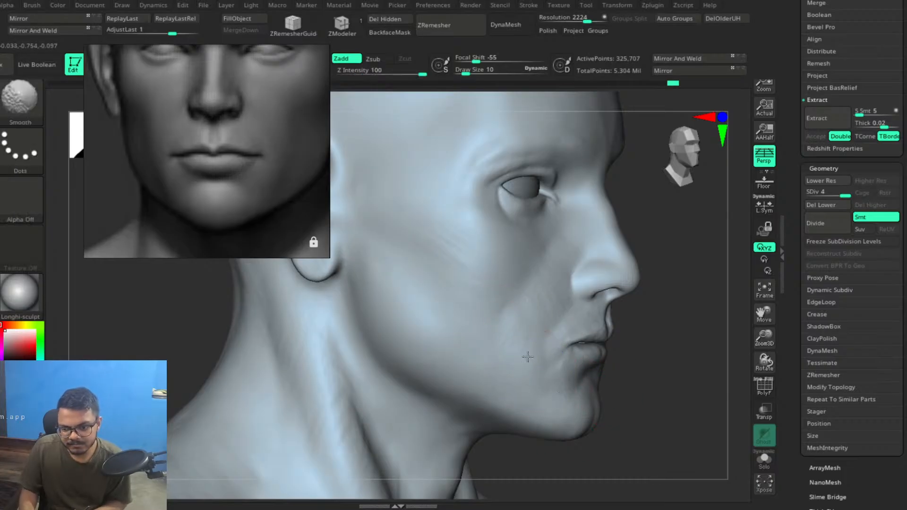
{"action": "mouse_move", "coordinate": [531, 347]}
{"action": "left_mouse_down", "text": "shift"}
{"action": "mouse_move", "coordinate": [516, 342]}
{"action": "mouse_move", "coordinate": [521, 370]}
{"action": "left_mouse_up", "text": "shift"}
{"action": "key", "text": "ctrl+z"}
{"action": "left_click_drag", "start_coordinate": [524, 331], "coordinate": [493, 323]}
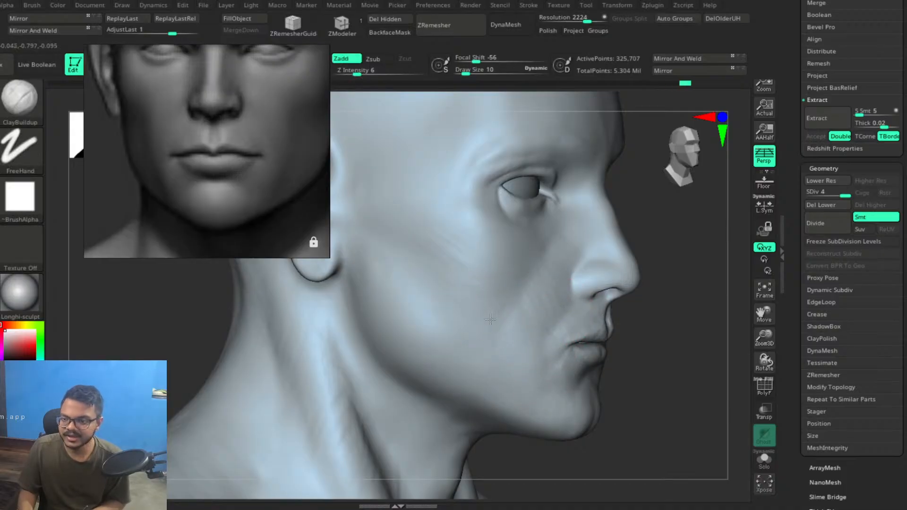
{"action": "left_click_drag", "start_coordinate": [502, 304], "coordinate": [508, 305]}
Build up the cheekbone from near the ear toward the outer eye, raising the draw size to 14.
{"action": "left_click_drag", "start_coordinate": [401, 249], "coordinate": [391, 247]}
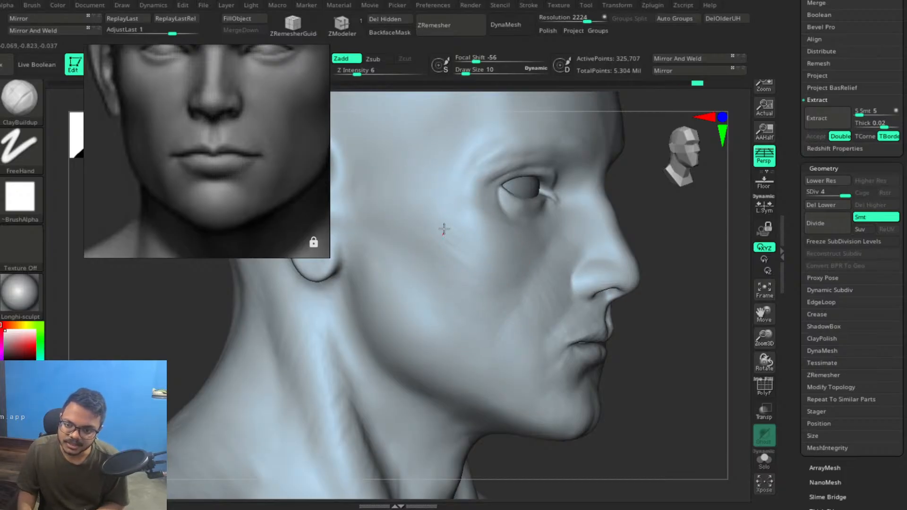
{"action": "left_click_drag", "start_coordinate": [359, 213], "coordinate": [425, 239]}
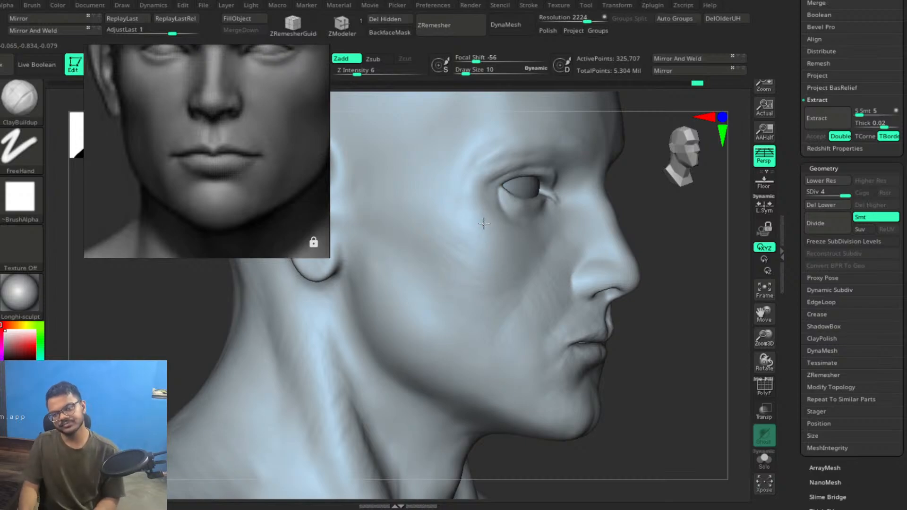
{"action": "mouse_move", "coordinate": [655, 256]}
{"action": "right_mouse_down", "text": "ctrl"}
{"action": "mouse_move", "coordinate": [611, 229]}
{"action": "mouse_move", "coordinate": [640, 235]}
{"action": "mouse_move", "coordinate": [605, 235]}
{"action": "mouse_move", "coordinate": [635, 237]}
{"action": "mouse_move", "coordinate": [712, 333]}
{"action": "right_mouse_up", "text": "ctrl"}
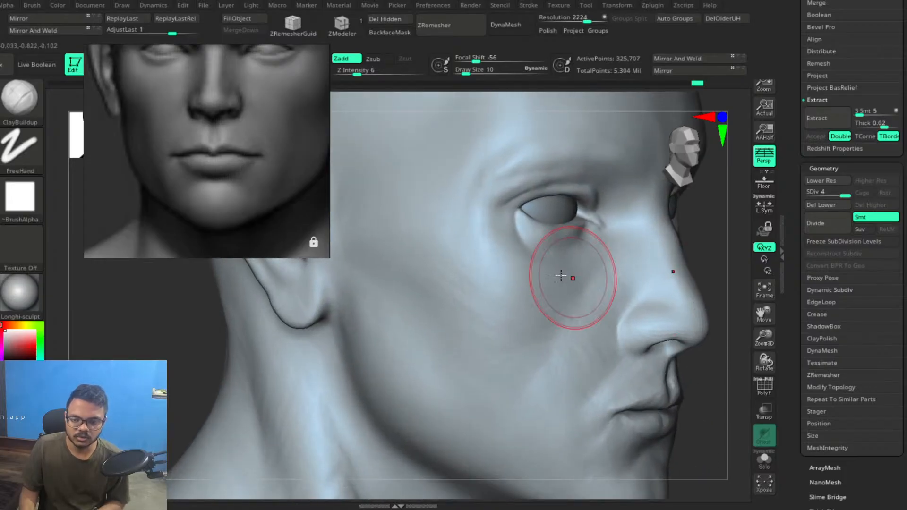
{"action": "key", "text": "bracketright"}
{"action": "key", "text": "bracketright"}
{"action": "key", "text": "bracketleft"}
{"action": "left_click_drag", "start_coordinate": [508, 302], "coordinate": [475, 306]}
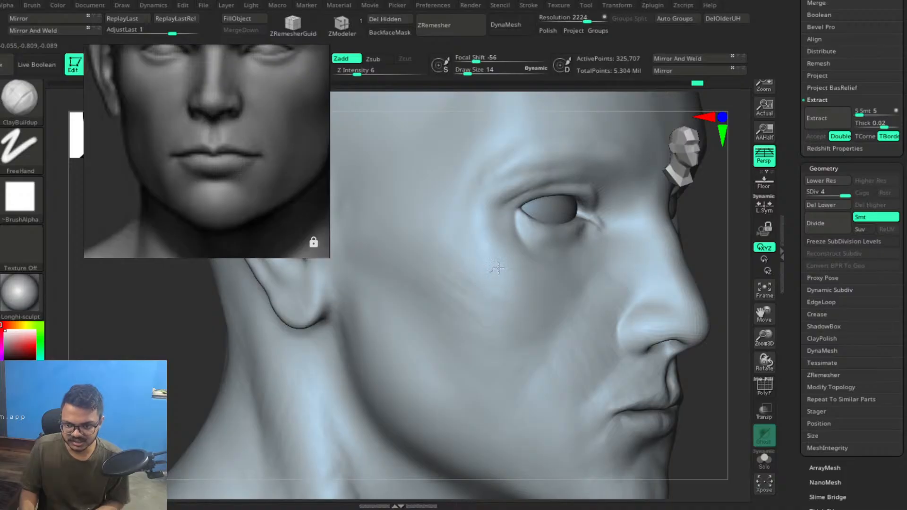
{"action": "left_click_drag", "start_coordinate": [505, 253], "coordinate": [481, 247]}
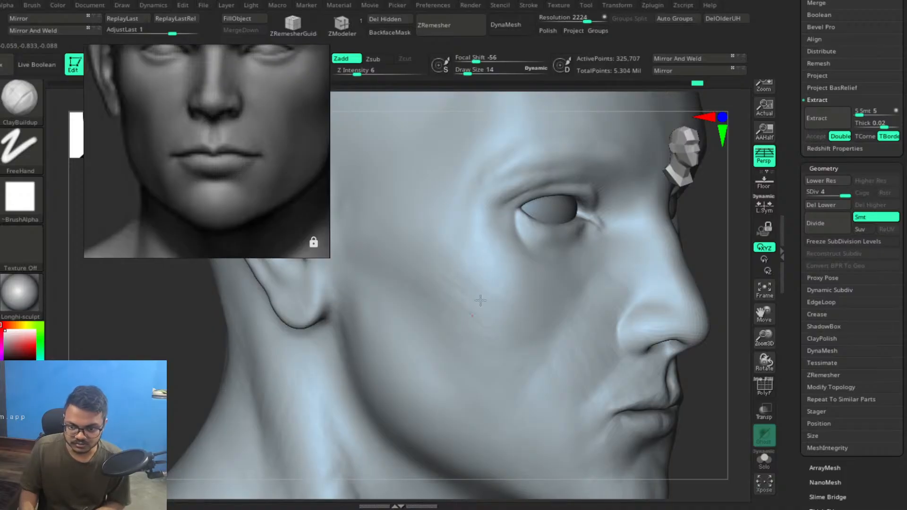
Build up the cheek and nasolabial fold from beside the nostril down toward the mouth corner.
{"action": "left_click_drag", "start_coordinate": [519, 344], "coordinate": [549, 335]}
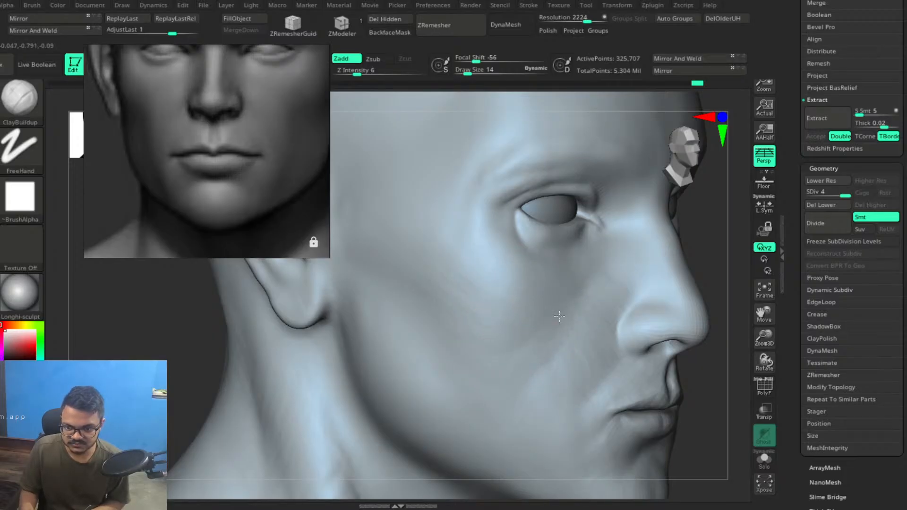
{"action": "left_click_drag", "start_coordinate": [495, 382], "coordinate": [496, 377]}
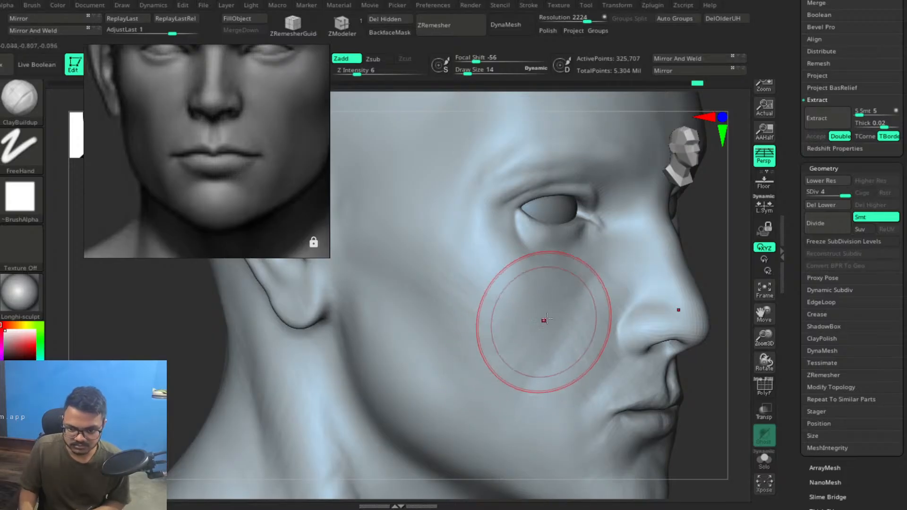
{"action": "left_click_drag", "start_coordinate": [530, 401], "coordinate": [532, 404]}
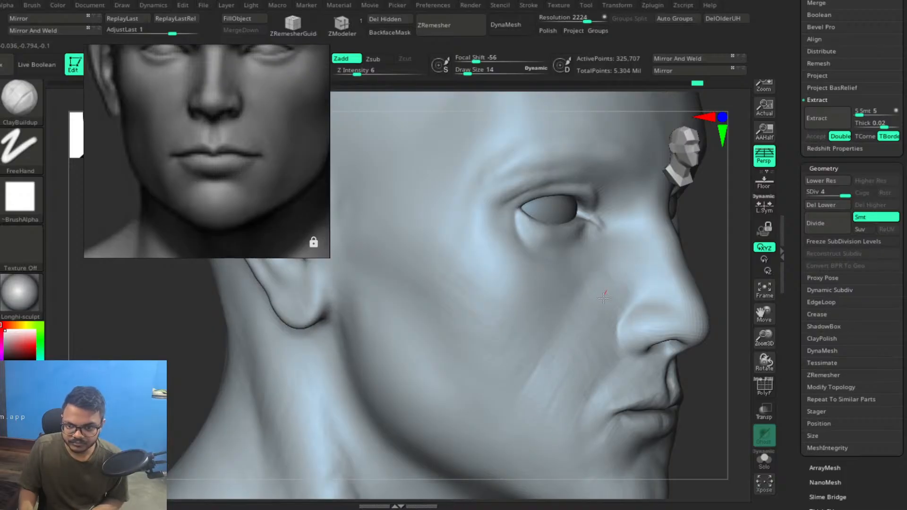
{"action": "left_click_drag", "start_coordinate": [640, 284], "coordinate": [637, 290]}
{"action": "left_click_drag", "start_coordinate": [575, 402], "coordinate": [572, 412]}
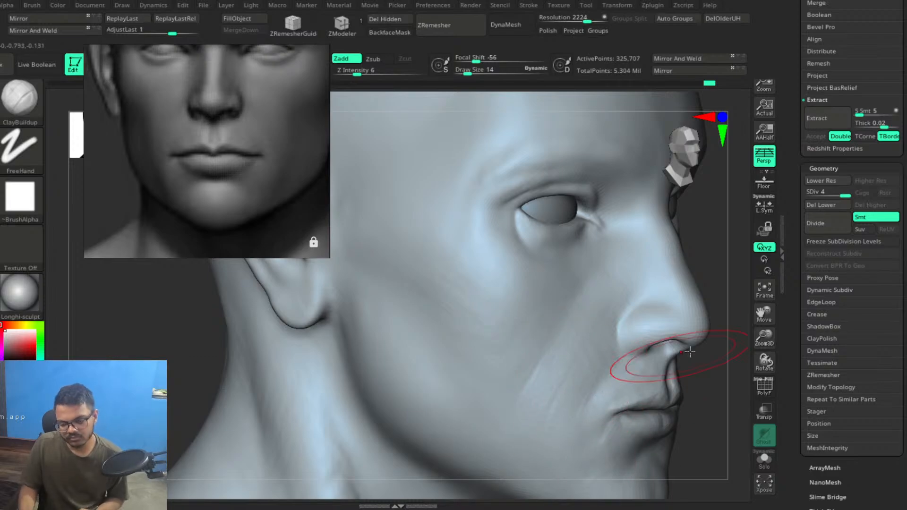
Refine the lower cheek and jawline between the chin and the ear from low and profile angles.
{"action": "mouse_move", "coordinate": [694, 377]}
{"action": "left_mouse_down"}
{"action": "mouse_move", "coordinate": [672, 364]}
{"action": "mouse_move", "coordinate": [680, 371]}
{"action": "mouse_move", "coordinate": [648, 324]}
{"action": "mouse_move", "coordinate": [660, 336]}
{"action": "mouse_move", "coordinate": [659, 258]}
{"action": "left_mouse_up"}
{"action": "left_click_drag", "start_coordinate": [552, 399], "coordinate": [576, 418]}
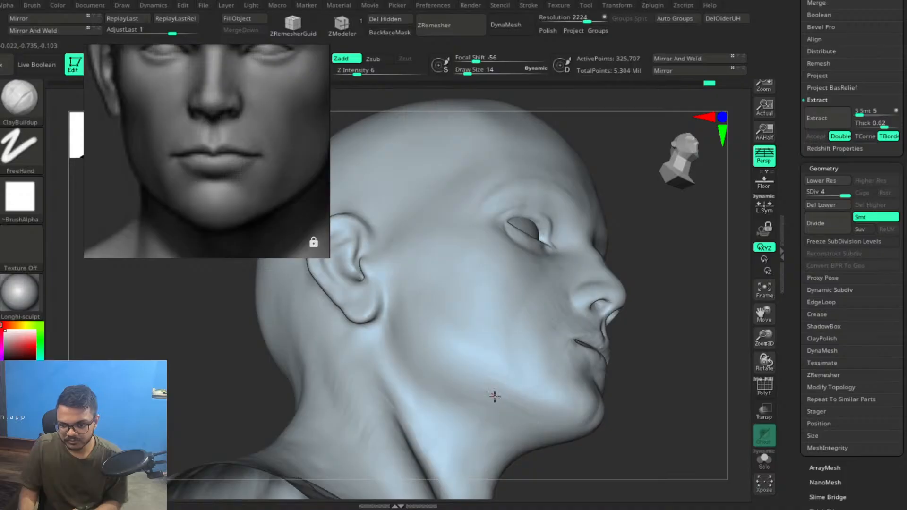
{"action": "mouse_move", "coordinate": [683, 334]}
{"action": "left_mouse_down"}
{"action": "mouse_move", "coordinate": [674, 371]}
{"action": "mouse_move", "coordinate": [623, 363]}
{"action": "mouse_move", "coordinate": [622, 354]}
{"action": "left_mouse_up"}
{"action": "left_click_drag", "start_coordinate": [462, 370], "coordinate": [460, 376]}
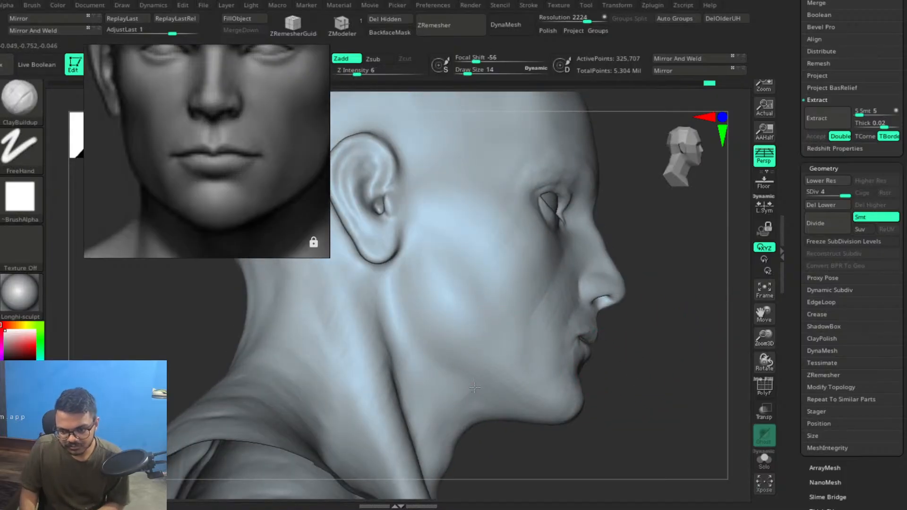
{"action": "mouse_move", "coordinate": [443, 368]}
{"action": "left_mouse_down"}
{"action": "mouse_move", "coordinate": [455, 341]}
{"action": "mouse_move", "coordinate": [496, 379]}
{"action": "mouse_move", "coordinate": [437, 355]}
{"action": "mouse_move", "coordinate": [495, 394]}
{"action": "mouse_move", "coordinate": [463, 363]}
{"action": "left_mouse_up"}
{"action": "mouse_move", "coordinate": [648, 345]}
{"action": "left_mouse_down"}
{"action": "mouse_move", "coordinate": [650, 334]}
{"action": "mouse_move", "coordinate": [658, 343]}
{"action": "mouse_move", "coordinate": [634, 330]}
{"action": "mouse_move", "coordinate": [574, 334]}
{"action": "mouse_move", "coordinate": [581, 319]}
{"action": "left_mouse_up"}
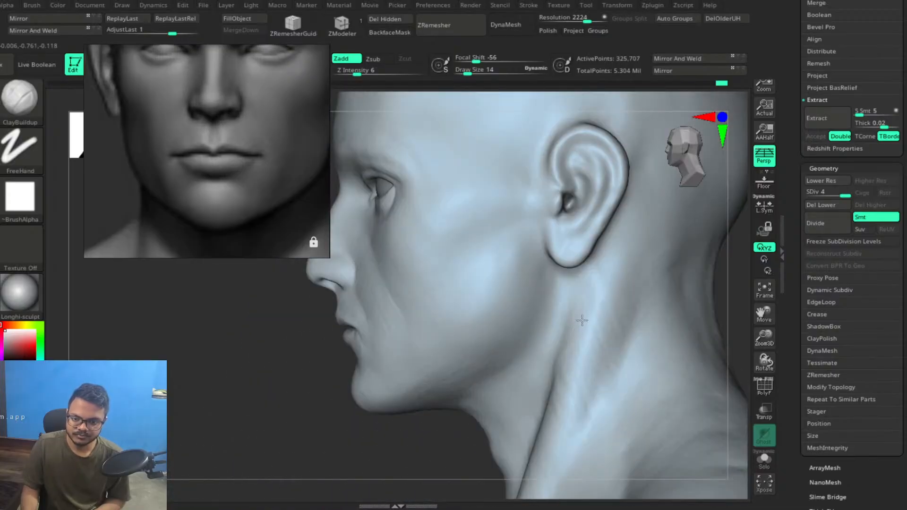
{"action": "left_click_drag", "start_coordinate": [309, 384], "coordinate": [379, 376]}
{"action": "left_click_drag", "start_coordinate": [406, 317], "coordinate": [425, 328]}
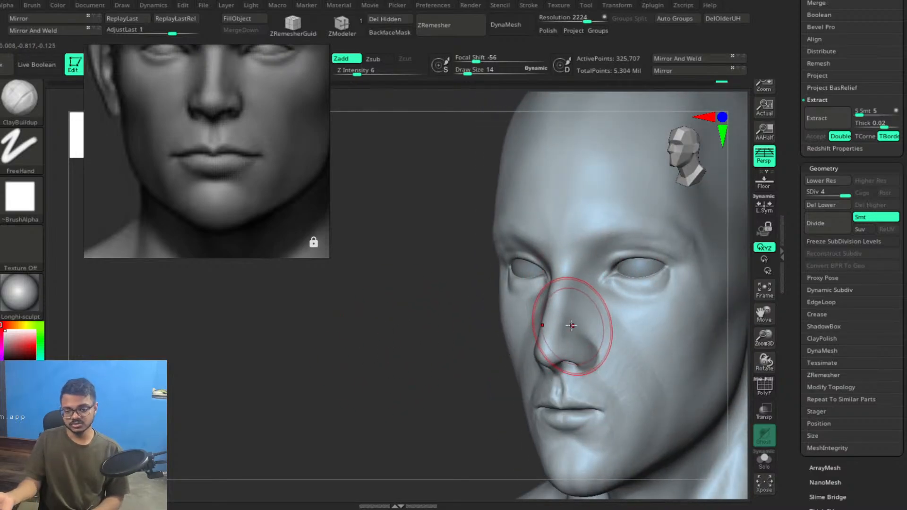
Reduce the ClayBuildup brush to draw size 6 and shape the side and underside of the nose tip.
{"action": "left_click_drag", "start_coordinate": [399, 348], "coordinate": [477, 358]}
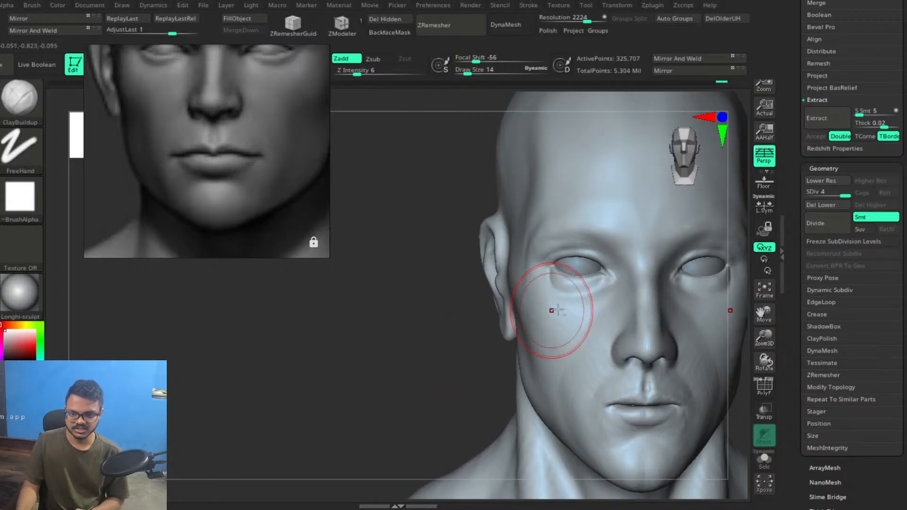
{"action": "mouse_move", "coordinate": [674, 312]}
{"action": "right_mouse_down", "text": "alt"}
{"action": "mouse_move", "coordinate": [565, 313]}
{"action": "mouse_move", "coordinate": [538, 332]}
{"action": "mouse_move", "coordinate": [577, 348]}
{"action": "mouse_move", "coordinate": [601, 383]}
{"action": "mouse_move", "coordinate": [561, 340]}
{"action": "mouse_move", "coordinate": [574, 360]}
{"action": "mouse_move", "coordinate": [557, 375]}
{"action": "right_mouse_up", "text": "alt"}
{"action": "key", "text": "bracketleft"}
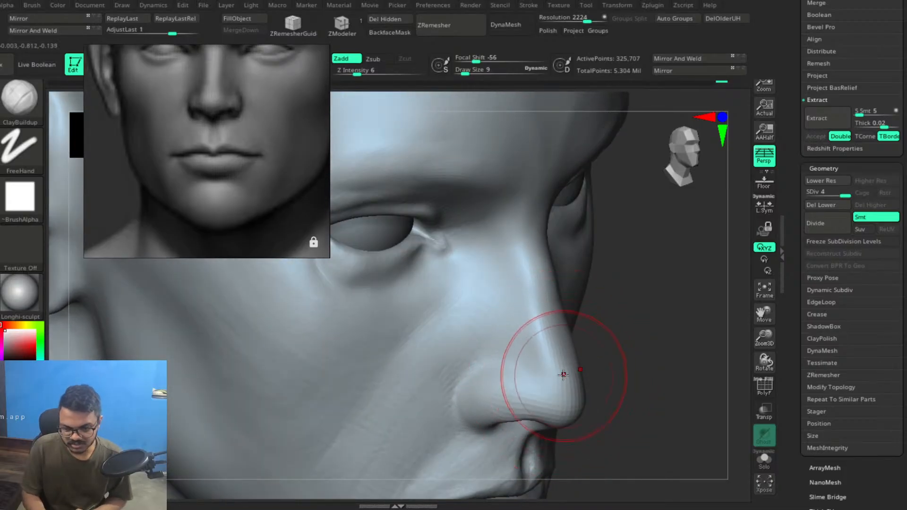
{"action": "key", "text": "bracketleft"}
{"action": "mouse_move", "coordinate": [626, 340]}
{"action": "right_mouse_down"}
{"action": "mouse_move", "coordinate": [641, 356]}
{"action": "mouse_move", "coordinate": [591, 319]}
{"action": "right_mouse_up"}
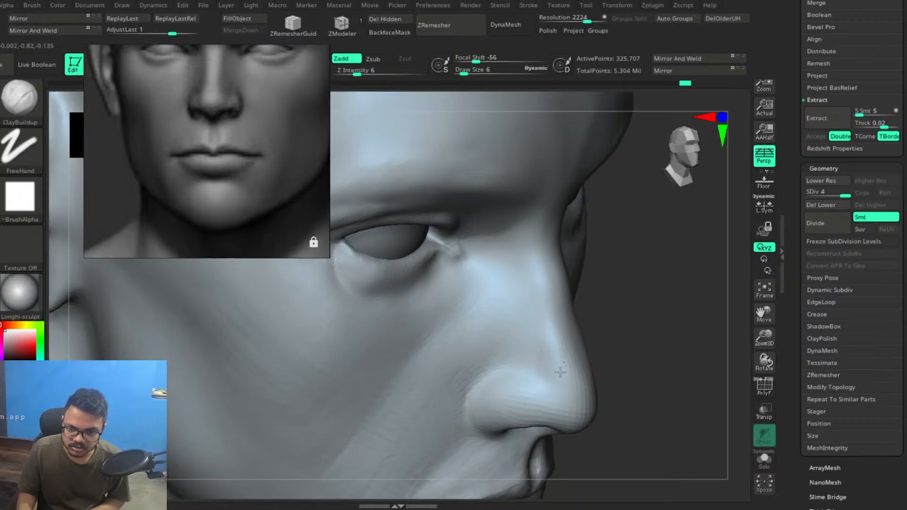
{"action": "mouse_move", "coordinate": [650, 359]}
{"action": "left_mouse_down"}
{"action": "mouse_move", "coordinate": [636, 360]}
{"action": "mouse_move", "coordinate": [656, 340]}
{"action": "mouse_move", "coordinate": [667, 397]}
{"action": "mouse_move", "coordinate": [662, 370]}
{"action": "mouse_move", "coordinate": [638, 342]}
{"action": "mouse_move", "coordinate": [522, 348]}
{"action": "left_mouse_up"}
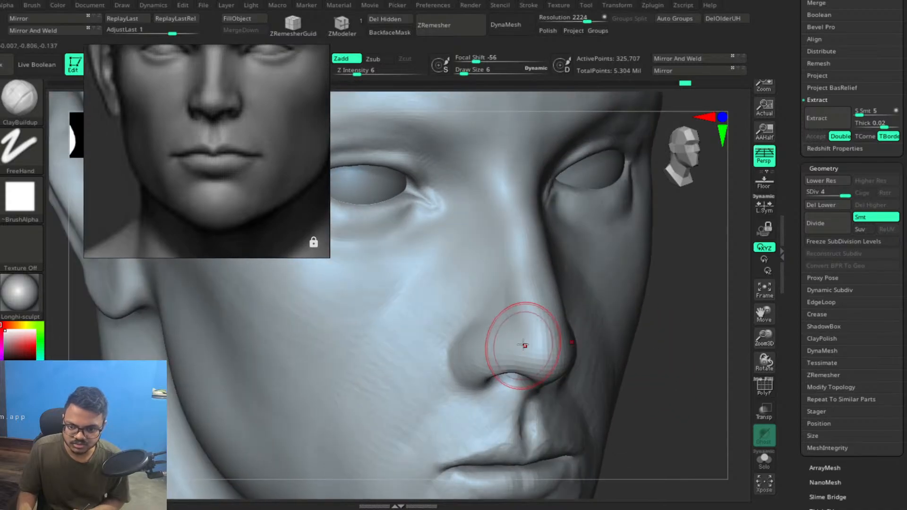
{"action": "left_click_drag", "start_coordinate": [663, 362], "coordinate": [685, 355]}
{"action": "left_click_drag", "start_coordinate": [537, 336], "coordinate": [551, 348]}
{"action": "mouse_move", "coordinate": [613, 380]}
{"action": "left_mouse_down"}
{"action": "mouse_move", "coordinate": [543, 361]}
{"action": "mouse_move", "coordinate": [558, 368]}
{"action": "left_mouse_up"}
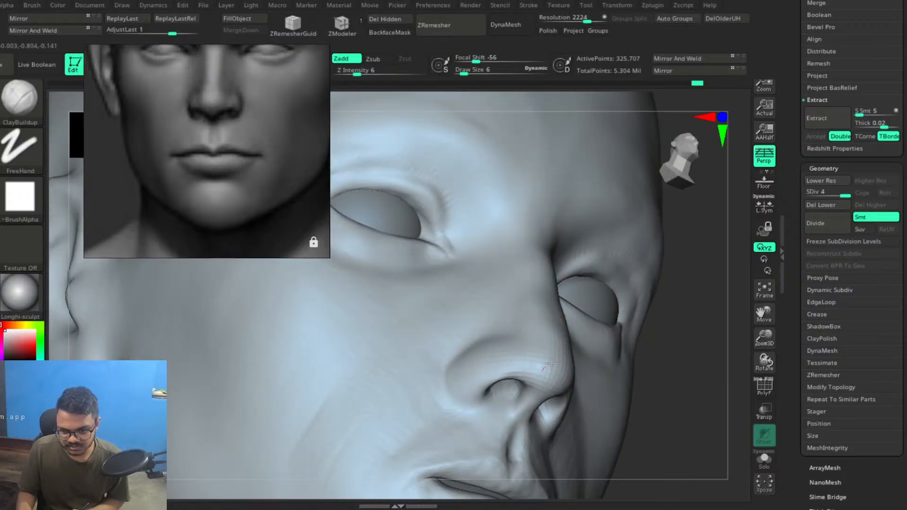
{"action": "left_click_drag", "start_coordinate": [551, 376], "coordinate": [542, 372]}
Refine the front plane of the nose tip and the lower nose bridge above it.
{"action": "left_click_drag", "start_coordinate": [681, 393], "coordinate": [607, 371], "text": "shift"}
{"action": "mouse_move", "coordinate": [735, 362]}
{"action": "left_mouse_down"}
{"action": "mouse_move", "coordinate": [591, 344]}
{"action": "mouse_move", "coordinate": [576, 354]}
{"action": "left_mouse_up"}
{"action": "mouse_move", "coordinate": [463, 385]}
{"action": "left_mouse_down"}
{"action": "mouse_move", "coordinate": [493, 401]}
{"action": "mouse_move", "coordinate": [540, 336]}
{"action": "left_mouse_up"}
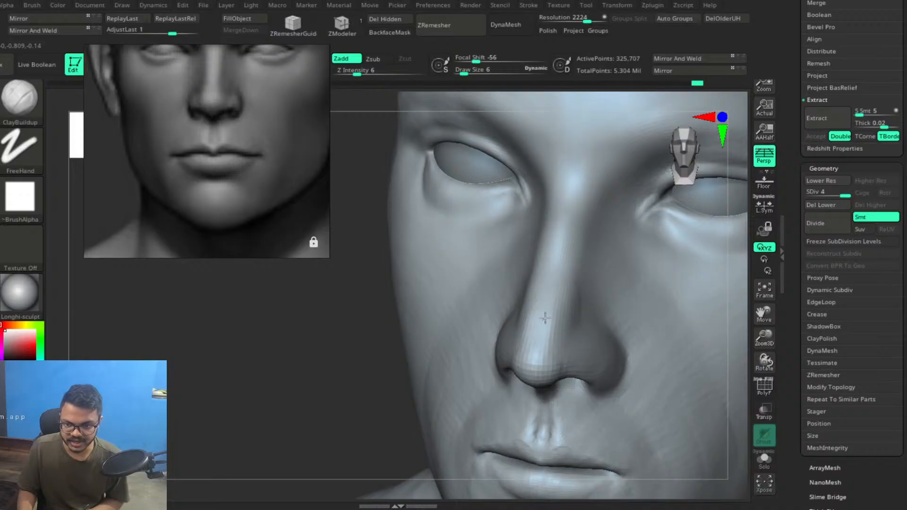
{"action": "left_click_drag", "start_coordinate": [367, 396], "coordinate": [455, 359]}
{"action": "mouse_move", "coordinate": [583, 299]}
{"action": "right_mouse_down"}
{"action": "mouse_move", "coordinate": [588, 335]}
{"action": "mouse_move", "coordinate": [577, 314]}
{"action": "right_mouse_up"}
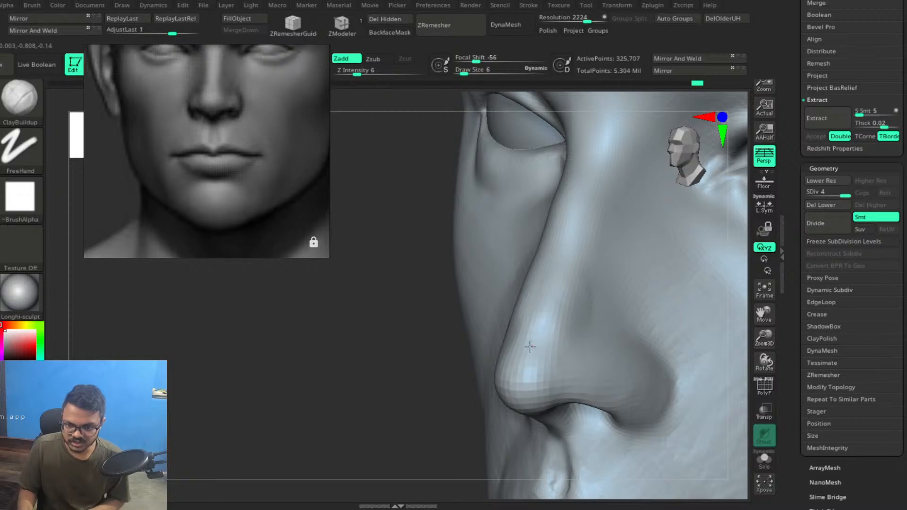
Build the transition from the nose tip into the wing and shape the outer rim of the nostril.
{"action": "left_click_drag", "start_coordinate": [547, 372], "coordinate": [600, 378]}
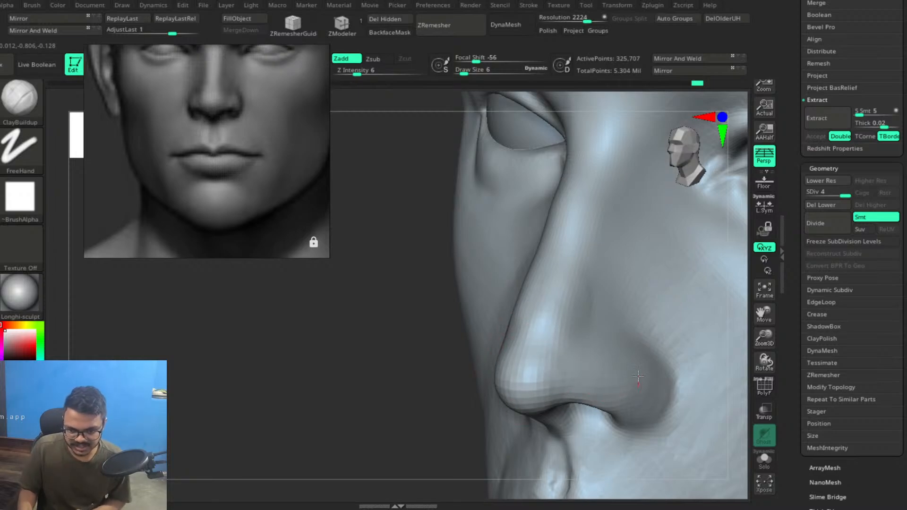
{"action": "left_click_drag", "start_coordinate": [482, 352], "coordinate": [487, 332]}
{"action": "left_click_drag", "start_coordinate": [626, 386], "coordinate": [626, 389]}
{"action": "left_click_drag", "start_coordinate": [621, 425], "coordinate": [590, 397]}
{"action": "mouse_move", "coordinate": [591, 393]}
{"action": "right_mouse_down"}
{"action": "mouse_move", "coordinate": [624, 304]}
{"action": "mouse_move", "coordinate": [620, 257]}
{"action": "right_mouse_up"}
{"action": "left_click_drag", "start_coordinate": [616, 419], "coordinate": [613, 428]}
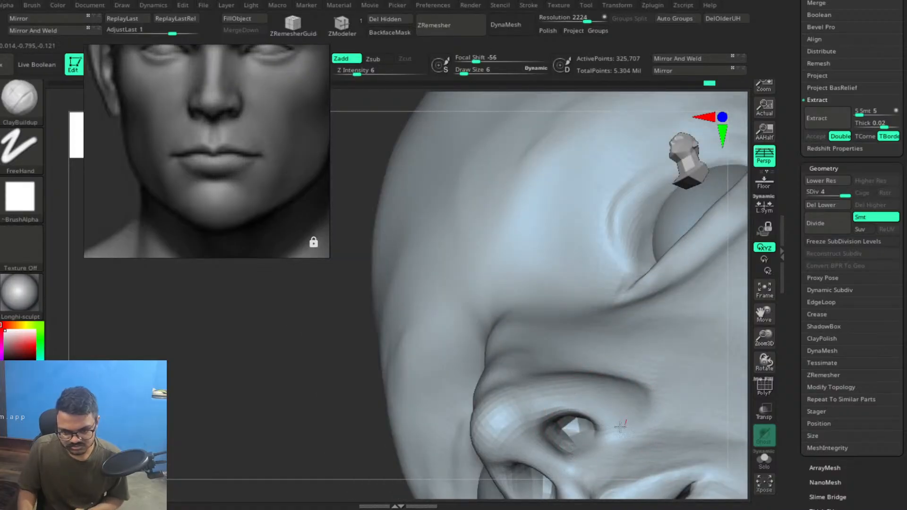
Build up, carve and smooth the upper nose bridge and its side plane with ClayBuildup at draw size 6.
{"action": "mouse_move", "coordinate": [607, 284]}
{"action": "right_mouse_down"}
{"action": "mouse_move", "coordinate": [601, 385]}
{"action": "mouse_move", "coordinate": [577, 399]}
{"action": "mouse_move", "coordinate": [604, 294]}
{"action": "mouse_move", "coordinate": [598, 312]}
{"action": "mouse_move", "coordinate": [607, 325]}
{"action": "mouse_move", "coordinate": [591, 350]}
{"action": "mouse_move", "coordinate": [567, 318]}
{"action": "mouse_move", "coordinate": [542, 330]}
{"action": "right_mouse_up"}
{"action": "left_click_drag", "start_coordinate": [515, 337], "coordinate": [513, 353]}
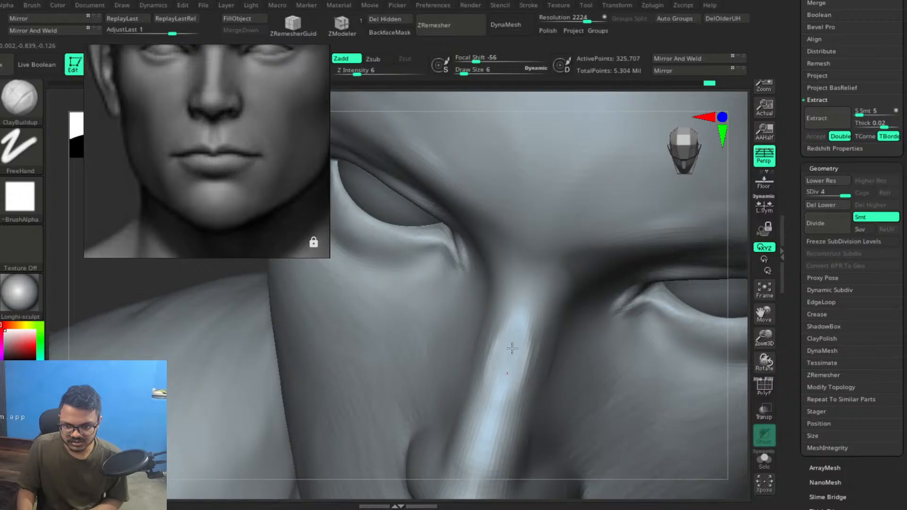
{"action": "right_click_drag", "start_coordinate": [547, 319], "coordinate": [519, 330]}
{"action": "mouse_move", "coordinate": [527, 364]}
{"action": "left_mouse_down"}
{"action": "mouse_move", "coordinate": [532, 349]}
{"action": "mouse_move", "coordinate": [522, 386]}
{"action": "mouse_move", "coordinate": [527, 367]}
{"action": "left_mouse_up"}
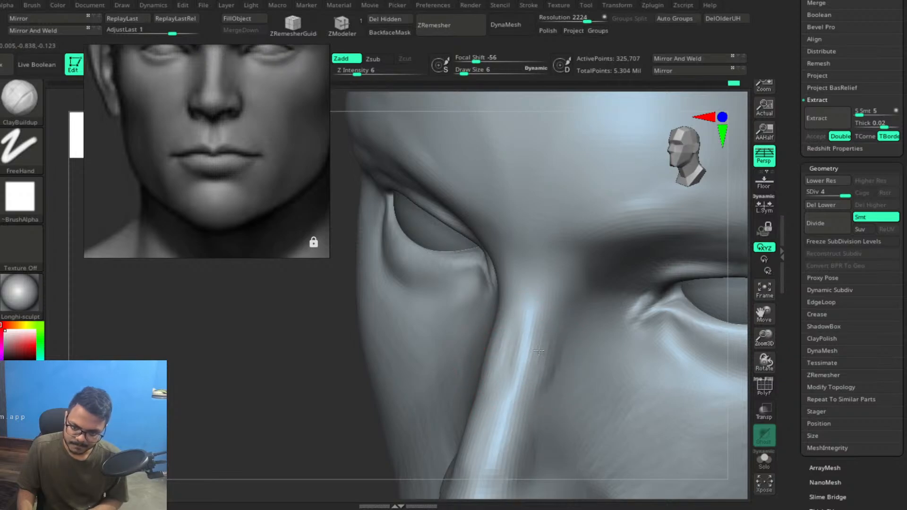
{"action": "mouse_move", "coordinate": [520, 384]}
{"action": "right_mouse_down"}
{"action": "mouse_move", "coordinate": [551, 348]}
{"action": "mouse_move", "coordinate": [543, 319]}
{"action": "mouse_move", "coordinate": [582, 348]}
{"action": "mouse_move", "coordinate": [586, 396]}
{"action": "mouse_move", "coordinate": [574, 337]}
{"action": "mouse_move", "coordinate": [553, 340]}
{"action": "mouse_move", "coordinate": [555, 316]}
{"action": "right_mouse_up"}
{"action": "left_click_drag", "start_coordinate": [530, 288], "coordinate": [529, 303], "text": "alt"}
{"action": "right_click_drag", "start_coordinate": [539, 314], "coordinate": [565, 352], "text": "alt"}
{"action": "left_click_drag", "start_coordinate": [564, 301], "coordinate": [560, 317], "text": "shift"}
Reduce the ClayBuildup brush to draw size 4 and refine the ridge line along the middle of the nose bridge.
{"action": "mouse_move", "coordinate": [582, 298]}
{"action": "right_mouse_down"}
{"action": "mouse_move", "coordinate": [606, 328]}
{"action": "mouse_move", "coordinate": [614, 324]}
{"action": "mouse_move", "coordinate": [596, 326]}
{"action": "mouse_move", "coordinate": [568, 303]}
{"action": "mouse_move", "coordinate": [522, 302]}
{"action": "right_mouse_up"}
{"action": "key", "text": "["}
{"action": "left_click_drag", "start_coordinate": [523, 270], "coordinate": [523, 330]}
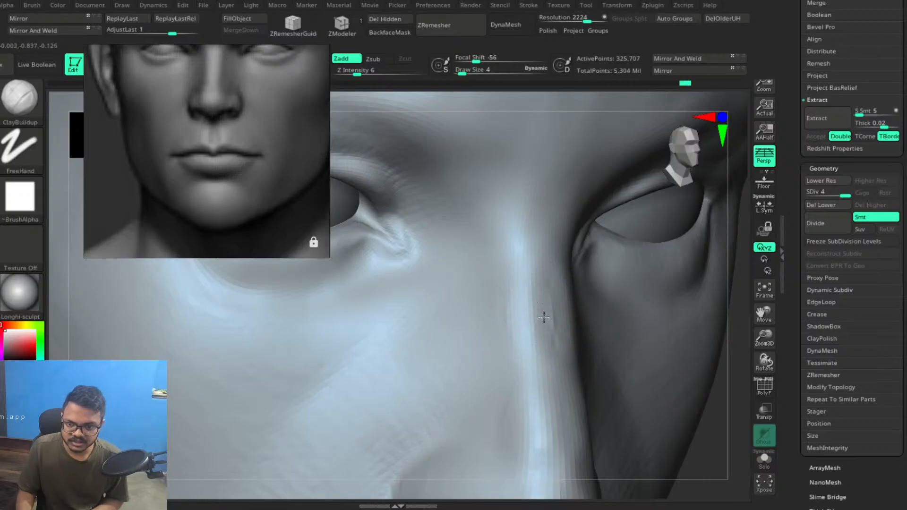
{"action": "left_click_drag", "start_coordinate": [528, 333], "coordinate": [529, 352]}
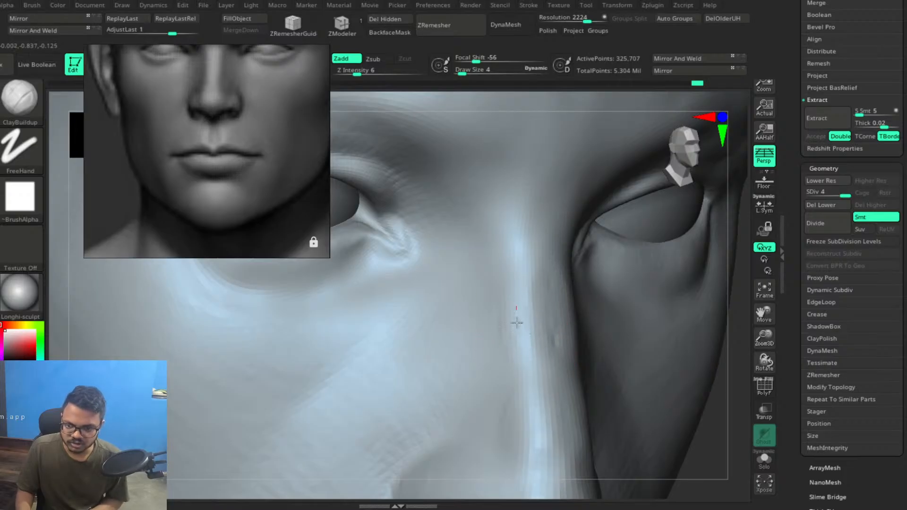
{"action": "mouse_move", "coordinate": [584, 322]}
{"action": "right_mouse_down"}
{"action": "mouse_move", "coordinate": [562, 328]}
{"action": "mouse_move", "coordinate": [554, 345]}
{"action": "mouse_move", "coordinate": [543, 326]}
{"action": "mouse_move", "coordinate": [563, 350]}
{"action": "mouse_move", "coordinate": [543, 350]}
{"action": "mouse_move", "coordinate": [541, 378]}
{"action": "right_mouse_up"}
{"action": "mouse_move", "coordinate": [514, 342]}
{"action": "right_mouse_down"}
{"action": "mouse_move", "coordinate": [506, 340]}
{"action": "mouse_move", "coordinate": [527, 337]}
{"action": "right_mouse_up"}
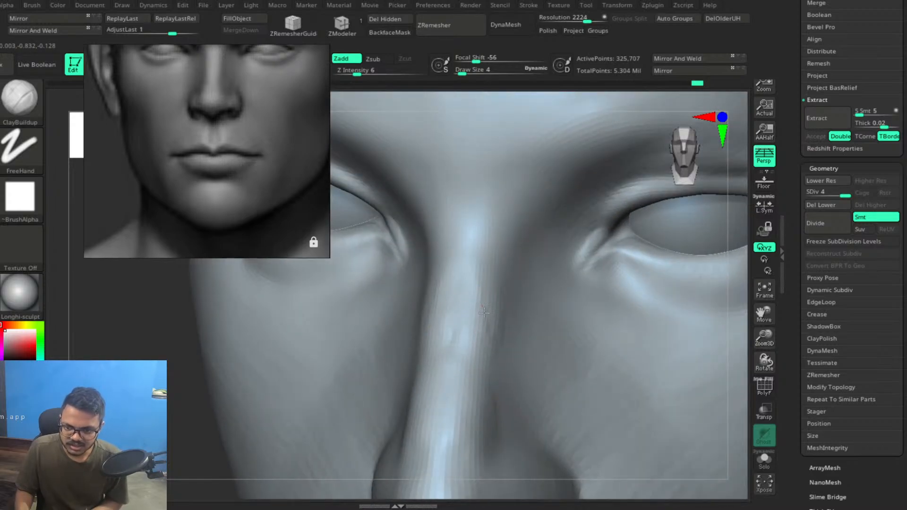
Refine the outer brow ridge and its transition into the temple with ClayBuildup at draw size 6.
{"action": "mouse_move", "coordinate": [503, 370]}
{"action": "right_mouse_down", "text": "ctrl"}
{"action": "mouse_move", "coordinate": [526, 313]}
{"action": "mouse_move", "coordinate": [559, 294]}
{"action": "right_mouse_up", "text": "ctrl"}
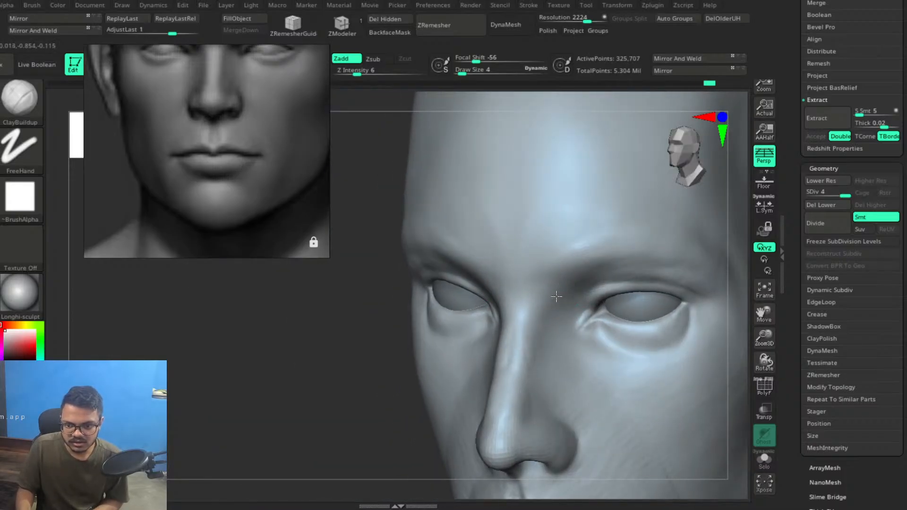
{"action": "mouse_move", "coordinate": [628, 259]}
{"action": "right_mouse_down", "text": "alt"}
{"action": "mouse_move", "coordinate": [557, 263]}
{"action": "mouse_move", "coordinate": [525, 253]}
{"action": "right_mouse_up", "text": "alt"}
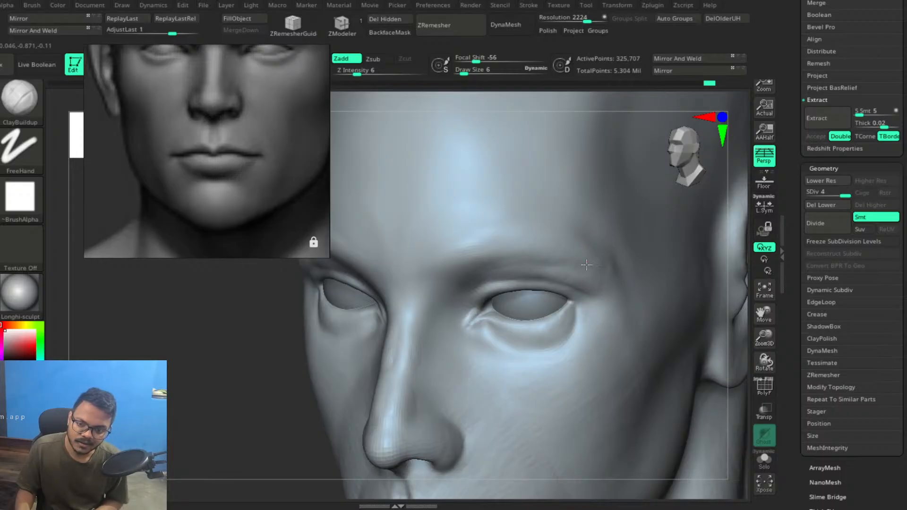
{"action": "mouse_move", "coordinate": [604, 287]}
{"action": "right_mouse_down"}
{"action": "mouse_move", "coordinate": [570, 295]}
{"action": "mouse_move", "coordinate": [573, 251]}
{"action": "right_mouse_up"}
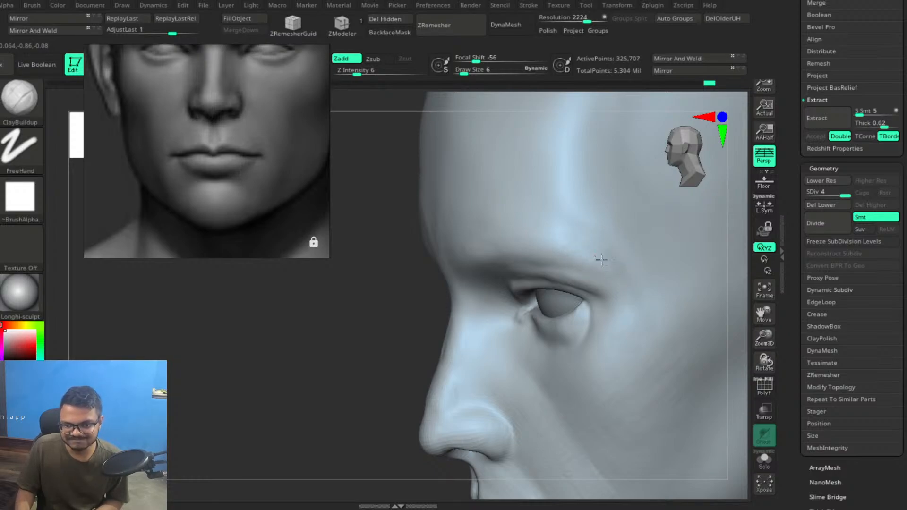
{"action": "right_click_drag", "start_coordinate": [532, 225], "coordinate": [474, 248]}
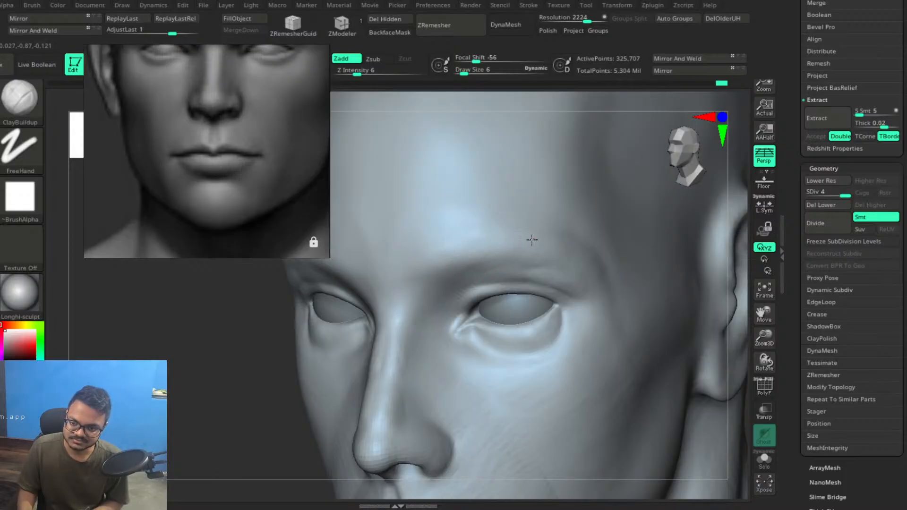
Set the brush to draw size 4 for the upper eyelid and enlarge the reference image around its eye.
{"action": "mouse_move", "coordinate": [573, 334]}
{"action": "right_mouse_down"}
{"action": "mouse_move", "coordinate": [565, 293]}
{"action": "mouse_move", "coordinate": [596, 365]}
{"action": "right_mouse_up"}
{"action": "key", "text": "["}
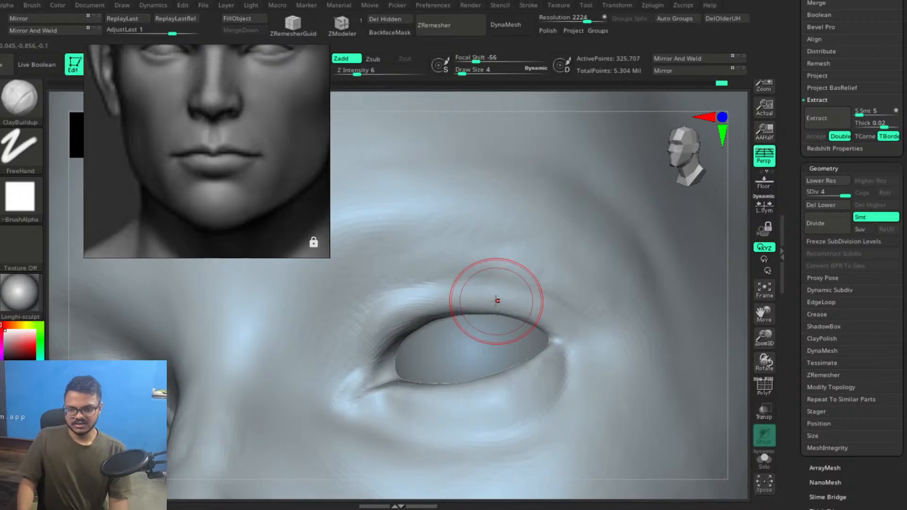
{"action": "scroll", "coordinate": [236, 161], "scroll_direction": "down", "scroll_amount": 3}
{"action": "scroll", "coordinate": [263, 125], "scroll_direction": "up", "scroll_amount": 5}
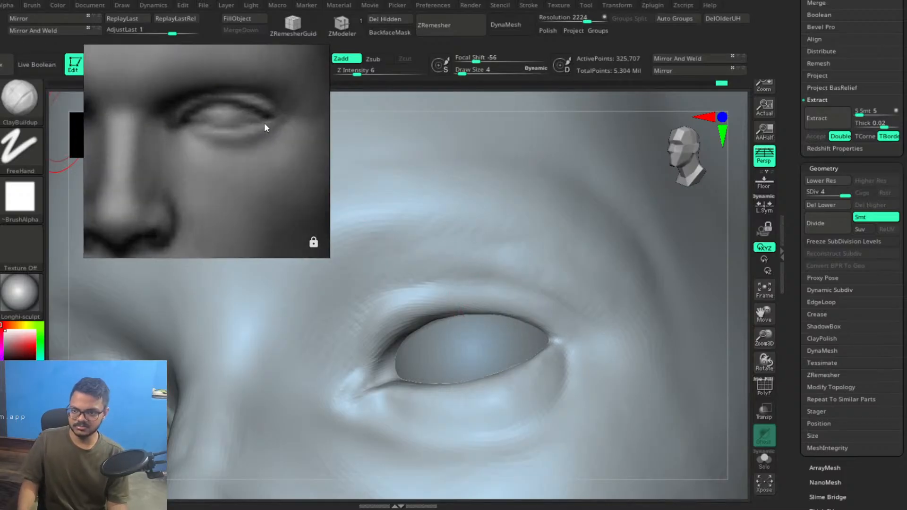
{"action": "scroll", "coordinate": [280, 156], "scroll_direction": "up", "scroll_amount": 2}
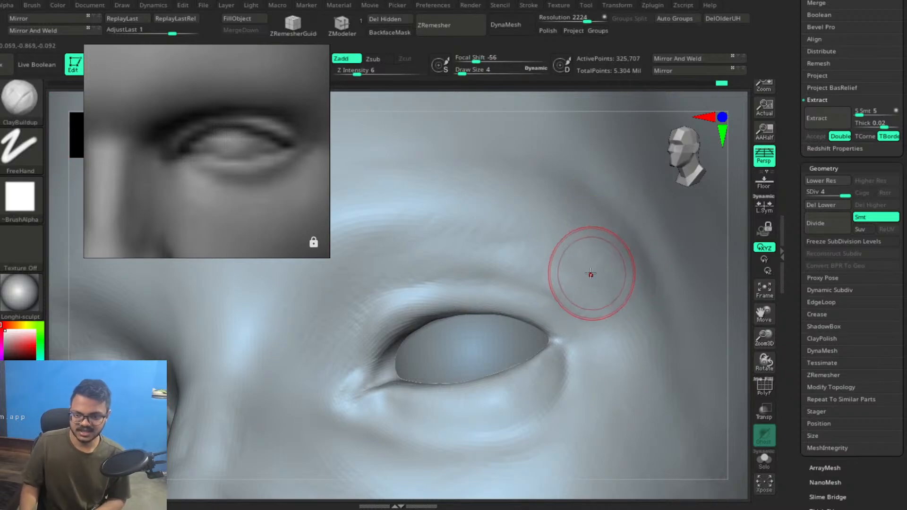
Reduce ClayBuildup to draw size 2 and build up the upper eyelid rim from the outer to the inner corner.
{"action": "mouse_move", "coordinate": [576, 284]}
{"action": "right_mouse_down"}
{"action": "mouse_move", "coordinate": [585, 305]}
{"action": "mouse_move", "coordinate": [607, 310]}
{"action": "mouse_move", "coordinate": [575, 304]}
{"action": "mouse_move", "coordinate": [597, 320]}
{"action": "mouse_move", "coordinate": [588, 326]}
{"action": "right_mouse_up"}
{"action": "key", "text": "bracketleft"}
{"action": "key", "text": "bracketleft"}
{"action": "right_click_drag", "start_coordinate": [512, 304], "coordinate": [439, 287]}
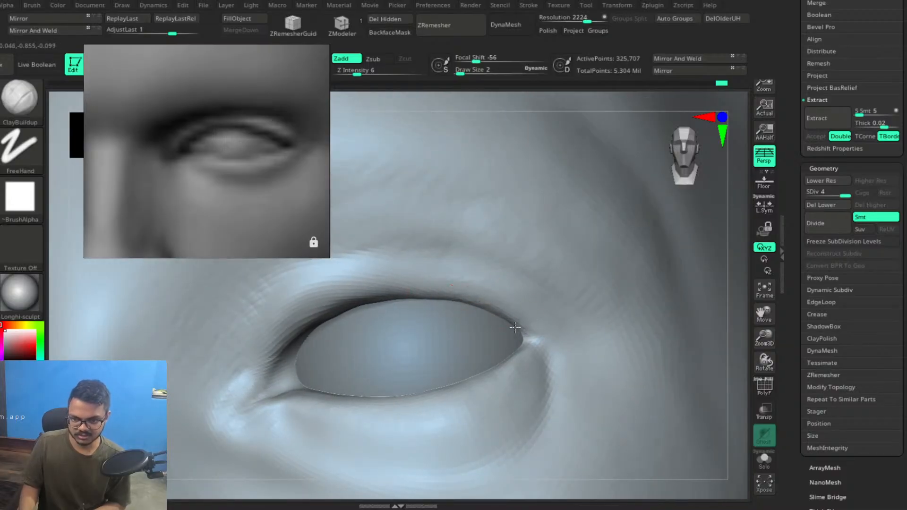
{"action": "mouse_move", "coordinate": [517, 302]}
{"action": "right_mouse_down"}
{"action": "mouse_move", "coordinate": [511, 253]}
{"action": "mouse_move", "coordinate": [499, 254]}
{"action": "right_mouse_up"}
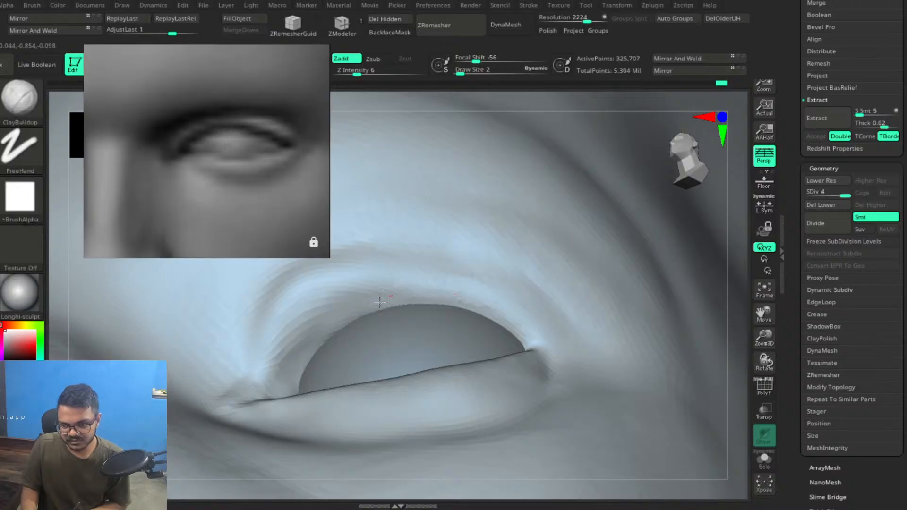
{"action": "left_click_drag", "start_coordinate": [529, 340], "coordinate": [522, 331]}
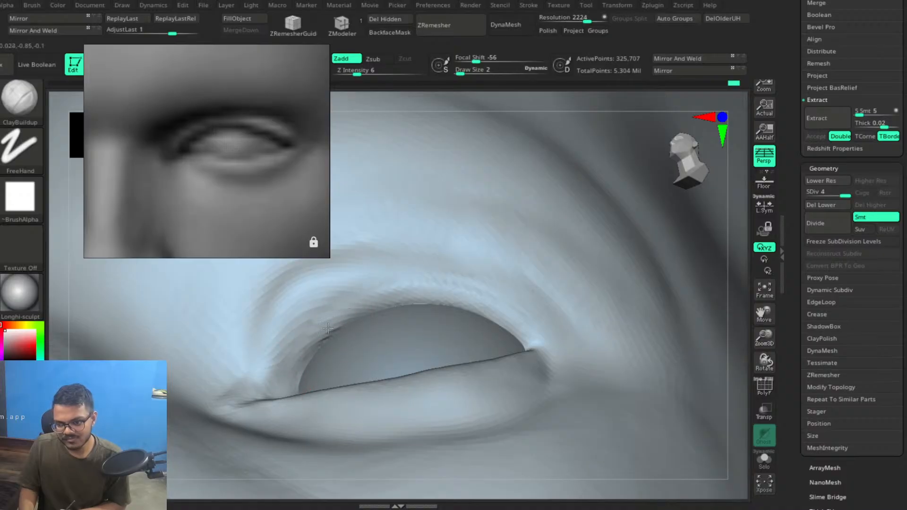
Define the lower eyelid edge toward the outer eye corner with the DamStandard brush at draw size 2.
{"action": "mouse_move", "coordinate": [463, 289]}
{"action": "right_mouse_down"}
{"action": "mouse_move", "coordinate": [460, 375]}
{"action": "mouse_move", "coordinate": [456, 352]}
{"action": "mouse_move", "coordinate": [540, 410]}
{"action": "mouse_move", "coordinate": [484, 401]}
{"action": "right_mouse_up"}
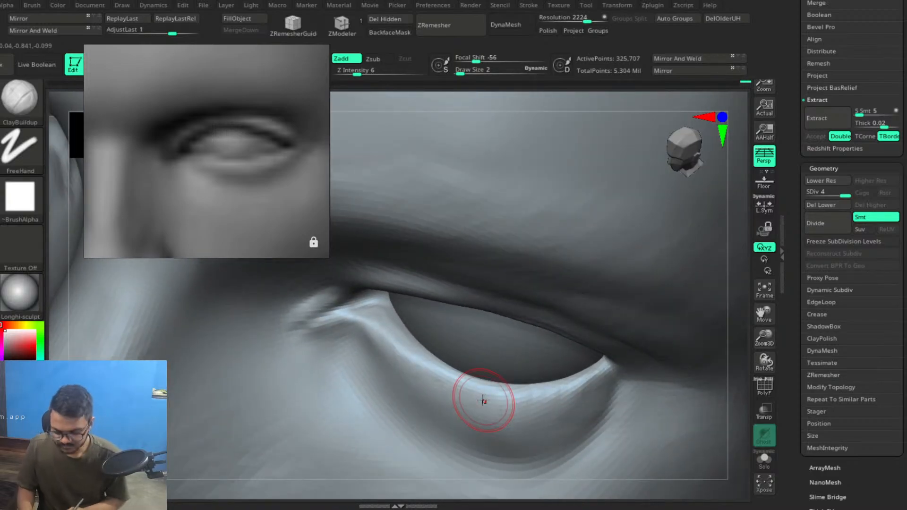
{"action": "right_click_drag", "start_coordinate": [523, 364], "coordinate": [525, 342]}
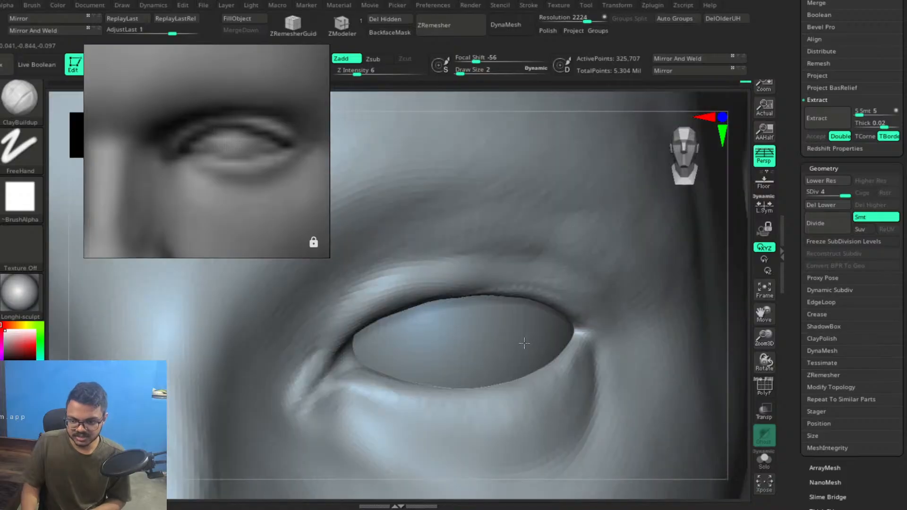
{"action": "key", "text": "b"}
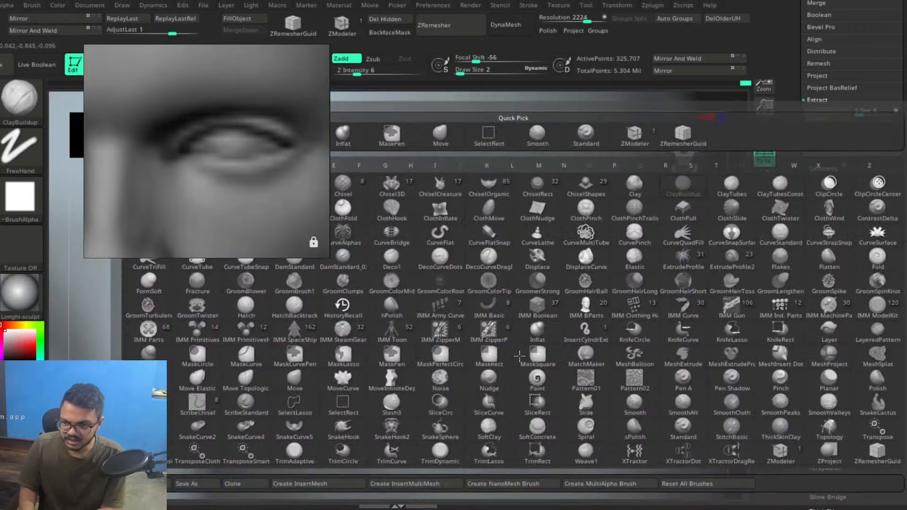
{"action": "key", "text": "d"}
{"action": "key", "text": "s"}
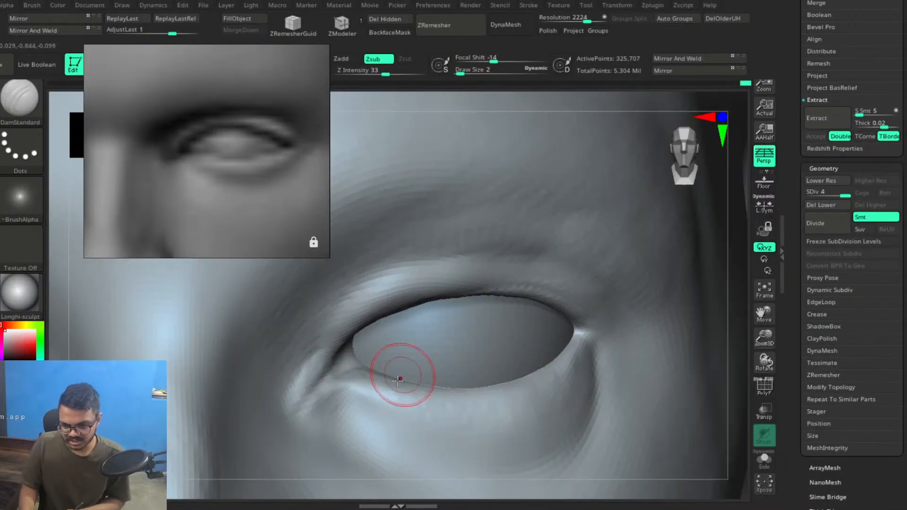
{"action": "mouse_move", "coordinate": [412, 403]}
{"action": "left_mouse_down"}
{"action": "mouse_move", "coordinate": [504, 395]}
{"action": "mouse_move", "coordinate": [544, 375]}
{"action": "left_mouse_up"}
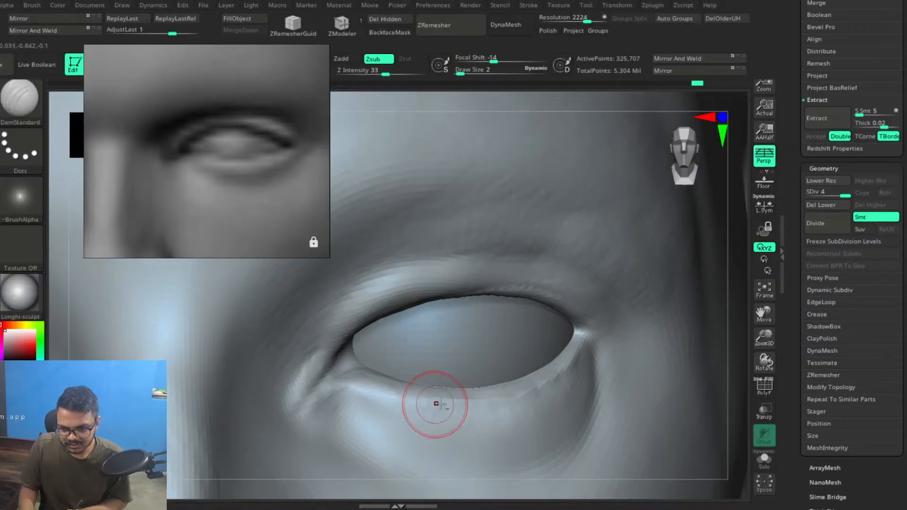
{"action": "mouse_move", "coordinate": [600, 378]}
{"action": "right_mouse_down", "text": "alt"}
{"action": "mouse_move", "coordinate": [527, 314]}
{"action": "mouse_move", "coordinate": [553, 351]}
{"action": "mouse_move", "coordinate": [538, 330]}
{"action": "mouse_move", "coordinate": [504, 313]}
{"action": "right_mouse_up", "text": "alt"}
{"action": "mouse_move", "coordinate": [571, 368]}
{"action": "right_mouse_down", "text": "alt"}
{"action": "mouse_move", "coordinate": [528, 303]}
{"action": "mouse_move", "coordinate": [513, 314]}
{"action": "mouse_move", "coordinate": [525, 335]}
{"action": "mouse_move", "coordinate": [525, 319]}
{"action": "right_mouse_up", "text": "alt"}
Switch back to the ClayBuildup brush and save the project over the existing file in the ZPR folder.
{"action": "key", "text": "b"}
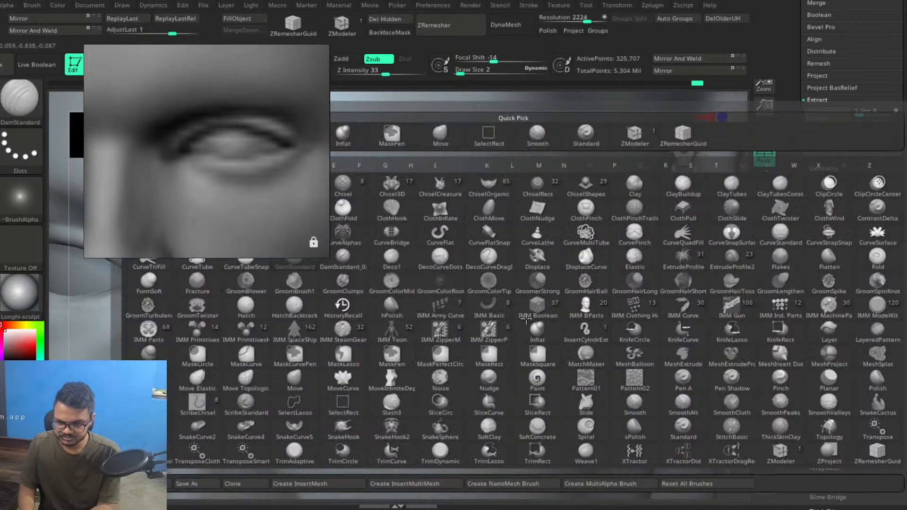
{"action": "key", "text": "c"}
{"action": "key", "text": "b"}
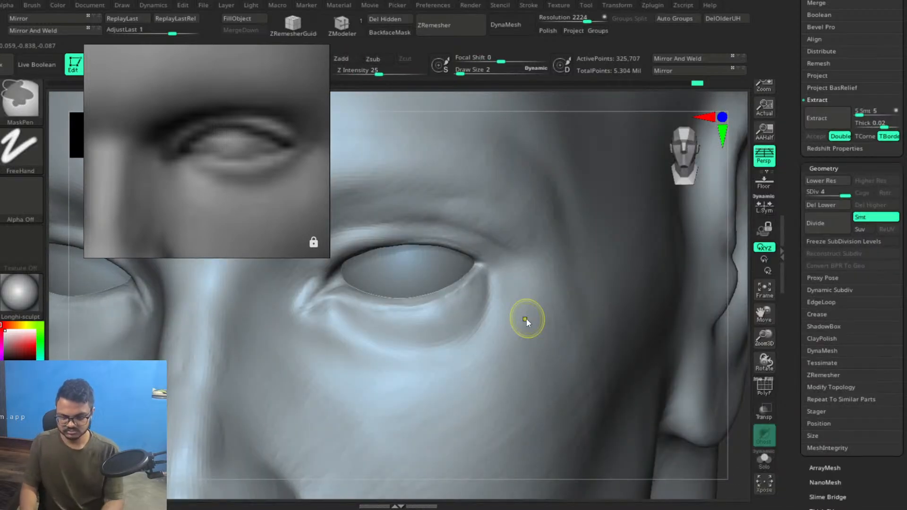
{"action": "key", "text": "ctrl+s"}
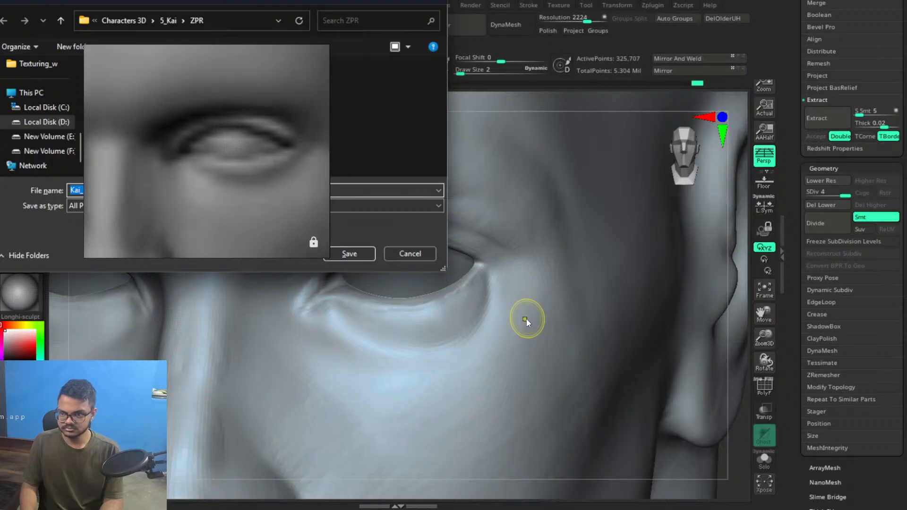
{"action": "key", "text": "Return"}
{"action": "key", "text": "Left"}
{"action": "key", "text": "Return"}
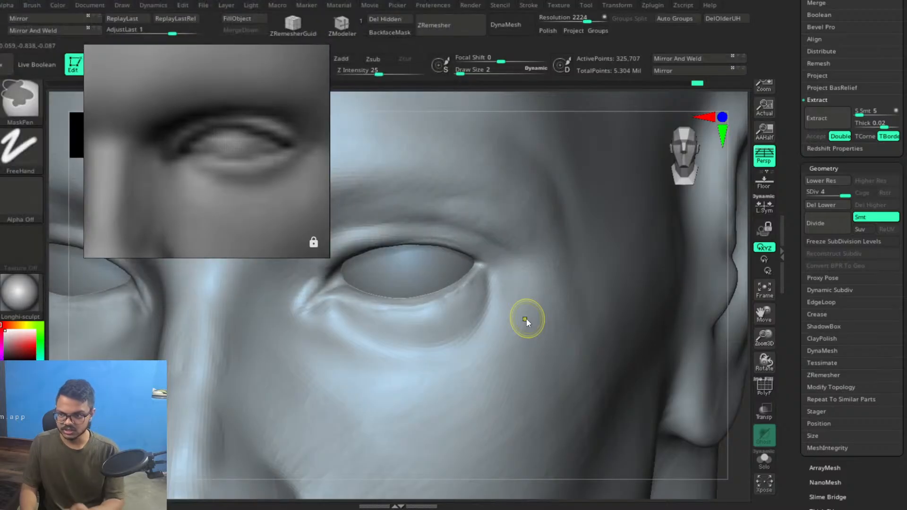
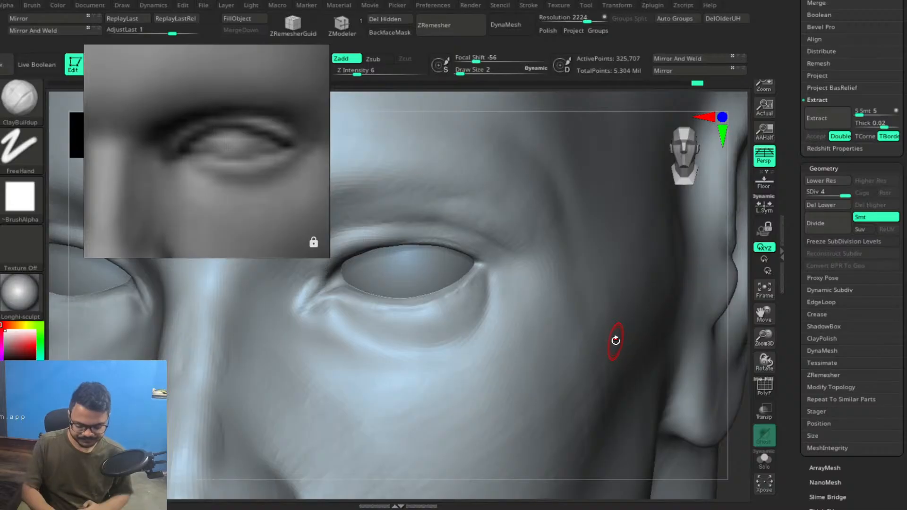
Fill the crease below the lower eyelid and the adjoining inner cheek with ClayBuildup at draw sizes 4 and 5.
{"action": "key", "text": "bracketright"}
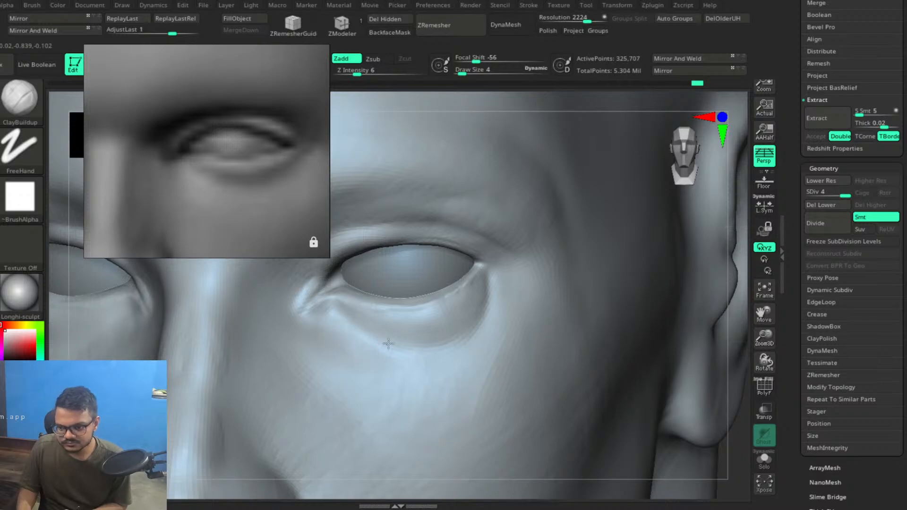
{"action": "left_click_drag", "start_coordinate": [428, 356], "coordinate": [464, 349]}
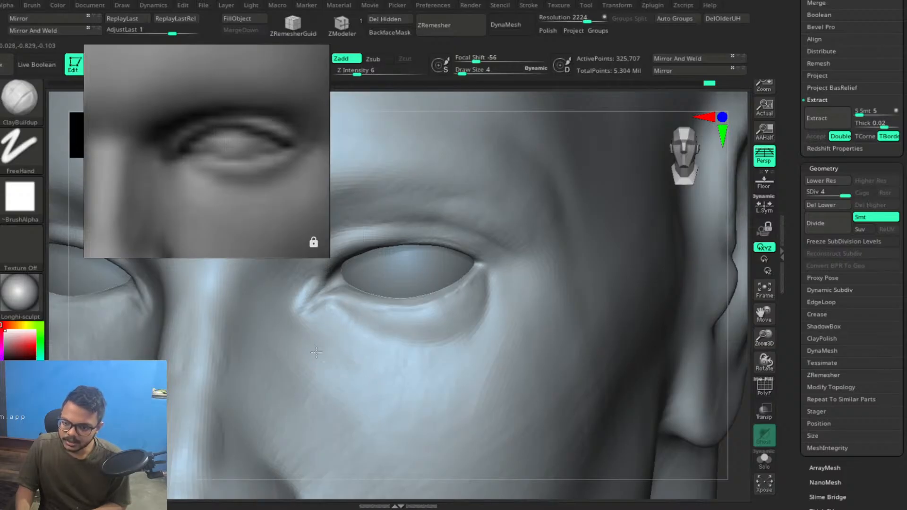
{"action": "key", "text": "]"}
{"action": "left_click_drag", "start_coordinate": [344, 375], "coordinate": [323, 370]}
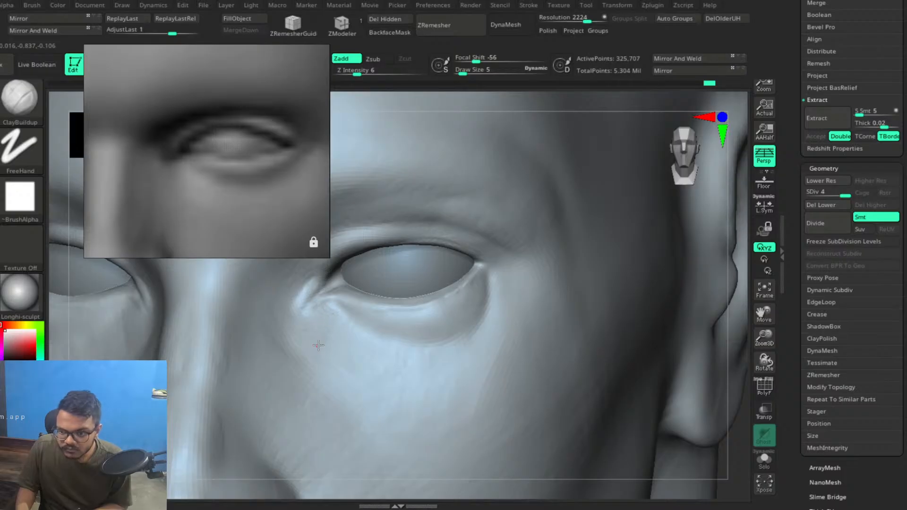
{"action": "mouse_move", "coordinate": [337, 365]}
{"action": "left_mouse_down"}
{"action": "mouse_move", "coordinate": [375, 386]}
{"action": "mouse_move", "coordinate": [381, 405]}
{"action": "left_mouse_up"}
{"action": "left_click_drag", "start_coordinate": [406, 372], "coordinate": [408, 357]}
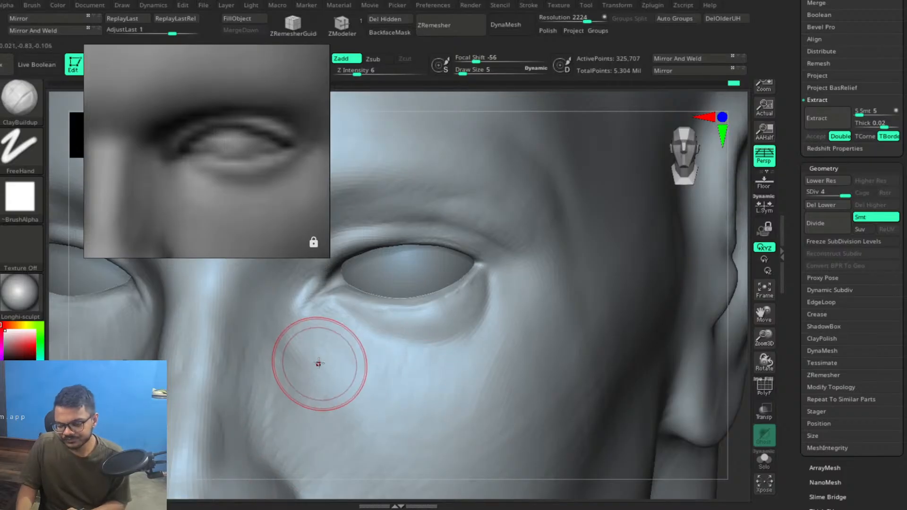
Refine the side plane of the nose and its transition into the cheek and nostril wing at draw size 5.
{"action": "mouse_move", "coordinate": [395, 344]}
{"action": "right_mouse_down"}
{"action": "mouse_move", "coordinate": [367, 368]}
{"action": "mouse_move", "coordinate": [450, 331]}
{"action": "right_mouse_up"}
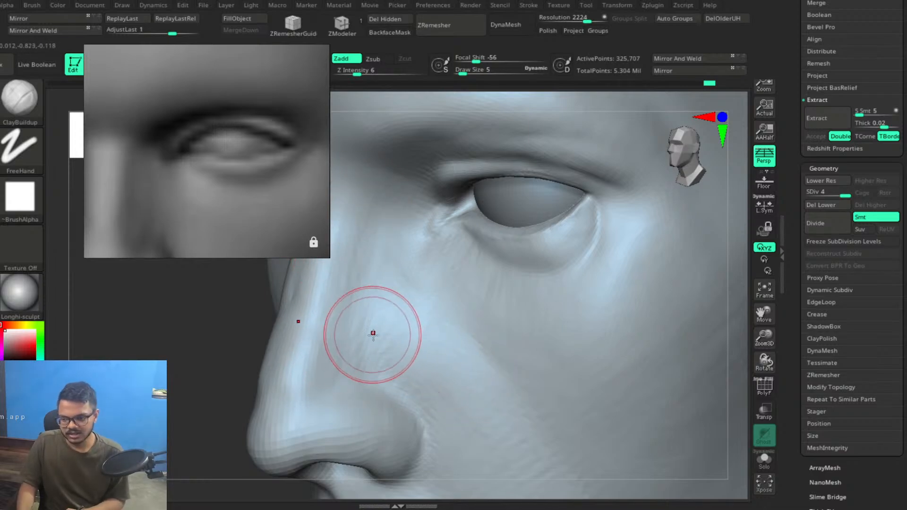
{"action": "right_click_drag", "start_coordinate": [425, 395], "coordinate": [457, 305], "text": "alt"}
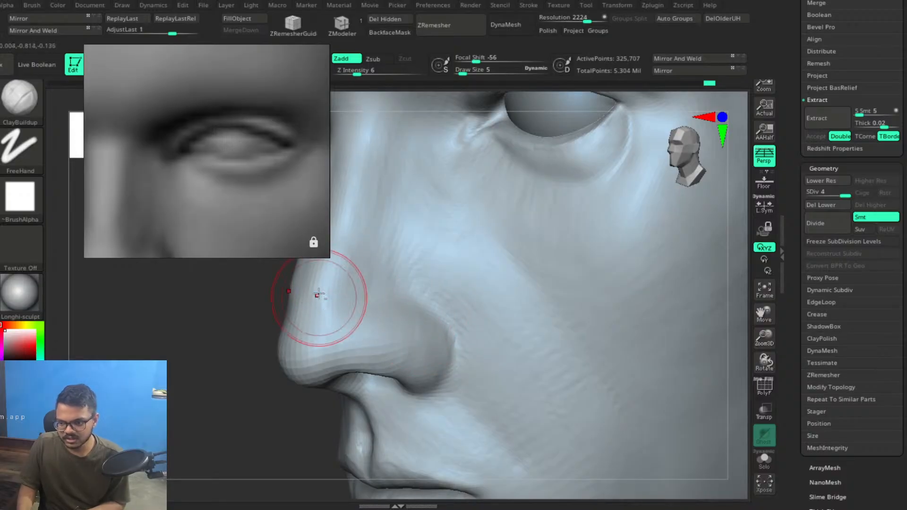
{"action": "mouse_move", "coordinate": [519, 349]}
{"action": "right_mouse_down"}
{"action": "mouse_move", "coordinate": [468, 324]}
{"action": "mouse_move", "coordinate": [521, 296]}
{"action": "right_mouse_up"}
{"action": "mouse_move", "coordinate": [535, 325]}
{"action": "right_mouse_down"}
{"action": "mouse_move", "coordinate": [458, 344]}
{"action": "mouse_move", "coordinate": [547, 334]}
{"action": "right_mouse_up"}
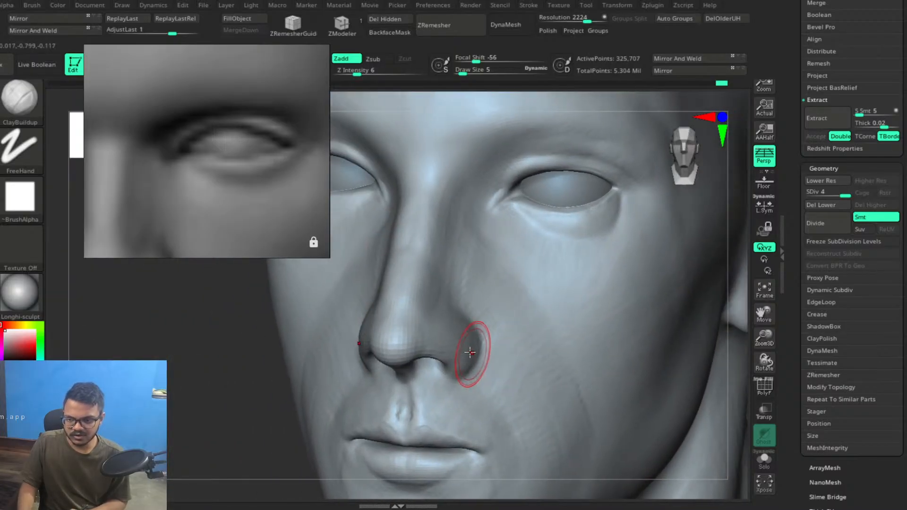
{"action": "right_click_drag", "start_coordinate": [428, 344], "coordinate": [419, 282]}
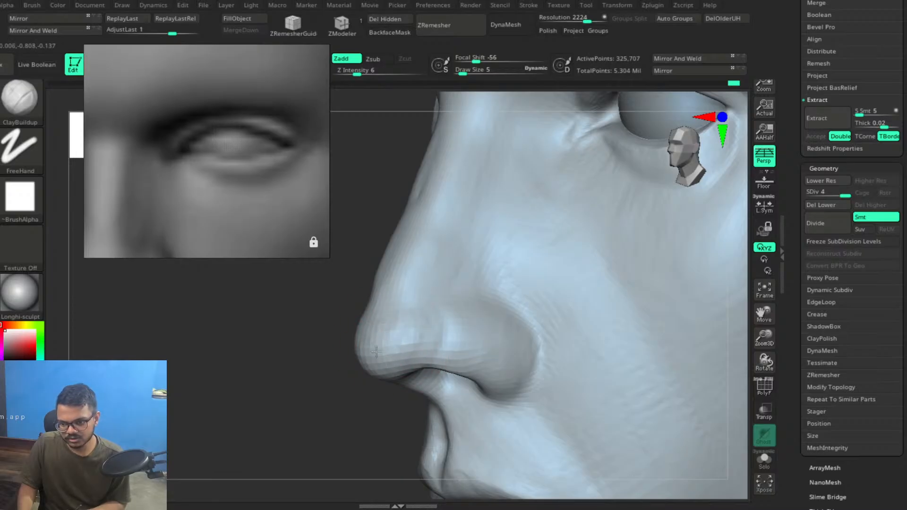
Build up the lower side of the nose tip with ClayBuildup at draw size 5, undoing one misplaced stroke.
{"action": "right_click_drag", "start_coordinate": [459, 344], "coordinate": [531, 349]}
{"action": "mouse_move", "coordinate": [483, 308]}
{"action": "left_mouse_down"}
{"action": "mouse_move", "coordinate": [488, 351]}
{"action": "mouse_move", "coordinate": [479, 333]}
{"action": "left_mouse_up"}
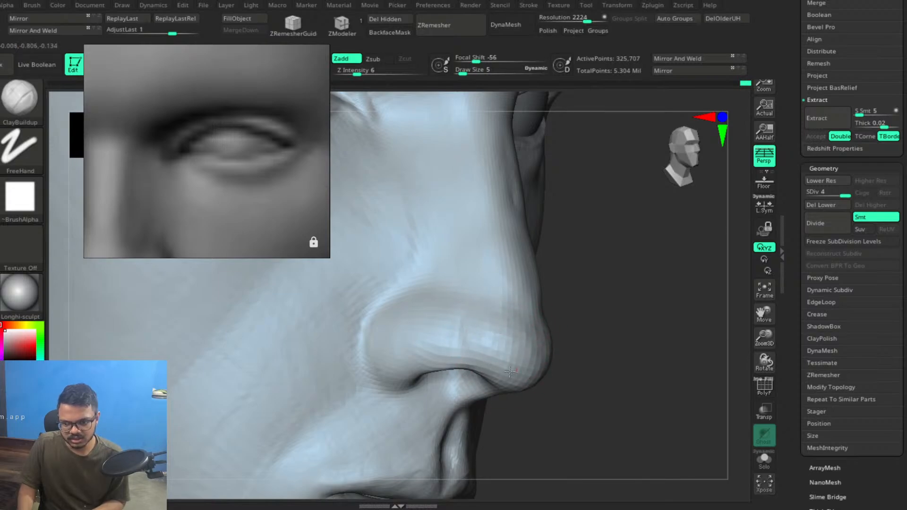
{"action": "right_click_drag", "start_coordinate": [645, 313], "coordinate": [590, 317]}
{"action": "key", "text": "ctrl+z"}
{"action": "left_click_drag", "start_coordinate": [553, 324], "coordinate": [538, 320]}
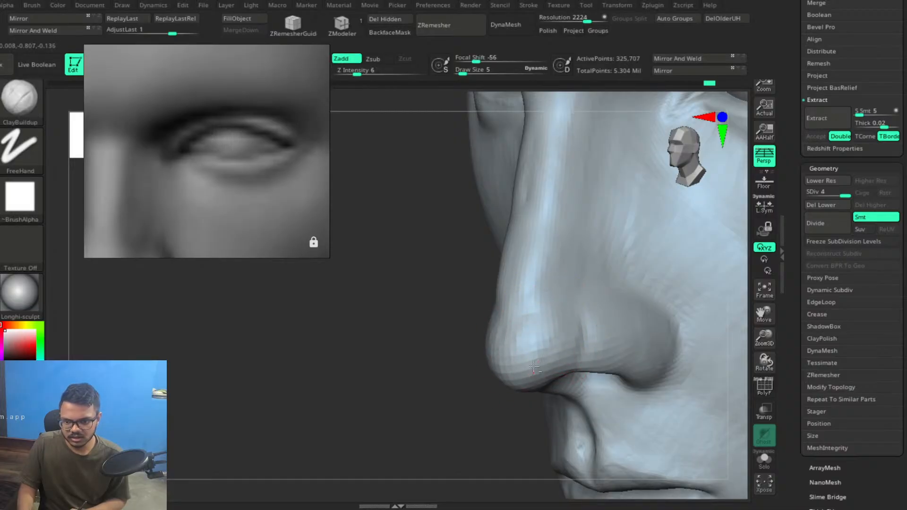
{"action": "left_click_drag", "start_coordinate": [535, 353], "coordinate": [543, 339]}
{"action": "right_click_drag", "start_coordinate": [548, 337], "coordinate": [556, 331]}
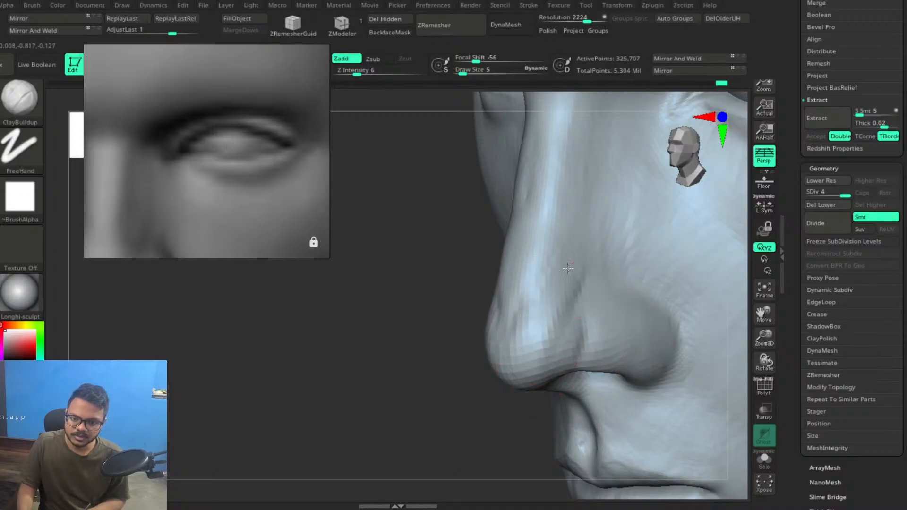
Shape the side plane of the nose between the groove above the nostril wing and the underside of the tip.
{"action": "mouse_move", "coordinate": [541, 318]}
{"action": "right_mouse_down"}
{"action": "mouse_move", "coordinate": [622, 298]}
{"action": "mouse_move", "coordinate": [608, 303]}
{"action": "right_mouse_up"}
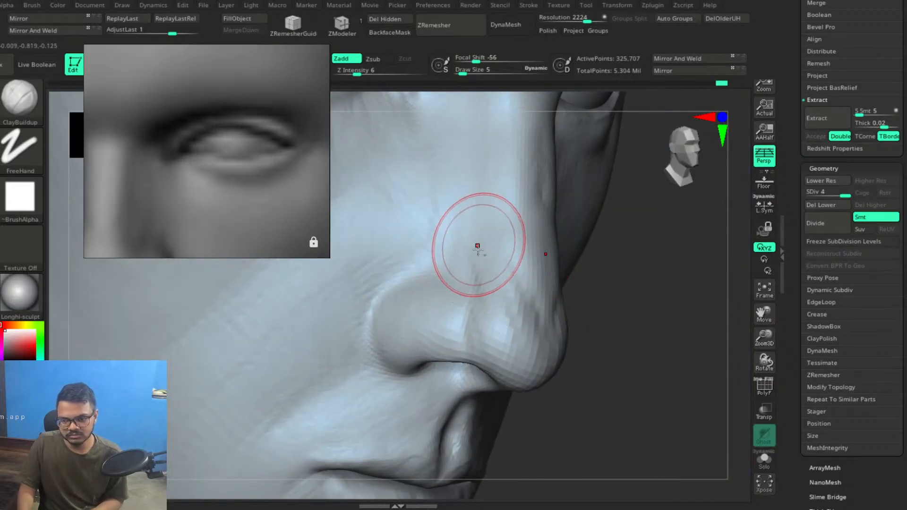
{"action": "left_click_drag", "start_coordinate": [484, 268], "coordinate": [520, 350]}
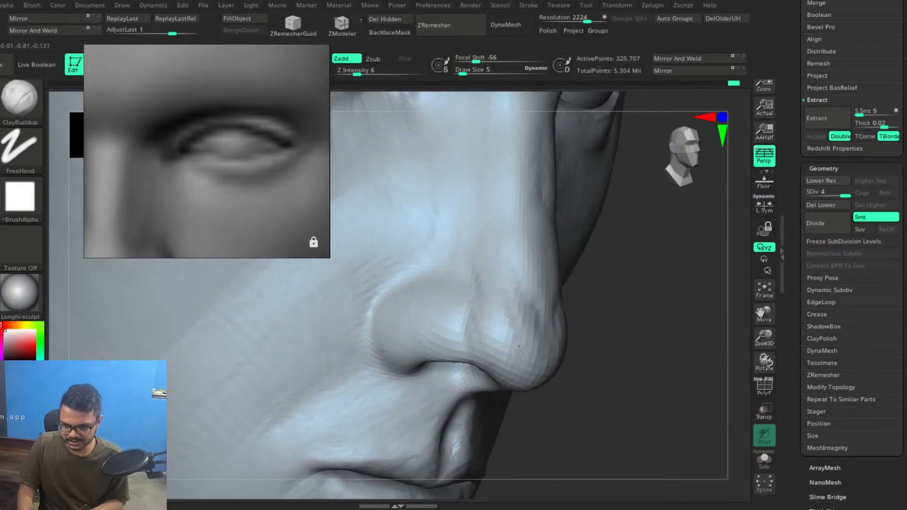
{"action": "left_click_drag", "start_coordinate": [489, 304], "coordinate": [519, 369]}
{"action": "left_click_drag", "start_coordinate": [483, 326], "coordinate": [508, 368]}
{"action": "left_click_drag", "start_coordinate": [490, 302], "coordinate": [531, 378]}
{"action": "mouse_move", "coordinate": [517, 313]}
{"action": "left_mouse_down"}
{"action": "mouse_move", "coordinate": [501, 325]}
{"action": "mouse_move", "coordinate": [520, 364]}
{"action": "left_mouse_up"}
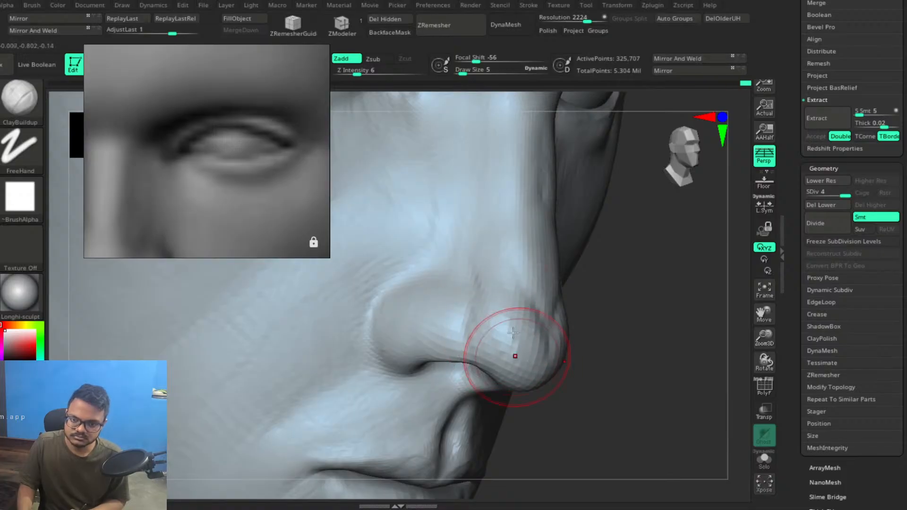
{"action": "mouse_move", "coordinate": [645, 354]}
{"action": "left_mouse_down"}
{"action": "mouse_move", "coordinate": [631, 344]}
{"action": "mouse_move", "coordinate": [654, 343]}
{"action": "left_mouse_up"}
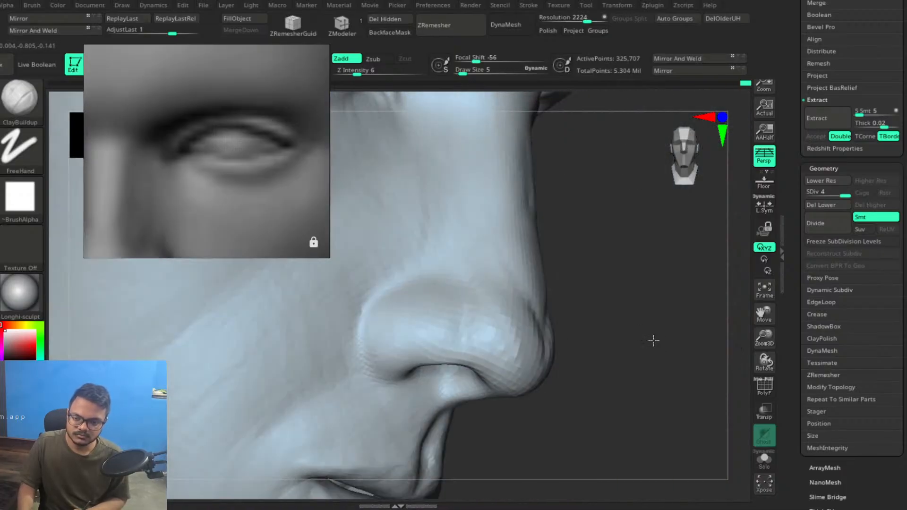
{"action": "left_click_drag", "start_coordinate": [602, 363], "coordinate": [651, 369]}
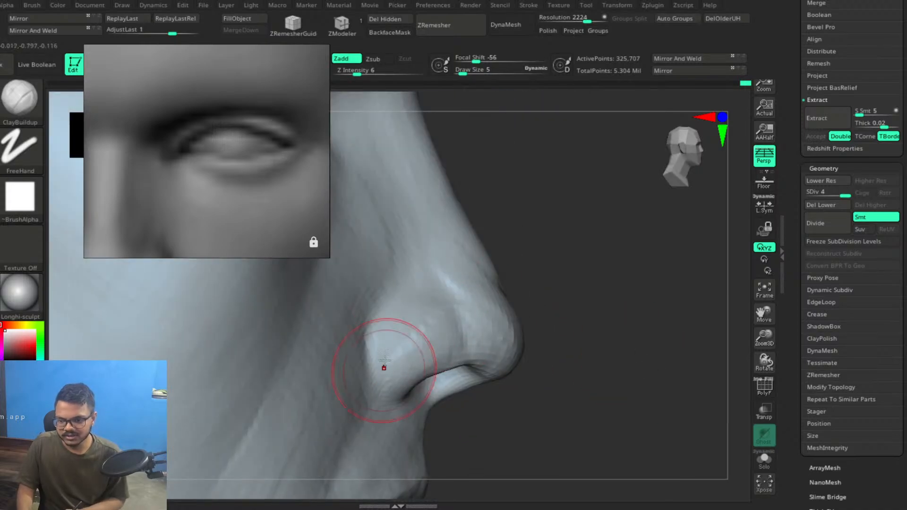
{"action": "left_click_drag", "start_coordinate": [449, 351], "coordinate": [418, 323]}
{"action": "mouse_move", "coordinate": [384, 383]}
{"action": "left_mouse_down"}
{"action": "mouse_move", "coordinate": [417, 310]}
{"action": "mouse_move", "coordinate": [376, 370]}
{"action": "left_mouse_up"}
{"action": "key", "text": "ctrl+z"}
{"action": "key", "text": "ctrl+z"}
{"action": "key", "text": "ctrl+z"}
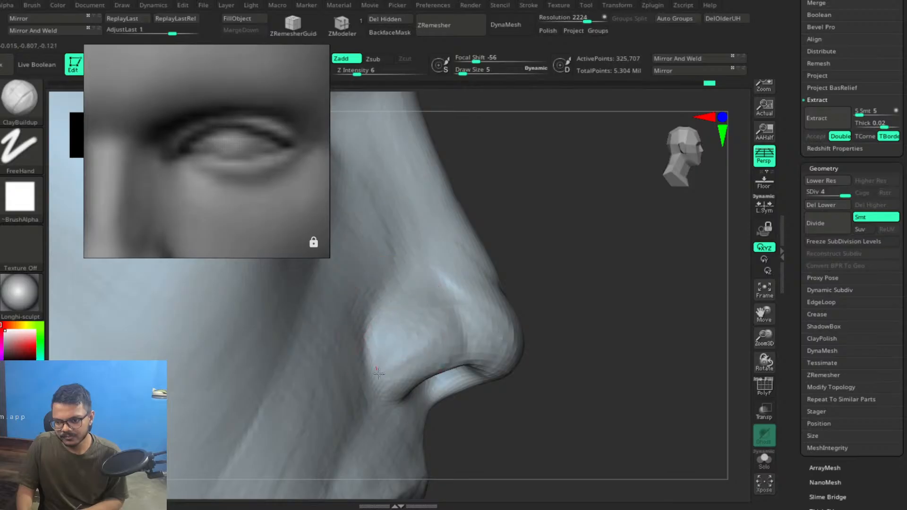
Rework the cheek transition along the back edge of the nostril wing with ClayBuildup strokes.
{"action": "left_click_drag", "start_coordinate": [377, 312], "coordinate": [339, 360]}
{"action": "left_click_drag", "start_coordinate": [357, 319], "coordinate": [339, 405]}
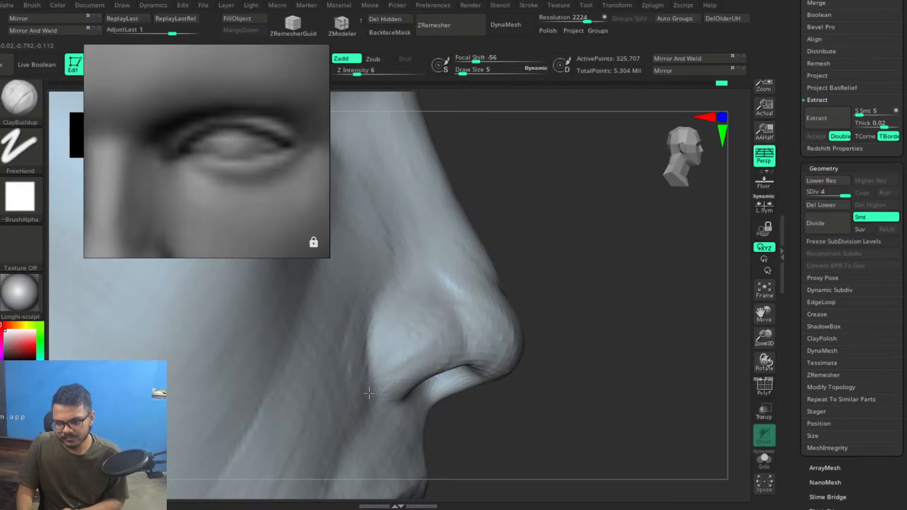
{"action": "left_click_drag", "start_coordinate": [596, 337], "coordinate": [571, 337]}
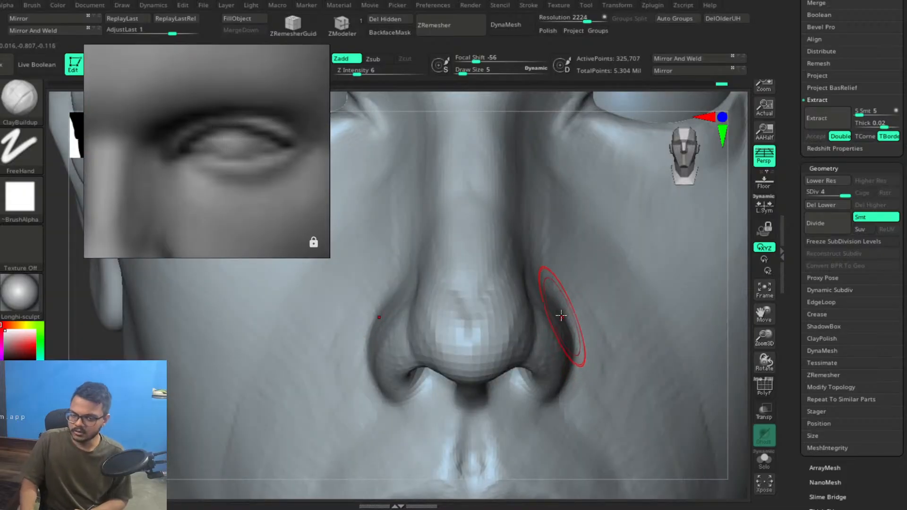
Set the draw size to 8 and smooth the nose tip and the top of the nostril wing.
{"action": "key", "text": "f"}
{"action": "left_click_drag", "start_coordinate": [572, 301], "coordinate": [520, 304]}
{"action": "mouse_move", "coordinate": [429, 286]}
{"action": "right_mouse_down", "text": "alt"}
{"action": "mouse_move", "coordinate": [476, 367]}
{"action": "mouse_move", "coordinate": [509, 361]}
{"action": "mouse_move", "coordinate": [526, 380]}
{"action": "right_mouse_up", "text": "alt"}
{"action": "mouse_move", "coordinate": [554, 346]}
{"action": "right_mouse_down"}
{"action": "mouse_move", "coordinate": [504, 339]}
{"action": "mouse_move", "coordinate": [524, 332]}
{"action": "mouse_move", "coordinate": [528, 346]}
{"action": "mouse_move", "coordinate": [539, 334]}
{"action": "mouse_move", "coordinate": [524, 352]}
{"action": "right_mouse_up"}
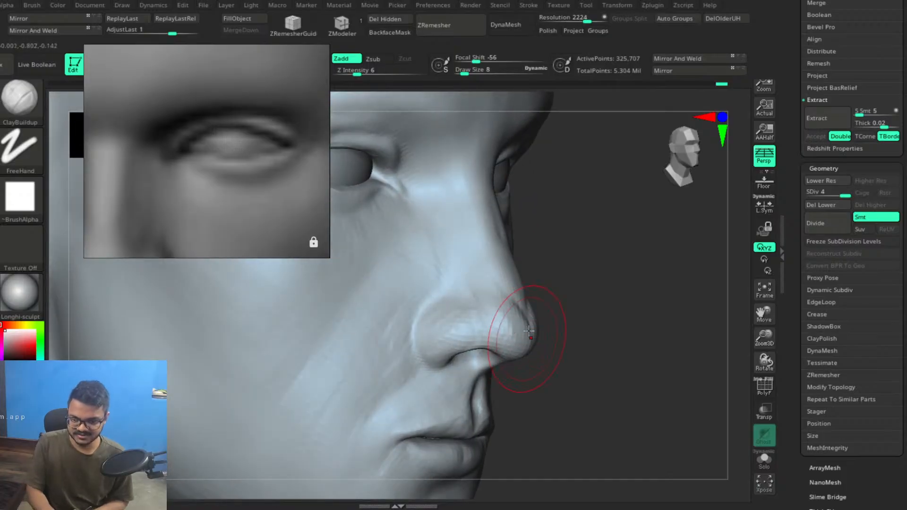
{"action": "key", "text": "shift+space"}
{"action": "left_click_drag", "start_coordinate": [639, 319], "coordinate": [619, 319]}
{"action": "right_click_drag", "start_coordinate": [601, 286], "coordinate": [647, 302]}
{"action": "mouse_move", "coordinate": [373, 288]}
{"action": "left_mouse_down", "text": "shift"}
{"action": "mouse_move", "coordinate": [388, 312]}
{"action": "mouse_move", "coordinate": [355, 260]}
{"action": "mouse_move", "coordinate": [315, 325]}
{"action": "left_mouse_up", "text": "shift"}
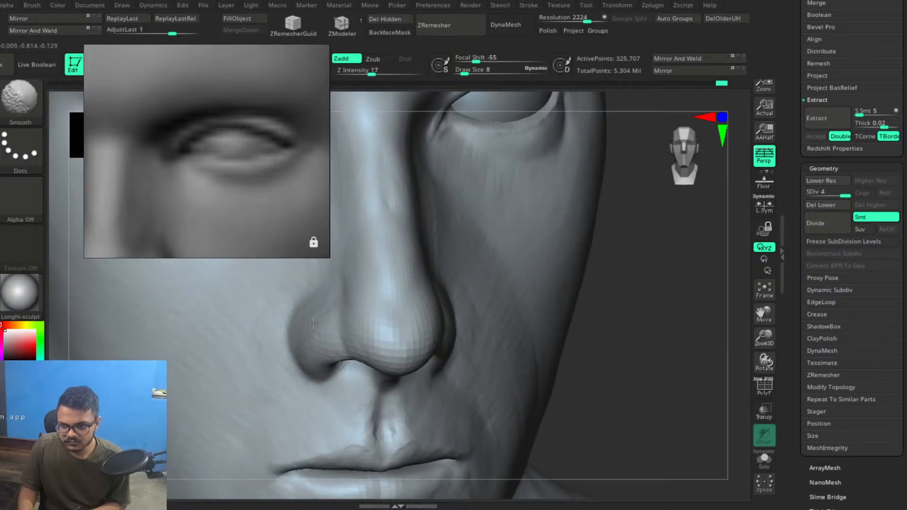
Smooth the nose profile and the cheek directly behind the nostril wing.
{"action": "mouse_move", "coordinate": [640, 328]}
{"action": "right_mouse_down"}
{"action": "mouse_move", "coordinate": [659, 324]}
{"action": "mouse_move", "coordinate": [425, 287]}
{"action": "right_mouse_up"}
{"action": "key", "text": "shift"}
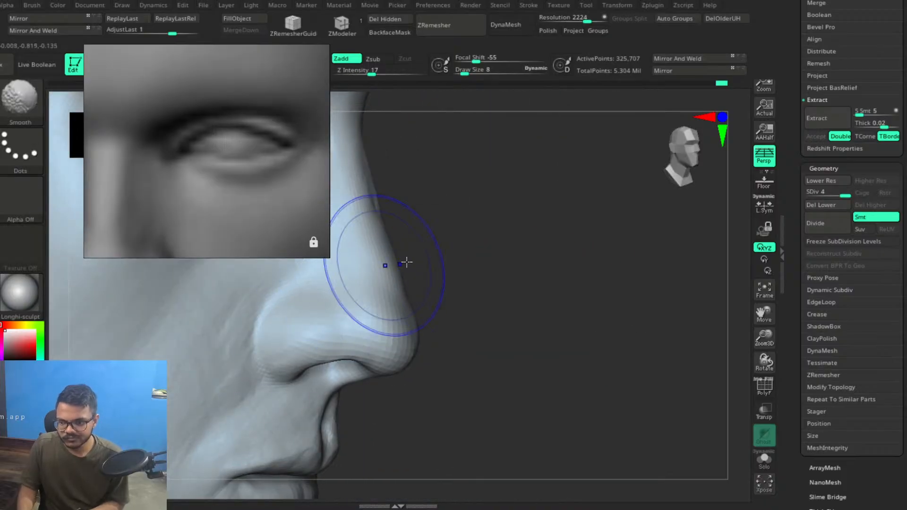
{"action": "right_click_drag", "start_coordinate": [573, 298], "coordinate": [547, 277]}
{"action": "key", "text": "shift"}
{"action": "left_click_drag", "start_coordinate": [290, 315], "coordinate": [277, 324], "text": "shift"}
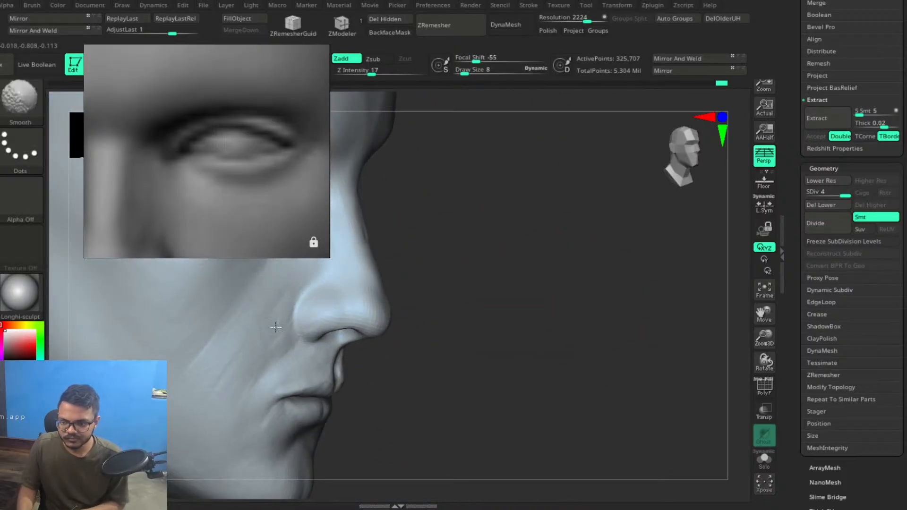
Soften the remaining stroke marks down the side of the nose toward the nostril.
{"action": "left_click_drag", "start_coordinate": [571, 328], "coordinate": [408, 288]}
{"action": "mouse_move", "coordinate": [456, 322]}
{"action": "right_mouse_down", "text": "alt"}
{"action": "mouse_move", "coordinate": [498, 366]}
{"action": "mouse_move", "coordinate": [541, 377]}
{"action": "right_mouse_up", "text": "alt"}
{"action": "mouse_move", "coordinate": [449, 261]}
{"action": "left_mouse_down", "text": "shift"}
{"action": "mouse_move", "coordinate": [411, 279]}
{"action": "mouse_move", "coordinate": [442, 311]}
{"action": "mouse_move", "coordinate": [453, 340]}
{"action": "left_mouse_up", "text": "shift"}
{"action": "mouse_move", "coordinate": [462, 298]}
{"action": "right_mouse_down"}
{"action": "mouse_move", "coordinate": [475, 316]}
{"action": "mouse_move", "coordinate": [457, 313]}
{"action": "right_mouse_up"}
{"action": "mouse_move", "coordinate": [431, 373]}
{"action": "left_mouse_down", "text": "shift"}
{"action": "mouse_move", "coordinate": [424, 381]}
{"action": "mouse_move", "coordinate": [435, 375]}
{"action": "left_mouse_up", "text": "shift"}
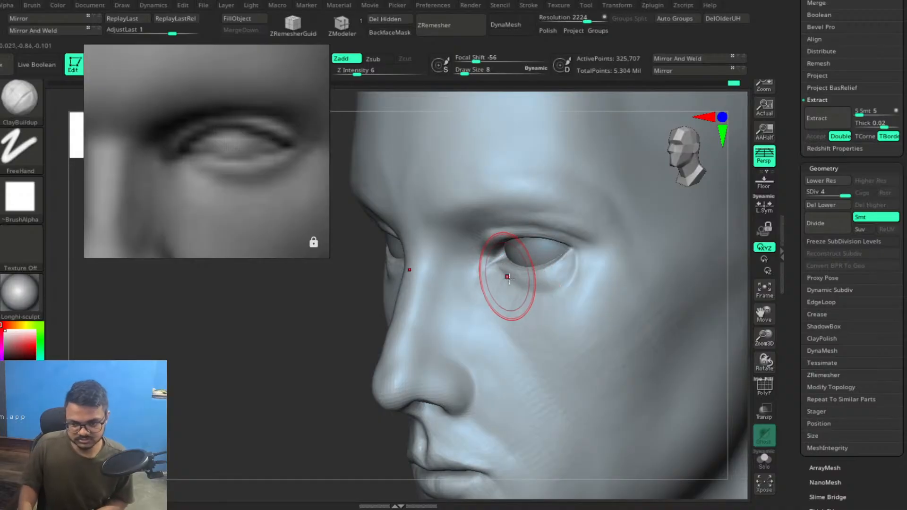
Soften the hollow below the outer end of the lower eyelid with ClayBuildup, reducing the draw size to 2.
{"action": "mouse_move", "coordinate": [563, 300]}
{"action": "right_mouse_down"}
{"action": "mouse_move", "coordinate": [591, 325]}
{"action": "mouse_move", "coordinate": [606, 382]}
{"action": "right_mouse_up"}
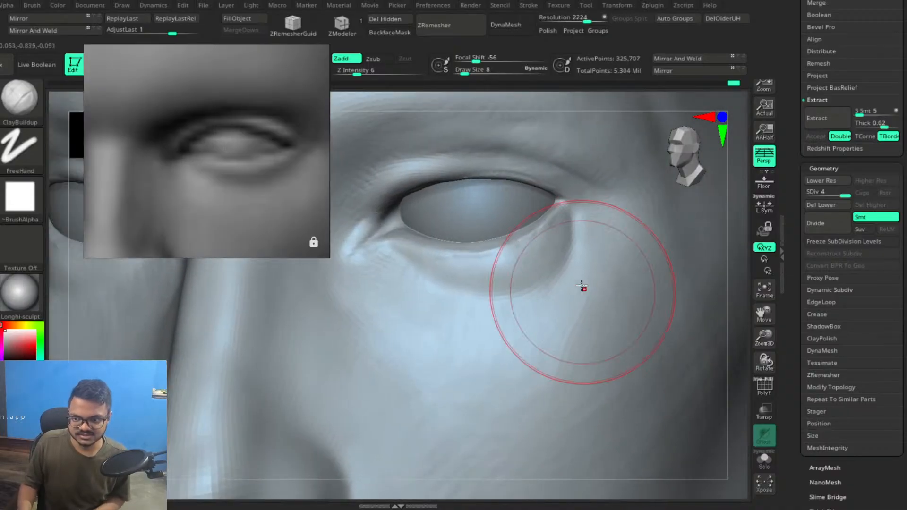
{"action": "mouse_move", "coordinate": [557, 260]}
{"action": "right_mouse_down"}
{"action": "mouse_move", "coordinate": [571, 261]}
{"action": "mouse_move", "coordinate": [551, 265]}
{"action": "right_mouse_up"}
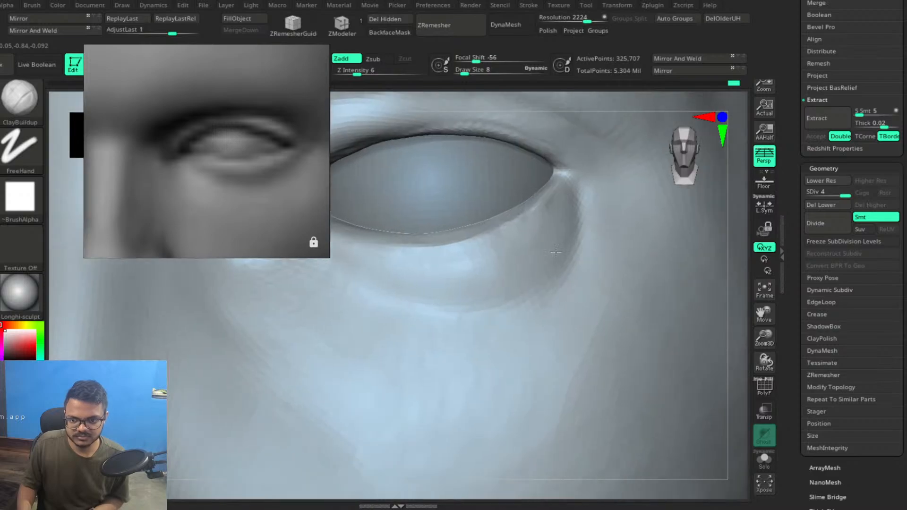
{"action": "key", "text": "bracketleft"}
{"action": "key", "text": "bracketleft"}
{"action": "key", "text": "bracketleft"}
{"action": "key", "text": "bracketleft"}
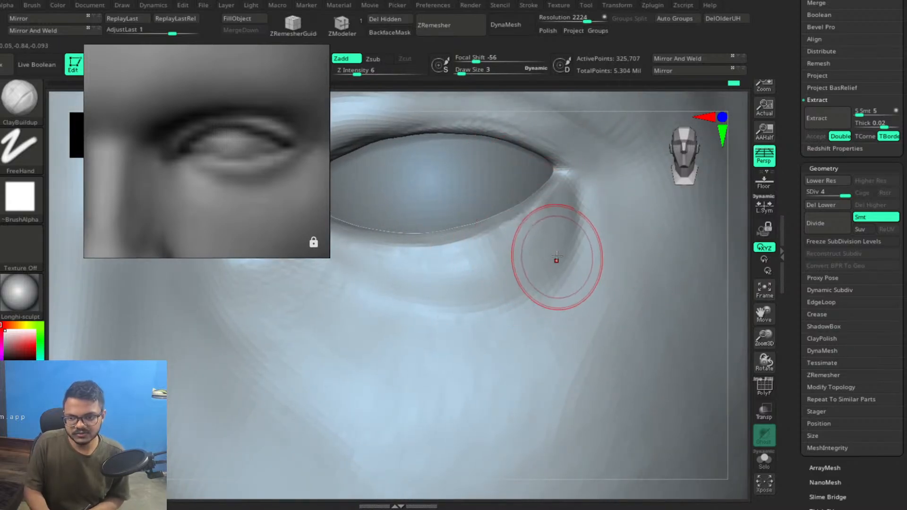
{"action": "mouse_move", "coordinate": [558, 320]}
{"action": "right_mouse_down", "text": "ctrl"}
{"action": "mouse_move", "coordinate": [557, 308]}
{"action": "mouse_move", "coordinate": [547, 308]}
{"action": "mouse_move", "coordinate": [572, 324]}
{"action": "right_mouse_up", "text": "ctrl"}
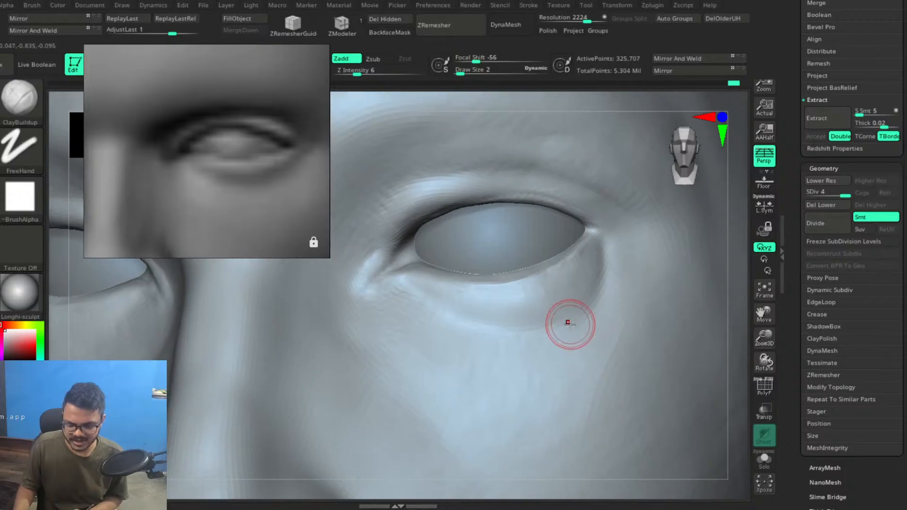
Carve the crease below the outer part of the lower eyelid with the DamStandard brush at draw size 3.
{"action": "key", "text": "b"}
{"action": "key", "text": "d"}
{"action": "key", "text": "s"}
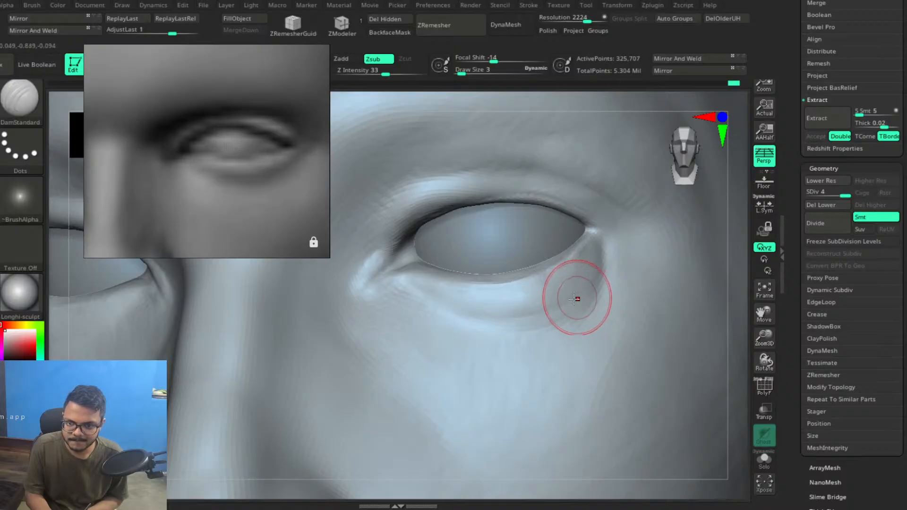
{"action": "left_click_drag", "start_coordinate": [546, 307], "coordinate": [541, 308]}
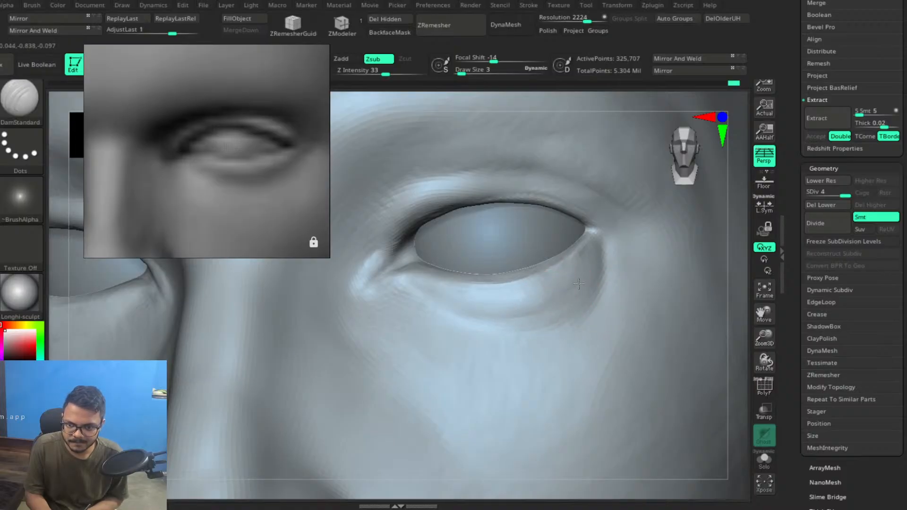
{"action": "mouse_move", "coordinate": [608, 247]}
{"action": "left_mouse_down"}
{"action": "mouse_move", "coordinate": [594, 276]}
{"action": "mouse_move", "coordinate": [571, 289]}
{"action": "left_mouse_up"}
{"action": "left_click_drag", "start_coordinate": [609, 250], "coordinate": [573, 287]}
{"action": "left_click_drag", "start_coordinate": [534, 310], "coordinate": [601, 267]}
{"action": "left_click_drag", "start_coordinate": [535, 312], "coordinate": [522, 312]}
Extend and deepen the crease beneath the lower eyelid from its outer part toward the inner eye corner.
{"action": "mouse_move", "coordinate": [568, 296]}
{"action": "left_mouse_down"}
{"action": "mouse_move", "coordinate": [462, 326]}
{"action": "mouse_move", "coordinate": [513, 316]}
{"action": "mouse_move", "coordinate": [431, 316]}
{"action": "mouse_move", "coordinate": [496, 317]}
{"action": "left_mouse_up"}
{"action": "left_click_drag", "start_coordinate": [425, 297], "coordinate": [498, 310]}
{"action": "left_click_drag", "start_coordinate": [440, 304], "coordinate": [535, 308]}
{"action": "left_click_drag", "start_coordinate": [459, 316], "coordinate": [461, 311]}
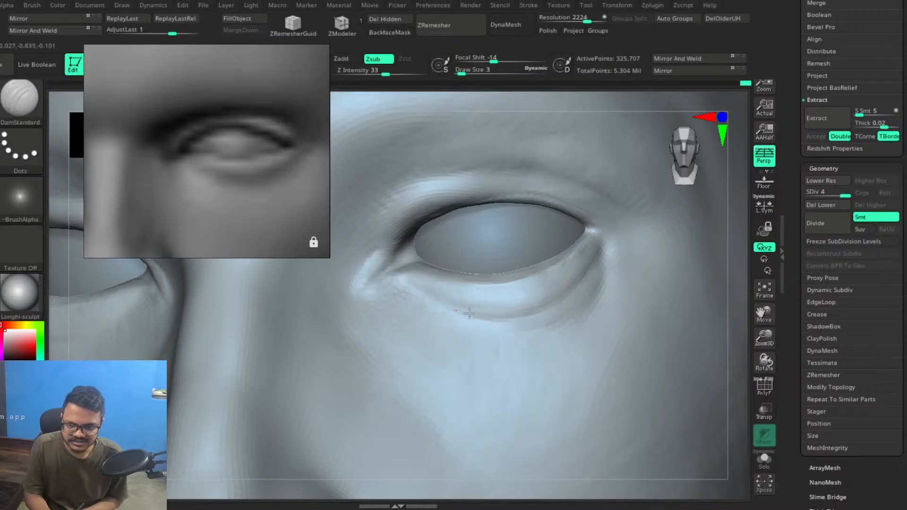
{"action": "left_click_drag", "start_coordinate": [571, 299], "coordinate": [486, 322]}
{"action": "left_click_drag", "start_coordinate": [487, 322], "coordinate": [585, 290]}
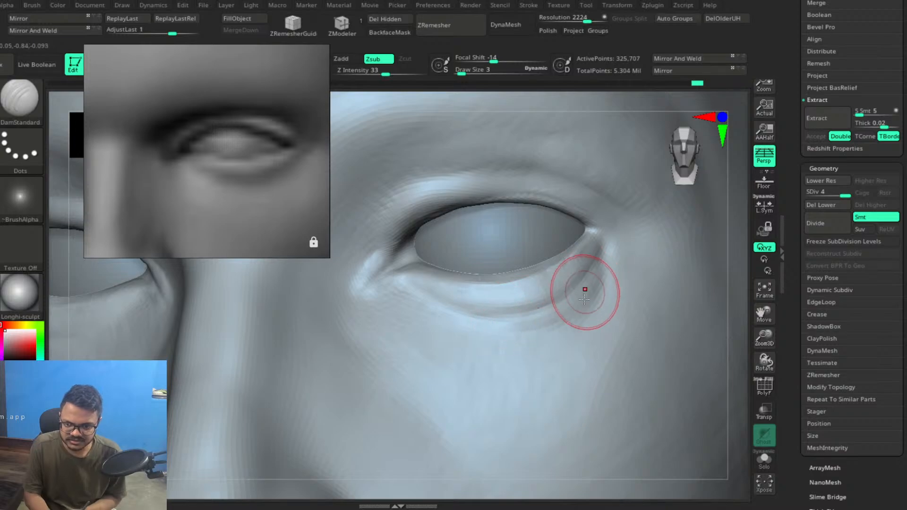
Check the eye on the whole head, and smooth the carved crease below the outer lower eyelid.
{"action": "key", "text": "f"}
{"action": "mouse_move", "coordinate": [585, 340]}
{"action": "left_mouse_down"}
{"action": "mouse_move", "coordinate": [601, 316]}
{"action": "mouse_move", "coordinate": [586, 326]}
{"action": "left_mouse_up"}
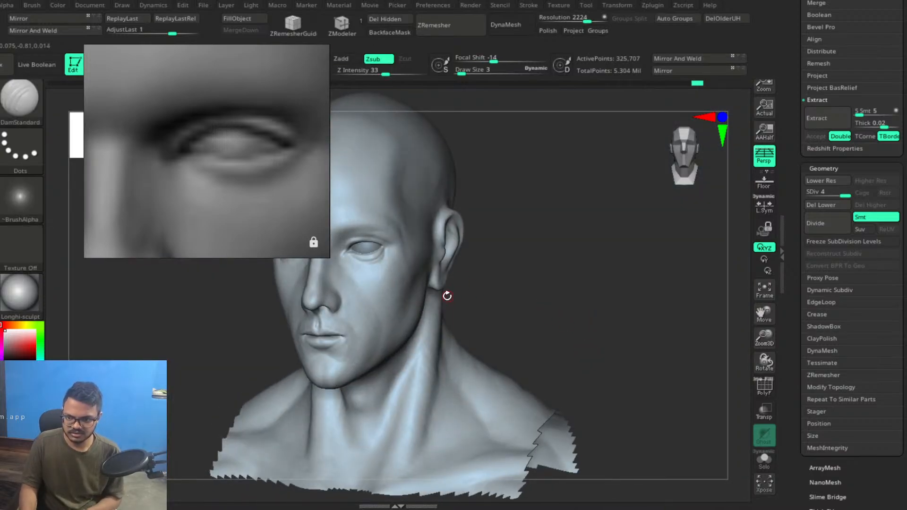
{"action": "left_click_drag", "start_coordinate": [494, 341], "coordinate": [548, 406], "text": "alt"}
{"action": "left_click_drag", "start_coordinate": [496, 377], "coordinate": [545, 385], "text": "alt"}
{"action": "right_click_drag", "start_coordinate": [545, 385], "coordinate": [591, 394]}
{"action": "right_click_drag", "start_coordinate": [566, 299], "coordinate": [609, 384], "text": "ctrl"}
{"action": "right_click_drag", "start_coordinate": [575, 291], "coordinate": [565, 294]}
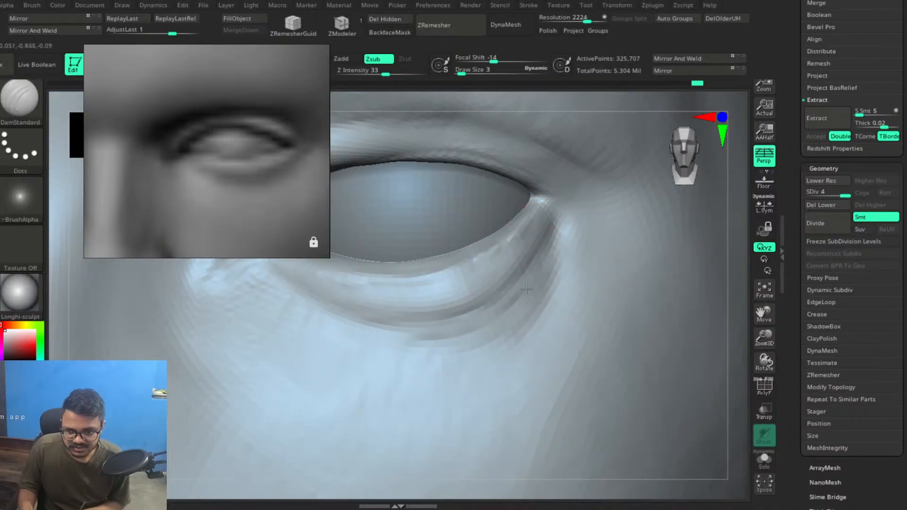
{"action": "key", "text": "shift"}
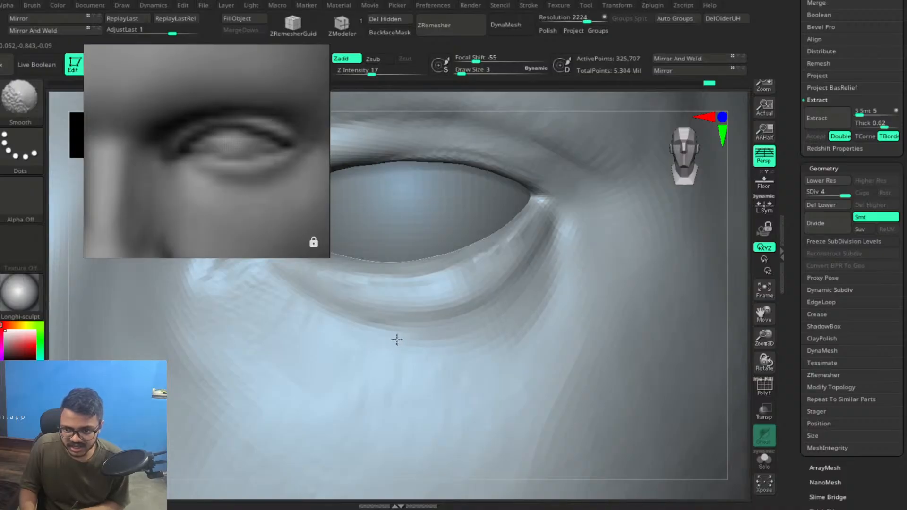
{"action": "left_click_drag", "start_coordinate": [567, 276], "coordinate": [570, 292], "text": "shift"}
Fill the area beside and below the outer eye corner with ClayBuildup at draw size 4.
{"action": "right_click_drag", "start_coordinate": [575, 320], "coordinate": [558, 292], "text": "ctrl"}
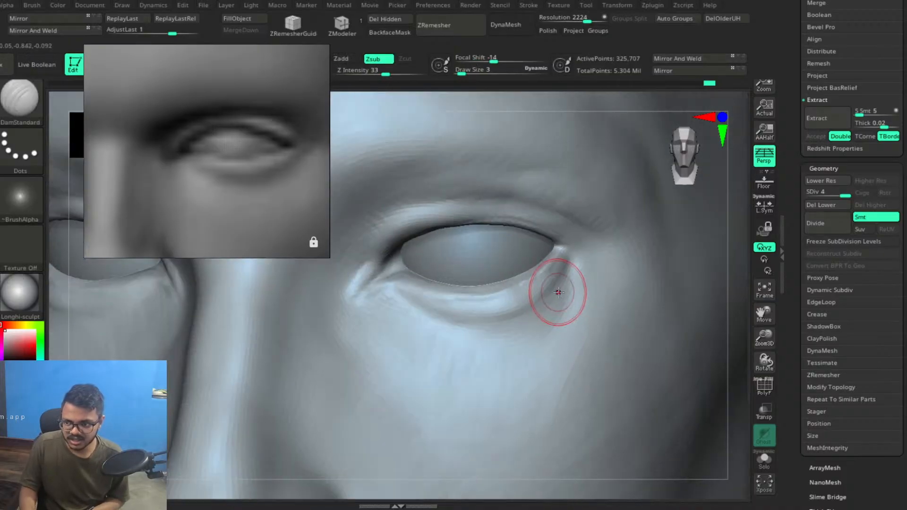
{"action": "key", "text": "b"}
{"action": "key", "text": "c"}
{"action": "key", "text": "b"}
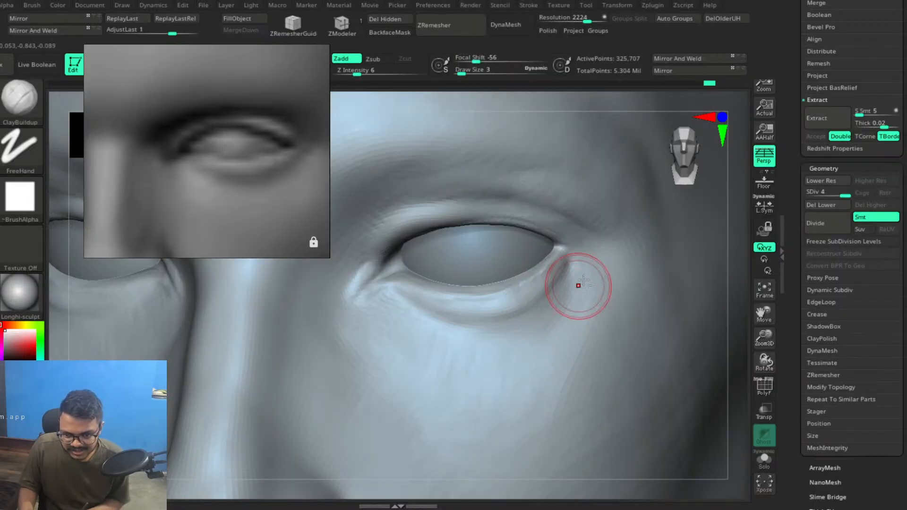
{"action": "key", "text": "]"}
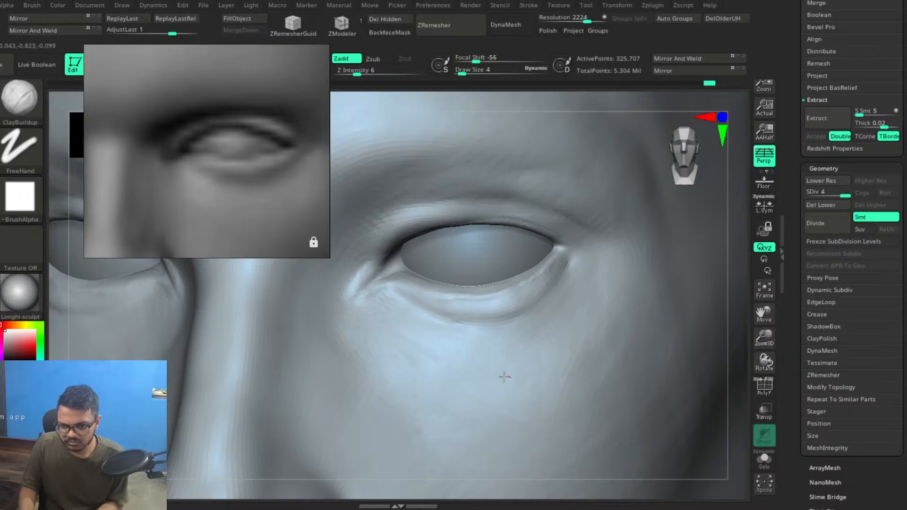
Cut the upper eyelid line past the outer eye corner with DamStandard at draw size 2.
{"action": "right_click_drag", "start_coordinate": [594, 391], "coordinate": [516, 293], "text": "ctrl"}
{"action": "right_click_drag", "start_coordinate": [594, 351], "coordinate": [536, 318], "text": "alt"}
{"action": "mouse_move", "coordinate": [492, 297]}
{"action": "right_mouse_down", "text": "alt"}
{"action": "mouse_move", "coordinate": [543, 329]}
{"action": "mouse_move", "coordinate": [563, 306]}
{"action": "mouse_move", "coordinate": [548, 333]}
{"action": "mouse_move", "coordinate": [552, 289]}
{"action": "mouse_move", "coordinate": [566, 308]}
{"action": "mouse_move", "coordinate": [570, 270]}
{"action": "mouse_move", "coordinate": [574, 284]}
{"action": "mouse_move", "coordinate": [565, 273]}
{"action": "mouse_move", "coordinate": [557, 290]}
{"action": "right_mouse_up", "text": "alt"}
{"action": "key", "text": "b"}
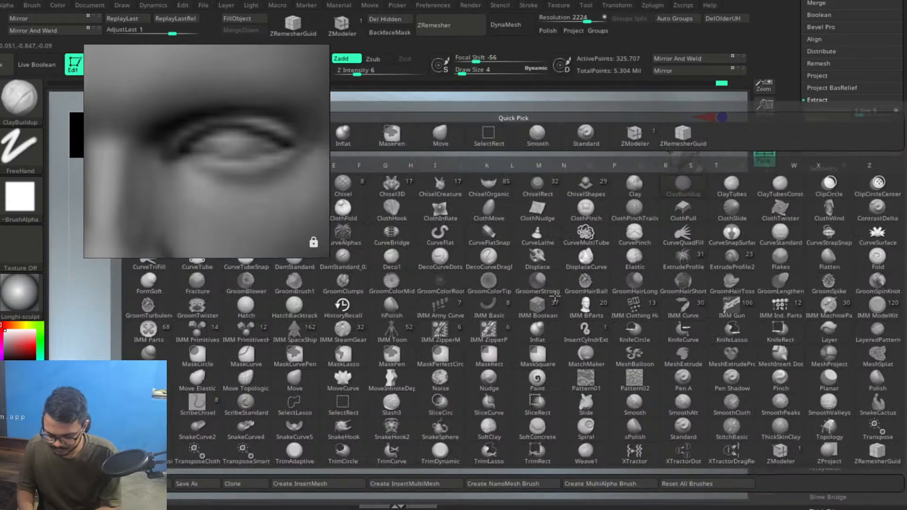
{"action": "key", "text": "d"}
{"action": "key", "text": "s"}
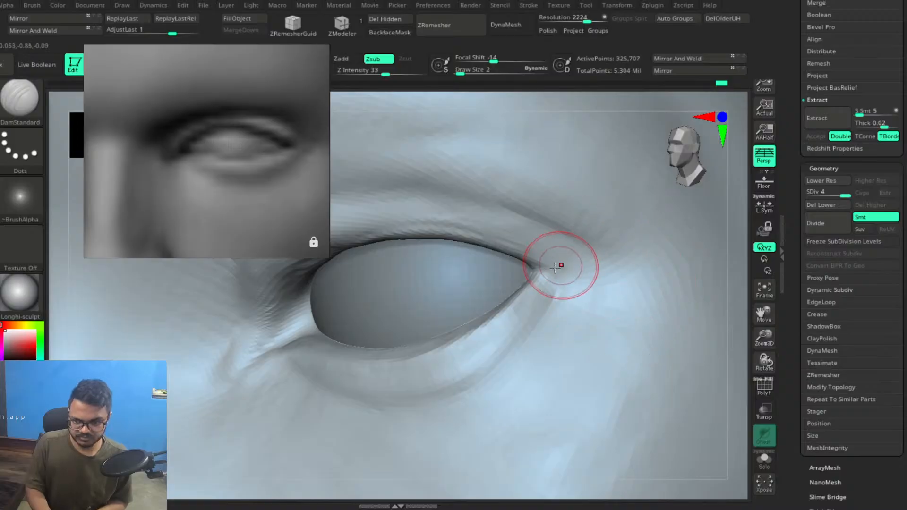
{"action": "mouse_move", "coordinate": [577, 263]}
{"action": "right_mouse_down"}
{"action": "mouse_move", "coordinate": [587, 288]}
{"action": "mouse_move", "coordinate": [626, 302]}
{"action": "right_mouse_up"}
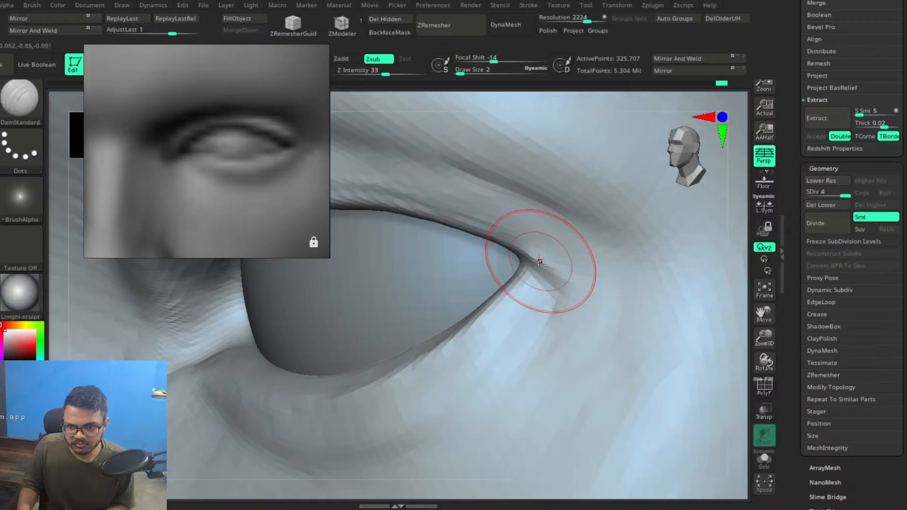
Build up the skin around the outer eye corner with ClayBuildup at draw size 1.
{"action": "mouse_move", "coordinate": [543, 314]}
{"action": "right_mouse_down"}
{"action": "mouse_move", "coordinate": [553, 287]}
{"action": "mouse_move", "coordinate": [551, 302]}
{"action": "mouse_move", "coordinate": [565, 282]}
{"action": "mouse_move", "coordinate": [551, 273]}
{"action": "right_mouse_up"}
{"action": "key", "text": "b"}
{"action": "key", "text": "c"}
{"action": "key", "text": "b"}
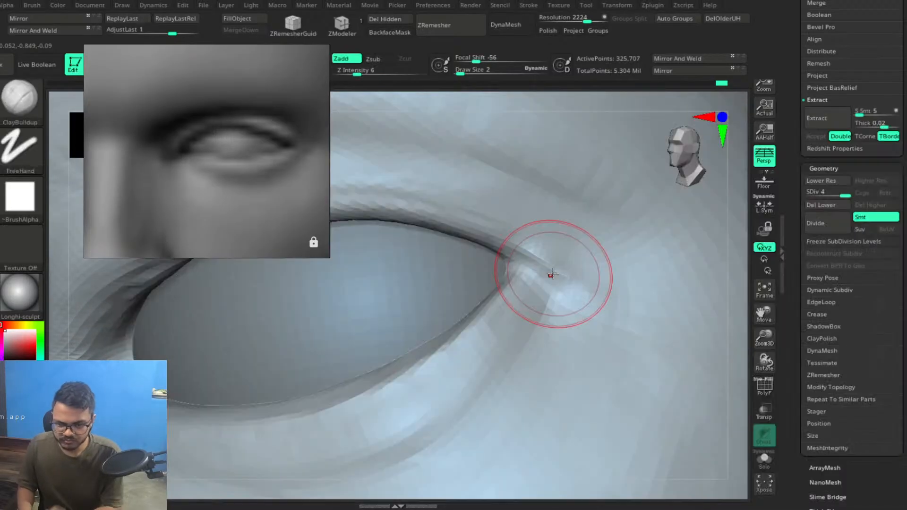
{"action": "key", "text": "["}
{"action": "left_click_drag", "start_coordinate": [602, 286], "coordinate": [567, 283]}
{"action": "mouse_move", "coordinate": [582, 248]}
{"action": "right_mouse_down"}
{"action": "mouse_move", "coordinate": [578, 261]}
{"action": "mouse_move", "coordinate": [538, 234]}
{"action": "right_mouse_up"}
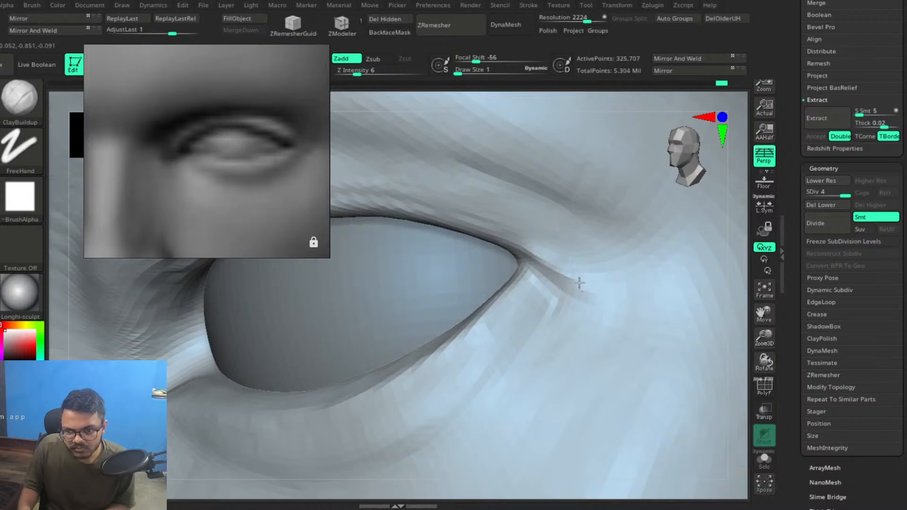
Fill the skin just above the outer eye corner and refine the lower eyelid with ClayBuildup at draw size 1.
{"action": "left_click_drag", "start_coordinate": [539, 242], "coordinate": [571, 269]}
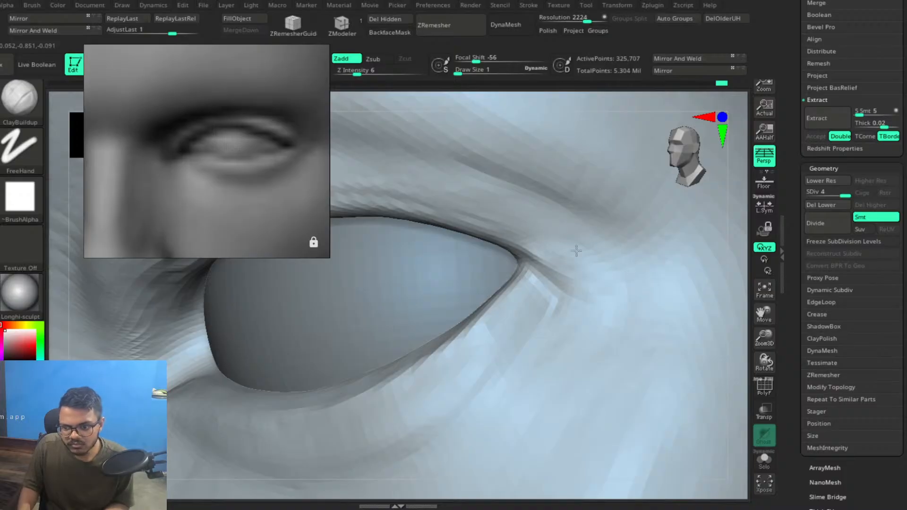
{"action": "mouse_move", "coordinate": [476, 331]}
{"action": "right_mouse_down"}
{"action": "mouse_move", "coordinate": [470, 365]}
{"action": "mouse_move", "coordinate": [607, 208]}
{"action": "right_mouse_up"}
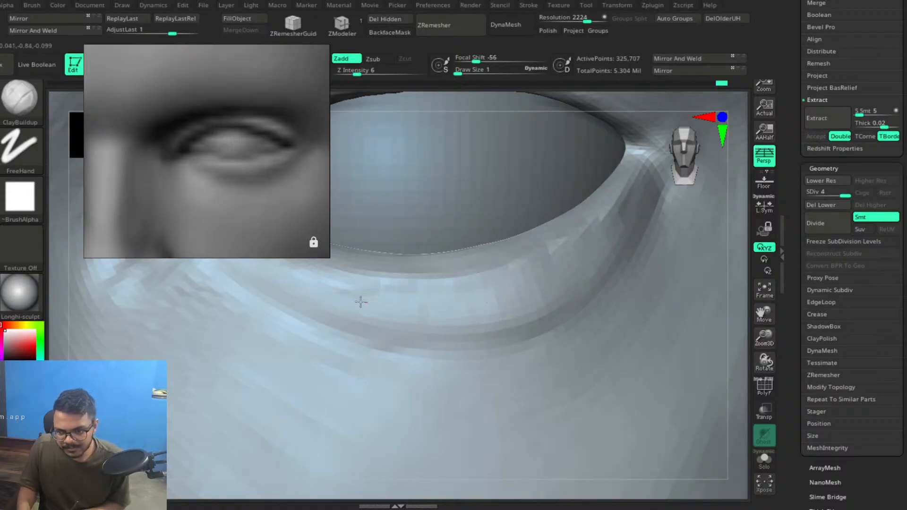
{"action": "right_click_drag", "start_coordinate": [461, 300], "coordinate": [546, 313]}
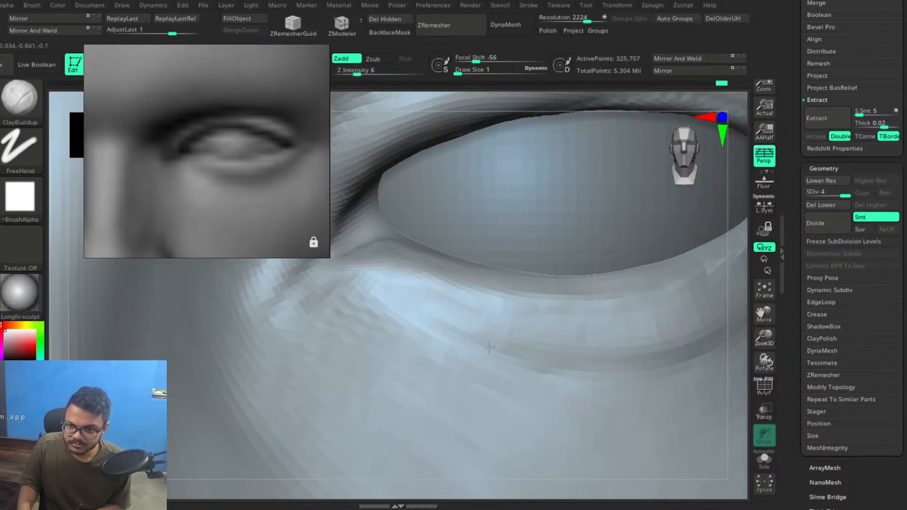
{"action": "mouse_move", "coordinate": [464, 323]}
{"action": "right_mouse_down"}
{"action": "mouse_move", "coordinate": [472, 312]}
{"action": "mouse_move", "coordinate": [462, 300]}
{"action": "right_mouse_up"}
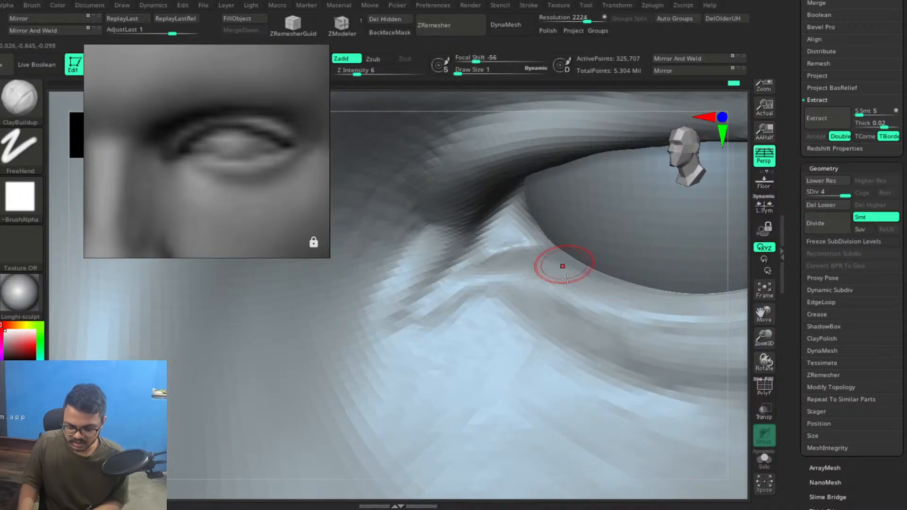
Build up the fold beside the inner eye corner, along the side of the nose, with ClayBuildup at draw size 1.
{"action": "mouse_move", "coordinate": [603, 347]}
{"action": "right_mouse_down", "text": "ctrl"}
{"action": "mouse_move", "coordinate": [558, 331]}
{"action": "mouse_move", "coordinate": [593, 326]}
{"action": "mouse_move", "coordinate": [569, 334]}
{"action": "mouse_move", "coordinate": [563, 323]}
{"action": "mouse_move", "coordinate": [570, 352]}
{"action": "right_mouse_up", "text": "ctrl"}
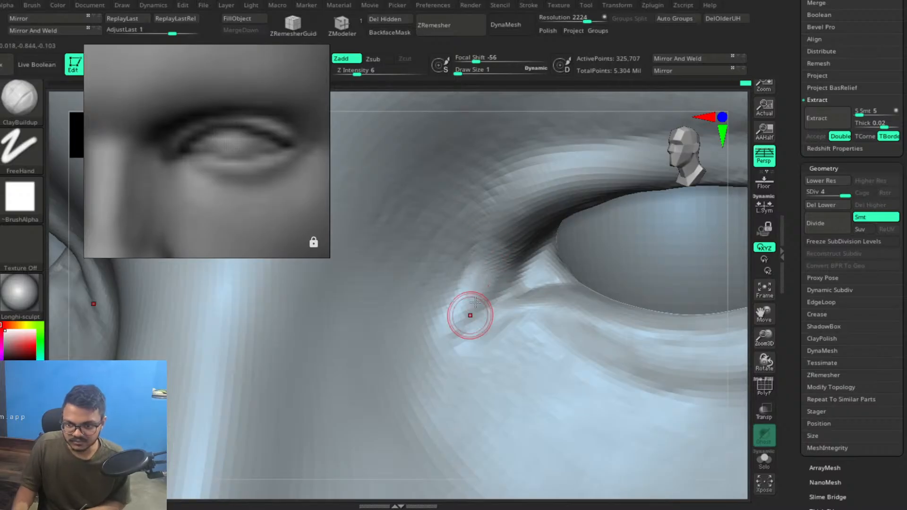
{"action": "mouse_move", "coordinate": [465, 340]}
{"action": "left_mouse_down"}
{"action": "mouse_move", "coordinate": [476, 303]}
{"action": "mouse_move", "coordinate": [457, 314]}
{"action": "mouse_move", "coordinate": [475, 256]}
{"action": "left_mouse_up"}
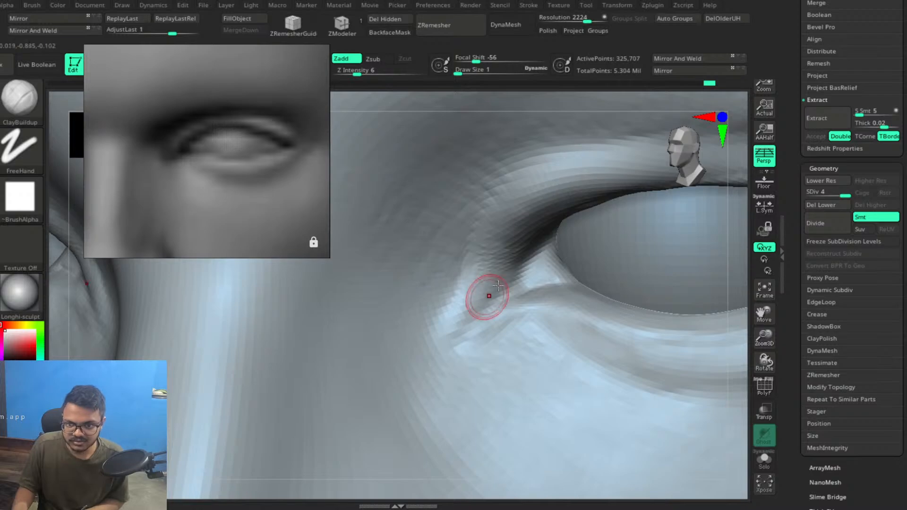
{"action": "mouse_move", "coordinate": [586, 241]}
{"action": "right_mouse_down", "text": "alt"}
{"action": "mouse_move", "coordinate": [522, 285]}
{"action": "mouse_move", "coordinate": [537, 270]}
{"action": "mouse_move", "coordinate": [387, 263]}
{"action": "right_mouse_up", "text": "alt"}
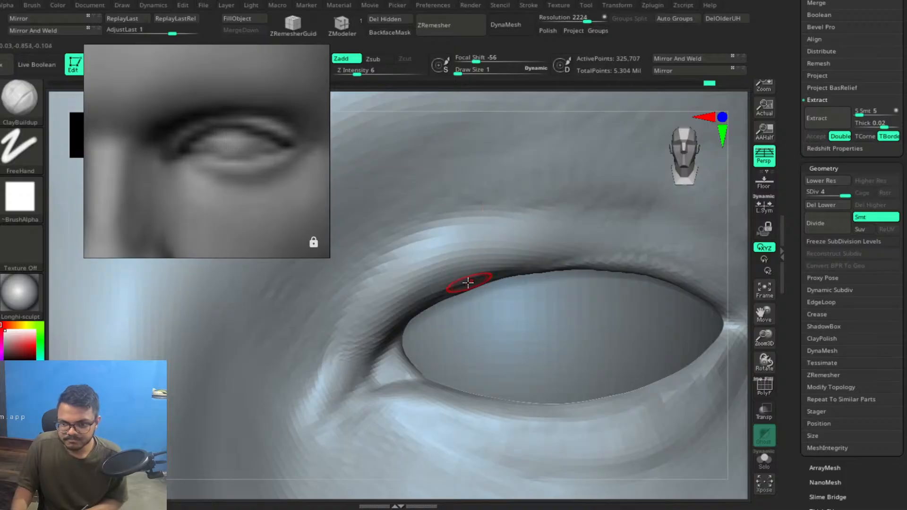
Build up the upper eyelid and its fold with ClayBuildup, using draw sizes 1 and 2.
{"action": "key", "text": "bracketright"}
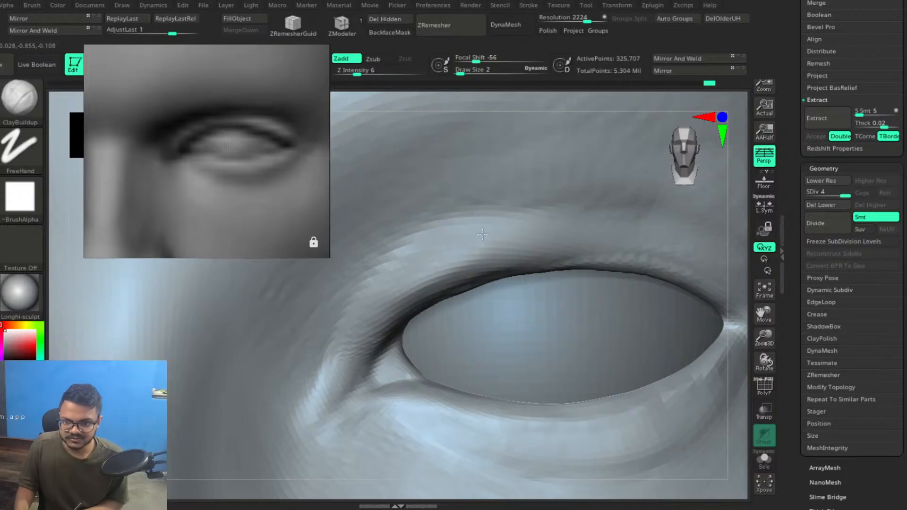
{"action": "right_click_drag", "start_coordinate": [517, 270], "coordinate": [484, 273], "text": "alt"}
{"action": "key", "text": "bracketleft"}
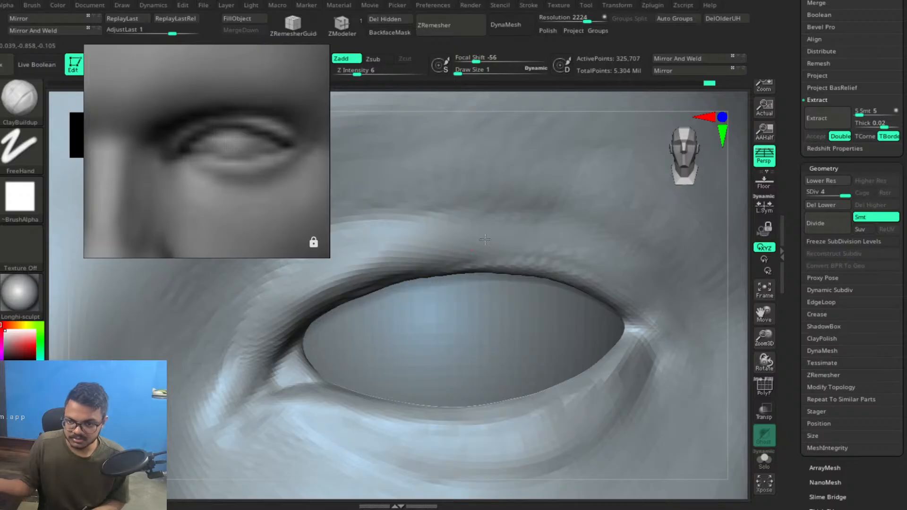
{"action": "key", "text": "bracketright"}
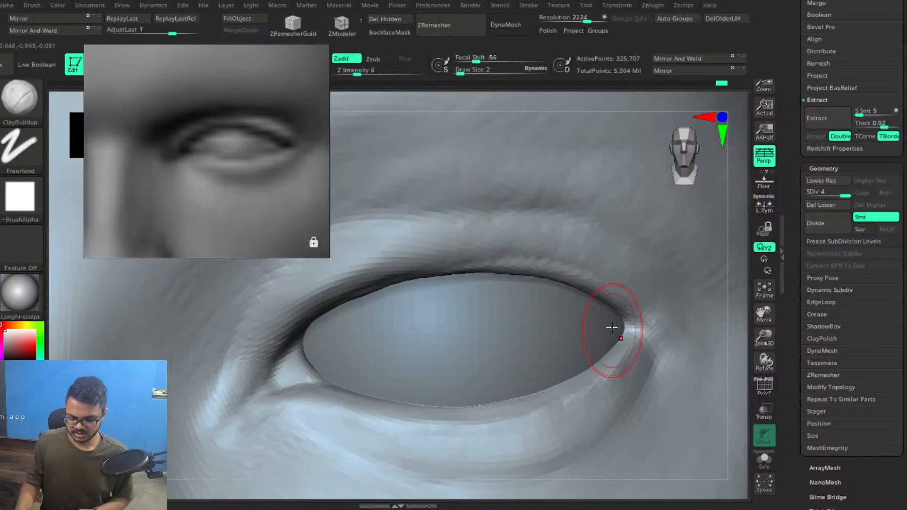
{"action": "right_click_drag", "start_coordinate": [586, 273], "coordinate": [575, 267], "text": "alt"}
{"action": "mouse_move", "coordinate": [641, 258]}
{"action": "right_mouse_down"}
{"action": "mouse_move", "coordinate": [585, 266]}
{"action": "mouse_move", "coordinate": [577, 246]}
{"action": "right_mouse_up"}
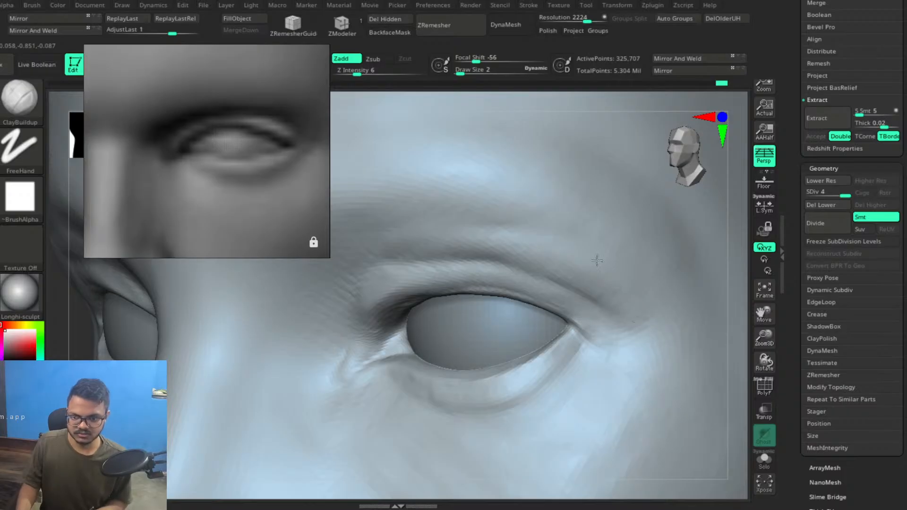
Refine the upper eyelid's rim and inner portion with ClayBuildup at draw size 2, working from the front and from below.
{"action": "right_click_drag", "start_coordinate": [490, 270], "coordinate": [600, 307], "text": "shift"}
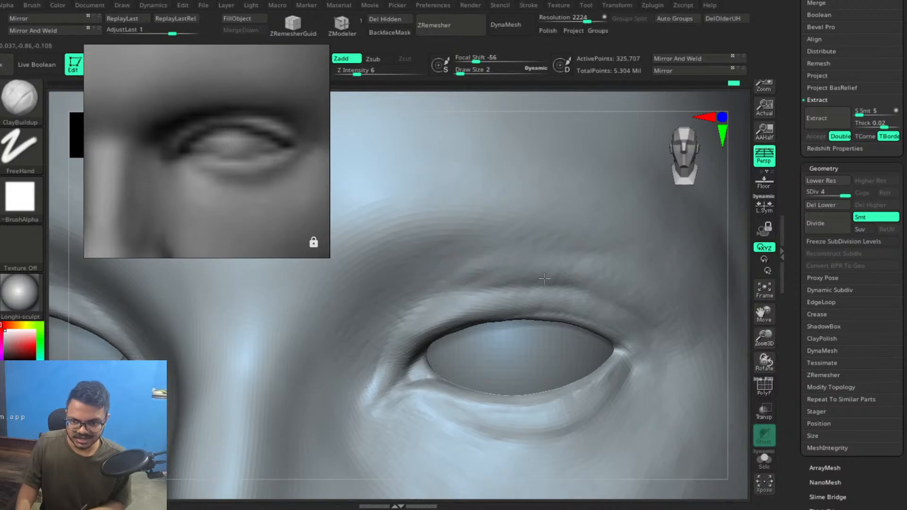
{"action": "mouse_move", "coordinate": [617, 359]}
{"action": "right_mouse_down"}
{"action": "mouse_move", "coordinate": [581, 318]}
{"action": "mouse_move", "coordinate": [588, 322]}
{"action": "mouse_move", "coordinate": [577, 338]}
{"action": "mouse_move", "coordinate": [588, 352]}
{"action": "mouse_move", "coordinate": [541, 314]}
{"action": "mouse_move", "coordinate": [587, 316]}
{"action": "mouse_move", "coordinate": [580, 274]}
{"action": "mouse_move", "coordinate": [542, 266]}
{"action": "right_mouse_up"}
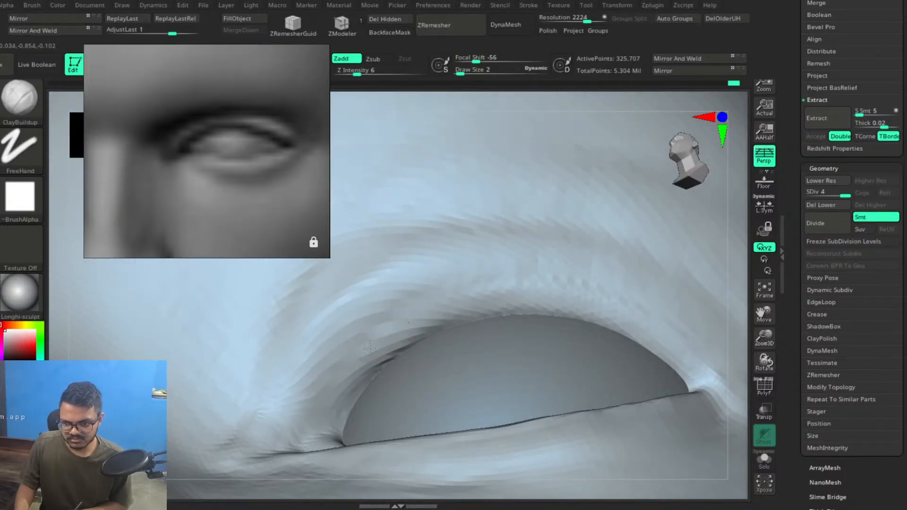
{"action": "right_click_drag", "start_coordinate": [413, 310], "coordinate": [371, 293]}
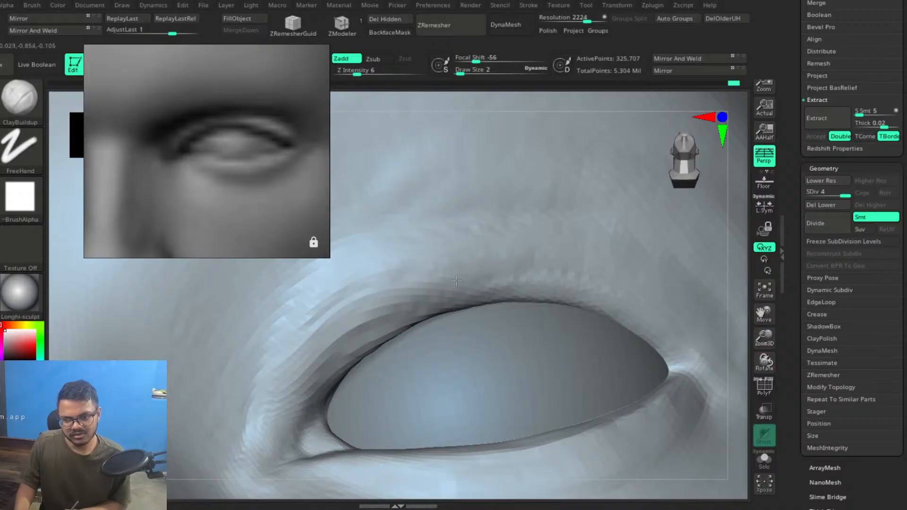
{"action": "mouse_move", "coordinate": [513, 312]}
{"action": "right_mouse_down", "text": "alt"}
{"action": "mouse_move", "coordinate": [522, 319]}
{"action": "mouse_move", "coordinate": [525, 291]}
{"action": "mouse_move", "coordinate": [542, 273]}
{"action": "mouse_move", "coordinate": [551, 333]}
{"action": "mouse_move", "coordinate": [537, 355]}
{"action": "mouse_move", "coordinate": [537, 327]}
{"action": "mouse_move", "coordinate": [547, 360]}
{"action": "right_mouse_up", "text": "alt"}
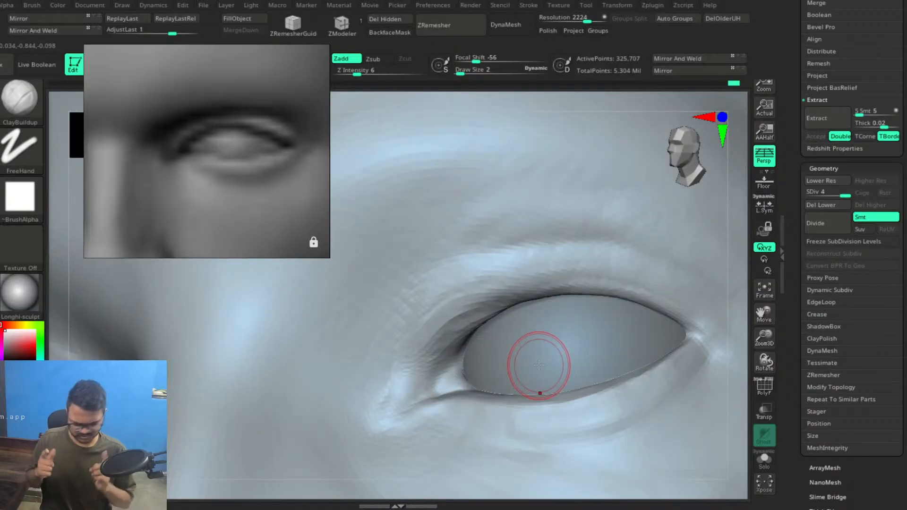
Cut the upper eyelid line into the inner eye corner with DamStandard at draw size 2.
{"action": "key", "text": "b"}
{"action": "key", "text": "d"}
{"action": "key", "text": "s"}
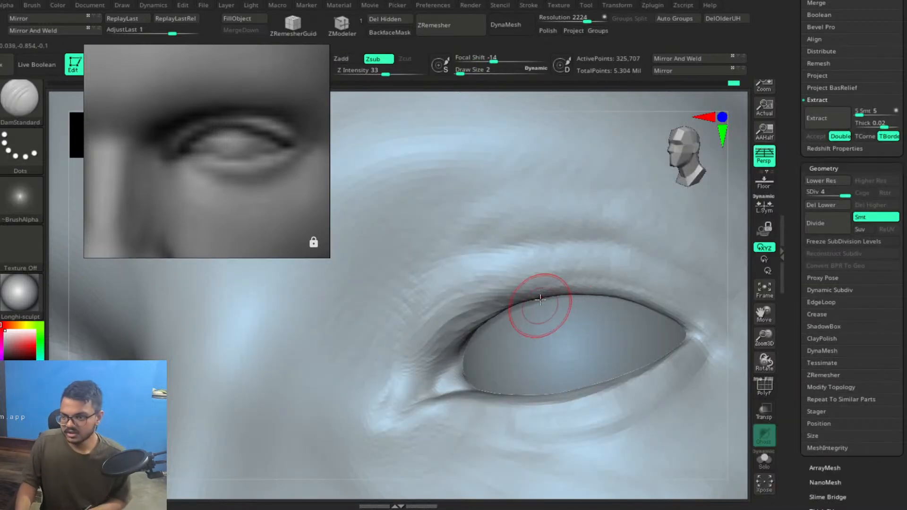
{"action": "mouse_move", "coordinate": [526, 348]}
{"action": "right_mouse_down"}
{"action": "mouse_move", "coordinate": [546, 354]}
{"action": "mouse_move", "coordinate": [566, 387]}
{"action": "mouse_move", "coordinate": [566, 301]}
{"action": "mouse_move", "coordinate": [501, 248]}
{"action": "right_mouse_up"}
{"action": "right_click_drag", "start_coordinate": [582, 301], "coordinate": [556, 271], "text": "alt"}
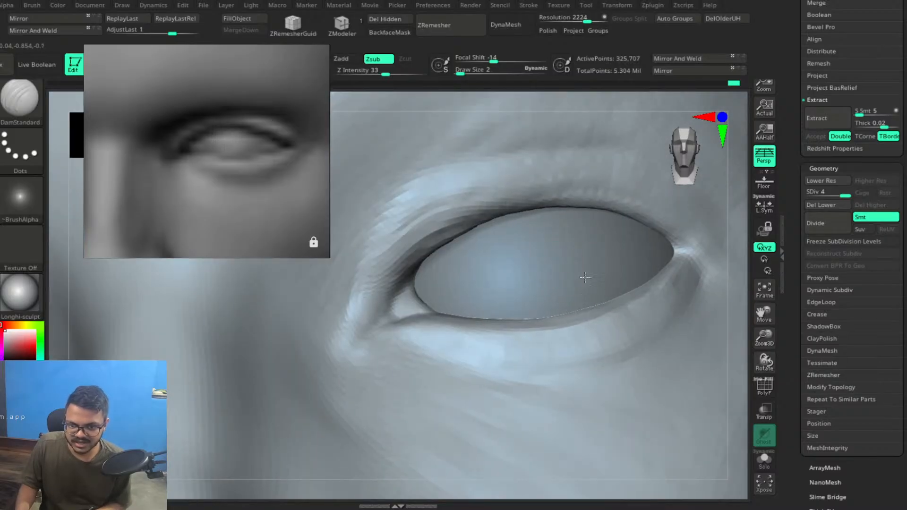
{"action": "right_click_drag", "start_coordinate": [544, 241], "coordinate": [567, 268], "text": "alt"}
{"action": "right_click_drag", "start_coordinate": [486, 308], "coordinate": [487, 289]}
{"action": "left_click_drag", "start_coordinate": [430, 304], "coordinate": [387, 344]}
{"action": "left_click_drag", "start_coordinate": [424, 302], "coordinate": [415, 315]}
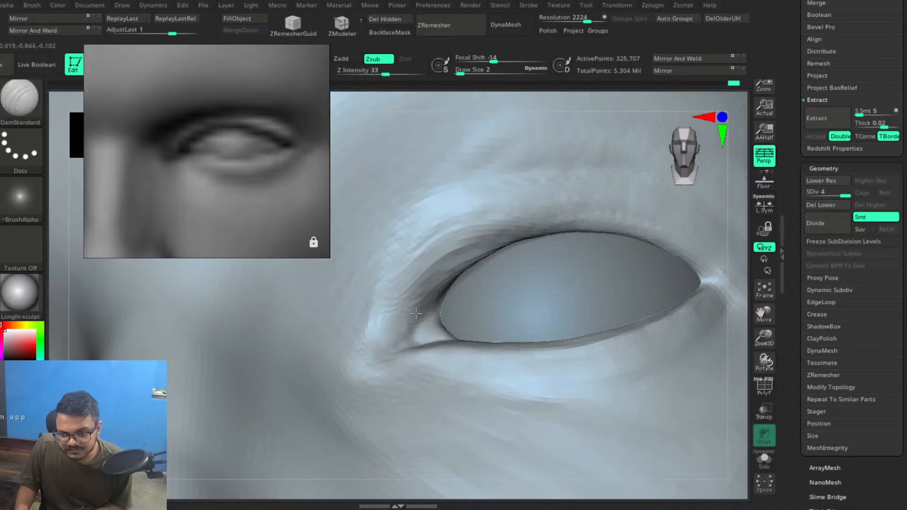
Sharpen the upper eyelid's edge along the eyeball with DamStandard strokes from the inner part to the outer corner.
{"action": "mouse_move", "coordinate": [462, 256]}
{"action": "left_mouse_down"}
{"action": "mouse_move", "coordinate": [456, 261]}
{"action": "mouse_move", "coordinate": [546, 221]}
{"action": "left_mouse_up"}
{"action": "left_click_drag", "start_coordinate": [509, 233], "coordinate": [518, 230]}
{"action": "left_click_drag", "start_coordinate": [588, 217], "coordinate": [617, 220]}
{"action": "left_click_drag", "start_coordinate": [687, 248], "coordinate": [692, 254]}
Deepen the outer half of the upper eyelid line down to the outer eye corner with DamStandard.
{"action": "right_click_drag", "start_coordinate": [682, 272], "coordinate": [602, 255], "text": "alt"}
{"action": "left_click_drag", "start_coordinate": [585, 217], "coordinate": [646, 263]}
{"action": "left_click_drag", "start_coordinate": [596, 220], "coordinate": [659, 277]}
{"action": "mouse_move", "coordinate": [614, 236]}
{"action": "left_mouse_down"}
{"action": "mouse_move", "coordinate": [673, 289]}
{"action": "mouse_move", "coordinate": [663, 285]}
{"action": "left_mouse_up"}
{"action": "left_click_drag", "start_coordinate": [648, 264], "coordinate": [676, 293]}
{"action": "right_click_drag", "start_coordinate": [446, 274], "coordinate": [523, 290], "text": "alt"}
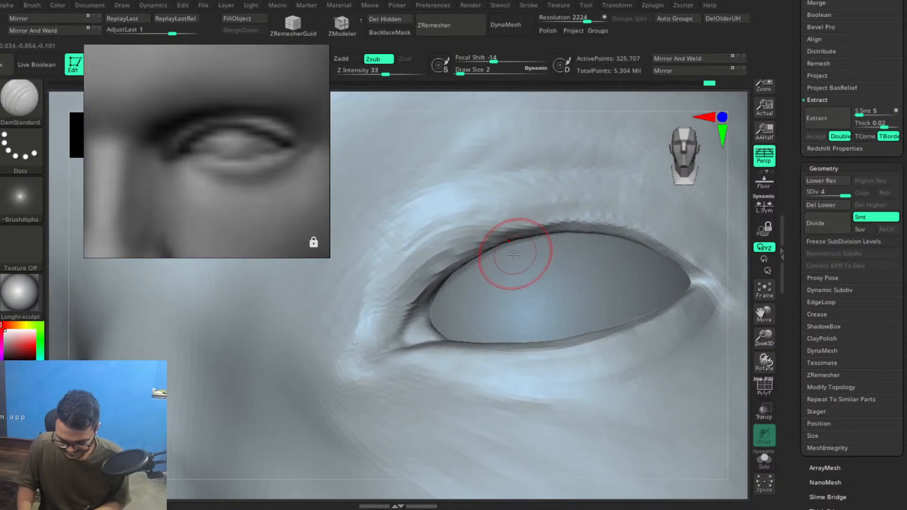
Flatten the inner part of the upper eyelid with TrimDynamic, raising the draw size to 3.
{"action": "key", "text": "b"}
{"action": "key", "text": "t"}
{"action": "key", "text": "d"}
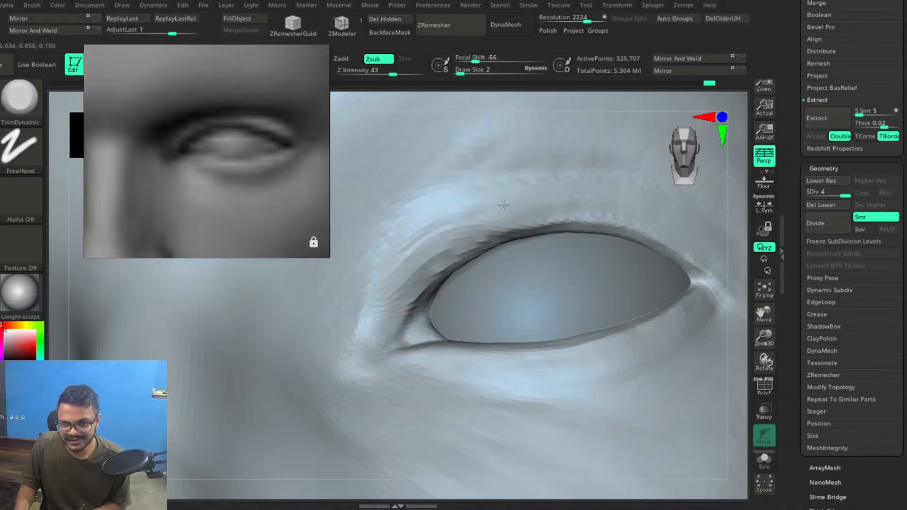
{"action": "key", "text": "]"}
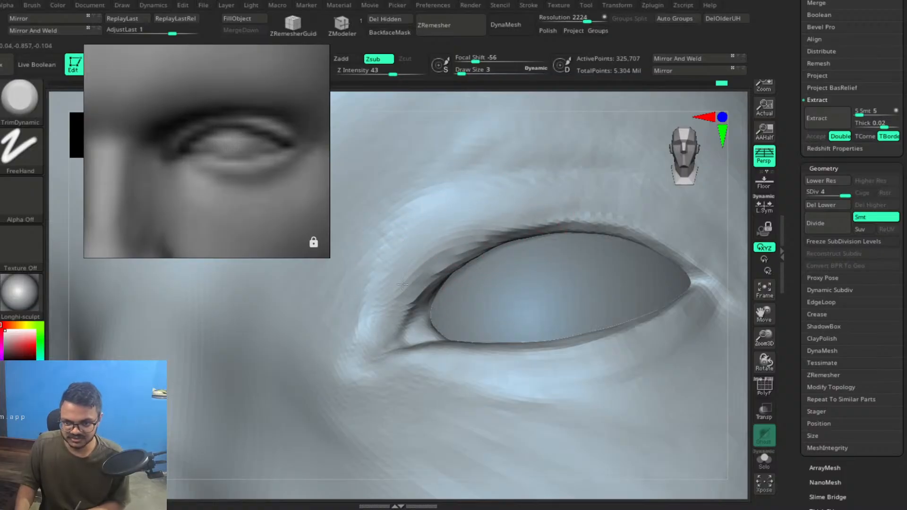
{"action": "right_click_drag", "start_coordinate": [591, 307], "coordinate": [563, 234]}
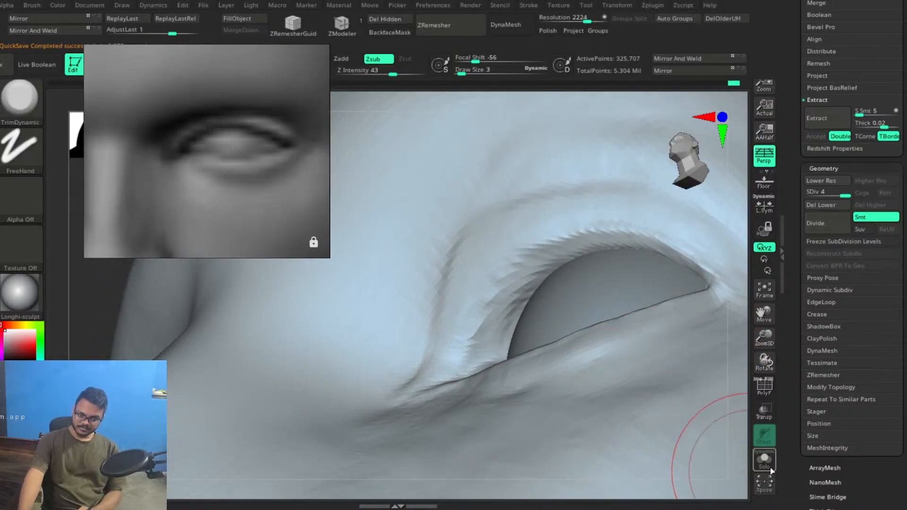
Isolate the head mesh and flatten the underside of the upper eyelid toward the inner eye corner with TrimDynamic.
{"action": "left_click", "coordinate": [764, 466]}
{"action": "mouse_move", "coordinate": [565, 274]}
{"action": "right_mouse_down", "text": "ctrl"}
{"action": "mouse_move", "coordinate": [561, 238]}
{"action": "mouse_move", "coordinate": [544, 251]}
{"action": "right_mouse_up", "text": "ctrl"}
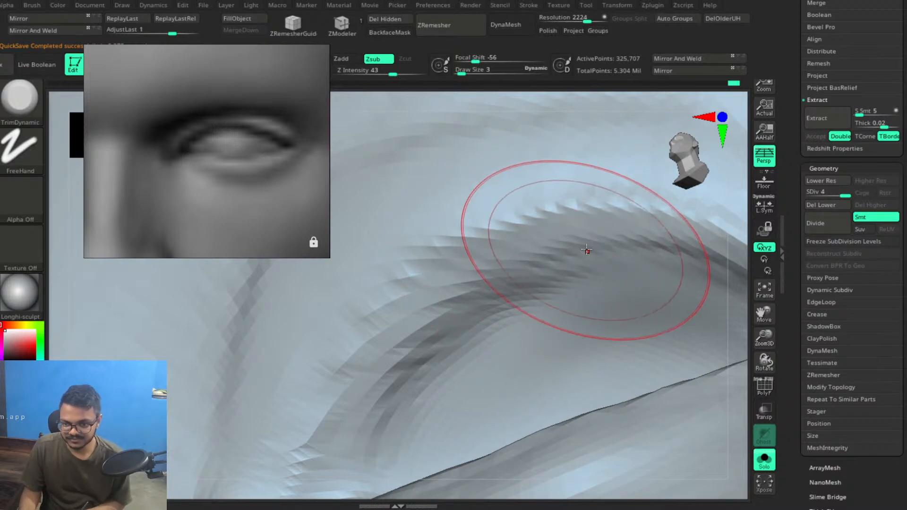
{"action": "left_click_drag", "start_coordinate": [460, 326], "coordinate": [423, 366]}
{"action": "mouse_move", "coordinate": [548, 277]}
{"action": "left_mouse_down"}
{"action": "mouse_move", "coordinate": [450, 297]}
{"action": "mouse_move", "coordinate": [417, 364]}
{"action": "left_mouse_up"}
{"action": "mouse_move", "coordinate": [504, 289]}
{"action": "left_mouse_down"}
{"action": "mouse_move", "coordinate": [417, 334]}
{"action": "mouse_move", "coordinate": [393, 366]}
{"action": "left_mouse_up"}
{"action": "left_click_drag", "start_coordinate": [442, 357], "coordinate": [402, 412]}
{"action": "right_click_drag", "start_coordinate": [500, 348], "coordinate": [557, 288]}
Flatten the middle and outer stretches of the upper eyelid's underside with TrimDynamic at draw size 3.
{"action": "left_click_drag", "start_coordinate": [557, 248], "coordinate": [465, 294]}
{"action": "right_click_drag", "start_coordinate": [532, 271], "coordinate": [449, 312], "text": "alt"}
{"action": "mouse_move", "coordinate": [504, 312]}
{"action": "left_mouse_down"}
{"action": "mouse_move", "coordinate": [432, 333]}
{"action": "mouse_move", "coordinate": [461, 329]}
{"action": "mouse_move", "coordinate": [442, 336]}
{"action": "left_mouse_up"}
{"action": "left_click_drag", "start_coordinate": [569, 297], "coordinate": [519, 310]}
{"action": "left_click_drag", "start_coordinate": [629, 312], "coordinate": [596, 298]}
{"action": "mouse_move", "coordinate": [513, 338]}
{"action": "left_mouse_down"}
{"action": "mouse_move", "coordinate": [477, 349]}
{"action": "mouse_move", "coordinate": [418, 402]}
{"action": "left_mouse_up"}
{"action": "mouse_move", "coordinate": [540, 305]}
{"action": "right_mouse_down", "text": "ctrl"}
{"action": "mouse_move", "coordinate": [472, 296]}
{"action": "mouse_move", "coordinate": [421, 269]}
{"action": "right_mouse_up", "text": "ctrl"}
{"action": "mouse_move", "coordinate": [548, 284]}
{"action": "right_mouse_down"}
{"action": "mouse_move", "coordinate": [544, 321]}
{"action": "mouse_move", "coordinate": [516, 334]}
{"action": "mouse_move", "coordinate": [517, 322]}
{"action": "mouse_move", "coordinate": [540, 341]}
{"action": "mouse_move", "coordinate": [613, 437]}
{"action": "right_mouse_up"}
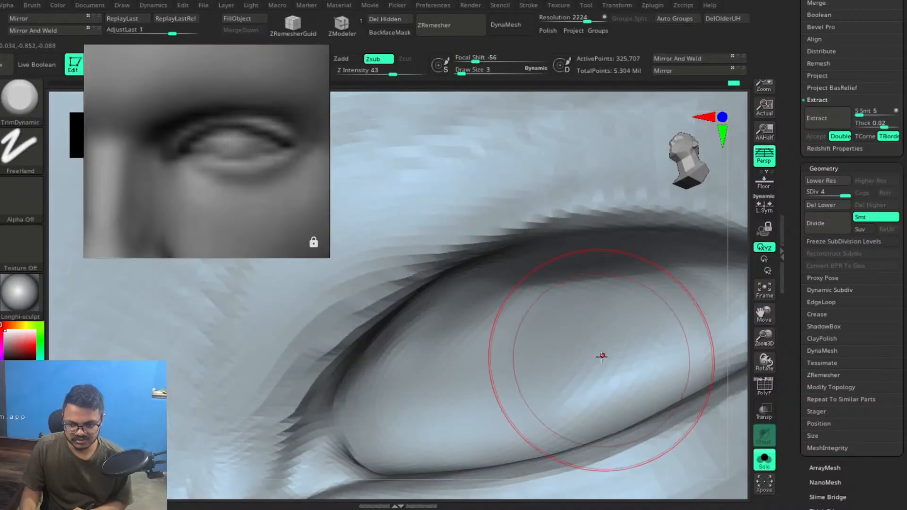
Smooth the uneven socket surface inside the outer eye corner at draw size 1.
{"action": "mouse_move", "coordinate": [601, 355]}
{"action": "right_mouse_down", "text": "ctrl"}
{"action": "mouse_move", "coordinate": [537, 354]}
{"action": "mouse_move", "coordinate": [522, 367]}
{"action": "mouse_move", "coordinate": [552, 357]}
{"action": "right_mouse_up", "text": "ctrl"}
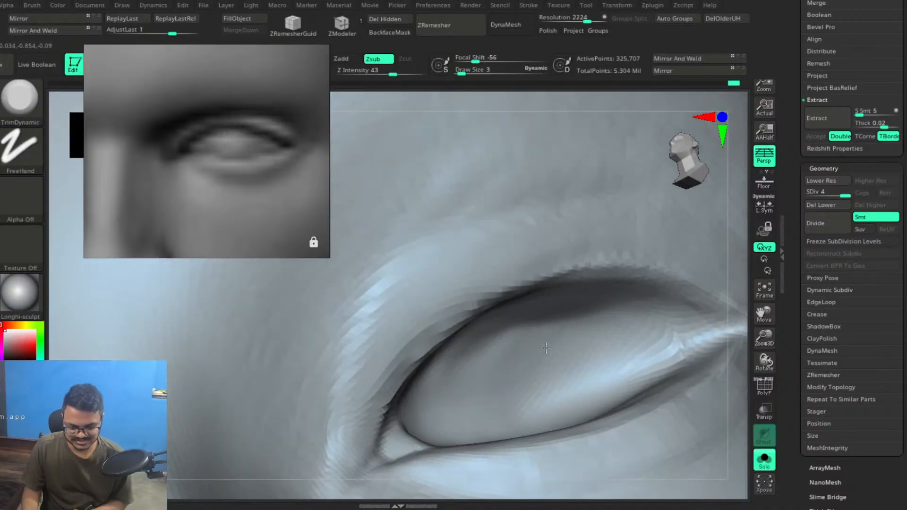
{"action": "key", "text": "["}
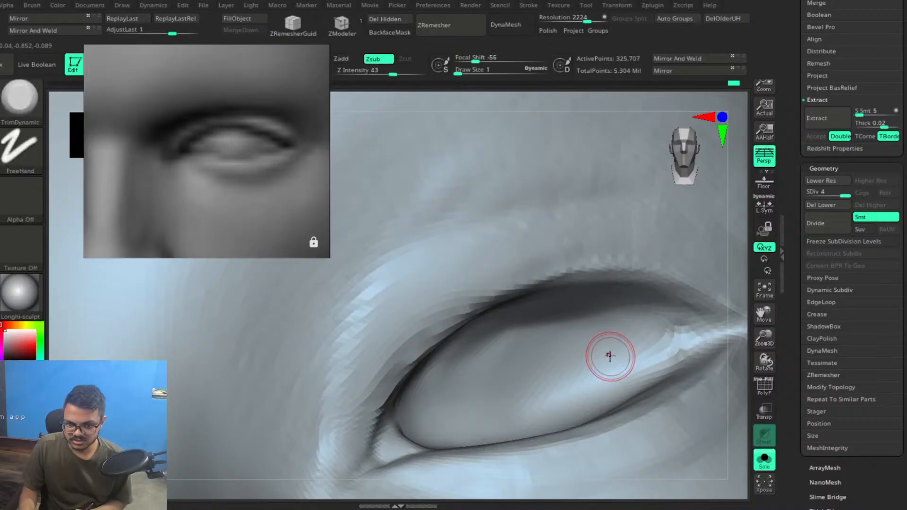
{"action": "key", "text": "space"}
{"action": "left_click_drag", "start_coordinate": [661, 361], "coordinate": [666, 362]}
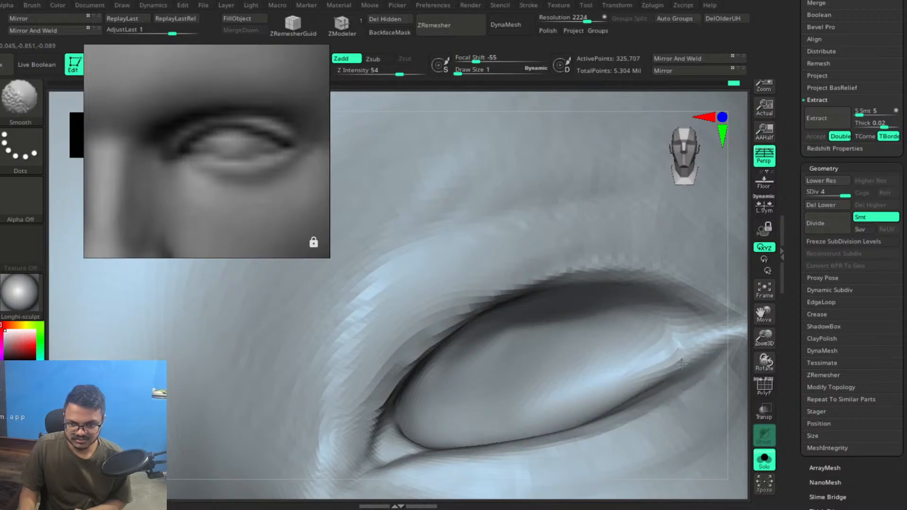
{"action": "right_click_drag", "start_coordinate": [633, 374], "coordinate": [616, 348]}
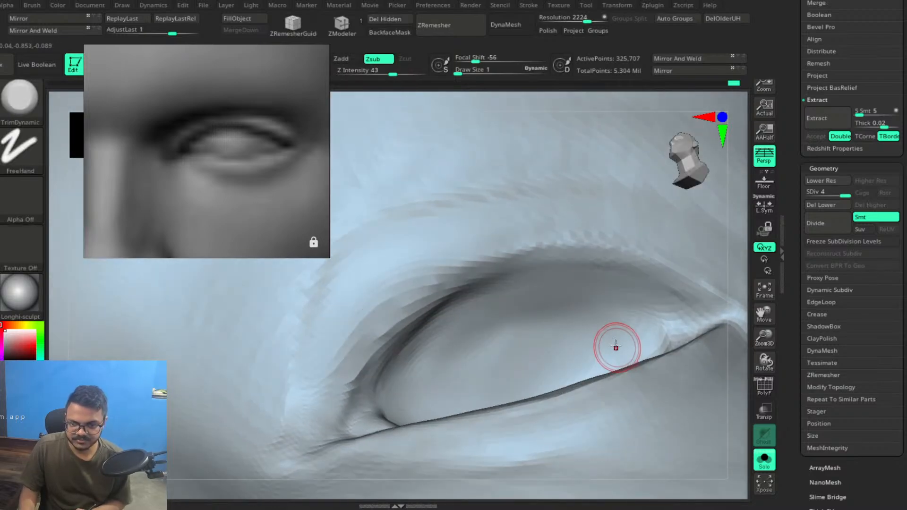
{"action": "key", "text": "shift"}
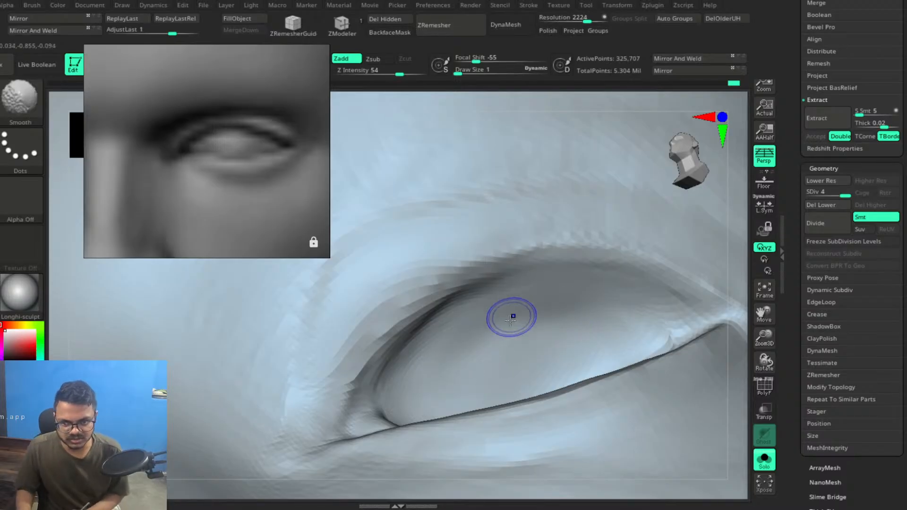
{"action": "key", "text": "alt"}
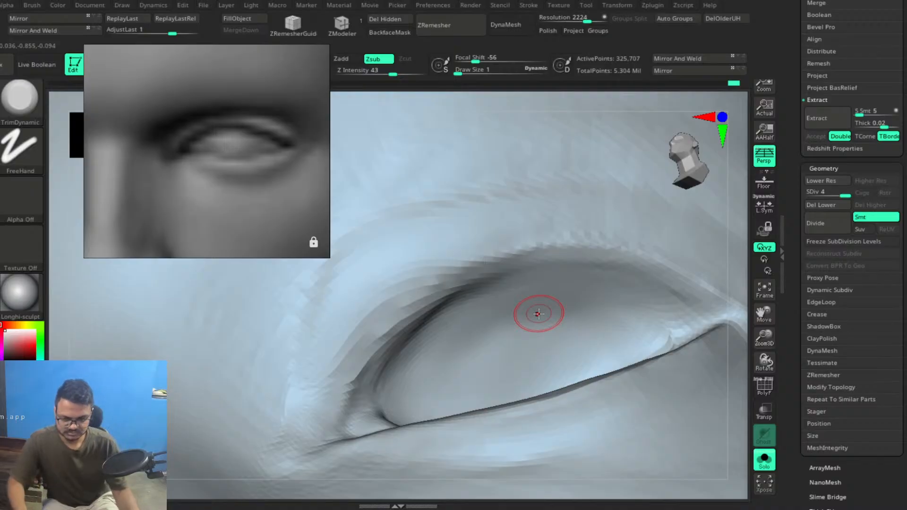
Check the cleaned eye socket from the front, and bring the hidden eyeball back into view.
{"action": "right_click_drag", "start_coordinate": [539, 322], "coordinate": [542, 345]}
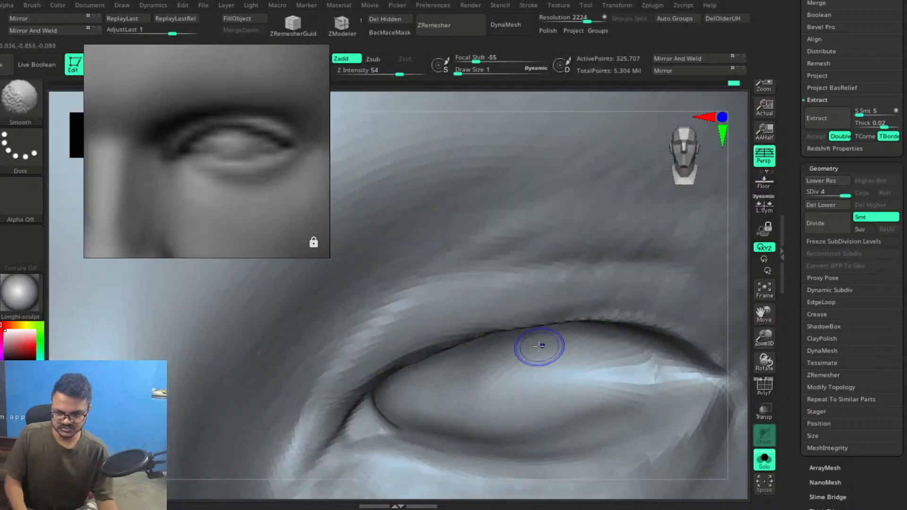
{"action": "mouse_move", "coordinate": [676, 367]}
{"action": "right_mouse_down", "text": "ctrl"}
{"action": "mouse_move", "coordinate": [577, 285]}
{"action": "mouse_move", "coordinate": [599, 305]}
{"action": "right_mouse_up", "text": "ctrl"}
{"action": "mouse_move", "coordinate": [631, 369]}
{"action": "right_mouse_down", "text": "alt"}
{"action": "mouse_move", "coordinate": [571, 352]}
{"action": "mouse_move", "coordinate": [513, 312]}
{"action": "mouse_move", "coordinate": [540, 320]}
{"action": "mouse_move", "coordinate": [569, 359]}
{"action": "mouse_move", "coordinate": [621, 297]}
{"action": "right_mouse_up", "text": "alt"}
{"action": "mouse_move", "coordinate": [650, 395]}
{"action": "right_mouse_down", "text": "ctrl"}
{"action": "mouse_move", "coordinate": [641, 386]}
{"action": "mouse_move", "coordinate": [651, 394]}
{"action": "right_mouse_up", "text": "ctrl"}
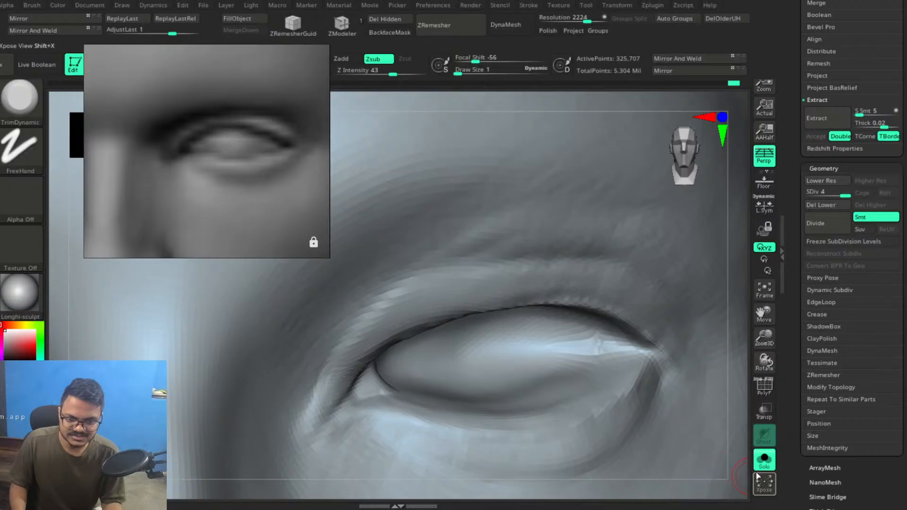
{"action": "left_click", "coordinate": [764, 459]}
{"action": "right_click_drag", "start_coordinate": [697, 390], "coordinate": [671, 388]}
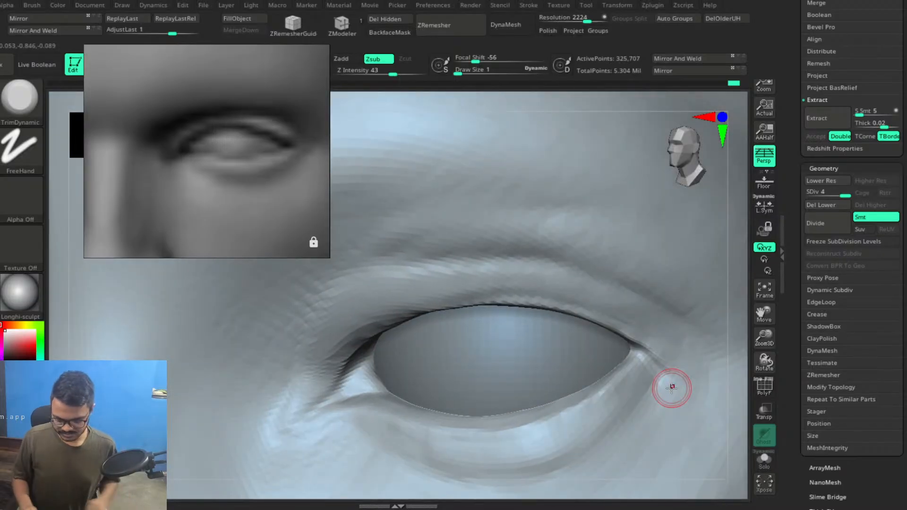
Build up the upper eyelid and fold toward the outer eye corner with ClayBuildup at Z Intensity 6 and draw size 1.
{"action": "key", "text": "b"}
{"action": "key", "text": "c"}
{"action": "key", "text": "b"}
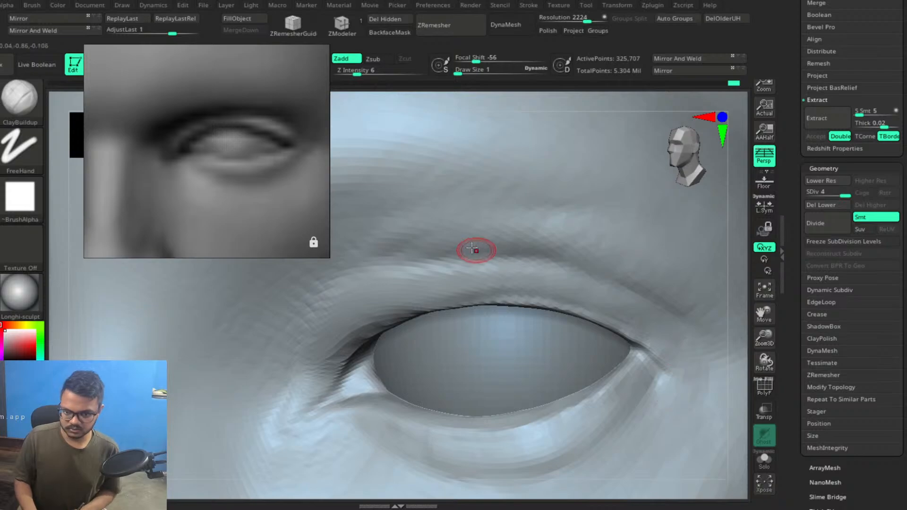
{"action": "key", "text": "]"}
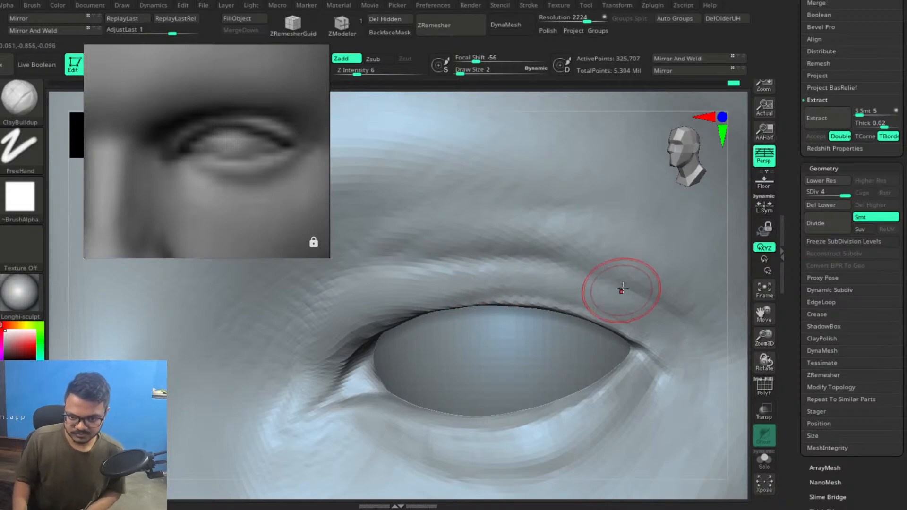
{"action": "mouse_move", "coordinate": [609, 284]}
{"action": "right_mouse_down", "text": "alt"}
{"action": "mouse_move", "coordinate": [524, 247]}
{"action": "mouse_move", "coordinate": [502, 279]}
{"action": "mouse_move", "coordinate": [533, 280]}
{"action": "mouse_move", "coordinate": [527, 289]}
{"action": "right_mouse_up", "text": "alt"}
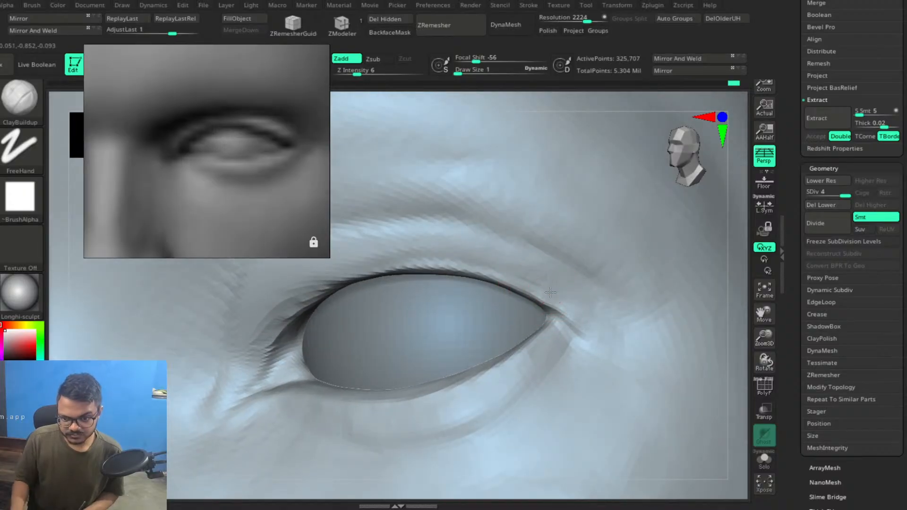
{"action": "key", "text": "ctrl"}
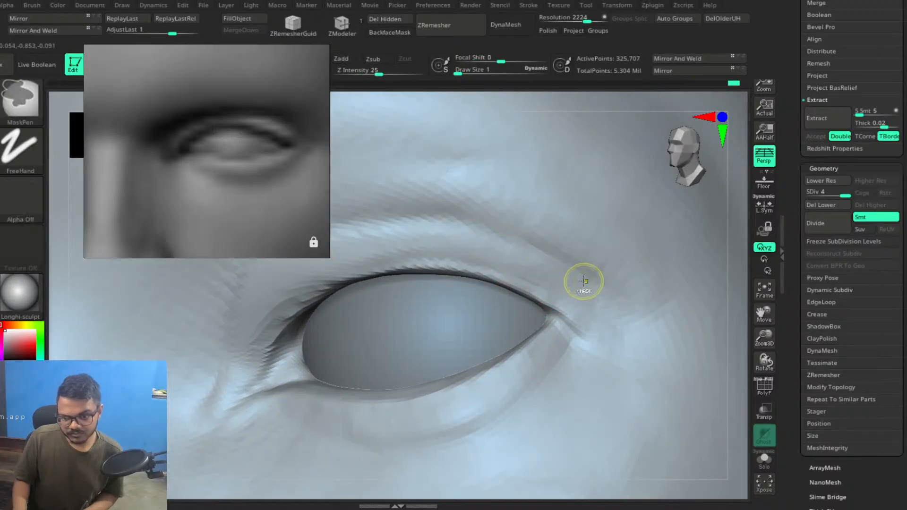
{"action": "right_click_drag", "start_coordinate": [554, 290], "coordinate": [558, 279]}
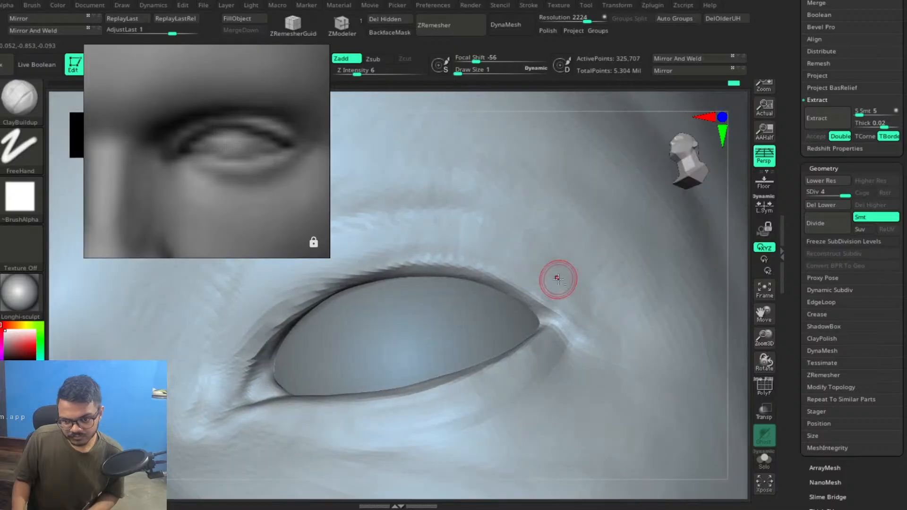
{"action": "right_click_drag", "start_coordinate": [593, 351], "coordinate": [561, 300], "text": "ctrl"}
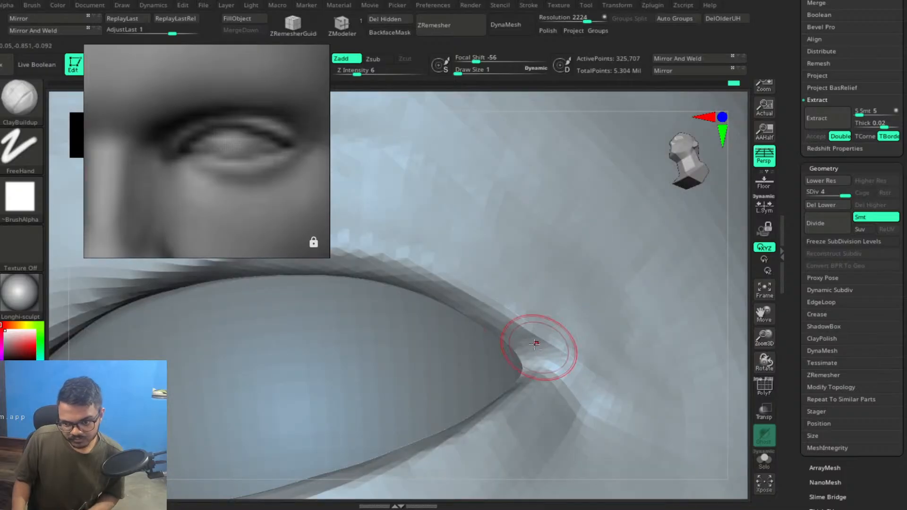
{"action": "right_click_drag", "start_coordinate": [565, 222], "coordinate": [544, 302]}
{"action": "right_click_drag", "start_coordinate": [468, 260], "coordinate": [599, 301], "text": "alt"}
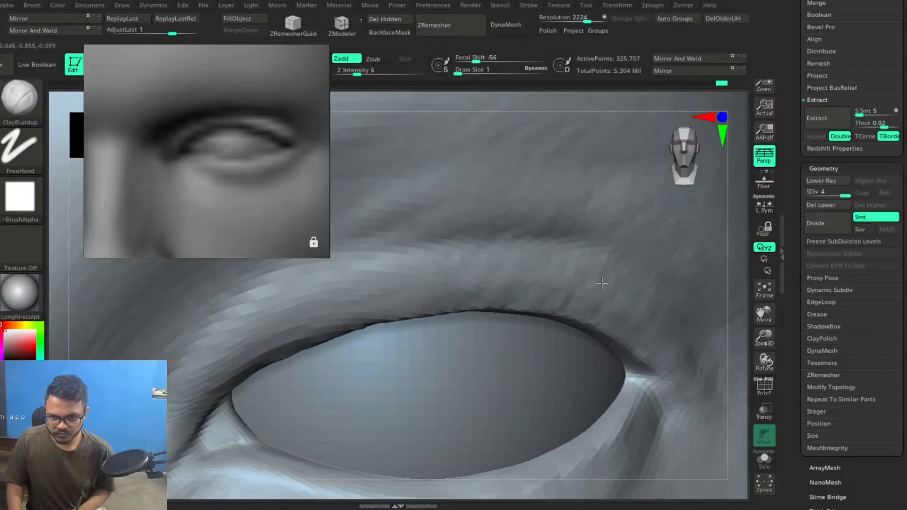
Smooth the ridged surface along the inner stretch of the upper eyelid at draw size 1.
{"action": "mouse_move", "coordinate": [462, 312]}
{"action": "right_mouse_down", "text": "alt"}
{"action": "mouse_move", "coordinate": [455, 304]}
{"action": "mouse_move", "coordinate": [506, 284]}
{"action": "mouse_move", "coordinate": [559, 279]}
{"action": "right_mouse_up", "text": "alt"}
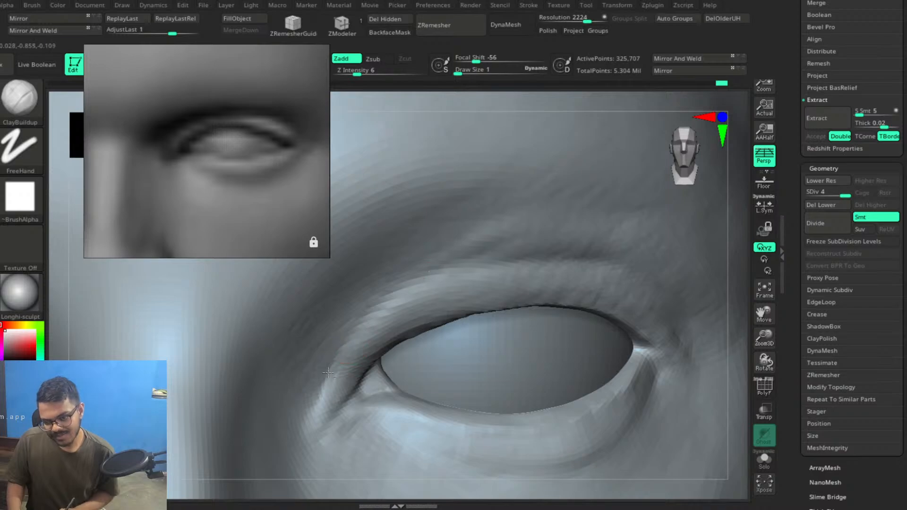
{"action": "key", "text": "shift"}
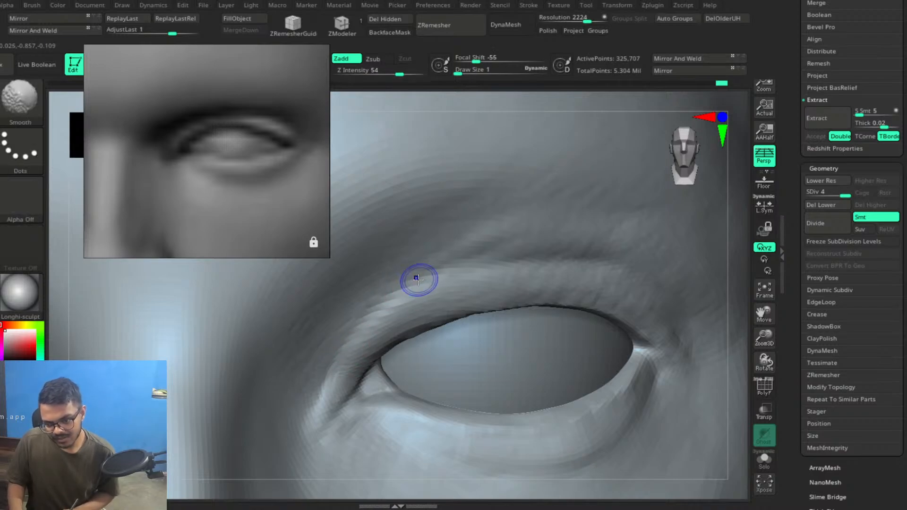
{"action": "left_click_drag", "start_coordinate": [325, 377], "coordinate": [333, 371], "text": "shift"}
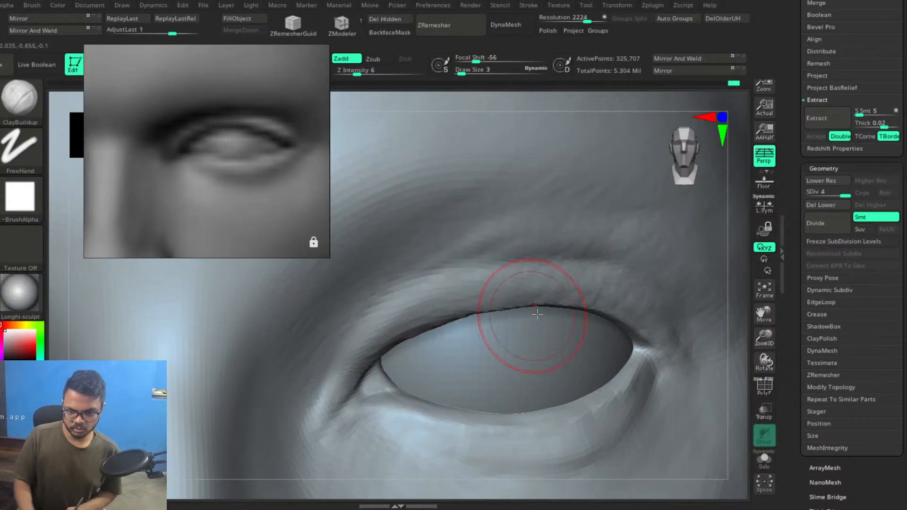
Set the Smooth brush's Z Intensity to 22 and soften the fold above the outer eye corner at draw size 3.
{"action": "right_click_drag", "start_coordinate": [638, 335], "coordinate": [623, 319]}
{"action": "key", "text": "shift+space"}
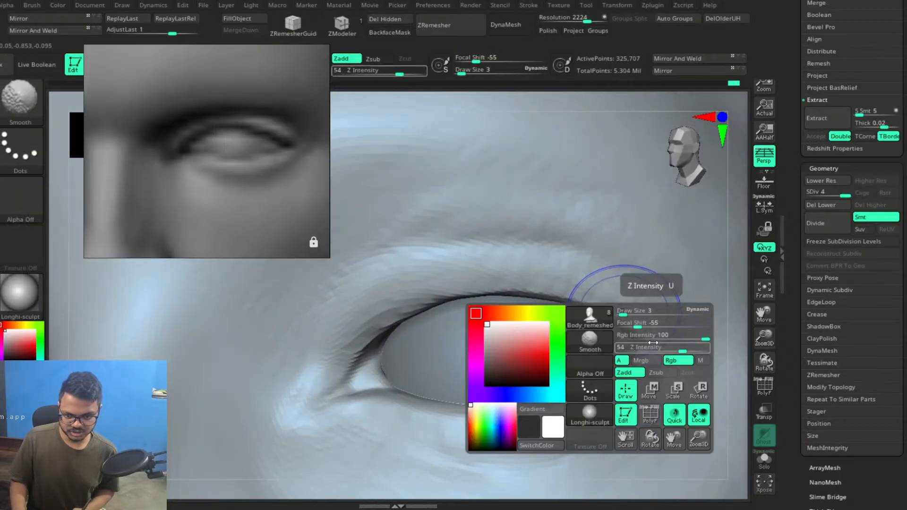
{"action": "left_click_drag", "start_coordinate": [676, 350], "coordinate": [645, 350]}
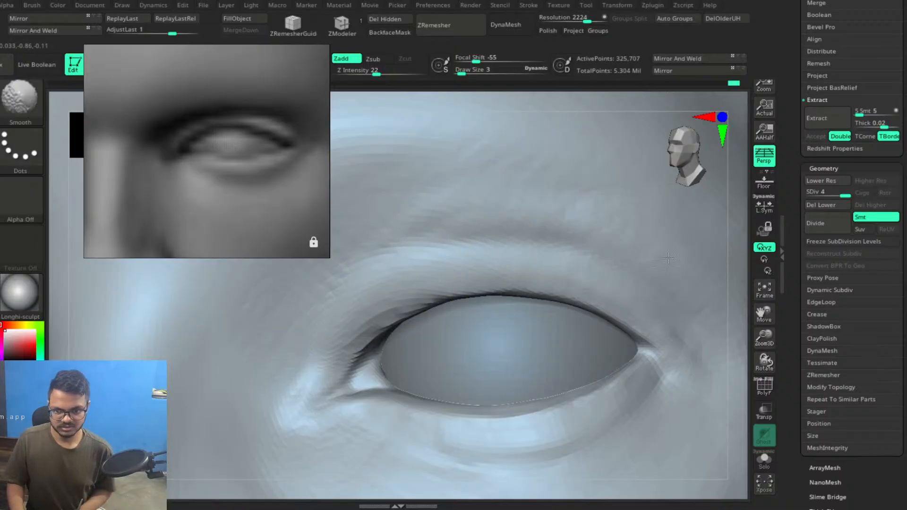
{"action": "right_click_drag", "start_coordinate": [601, 332], "coordinate": [588, 320], "text": "alt"}
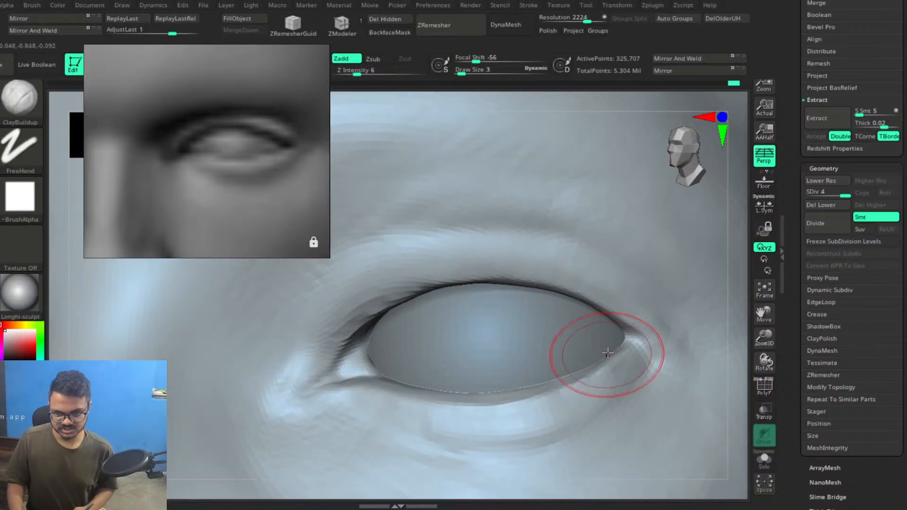
Refine the lower eyelid's outer half and the crease beneath it with ClayBuildup, blending with light smoothing at small draw sizes.
{"action": "right_click_drag", "start_coordinate": [507, 254], "coordinate": [483, 203], "text": "ctrl"}
{"action": "right_click_drag", "start_coordinate": [559, 287], "coordinate": [525, 298]}
{"action": "right_click_drag", "start_coordinate": [560, 324], "coordinate": [628, 416]}
{"action": "mouse_move", "coordinate": [661, 449]}
{"action": "right_mouse_down", "text": "alt"}
{"action": "mouse_move", "coordinate": [496, 245]}
{"action": "mouse_move", "coordinate": [536, 293]}
{"action": "right_mouse_up", "text": "alt"}
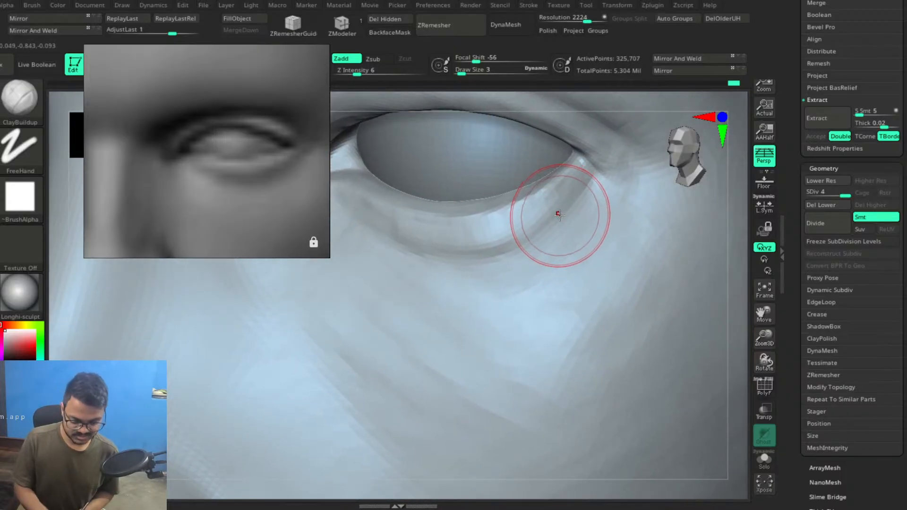
{"action": "key", "text": "shift"}
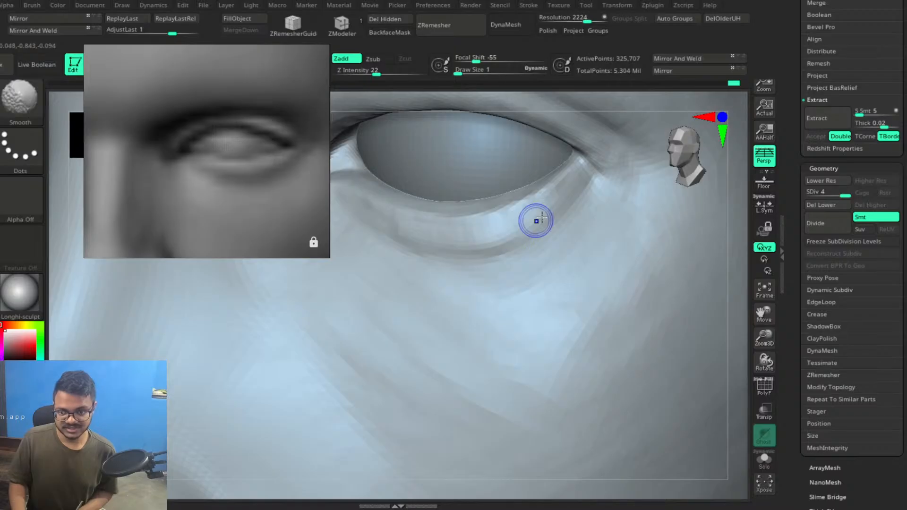
{"action": "mouse_move", "coordinate": [478, 244]}
{"action": "left_mouse_down", "text": "shift"}
{"action": "mouse_move", "coordinate": [494, 247]}
{"action": "mouse_move", "coordinate": [485, 247]}
{"action": "left_mouse_up", "text": "shift"}
{"action": "key", "text": "bracketright"}
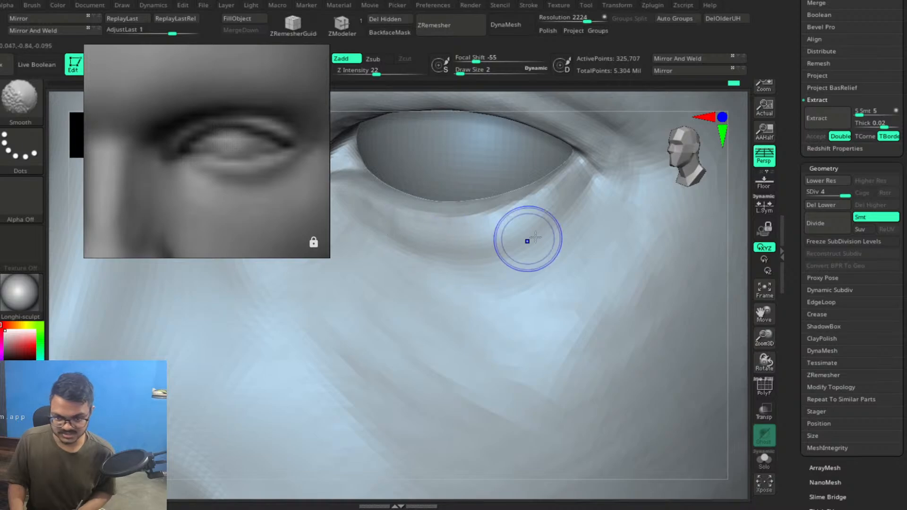
{"action": "key", "text": "bracketright"}
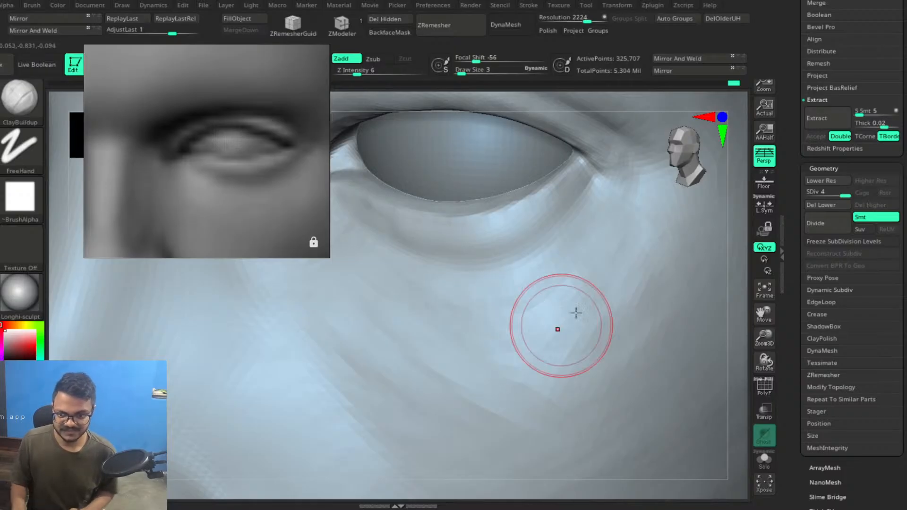
Smooth the cheek surface and the fold below the lower eyelid at draw size 3.
{"action": "key", "text": "shift"}
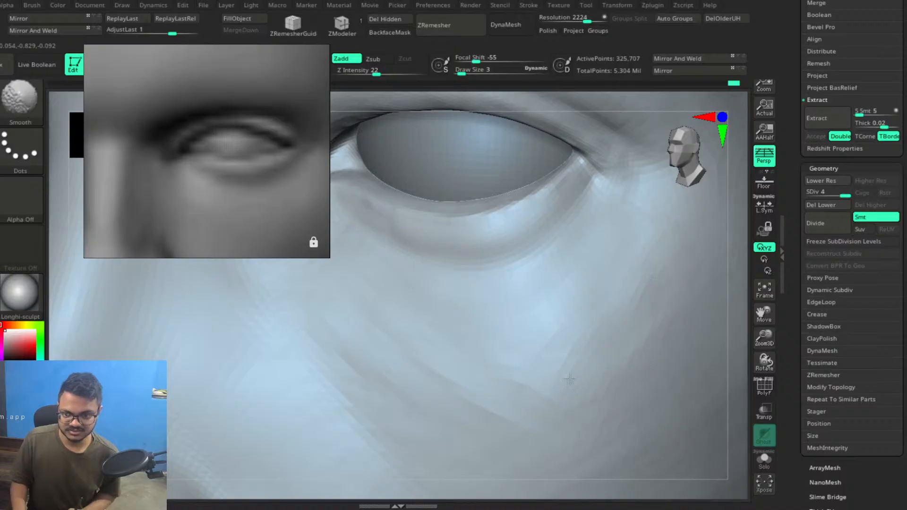
{"action": "mouse_move", "coordinate": [520, 314]}
{"action": "right_mouse_down"}
{"action": "mouse_move", "coordinate": [542, 301]}
{"action": "mouse_move", "coordinate": [490, 274]}
{"action": "mouse_move", "coordinate": [567, 308]}
{"action": "mouse_move", "coordinate": [527, 294]}
{"action": "right_mouse_up"}
{"action": "left_click_drag", "start_coordinate": [528, 272], "coordinate": [430, 248], "text": "shift"}
{"action": "left_click_drag", "start_coordinate": [446, 278], "coordinate": [386, 297], "text": "shift"}
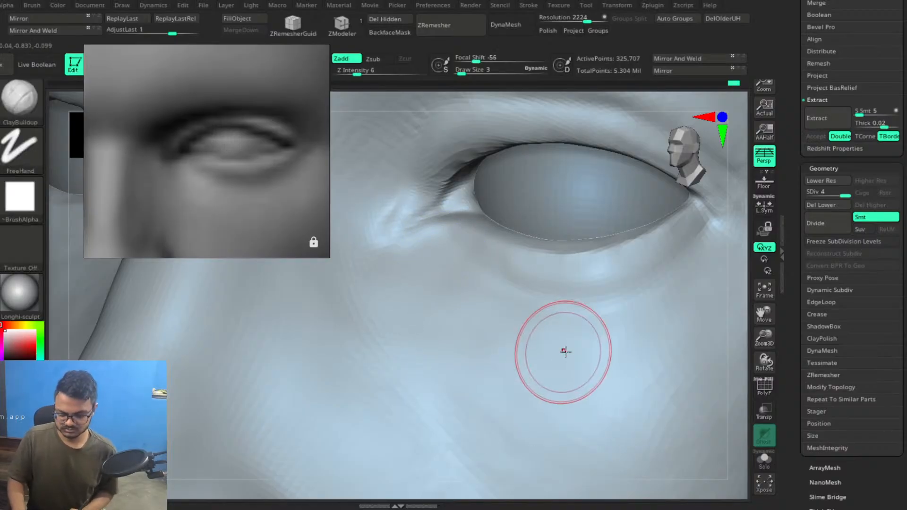
Review the whole head with the refined eyes, then examine the ear from the side.
{"action": "key", "text": "f"}
{"action": "mouse_move", "coordinate": [538, 308]}
{"action": "right_mouse_down"}
{"action": "mouse_move", "coordinate": [562, 314]}
{"action": "mouse_move", "coordinate": [493, 269]}
{"action": "mouse_move", "coordinate": [636, 324]}
{"action": "mouse_move", "coordinate": [654, 306]}
{"action": "mouse_move", "coordinate": [626, 314]}
{"action": "mouse_move", "coordinate": [676, 314]}
{"action": "mouse_move", "coordinate": [630, 309]}
{"action": "right_mouse_up"}
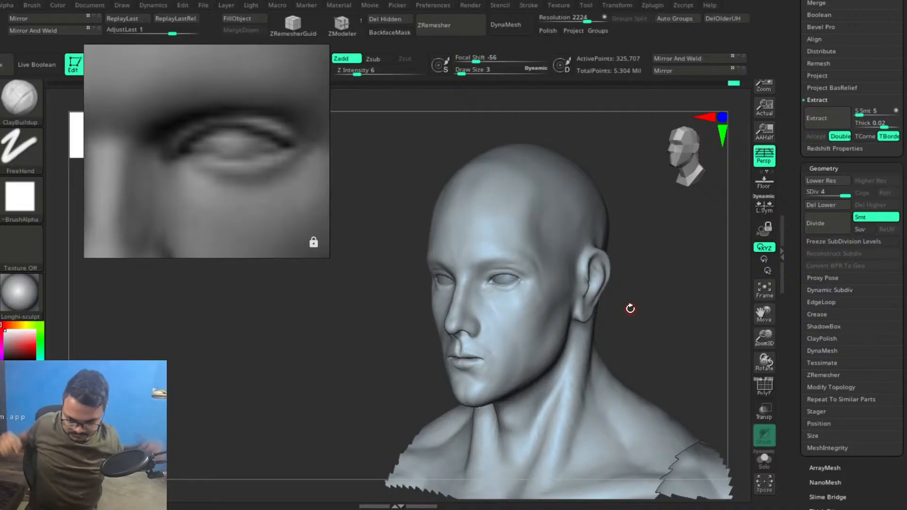
{"action": "mouse_move", "coordinate": [628, 255]}
{"action": "left_mouse_down"}
{"action": "mouse_move", "coordinate": [640, 290]}
{"action": "mouse_move", "coordinate": [619, 285]}
{"action": "left_mouse_up"}
{"action": "right_click_drag", "start_coordinate": [627, 276], "coordinate": [530, 322], "text": "alt"}
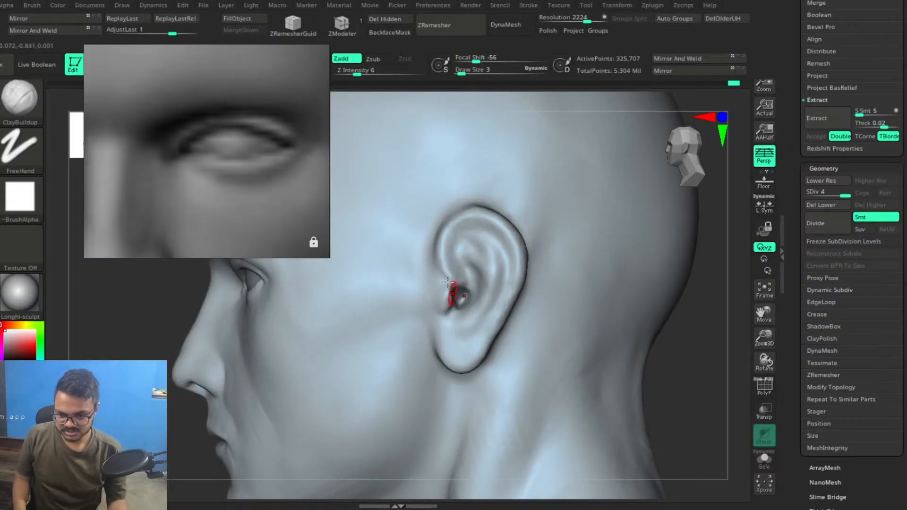
Browse the reference board for a three-quarter view of the male head that shows the ear.
{"action": "scroll", "coordinate": [294, 157], "scroll_direction": "down", "scroll_amount": 15}
{"action": "mouse_move", "coordinate": [296, 136]}
{"action": "middle_mouse_down"}
{"action": "mouse_move", "coordinate": [242, 160]}
{"action": "mouse_move", "coordinate": [158, 225]}
{"action": "middle_mouse_up"}
{"action": "middle_click_drag", "start_coordinate": [194, 118], "coordinate": [175, 230]}
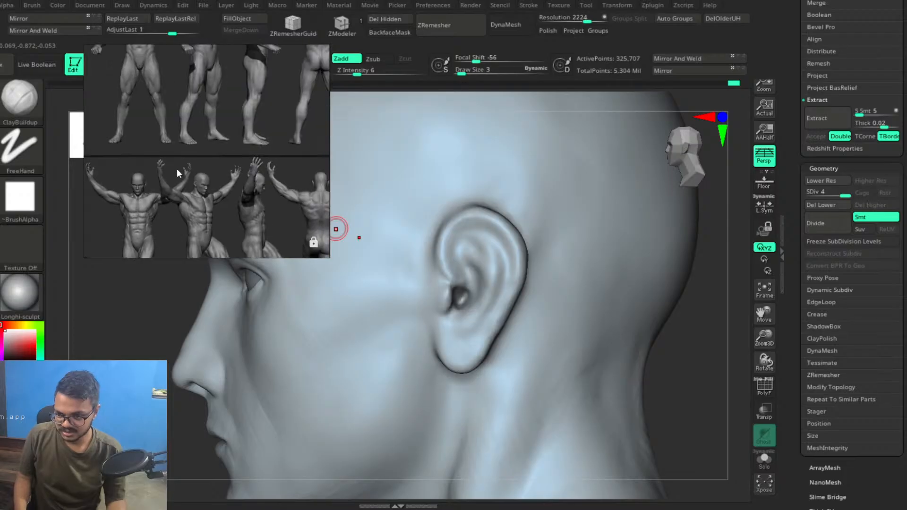
{"action": "middle_click_drag", "start_coordinate": [206, 166], "coordinate": [258, 251]}
{"action": "middle_click_drag", "start_coordinate": [243, 158], "coordinate": [217, 181]}
{"action": "scroll", "coordinate": [240, 96], "scroll_direction": "up", "scroll_amount": 8}
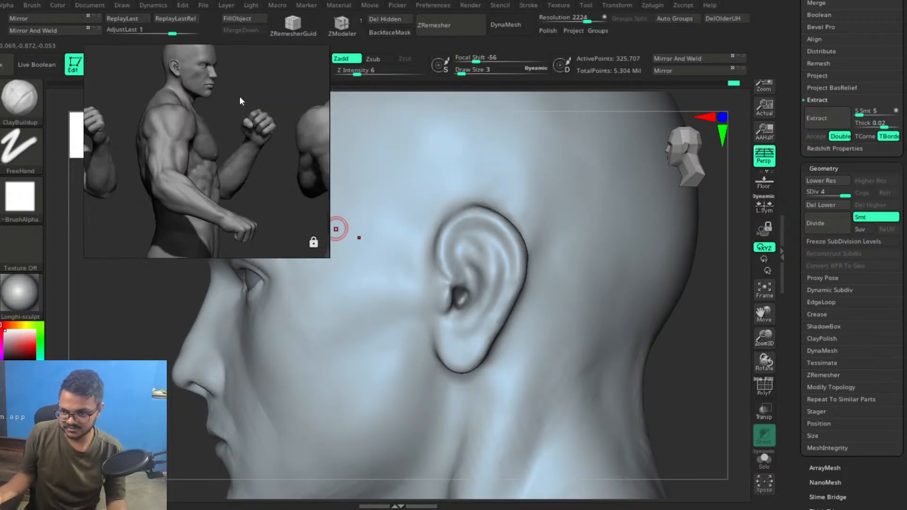
{"action": "middle_click_drag", "start_coordinate": [236, 95], "coordinate": [312, 228]}
{"action": "scroll", "coordinate": [271, 184], "scroll_direction": "up", "scroll_amount": 5}
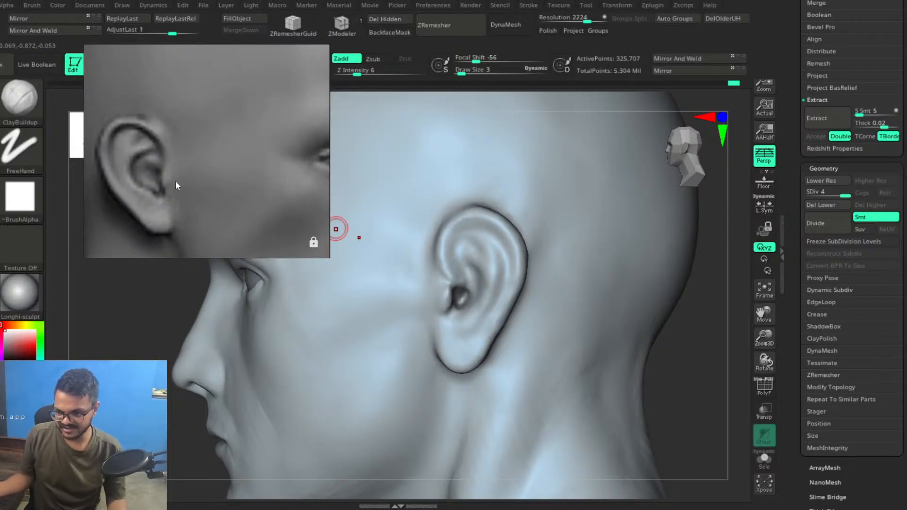
{"action": "scroll", "coordinate": [175, 181], "scroll_direction": "down", "scroll_amount": 6}
{"action": "scroll", "coordinate": [176, 180], "scroll_direction": "up", "scroll_amount": 2}
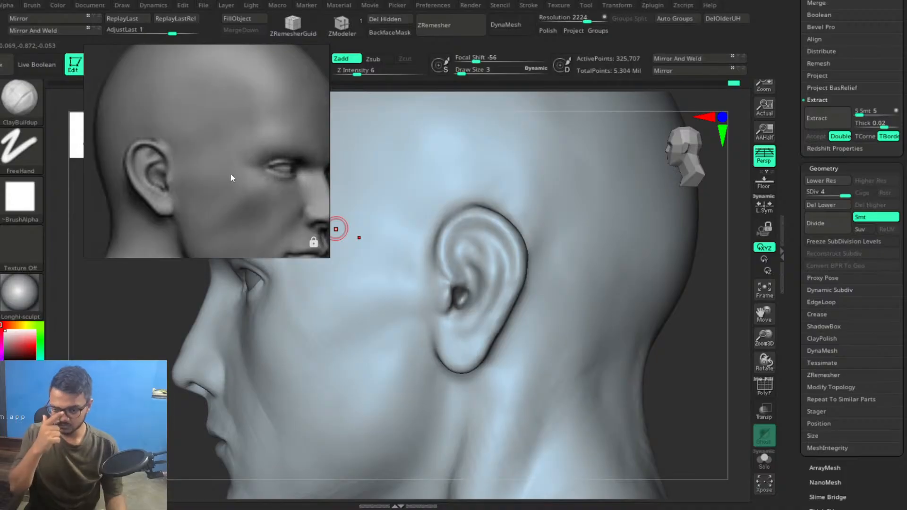
Lower the head mesh to subdivision level 2 for reworking the ear.
{"action": "mouse_move", "coordinate": [501, 289]}
{"action": "right_mouse_down"}
{"action": "mouse_move", "coordinate": [461, 277]}
{"action": "mouse_move", "coordinate": [517, 301]}
{"action": "right_mouse_up"}
{"action": "mouse_move", "coordinate": [505, 238]}
{"action": "right_mouse_down", "text": "ctrl"}
{"action": "mouse_move", "coordinate": [494, 233]}
{"action": "mouse_move", "coordinate": [472, 283]}
{"action": "mouse_move", "coordinate": [510, 290]}
{"action": "mouse_move", "coordinate": [500, 274]}
{"action": "mouse_move", "coordinate": [733, 254]}
{"action": "right_mouse_up", "text": "ctrl"}
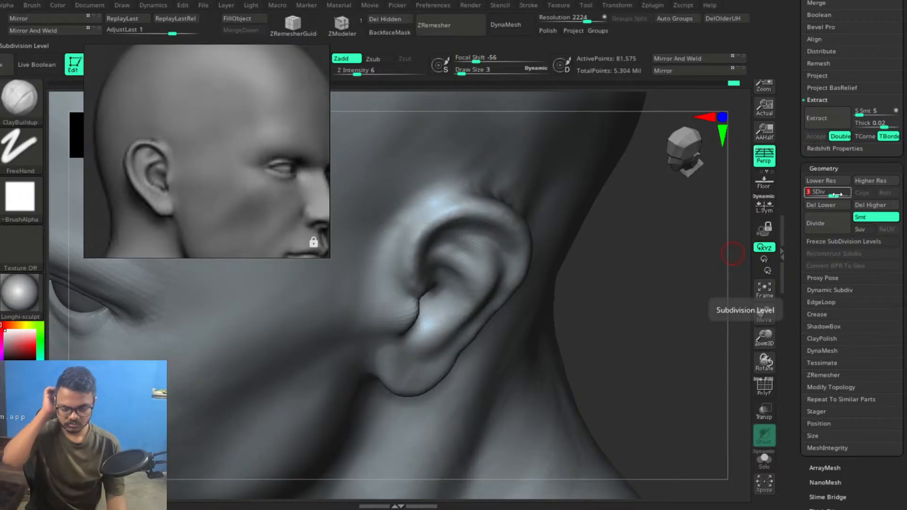
{"action": "key", "text": "shift+d"}
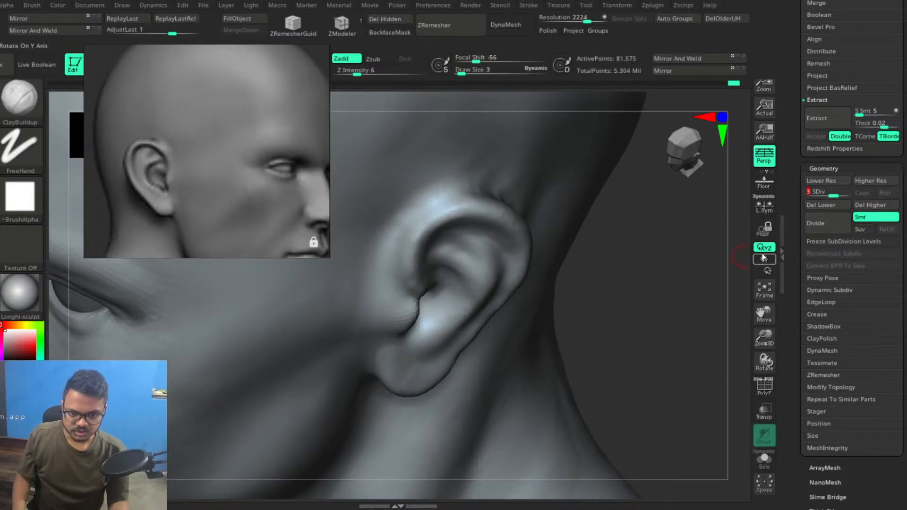
{"action": "left_click_drag", "start_coordinate": [833, 196], "coordinate": [822, 195]}
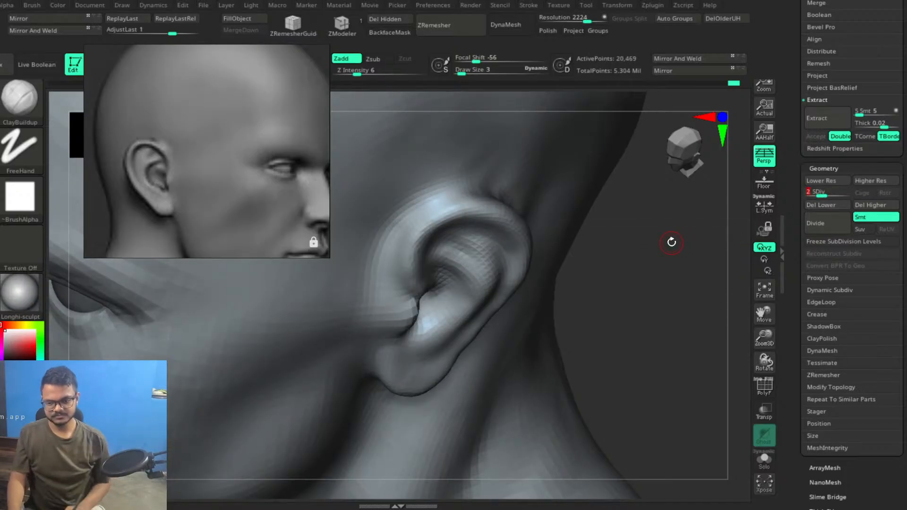
{"action": "left_click_drag", "start_coordinate": [552, 296], "coordinate": [633, 370]}
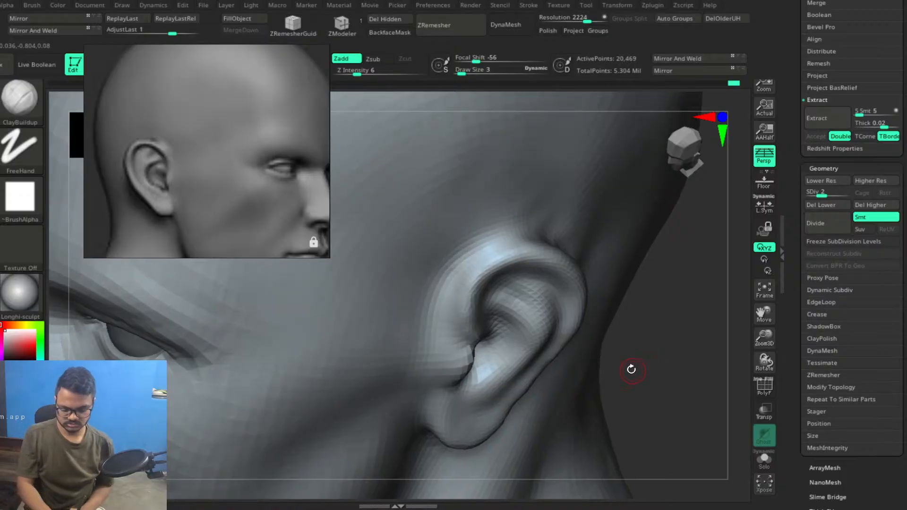
Carve a crease between the upper front rim of the ear and the head with DamStandard at draw size 8.
{"action": "key", "text": "bracketright"}
{"action": "key", "text": "bracketright"}
{"action": "key", "text": "bracketright"}
{"action": "key", "text": "bracketright"}
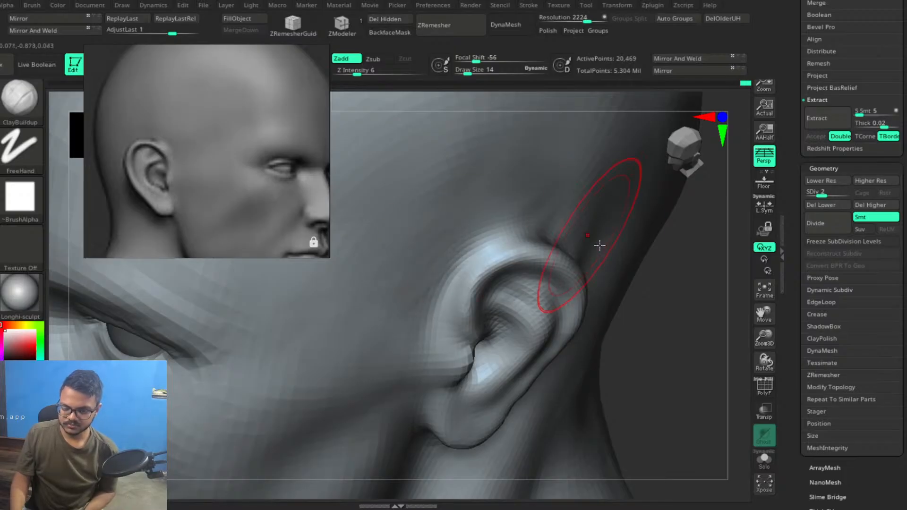
{"action": "mouse_move", "coordinate": [657, 320]}
{"action": "left_mouse_down", "text": "alt"}
{"action": "mouse_move", "coordinate": [611, 335]}
{"action": "mouse_move", "coordinate": [629, 341]}
{"action": "mouse_move", "coordinate": [621, 331]}
{"action": "mouse_move", "coordinate": [671, 371]}
{"action": "left_mouse_up", "text": "alt"}
{"action": "key", "text": "bracketleft"}
{"action": "key", "text": "b"}
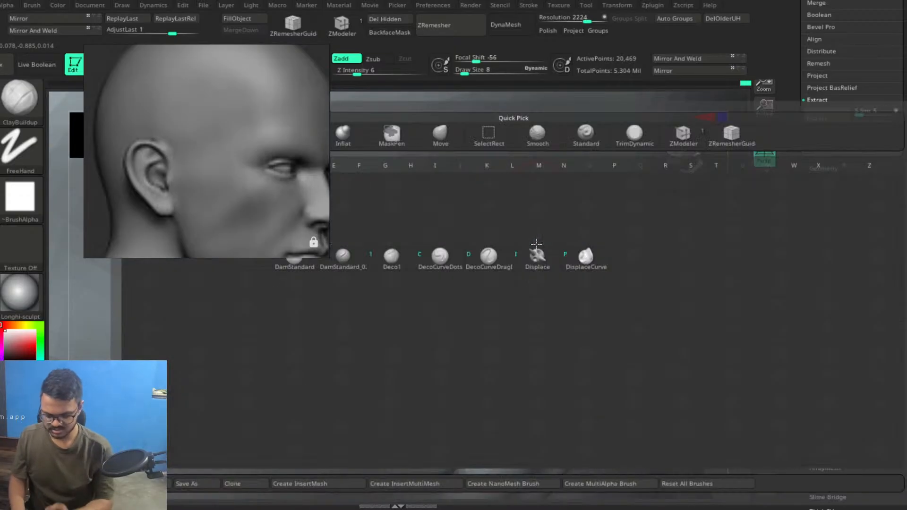
{"action": "key", "text": "d"}
{"action": "key", "text": "s"}
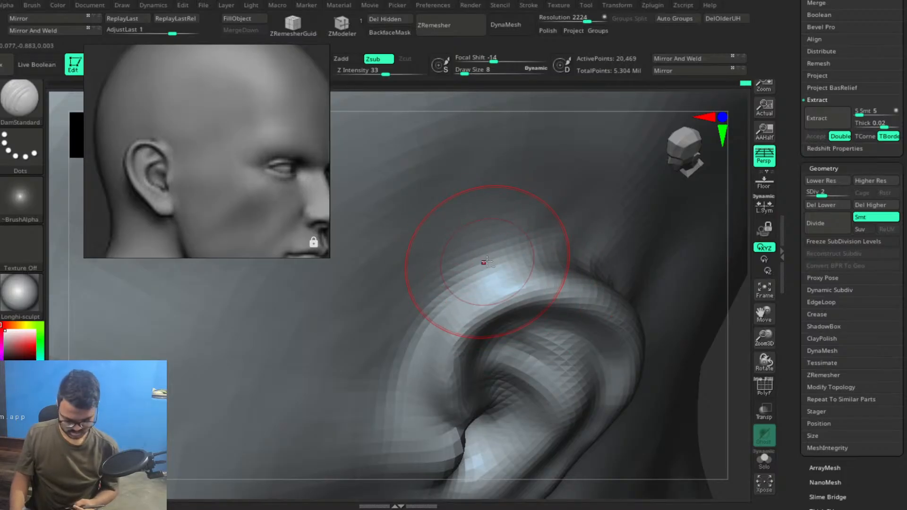
{"action": "mouse_move", "coordinate": [528, 225]}
{"action": "right_mouse_down"}
{"action": "mouse_move", "coordinate": [521, 217]}
{"action": "mouse_move", "coordinate": [525, 236]}
{"action": "mouse_move", "coordinate": [562, 240]}
{"action": "right_mouse_up"}
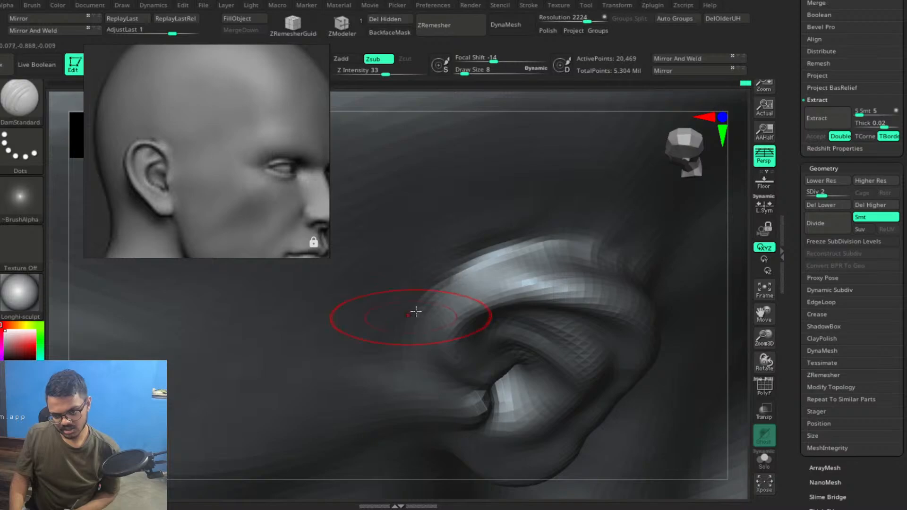
{"action": "right_click_drag", "start_coordinate": [493, 335], "coordinate": [499, 268]}
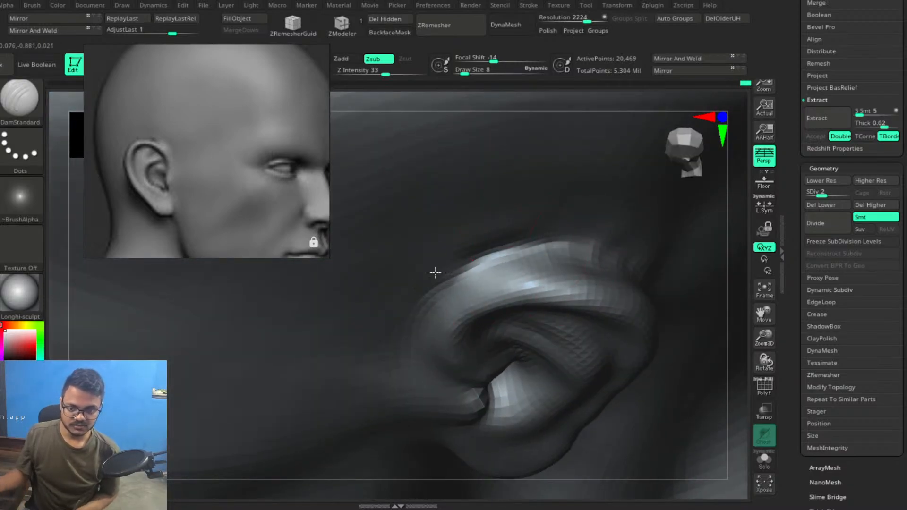
{"action": "mouse_move", "coordinate": [462, 318]}
{"action": "right_mouse_down"}
{"action": "mouse_move", "coordinate": [494, 239]}
{"action": "mouse_move", "coordinate": [486, 227]}
{"action": "mouse_move", "coordinate": [461, 270]}
{"action": "right_mouse_up"}
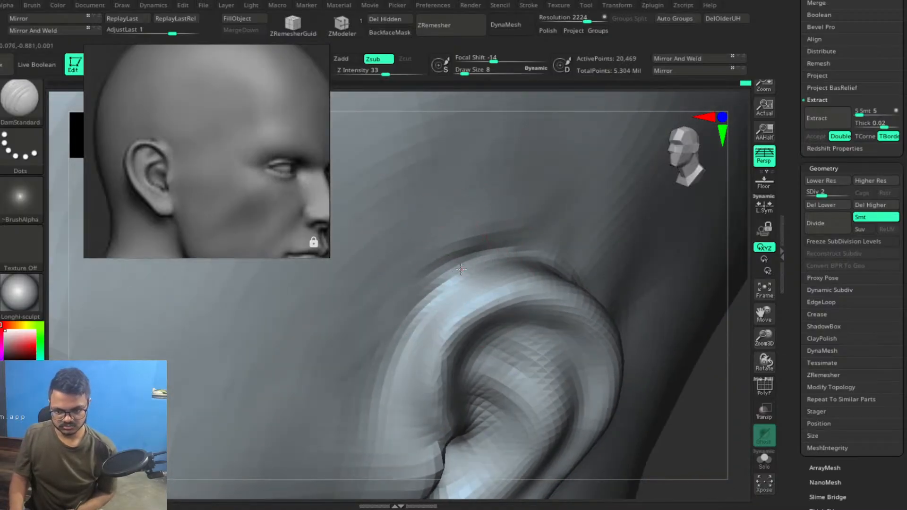
Smooth out the carved mark on the head just above the ear's upper rim at draw size 6.
{"action": "mouse_move", "coordinate": [442, 361]}
{"action": "right_mouse_down"}
{"action": "mouse_move", "coordinate": [420, 331]}
{"action": "mouse_move", "coordinate": [432, 317]}
{"action": "mouse_move", "coordinate": [500, 290]}
{"action": "mouse_move", "coordinate": [500, 300]}
{"action": "mouse_move", "coordinate": [525, 301]}
{"action": "mouse_move", "coordinate": [534, 290]}
{"action": "mouse_move", "coordinate": [472, 270]}
{"action": "right_mouse_up"}
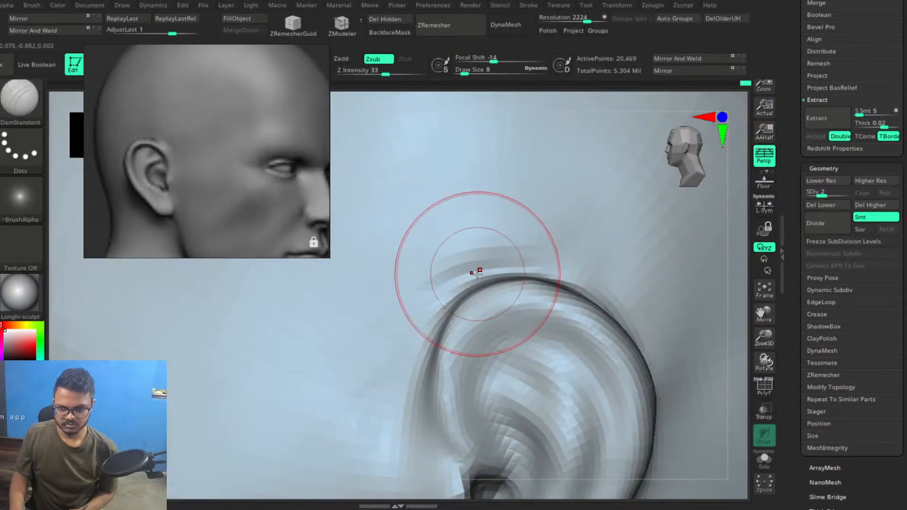
{"action": "mouse_move", "coordinate": [462, 324]}
{"action": "right_mouse_down"}
{"action": "mouse_move", "coordinate": [491, 339]}
{"action": "mouse_move", "coordinate": [519, 336]}
{"action": "mouse_move", "coordinate": [523, 328]}
{"action": "mouse_move", "coordinate": [499, 316]}
{"action": "right_mouse_up"}
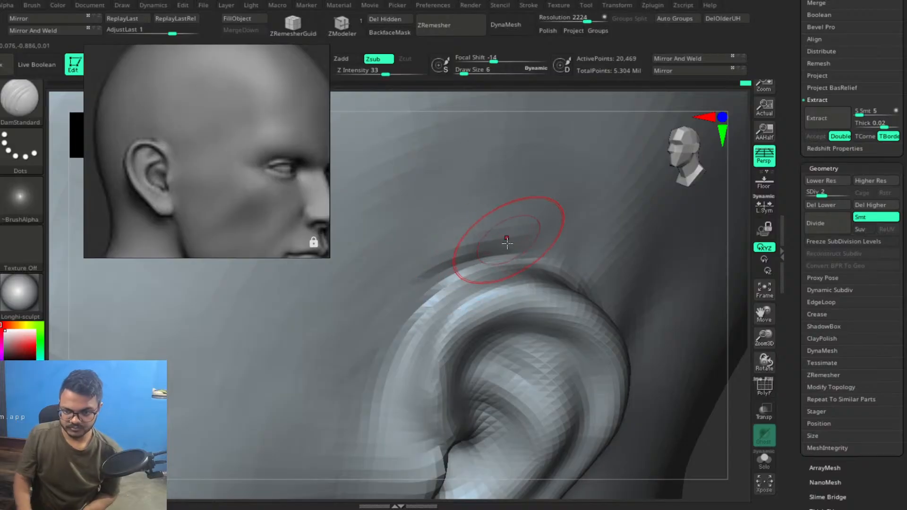
{"action": "key", "text": "shift"}
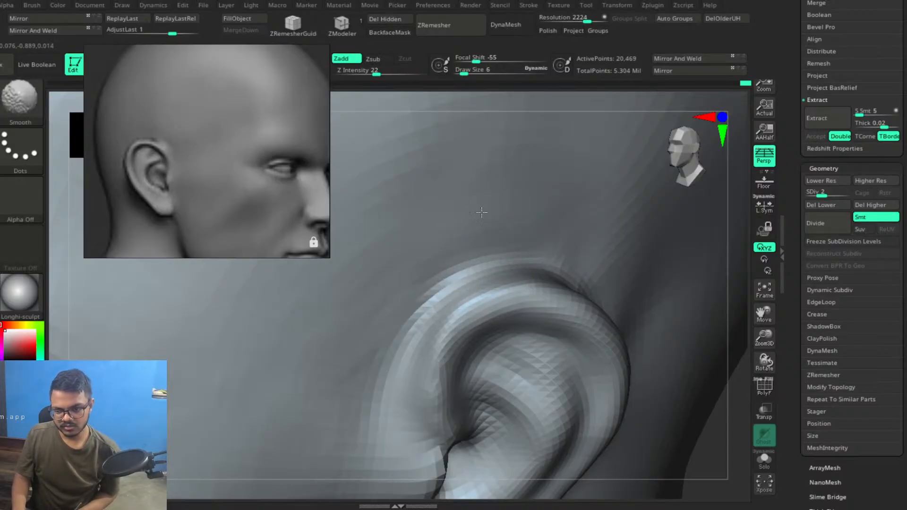
{"action": "right_click_drag", "start_coordinate": [584, 260], "coordinate": [456, 316]}
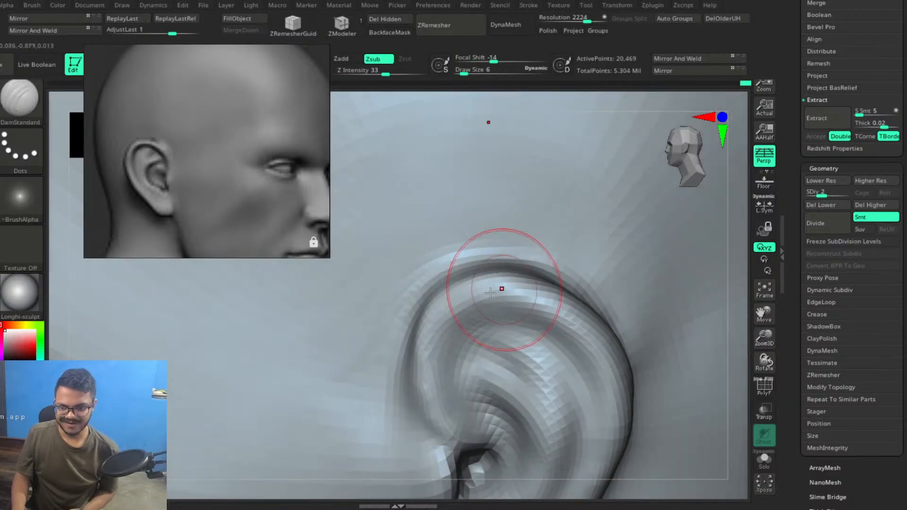
Build up the front of the ear's outer rim and its upper inner fold with ClayBuildup at draw size 3.
{"action": "key", "text": "b"}
{"action": "key", "text": "c"}
{"action": "key", "text": "b"}
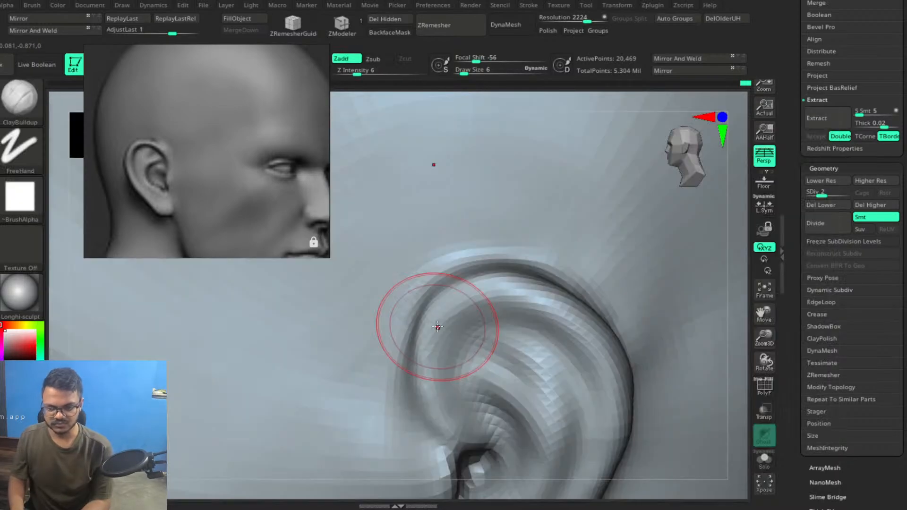
{"action": "key", "text": "bracketleft"}
{"action": "key", "text": "bracketleft"}
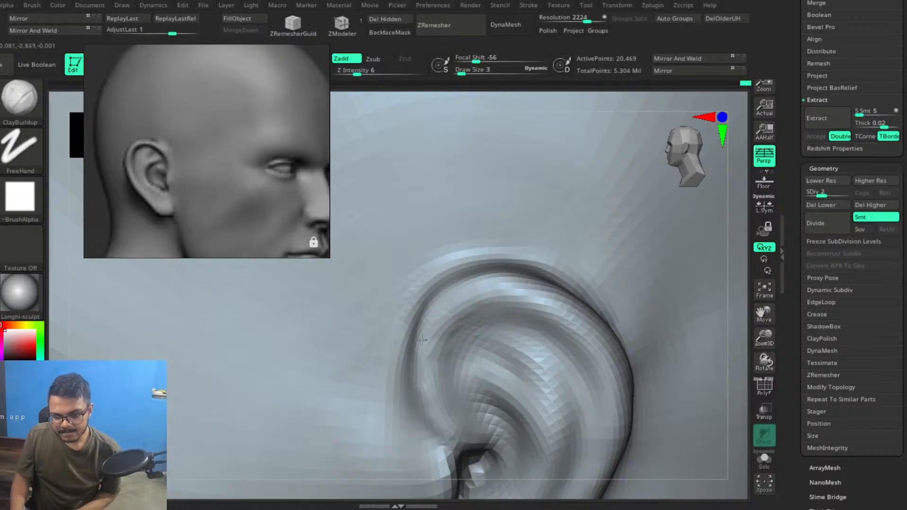
{"action": "mouse_move", "coordinate": [440, 378]}
{"action": "left_mouse_down"}
{"action": "mouse_move", "coordinate": [453, 346]}
{"action": "mouse_move", "coordinate": [434, 345]}
{"action": "mouse_move", "coordinate": [464, 301]}
{"action": "mouse_move", "coordinate": [445, 320]}
{"action": "left_mouse_up"}
{"action": "left_click_drag", "start_coordinate": [424, 355], "coordinate": [424, 373]}
{"action": "left_click_drag", "start_coordinate": [484, 304], "coordinate": [452, 314]}
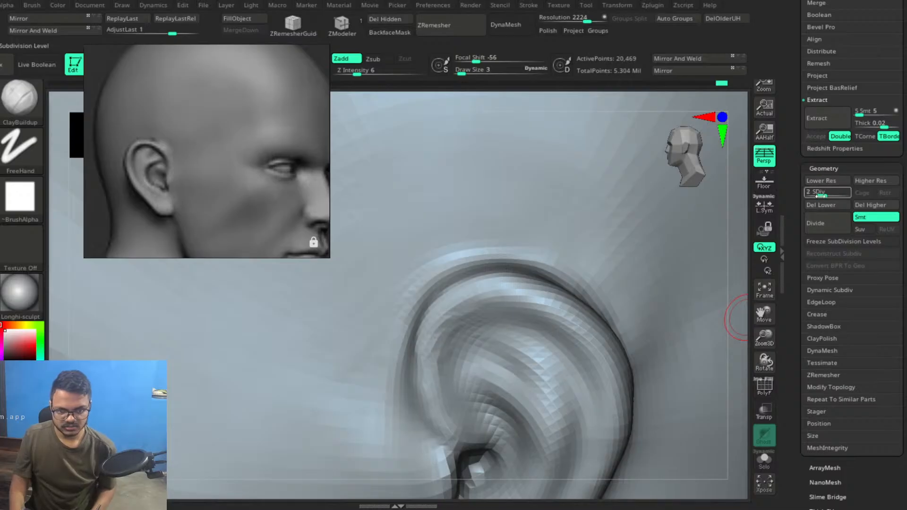
Raise the head mesh to subdivision level 3 and check the ear against the whole head in profile.
{"action": "right_click_drag", "start_coordinate": [578, 410], "coordinate": [511, 288], "text": "alt"}
{"action": "right_click_drag", "start_coordinate": [522, 379], "coordinate": [527, 322]}
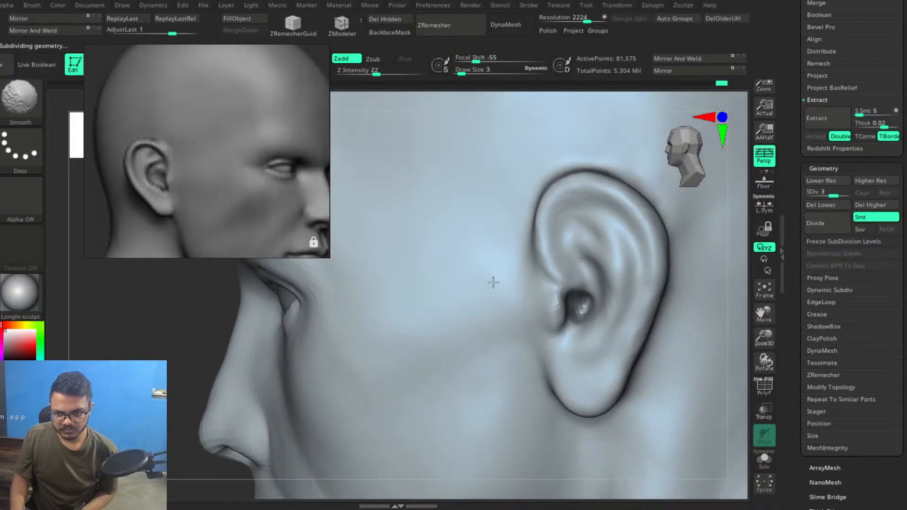
{"action": "mouse_move", "coordinate": [629, 258]}
{"action": "right_mouse_down"}
{"action": "mouse_move", "coordinate": [658, 258]}
{"action": "mouse_move", "coordinate": [631, 253]}
{"action": "right_mouse_up"}
{"action": "right_click_drag", "start_coordinate": [631, 299], "coordinate": [592, 275]}
{"action": "right_click_drag", "start_coordinate": [633, 324], "coordinate": [548, 279], "text": "alt"}
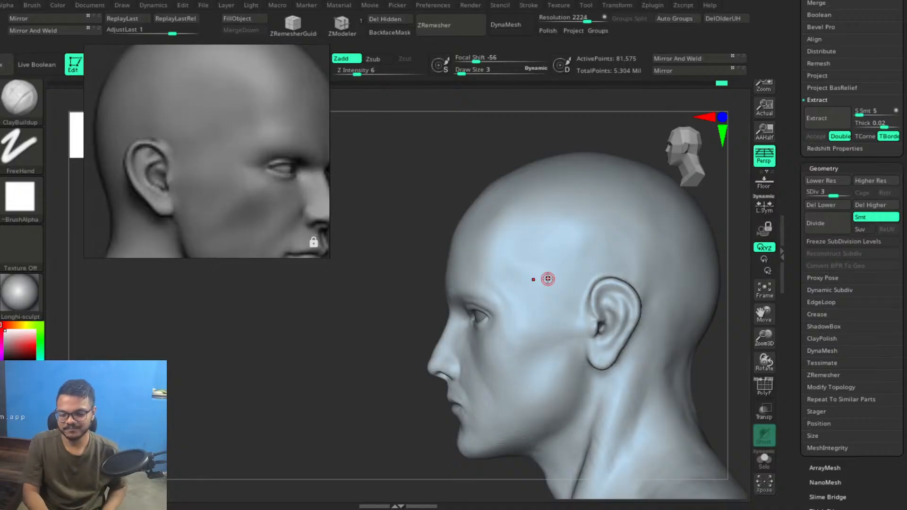
Rework the cheek between the ear and cheekbone with ClayBuildup at draw size 9, smoothing the surface.
{"action": "key", "text": "]"}
{"action": "key", "text": "]"}
{"action": "key", "text": "]"}
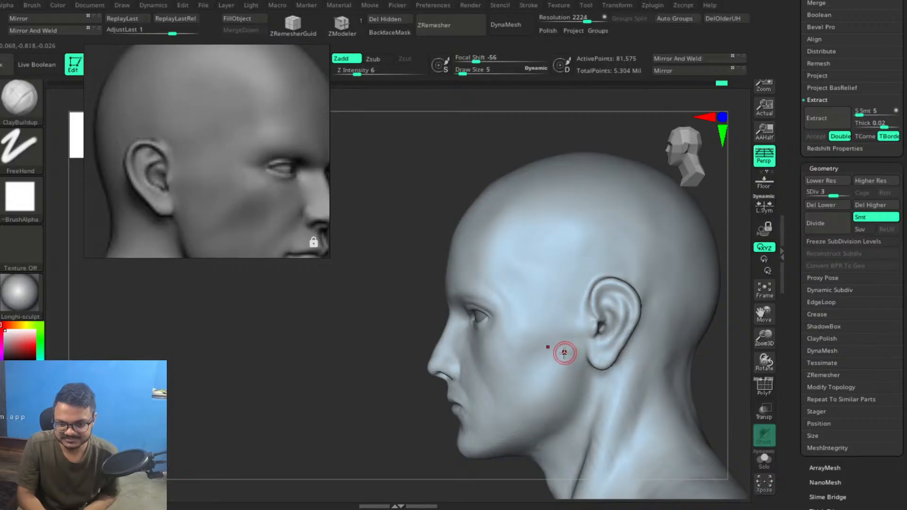
{"action": "key", "text": "]"}
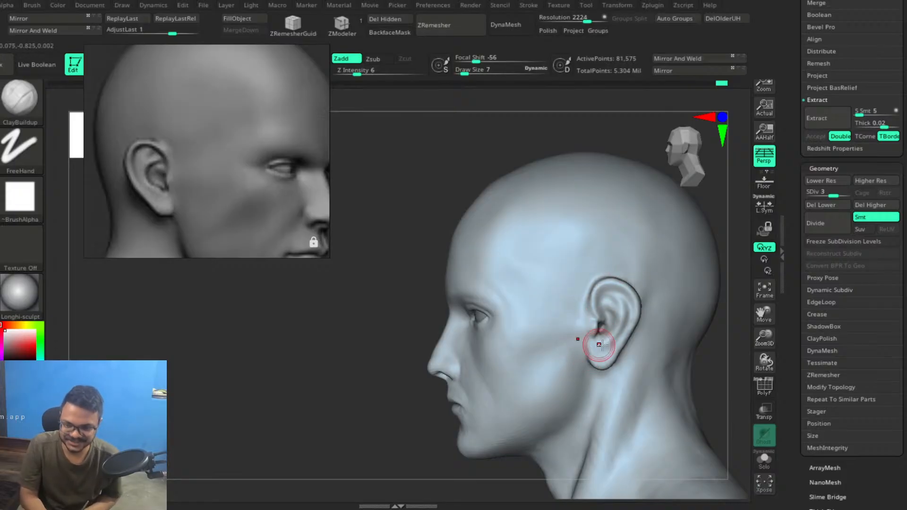
{"action": "key", "text": "]"}
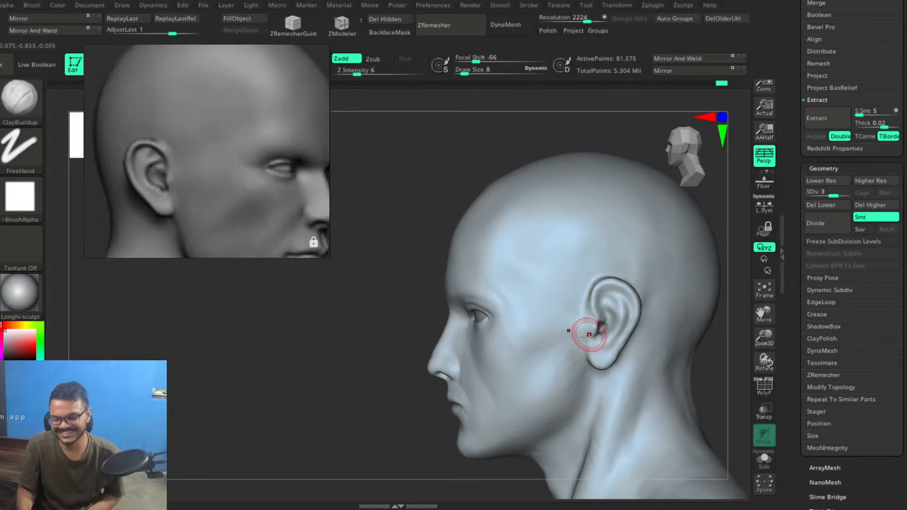
{"action": "key", "text": "]"}
{"action": "right_click_drag", "start_coordinate": [610, 385], "coordinate": [621, 428], "text": "ctrl"}
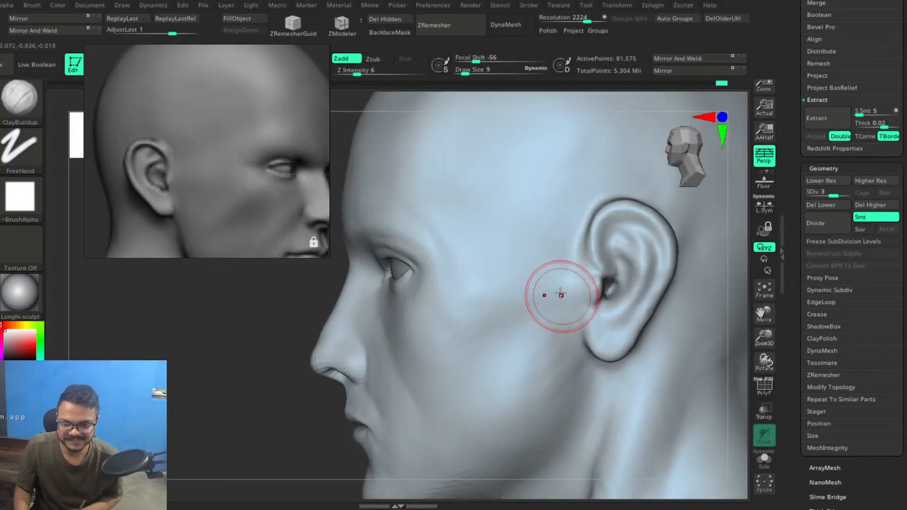
{"action": "mouse_move", "coordinate": [571, 373]}
{"action": "left_mouse_down", "text": "shift"}
{"action": "mouse_move", "coordinate": [555, 371]}
{"action": "mouse_move", "coordinate": [532, 327]}
{"action": "mouse_move", "coordinate": [546, 378]}
{"action": "left_mouse_up", "text": "shift"}
{"action": "mouse_move", "coordinate": [532, 346]}
{"action": "left_mouse_down", "text": "shift"}
{"action": "mouse_move", "coordinate": [534, 326]}
{"action": "mouse_move", "coordinate": [549, 401]}
{"action": "left_mouse_up", "text": "shift"}
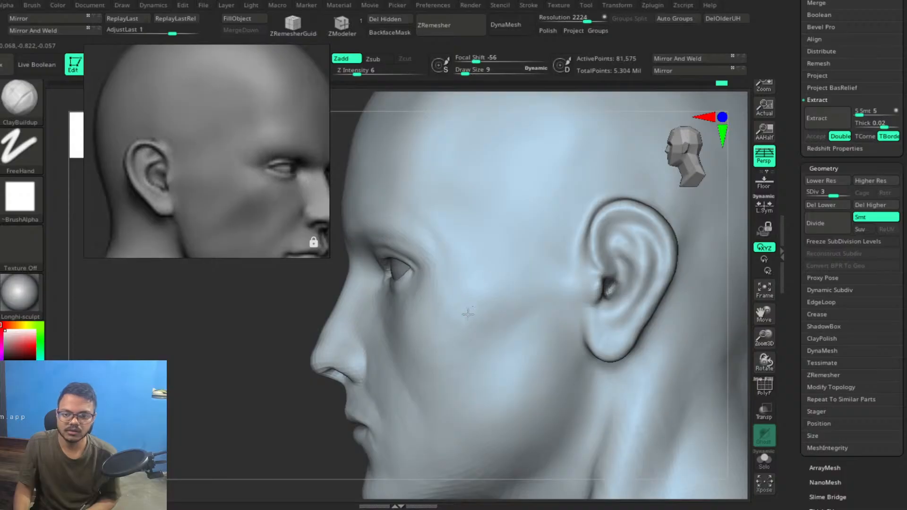
{"action": "key", "text": "shift"}
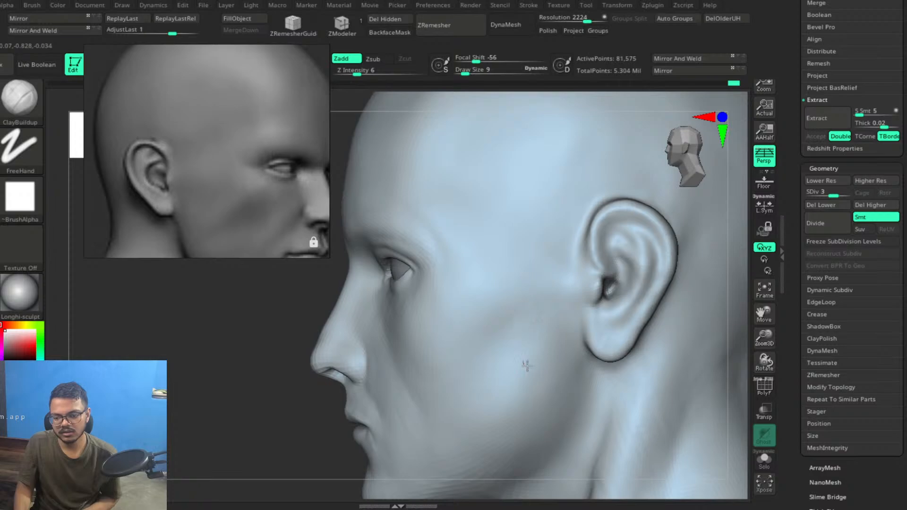
{"action": "key", "text": "shift"}
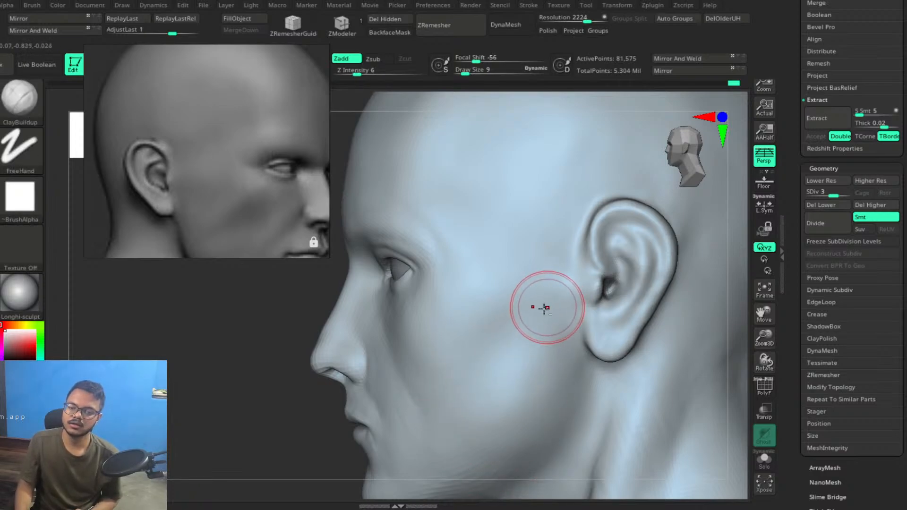
Build up the area beside the nose wing with ClayBuildup at draw size 7, undoing and redoing the last stroke to compare.
{"action": "mouse_move", "coordinate": [442, 360]}
{"action": "right_mouse_down", "text": "alt"}
{"action": "mouse_move", "coordinate": [461, 304]}
{"action": "mouse_move", "coordinate": [543, 265]}
{"action": "right_mouse_up", "text": "alt"}
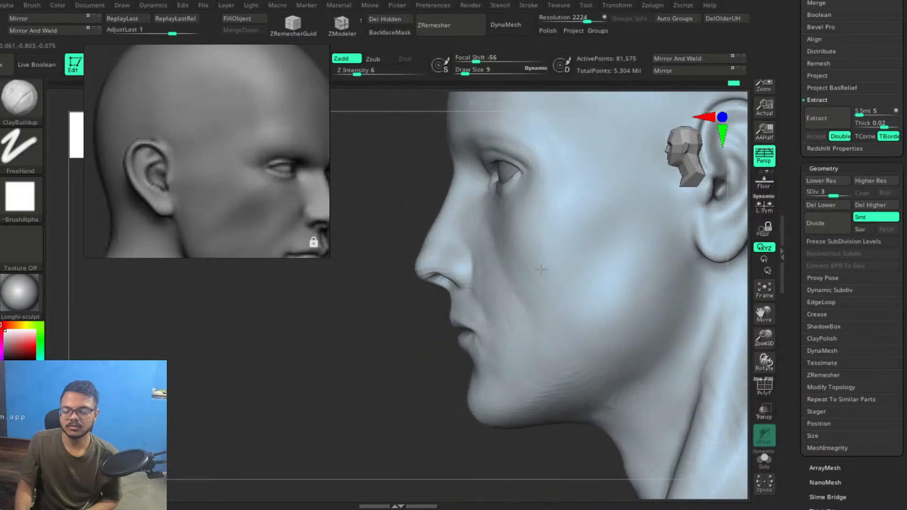
{"action": "mouse_move", "coordinate": [482, 278]}
{"action": "right_mouse_down"}
{"action": "mouse_move", "coordinate": [489, 292]}
{"action": "mouse_move", "coordinate": [466, 283]}
{"action": "mouse_move", "coordinate": [487, 322]}
{"action": "mouse_move", "coordinate": [484, 315]}
{"action": "right_mouse_up"}
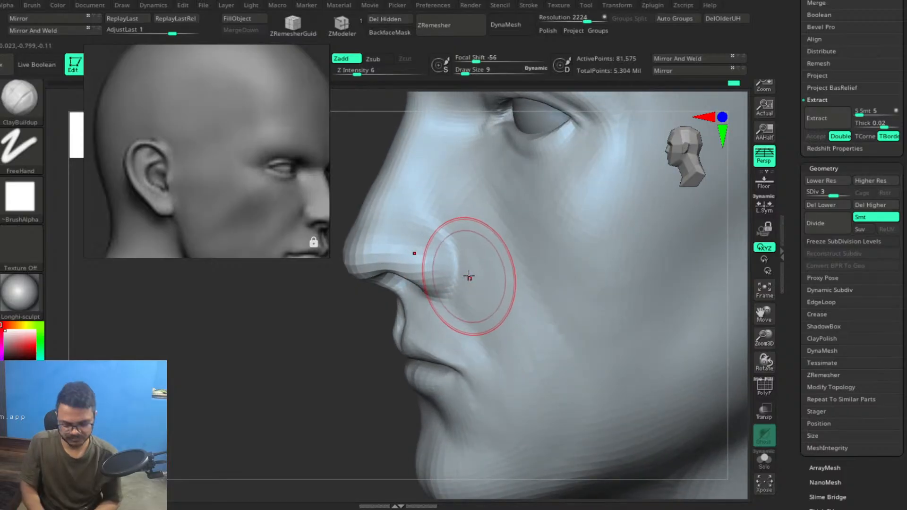
{"action": "key", "text": "bracketleft"}
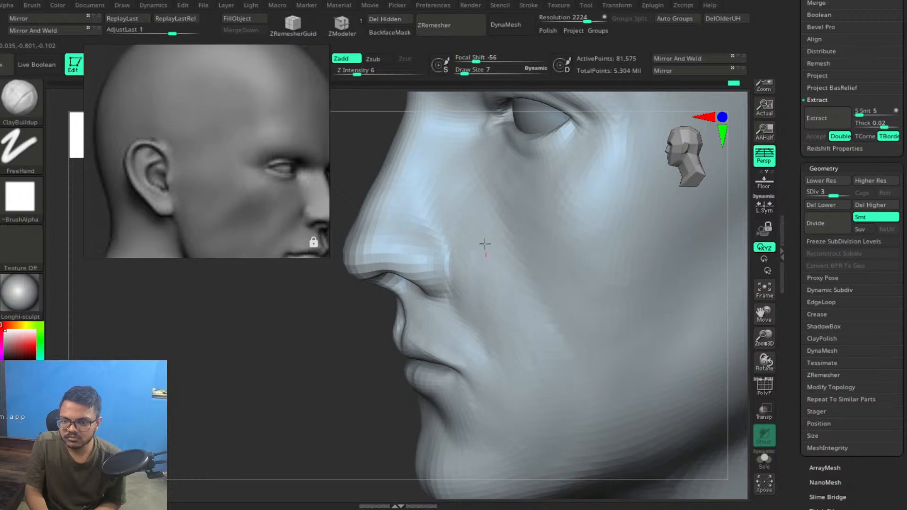
{"action": "left_click_drag", "start_coordinate": [454, 242], "coordinate": [439, 189]}
{"action": "mouse_move", "coordinate": [513, 286]}
{"action": "right_mouse_down"}
{"action": "mouse_move", "coordinate": [498, 282]}
{"action": "mouse_move", "coordinate": [529, 255]}
{"action": "right_mouse_up"}
{"action": "key", "text": "ctrl"}
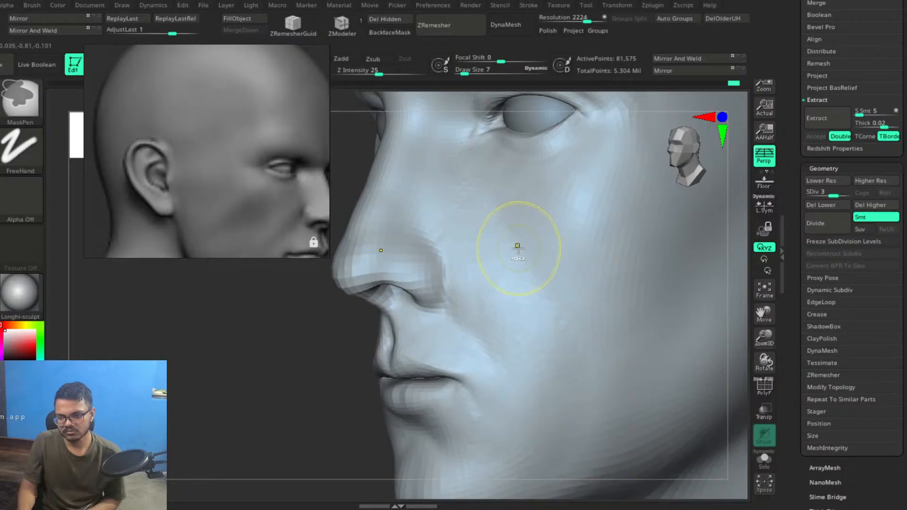
{"action": "key", "text": "ctrl+shift"}
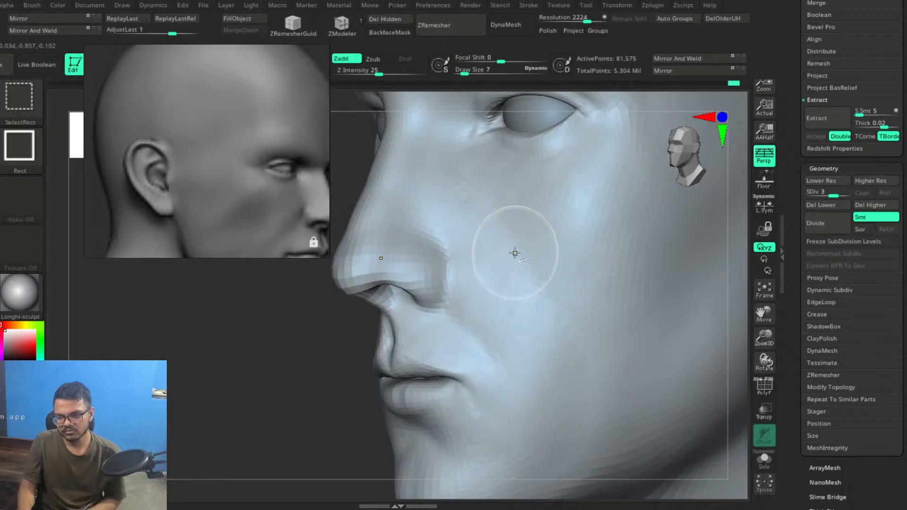
{"action": "key", "text": "ctrl+z"}
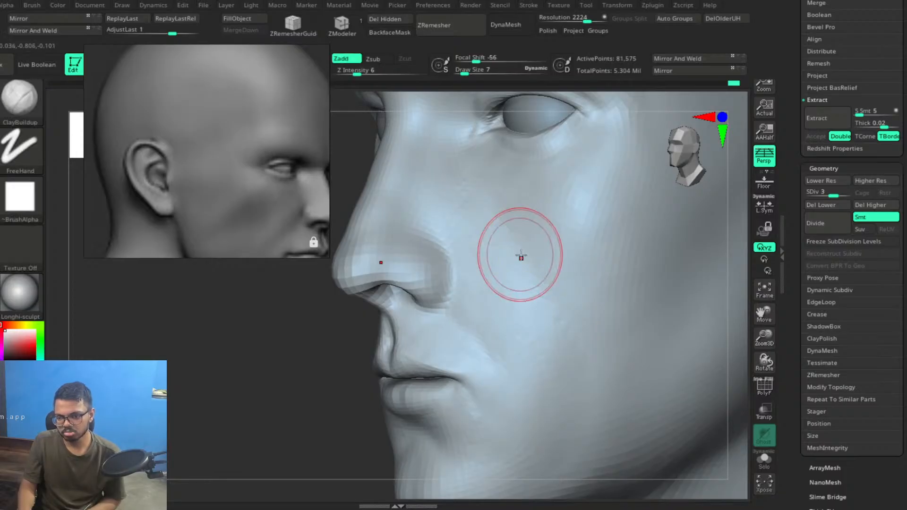
{"action": "key", "text": "ctrl+shift"}
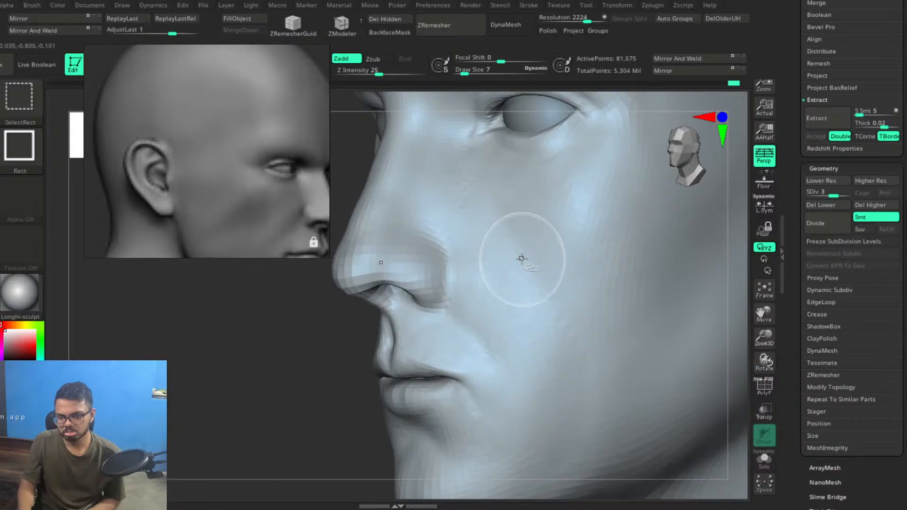
Refine the cheek around the nasolabial fold and smooth the transition behind the nose wing, checking it from the front.
{"action": "mouse_move", "coordinate": [524, 268]}
{"action": "right_mouse_down"}
{"action": "mouse_move", "coordinate": [515, 285]}
{"action": "mouse_move", "coordinate": [569, 277]}
{"action": "mouse_move", "coordinate": [538, 270]}
{"action": "mouse_move", "coordinate": [516, 291]}
{"action": "right_mouse_up"}
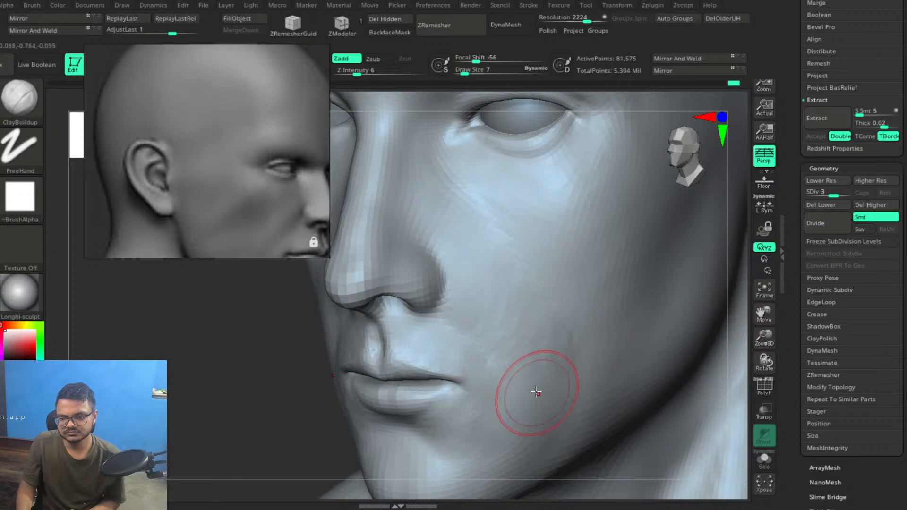
{"action": "right_click_drag", "start_coordinate": [551, 334], "coordinate": [519, 311]}
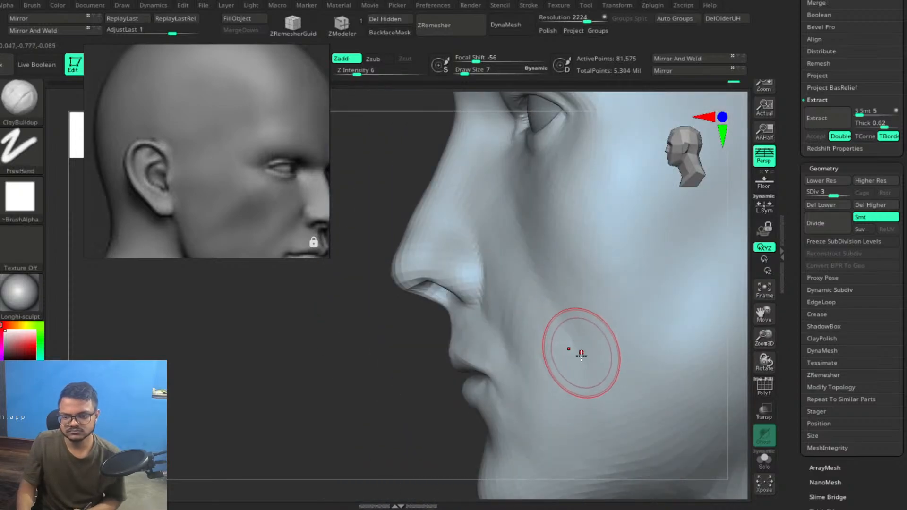
{"action": "left_click_drag", "start_coordinate": [487, 299], "coordinate": [485, 287], "text": "shift"}
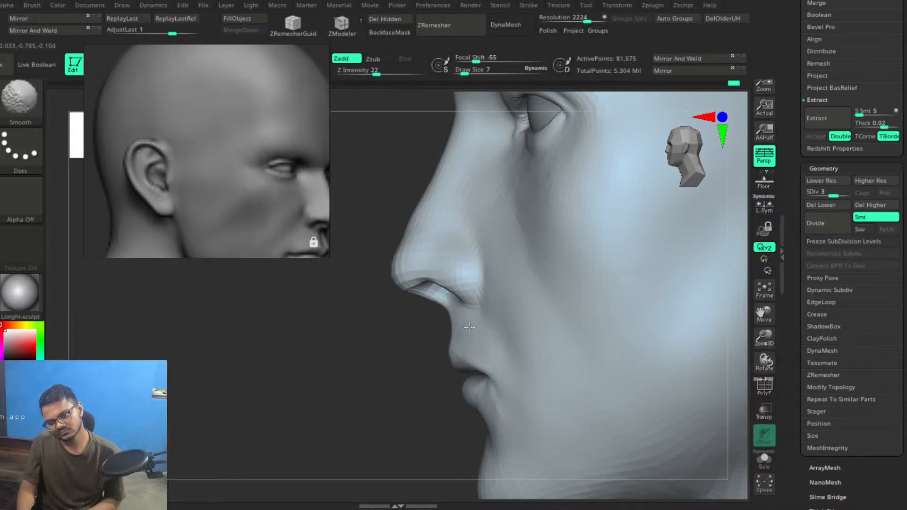
{"action": "left_click_drag", "start_coordinate": [374, 399], "coordinate": [447, 391]}
{"action": "key", "text": "shift"}
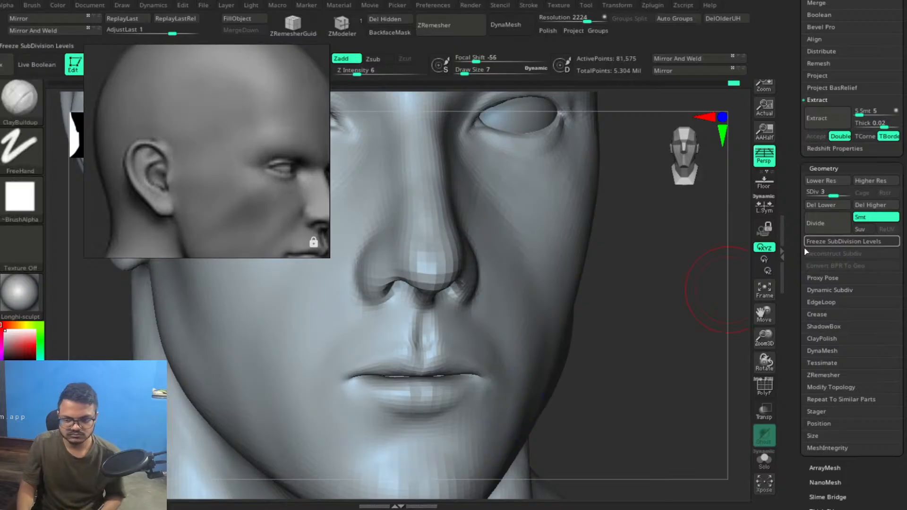
Raise the head mesh to subdivision level 4 and smooth the cheek beside the corner of the mouth.
{"action": "key", "text": "ctrl"}
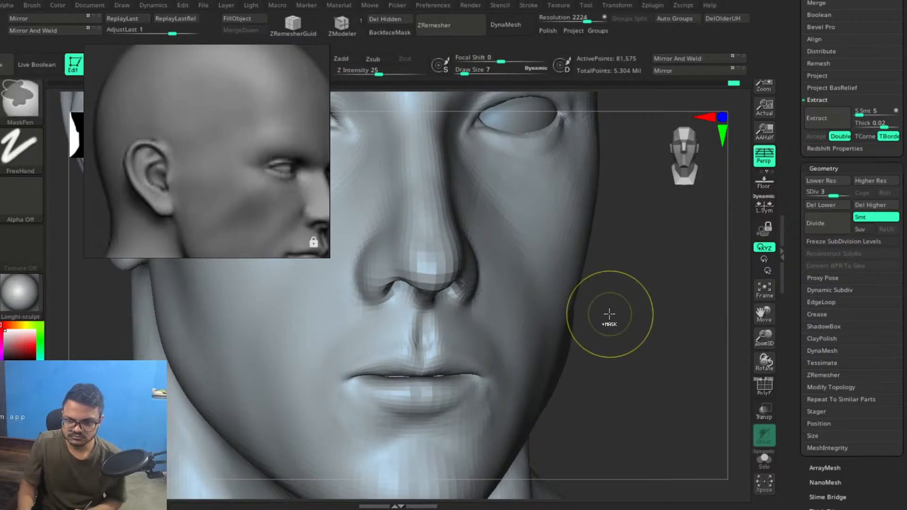
{"action": "key", "text": "shift"}
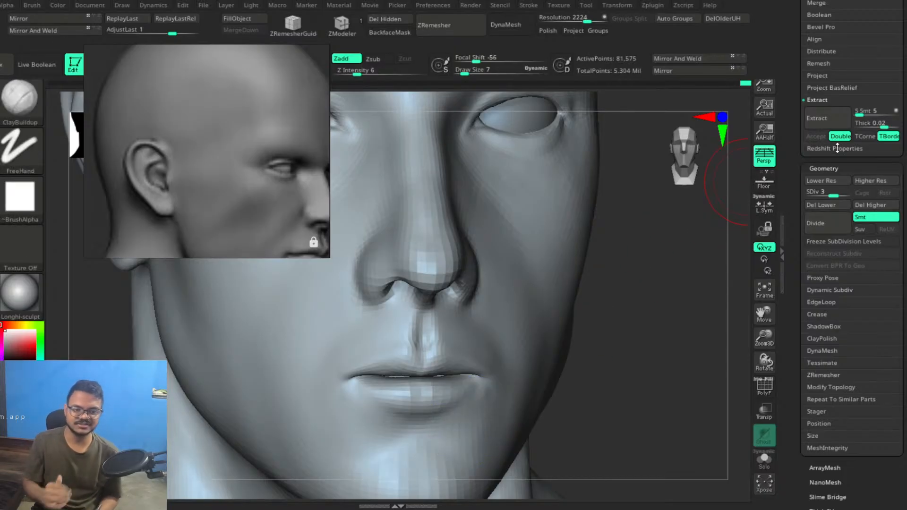
{"action": "left_click_drag", "start_coordinate": [836, 196], "coordinate": [848, 196]}
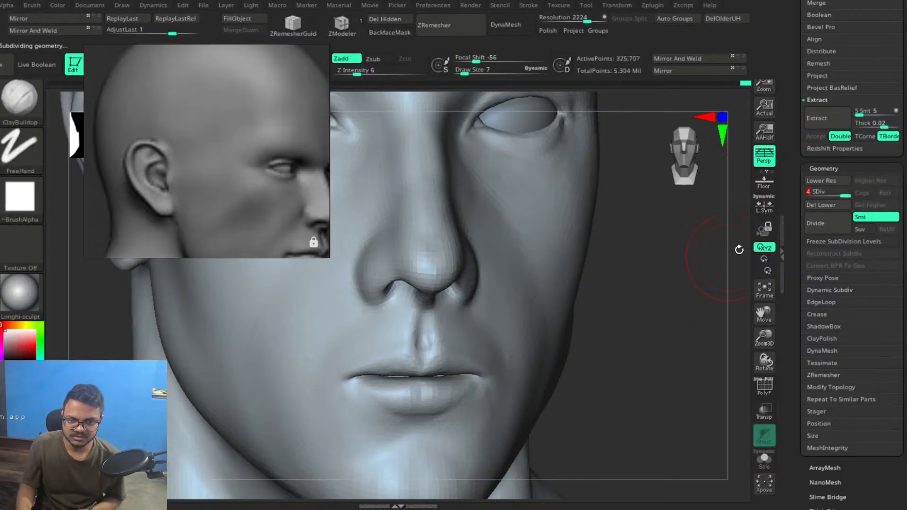
{"action": "left_click_drag", "start_coordinate": [638, 360], "coordinate": [619, 366]}
{"action": "right_click_drag", "start_coordinate": [620, 367], "coordinate": [626, 367]}
{"action": "left_click_drag", "start_coordinate": [489, 380], "coordinate": [509, 393], "text": "shift"}
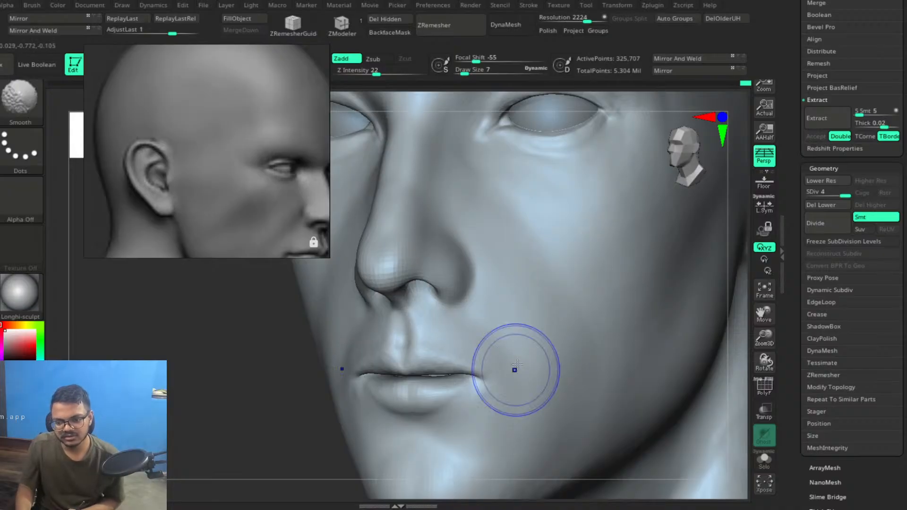
{"action": "key", "text": "shift"}
Smooth the outer end of the brow and the area around the outer corner of the eye.
{"action": "mouse_move", "coordinate": [557, 334]}
{"action": "right_mouse_down"}
{"action": "mouse_move", "coordinate": [544, 340]}
{"action": "mouse_move", "coordinate": [544, 299]}
{"action": "mouse_move", "coordinate": [587, 310]}
{"action": "mouse_move", "coordinate": [587, 331]}
{"action": "mouse_move", "coordinate": [569, 338]}
{"action": "mouse_move", "coordinate": [539, 347]}
{"action": "mouse_move", "coordinate": [522, 334]}
{"action": "right_mouse_up"}
{"action": "right_click_drag", "start_coordinate": [567, 257], "coordinate": [574, 317], "text": "ctrl"}
{"action": "left_click_drag", "start_coordinate": [547, 212], "coordinate": [539, 199], "text": "shift"}
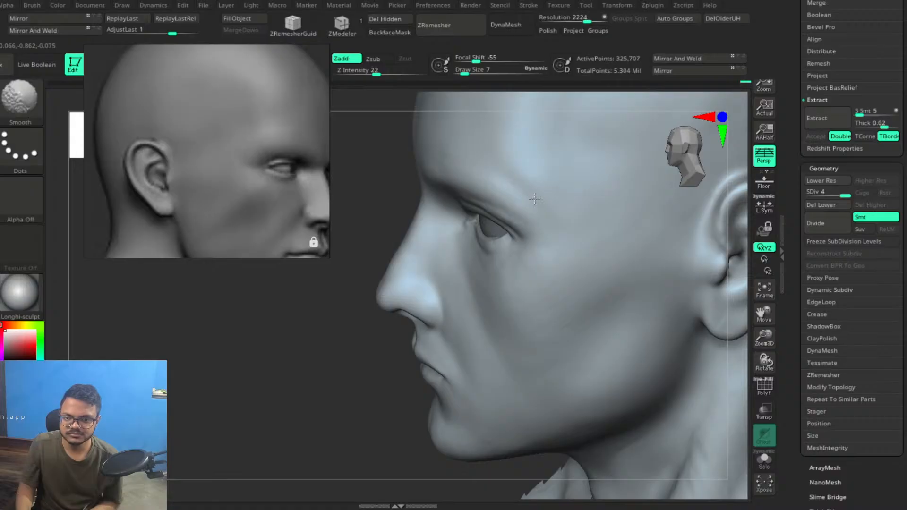
{"action": "mouse_move", "coordinate": [419, 237]}
{"action": "right_mouse_down"}
{"action": "mouse_move", "coordinate": [469, 233]}
{"action": "mouse_move", "coordinate": [546, 303]}
{"action": "right_mouse_up"}
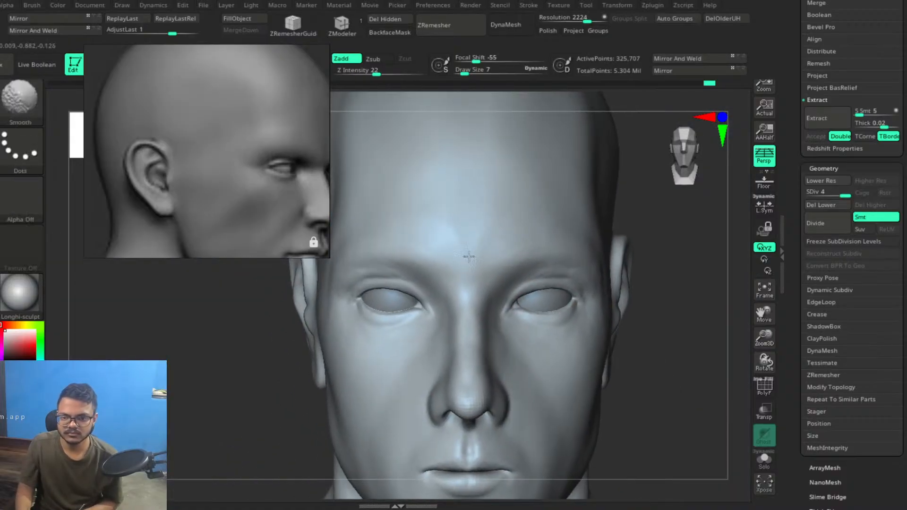
{"action": "mouse_move", "coordinate": [554, 270]}
{"action": "right_mouse_down"}
{"action": "mouse_move", "coordinate": [496, 279]}
{"action": "mouse_move", "coordinate": [512, 275]}
{"action": "right_mouse_up"}
{"action": "right_click_drag", "start_coordinate": [638, 304], "coordinate": [600, 306]}
{"action": "left_click_drag", "start_coordinate": [626, 310], "coordinate": [599, 321], "text": "shift"}
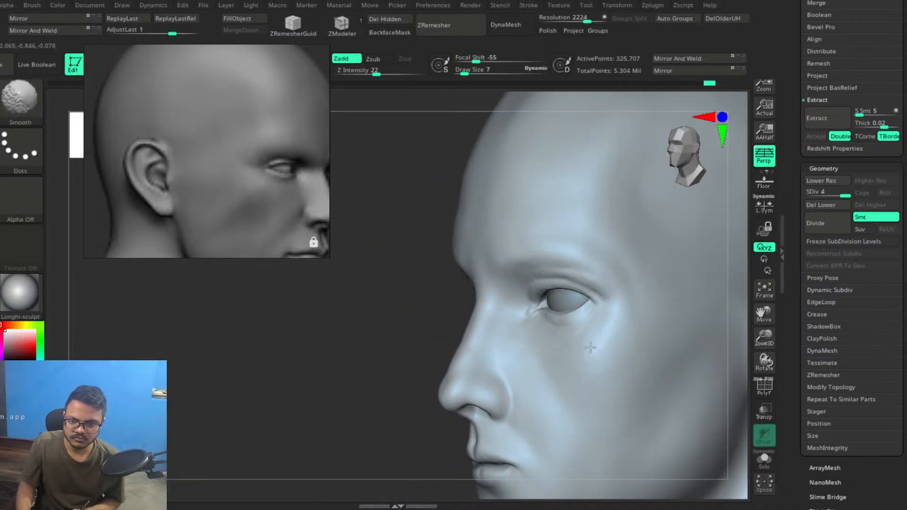
Unhide the rest of the body and review the full figure from the back and front.
{"action": "mouse_move", "coordinate": [659, 361]}
{"action": "right_mouse_down"}
{"action": "mouse_move", "coordinate": [588, 377]}
{"action": "mouse_move", "coordinate": [530, 367]}
{"action": "mouse_move", "coordinate": [580, 383]}
{"action": "mouse_move", "coordinate": [606, 358]}
{"action": "right_mouse_up"}
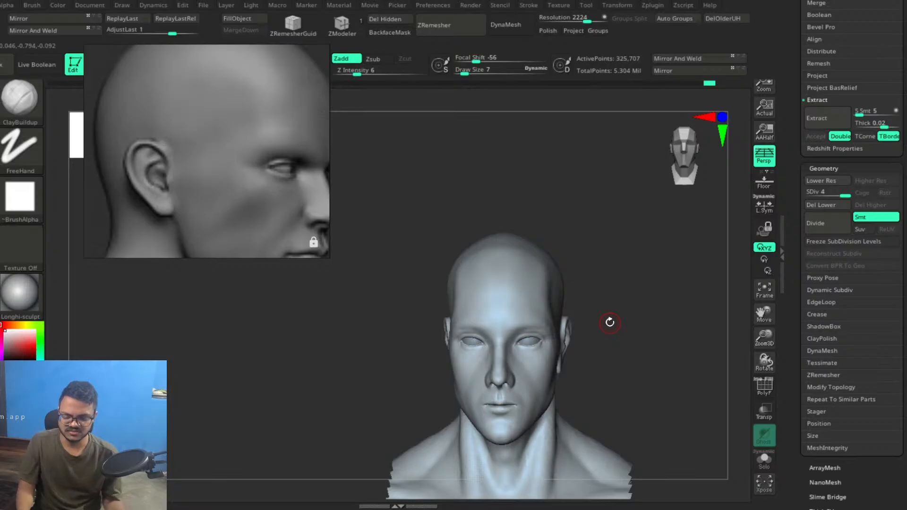
{"action": "key", "text": "f"}
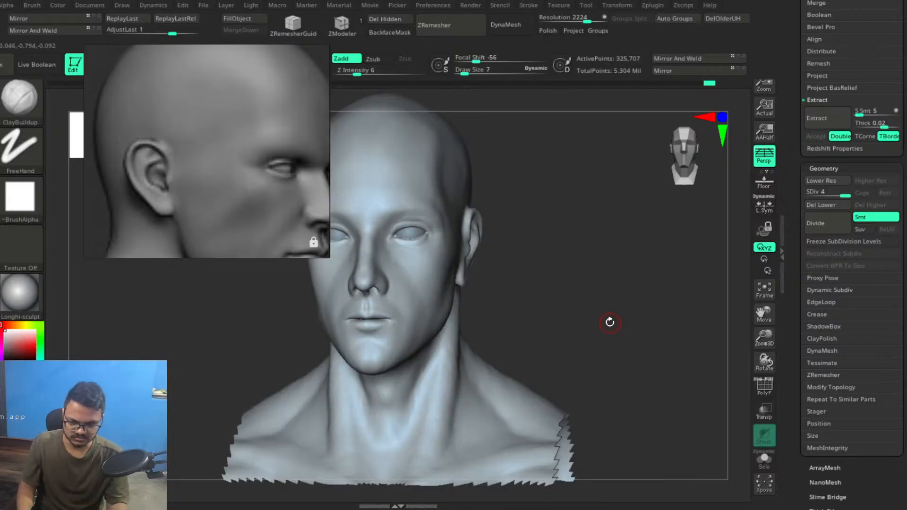
{"action": "left_click", "coordinate": [610, 323], "text": "ctrl+shift"}
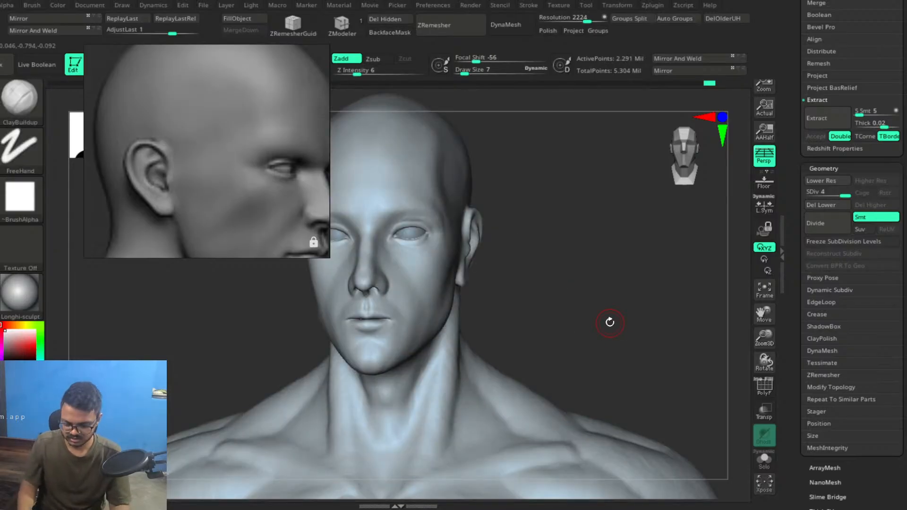
{"action": "key", "text": "f"}
{"action": "mouse_move", "coordinate": [597, 331]}
{"action": "right_mouse_down"}
{"action": "mouse_move", "coordinate": [594, 364]}
{"action": "mouse_move", "coordinate": [551, 331]}
{"action": "mouse_move", "coordinate": [558, 334]}
{"action": "mouse_move", "coordinate": [546, 345]}
{"action": "mouse_move", "coordinate": [468, 340]}
{"action": "right_mouse_up"}
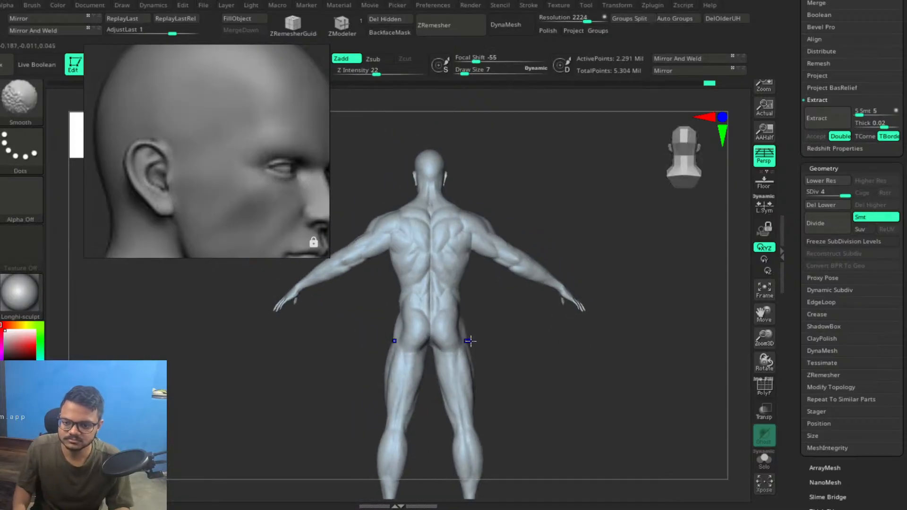
{"action": "mouse_move", "coordinate": [565, 387]}
{"action": "right_mouse_down", "text": "alt"}
{"action": "mouse_move", "coordinate": [622, 385]}
{"action": "mouse_move", "coordinate": [648, 401]}
{"action": "right_mouse_up", "text": "alt"}
{"action": "mouse_move", "coordinate": [483, 334]}
{"action": "right_mouse_down"}
{"action": "mouse_move", "coordinate": [490, 345]}
{"action": "mouse_move", "coordinate": [607, 379]}
{"action": "mouse_move", "coordinate": [606, 312]}
{"action": "right_mouse_up"}
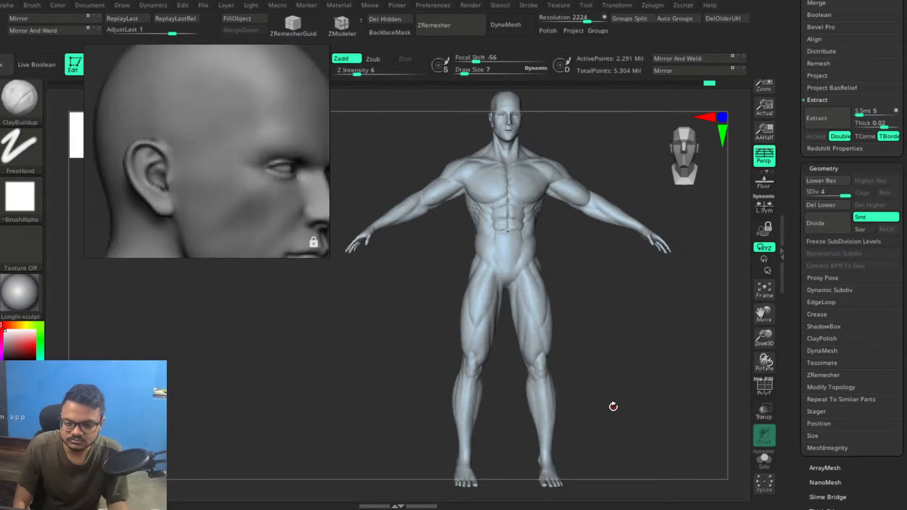
{"action": "left_click_drag", "start_coordinate": [610, 405], "coordinate": [572, 272], "text": "alt"}
{"action": "left_click_drag", "start_coordinate": [630, 338], "coordinate": [621, 364]}
{"action": "left_click_drag", "start_coordinate": [557, 221], "coordinate": [590, 383], "text": "alt"}
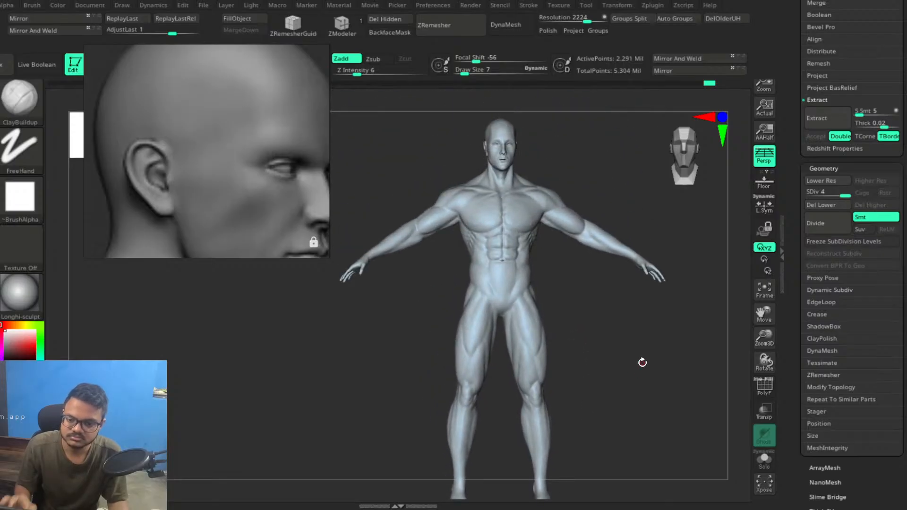
{"action": "left_click_drag", "start_coordinate": [650, 346], "coordinate": [584, 358]}
{"action": "left_click_drag", "start_coordinate": [560, 312], "coordinate": [630, 287]}
{"action": "mouse_move", "coordinate": [594, 394]}
{"action": "left_mouse_down", "text": "alt"}
{"action": "mouse_move", "coordinate": [606, 334]}
{"action": "mouse_move", "coordinate": [651, 308]}
{"action": "left_mouse_up", "text": "alt"}
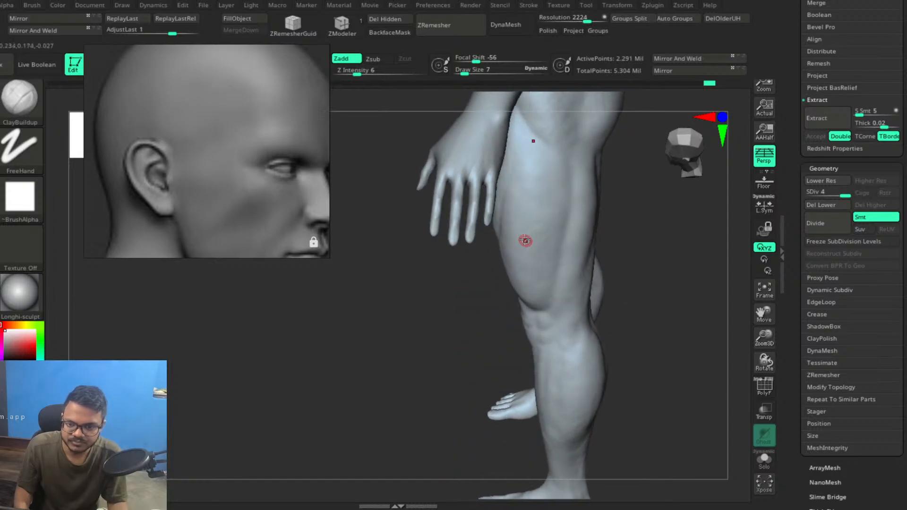
{"action": "key", "text": "ctrl+shift"}
{"action": "left_click", "coordinate": [473, 138], "text": "ctrl+shift"}
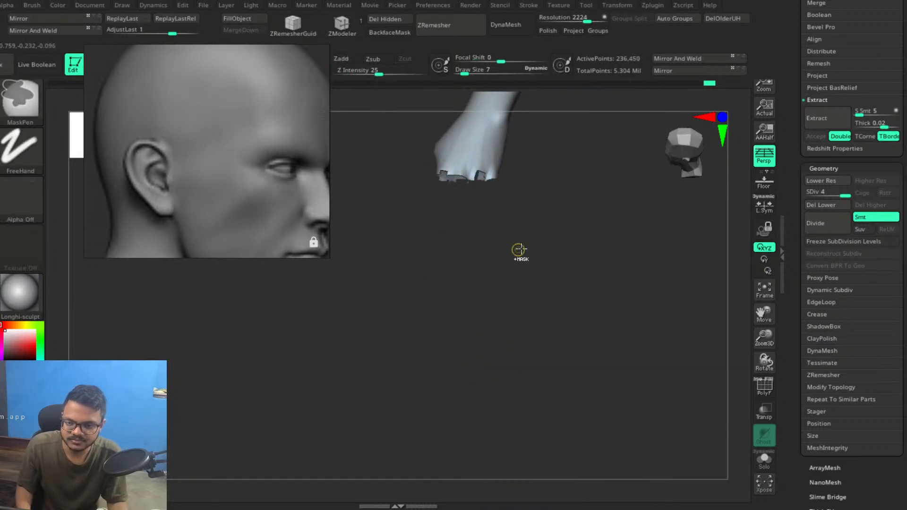
{"action": "left_click", "coordinate": [516, 254], "text": "ctrl+shift"}
{"action": "left_click_drag", "start_coordinate": [516, 304], "coordinate": [567, 312]}
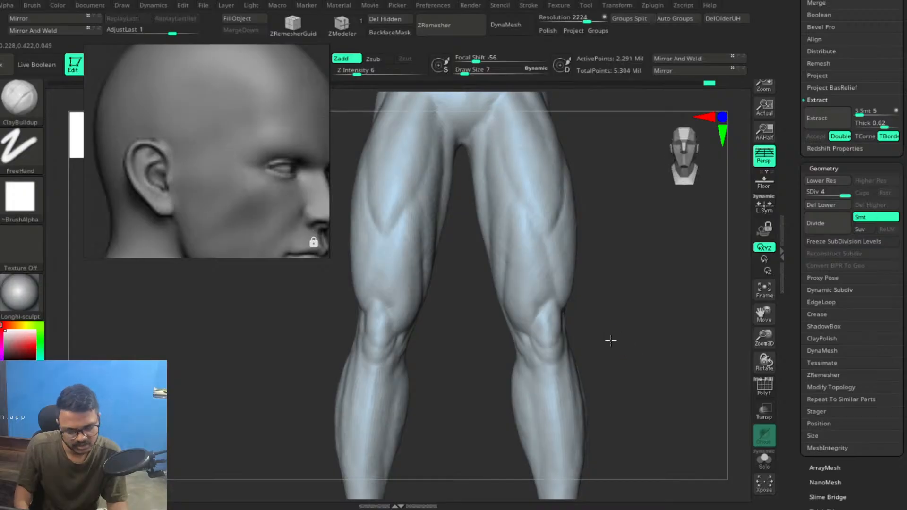
Isolate the figure's forearms and hands by hiding the rest of the body, with Solo mode on.
{"action": "key", "text": "f"}
{"action": "right_click_drag", "start_coordinate": [568, 274], "coordinate": [539, 277], "text": "alt"}
{"action": "mouse_move", "coordinate": [638, 301]}
{"action": "left_mouse_down", "text": "ctrl+shift"}
{"action": "mouse_move", "coordinate": [538, 192]}
{"action": "mouse_move", "coordinate": [527, 159]}
{"action": "left_mouse_up", "text": "ctrl+shift"}
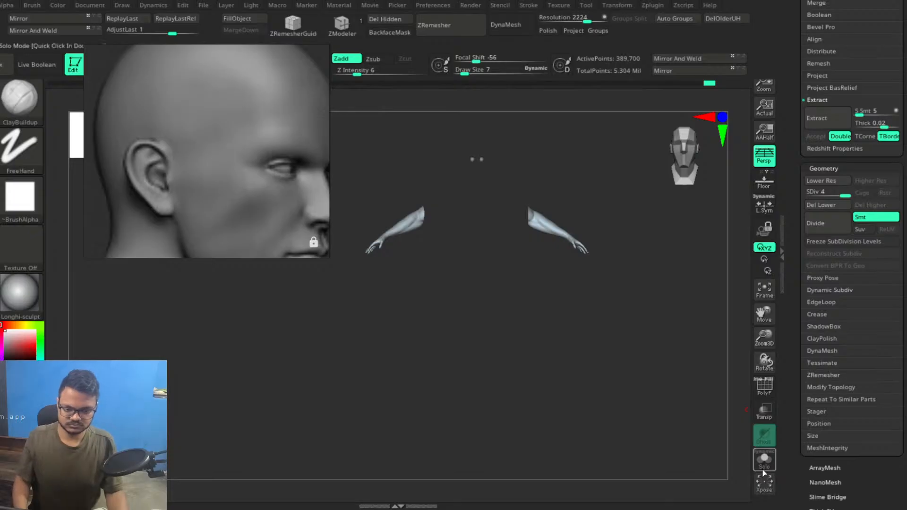
{"action": "key", "text": "f"}
{"action": "left_click_drag", "start_coordinate": [659, 370], "coordinate": [597, 366]}
{"action": "left_click_drag", "start_coordinate": [474, 381], "coordinate": [527, 324]}
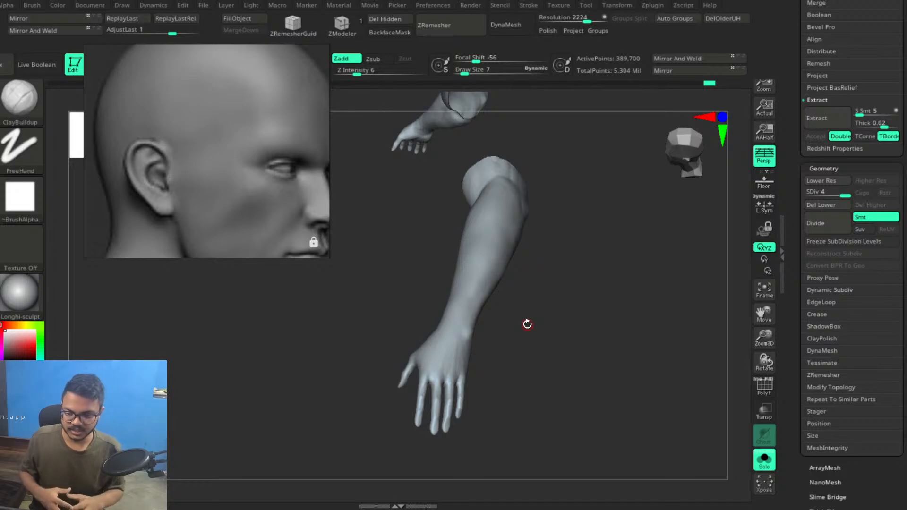
Reframe the reference image on the muscular forearm and fist, with the model's forearm and hand in close view.
{"action": "left_click_drag", "start_coordinate": [528, 323], "coordinate": [601, 363]}
{"action": "left_click_drag", "start_coordinate": [618, 407], "coordinate": [591, 264], "text": "alt"}
{"action": "left_click_drag", "start_coordinate": [600, 311], "coordinate": [594, 289], "text": "alt"}
{"action": "scroll", "coordinate": [227, 195], "scroll_direction": "down", "scroll_amount": 10}
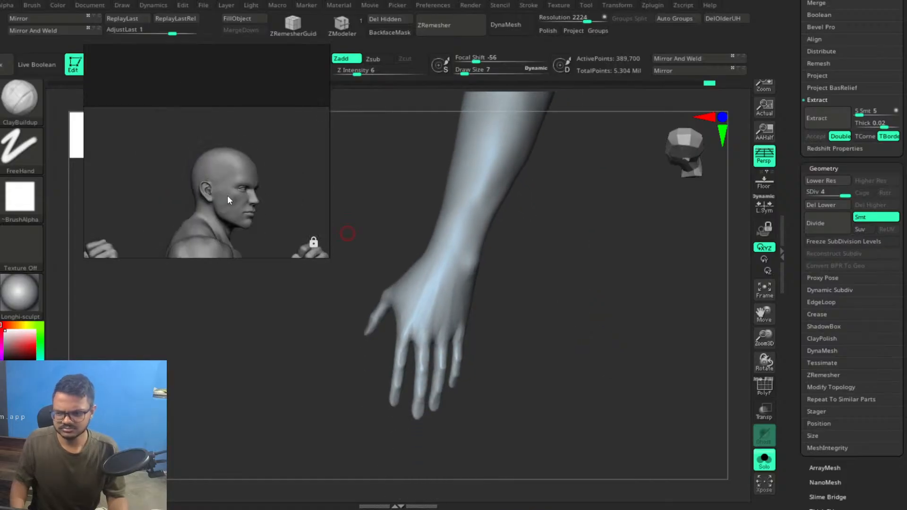
{"action": "middle_click_drag", "start_coordinate": [237, 203], "coordinate": [243, 154]}
{"action": "scroll", "coordinate": [241, 208], "scroll_direction": "up", "scroll_amount": 4}
{"action": "scroll", "coordinate": [241, 207], "scroll_direction": "up", "scroll_amount": 4}
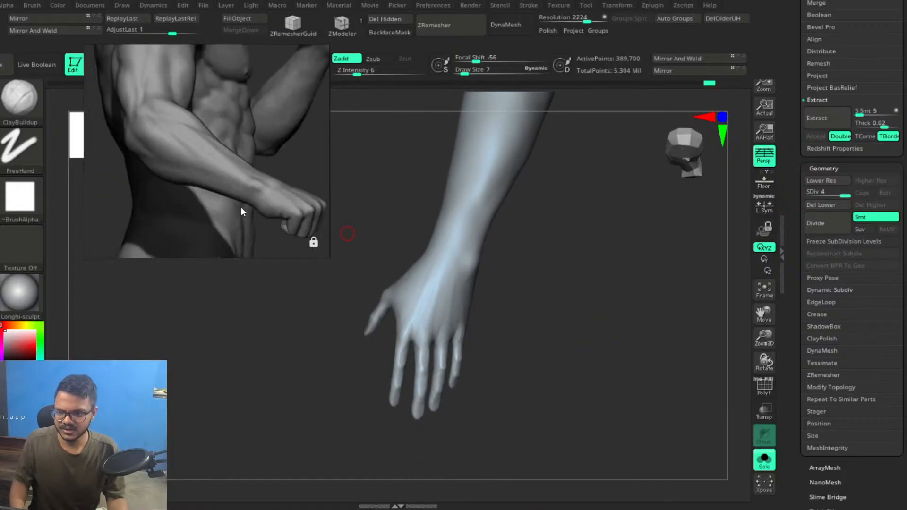
Lower the mesh to subdivision level 3, set the draw size to 22 and smooth the middle of the forearm.
{"action": "left_click_drag", "start_coordinate": [579, 281], "coordinate": [561, 263], "text": "alt"}
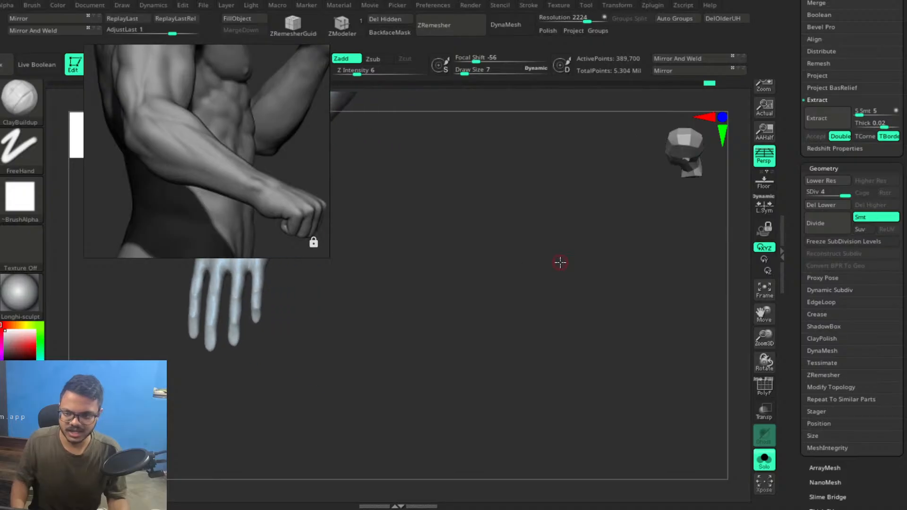
{"action": "left_click_drag", "start_coordinate": [382, 302], "coordinate": [484, 325]}
{"action": "left_click_drag", "start_coordinate": [518, 272], "coordinate": [532, 314]}
{"action": "left_click_drag", "start_coordinate": [531, 250], "coordinate": [529, 310]}
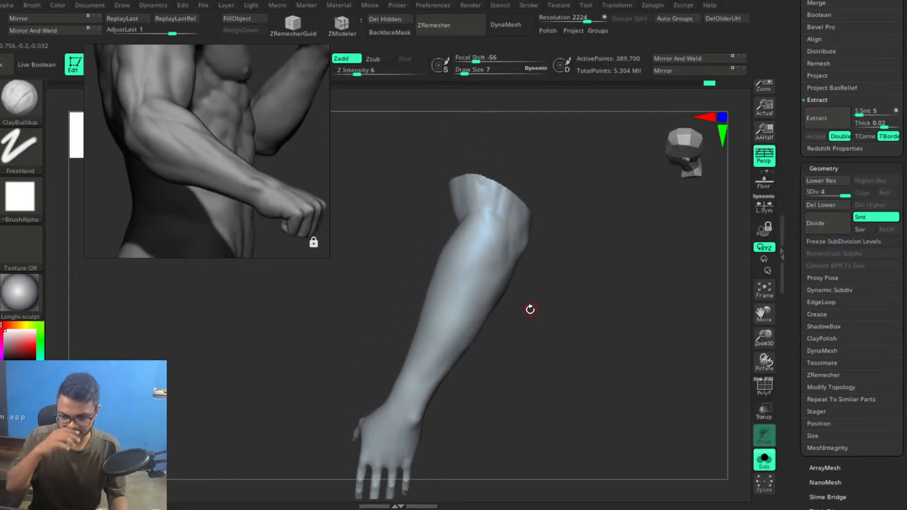
{"action": "left_click_drag", "start_coordinate": [523, 346], "coordinate": [556, 336]}
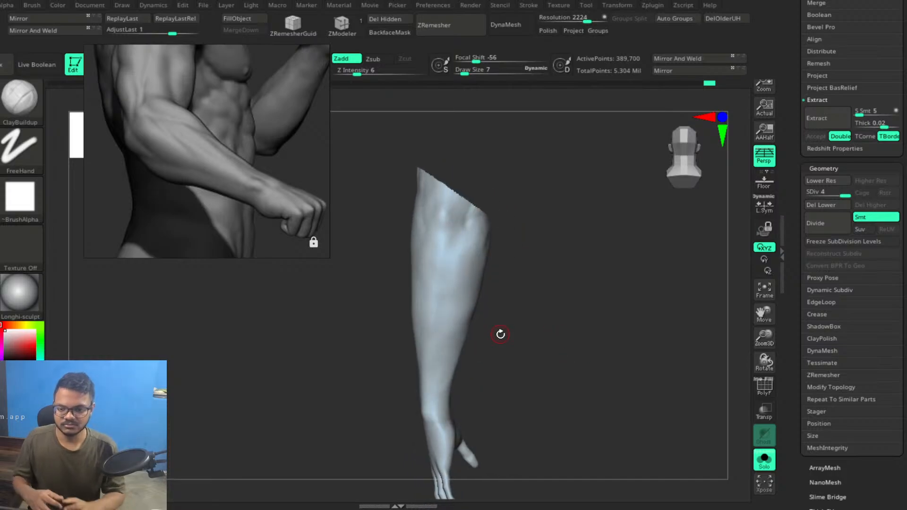
{"action": "mouse_move", "coordinate": [502, 335]}
{"action": "left_mouse_down"}
{"action": "mouse_move", "coordinate": [512, 332]}
{"action": "mouse_move", "coordinate": [526, 353]}
{"action": "left_mouse_up"}
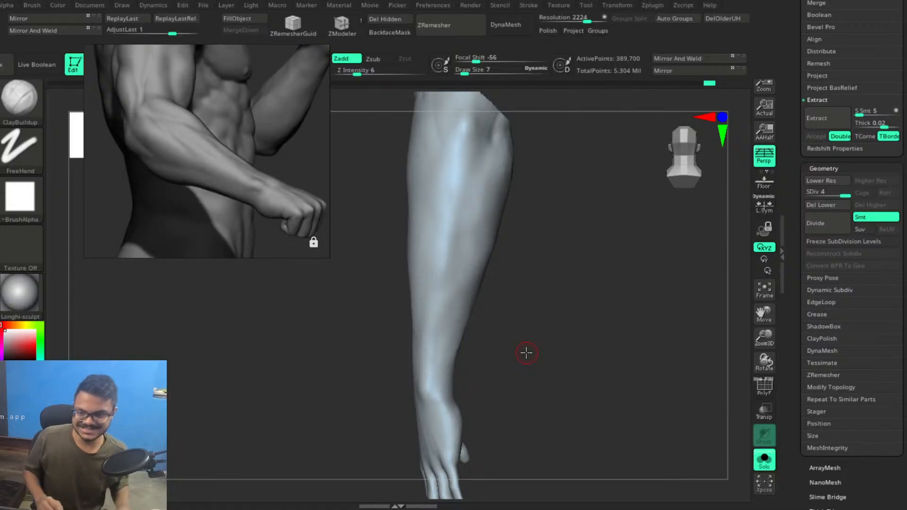
{"action": "left_click_drag", "start_coordinate": [594, 218], "coordinate": [614, 245]}
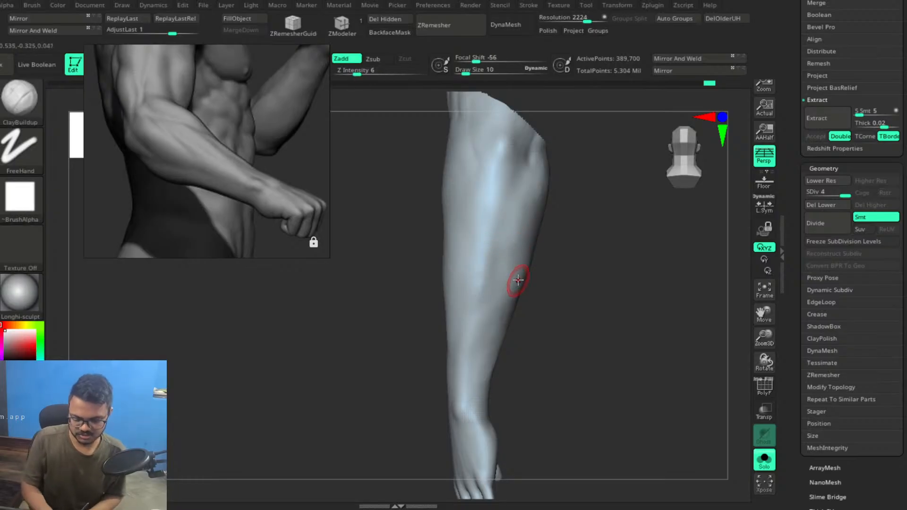
{"action": "key", "text": "shift"}
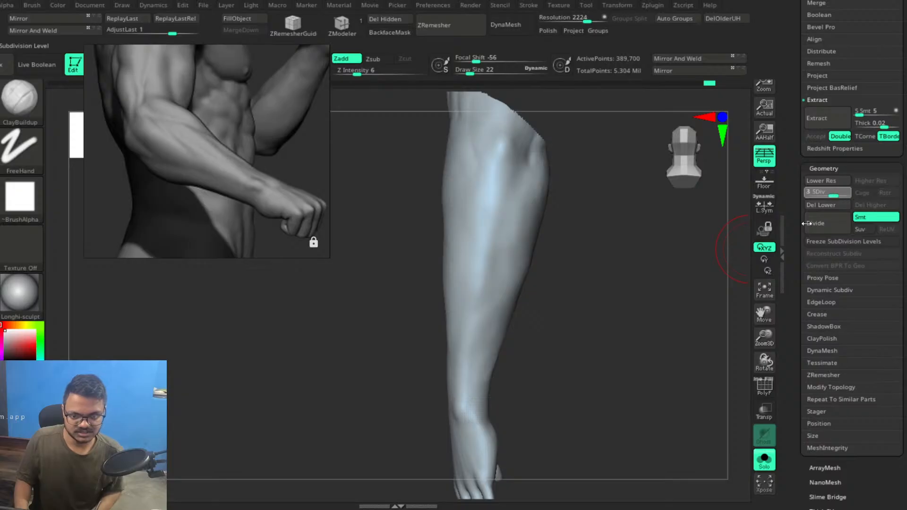
{"action": "key", "text": "shift+d"}
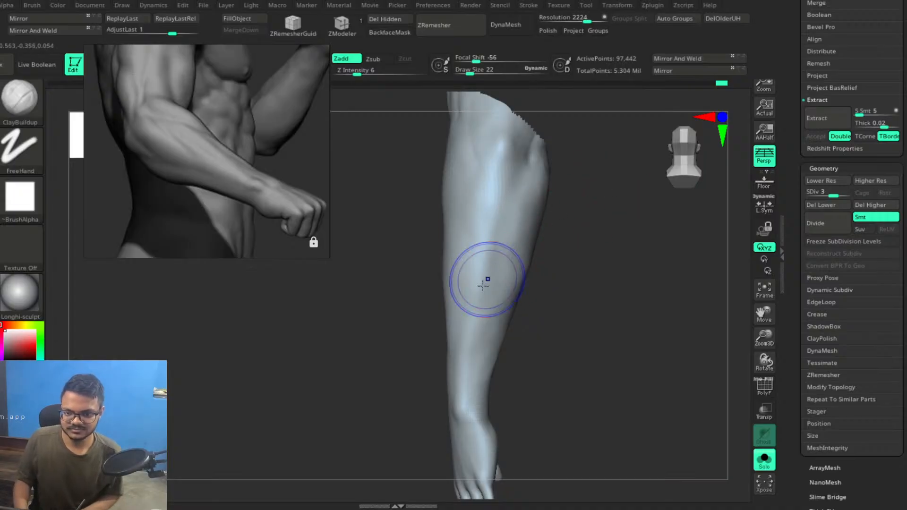
{"action": "key", "text": "shift"}
Build up long muscle strands on the outer forearm from below the elbow toward the wrist with the ClayBuildup brush.
{"action": "mouse_move", "coordinate": [563, 298]}
{"action": "left_mouse_down"}
{"action": "mouse_move", "coordinate": [577, 295]}
{"action": "mouse_move", "coordinate": [576, 287]}
{"action": "left_mouse_up"}
{"action": "key", "text": "b"}
{"action": "key", "text": "c"}
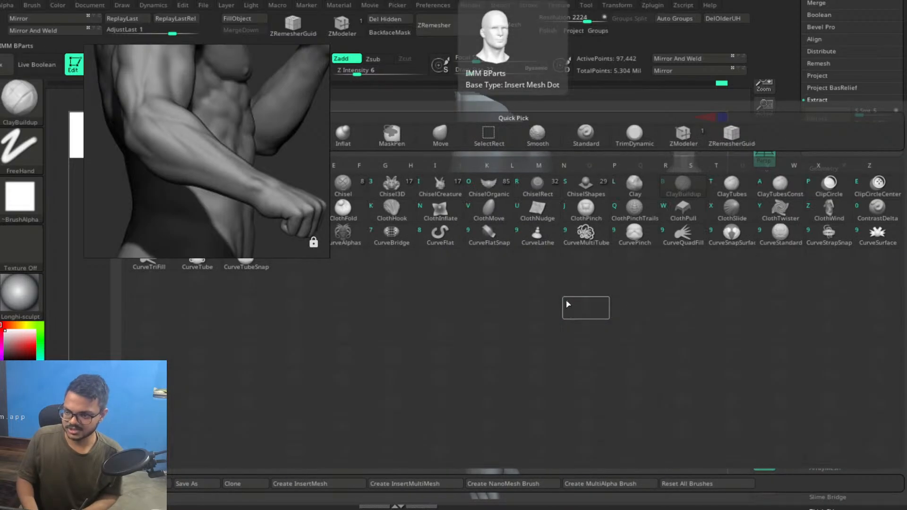
{"action": "key", "text": "b"}
{"action": "left_click_drag", "start_coordinate": [496, 262], "coordinate": [496, 266]}
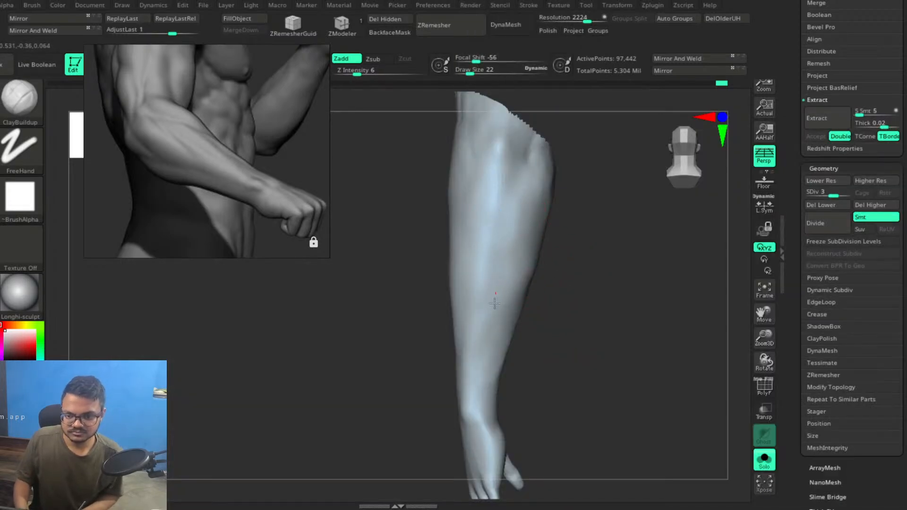
{"action": "mouse_move", "coordinate": [498, 278]}
{"action": "left_mouse_down"}
{"action": "mouse_move", "coordinate": [489, 296]}
{"action": "mouse_move", "coordinate": [476, 288]}
{"action": "left_mouse_up"}
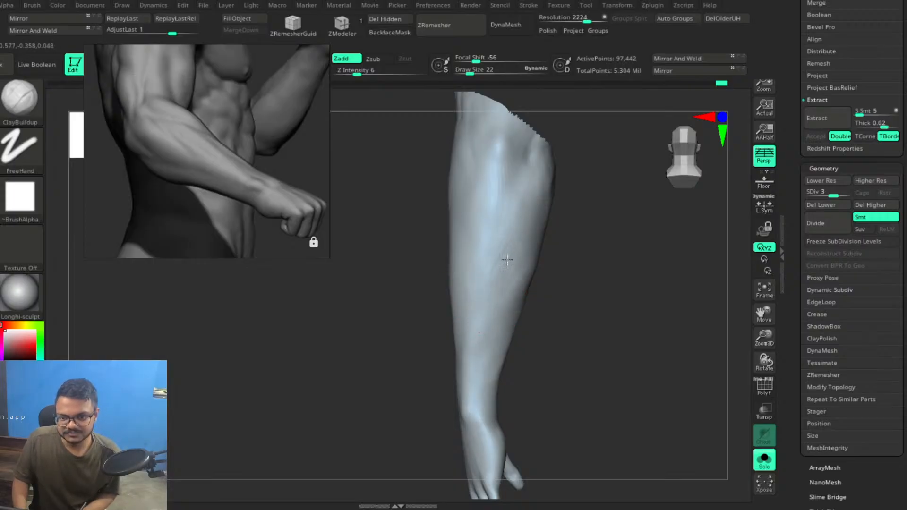
{"action": "mouse_move", "coordinate": [493, 241]}
{"action": "left_mouse_down"}
{"action": "mouse_move", "coordinate": [494, 200]}
{"action": "mouse_move", "coordinate": [512, 181]}
{"action": "left_mouse_up"}
{"action": "left_click_drag", "start_coordinate": [481, 206], "coordinate": [478, 204]}
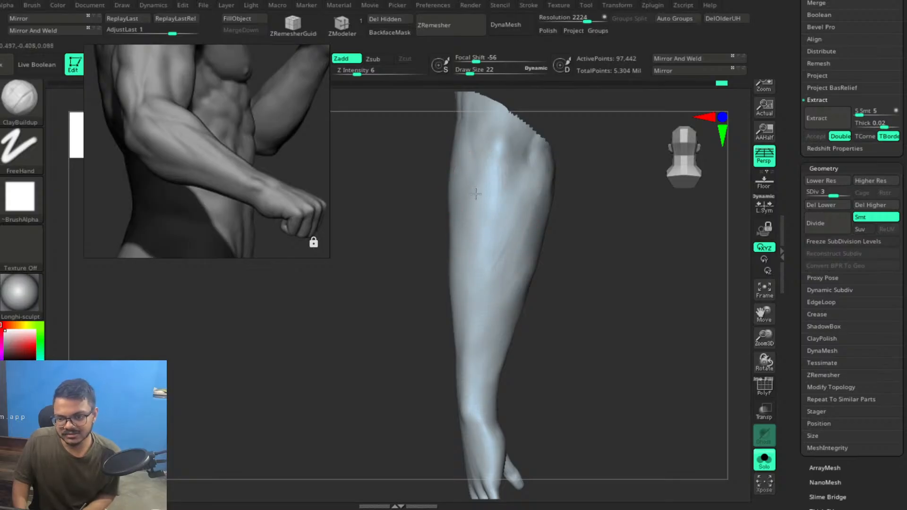
{"action": "left_click_drag", "start_coordinate": [523, 184], "coordinate": [478, 262]}
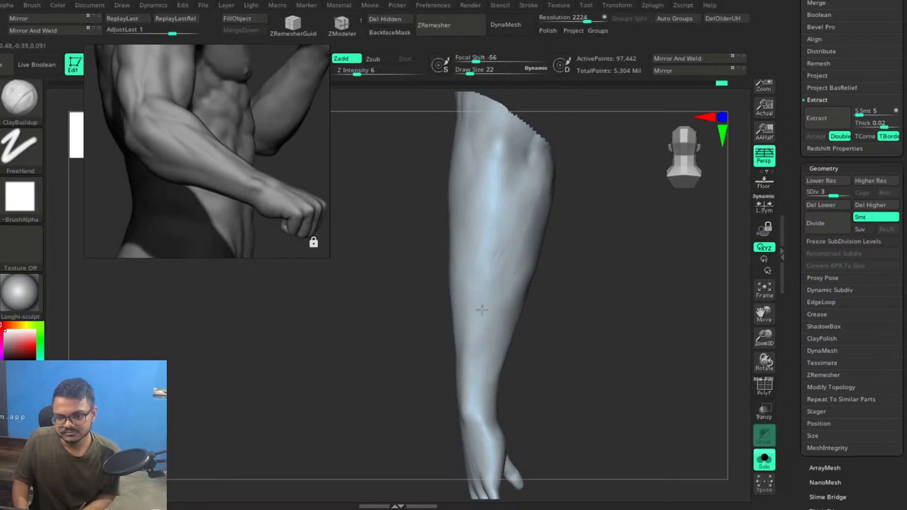
{"action": "left_click_drag", "start_coordinate": [562, 283], "coordinate": [610, 276]}
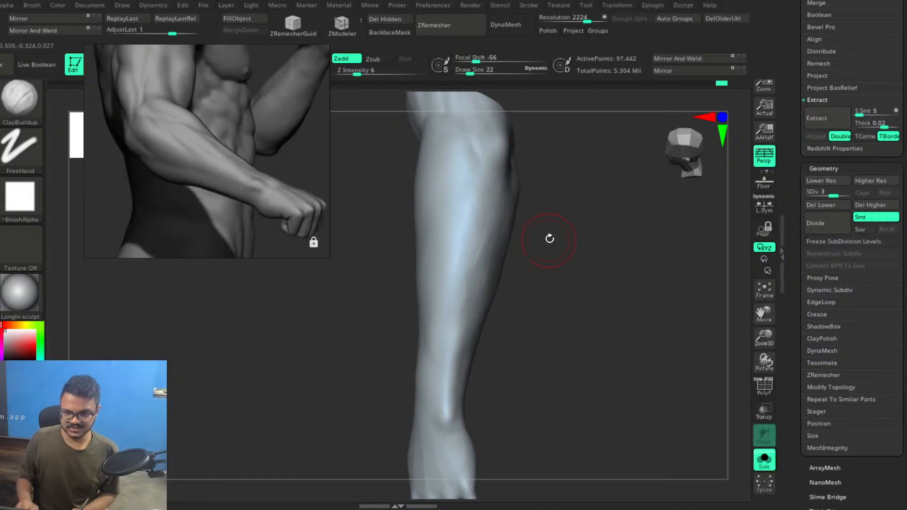
{"action": "mouse_move", "coordinate": [537, 249]}
{"action": "left_mouse_down"}
{"action": "mouse_move", "coordinate": [557, 277]}
{"action": "mouse_move", "coordinate": [524, 283]}
{"action": "left_mouse_up"}
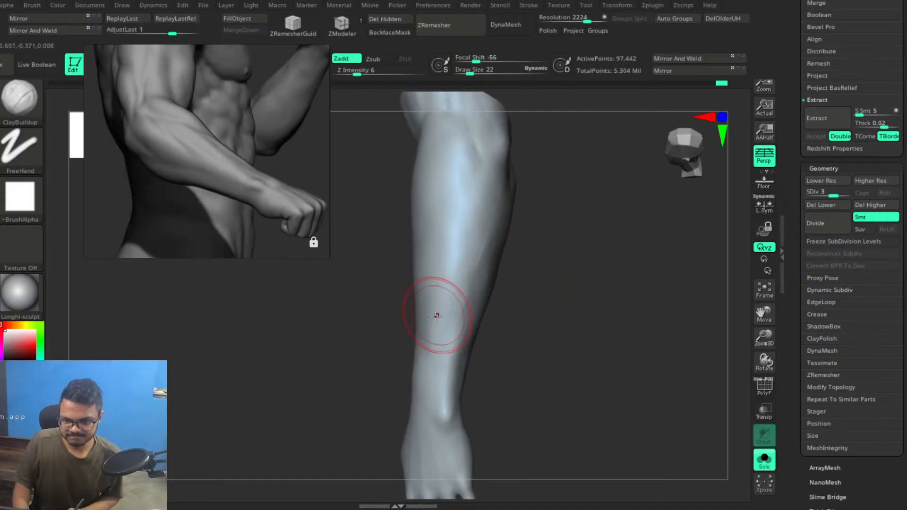
Smooth the fresh clay strokes on the outer forearm below the elbow.
{"action": "left_click_drag", "start_coordinate": [520, 333], "coordinate": [559, 335]}
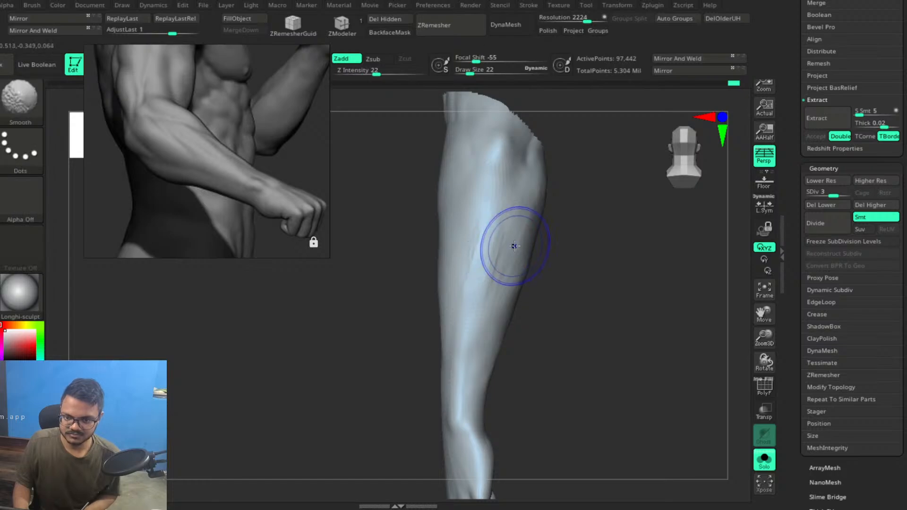
{"action": "key", "text": "shift"}
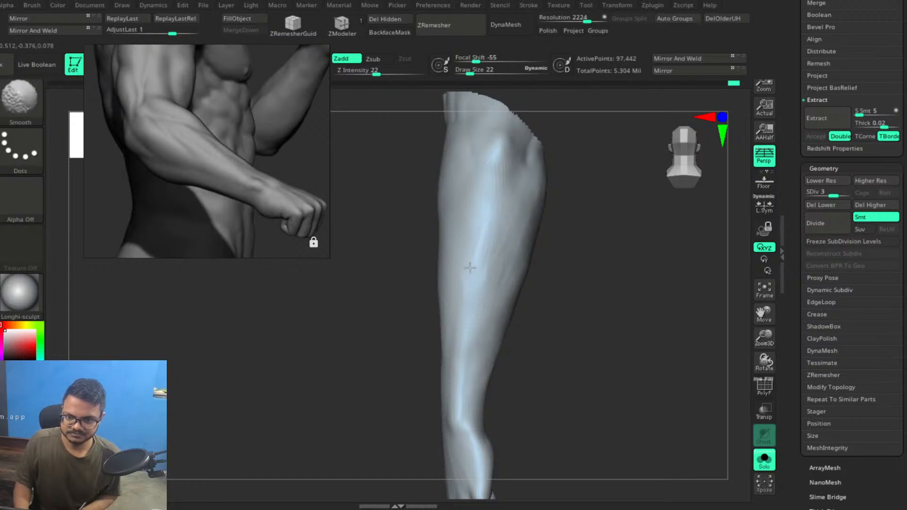
{"action": "mouse_move", "coordinate": [516, 217]}
{"action": "right_mouse_down"}
{"action": "mouse_move", "coordinate": [571, 287]}
{"action": "mouse_move", "coordinate": [518, 224]}
{"action": "right_mouse_up"}
Sculpt the muscle forms around the middle and lower forearm down to the wrist with ClayBuildup strokes.
{"action": "left_click_drag", "start_coordinate": [627, 296], "coordinate": [544, 296]}
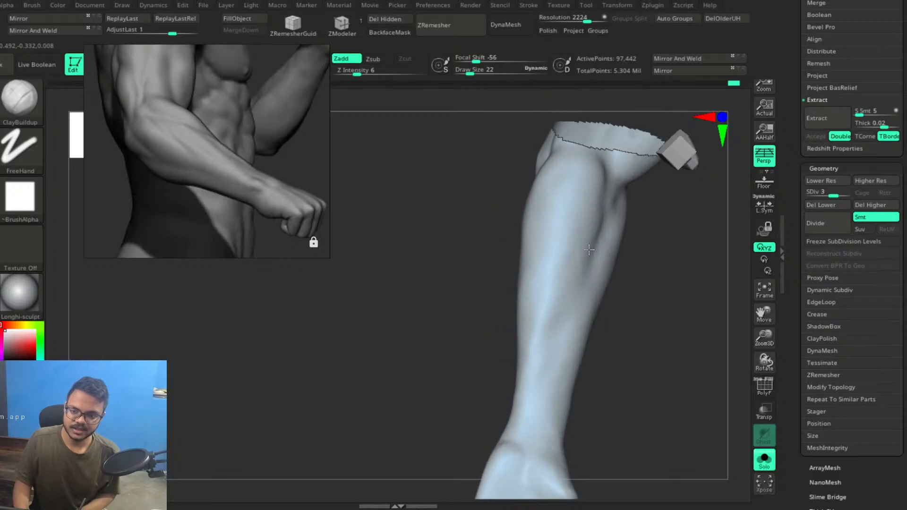
{"action": "key", "text": "shift"}
{"action": "left_click_drag", "start_coordinate": [642, 327], "coordinate": [563, 293]}
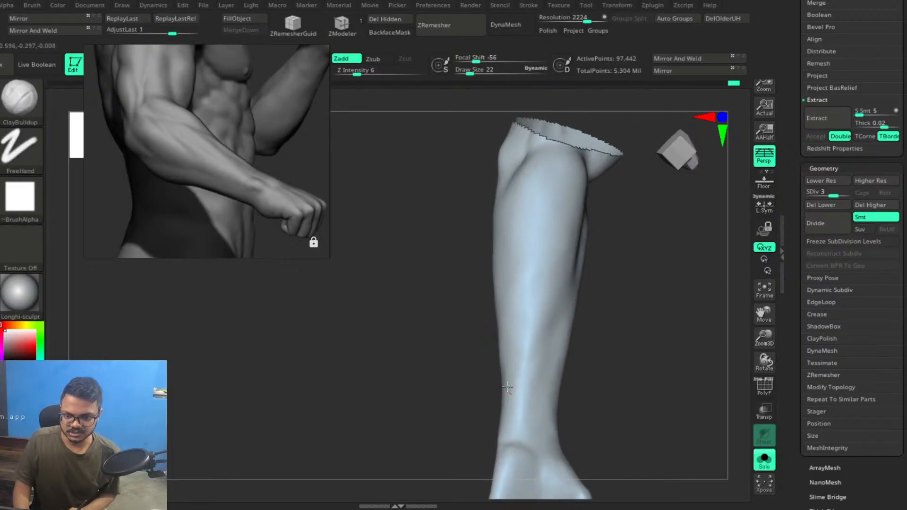
{"action": "left_click_drag", "start_coordinate": [630, 344], "coordinate": [493, 402]}
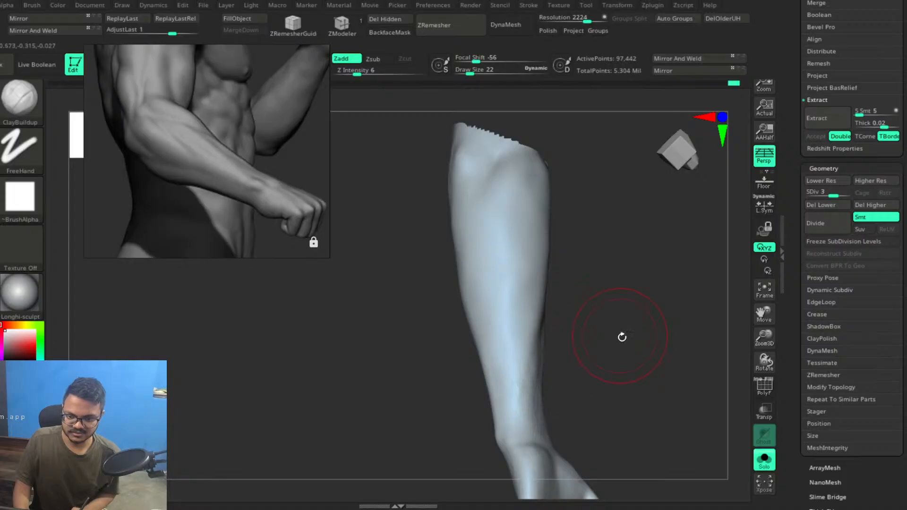
{"action": "left_click_drag", "start_coordinate": [620, 336], "coordinate": [523, 365]}
{"action": "mouse_move", "coordinate": [528, 407]}
{"action": "left_mouse_down"}
{"action": "mouse_move", "coordinate": [541, 333]}
{"action": "mouse_move", "coordinate": [529, 350]}
{"action": "mouse_move", "coordinate": [535, 373]}
{"action": "left_mouse_up"}
{"action": "left_click_drag", "start_coordinate": [635, 346], "coordinate": [601, 294]}
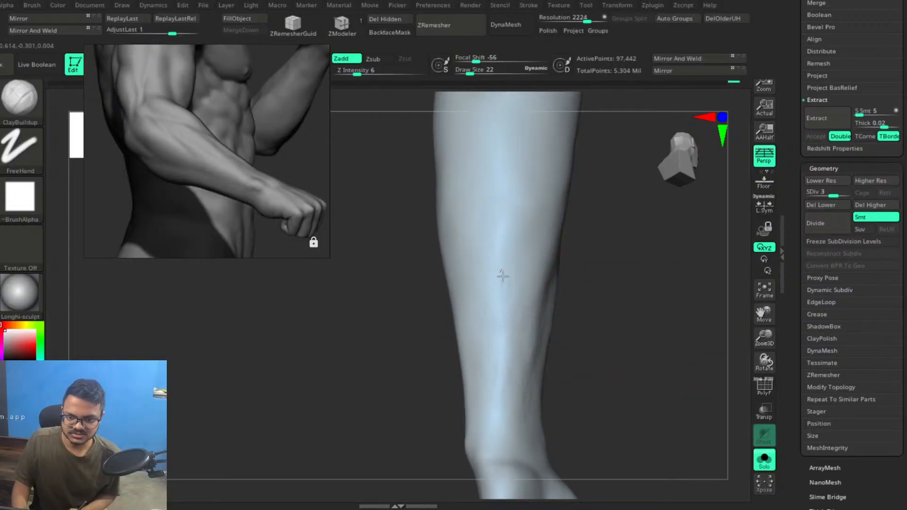
Add ClayBuildup strokes along the back of the forearm to define the strands running to the wrist.
{"action": "left_click_drag", "start_coordinate": [644, 320], "coordinate": [515, 273]}
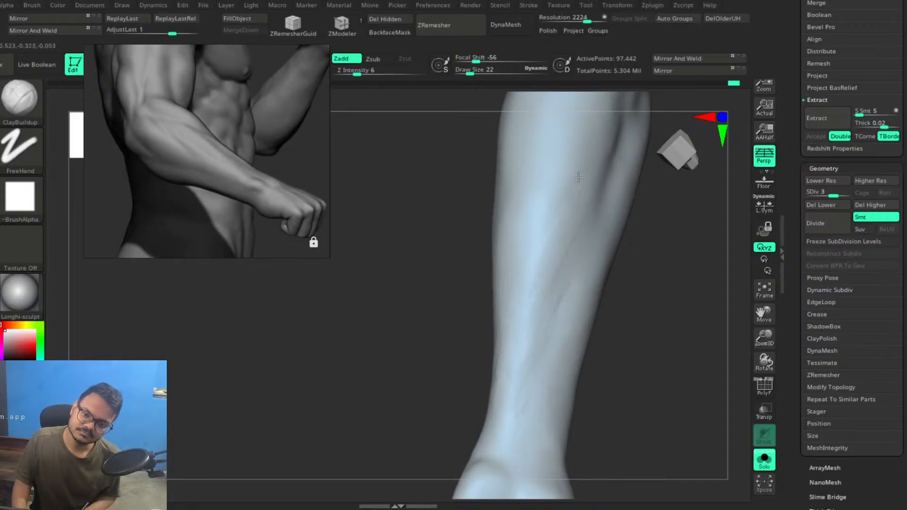
{"action": "left_click_drag", "start_coordinate": [550, 227], "coordinate": [520, 369]}
{"action": "left_click_drag", "start_coordinate": [638, 317], "coordinate": [570, 286]}
Smooth the sculpted strokes along the back and side of the forearm from the elbow down to the wrist.
{"action": "key", "text": "shift"}
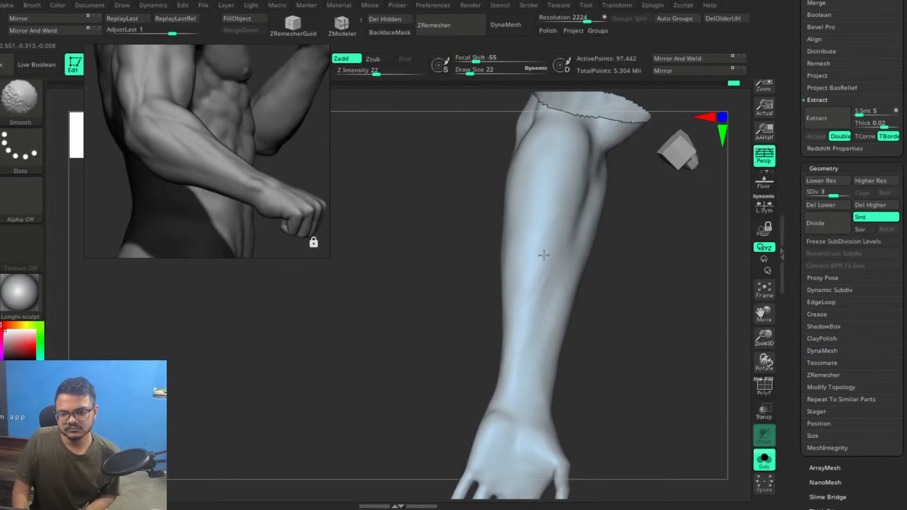
{"action": "left_click_drag", "start_coordinate": [624, 320], "coordinate": [553, 279]}
{"action": "key", "text": "shift"}
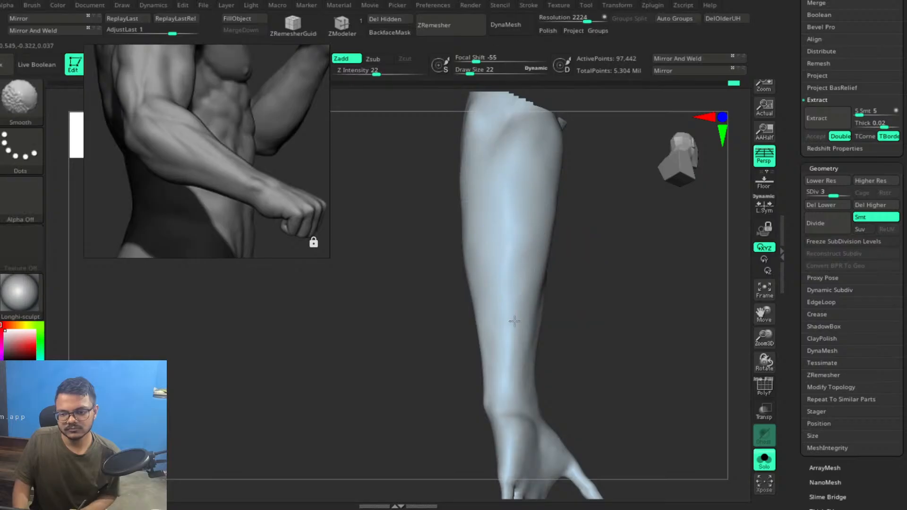
{"action": "left_click_drag", "start_coordinate": [618, 282], "coordinate": [616, 305]}
{"action": "left_click_drag", "start_coordinate": [510, 227], "coordinate": [507, 309], "text": "shift"}
{"action": "mouse_move", "coordinate": [587, 300]}
{"action": "left_mouse_down"}
{"action": "mouse_move", "coordinate": [533, 298]}
{"action": "mouse_move", "coordinate": [542, 297]}
{"action": "mouse_move", "coordinate": [533, 273]}
{"action": "mouse_move", "coordinate": [527, 287]}
{"action": "mouse_move", "coordinate": [528, 269]}
{"action": "mouse_move", "coordinate": [532, 297]}
{"action": "left_mouse_up"}
{"action": "mouse_move", "coordinate": [547, 251]}
{"action": "left_mouse_down", "text": "shift"}
{"action": "mouse_move", "coordinate": [536, 263]}
{"action": "mouse_move", "coordinate": [535, 236]}
{"action": "left_mouse_up", "text": "shift"}
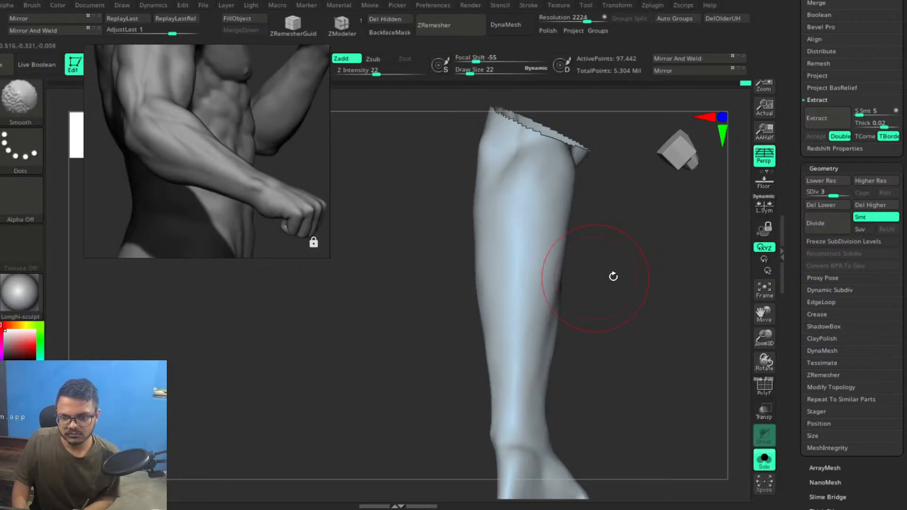
{"action": "left_click_drag", "start_coordinate": [610, 275], "coordinate": [593, 265]}
{"action": "mouse_move", "coordinate": [527, 273]}
{"action": "left_mouse_down", "text": "shift"}
{"action": "mouse_move", "coordinate": [516, 286]}
{"action": "mouse_move", "coordinate": [509, 267]}
{"action": "left_mouse_up", "text": "shift"}
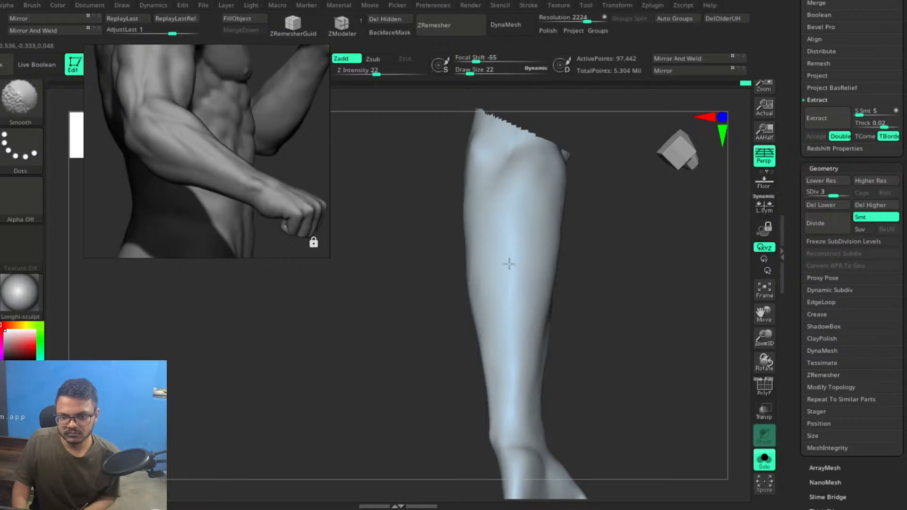
{"action": "left_click_drag", "start_coordinate": [514, 317], "coordinate": [517, 410], "text": "shift"}
Build up the muscle ridge along the middle of the inner forearm with ClayBuildup strokes and smooth it.
{"action": "mouse_move", "coordinate": [611, 320]}
{"action": "left_mouse_down", "text": "alt"}
{"action": "mouse_move", "coordinate": [603, 311]}
{"action": "mouse_move", "coordinate": [620, 296]}
{"action": "mouse_move", "coordinate": [596, 292]}
{"action": "mouse_move", "coordinate": [630, 318]}
{"action": "mouse_move", "coordinate": [616, 304]}
{"action": "mouse_move", "coordinate": [581, 302]}
{"action": "left_mouse_up", "text": "alt"}
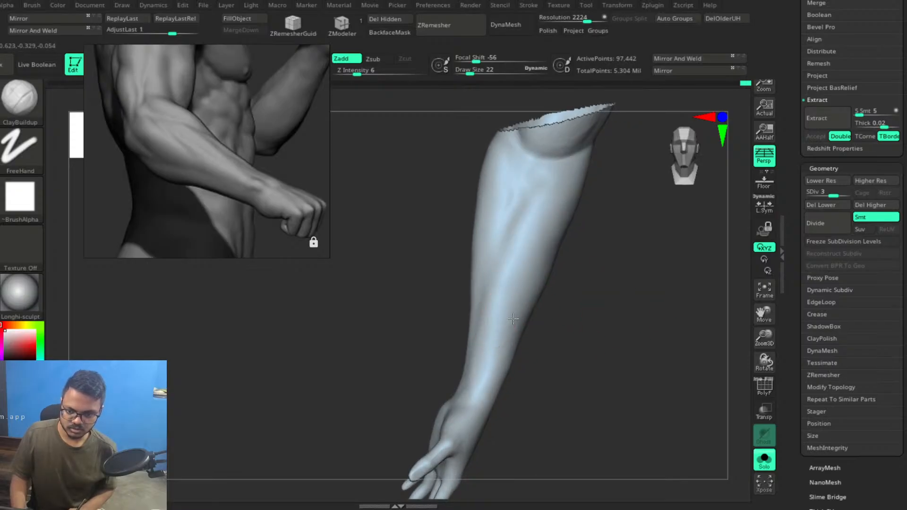
{"action": "left_click_drag", "start_coordinate": [517, 316], "coordinate": [520, 305]}
{"action": "mouse_move", "coordinate": [492, 340]}
{"action": "left_mouse_down", "text": "shift"}
{"action": "mouse_move", "coordinate": [532, 306]}
{"action": "mouse_move", "coordinate": [571, 227]}
{"action": "left_mouse_up", "text": "shift"}
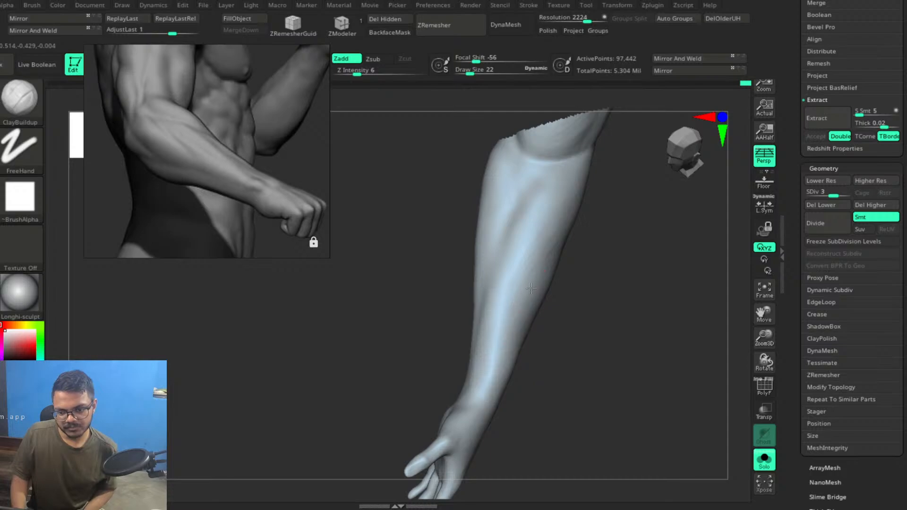
{"action": "mouse_move", "coordinate": [504, 324]}
{"action": "left_mouse_down"}
{"action": "mouse_move", "coordinate": [512, 296]}
{"action": "mouse_move", "coordinate": [527, 310]}
{"action": "mouse_move", "coordinate": [559, 302]}
{"action": "mouse_move", "coordinate": [552, 297]}
{"action": "left_mouse_up"}
{"action": "mouse_move", "coordinate": [533, 274]}
{"action": "left_mouse_down"}
{"action": "mouse_move", "coordinate": [511, 325]}
{"action": "mouse_move", "coordinate": [543, 331]}
{"action": "mouse_move", "coordinate": [565, 320]}
{"action": "left_mouse_up"}
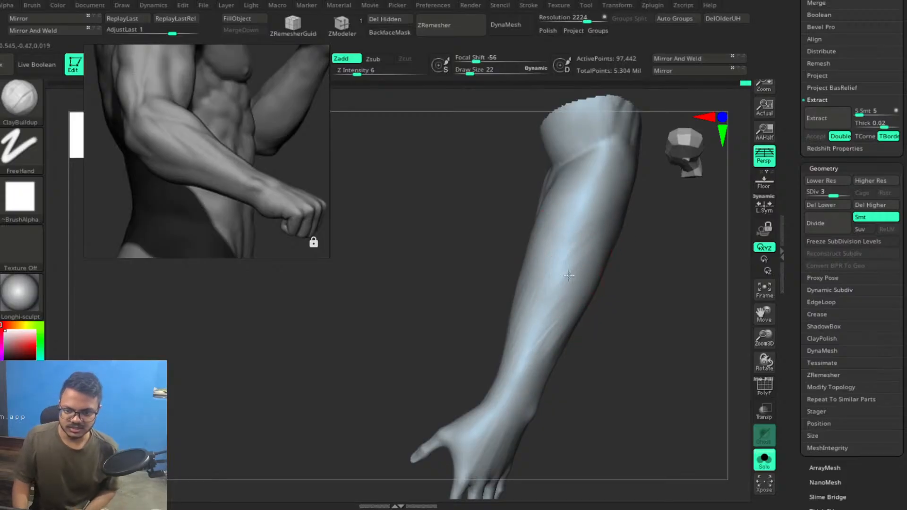
{"action": "left_click_drag", "start_coordinate": [632, 331], "coordinate": [618, 264]}
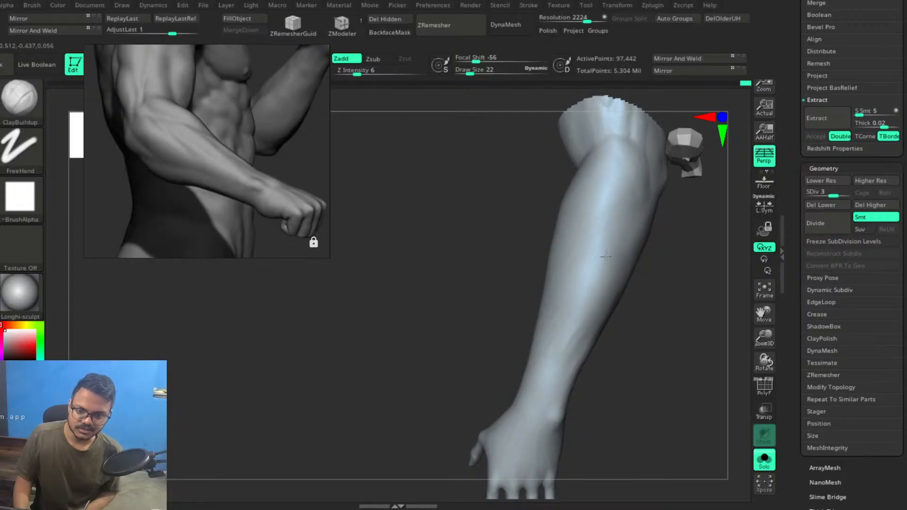
Add long ClayBuildup strokes along the outer forearm from below the elbow to the mid-forearm.
{"action": "left_click_drag", "start_coordinate": [606, 252], "coordinate": [588, 249]}
{"action": "left_click_drag", "start_coordinate": [623, 222], "coordinate": [637, 214]}
{"action": "mouse_move", "coordinate": [667, 293]}
{"action": "left_mouse_down"}
{"action": "mouse_move", "coordinate": [682, 290]}
{"action": "mouse_move", "coordinate": [642, 292]}
{"action": "left_mouse_up"}
{"action": "mouse_move", "coordinate": [597, 190]}
{"action": "left_mouse_down"}
{"action": "mouse_move", "coordinate": [590, 300]}
{"action": "mouse_move", "coordinate": [591, 277]}
{"action": "left_mouse_up"}
{"action": "left_click_drag", "start_coordinate": [617, 208], "coordinate": [601, 285]}
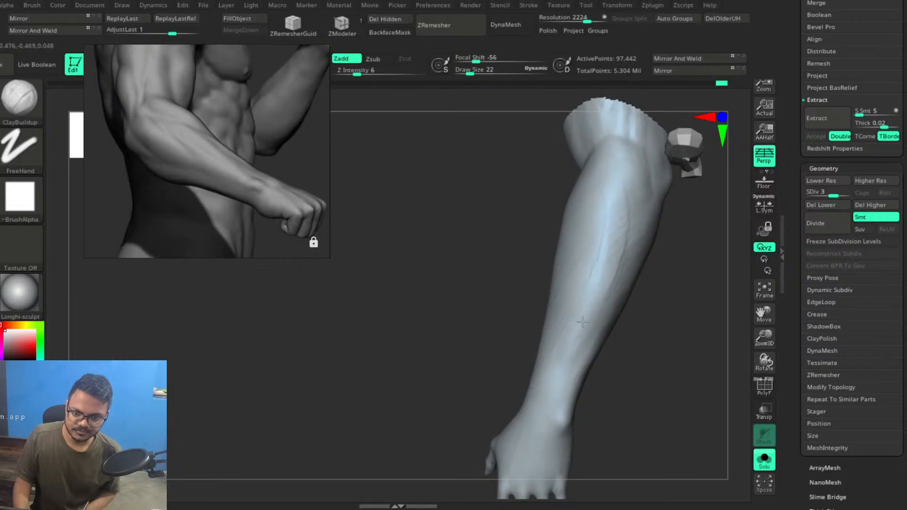
Extend the outer forearm strands toward the wrist with ClayBuildup strokes and smooth the whole length.
{"action": "key", "text": "shift"}
{"action": "left_click_drag", "start_coordinate": [587, 333], "coordinate": [580, 351], "text": "shift"}
{"action": "left_click_drag", "start_coordinate": [646, 342], "coordinate": [630, 339]}
{"action": "left_click_drag", "start_coordinate": [594, 332], "coordinate": [589, 341]}
{"action": "mouse_move", "coordinate": [591, 308]}
{"action": "left_mouse_down"}
{"action": "mouse_move", "coordinate": [570, 369]}
{"action": "mouse_move", "coordinate": [582, 354]}
{"action": "left_mouse_up"}
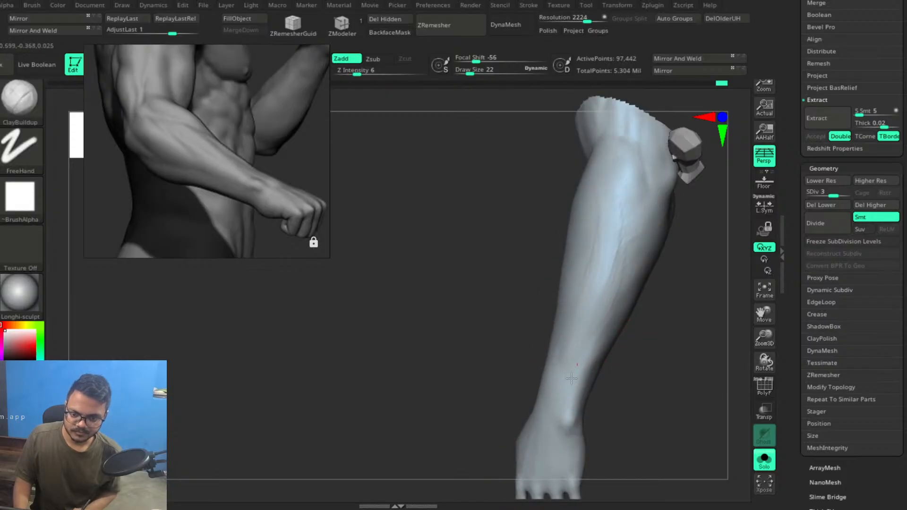
{"action": "key", "text": "shift"}
{"action": "mouse_move", "coordinate": [619, 267]}
{"action": "left_mouse_down", "text": "shift"}
{"action": "mouse_move", "coordinate": [613, 214]}
{"action": "mouse_move", "coordinate": [601, 223]}
{"action": "left_mouse_up", "text": "shift"}
{"action": "left_click_drag", "start_coordinate": [573, 318], "coordinate": [563, 359], "text": "shift"}
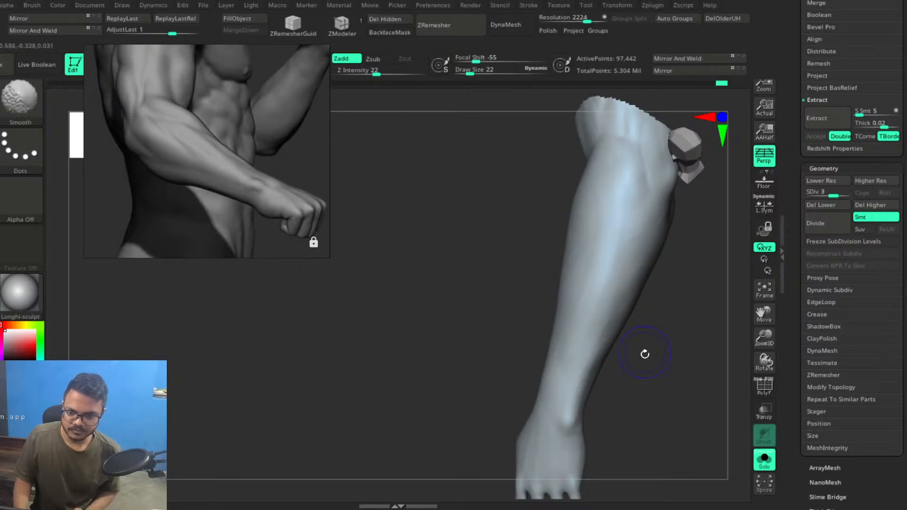
Even out the thumb side of the outer forearm with ClayBuildup and smoothing from the elbow to the wrist.
{"action": "left_click_drag", "start_coordinate": [644, 348], "coordinate": [634, 287]}
{"action": "left_click_drag", "start_coordinate": [552, 313], "coordinate": [571, 332], "text": "shift"}
{"action": "mouse_move", "coordinate": [624, 337]}
{"action": "left_mouse_down"}
{"action": "mouse_move", "coordinate": [656, 362]}
{"action": "mouse_move", "coordinate": [622, 336]}
{"action": "left_mouse_up"}
{"action": "mouse_move", "coordinate": [562, 314]}
{"action": "left_mouse_down"}
{"action": "mouse_move", "coordinate": [588, 291]}
{"action": "mouse_move", "coordinate": [612, 221]}
{"action": "left_mouse_up"}
{"action": "mouse_move", "coordinate": [595, 269]}
{"action": "left_mouse_down", "text": "shift"}
{"action": "mouse_move", "coordinate": [575, 325]}
{"action": "mouse_move", "coordinate": [544, 346]}
{"action": "left_mouse_up", "text": "shift"}
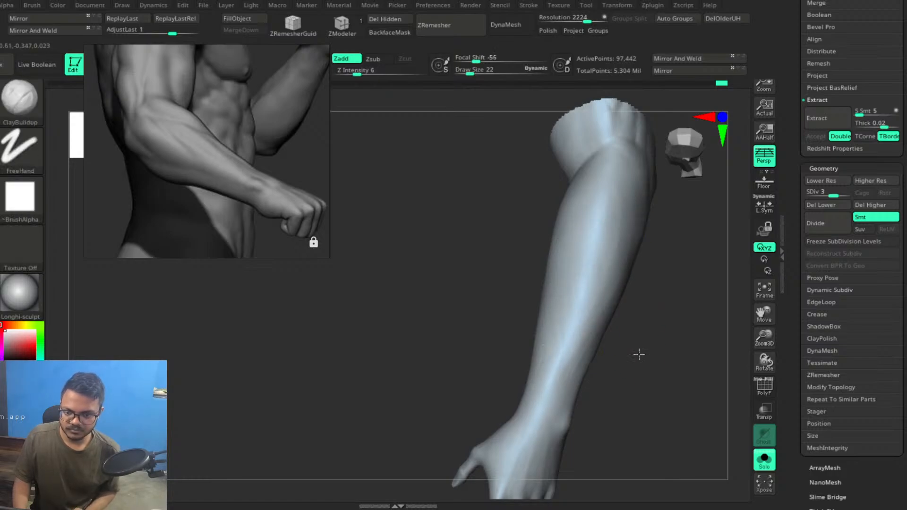
{"action": "left_click_drag", "start_coordinate": [638, 354], "coordinate": [616, 348]}
{"action": "mouse_move", "coordinate": [579, 283]}
{"action": "left_mouse_down", "text": "shift"}
{"action": "mouse_move", "coordinate": [547, 354]}
{"action": "mouse_move", "coordinate": [573, 356]}
{"action": "left_mouse_up", "text": "shift"}
Smooth the center of the inner forearm and add ClayBuildup strokes down its middle.
{"action": "left_click_drag", "start_coordinate": [630, 326], "coordinate": [541, 319]}
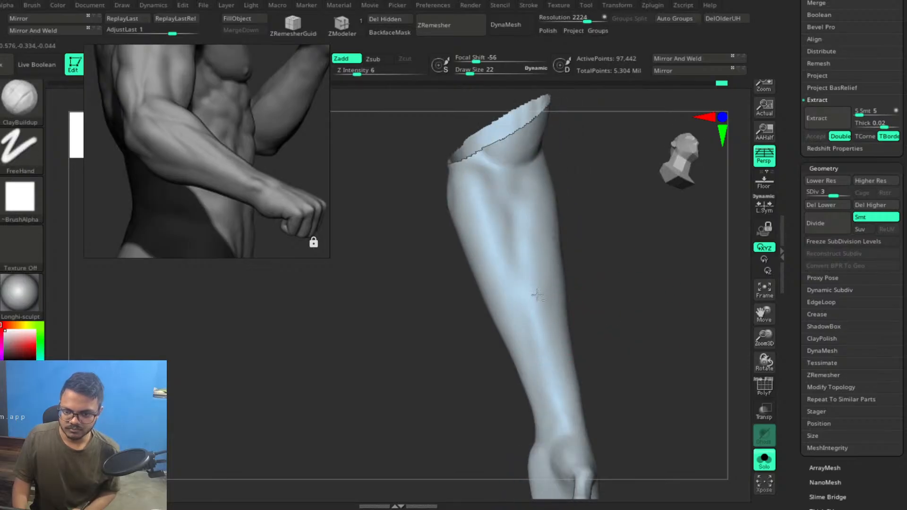
{"action": "key", "text": "shift"}
{"action": "left_click_drag", "start_coordinate": [526, 268], "coordinate": [524, 288], "text": "shift"}
{"action": "left_click_drag", "start_coordinate": [625, 313], "coordinate": [602, 314]}
{"action": "left_click_drag", "start_coordinate": [533, 251], "coordinate": [539, 308]}
{"action": "left_click_drag", "start_coordinate": [601, 308], "coordinate": [610, 314]}
Rework the muscle separation on the inner forearm below the elbow crease and blend it by smoothing.
{"action": "mouse_move", "coordinate": [542, 326]}
{"action": "left_mouse_down"}
{"action": "mouse_move", "coordinate": [535, 222]}
{"action": "mouse_move", "coordinate": [529, 265]}
{"action": "left_mouse_up"}
{"action": "mouse_move", "coordinate": [542, 231]}
{"action": "left_mouse_down"}
{"action": "mouse_move", "coordinate": [535, 290]}
{"action": "mouse_move", "coordinate": [514, 279]}
{"action": "left_mouse_up"}
{"action": "left_click_drag", "start_coordinate": [528, 270], "coordinate": [539, 253], "text": "shift"}
{"action": "left_click_drag", "start_coordinate": [523, 320], "coordinate": [543, 347], "text": "shift"}
{"action": "left_click_drag", "start_coordinate": [538, 198], "coordinate": [523, 202], "text": "shift"}
{"action": "mouse_move", "coordinate": [583, 209]}
{"action": "left_mouse_down"}
{"action": "mouse_move", "coordinate": [575, 198]}
{"action": "mouse_move", "coordinate": [522, 208]}
{"action": "mouse_move", "coordinate": [521, 244]}
{"action": "left_mouse_up"}
{"action": "mouse_move", "coordinate": [613, 242]}
{"action": "left_mouse_down"}
{"action": "mouse_move", "coordinate": [591, 271]}
{"action": "mouse_move", "coordinate": [628, 271]}
{"action": "left_mouse_up"}
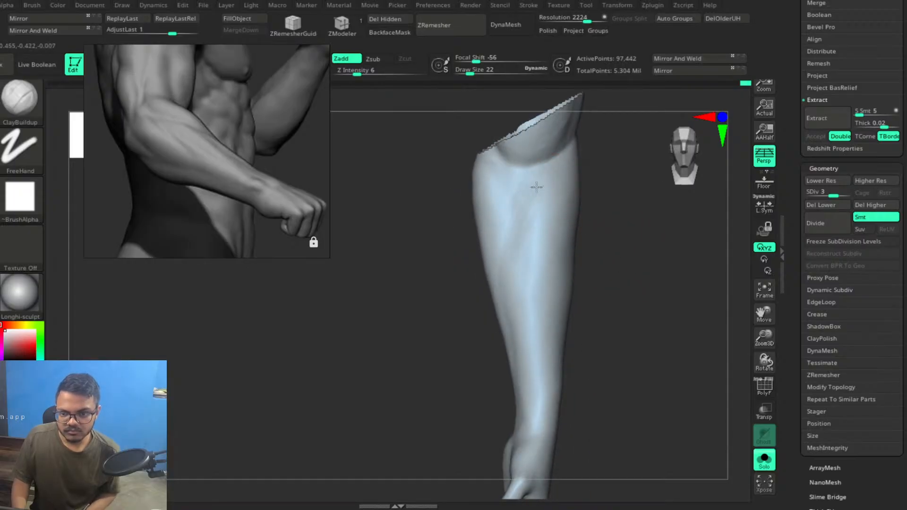
Fill and smooth the upper inner forearm just below the elbow crease, and check the arm's overall form.
{"action": "mouse_move", "coordinate": [532, 224]}
{"action": "left_mouse_down"}
{"action": "mouse_move", "coordinate": [519, 285]}
{"action": "mouse_move", "coordinate": [527, 289]}
{"action": "mouse_move", "coordinate": [544, 210]}
{"action": "left_mouse_up"}
{"action": "left_click_drag", "start_coordinate": [559, 255], "coordinate": [557, 239], "text": "shift"}
{"action": "mouse_move", "coordinate": [604, 277]}
{"action": "left_mouse_down"}
{"action": "mouse_move", "coordinate": [614, 251]}
{"action": "mouse_move", "coordinate": [597, 262]}
{"action": "mouse_move", "coordinate": [601, 273]}
{"action": "mouse_move", "coordinate": [605, 251]}
{"action": "mouse_move", "coordinate": [624, 259]}
{"action": "mouse_move", "coordinate": [581, 285]}
{"action": "mouse_move", "coordinate": [520, 288]}
{"action": "left_mouse_up"}
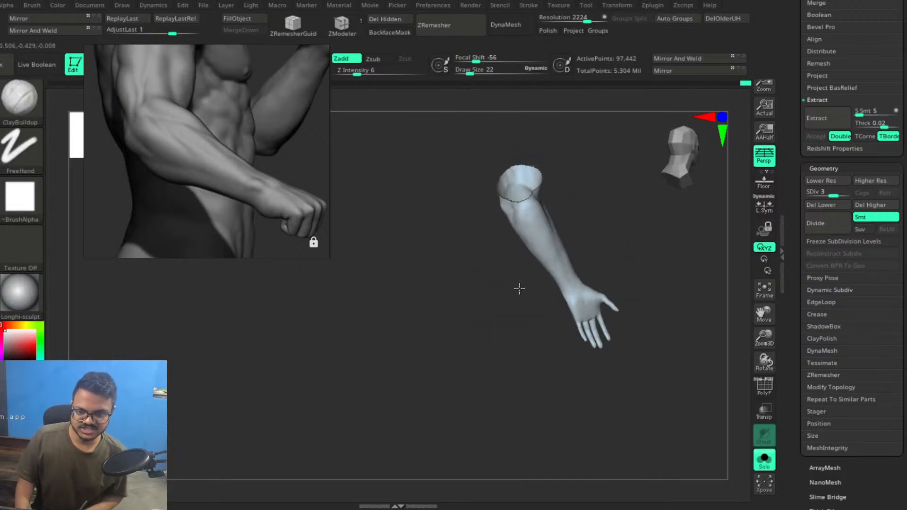
{"action": "mouse_move", "coordinate": [605, 249]}
{"action": "left_mouse_down"}
{"action": "mouse_move", "coordinate": [608, 241]}
{"action": "mouse_move", "coordinate": [628, 257]}
{"action": "mouse_move", "coordinate": [606, 260]}
{"action": "left_mouse_up"}
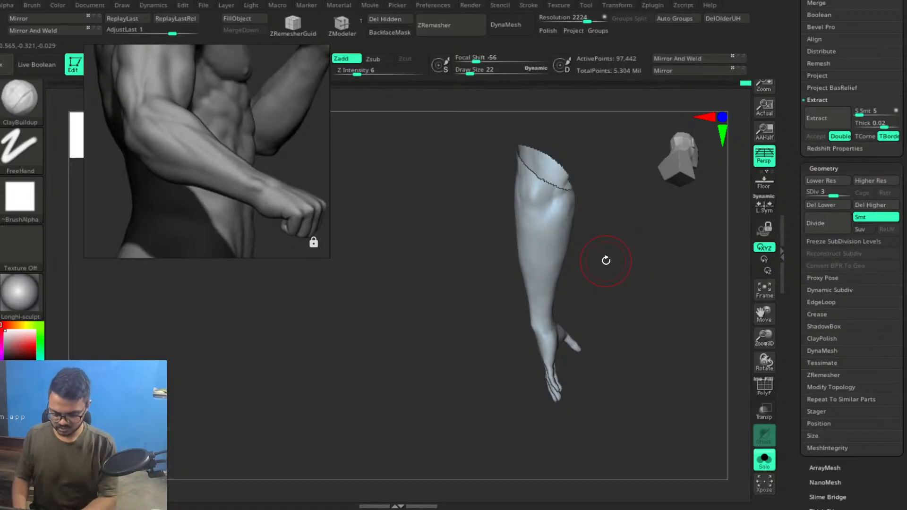
Switch to the DamStandard brush and save the project over the existing file.
{"action": "key", "text": "b"}
{"action": "key", "text": "d"}
{"action": "key", "text": "s"}
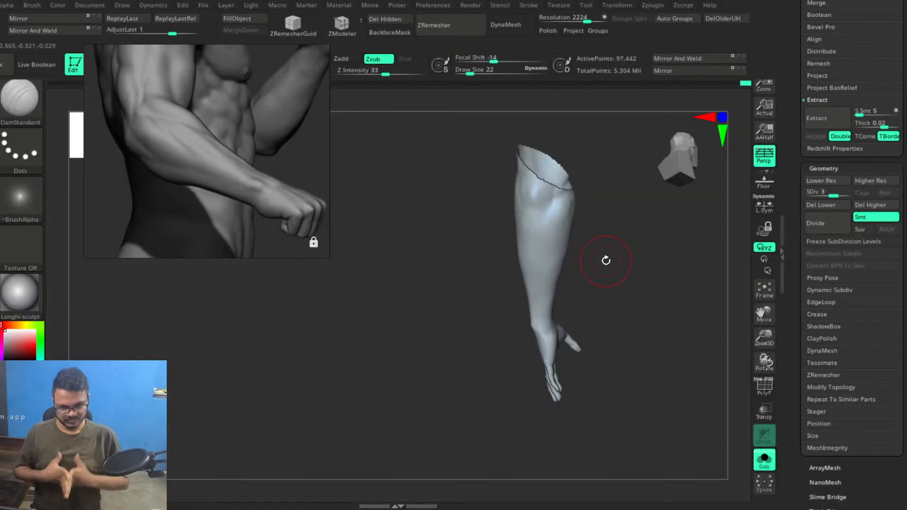
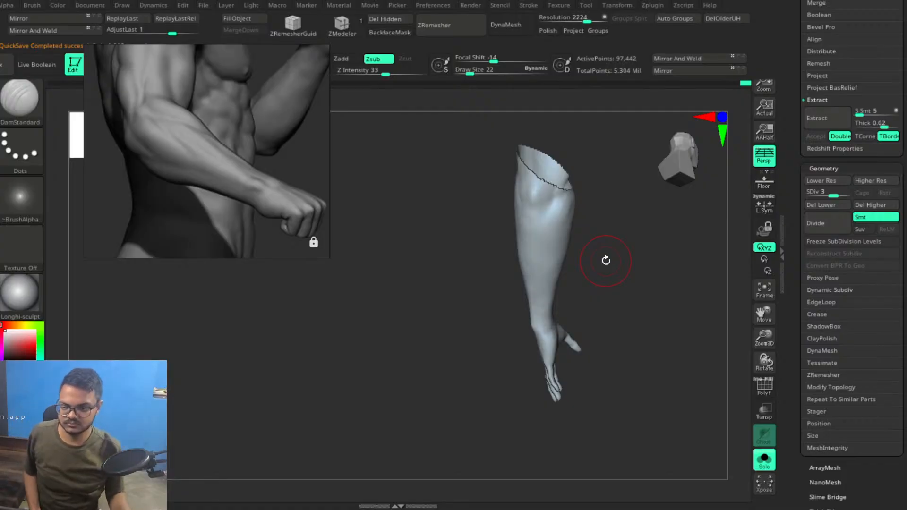
{"action": "key", "text": "ctrl+s"}
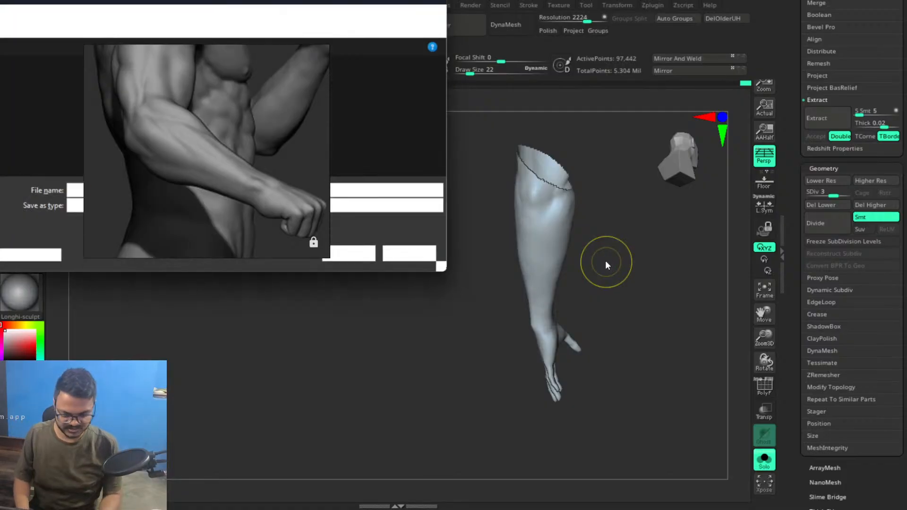
{"action": "key", "text": "Return"}
{"action": "key", "text": "Left"}
{"action": "key", "text": "Return"}
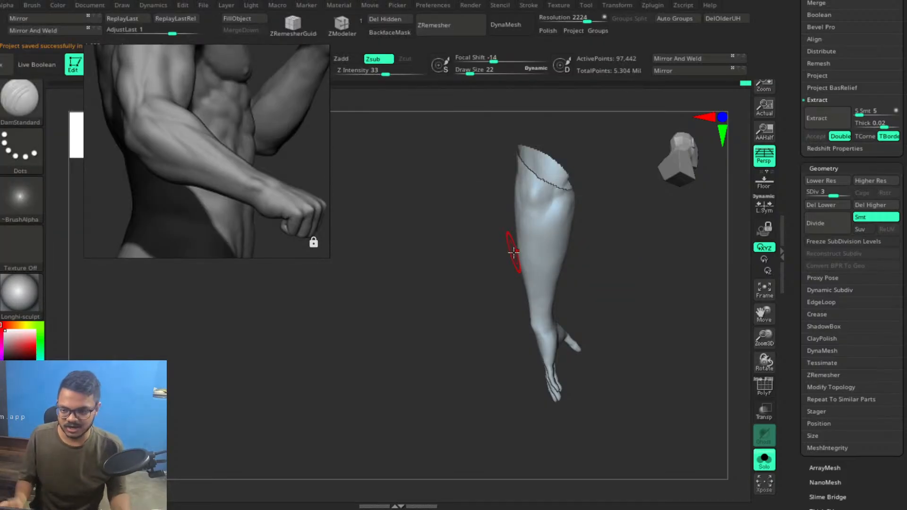
Test DamStandard on the outer forearm and set the brush to draw size 7 and Z intensity 19.
{"action": "left_click_drag", "start_coordinate": [614, 318], "coordinate": [581, 260]}
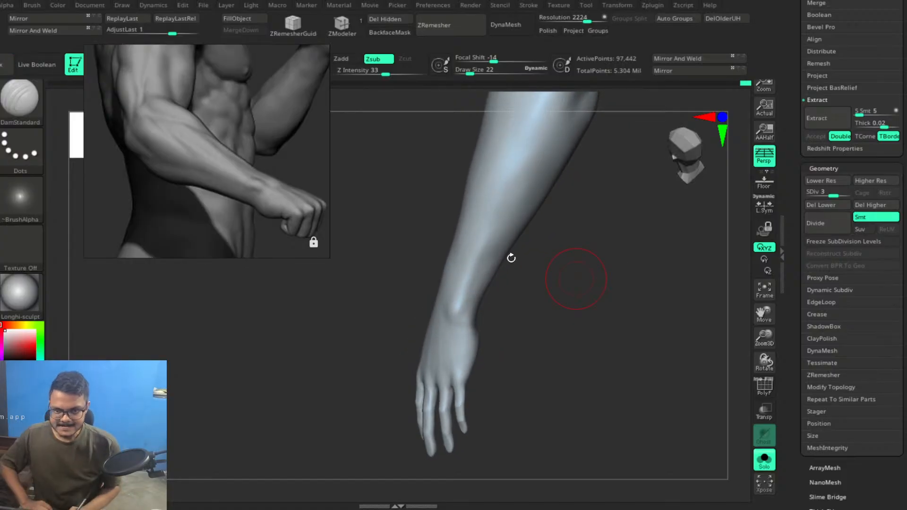
{"action": "key", "text": "["}
{"action": "key", "text": "["}
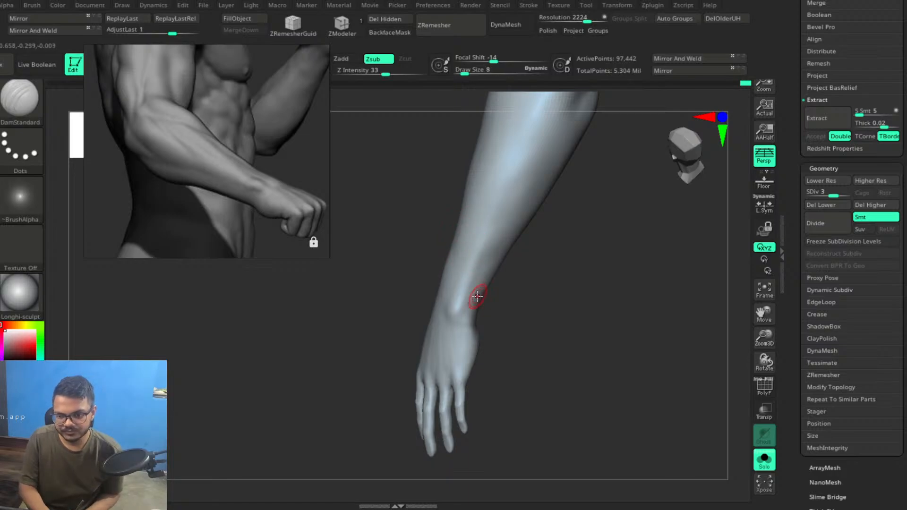
{"action": "key", "text": "ctrl+z"}
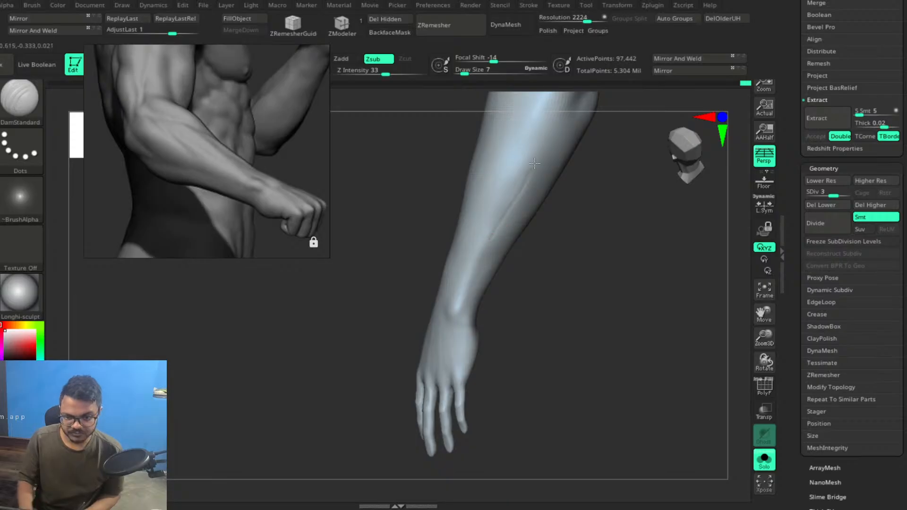
{"action": "key", "text": "space"}
{"action": "left_click_drag", "start_coordinate": [542, 293], "coordinate": [523, 293]}
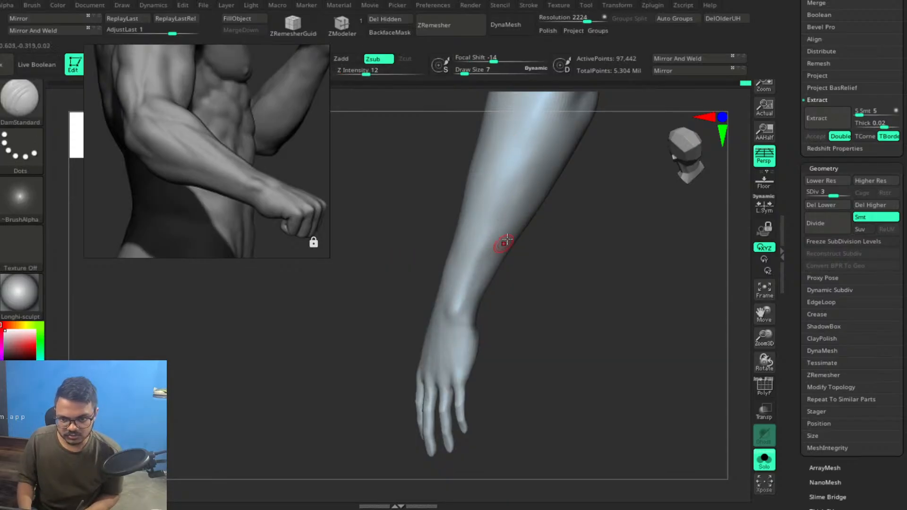
{"action": "key", "text": "space"}
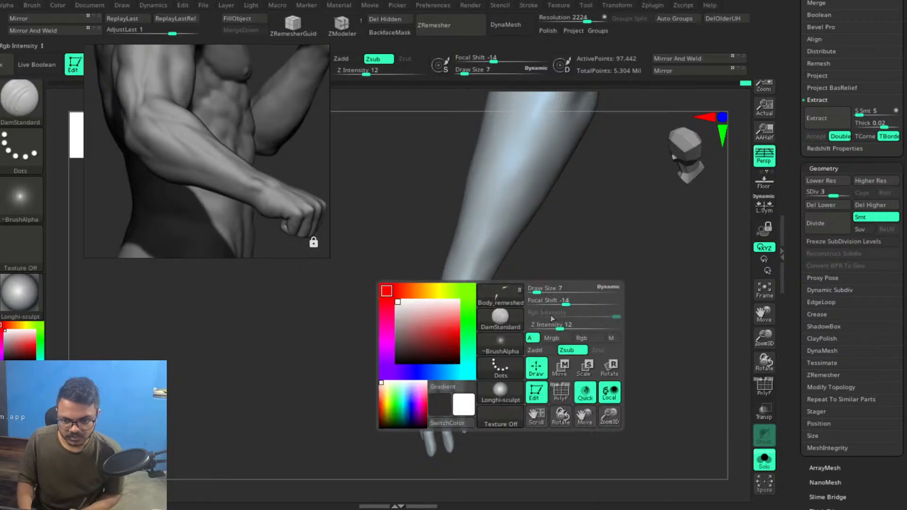
{"action": "left_click_drag", "start_coordinate": [562, 326], "coordinate": [559, 327]}
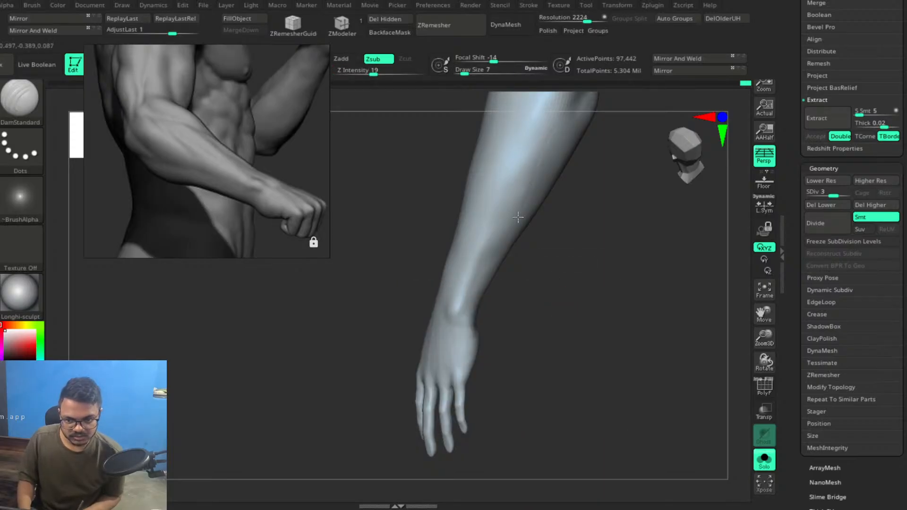
Carve light DamStandard grooves along the lower forearm and around the elbow bone, softening them by smoothing.
{"action": "left_click_drag", "start_coordinate": [593, 246], "coordinate": [579, 227]}
{"action": "key", "text": "shift"}
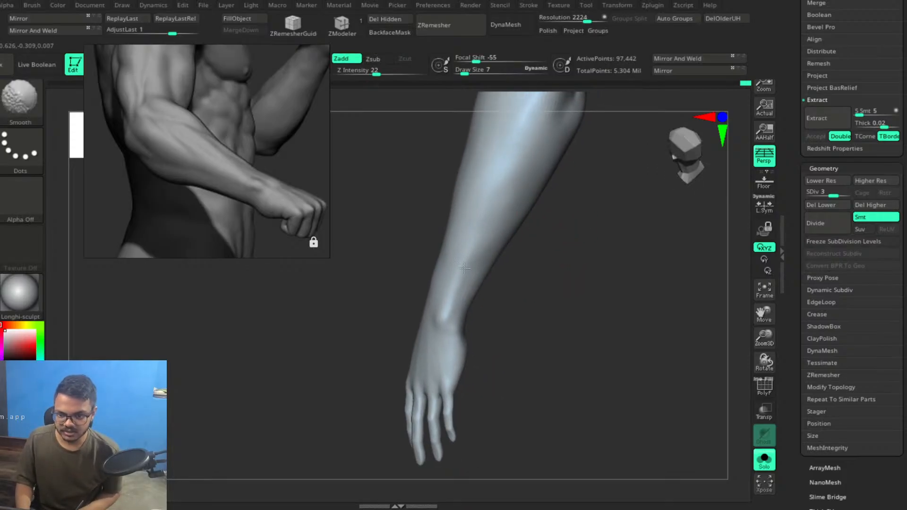
{"action": "mouse_move", "coordinate": [581, 290]}
{"action": "left_mouse_down"}
{"action": "mouse_move", "coordinate": [569, 293]}
{"action": "mouse_move", "coordinate": [543, 259]}
{"action": "mouse_move", "coordinate": [581, 237]}
{"action": "mouse_move", "coordinate": [591, 245]}
{"action": "mouse_move", "coordinate": [569, 233]}
{"action": "mouse_move", "coordinate": [576, 213]}
{"action": "mouse_move", "coordinate": [512, 174]}
{"action": "left_mouse_up"}
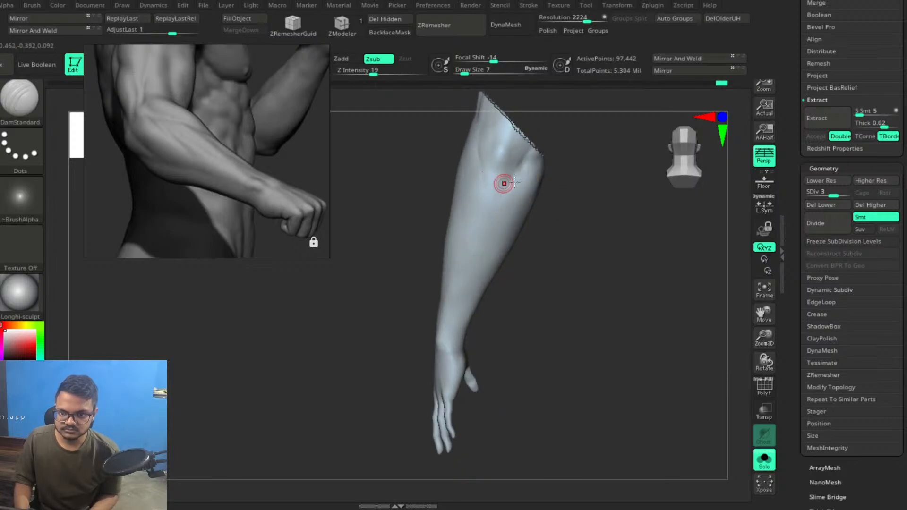
{"action": "mouse_move", "coordinate": [530, 147]}
{"action": "left_mouse_down"}
{"action": "mouse_move", "coordinate": [488, 206]}
{"action": "mouse_move", "coordinate": [488, 198]}
{"action": "left_mouse_up"}
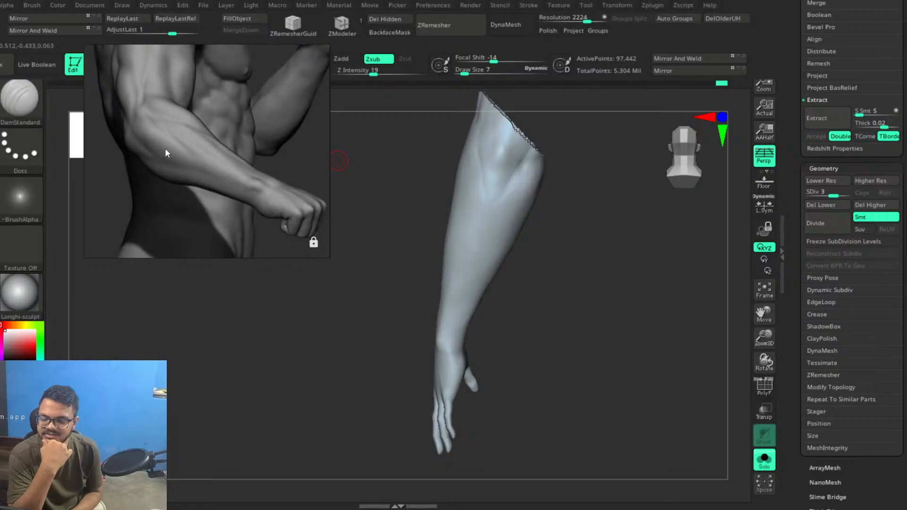
Carve the muscle separation line from the elbow down the back of the forearm with DamStandard.
{"action": "left_click_drag", "start_coordinate": [542, 295], "coordinate": [521, 213]}
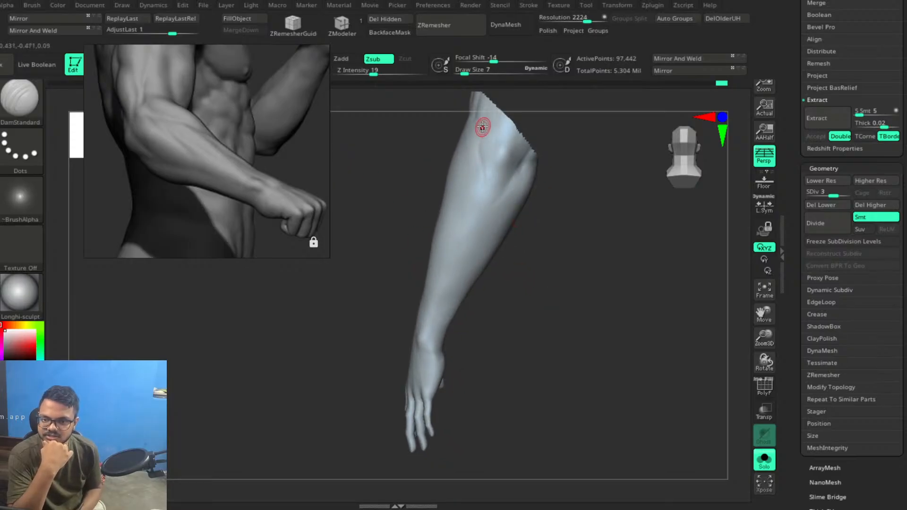
{"action": "left_click_drag", "start_coordinate": [558, 251], "coordinate": [470, 117]}
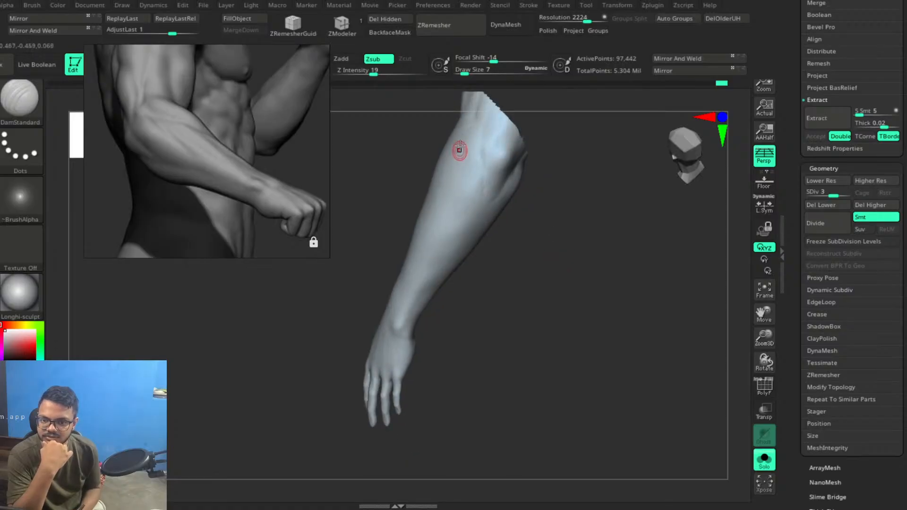
{"action": "left_click_drag", "start_coordinate": [525, 250], "coordinate": [475, 162]}
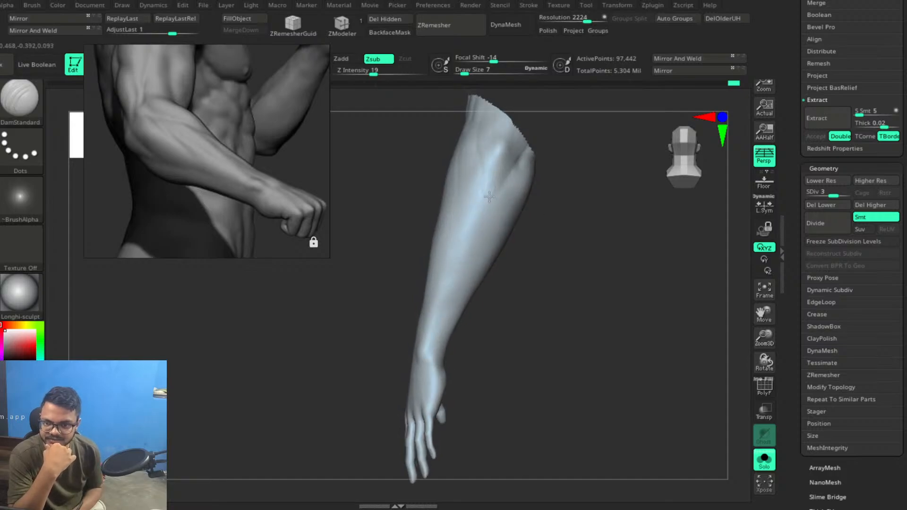
{"action": "left_click_drag", "start_coordinate": [520, 260], "coordinate": [415, 340]}
{"action": "left_click_drag", "start_coordinate": [520, 312], "coordinate": [538, 293]}
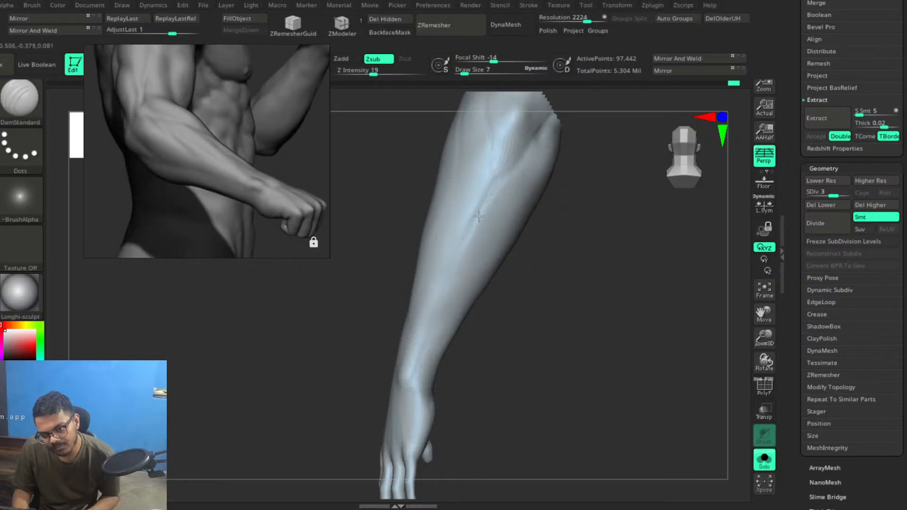
Cut short DamStandard creases between the extensor muscles on the outer forearm just below the elbow.
{"action": "mouse_move", "coordinate": [506, 304]}
{"action": "left_mouse_down"}
{"action": "mouse_move", "coordinate": [561, 313]}
{"action": "mouse_move", "coordinate": [560, 302]}
{"action": "mouse_move", "coordinate": [533, 292]}
{"action": "mouse_move", "coordinate": [522, 255]}
{"action": "left_mouse_up"}
{"action": "left_click_drag", "start_coordinate": [456, 127], "coordinate": [461, 182]}
{"action": "left_click_drag", "start_coordinate": [459, 150], "coordinate": [467, 179]}
{"action": "left_click_drag", "start_coordinate": [485, 148], "coordinate": [461, 175]}
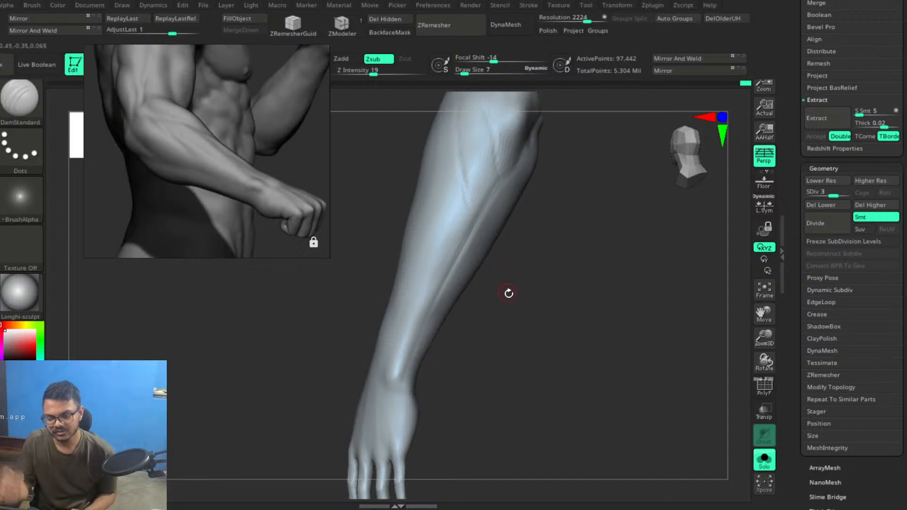
Define and soften the muscle creases around the outer elbow with DamStandard, and compare against the full-figure reference.
{"action": "mouse_move", "coordinate": [520, 284]}
{"action": "left_mouse_down"}
{"action": "mouse_move", "coordinate": [536, 293]}
{"action": "mouse_move", "coordinate": [520, 218]}
{"action": "mouse_move", "coordinate": [543, 298]}
{"action": "mouse_move", "coordinate": [559, 307]}
{"action": "mouse_move", "coordinate": [547, 310]}
{"action": "left_mouse_up"}
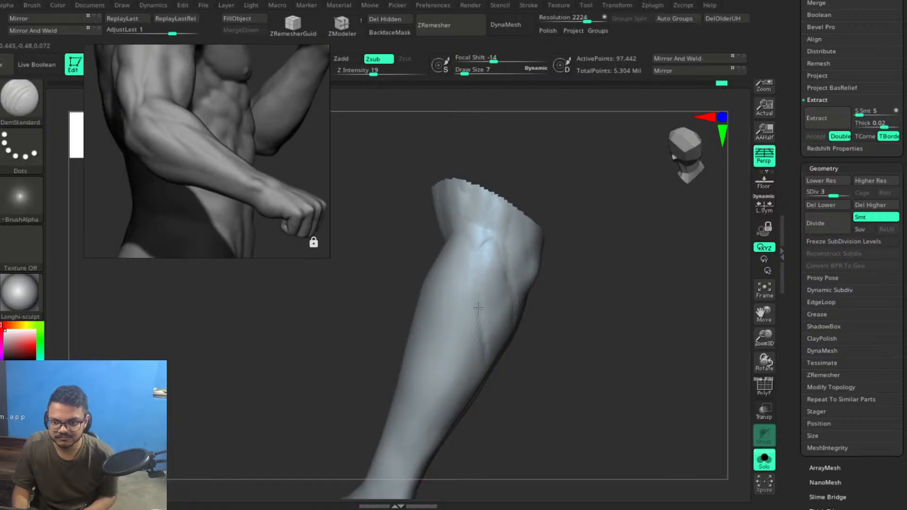
{"action": "mouse_move", "coordinate": [545, 373]}
{"action": "left_mouse_down"}
{"action": "mouse_move", "coordinate": [575, 385]}
{"action": "mouse_move", "coordinate": [565, 385]}
{"action": "mouse_move", "coordinate": [478, 235]}
{"action": "left_mouse_up"}
{"action": "key", "text": "shift"}
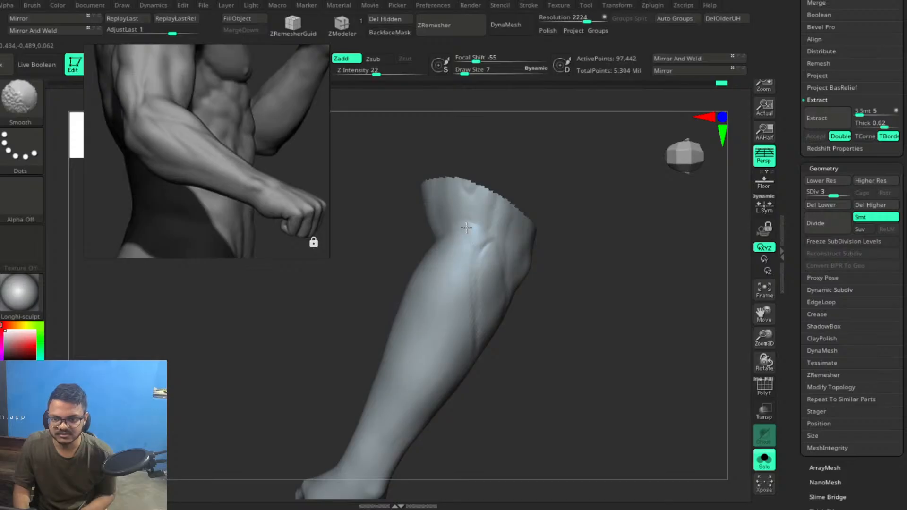
{"action": "left_click_drag", "start_coordinate": [543, 272], "coordinate": [565, 278]}
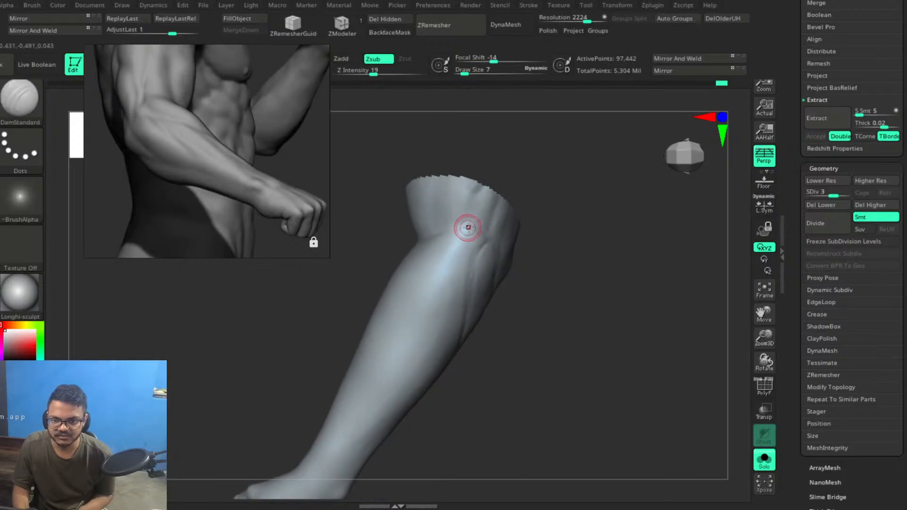
{"action": "mouse_move", "coordinate": [538, 331]}
{"action": "left_mouse_down"}
{"action": "mouse_move", "coordinate": [567, 326]}
{"action": "mouse_move", "coordinate": [549, 312]}
{"action": "mouse_move", "coordinate": [578, 293]}
{"action": "mouse_move", "coordinate": [557, 274]}
{"action": "mouse_move", "coordinate": [577, 314]}
{"action": "mouse_move", "coordinate": [561, 318]}
{"action": "mouse_move", "coordinate": [579, 311]}
{"action": "mouse_move", "coordinate": [562, 312]}
{"action": "mouse_move", "coordinate": [551, 328]}
{"action": "left_mouse_up"}
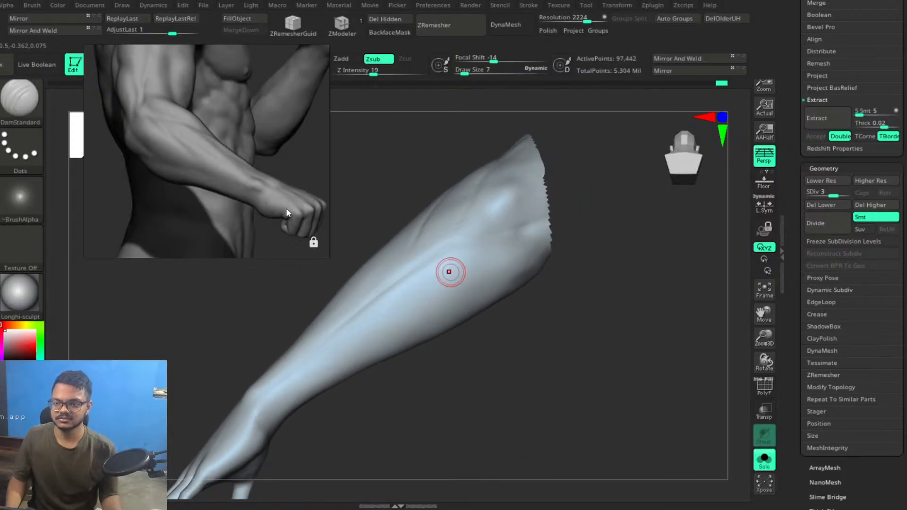
{"action": "scroll", "coordinate": [271, 194], "scroll_direction": "down", "scroll_amount": 3}
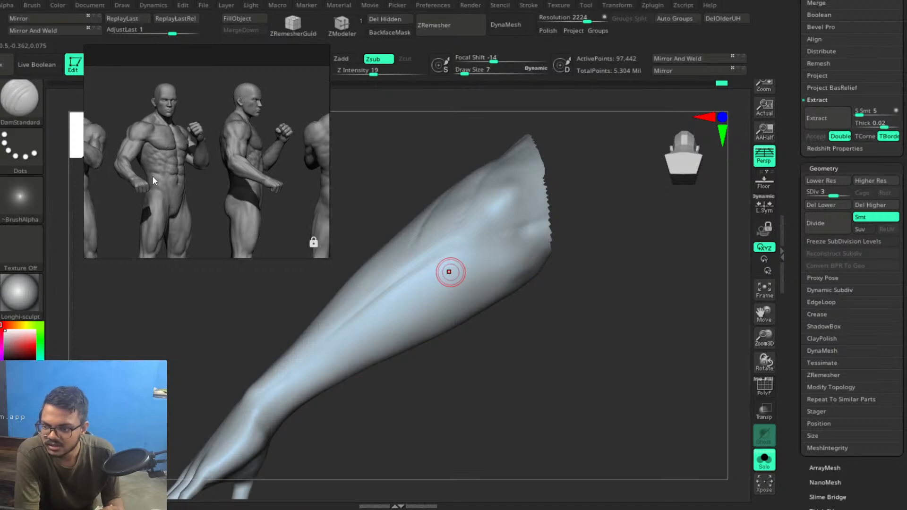
Examine the elbow and forearm muscle shapes in the bent-arm poses of the figure reference.
{"action": "scroll", "coordinate": [247, 173], "scroll_direction": "up", "scroll_amount": 3}
{"action": "scroll", "coordinate": [219, 172], "scroll_direction": "up", "scroll_amount": 2}
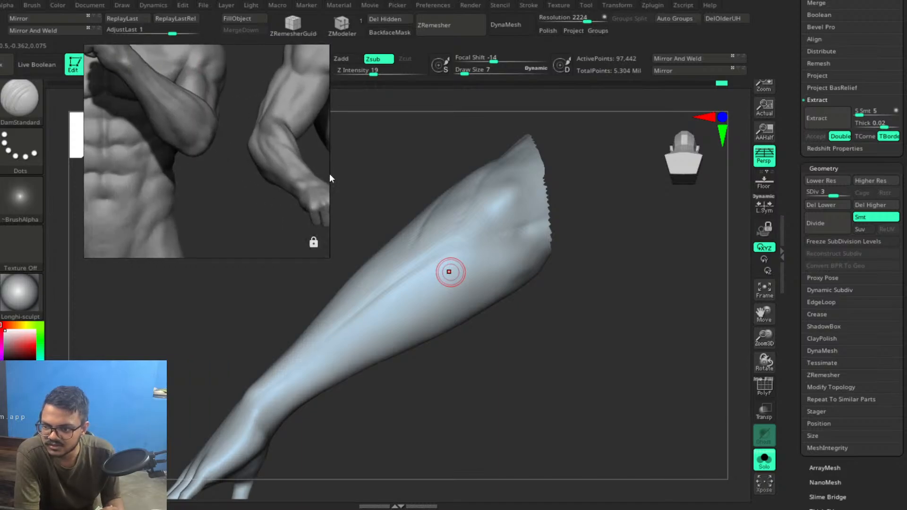
{"action": "scroll", "coordinate": [273, 174], "scroll_direction": "up", "scroll_amount": 4}
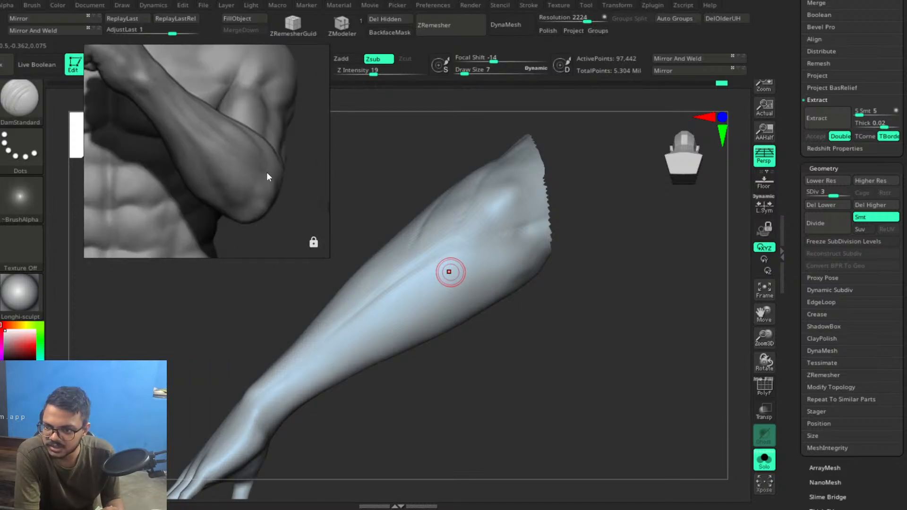
{"action": "scroll", "coordinate": [239, 163], "scroll_direction": "down", "scroll_amount": 4}
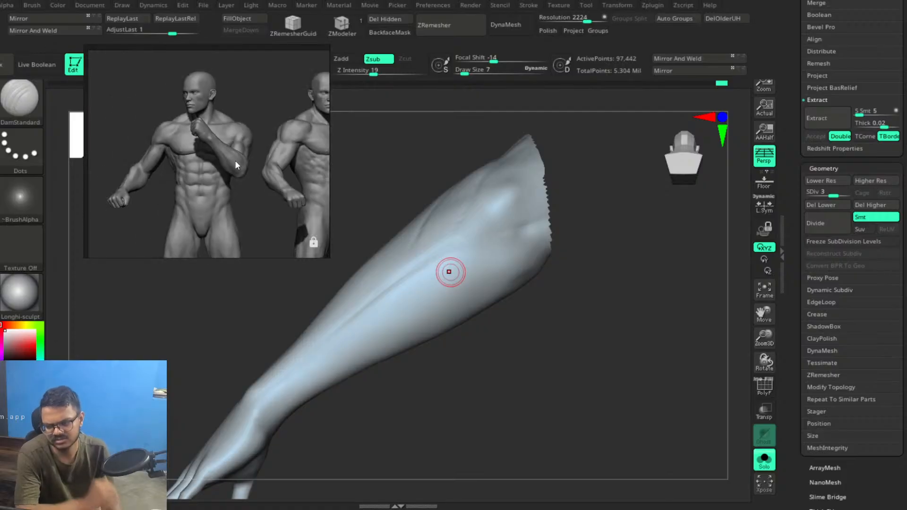
{"action": "scroll", "coordinate": [234, 160], "scroll_direction": "down", "scroll_amount": 3}
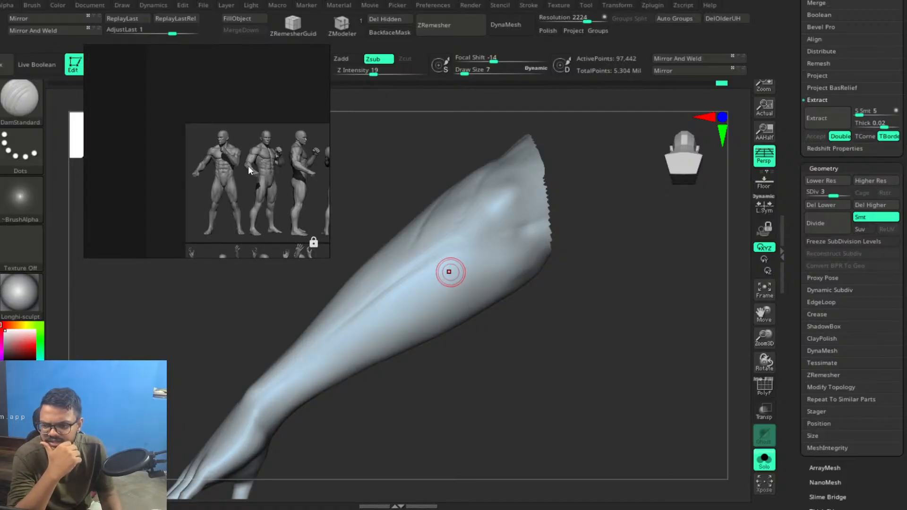
{"action": "scroll", "coordinate": [248, 166], "scroll_direction": "up", "scroll_amount": 5}
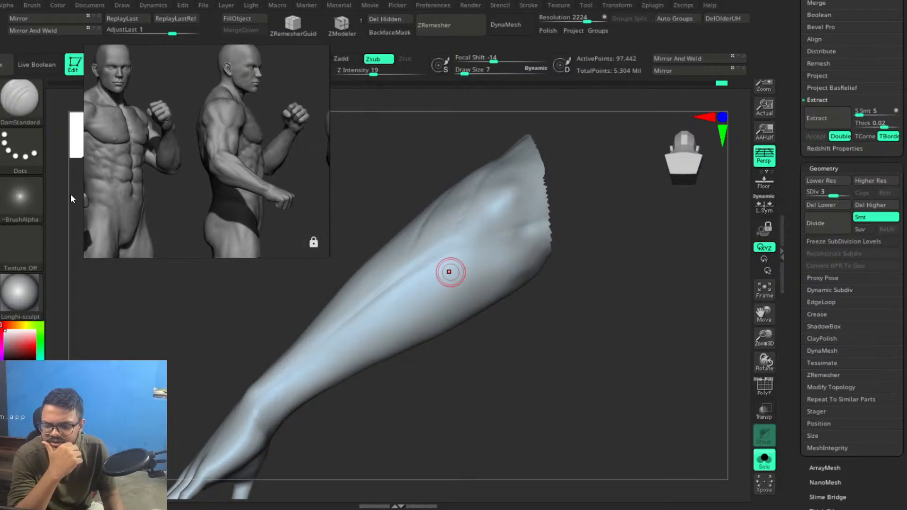
{"action": "scroll", "coordinate": [119, 192], "scroll_direction": "down", "scroll_amount": 2}
{"action": "middle_click_drag", "start_coordinate": [119, 191], "coordinate": [246, 197]}
{"action": "scroll", "coordinate": [195, 193], "scroll_direction": "up", "scroll_amount": 3}
{"action": "mouse_move", "coordinate": [174, 185]}
{"action": "middle_mouse_down"}
{"action": "mouse_move", "coordinate": [326, 200]}
{"action": "mouse_move", "coordinate": [165, 192]}
{"action": "mouse_move", "coordinate": [194, 190]}
{"action": "mouse_move", "coordinate": [206, 174]}
{"action": "mouse_move", "coordinate": [221, 212]}
{"action": "middle_mouse_up"}
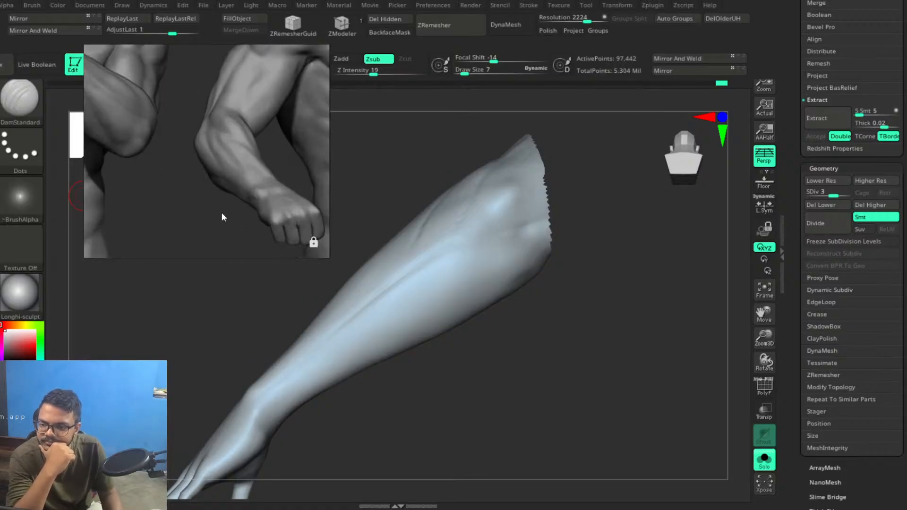
{"action": "scroll", "coordinate": [222, 215], "scroll_direction": "up", "scroll_amount": 2}
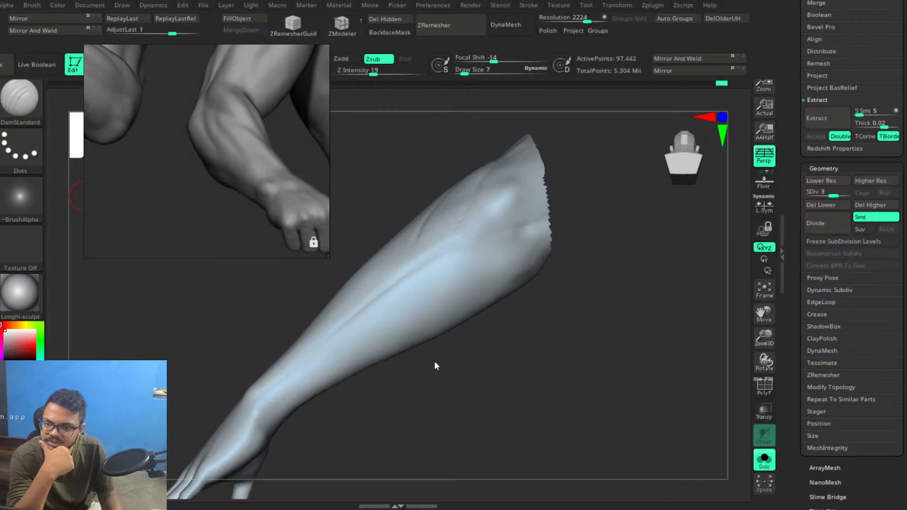
Carve light DamStandard separation lines down the outer forearm below the elbow and soften them with smoothing.
{"action": "mouse_move", "coordinate": [405, 372]}
{"action": "left_mouse_down"}
{"action": "mouse_move", "coordinate": [461, 378]}
{"action": "mouse_move", "coordinate": [481, 401]}
{"action": "mouse_move", "coordinate": [517, 356]}
{"action": "mouse_move", "coordinate": [532, 367]}
{"action": "mouse_move", "coordinate": [504, 370]}
{"action": "left_mouse_up"}
{"action": "mouse_move", "coordinate": [571, 321]}
{"action": "left_mouse_down"}
{"action": "mouse_move", "coordinate": [587, 328]}
{"action": "mouse_move", "coordinate": [583, 344]}
{"action": "left_mouse_up"}
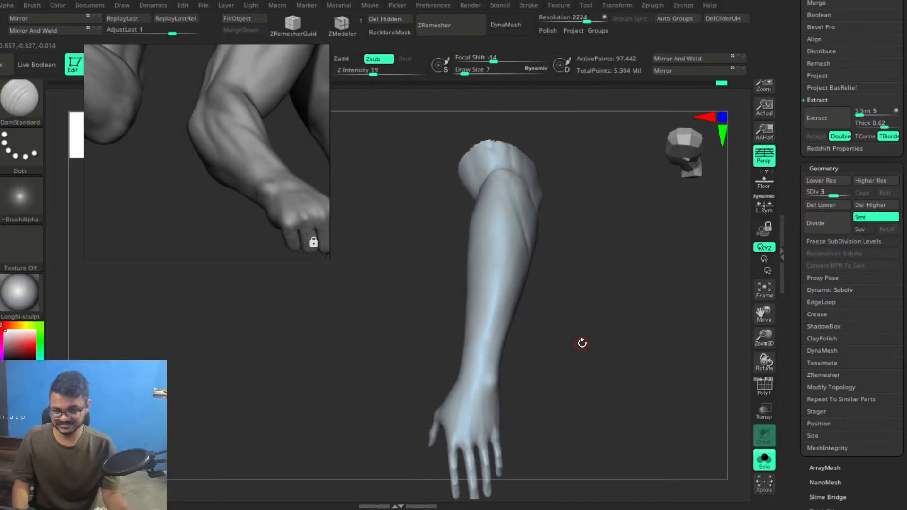
{"action": "left_click_drag", "start_coordinate": [578, 231], "coordinate": [591, 212]}
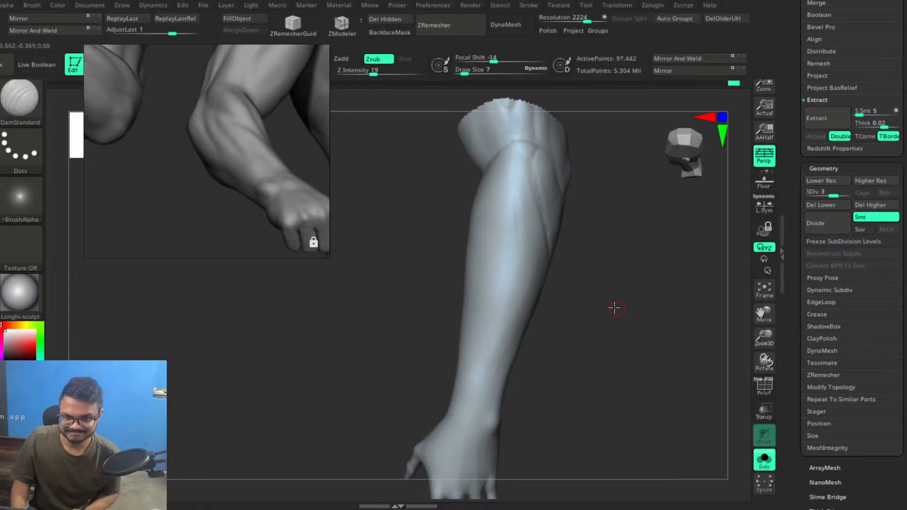
{"action": "left_click_drag", "start_coordinate": [615, 307], "coordinate": [523, 243]}
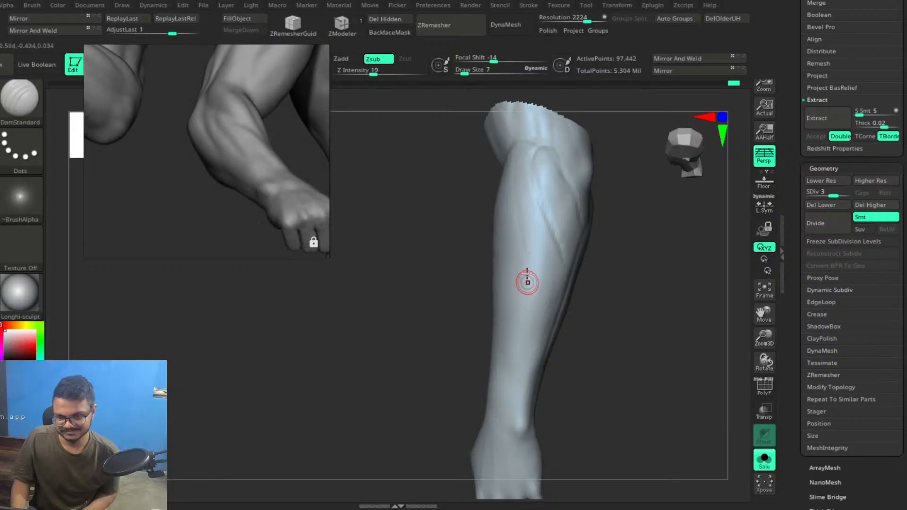
{"action": "left_click_drag", "start_coordinate": [598, 308], "coordinate": [519, 199]}
{"action": "mouse_move", "coordinate": [536, 274]}
{"action": "left_mouse_down"}
{"action": "mouse_move", "coordinate": [582, 279]}
{"action": "mouse_move", "coordinate": [622, 308]}
{"action": "mouse_move", "coordinate": [628, 256]}
{"action": "mouse_move", "coordinate": [628, 321]}
{"action": "left_mouse_up"}
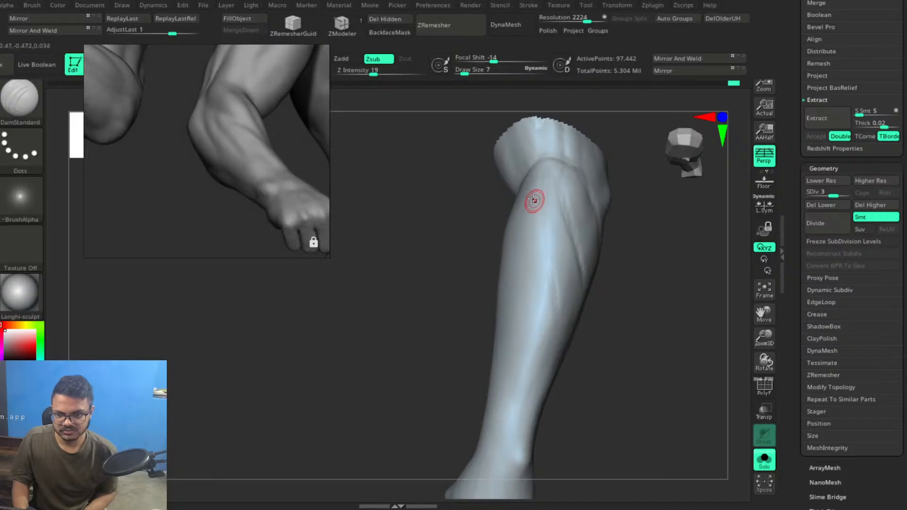
{"action": "left_click_drag", "start_coordinate": [625, 343], "coordinate": [630, 308], "text": "alt"}
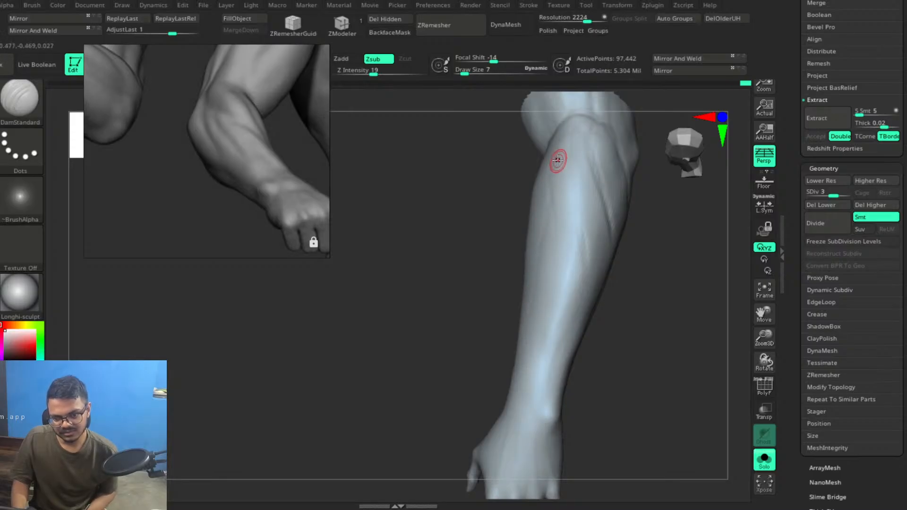
{"action": "key", "text": "shift"}
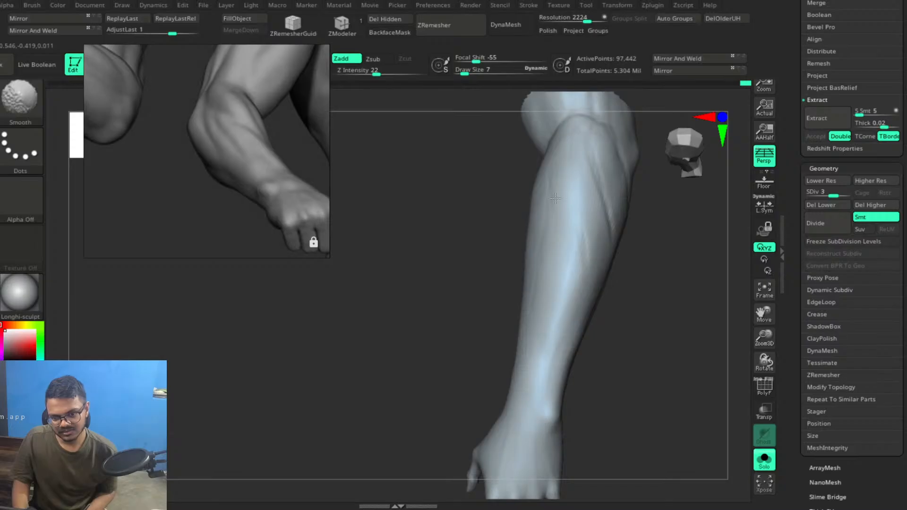
{"action": "mouse_move", "coordinate": [629, 309]}
{"action": "left_mouse_down"}
{"action": "mouse_move", "coordinate": [669, 309]}
{"action": "mouse_move", "coordinate": [621, 307]}
{"action": "mouse_move", "coordinate": [618, 326]}
{"action": "left_mouse_up"}
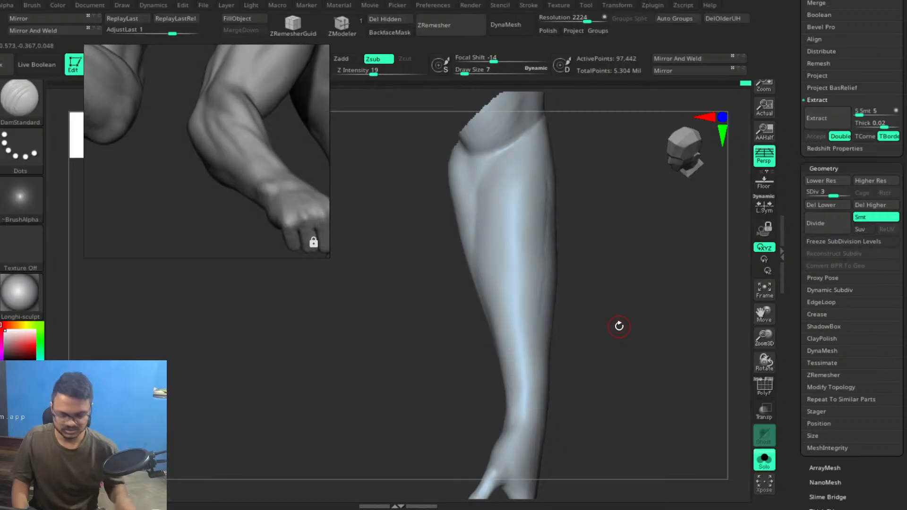
Compare the upper forearm and elbow crease with a close-up of the reference figure's bent arm.
{"action": "scroll", "coordinate": [226, 183], "scroll_direction": "down", "scroll_amount": 3}
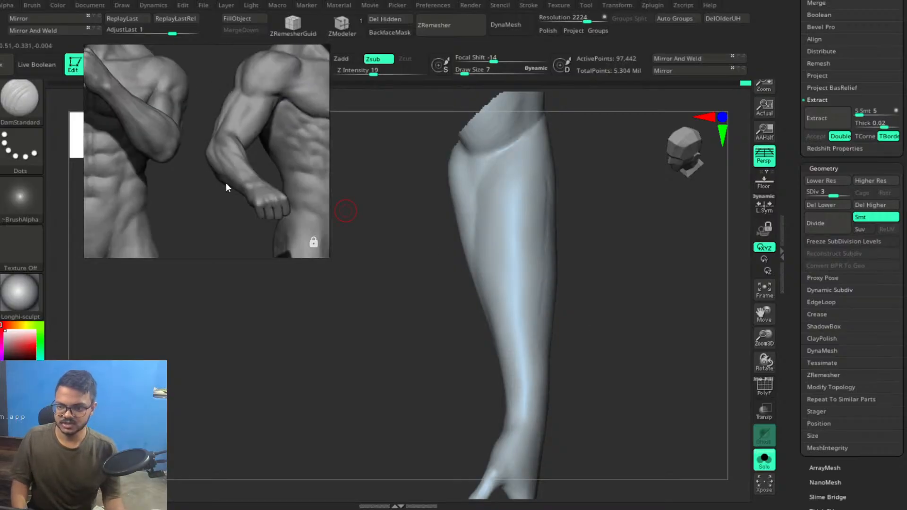
{"action": "middle_click_drag", "start_coordinate": [155, 160], "coordinate": [284, 142]}
{"action": "scroll", "coordinate": [255, 154], "scroll_direction": "up", "scroll_amount": 4}
{"action": "middle_click_drag", "start_coordinate": [200, 168], "coordinate": [256, 169]}
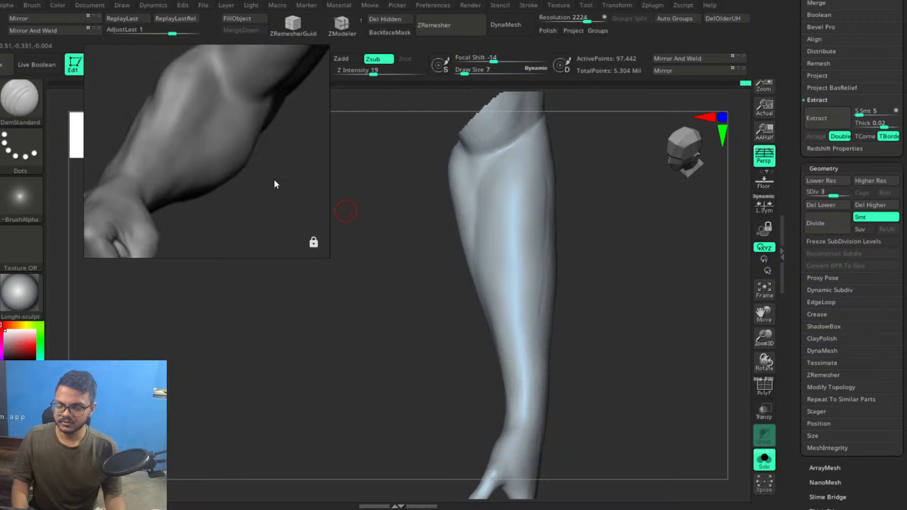
{"action": "mouse_move", "coordinate": [464, 369]}
{"action": "left_mouse_down"}
{"action": "mouse_move", "coordinate": [496, 354]}
{"action": "mouse_move", "coordinate": [468, 382]}
{"action": "left_mouse_up"}
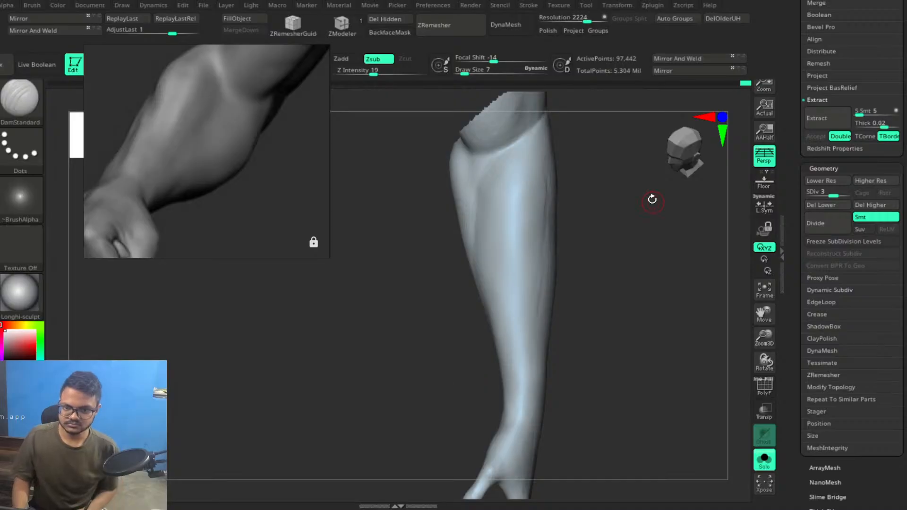
{"action": "left_click_drag", "start_coordinate": [626, 255], "coordinate": [610, 233]}
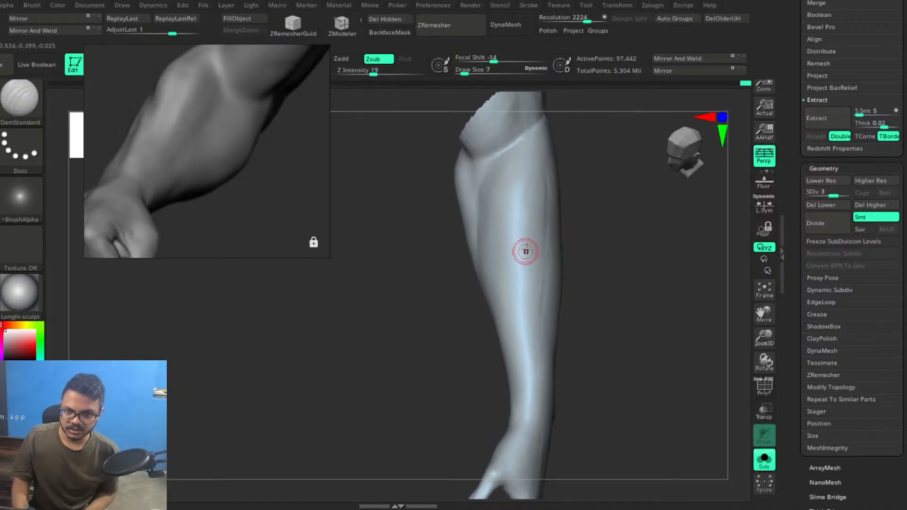
{"action": "left_click_drag", "start_coordinate": [650, 284], "coordinate": [531, 176]}
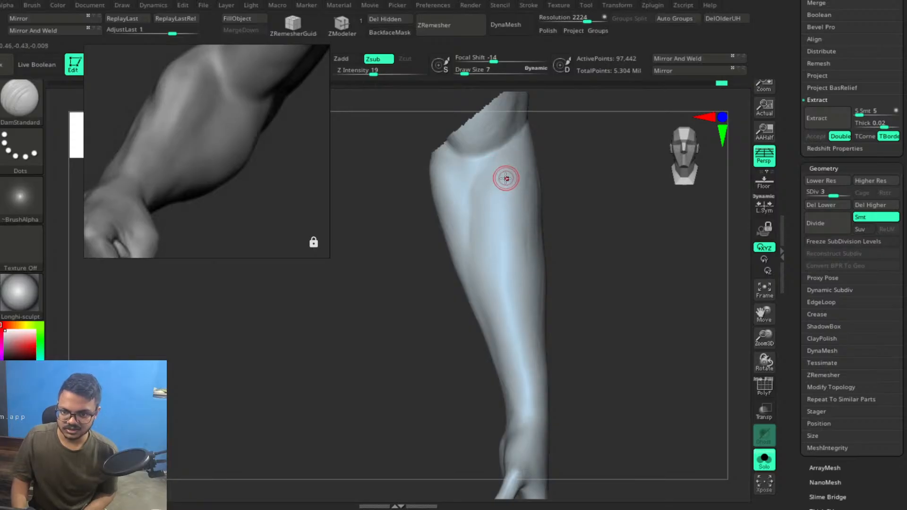
{"action": "mouse_move", "coordinate": [622, 251]}
{"action": "left_mouse_down"}
{"action": "mouse_move", "coordinate": [585, 245]}
{"action": "mouse_move", "coordinate": [617, 210]}
{"action": "mouse_move", "coordinate": [602, 233]}
{"action": "mouse_move", "coordinate": [616, 256]}
{"action": "mouse_move", "coordinate": [617, 247]}
{"action": "left_mouse_up"}
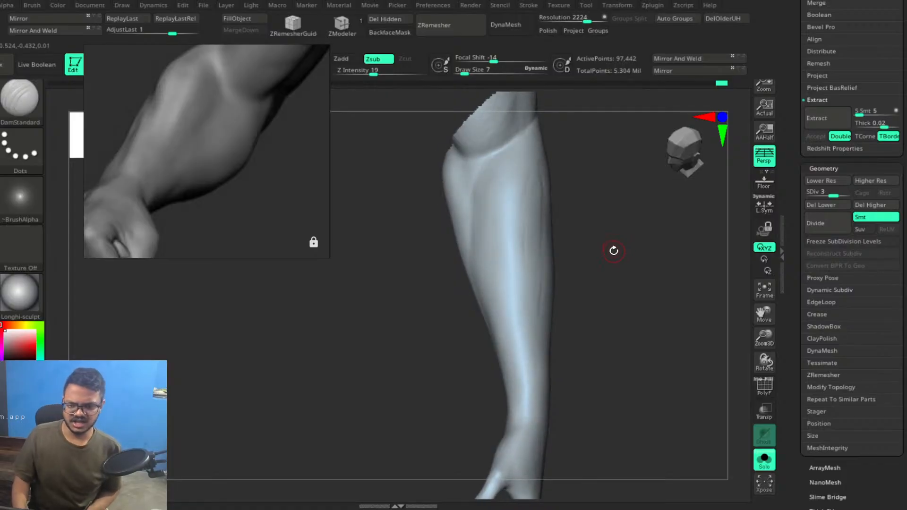
{"action": "left_click_drag", "start_coordinate": [613, 248], "coordinate": [604, 204]}
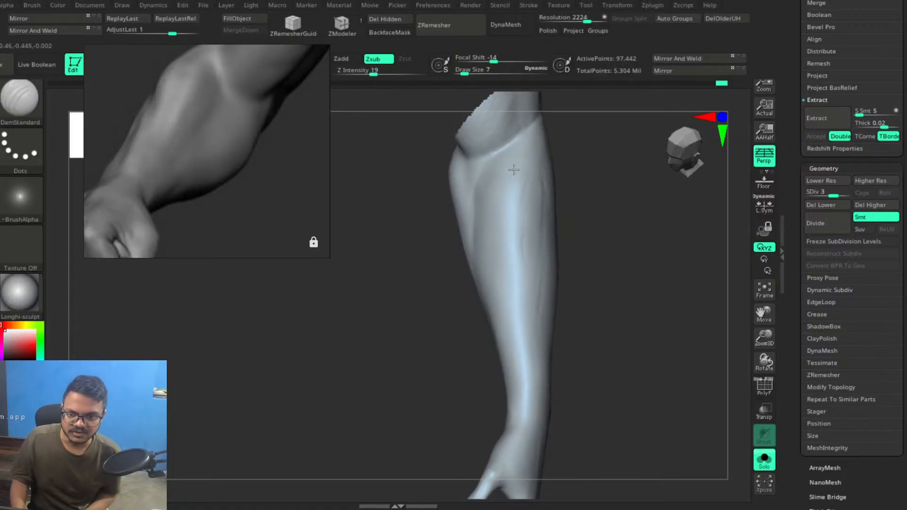
{"action": "left_click_drag", "start_coordinate": [601, 242], "coordinate": [644, 251]}
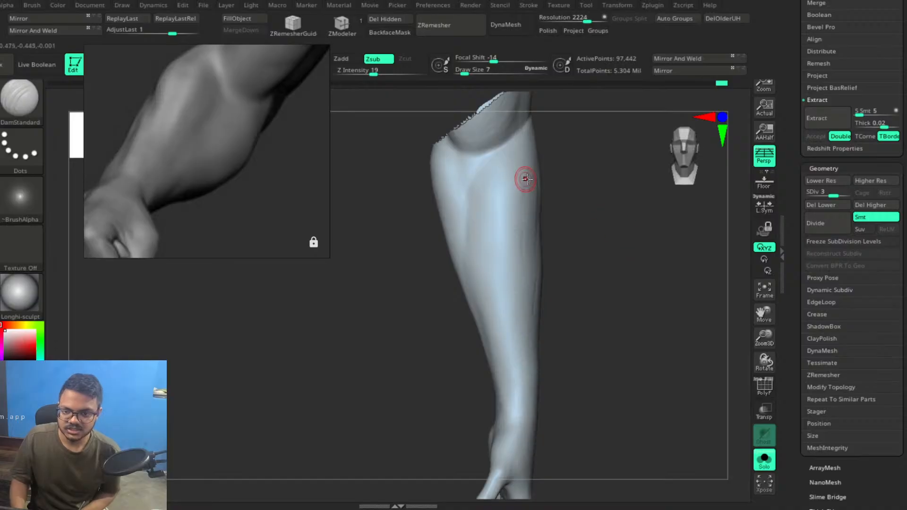
Outline the long forearm muscle below the elbow crease with DamStandard grooves around its top and along its sides.
{"action": "left_click_drag", "start_coordinate": [565, 205], "coordinate": [556, 198]}
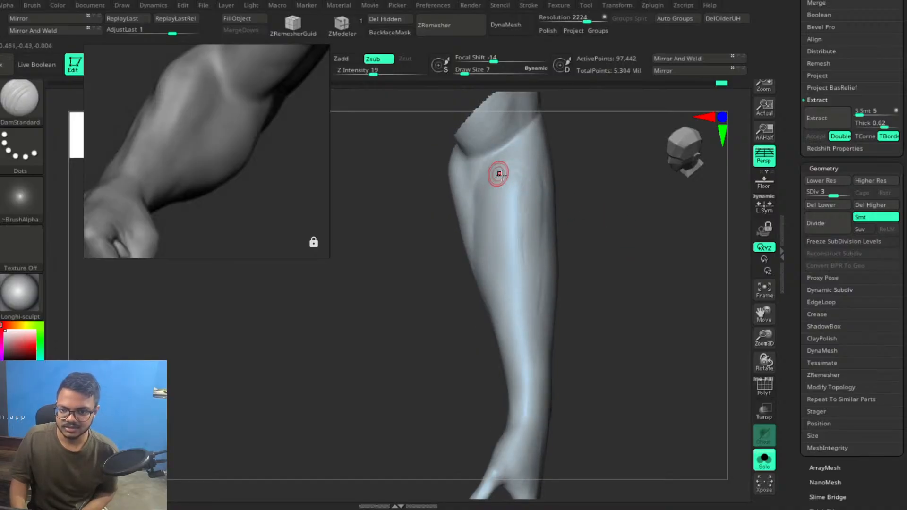
{"action": "mouse_move", "coordinate": [645, 265]}
{"action": "left_mouse_down"}
{"action": "mouse_move", "coordinate": [492, 176]}
{"action": "mouse_move", "coordinate": [520, 176]}
{"action": "mouse_move", "coordinate": [492, 172]}
{"action": "left_mouse_up"}
{"action": "left_click_drag", "start_coordinate": [484, 226], "coordinate": [481, 245]}
{"action": "left_click_drag", "start_coordinate": [478, 189], "coordinate": [477, 251]}
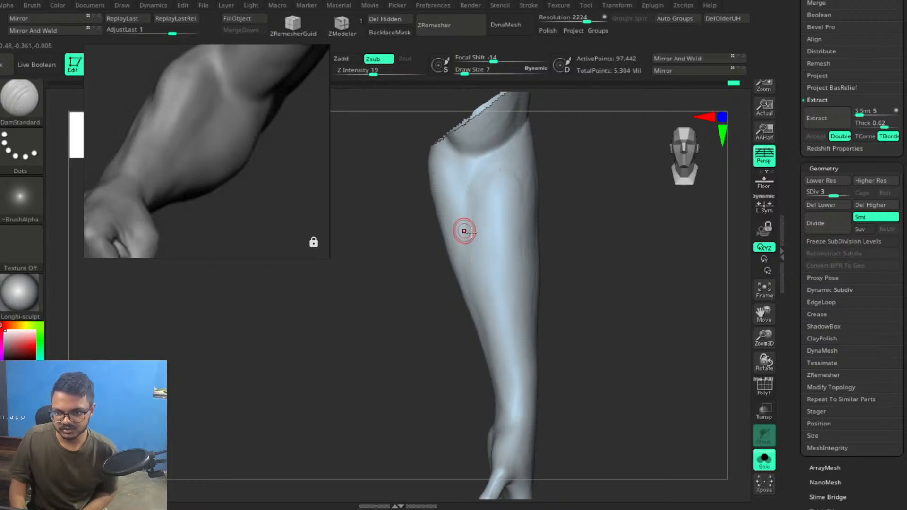
{"action": "mouse_move", "coordinate": [606, 247]}
{"action": "left_mouse_down"}
{"action": "mouse_move", "coordinate": [516, 187]}
{"action": "mouse_move", "coordinate": [523, 263]}
{"action": "left_mouse_up"}
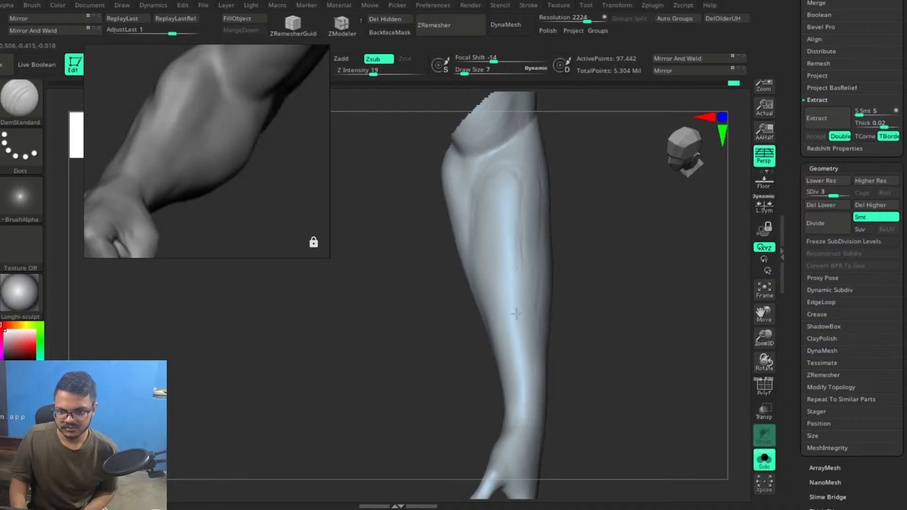
{"action": "left_click_drag", "start_coordinate": [623, 298], "coordinate": [628, 253]}
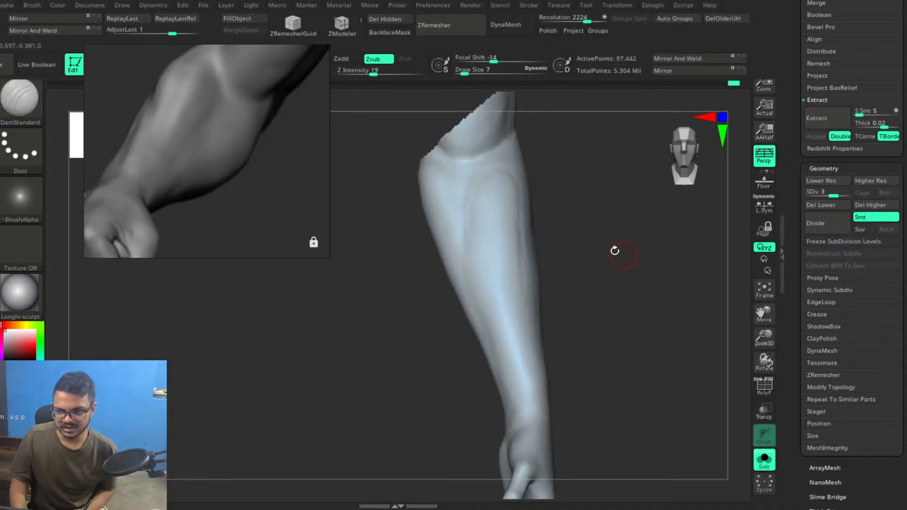
Refine the DamStandard grooves between the muscles on the inner forearm, from the elbow crease toward the wrist.
{"action": "left_click_drag", "start_coordinate": [541, 221], "coordinate": [551, 228]}
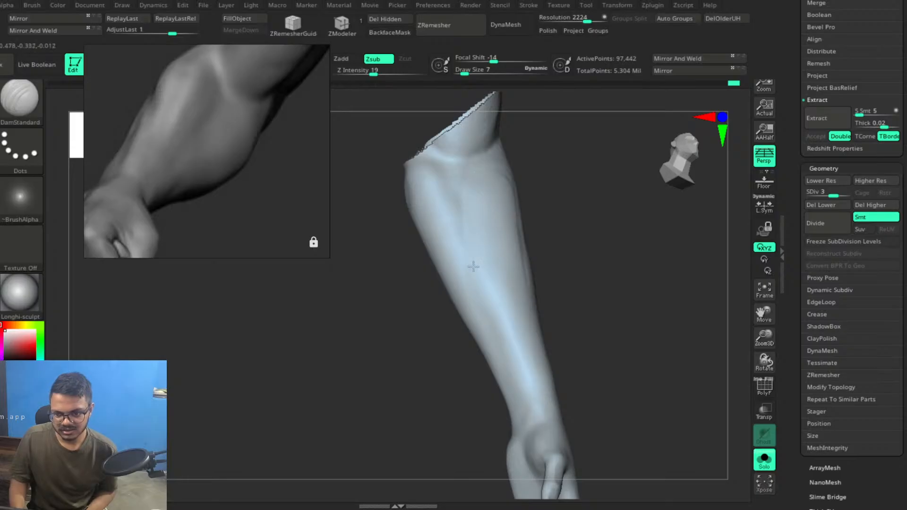
{"action": "mouse_move", "coordinate": [615, 296]}
{"action": "left_mouse_down"}
{"action": "mouse_move", "coordinate": [585, 271]}
{"action": "mouse_move", "coordinate": [605, 272]}
{"action": "mouse_move", "coordinate": [622, 289]}
{"action": "mouse_move", "coordinate": [601, 282]}
{"action": "mouse_move", "coordinate": [617, 283]}
{"action": "left_mouse_up"}
{"action": "mouse_move", "coordinate": [617, 283]}
{"action": "left_mouse_down", "text": "alt"}
{"action": "mouse_move", "coordinate": [633, 286]}
{"action": "mouse_move", "coordinate": [628, 274]}
{"action": "mouse_move", "coordinate": [654, 263]}
{"action": "mouse_move", "coordinate": [609, 257]}
{"action": "mouse_move", "coordinate": [555, 216]}
{"action": "left_mouse_up", "text": "alt"}
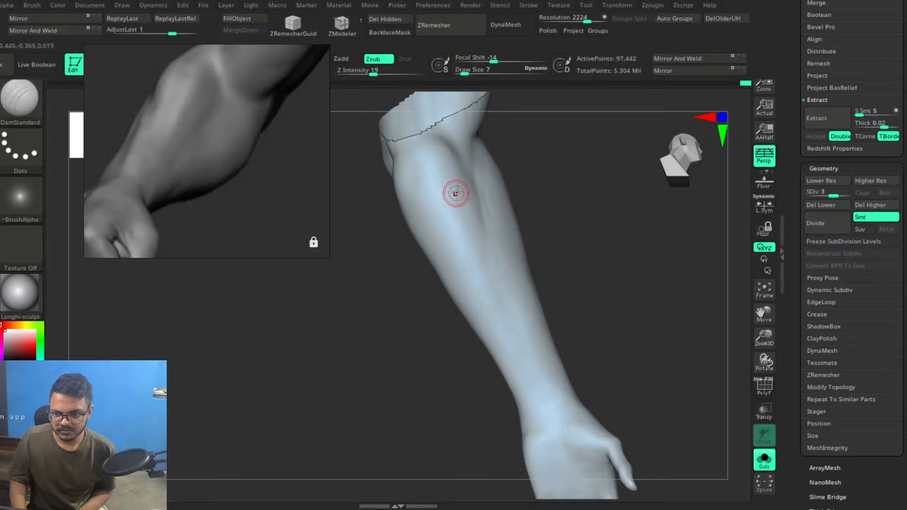
{"action": "left_click_drag", "start_coordinate": [585, 243], "coordinate": [602, 231]}
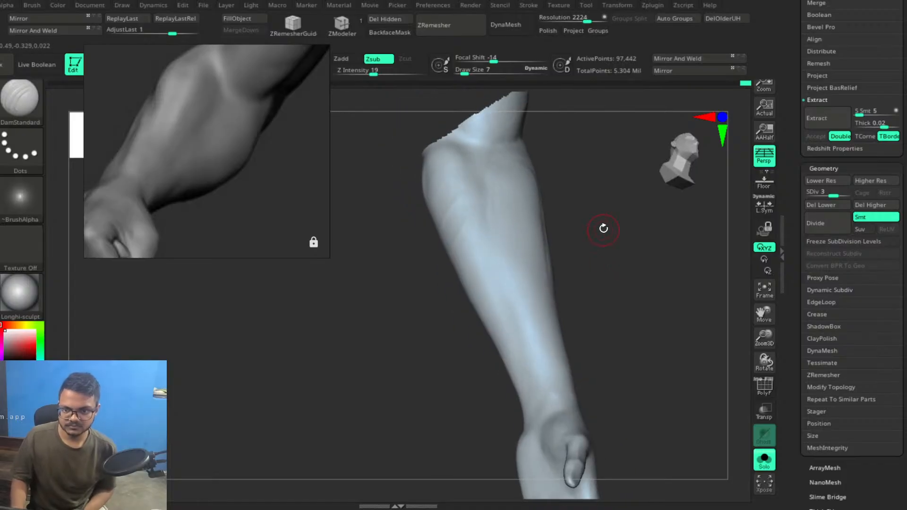
{"action": "mouse_move", "coordinate": [608, 270]}
{"action": "left_mouse_down"}
{"action": "mouse_move", "coordinate": [618, 228]}
{"action": "mouse_move", "coordinate": [608, 266]}
{"action": "left_mouse_up"}
{"action": "left_click_drag", "start_coordinate": [636, 304], "coordinate": [570, 242]}
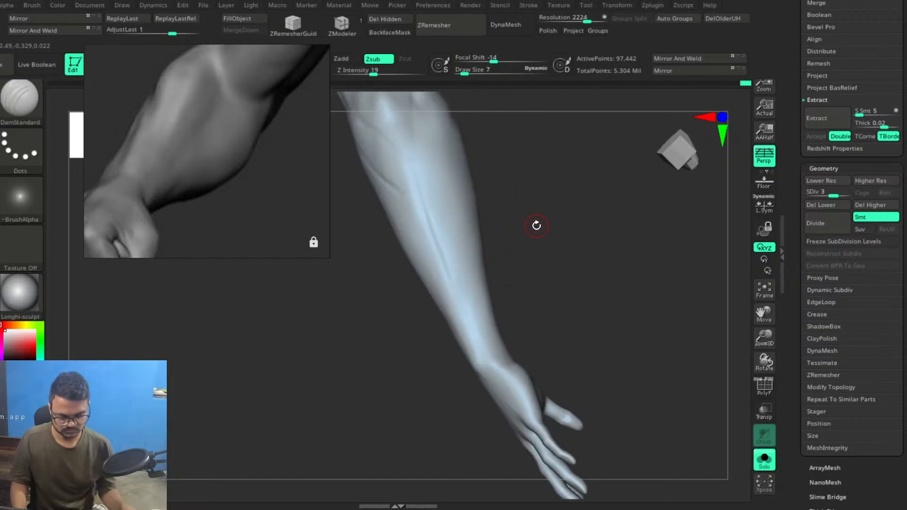
Examine the lowered forearm from the side and back in the reference sheet's standing poses.
{"action": "scroll", "coordinate": [240, 181], "scroll_direction": "down", "scroll_amount": 8}
{"action": "middle_click_drag", "start_coordinate": [288, 189], "coordinate": [230, 118]}
{"action": "scroll", "coordinate": [229, 126], "scroll_direction": "down", "scroll_amount": 3}
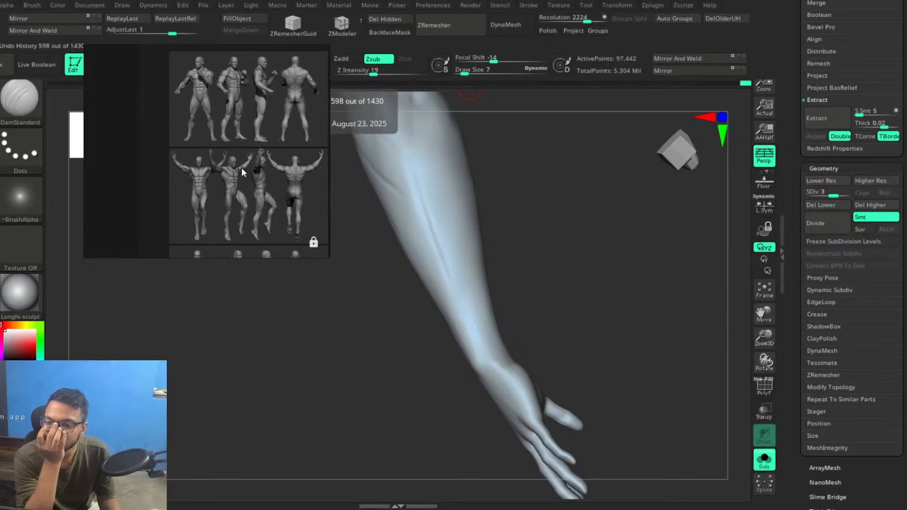
{"action": "scroll", "coordinate": [242, 168], "scroll_direction": "up", "scroll_amount": 1}
{"action": "scroll", "coordinate": [242, 168], "scroll_direction": "up", "scroll_amount": 2}
{"action": "scroll", "coordinate": [242, 189], "scroll_direction": "down", "scroll_amount": 3}
{"action": "middle_click_drag", "start_coordinate": [245, 186], "coordinate": [229, 110]}
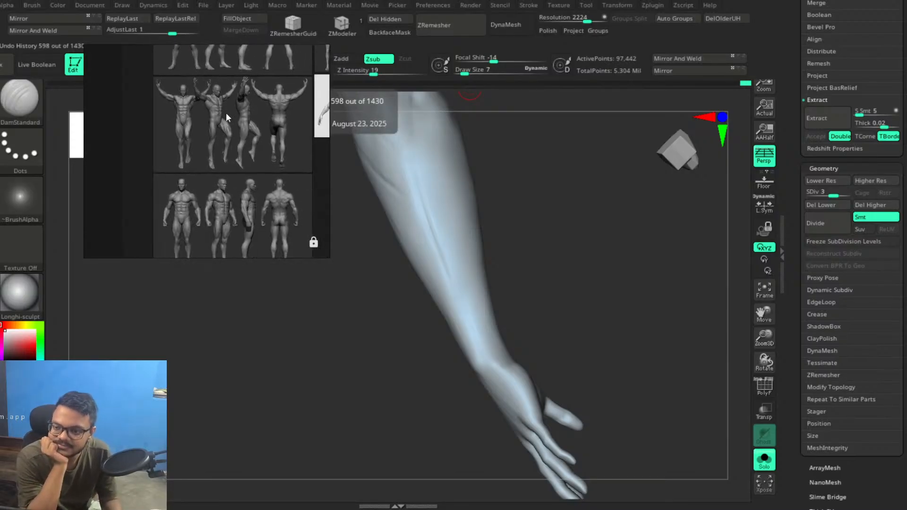
{"action": "scroll", "coordinate": [246, 215], "scroll_direction": "up", "scroll_amount": 5}
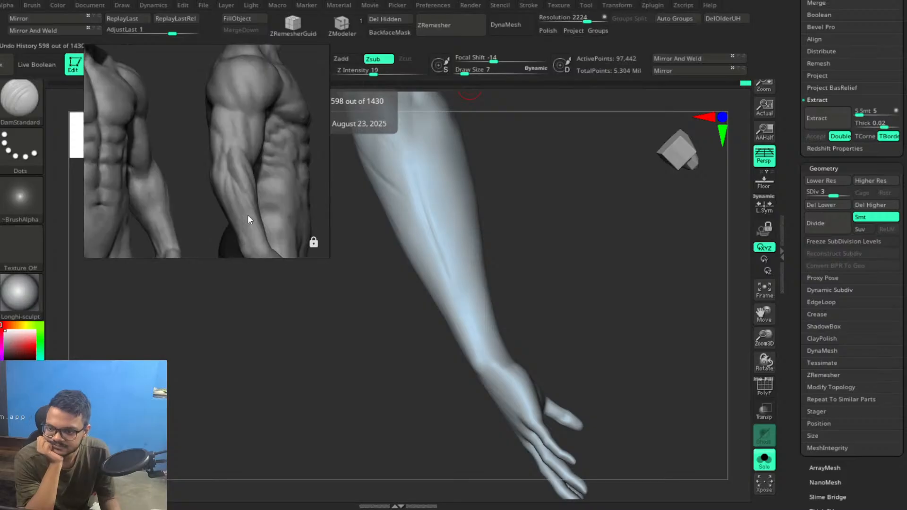
{"action": "middle_click_drag", "start_coordinate": [248, 214], "coordinate": [236, 150]}
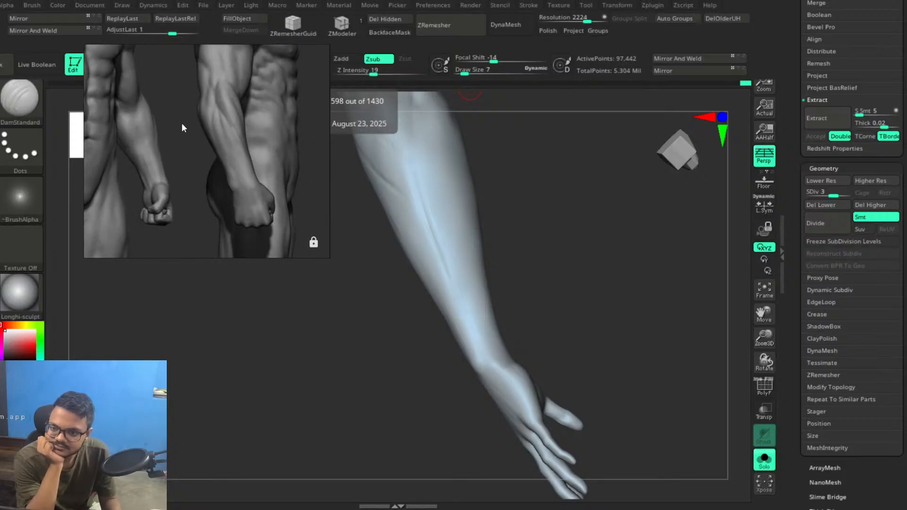
{"action": "scroll", "coordinate": [182, 128], "scroll_direction": "down", "scroll_amount": 4}
{"action": "middle_click_drag", "start_coordinate": [231, 159], "coordinate": [208, 159]}
{"action": "scroll", "coordinate": [271, 119], "scroll_direction": "up", "scroll_amount": 4}
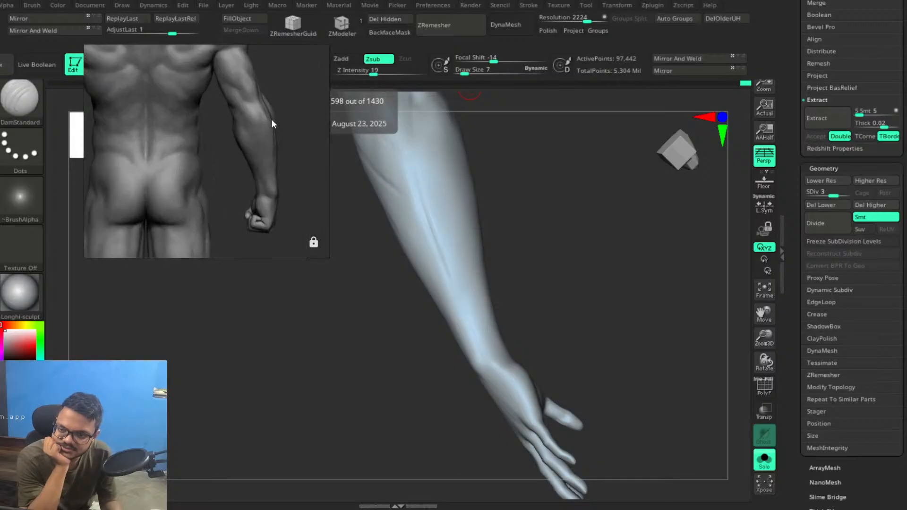
Compare the forearm from several sides with the lowered arms of the standing figures in the reference sheet.
{"action": "scroll", "coordinate": [272, 122], "scroll_direction": "up", "scroll_amount": 2}
{"action": "scroll", "coordinate": [214, 154], "scroll_direction": "down", "scroll_amount": 4}
{"action": "scroll", "coordinate": [251, 156], "scroll_direction": "up", "scroll_amount": 4}
{"action": "middle_click_drag", "start_coordinate": [197, 157], "coordinate": [260, 188]}
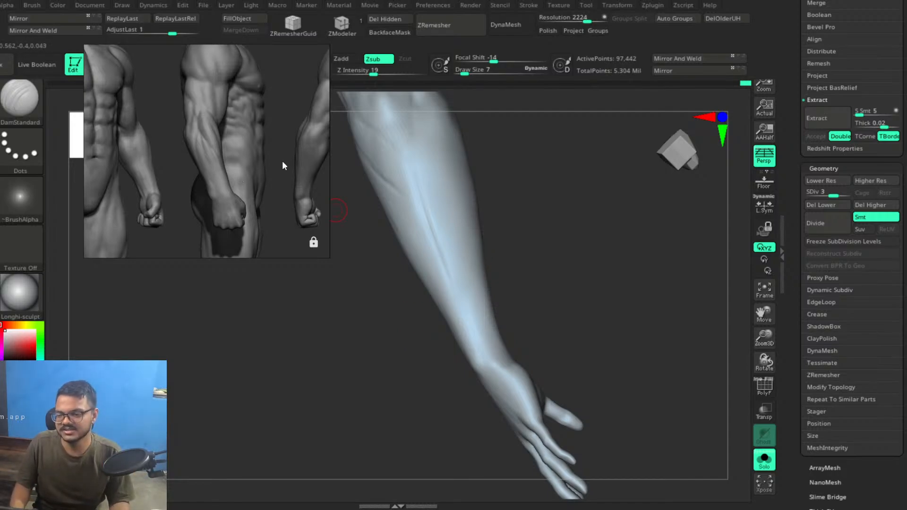
{"action": "left_click_drag", "start_coordinate": [506, 191], "coordinate": [425, 242]}
{"action": "left_click_drag", "start_coordinate": [628, 293], "coordinate": [547, 281]}
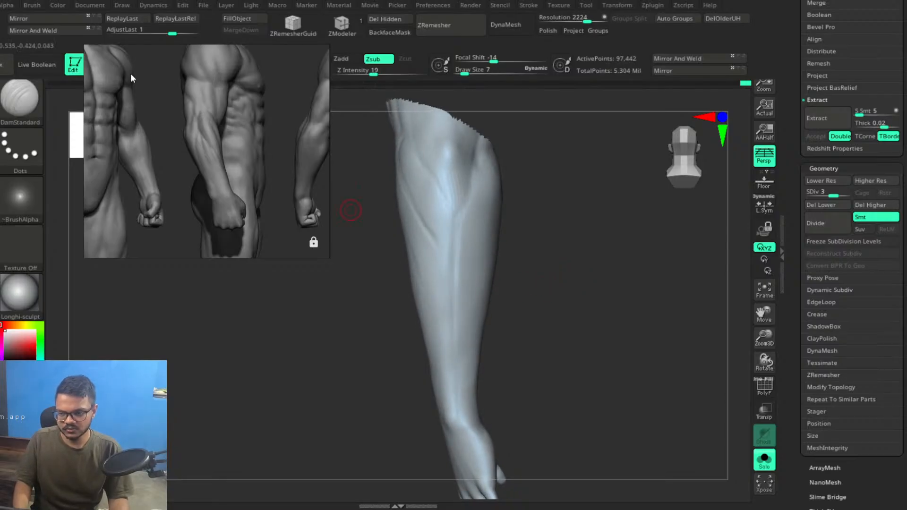
{"action": "mouse_move", "coordinate": [542, 324]}
{"action": "left_mouse_down"}
{"action": "mouse_move", "coordinate": [598, 336]}
{"action": "mouse_move", "coordinate": [603, 346]}
{"action": "mouse_move", "coordinate": [594, 307]}
{"action": "mouse_move", "coordinate": [579, 326]}
{"action": "left_mouse_up"}
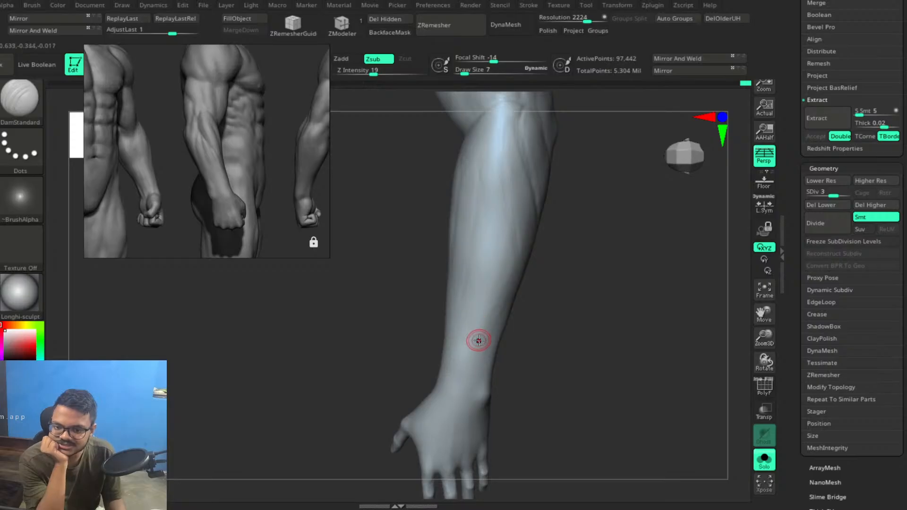
{"action": "left_click_drag", "start_coordinate": [614, 375], "coordinate": [601, 378]}
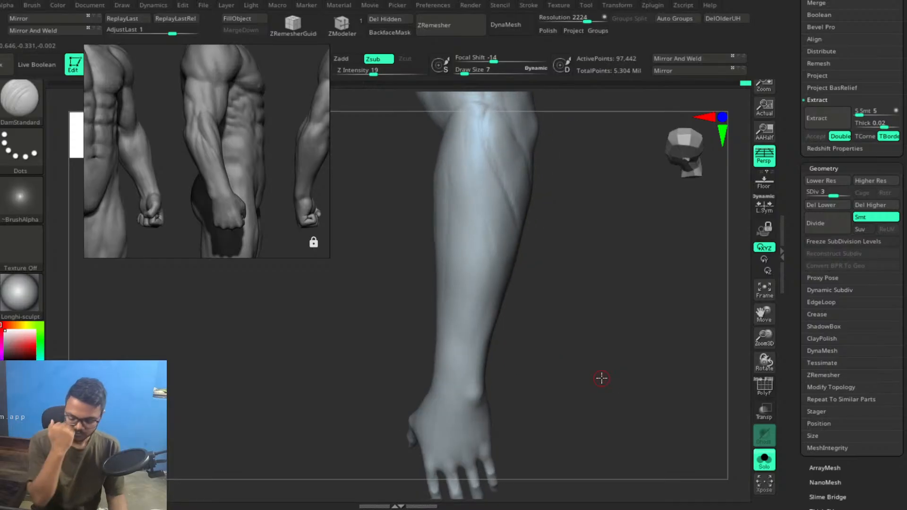
Build up the muscle forms just below the elbow on the upper forearm with the ClayBuildup brush.
{"action": "key", "text": "b"}
{"action": "key", "text": "c"}
{"action": "key", "text": "b"}
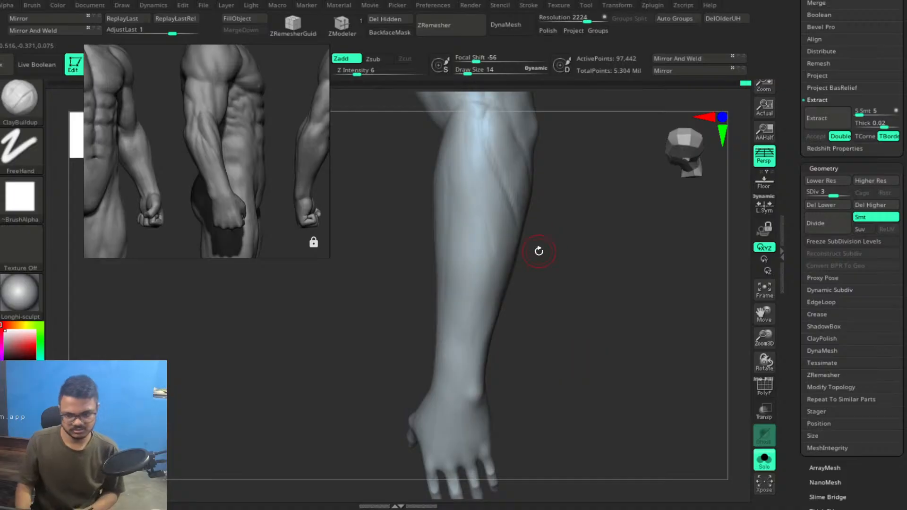
{"action": "mouse_move", "coordinate": [580, 219]}
{"action": "left_mouse_down", "text": "alt"}
{"action": "mouse_move", "coordinate": [590, 267]}
{"action": "mouse_move", "coordinate": [576, 269]}
{"action": "mouse_move", "coordinate": [589, 259]}
{"action": "mouse_move", "coordinate": [609, 264]}
{"action": "mouse_move", "coordinate": [596, 267]}
{"action": "left_mouse_up", "text": "alt"}
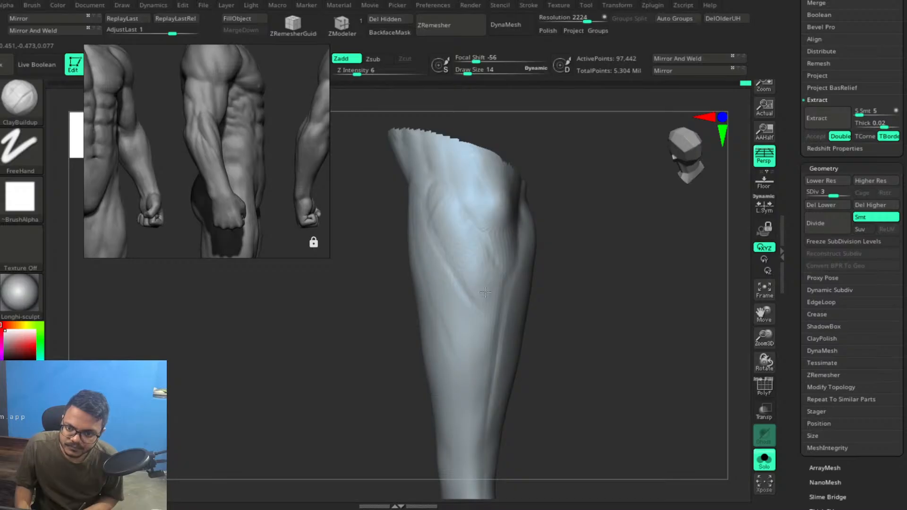
{"action": "left_click_drag", "start_coordinate": [585, 281], "coordinate": [587, 270]}
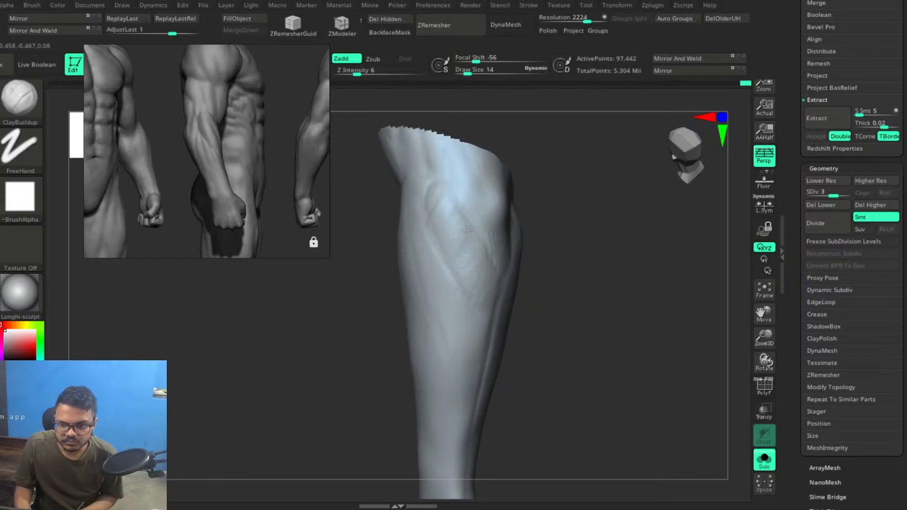
{"action": "mouse_move", "coordinate": [528, 288]}
{"action": "left_mouse_down"}
{"action": "mouse_move", "coordinate": [539, 293]}
{"action": "mouse_move", "coordinate": [480, 268]}
{"action": "left_mouse_up"}
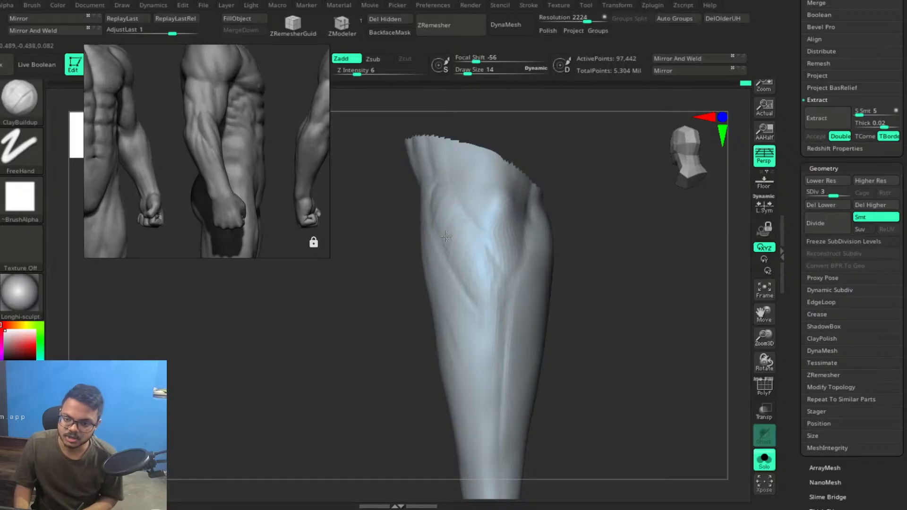
{"action": "left_click_drag", "start_coordinate": [603, 269], "coordinate": [544, 283]}
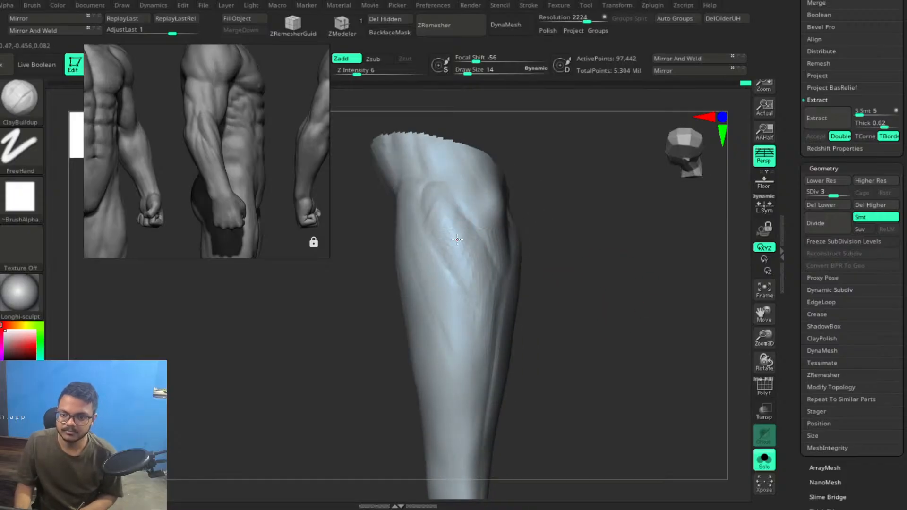
{"action": "mouse_move", "coordinate": [622, 317]}
{"action": "left_mouse_down"}
{"action": "mouse_move", "coordinate": [611, 316]}
{"action": "mouse_move", "coordinate": [618, 216]}
{"action": "mouse_move", "coordinate": [597, 273]}
{"action": "mouse_move", "coordinate": [622, 301]}
{"action": "mouse_move", "coordinate": [612, 315]}
{"action": "mouse_move", "coordinate": [612, 305]}
{"action": "mouse_move", "coordinate": [609, 328]}
{"action": "mouse_move", "coordinate": [591, 316]}
{"action": "mouse_move", "coordinate": [587, 327]}
{"action": "left_mouse_up"}
Add ClayBuildup volume around the wrist end of the forearm with the draw size reduced to 9.
{"action": "key", "text": "["}
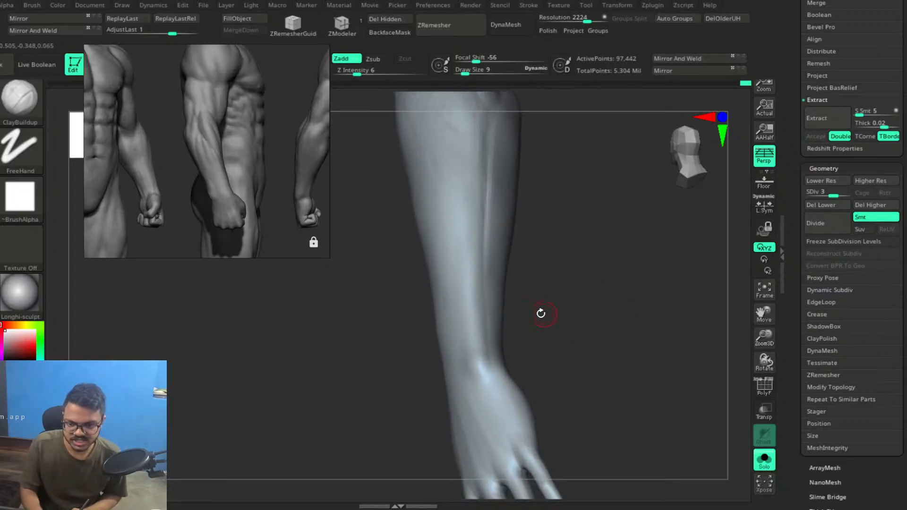
{"action": "mouse_move", "coordinate": [574, 290]}
{"action": "left_mouse_down", "text": "alt"}
{"action": "mouse_move", "coordinate": [585, 300]}
{"action": "mouse_move", "coordinate": [571, 227]}
{"action": "left_mouse_up", "text": "alt"}
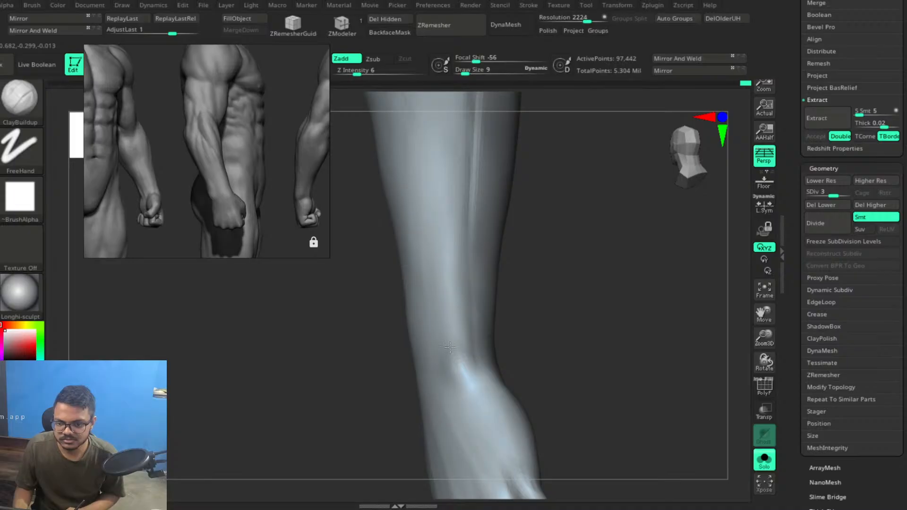
{"action": "left_click_drag", "start_coordinate": [465, 360], "coordinate": [466, 365]}
{"action": "mouse_move", "coordinate": [534, 321]}
{"action": "left_mouse_down"}
{"action": "mouse_move", "coordinate": [631, 289]}
{"action": "mouse_move", "coordinate": [590, 325]}
{"action": "mouse_move", "coordinate": [558, 285]}
{"action": "left_mouse_up"}
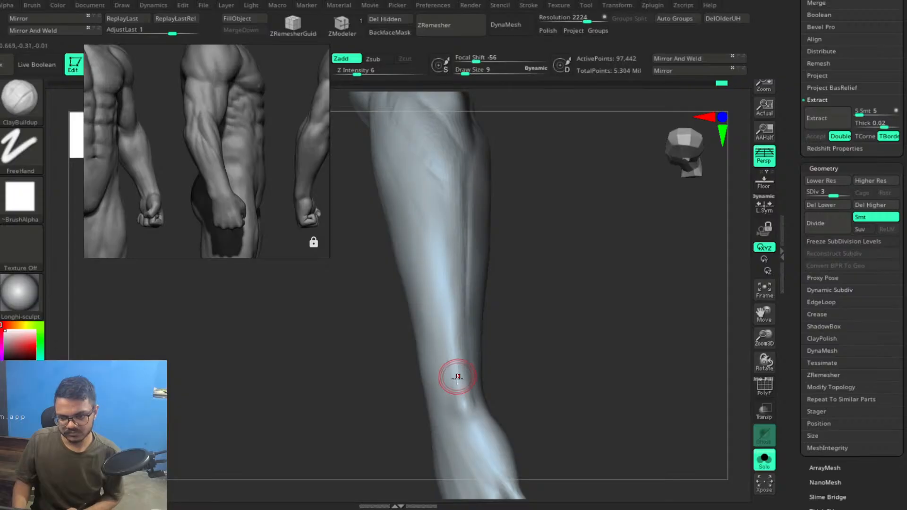
Build up the long muscle and tendon running from mid-forearm to the wrist, and smooth the clay strokes.
{"action": "mouse_move", "coordinate": [516, 307]}
{"action": "left_mouse_down"}
{"action": "mouse_move", "coordinate": [514, 299]}
{"action": "mouse_move", "coordinate": [460, 340]}
{"action": "left_mouse_up"}
{"action": "left_click_drag", "start_coordinate": [462, 293], "coordinate": [460, 369]}
{"action": "left_click_drag", "start_coordinate": [462, 257], "coordinate": [460, 384]}
{"action": "left_click_drag", "start_coordinate": [466, 245], "coordinate": [460, 350]}
{"action": "left_click_drag", "start_coordinate": [468, 216], "coordinate": [466, 401]}
{"action": "left_click_drag", "start_coordinate": [460, 258], "coordinate": [456, 374]}
{"action": "left_click_drag", "start_coordinate": [601, 330], "coordinate": [518, 299]}
{"action": "left_click_drag", "start_coordinate": [452, 274], "coordinate": [461, 370], "text": "shift"}
{"action": "left_click_drag", "start_coordinate": [458, 238], "coordinate": [458, 362], "text": "shift"}
{"action": "mouse_move", "coordinate": [572, 308]}
{"action": "left_mouse_down"}
{"action": "mouse_move", "coordinate": [556, 298]}
{"action": "mouse_move", "coordinate": [606, 263]}
{"action": "mouse_move", "coordinate": [589, 219]}
{"action": "mouse_move", "coordinate": [591, 271]}
{"action": "mouse_move", "coordinate": [582, 281]}
{"action": "left_mouse_up"}
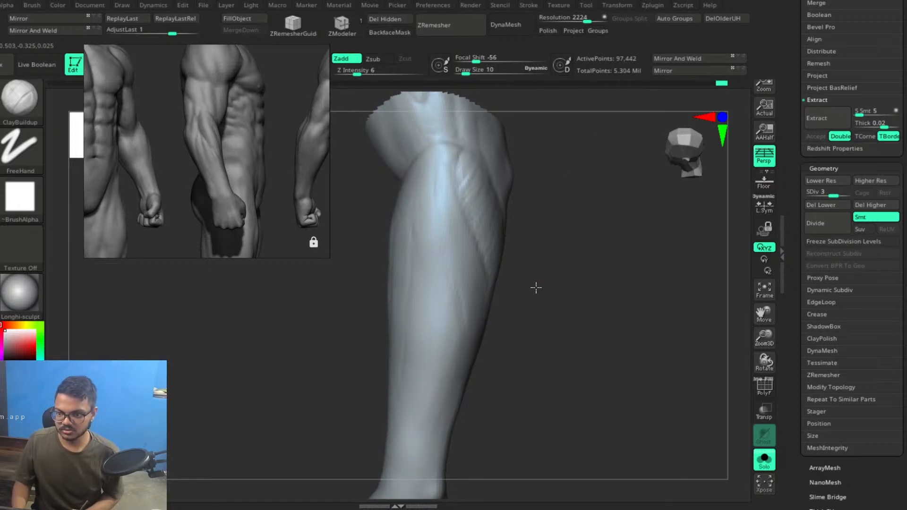
Fill out the grooved muscle below the elbow and the neighbouring side of the upper forearm with ClayBuildup at draw size 10.
{"action": "left_click_drag", "start_coordinate": [533, 286], "coordinate": [470, 212]}
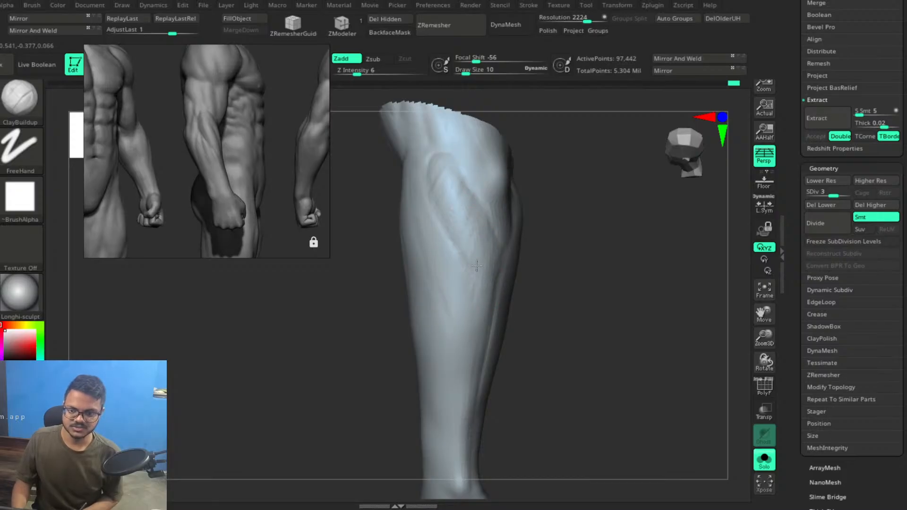
{"action": "left_click_drag", "start_coordinate": [462, 220], "coordinate": [462, 193]}
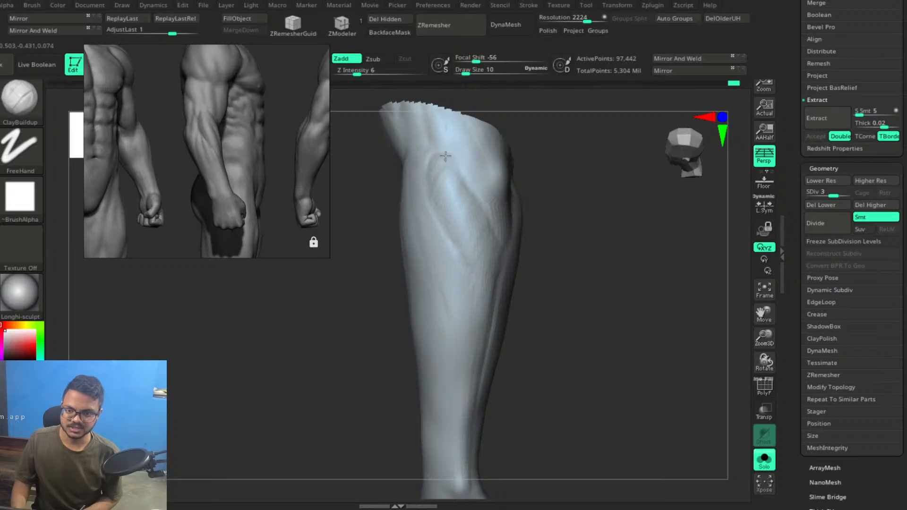
{"action": "left_click_drag", "start_coordinate": [550, 225], "coordinate": [618, 255]}
{"action": "mouse_move", "coordinate": [553, 206]}
{"action": "left_mouse_down"}
{"action": "mouse_move", "coordinate": [580, 271]}
{"action": "mouse_move", "coordinate": [613, 241]}
{"action": "mouse_move", "coordinate": [562, 247]}
{"action": "mouse_move", "coordinate": [573, 277]}
{"action": "mouse_move", "coordinate": [533, 249]}
{"action": "left_mouse_up"}
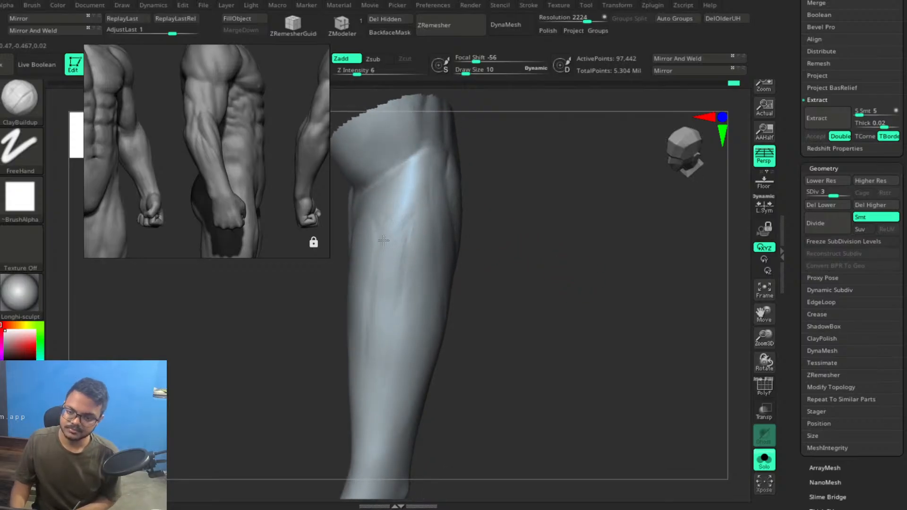
{"action": "left_click_drag", "start_coordinate": [574, 264], "coordinate": [628, 261]}
{"action": "left_click_drag", "start_coordinate": [600, 295], "coordinate": [631, 283]}
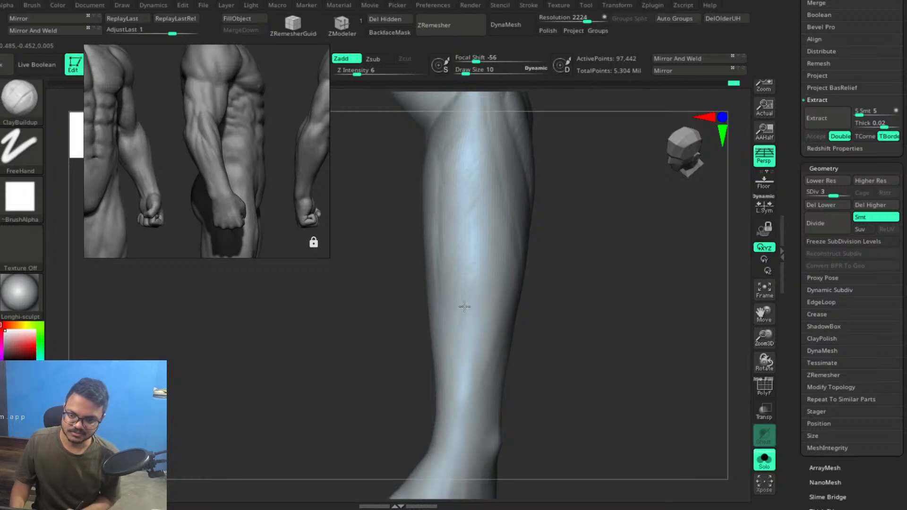
Add ClayBuildup strokes along the thumb side of the forearm, between the elbow crease and the wrist.
{"action": "mouse_move", "coordinate": [612, 312]}
{"action": "left_mouse_down"}
{"action": "mouse_move", "coordinate": [590, 307]}
{"action": "mouse_move", "coordinate": [634, 303]}
{"action": "mouse_move", "coordinate": [607, 310]}
{"action": "mouse_move", "coordinate": [628, 288]}
{"action": "mouse_move", "coordinate": [647, 328]}
{"action": "mouse_move", "coordinate": [640, 318]}
{"action": "mouse_move", "coordinate": [624, 330]}
{"action": "mouse_move", "coordinate": [632, 354]}
{"action": "mouse_move", "coordinate": [603, 320]}
{"action": "left_mouse_up"}
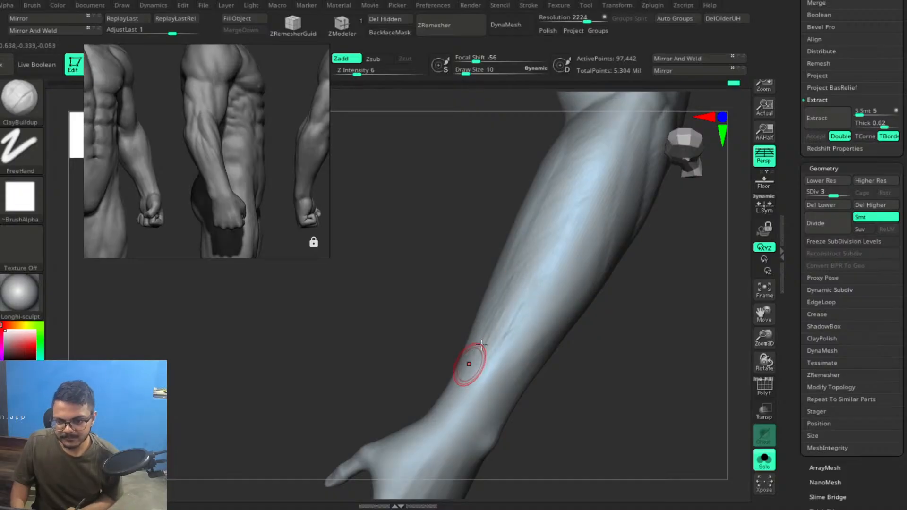
{"action": "left_click_drag", "start_coordinate": [640, 374], "coordinate": [636, 367]}
{"action": "key", "text": "ctrl"}
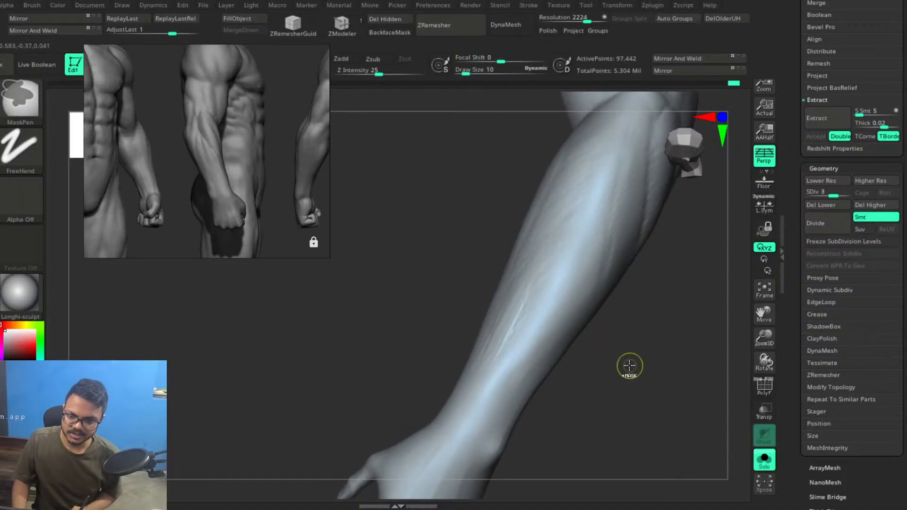
{"action": "mouse_move", "coordinate": [624, 336]}
{"action": "left_mouse_down"}
{"action": "mouse_move", "coordinate": [630, 357]}
{"action": "mouse_move", "coordinate": [640, 340]}
{"action": "left_mouse_up"}
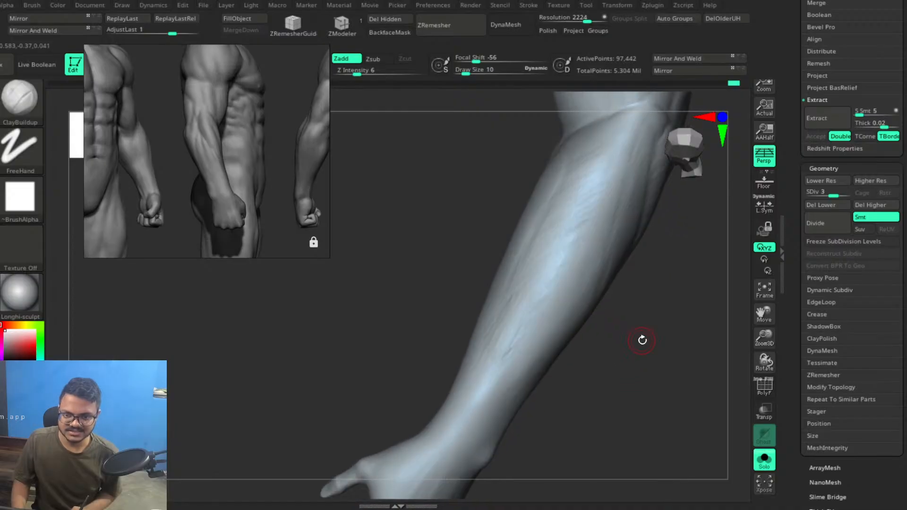
{"action": "mouse_move", "coordinate": [618, 254]}
{"action": "left_mouse_down"}
{"action": "mouse_move", "coordinate": [627, 346]}
{"action": "mouse_move", "coordinate": [636, 294]}
{"action": "mouse_move", "coordinate": [614, 299]}
{"action": "mouse_move", "coordinate": [633, 314]}
{"action": "mouse_move", "coordinate": [623, 302]}
{"action": "left_mouse_up"}
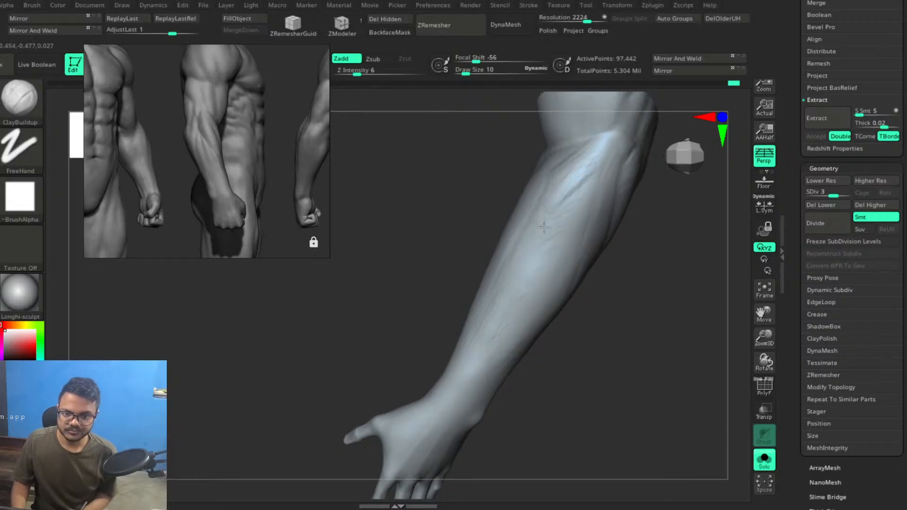
{"action": "left_click_drag", "start_coordinate": [680, 299], "coordinate": [628, 319]}
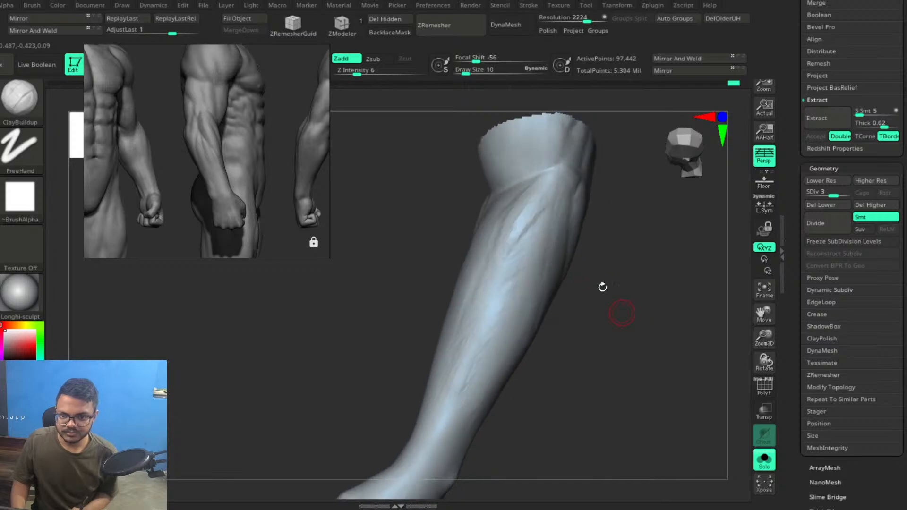
Layer long ClayBuildup strokes over the forearm muscle from below the elbow crease down past mid-forearm.
{"action": "mouse_move", "coordinate": [543, 215]}
{"action": "left_mouse_down"}
{"action": "mouse_move", "coordinate": [504, 287]}
{"action": "mouse_move", "coordinate": [511, 257]}
{"action": "mouse_move", "coordinate": [489, 259]}
{"action": "left_mouse_up"}
{"action": "mouse_move", "coordinate": [535, 210]}
{"action": "left_mouse_down"}
{"action": "mouse_move", "coordinate": [499, 292]}
{"action": "mouse_move", "coordinate": [503, 284]}
{"action": "left_mouse_up"}
{"action": "mouse_move", "coordinate": [511, 231]}
{"action": "left_mouse_down"}
{"action": "mouse_move", "coordinate": [499, 265]}
{"action": "mouse_move", "coordinate": [514, 277]}
{"action": "mouse_move", "coordinate": [485, 309]}
{"action": "left_mouse_up"}
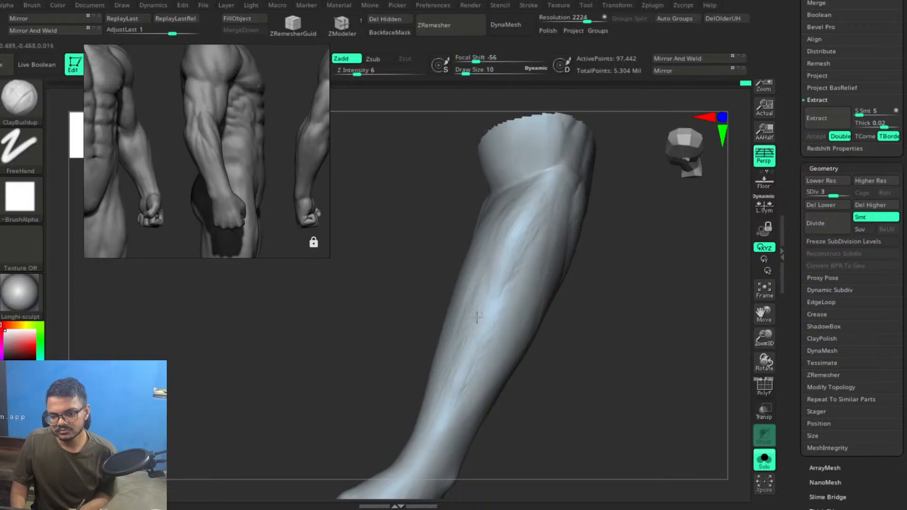
{"action": "left_click_drag", "start_coordinate": [521, 249], "coordinate": [482, 317]}
{"action": "left_click_drag", "start_coordinate": [519, 239], "coordinate": [487, 322]}
{"action": "mouse_move", "coordinate": [625, 328]}
{"action": "left_mouse_down"}
{"action": "mouse_move", "coordinate": [660, 296]}
{"action": "mouse_move", "coordinate": [615, 302]}
{"action": "mouse_move", "coordinate": [593, 340]}
{"action": "mouse_move", "coordinate": [507, 239]}
{"action": "mouse_move", "coordinate": [474, 293]}
{"action": "left_mouse_up"}
{"action": "left_click_drag", "start_coordinate": [519, 266], "coordinate": [461, 323]}
{"action": "mouse_move", "coordinate": [522, 246]}
{"action": "left_mouse_down"}
{"action": "mouse_move", "coordinate": [455, 340]}
{"action": "mouse_move", "coordinate": [435, 383]}
{"action": "mouse_move", "coordinate": [442, 389]}
{"action": "left_mouse_up"}
{"action": "left_click_drag", "start_coordinate": [591, 382], "coordinate": [569, 365]}
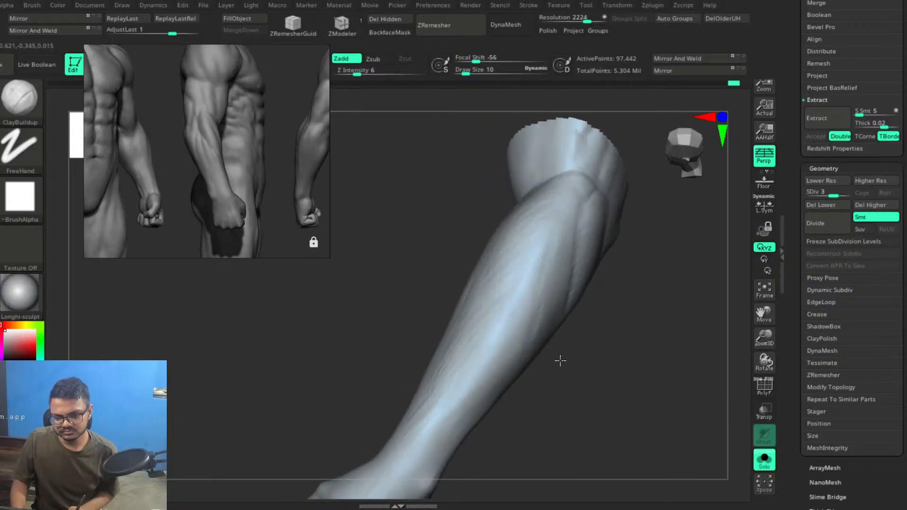
Shape the tapering muscle on the lower forearm above the wrist with short ClayBuildup strokes.
{"action": "mouse_move", "coordinate": [610, 389]}
{"action": "left_mouse_down"}
{"action": "mouse_move", "coordinate": [617, 387]}
{"action": "mouse_move", "coordinate": [579, 352]}
{"action": "mouse_move", "coordinate": [614, 350]}
{"action": "mouse_move", "coordinate": [610, 308]}
{"action": "mouse_move", "coordinate": [595, 334]}
{"action": "mouse_move", "coordinate": [636, 377]}
{"action": "mouse_move", "coordinate": [577, 338]}
{"action": "mouse_move", "coordinate": [594, 345]}
{"action": "mouse_move", "coordinate": [523, 336]}
{"action": "left_mouse_up"}
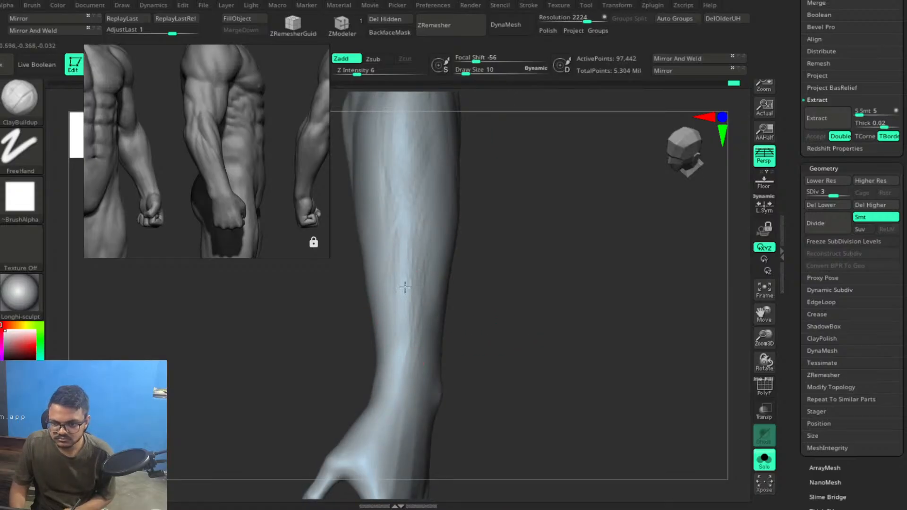
{"action": "left_click_drag", "start_coordinate": [409, 307], "coordinate": [410, 317]}
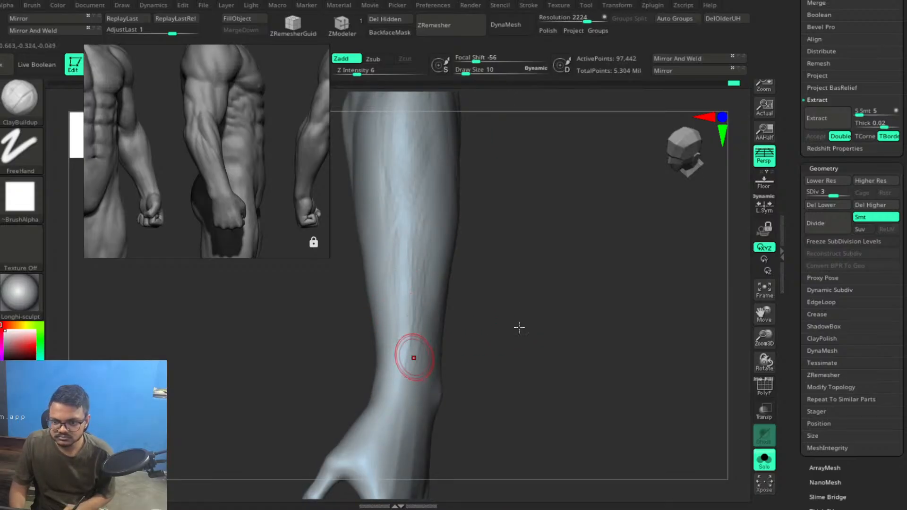
{"action": "left_click_drag", "start_coordinate": [540, 296], "coordinate": [525, 293]}
{"action": "left_click_drag", "start_coordinate": [411, 332], "coordinate": [414, 326]}
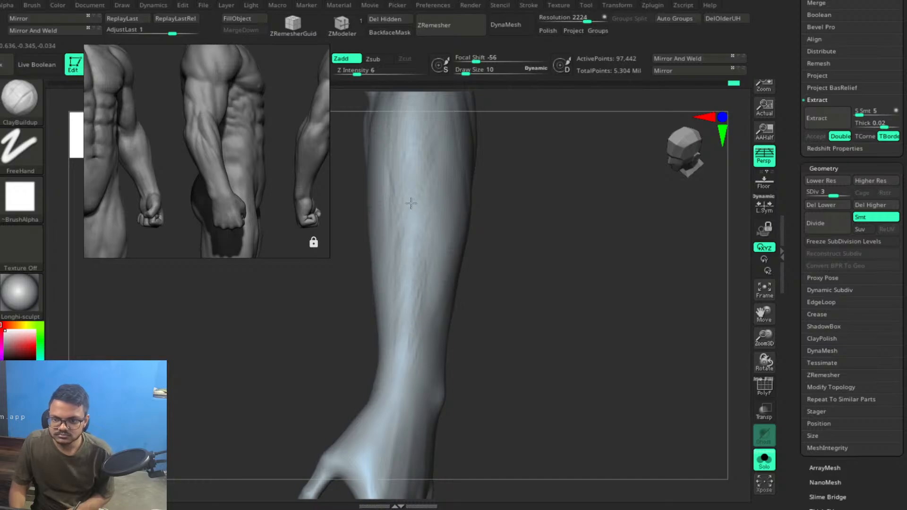
{"action": "left_click_drag", "start_coordinate": [573, 301], "coordinate": [531, 295]}
{"action": "left_click_drag", "start_coordinate": [452, 298], "coordinate": [457, 298]}
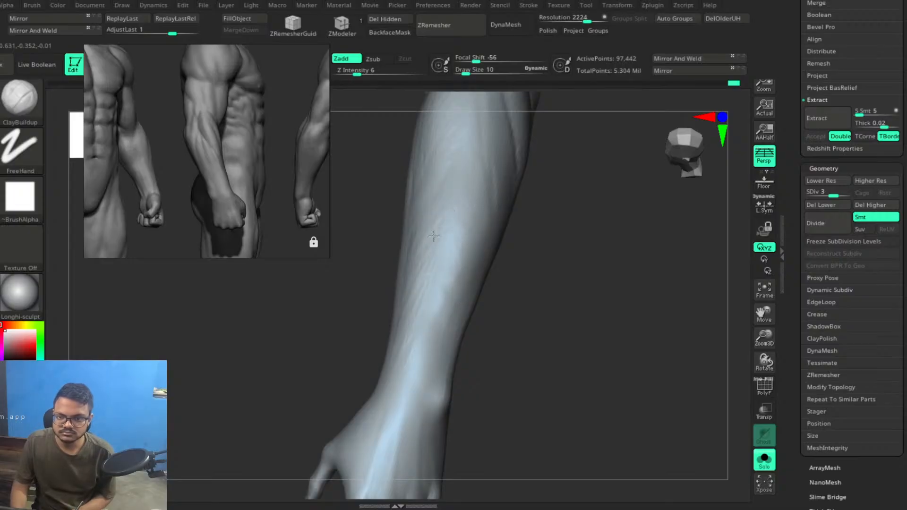
{"action": "left_click_drag", "start_coordinate": [444, 294], "coordinate": [435, 315]}
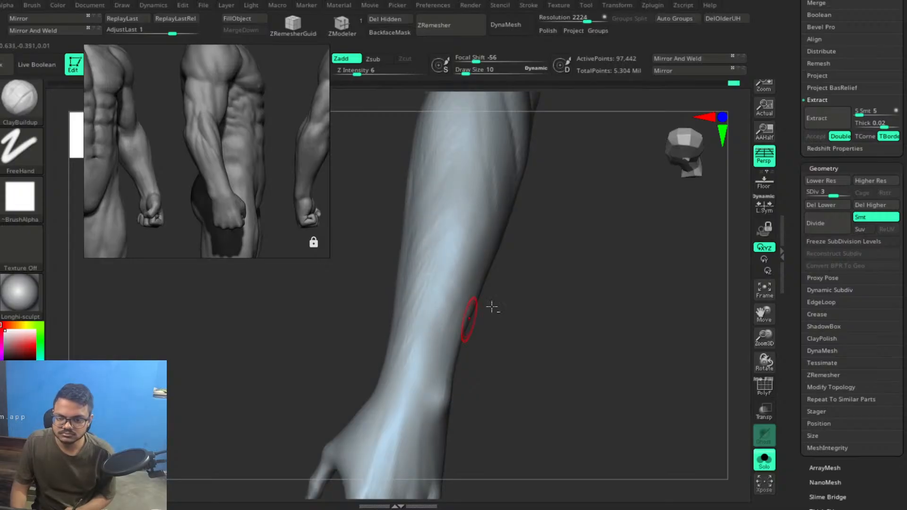
Blend the clay strokes on the lower forearm into the wrist, adding a long stroke and smoothing the rough areas.
{"action": "left_click_drag", "start_coordinate": [559, 307], "coordinate": [529, 282]}
{"action": "left_click_drag", "start_coordinate": [477, 259], "coordinate": [454, 277], "text": "shift"}
{"action": "left_click_drag", "start_coordinate": [573, 330], "coordinate": [515, 280]}
{"action": "mouse_move", "coordinate": [432, 241]}
{"action": "left_mouse_down"}
{"action": "mouse_move", "coordinate": [415, 269]}
{"action": "mouse_move", "coordinate": [427, 247]}
{"action": "mouse_move", "coordinate": [413, 300]}
{"action": "mouse_move", "coordinate": [417, 339]}
{"action": "left_mouse_up"}
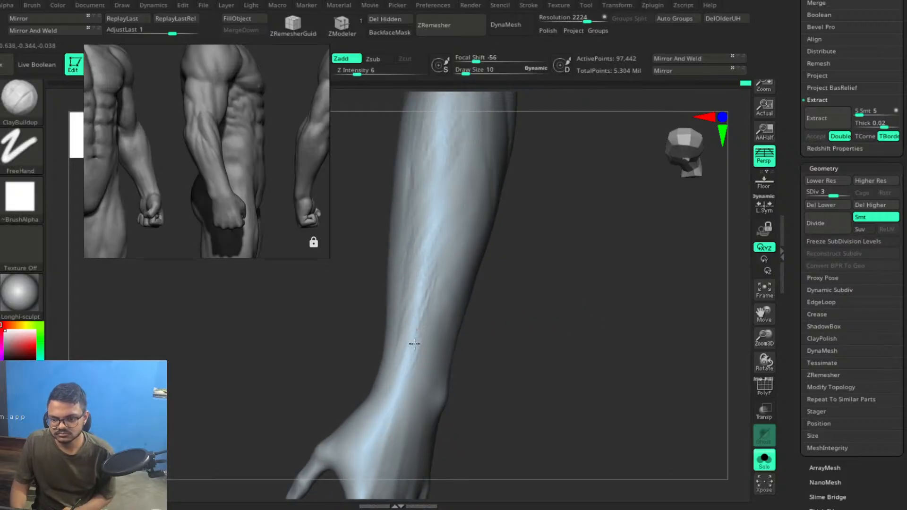
{"action": "left_click_drag", "start_coordinate": [509, 301], "coordinate": [478, 279]}
{"action": "key", "text": "shift"}
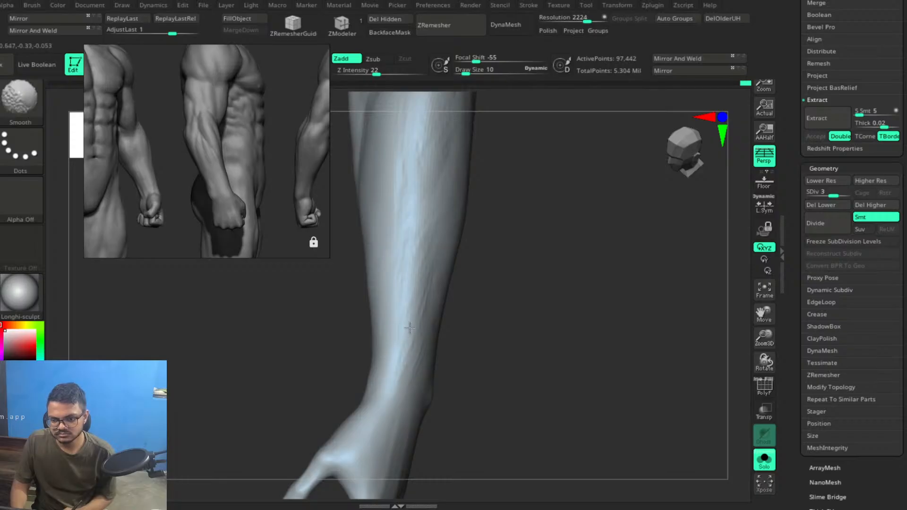
{"action": "left_click_drag", "start_coordinate": [413, 367], "coordinate": [397, 370], "text": "shift"}
{"action": "left_click_drag", "start_coordinate": [466, 323], "coordinate": [429, 306]}
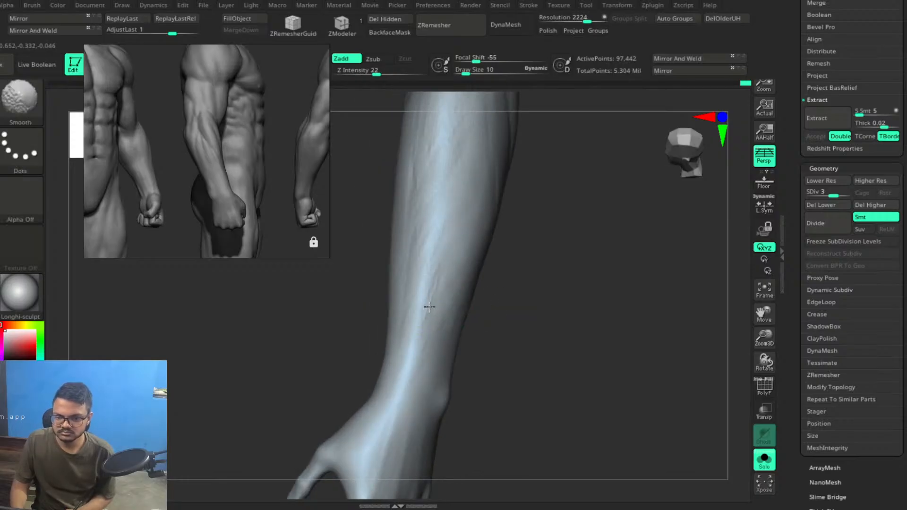
{"action": "mouse_move", "coordinate": [534, 303]}
{"action": "left_mouse_down"}
{"action": "mouse_move", "coordinate": [551, 279]}
{"action": "mouse_move", "coordinate": [553, 301]}
{"action": "mouse_move", "coordinate": [549, 285]}
{"action": "left_mouse_up"}
{"action": "left_click_drag", "start_coordinate": [407, 208], "coordinate": [418, 268], "text": "shift"}
Build up the outer forearm muscle from the elbow down to mid-forearm with ClayBuildup strokes.
{"action": "left_click_drag", "start_coordinate": [515, 257], "coordinate": [615, 303]}
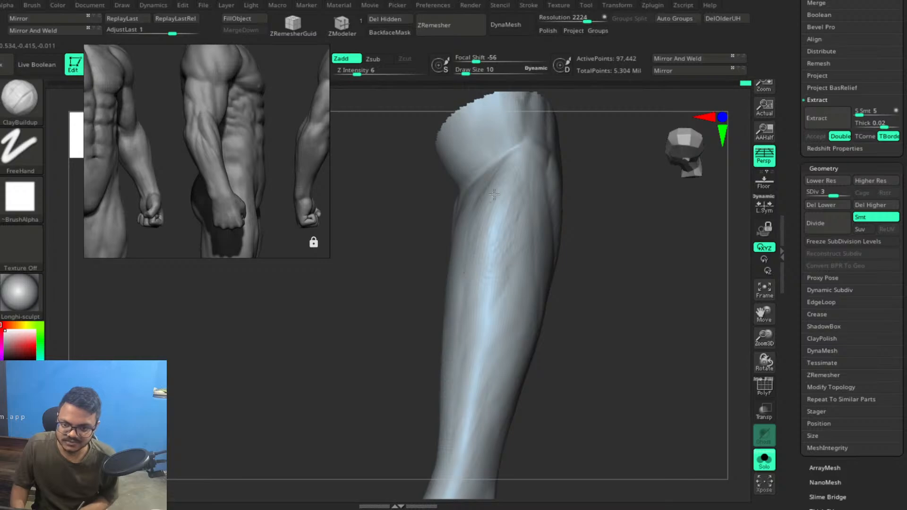
{"action": "left_click_drag", "start_coordinate": [590, 279], "coordinate": [556, 235]}
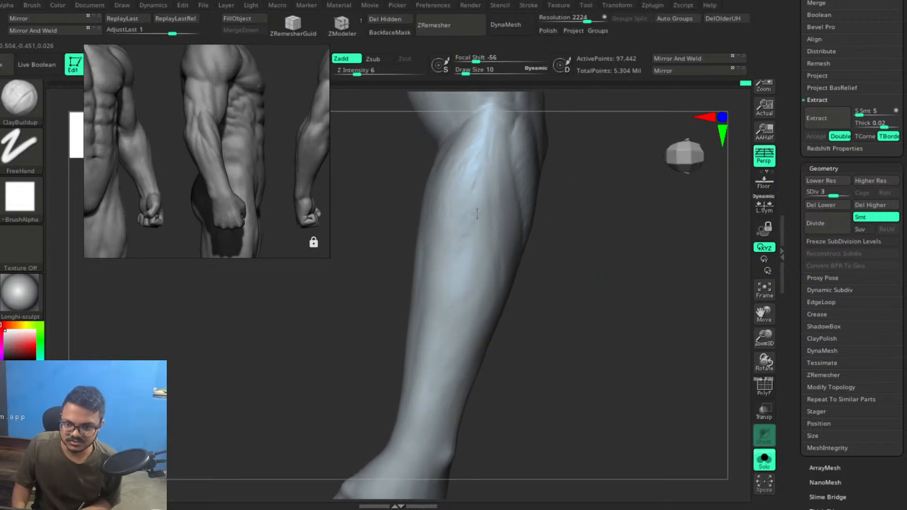
{"action": "left_click_drag", "start_coordinate": [583, 298], "coordinate": [466, 269]}
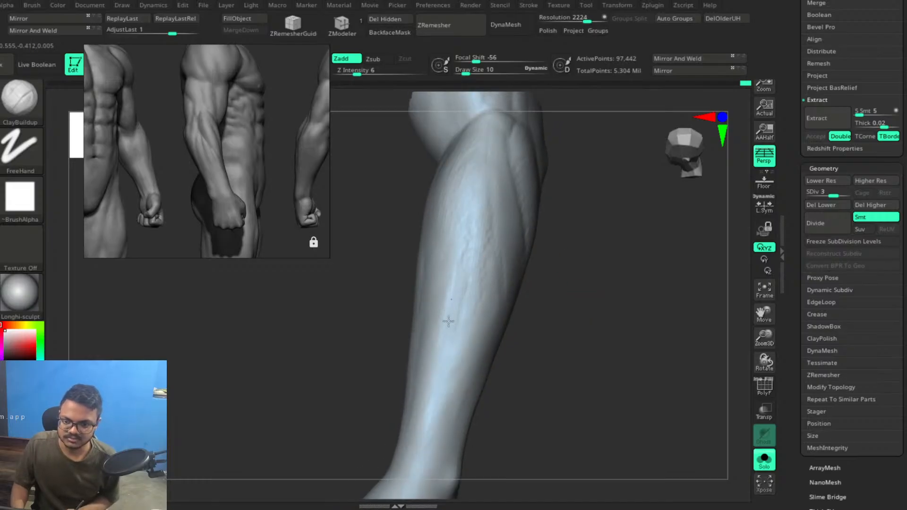
{"action": "left_click_drag", "start_coordinate": [560, 308], "coordinate": [539, 269]}
{"action": "mouse_move", "coordinate": [577, 334]}
{"action": "left_mouse_down"}
{"action": "mouse_move", "coordinate": [588, 340]}
{"action": "mouse_move", "coordinate": [571, 342]}
{"action": "mouse_move", "coordinate": [544, 253]}
{"action": "left_mouse_up"}
Carve muscle separation lines along the middle of the outer forearm with the DamStandard brush.
{"action": "key", "text": "b"}
{"action": "key", "text": "d"}
{"action": "key", "text": "s"}
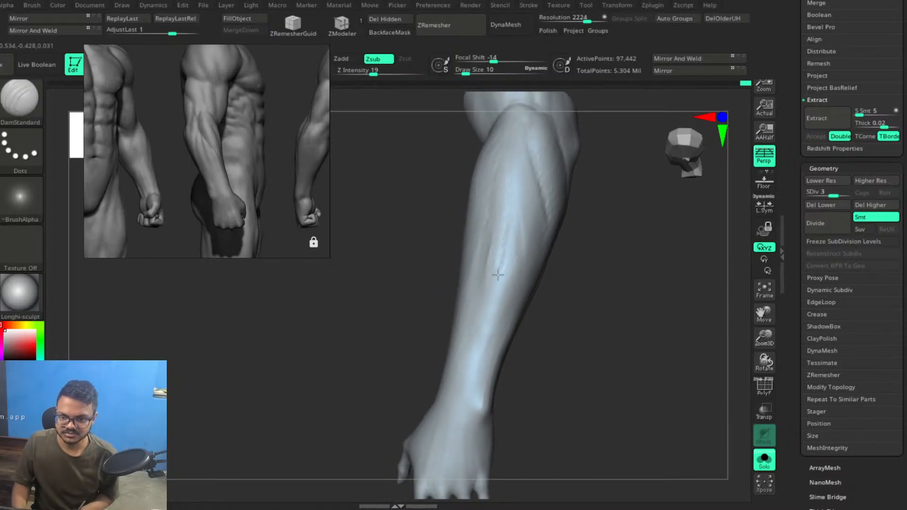
{"action": "left_click_drag", "start_coordinate": [536, 284], "coordinate": [569, 318]}
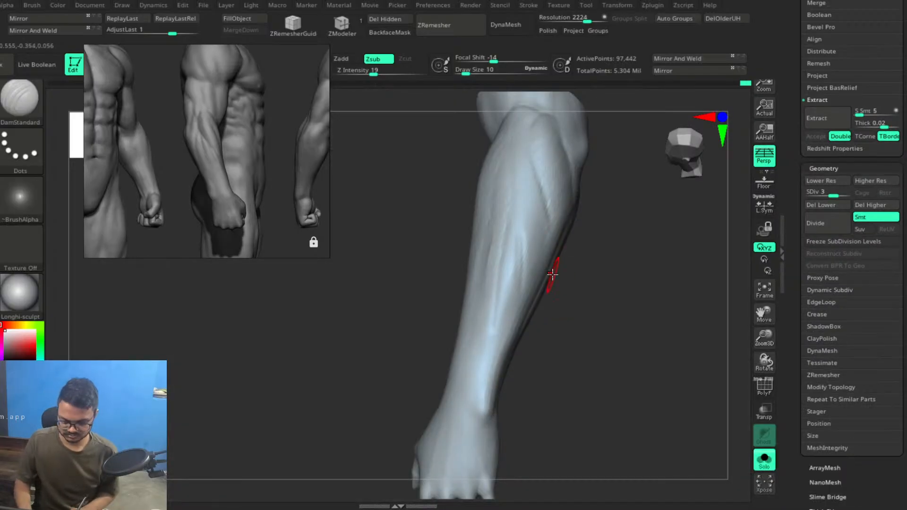
Add ClayBuildup volume between the carved lines on the outer forearm, from below the elbow to mid-forearm.
{"action": "key", "text": "n"}
{"action": "key", "text": "b"}
{"action": "key", "text": "c"}
{"action": "key", "text": "b"}
{"action": "mouse_move", "coordinate": [573, 306]}
{"action": "left_mouse_down"}
{"action": "mouse_move", "coordinate": [593, 310]}
{"action": "mouse_move", "coordinate": [612, 288]}
{"action": "mouse_move", "coordinate": [608, 308]}
{"action": "mouse_move", "coordinate": [459, 203]}
{"action": "left_mouse_up"}
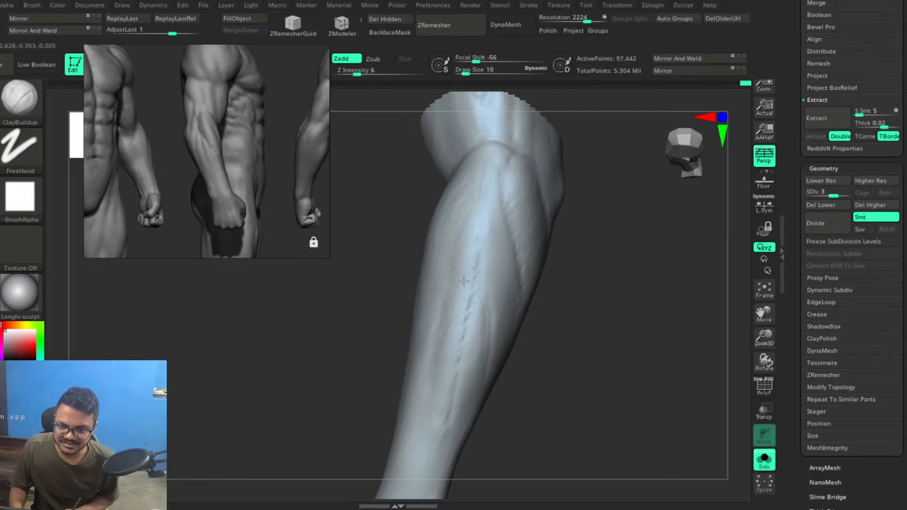
{"action": "left_click_drag", "start_coordinate": [608, 290], "coordinate": [492, 186]}
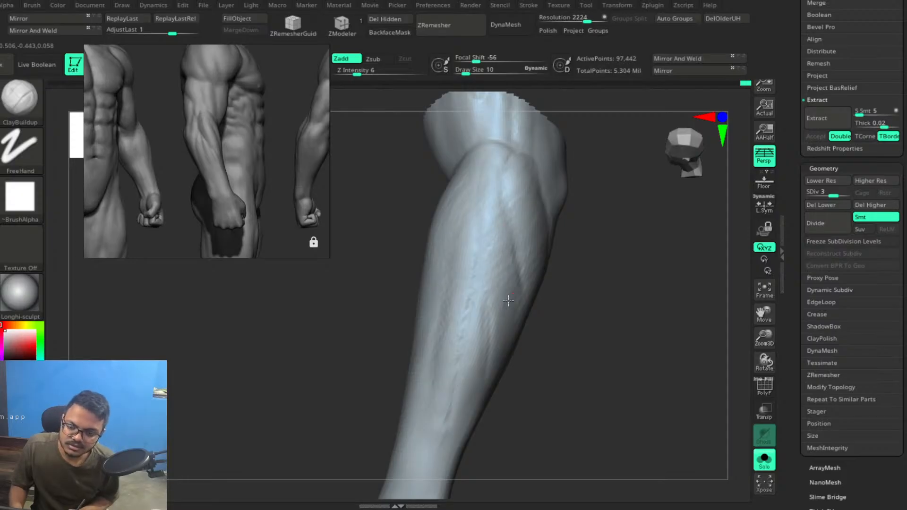
{"action": "right_click_drag", "start_coordinate": [492, 364], "coordinate": [515, 318]}
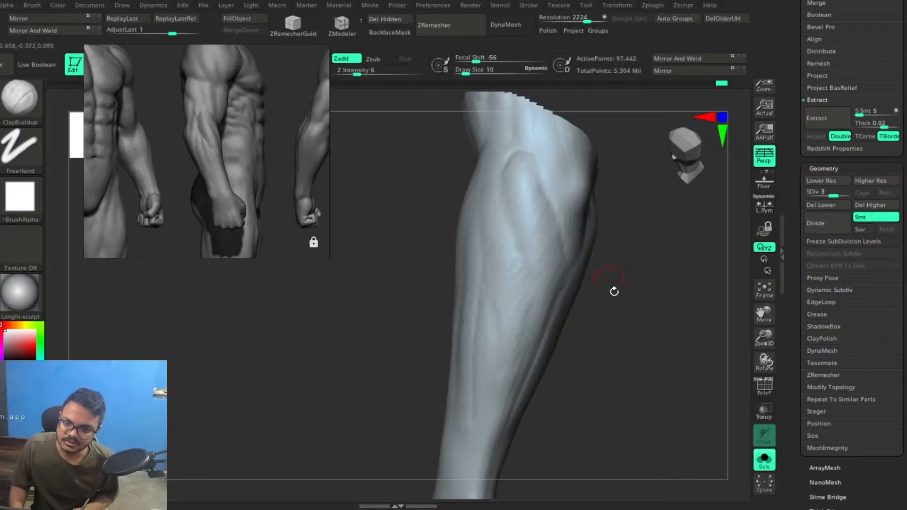
Layer ClayBuildup strokes along the back of the forearm, tapering the muscle bands toward the wrist.
{"action": "right_click_drag", "start_coordinate": [598, 257], "coordinate": [652, 313]}
{"action": "right_click_drag", "start_coordinate": [498, 379], "coordinate": [551, 182], "text": "alt"}
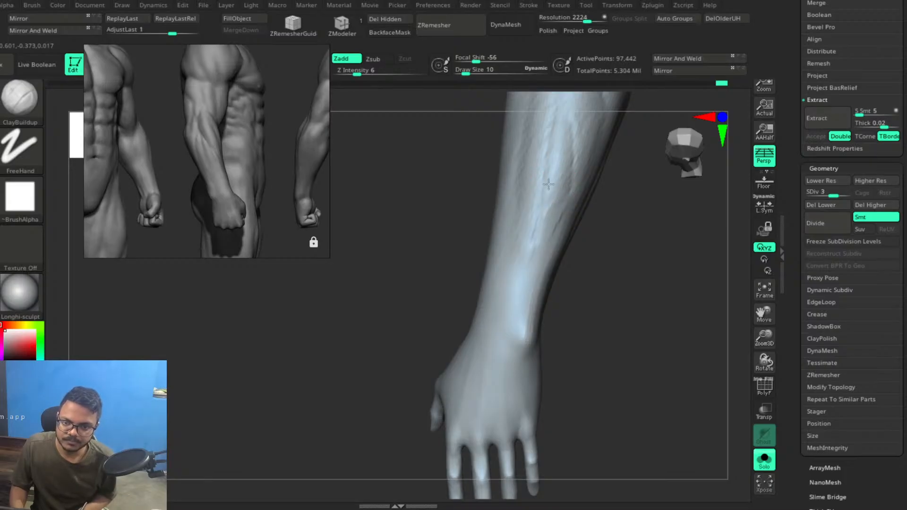
{"action": "mouse_move", "coordinate": [530, 258]}
{"action": "left_mouse_down"}
{"action": "mouse_move", "coordinate": [519, 274]}
{"action": "mouse_move", "coordinate": [536, 254]}
{"action": "left_mouse_up"}
{"action": "right_click_drag", "start_coordinate": [617, 228], "coordinate": [609, 307], "text": "alt"}
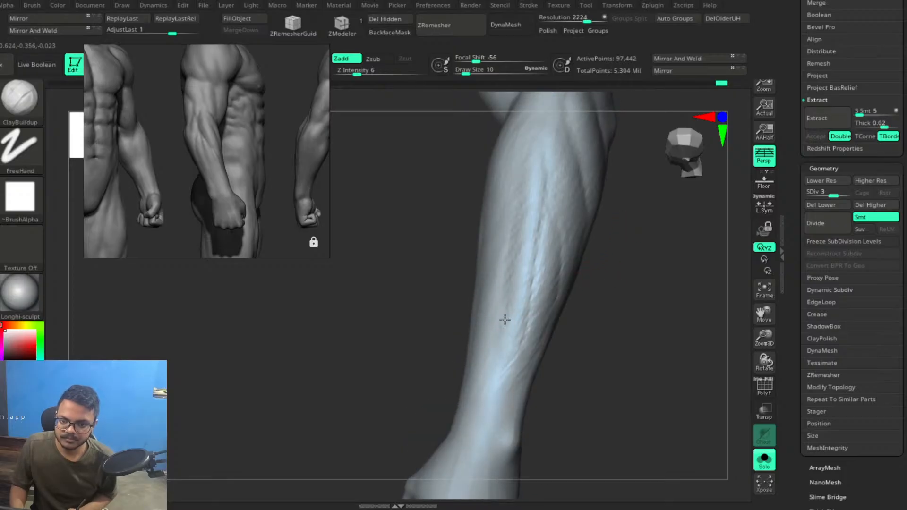
{"action": "mouse_move", "coordinate": [605, 246]}
{"action": "left_mouse_down"}
{"action": "mouse_move", "coordinate": [638, 287]}
{"action": "mouse_move", "coordinate": [656, 292]}
{"action": "left_mouse_up"}
{"action": "left_click_drag", "start_coordinate": [500, 191], "coordinate": [505, 199]}
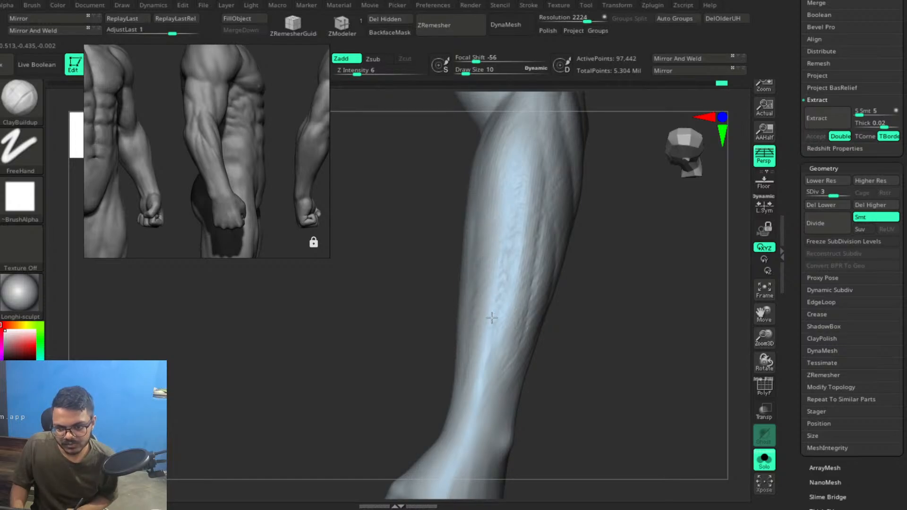
{"action": "left_click_drag", "start_coordinate": [589, 322], "coordinate": [604, 284]}
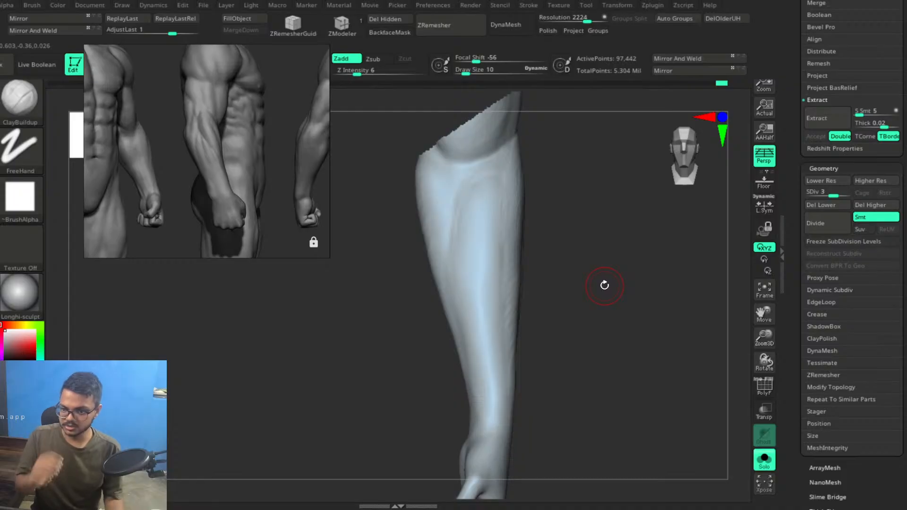
Examine the close-up of the bent arm in the reference images for the forearm and elbow muscle shapes.
{"action": "scroll", "coordinate": [157, 154], "scroll_direction": "down", "scroll_amount": 4}
{"action": "middle_click_drag", "start_coordinate": [185, 227], "coordinate": [192, 145]}
{"action": "middle_click_drag", "start_coordinate": [192, 83], "coordinate": [220, 131]}
{"action": "middle_click_drag", "start_coordinate": [220, 76], "coordinate": [215, 182]}
{"action": "scroll", "coordinate": [211, 94], "scroll_direction": "up", "scroll_amount": 8}
{"action": "middle_click_drag", "start_coordinate": [210, 95], "coordinate": [367, 136]}
{"action": "scroll", "coordinate": [288, 158], "scroll_direction": "down", "scroll_amount": 3}
{"action": "middle_click_drag", "start_coordinate": [265, 158], "coordinate": [488, 152]}
{"action": "scroll", "coordinate": [188, 149], "scroll_direction": "up", "scroll_amount": 3}
{"action": "middle_click_drag", "start_coordinate": [187, 148], "coordinate": [241, 151]}
{"action": "scroll", "coordinate": [252, 154], "scroll_direction": "up", "scroll_amount": 2}
{"action": "scroll", "coordinate": [252, 159], "scroll_direction": "up", "scroll_amount": 2}
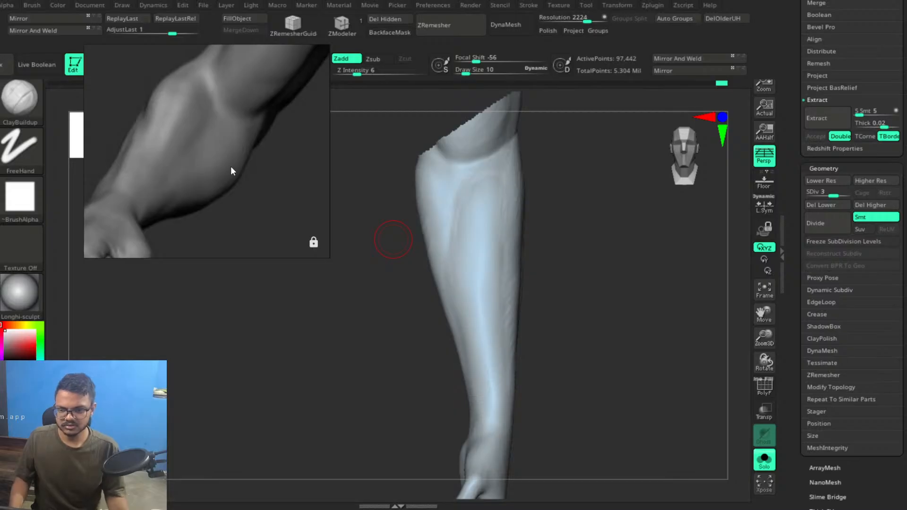
Build up the long thumb-side forearm muscle with ClayBuildup strokes from below the elbow crease toward the wrist.
{"action": "left_click_drag", "start_coordinate": [621, 277], "coordinate": [547, 208]}
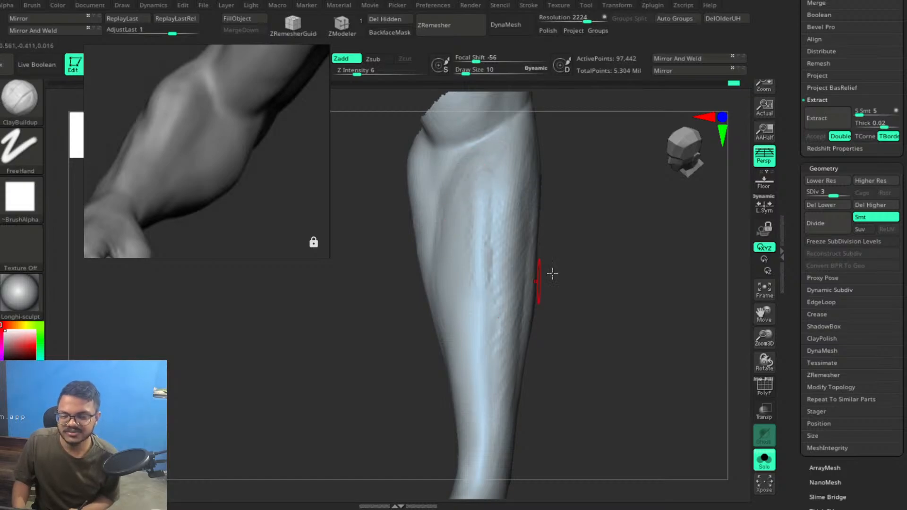
{"action": "left_click_drag", "start_coordinate": [618, 264], "coordinate": [645, 263]}
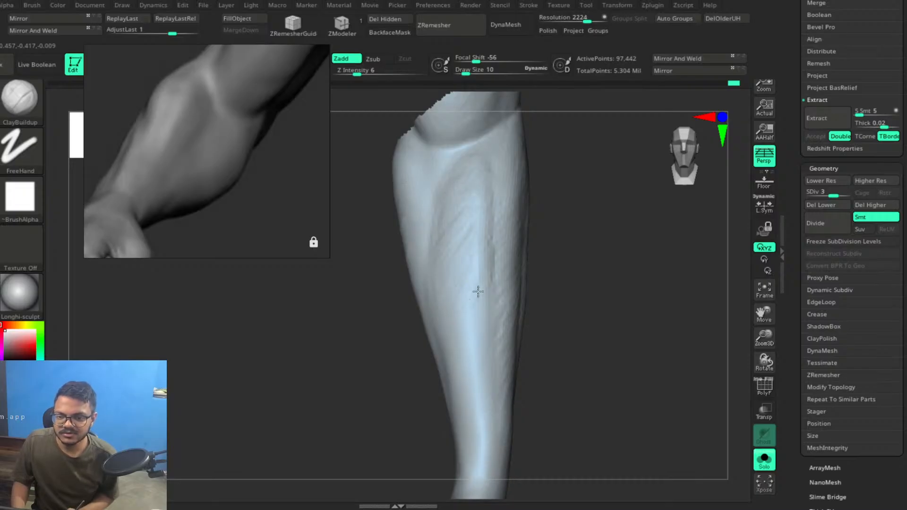
{"action": "mouse_move", "coordinate": [579, 288]}
{"action": "left_mouse_down"}
{"action": "mouse_move", "coordinate": [600, 235]}
{"action": "mouse_move", "coordinate": [589, 260]}
{"action": "left_mouse_up"}
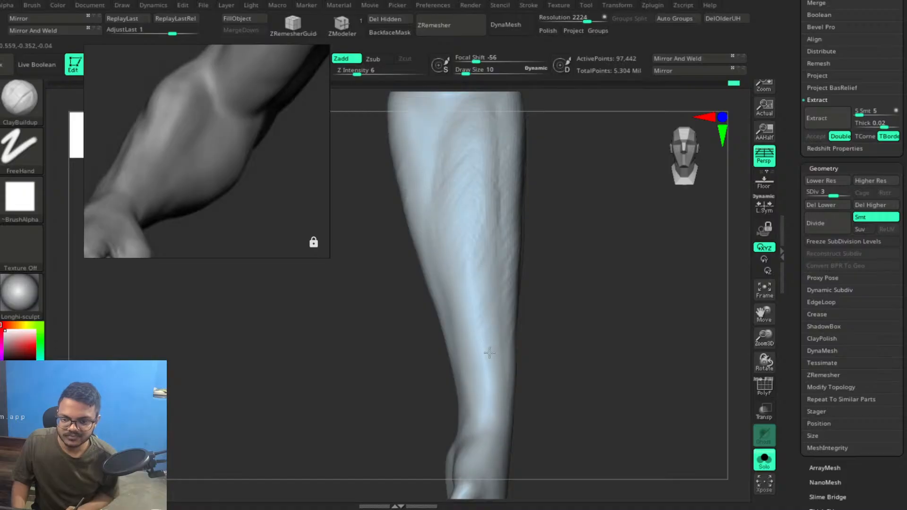
{"action": "mouse_move", "coordinate": [581, 320]}
{"action": "left_mouse_down"}
{"action": "mouse_move", "coordinate": [591, 320]}
{"action": "mouse_move", "coordinate": [571, 328]}
{"action": "mouse_move", "coordinate": [596, 317]}
{"action": "left_mouse_up"}
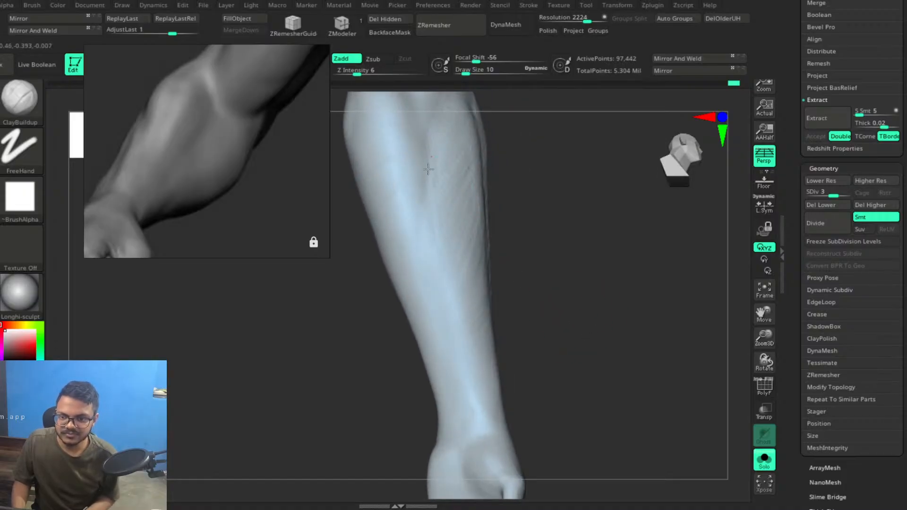
{"action": "left_click_drag", "start_coordinate": [592, 248], "coordinate": [569, 255]}
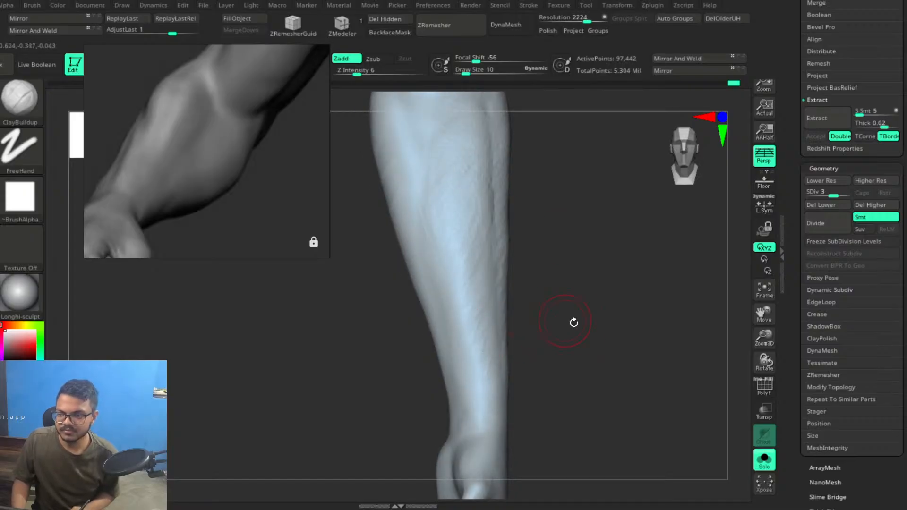
{"action": "left_click_drag", "start_coordinate": [592, 324], "coordinate": [572, 282]}
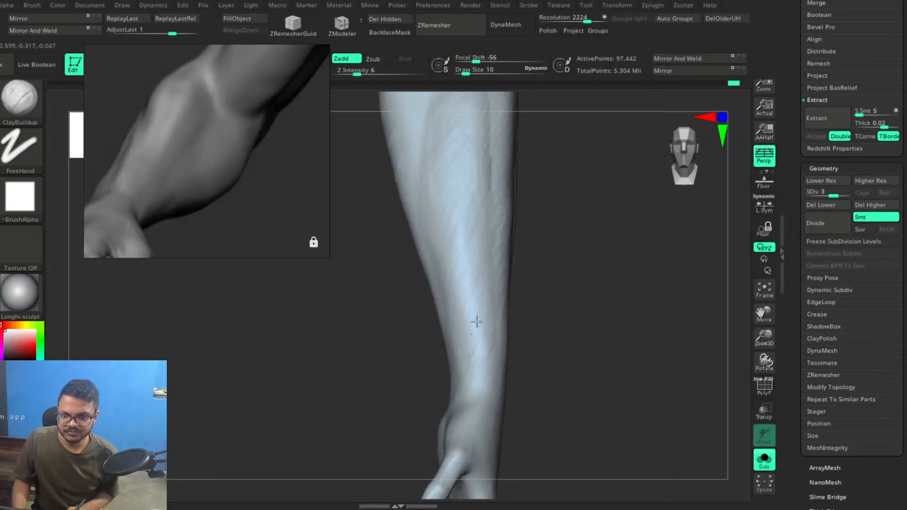
Fill out the upper part of the thumb-side forearm muscle just below the elbow crease with ClayBuildup.
{"action": "left_click_drag", "start_coordinate": [614, 315], "coordinate": [461, 199]}
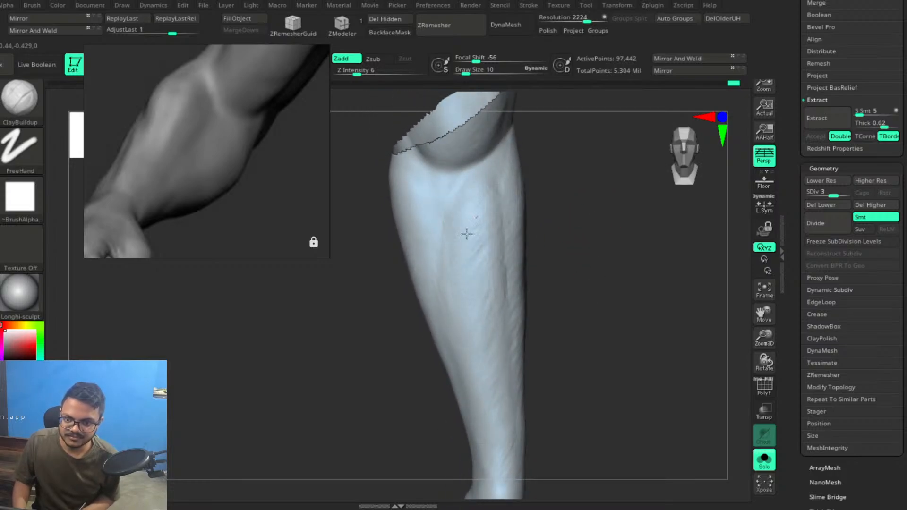
{"action": "left_click_drag", "start_coordinate": [462, 295], "coordinate": [469, 328]}
{"action": "left_click_drag", "start_coordinate": [484, 259], "coordinate": [487, 273]}
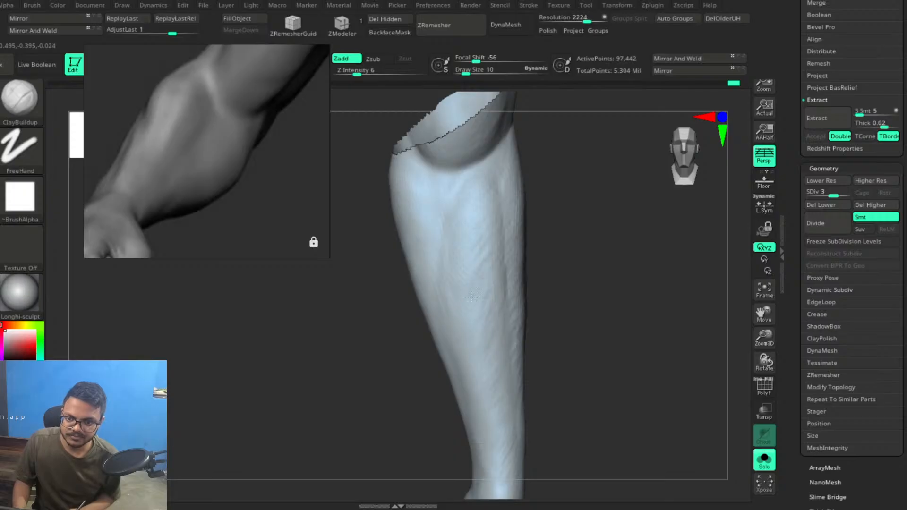
{"action": "left_click_drag", "start_coordinate": [590, 360], "coordinate": [528, 344]}
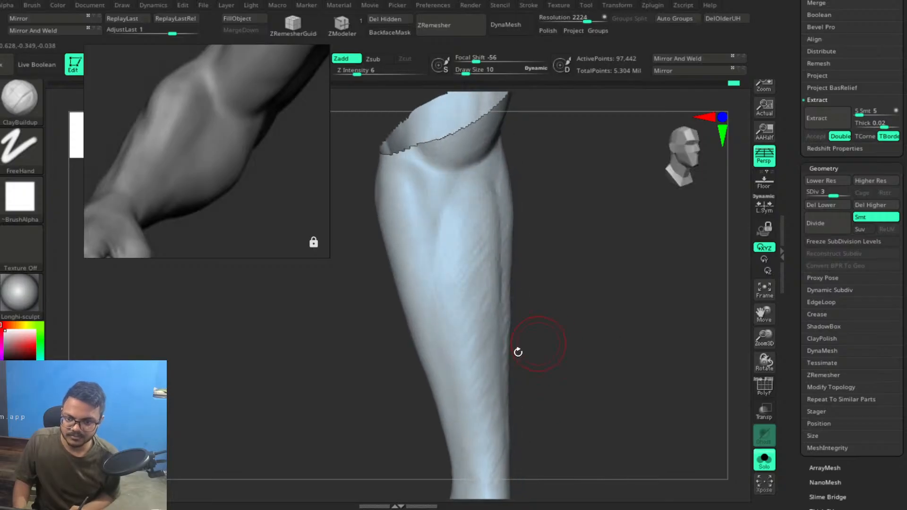
{"action": "left_click_drag", "start_coordinate": [554, 275], "coordinate": [531, 219]}
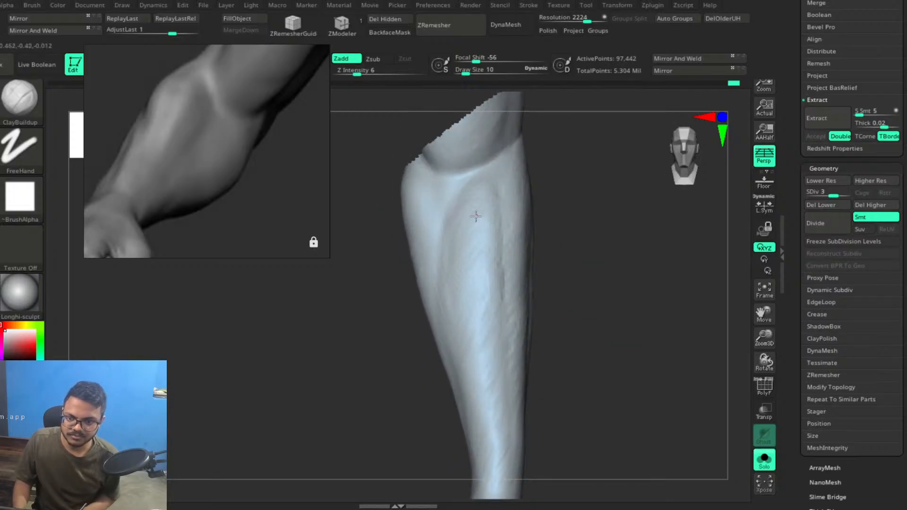
Extend the ClayBuildup strokes down the thumb-side muscle to the lower forearm and blend its inner edge.
{"action": "mouse_move", "coordinate": [461, 199]}
{"action": "left_mouse_down"}
{"action": "mouse_move", "coordinate": [469, 197]}
{"action": "mouse_move", "coordinate": [478, 255]}
{"action": "left_mouse_up"}
{"action": "left_click_drag", "start_coordinate": [490, 272], "coordinate": [492, 336]}
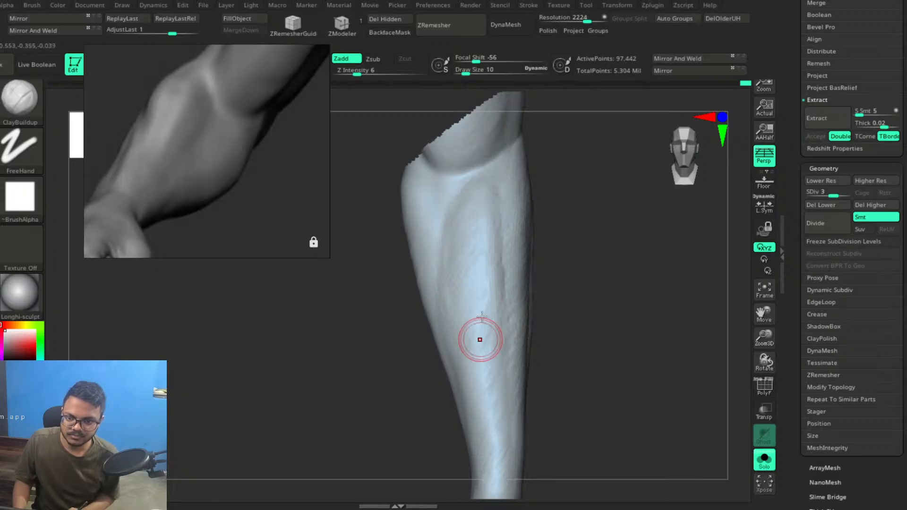
{"action": "left_click_drag", "start_coordinate": [492, 407], "coordinate": [491, 433]}
{"action": "left_click_drag", "start_coordinate": [559, 377], "coordinate": [597, 359]}
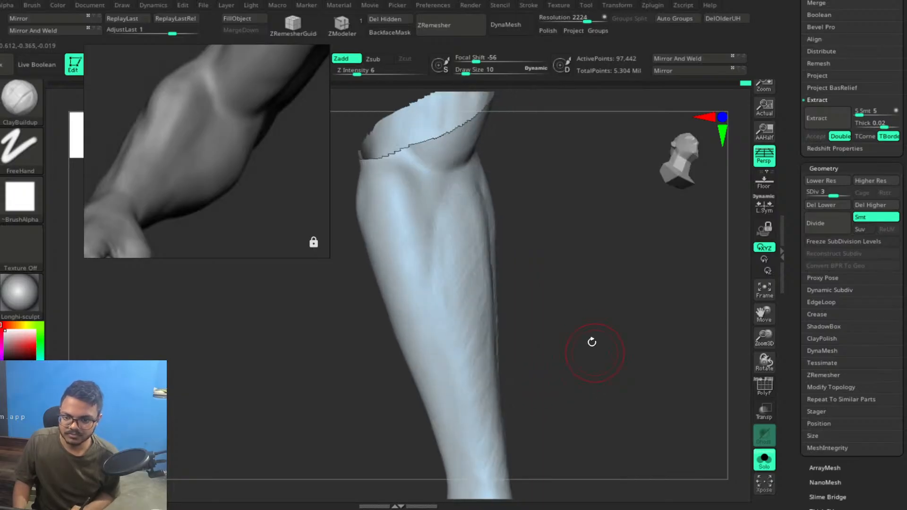
{"action": "left_click_drag", "start_coordinate": [592, 292], "coordinate": [548, 288]}
{"action": "left_click_drag", "start_coordinate": [453, 300], "coordinate": [442, 296]}
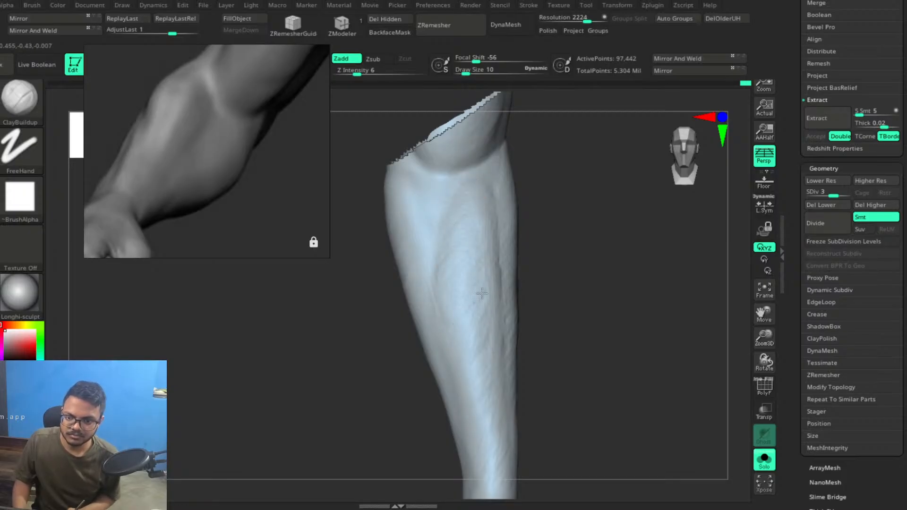
{"action": "left_click_drag", "start_coordinate": [618, 356], "coordinate": [529, 214]}
{"action": "mouse_move", "coordinate": [421, 220]}
{"action": "left_mouse_down"}
{"action": "mouse_move", "coordinate": [437, 209]}
{"action": "mouse_move", "coordinate": [429, 213]}
{"action": "left_mouse_up"}
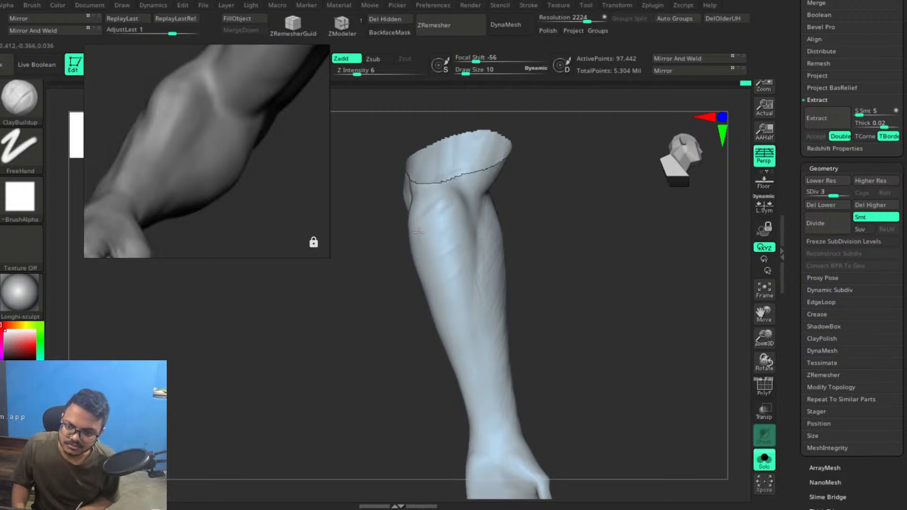
{"action": "left_click_drag", "start_coordinate": [460, 224], "coordinate": [454, 249]}
{"action": "key", "text": "ctrl+z"}
{"action": "key", "text": "ctrl+z"}
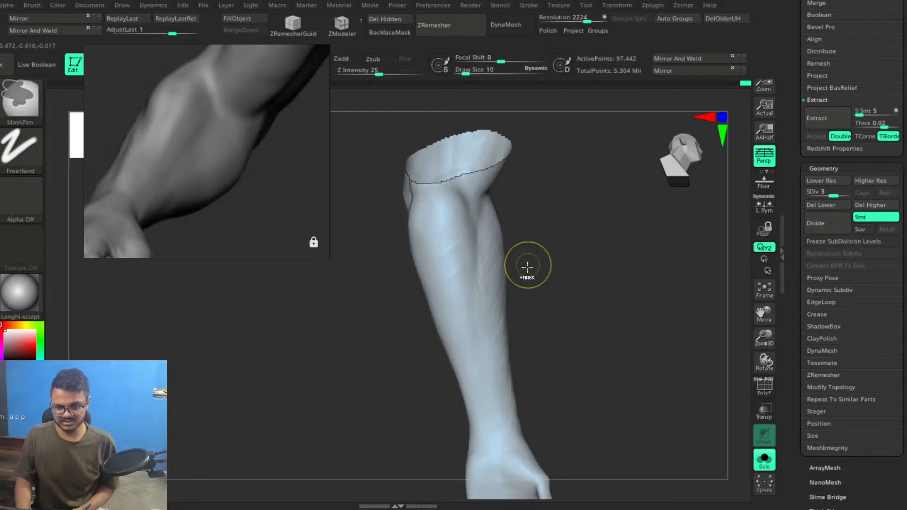
Bulk up the inner forearm flexor mass below the elbow with ClayBuildup strokes at draw size 22.
{"action": "left_click_drag", "start_coordinate": [618, 265], "coordinate": [638, 257]}
{"action": "mouse_move", "coordinate": [440, 243]}
{"action": "left_mouse_down"}
{"action": "mouse_move", "coordinate": [447, 256]}
{"action": "mouse_move", "coordinate": [417, 279]}
{"action": "left_mouse_up"}
{"action": "left_click_drag", "start_coordinate": [577, 274], "coordinate": [525, 270]}
{"action": "left_click_drag", "start_coordinate": [439, 267], "coordinate": [464, 249]}
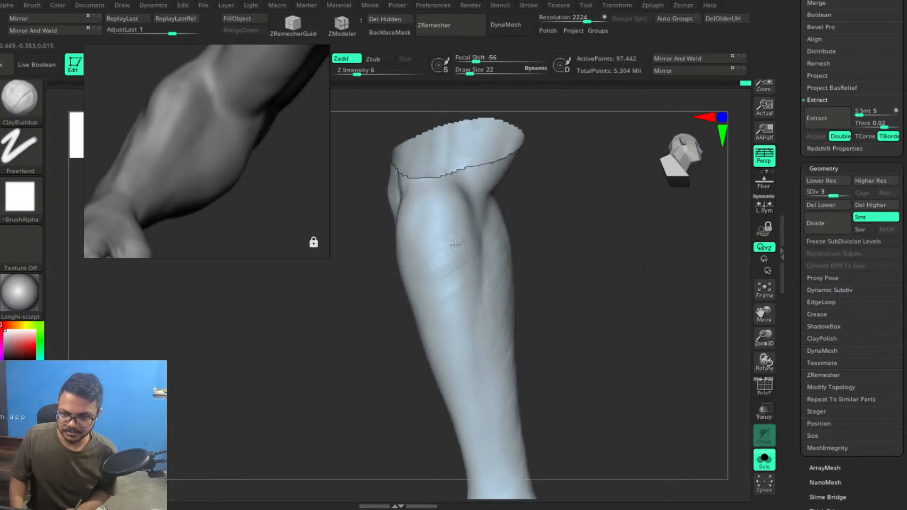
{"action": "mouse_move", "coordinate": [421, 270]}
{"action": "left_mouse_down"}
{"action": "mouse_move", "coordinate": [462, 250]}
{"action": "mouse_move", "coordinate": [416, 265]}
{"action": "left_mouse_up"}
{"action": "left_click_drag", "start_coordinate": [413, 228], "coordinate": [444, 274]}
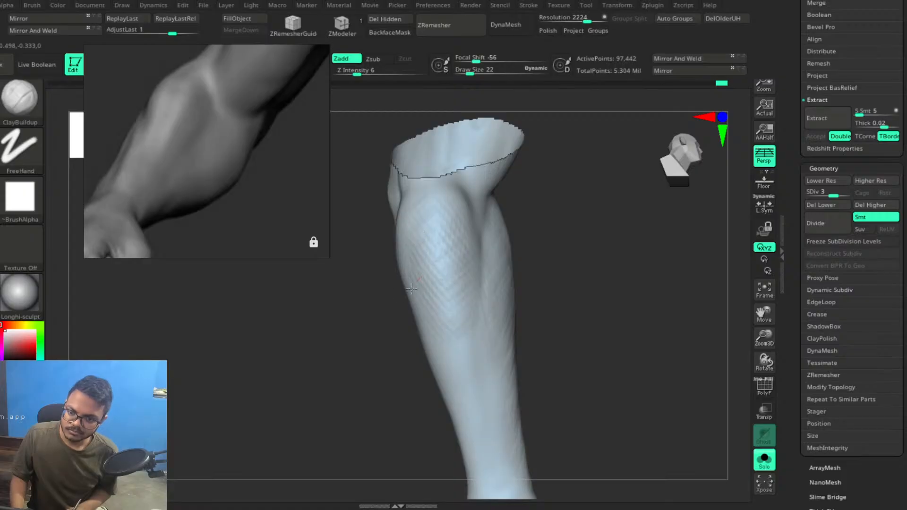
{"action": "mouse_move", "coordinate": [460, 328]}
{"action": "left_mouse_down"}
{"action": "mouse_move", "coordinate": [451, 356]}
{"action": "mouse_move", "coordinate": [458, 348]}
{"action": "left_mouse_up"}
Extend the inner forearm flexor mass down toward the wrist with ClayBuildup strokes at draw size 14.
{"action": "key", "text": "bracketleft"}
{"action": "key", "text": "bracketleft"}
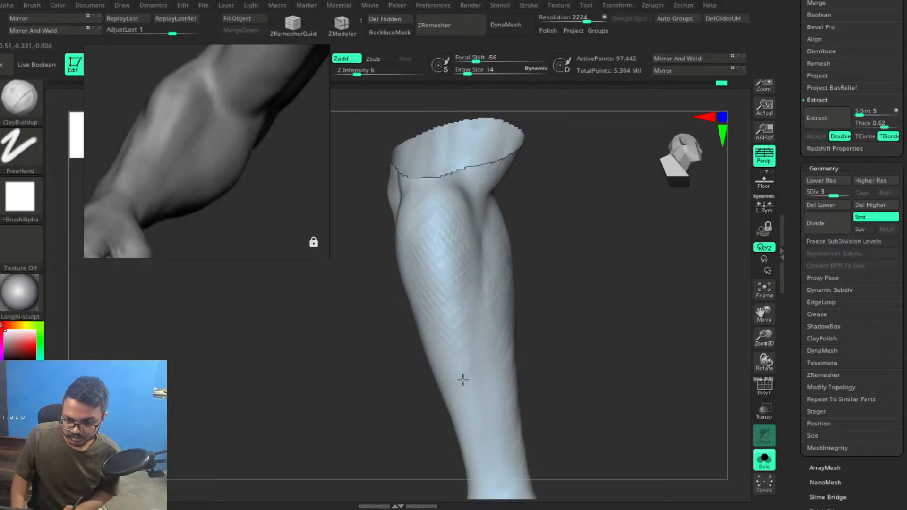
{"action": "mouse_move", "coordinate": [581, 340]}
{"action": "left_mouse_down"}
{"action": "mouse_move", "coordinate": [591, 332]}
{"action": "mouse_move", "coordinate": [556, 328]}
{"action": "mouse_move", "coordinate": [591, 330]}
{"action": "mouse_move", "coordinate": [616, 311]}
{"action": "mouse_move", "coordinate": [598, 298]}
{"action": "mouse_move", "coordinate": [614, 288]}
{"action": "left_mouse_up"}
{"action": "left_click_drag", "start_coordinate": [449, 182], "coordinate": [447, 169]}
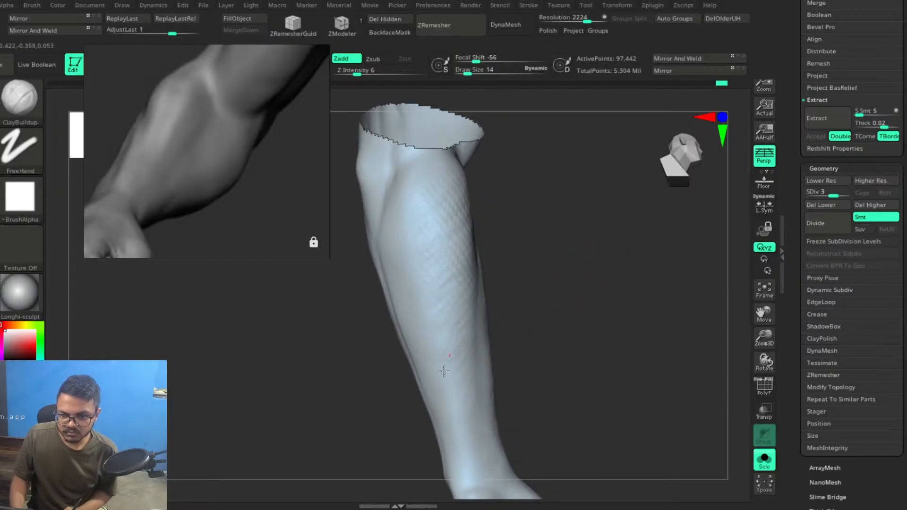
{"action": "left_click_drag", "start_coordinate": [591, 334], "coordinate": [585, 297]}
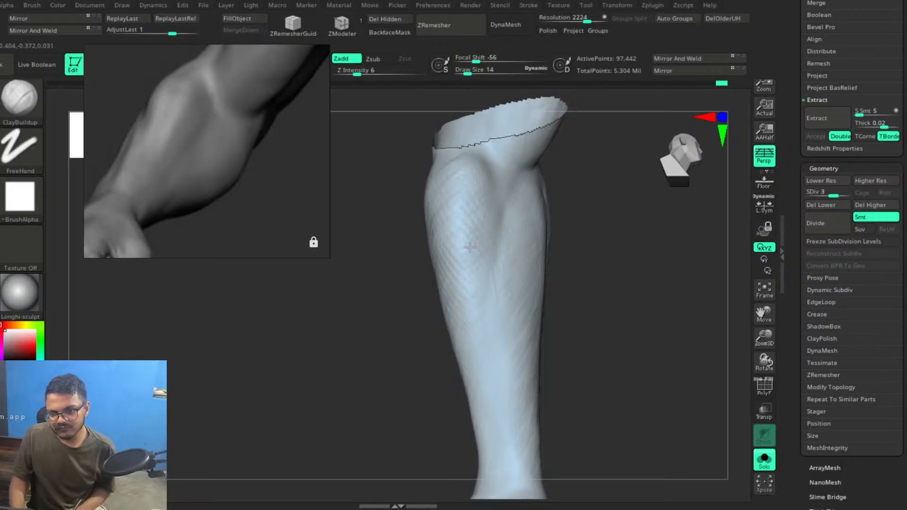
{"action": "left_click_drag", "start_coordinate": [595, 320], "coordinate": [486, 270]}
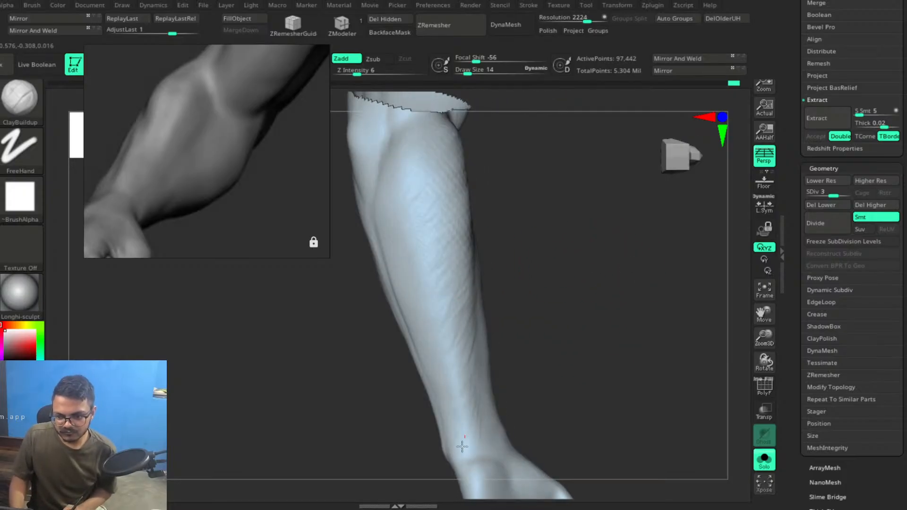
Round out the upper flexor mass and its edge beside the elbow crease with ClayBuildup strokes.
{"action": "left_click_drag", "start_coordinate": [534, 362], "coordinate": [414, 175]}
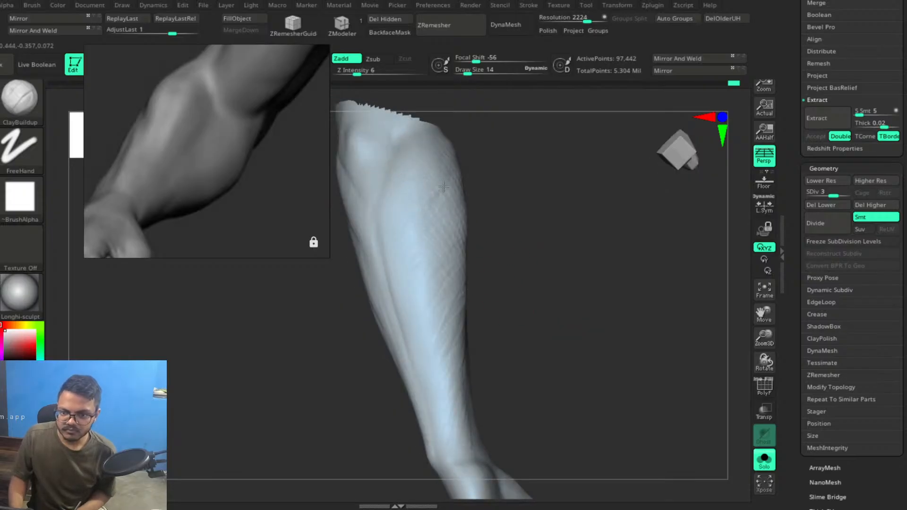
{"action": "left_click_drag", "start_coordinate": [518, 273], "coordinate": [514, 192]}
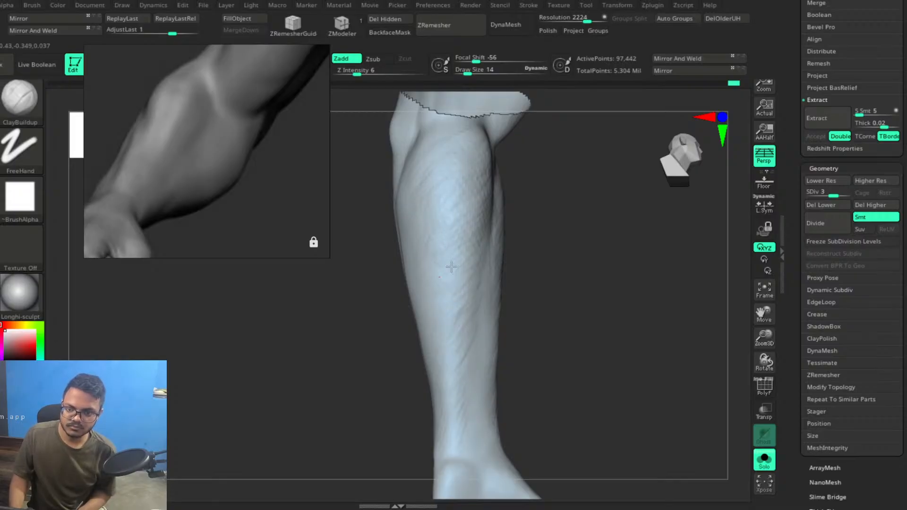
{"action": "left_click_drag", "start_coordinate": [615, 213], "coordinate": [520, 194]}
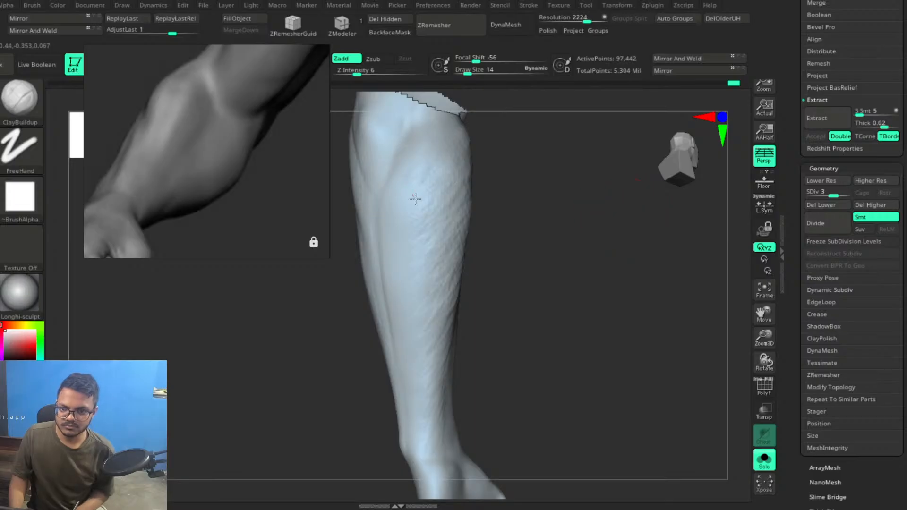
{"action": "left_click_drag", "start_coordinate": [567, 238], "coordinate": [472, 175]}
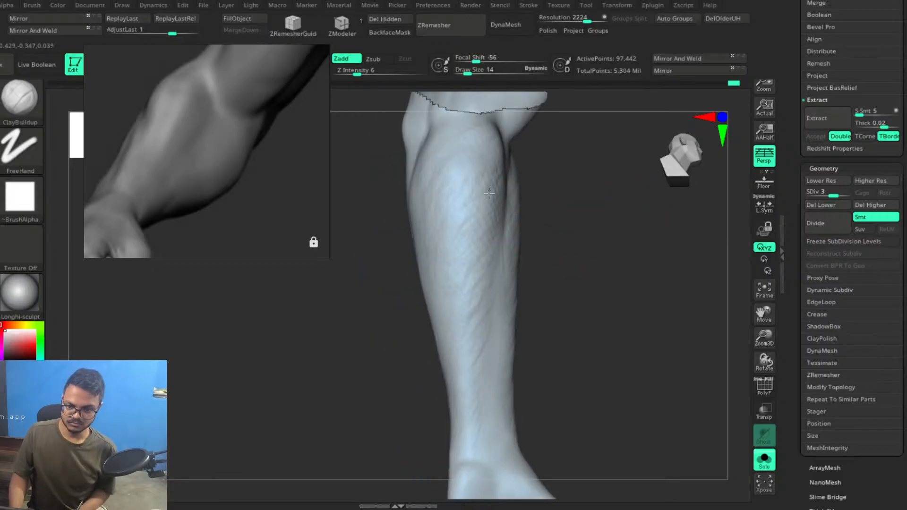
{"action": "left_click_drag", "start_coordinate": [609, 233], "coordinate": [490, 183]}
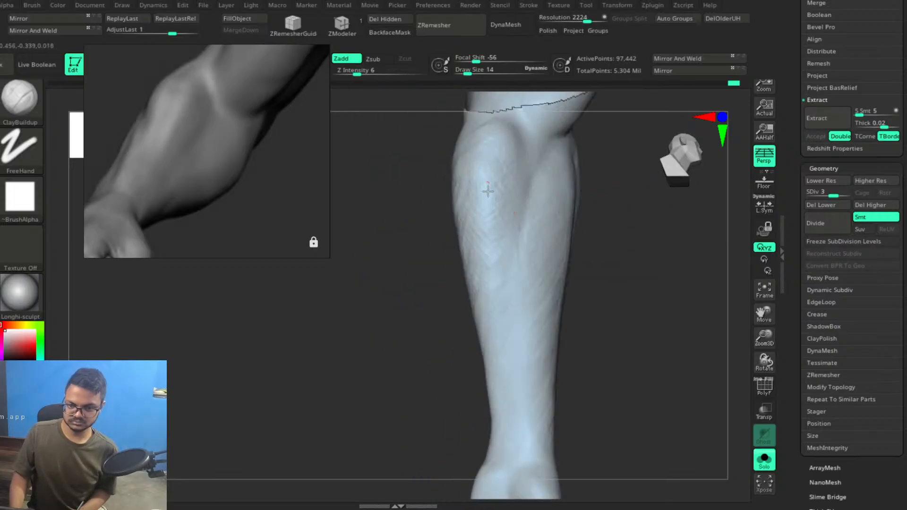
{"action": "left_click_drag", "start_coordinate": [600, 203], "coordinate": [499, 160]}
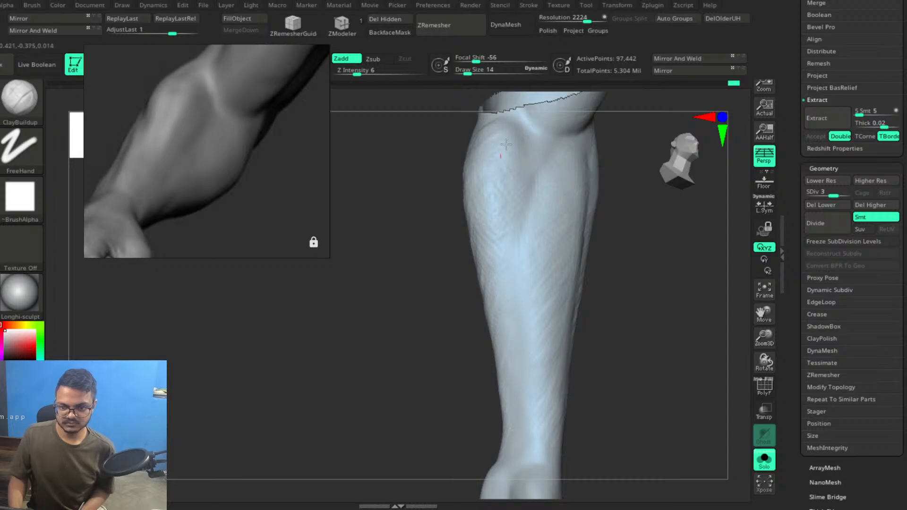
Blend the flexor and thumb-side muscles into the lower forearm above the palm with ClayBuildup strokes.
{"action": "mouse_move", "coordinate": [656, 278]}
{"action": "left_mouse_down"}
{"action": "mouse_move", "coordinate": [646, 251]}
{"action": "mouse_move", "coordinate": [479, 191]}
{"action": "mouse_move", "coordinate": [465, 233]}
{"action": "left_mouse_up"}
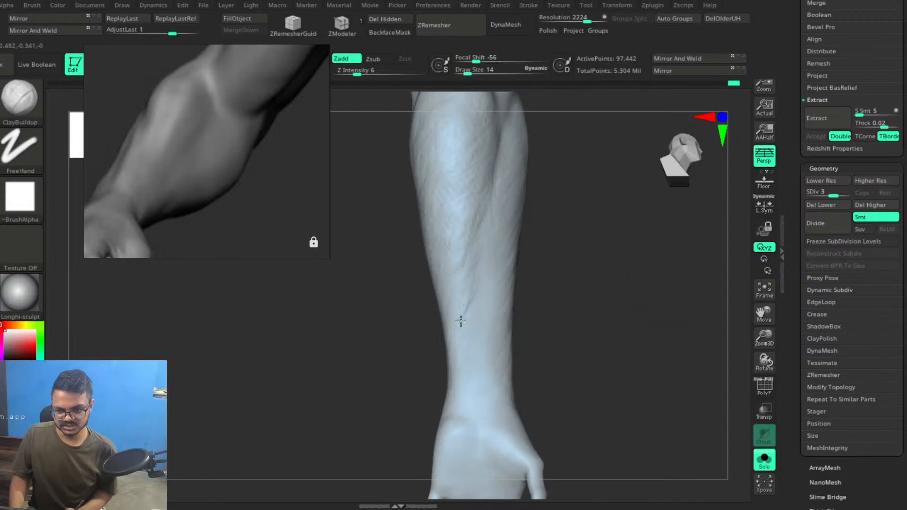
{"action": "mouse_move", "coordinate": [601, 304]}
{"action": "left_mouse_down"}
{"action": "mouse_move", "coordinate": [625, 277]}
{"action": "mouse_move", "coordinate": [490, 183]}
{"action": "left_mouse_up"}
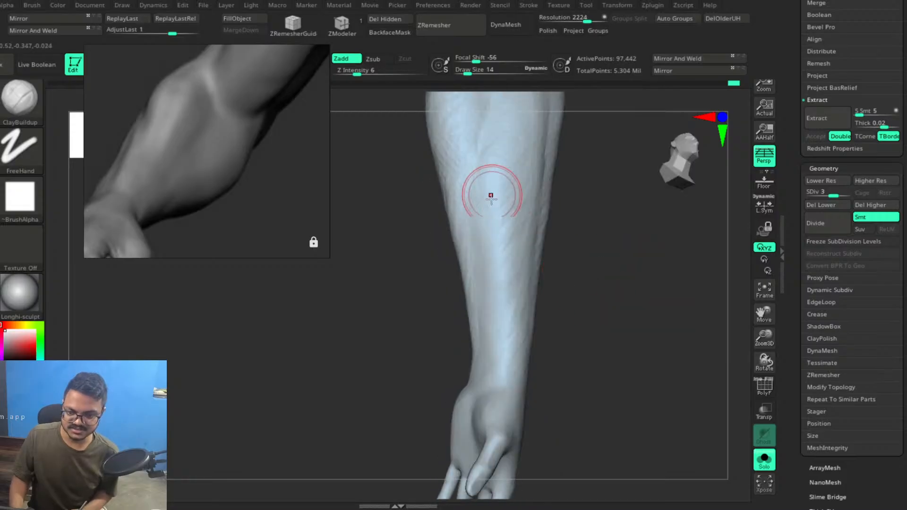
{"action": "mouse_move", "coordinate": [511, 300]}
{"action": "left_mouse_down"}
{"action": "mouse_move", "coordinate": [494, 158]}
{"action": "mouse_move", "coordinate": [507, 135]}
{"action": "mouse_move", "coordinate": [502, 338]}
{"action": "left_mouse_up"}
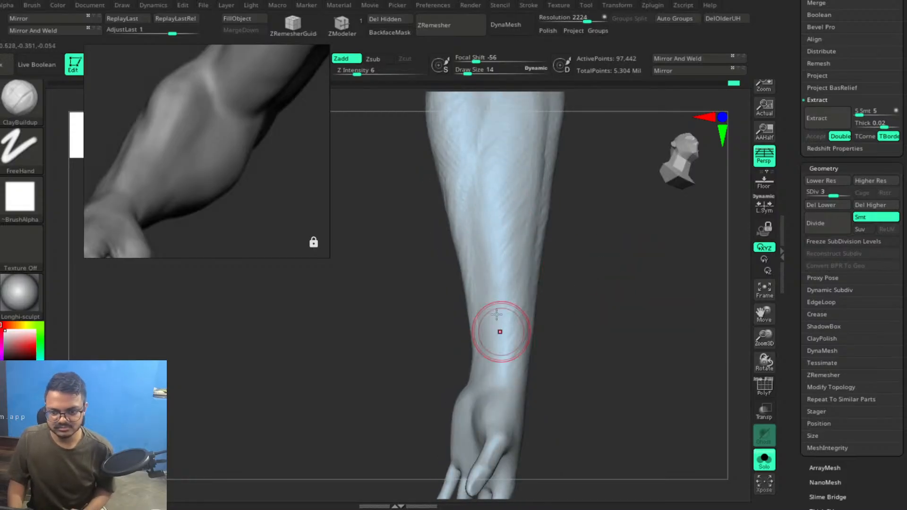
{"action": "left_click_drag", "start_coordinate": [563, 346], "coordinate": [523, 260]}
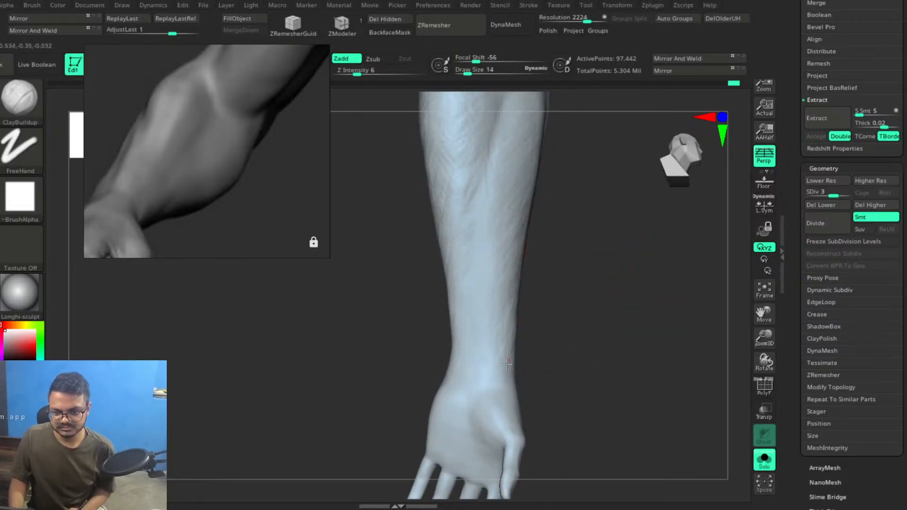
{"action": "mouse_move", "coordinate": [589, 334]}
{"action": "left_mouse_down"}
{"action": "mouse_move", "coordinate": [590, 298]}
{"action": "mouse_move", "coordinate": [592, 314]}
{"action": "mouse_move", "coordinate": [559, 290]}
{"action": "mouse_move", "coordinate": [594, 316]}
{"action": "mouse_move", "coordinate": [577, 336]}
{"action": "left_mouse_up"}
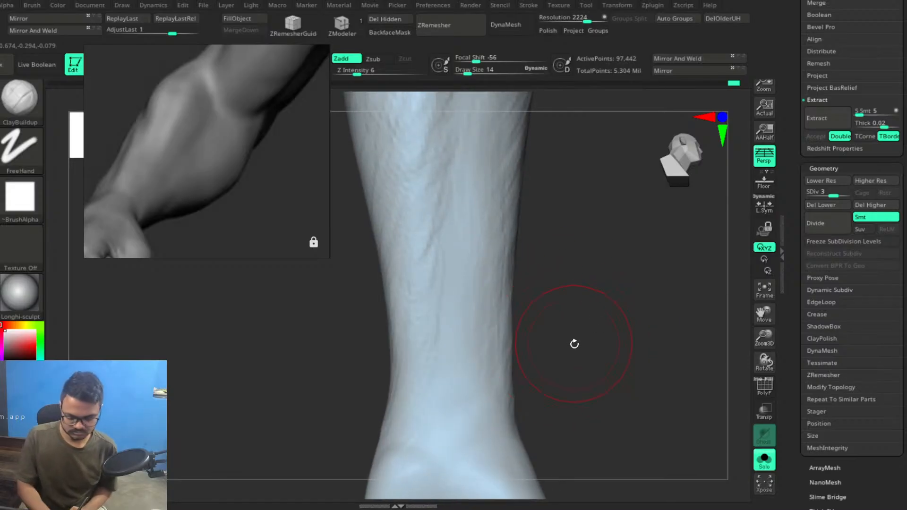
Sculpt a thin tendon ridge along the palm side of the wrist with ClayBuildup at draw size 3.
{"action": "left_click_drag", "start_coordinate": [559, 371], "coordinate": [496, 286], "text": "alt"}
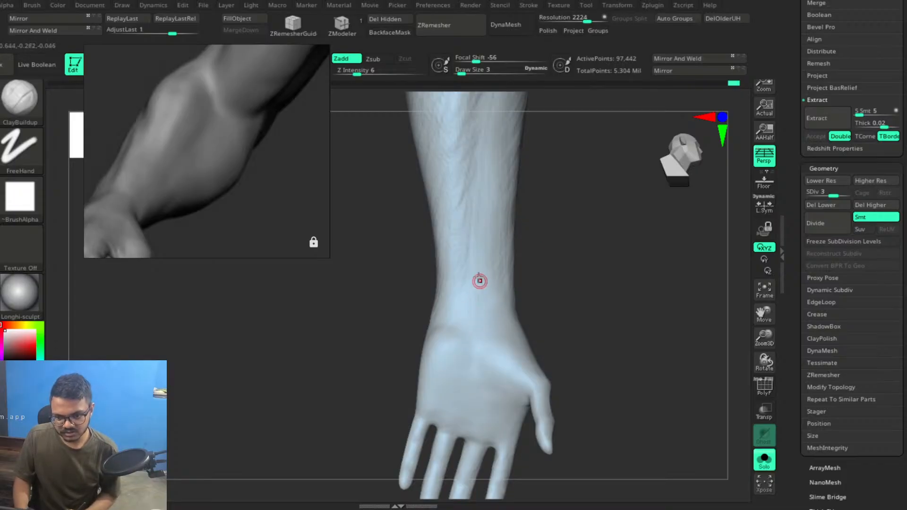
{"action": "key", "text": "ctrl"}
{"action": "left_click_drag", "start_coordinate": [484, 333], "coordinate": [485, 204]}
{"action": "key", "text": "ctrl+z"}
{"action": "key", "text": "ctrl+shift"}
{"action": "mouse_move", "coordinate": [549, 249]}
{"action": "left_mouse_down"}
{"action": "mouse_move", "coordinate": [577, 239]}
{"action": "mouse_move", "coordinate": [532, 203]}
{"action": "left_mouse_up"}
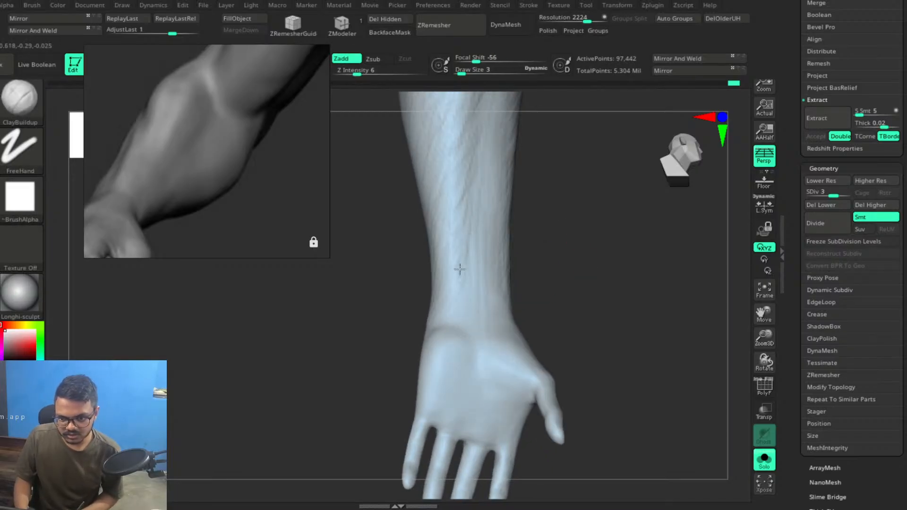
{"action": "key", "text": "["}
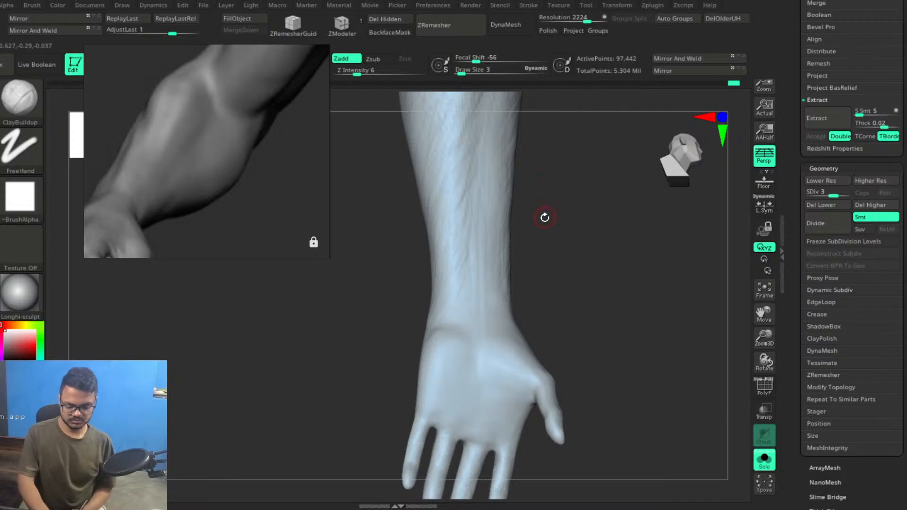
{"action": "key", "text": "]"}
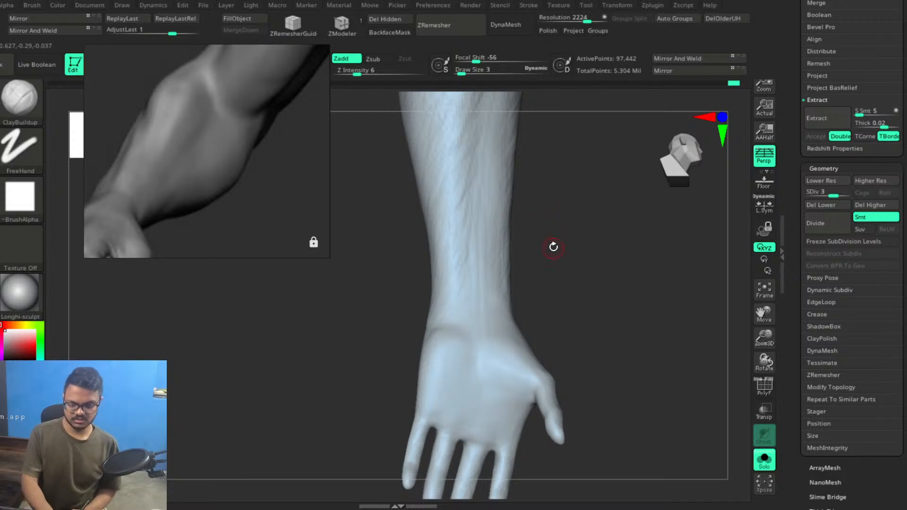
Build up the muscle strands beside the ulna on the back of the forearm with ClayBuildup at draw size 9.
{"action": "key", "text": "]"}
{"action": "key", "text": "]"}
{"action": "key", "text": "]"}
{"action": "key", "text": "]"}
{"action": "key", "text": "]"}
{"action": "key", "text": "]"}
{"action": "mouse_move", "coordinate": [614, 297]}
{"action": "left_mouse_down", "text": "alt"}
{"action": "mouse_move", "coordinate": [547, 209]}
{"action": "mouse_move", "coordinate": [574, 224]}
{"action": "mouse_move", "coordinate": [591, 260]}
{"action": "mouse_move", "coordinate": [565, 168]}
{"action": "mouse_move", "coordinate": [591, 309]}
{"action": "mouse_move", "coordinate": [611, 320]}
{"action": "mouse_move", "coordinate": [625, 280]}
{"action": "mouse_move", "coordinate": [599, 327]}
{"action": "mouse_move", "coordinate": [623, 332]}
{"action": "mouse_move", "coordinate": [587, 350]}
{"action": "mouse_move", "coordinate": [597, 315]}
{"action": "mouse_move", "coordinate": [565, 197]}
{"action": "left_mouse_up", "text": "alt"}
{"action": "left_click_drag", "start_coordinate": [586, 320], "coordinate": [501, 344], "text": "alt"}
{"action": "left_click_drag", "start_coordinate": [548, 211], "coordinate": [576, 194]}
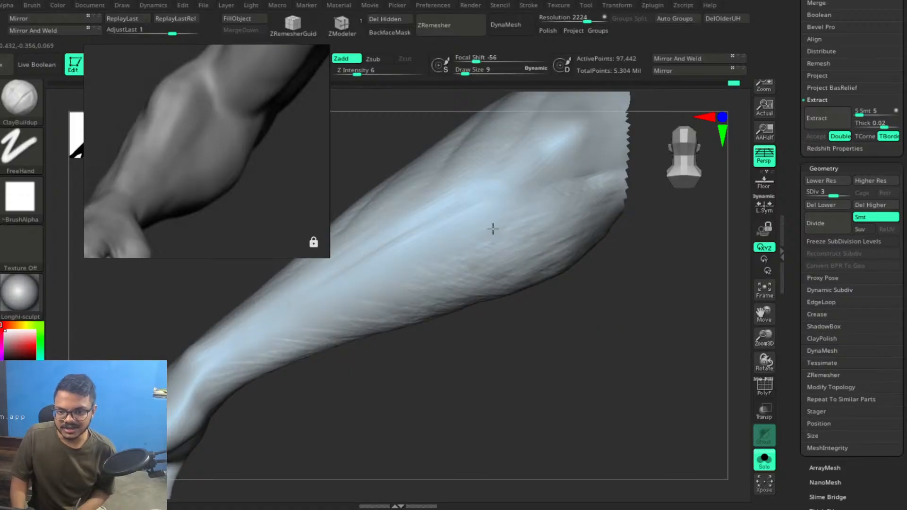
{"action": "left_click_drag", "start_coordinate": [511, 282], "coordinate": [444, 228]}
{"action": "left_click_drag", "start_coordinate": [500, 235], "coordinate": [384, 274]}
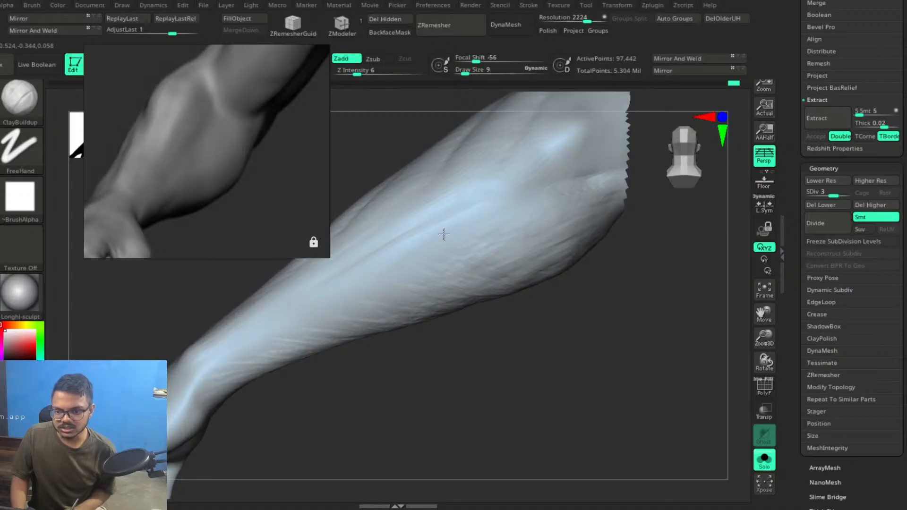
{"action": "left_click_drag", "start_coordinate": [499, 240], "coordinate": [497, 229]}
{"action": "mouse_move", "coordinate": [474, 280]}
{"action": "left_mouse_down"}
{"action": "mouse_move", "coordinate": [403, 265]}
{"action": "mouse_move", "coordinate": [306, 314]}
{"action": "left_mouse_up"}
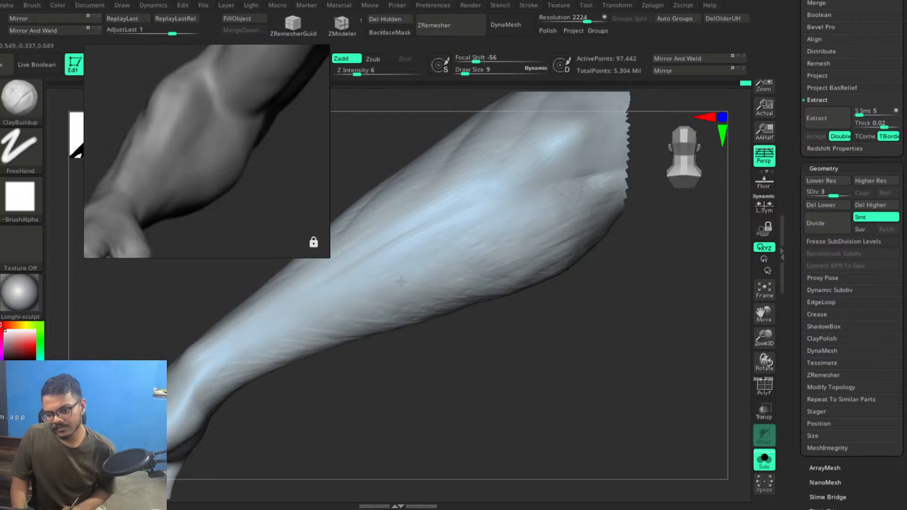
Sculpt the bony ulna bump at the back of the wrist and the ridge leading up from it.
{"action": "mouse_move", "coordinate": [523, 348]}
{"action": "left_mouse_down"}
{"action": "mouse_move", "coordinate": [541, 308]}
{"action": "mouse_move", "coordinate": [553, 367]}
{"action": "mouse_move", "coordinate": [538, 374]}
{"action": "mouse_move", "coordinate": [532, 330]}
{"action": "mouse_move", "coordinate": [468, 304]}
{"action": "left_mouse_up"}
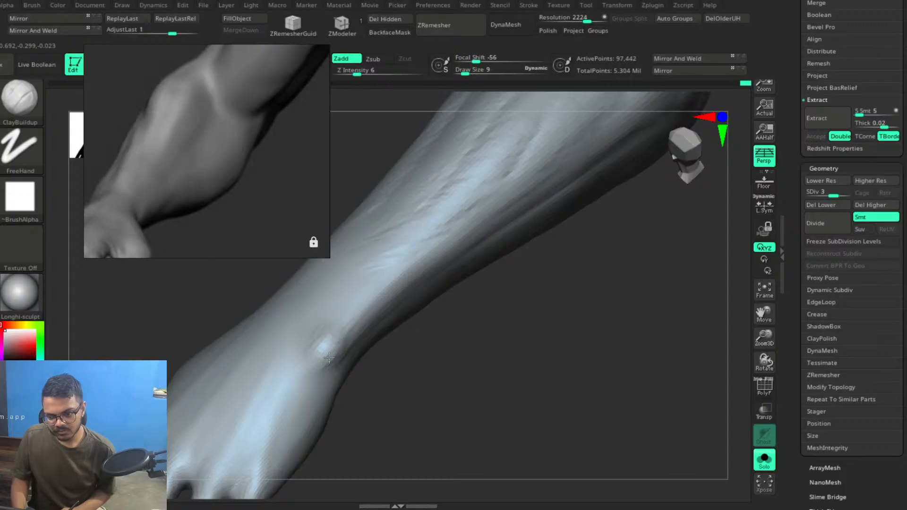
{"action": "mouse_move", "coordinate": [389, 339]}
{"action": "left_mouse_down"}
{"action": "mouse_move", "coordinate": [389, 316]}
{"action": "mouse_move", "coordinate": [341, 326]}
{"action": "left_mouse_up"}
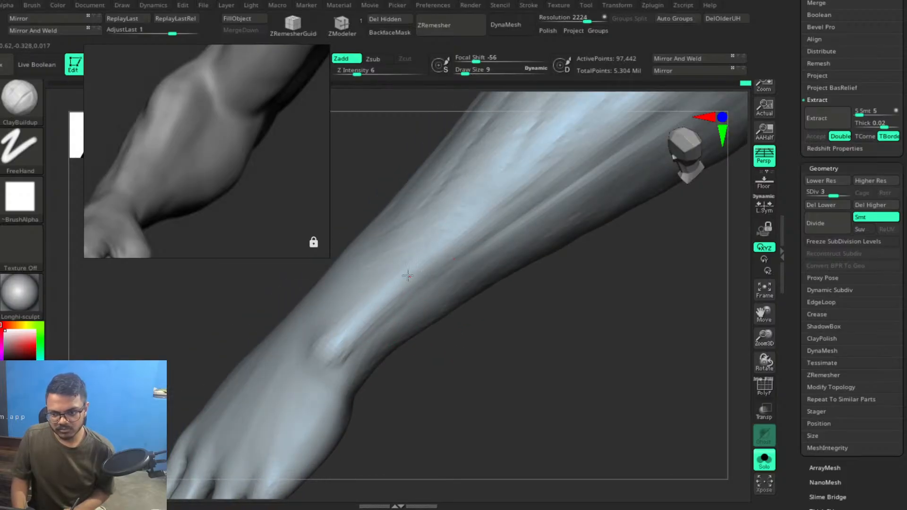
{"action": "mouse_move", "coordinate": [565, 338]}
{"action": "left_mouse_down"}
{"action": "mouse_move", "coordinate": [506, 318]}
{"action": "mouse_move", "coordinate": [482, 349]}
{"action": "mouse_move", "coordinate": [531, 344]}
{"action": "mouse_move", "coordinate": [508, 326]}
{"action": "left_mouse_up"}
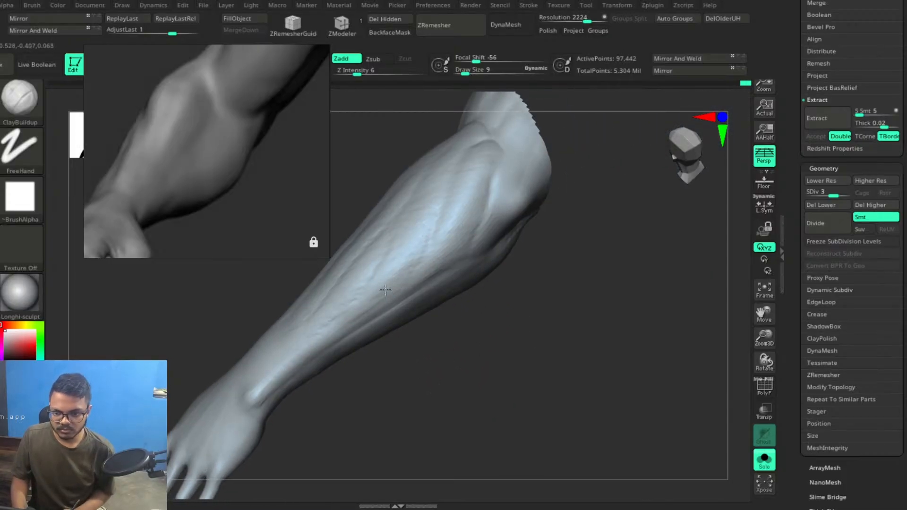
Shape the muscles on both sides of the ulna below the elbow with ClayBuildup strokes, fleshing out the flexor side.
{"action": "left_click_drag", "start_coordinate": [482, 298], "coordinate": [462, 235]}
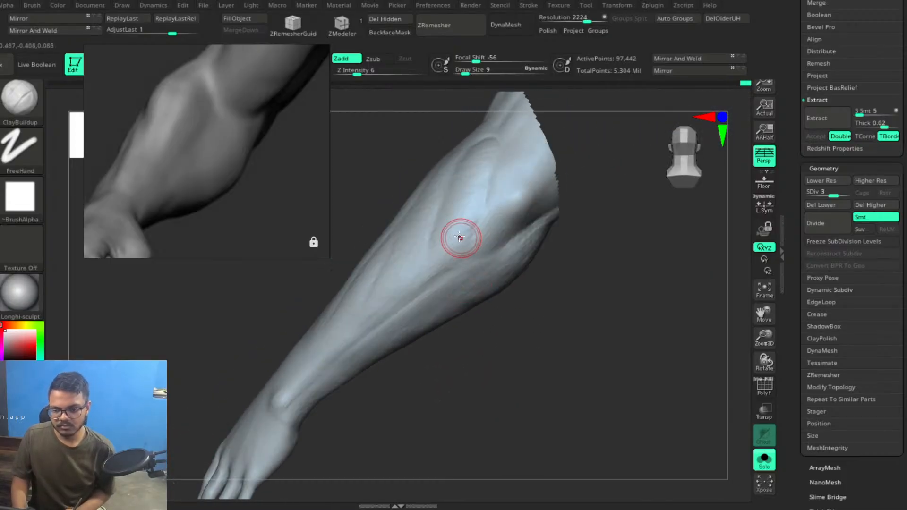
{"action": "left_click_drag", "start_coordinate": [517, 333], "coordinate": [509, 251]}
{"action": "mouse_move", "coordinate": [460, 289]}
{"action": "left_mouse_down"}
{"action": "mouse_move", "coordinate": [492, 287]}
{"action": "mouse_move", "coordinate": [474, 274]}
{"action": "mouse_move", "coordinate": [450, 308]}
{"action": "mouse_move", "coordinate": [415, 318]}
{"action": "mouse_move", "coordinate": [461, 306]}
{"action": "left_mouse_up"}
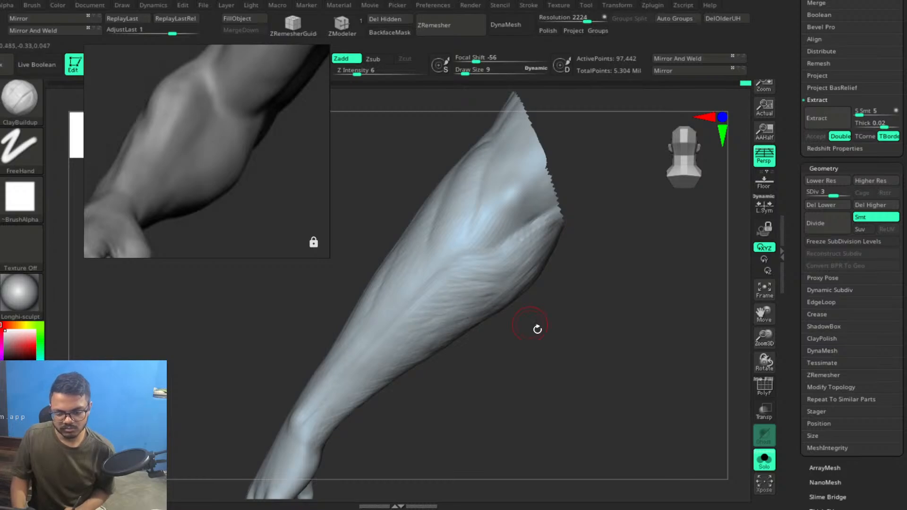
{"action": "right_click_drag", "start_coordinate": [512, 318], "coordinate": [501, 288]}
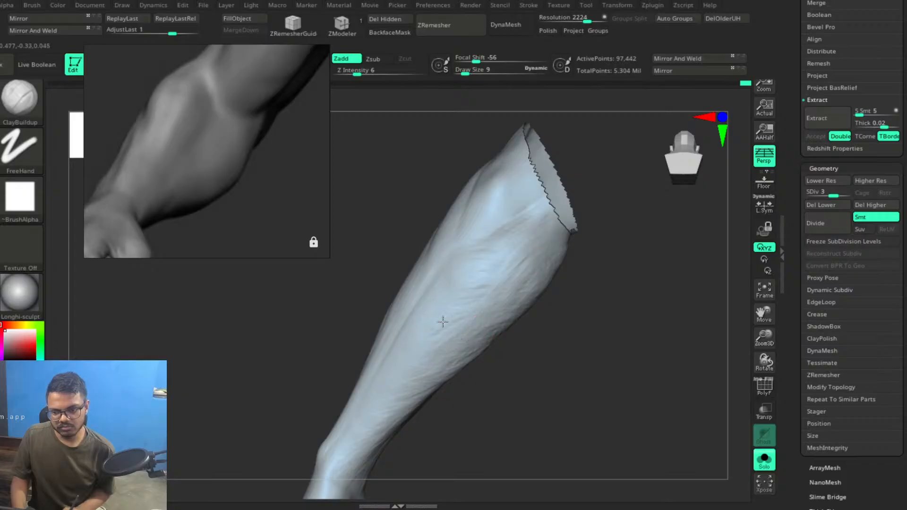
{"action": "right_click_drag", "start_coordinate": [463, 320], "coordinate": [494, 302]}
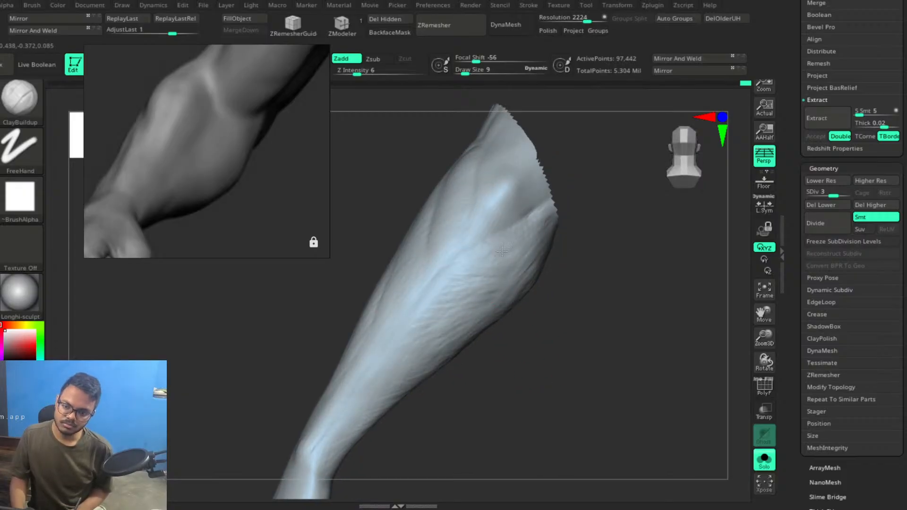
{"action": "right_click_drag", "start_coordinate": [565, 312], "coordinate": [556, 246]}
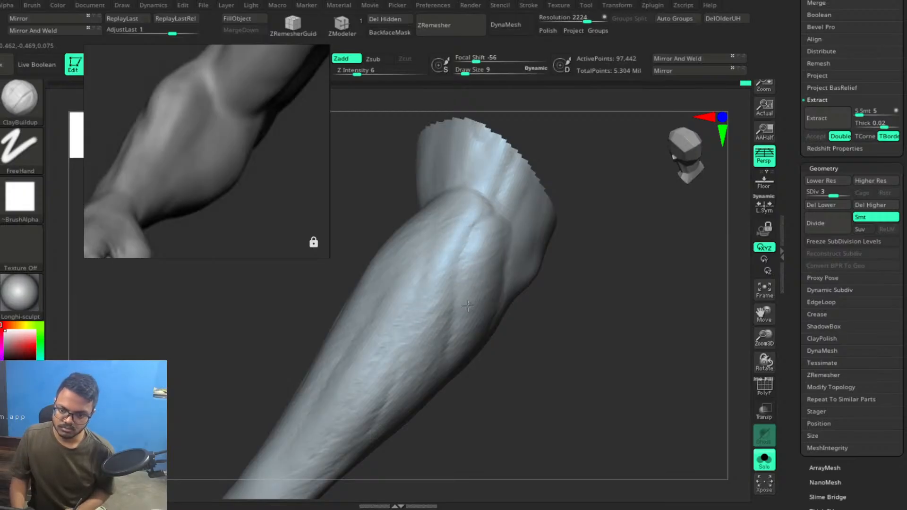
Define the extensor muscle strands on the outer forearm from the elbow toward the wrist with ClayBuildup strokes.
{"action": "left_click_drag", "start_coordinate": [553, 349], "coordinate": [536, 293]}
{"action": "left_click_drag", "start_coordinate": [505, 247], "coordinate": [497, 231]}
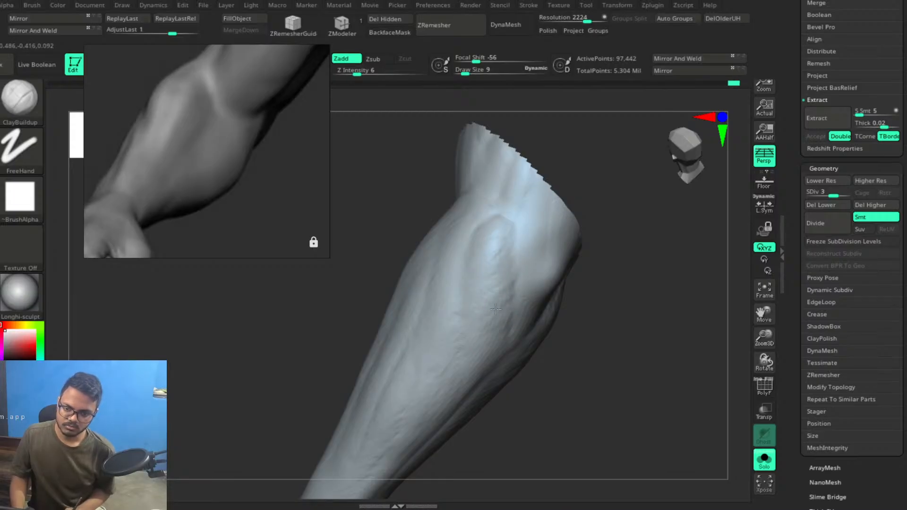
{"action": "mouse_move", "coordinate": [597, 337]}
{"action": "left_mouse_down"}
{"action": "mouse_move", "coordinate": [632, 345]}
{"action": "mouse_move", "coordinate": [478, 288]}
{"action": "left_mouse_up"}
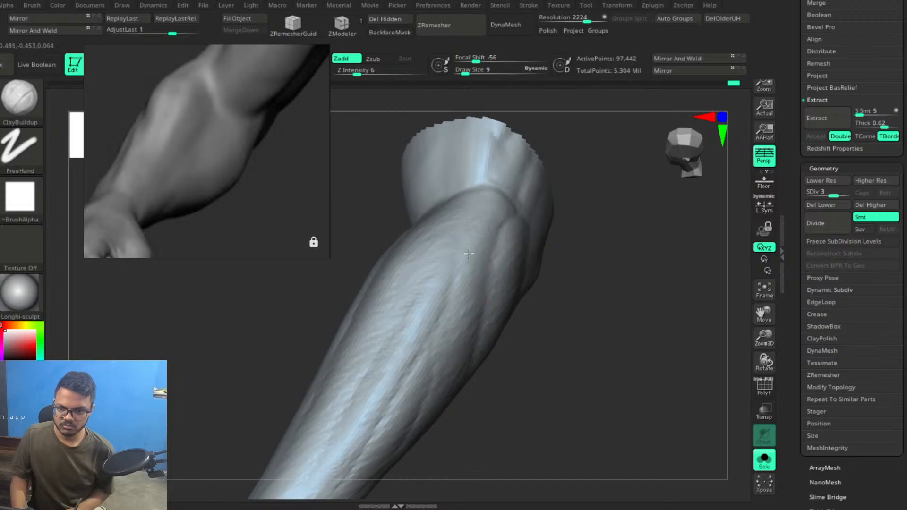
{"action": "left_click_drag", "start_coordinate": [579, 303], "coordinate": [586, 340]}
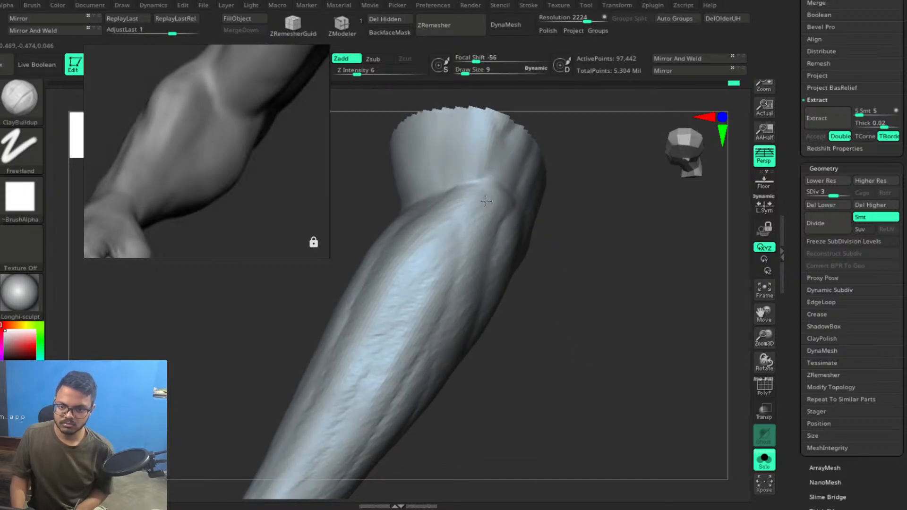
{"action": "left_click_drag", "start_coordinate": [549, 301], "coordinate": [457, 219]}
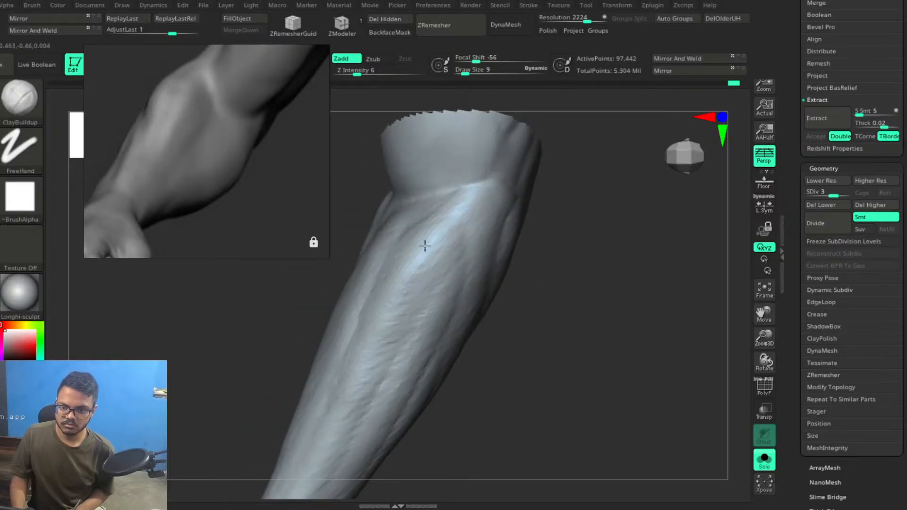
{"action": "left_click_drag", "start_coordinate": [573, 328], "coordinate": [444, 222]}
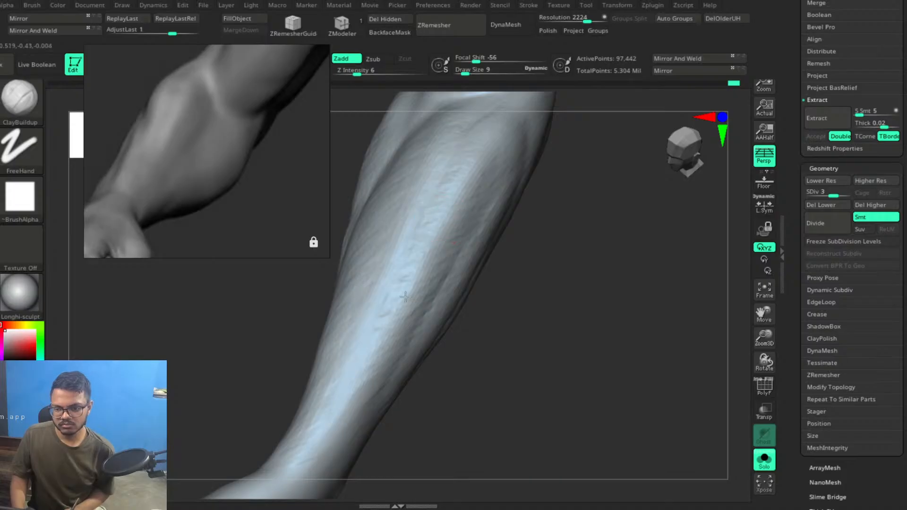
Refine the muscle forms on the inner forearm below the elbow crease with ClayBuildup strokes at draw size 10.
{"action": "left_click_drag", "start_coordinate": [560, 335], "coordinate": [516, 283], "text": "alt"}
{"action": "mouse_move", "coordinate": [516, 283]}
{"action": "left_mouse_down"}
{"action": "mouse_move", "coordinate": [568, 344]}
{"action": "mouse_move", "coordinate": [533, 273]}
{"action": "mouse_move", "coordinate": [575, 328]}
{"action": "mouse_move", "coordinate": [601, 268]}
{"action": "mouse_move", "coordinate": [603, 314]}
{"action": "mouse_move", "coordinate": [470, 368]}
{"action": "mouse_move", "coordinate": [566, 257]}
{"action": "mouse_move", "coordinate": [608, 251]}
{"action": "mouse_move", "coordinate": [574, 262]}
{"action": "mouse_move", "coordinate": [441, 222]}
{"action": "left_mouse_up"}
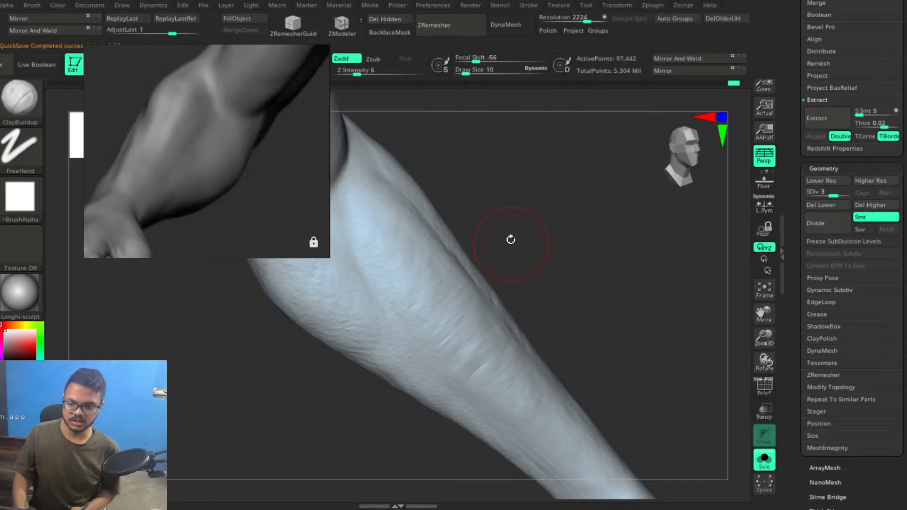
{"action": "mouse_move", "coordinate": [583, 227]}
{"action": "left_mouse_down"}
{"action": "mouse_move", "coordinate": [596, 245]}
{"action": "mouse_move", "coordinate": [567, 246]}
{"action": "left_mouse_up"}
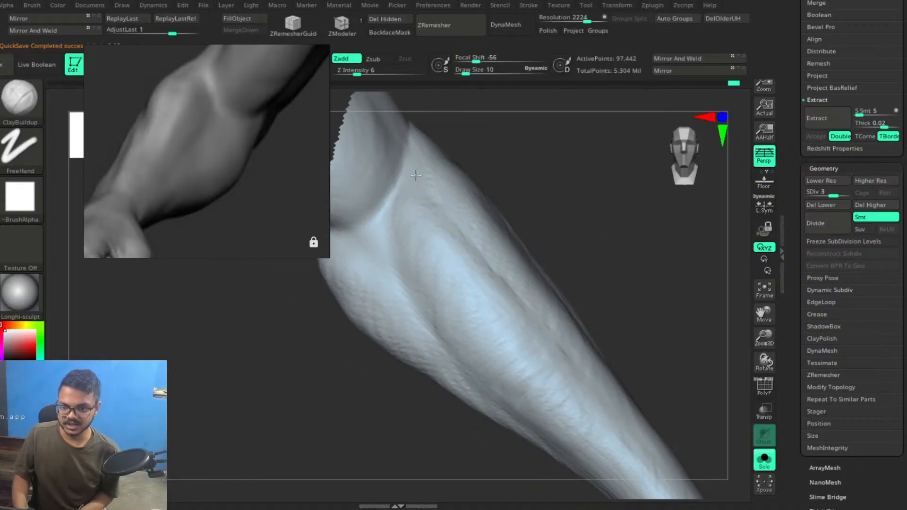
{"action": "left_click_drag", "start_coordinate": [399, 202], "coordinate": [398, 237]}
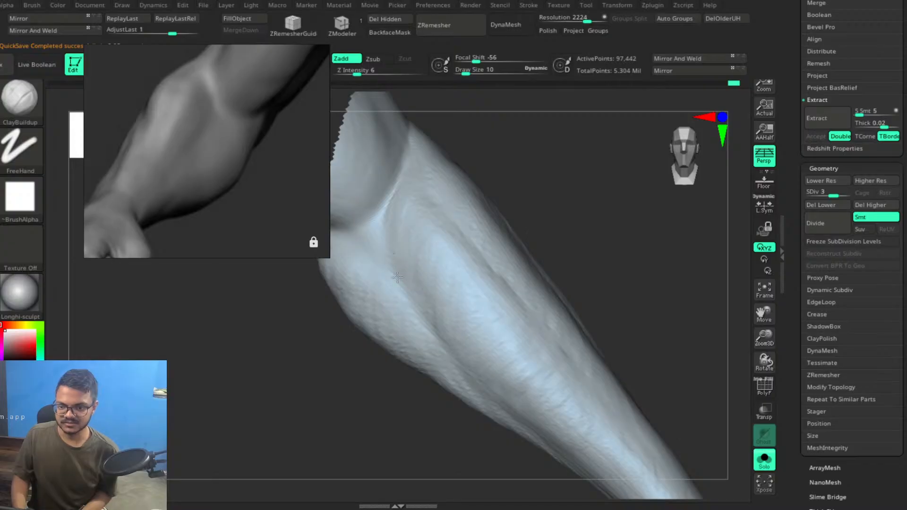
{"action": "left_click_drag", "start_coordinate": [596, 265], "coordinate": [666, 255]}
{"action": "mouse_move", "coordinate": [441, 312]}
{"action": "left_mouse_down"}
{"action": "mouse_move", "coordinate": [446, 276]}
{"action": "mouse_move", "coordinate": [424, 281]}
{"action": "mouse_move", "coordinate": [416, 257]}
{"action": "left_mouse_up"}
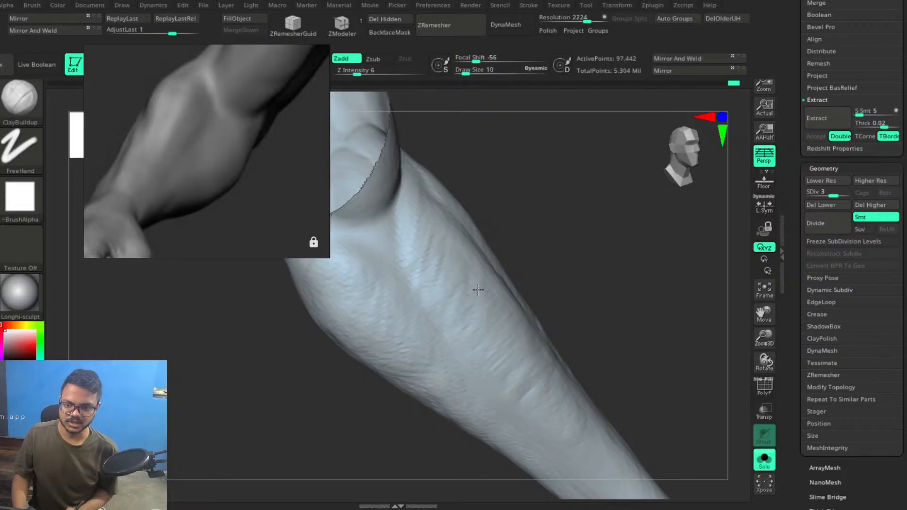
Carry the forearm forms down into the wrist with ClayBuildup, blending the tendon area into the hand.
{"action": "left_click_drag", "start_coordinate": [614, 296], "coordinate": [445, 288], "text": "alt"}
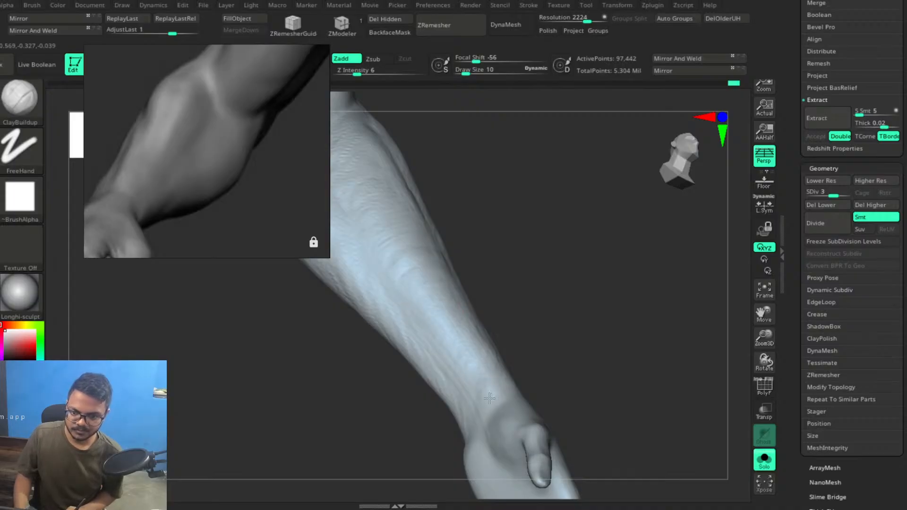
{"action": "left_click_drag", "start_coordinate": [589, 341], "coordinate": [572, 296], "text": "alt"}
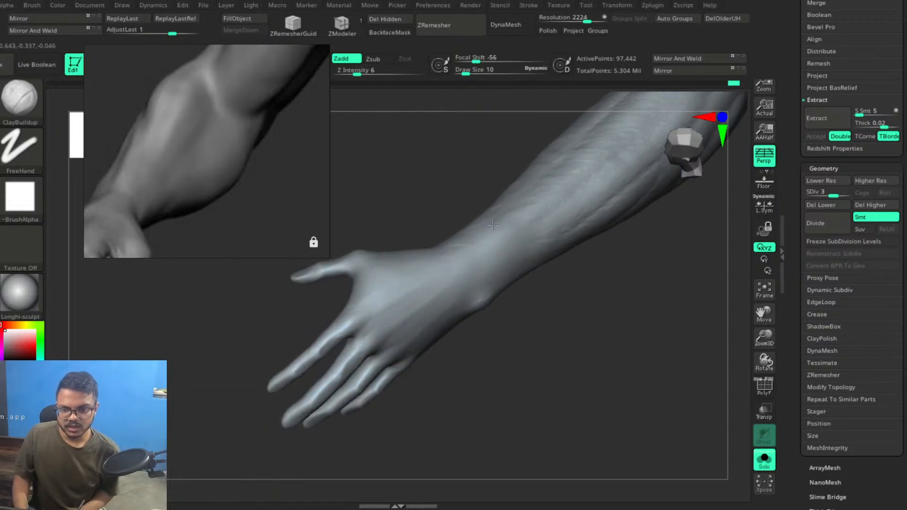
{"action": "mouse_move", "coordinate": [501, 231]}
{"action": "left_mouse_down"}
{"action": "mouse_move", "coordinate": [546, 316]}
{"action": "mouse_move", "coordinate": [585, 326]}
{"action": "mouse_move", "coordinate": [468, 245]}
{"action": "mouse_move", "coordinate": [432, 274]}
{"action": "left_mouse_up"}
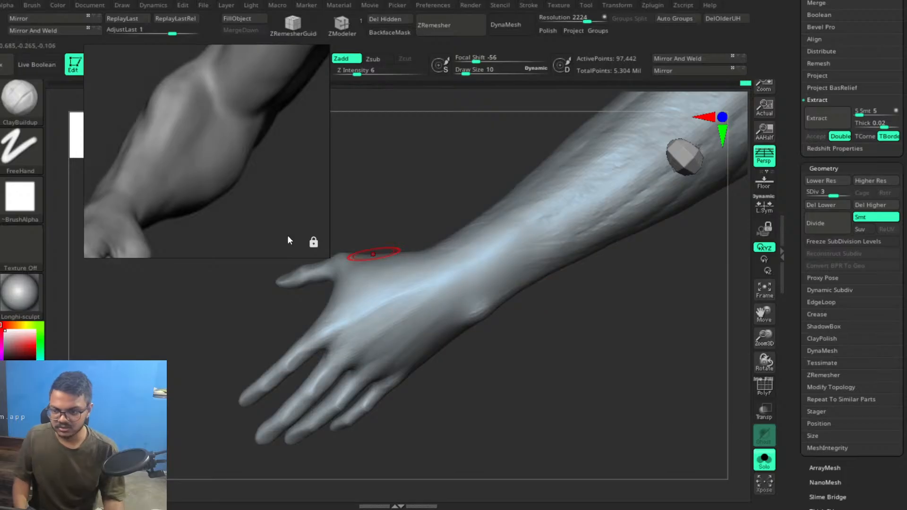
Find the raised-arm pose on the reference board and frame a close-up of the back of its hand and wrist.
{"action": "scroll", "coordinate": [188, 200], "scroll_direction": "down", "scroll_amount": 5}
{"action": "middle_click_drag", "start_coordinate": [188, 200], "coordinate": [197, 118]}
{"action": "scroll", "coordinate": [229, 166], "scroll_direction": "down", "scroll_amount": 3}
{"action": "scroll", "coordinate": [228, 154], "scroll_direction": "down", "scroll_amount": 3}
{"action": "middle_click_drag", "start_coordinate": [229, 154], "coordinate": [209, 121]}
{"action": "scroll", "coordinate": [252, 157], "scroll_direction": "up", "scroll_amount": 8}
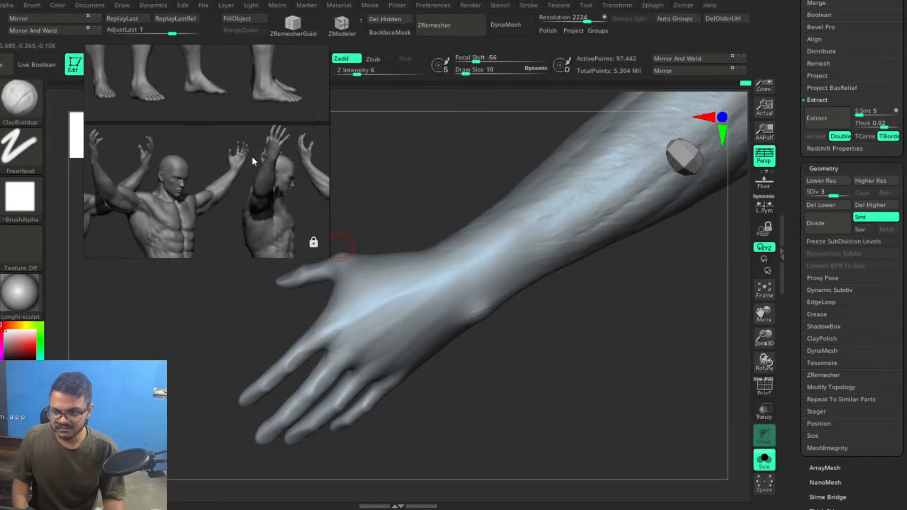
{"action": "middle_click_drag", "start_coordinate": [276, 127], "coordinate": [213, 208]}
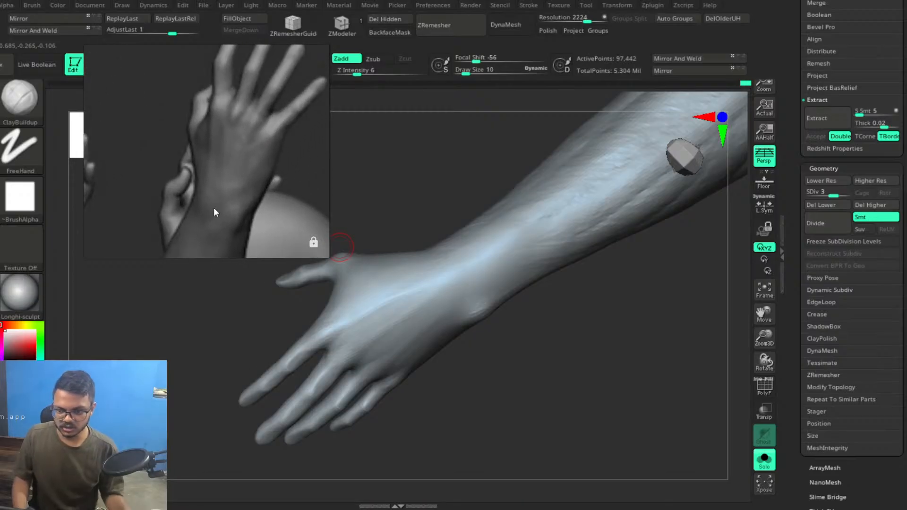
Build up the fleshy pad at the base of the thumb, from the wrist to the thumb joint, with ClayBuildup strokes.
{"action": "mouse_move", "coordinate": [601, 318]}
{"action": "left_mouse_down"}
{"action": "mouse_move", "coordinate": [616, 347]}
{"action": "mouse_move", "coordinate": [589, 344]}
{"action": "mouse_move", "coordinate": [589, 320]}
{"action": "mouse_move", "coordinate": [607, 334]}
{"action": "mouse_move", "coordinate": [573, 333]}
{"action": "mouse_move", "coordinate": [581, 349]}
{"action": "mouse_move", "coordinate": [565, 326]}
{"action": "mouse_move", "coordinate": [562, 340]}
{"action": "mouse_move", "coordinate": [591, 365]}
{"action": "mouse_move", "coordinate": [615, 320]}
{"action": "mouse_move", "coordinate": [567, 274]}
{"action": "left_mouse_up"}
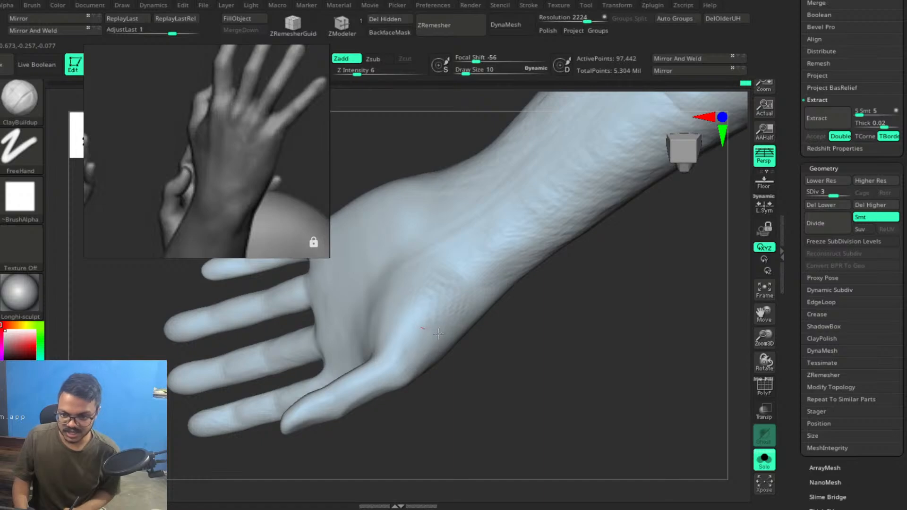
{"action": "mouse_move", "coordinate": [548, 328]}
{"action": "left_mouse_down"}
{"action": "mouse_move", "coordinate": [494, 261]}
{"action": "mouse_move", "coordinate": [489, 268]}
{"action": "mouse_move", "coordinate": [575, 365]}
{"action": "mouse_move", "coordinate": [529, 289]}
{"action": "mouse_move", "coordinate": [515, 290]}
{"action": "left_mouse_up"}
{"action": "left_click_drag", "start_coordinate": [546, 316], "coordinate": [426, 304]}
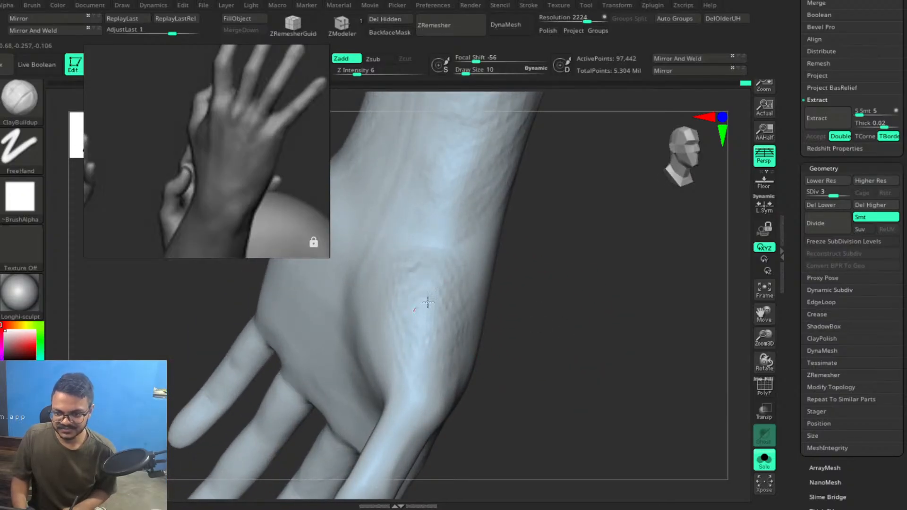
{"action": "mouse_move", "coordinate": [518, 318]}
{"action": "left_mouse_down"}
{"action": "mouse_move", "coordinate": [543, 300]}
{"action": "mouse_move", "coordinate": [381, 318]}
{"action": "left_mouse_up"}
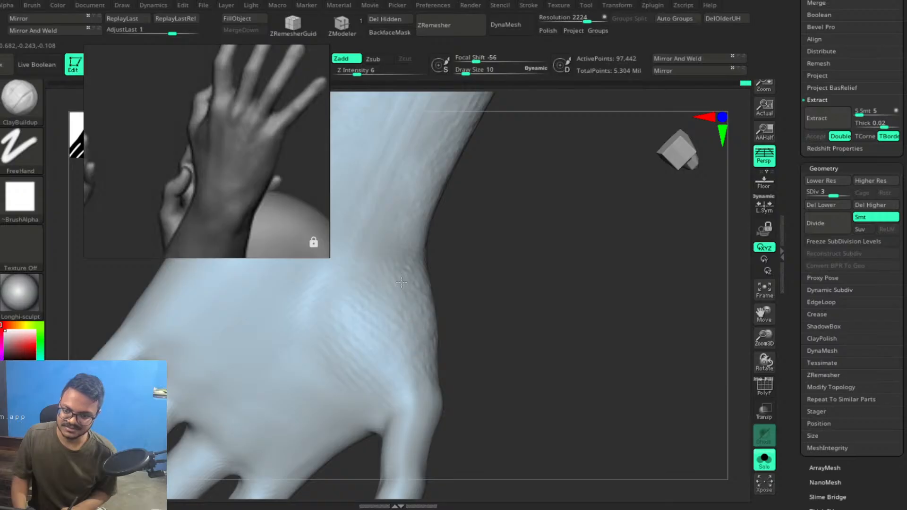
{"action": "mouse_move", "coordinate": [541, 358]}
{"action": "left_mouse_down"}
{"action": "mouse_move", "coordinate": [544, 319]}
{"action": "mouse_move", "coordinate": [391, 294]}
{"action": "left_mouse_up"}
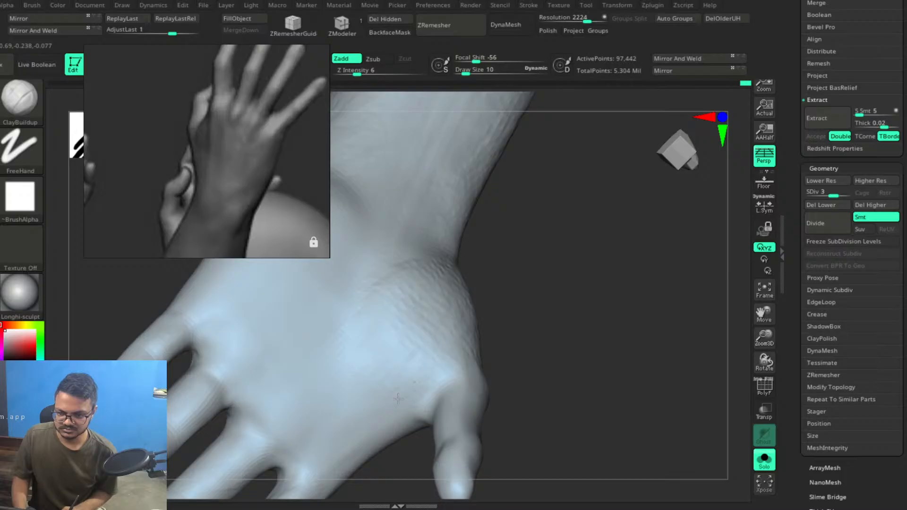
Shape the palm's heel pad on the little-finger side and smooth the transition between the palm pads.
{"action": "left_click_drag", "start_coordinate": [563, 342], "coordinate": [555, 281]}
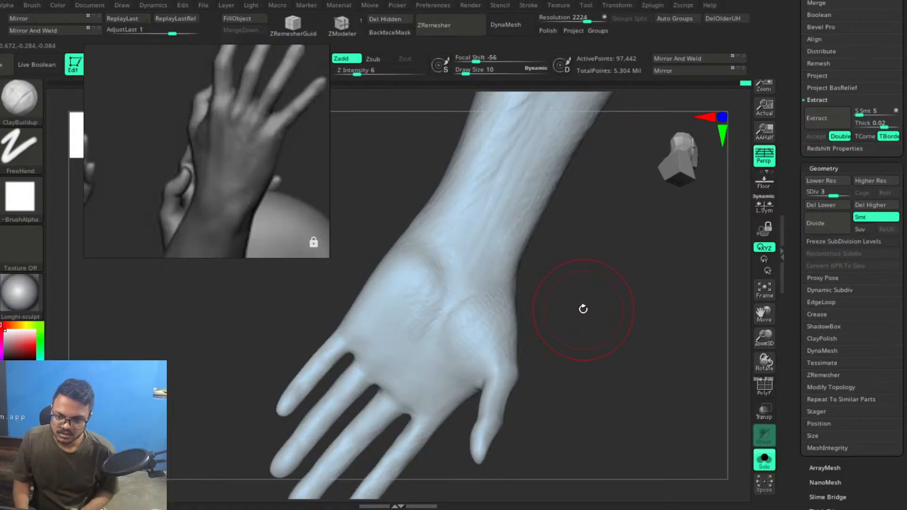
{"action": "left_click_drag", "start_coordinate": [586, 300], "coordinate": [541, 288]}
{"action": "key", "text": "shift"}
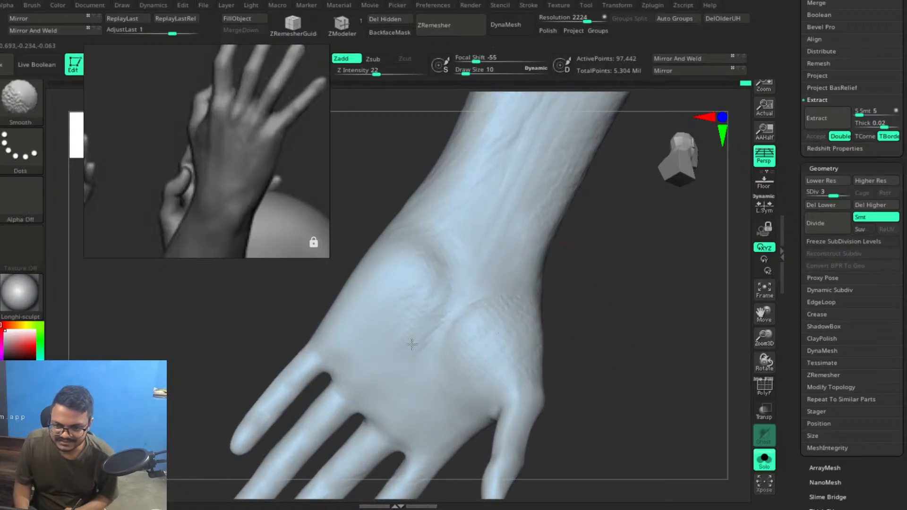
{"action": "mouse_move", "coordinate": [647, 340]}
{"action": "left_mouse_down"}
{"action": "mouse_move", "coordinate": [575, 285]}
{"action": "mouse_move", "coordinate": [580, 320]}
{"action": "left_mouse_up"}
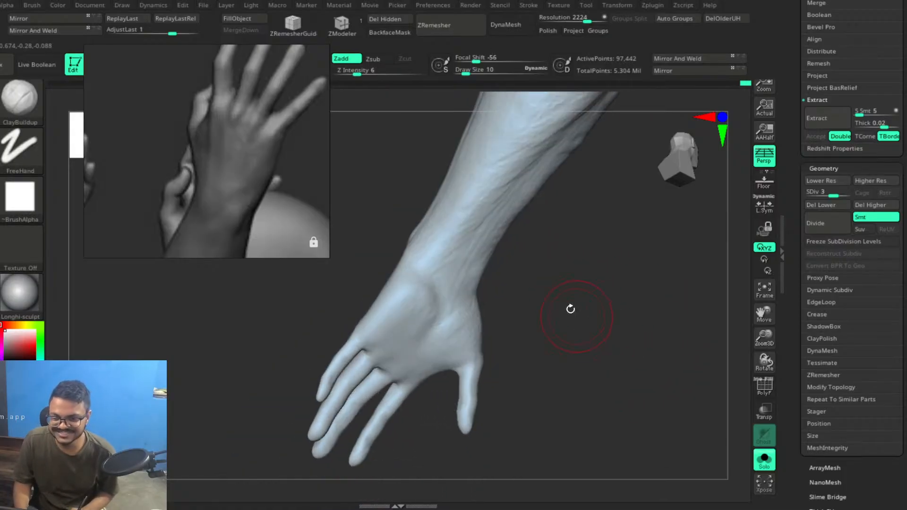
Start sculpting the knuckles on the back of the hand with ClayBuildup at draw size 2 and Z Intensity 10.
{"action": "mouse_move", "coordinate": [610, 346]}
{"action": "left_mouse_down"}
{"action": "mouse_move", "coordinate": [580, 302]}
{"action": "mouse_move", "coordinate": [591, 331]}
{"action": "mouse_move", "coordinate": [567, 304]}
{"action": "mouse_move", "coordinate": [596, 270]}
{"action": "mouse_move", "coordinate": [634, 266]}
{"action": "mouse_move", "coordinate": [624, 289]}
{"action": "mouse_move", "coordinate": [615, 272]}
{"action": "mouse_move", "coordinate": [573, 276]}
{"action": "mouse_move", "coordinate": [524, 225]}
{"action": "mouse_move", "coordinate": [589, 254]}
{"action": "mouse_move", "coordinate": [590, 291]}
{"action": "mouse_move", "coordinate": [599, 239]}
{"action": "mouse_move", "coordinate": [662, 295]}
{"action": "left_mouse_up"}
{"action": "mouse_move", "coordinate": [477, 299]}
{"action": "left_mouse_down"}
{"action": "mouse_move", "coordinate": [487, 338]}
{"action": "mouse_move", "coordinate": [488, 330]}
{"action": "left_mouse_up"}
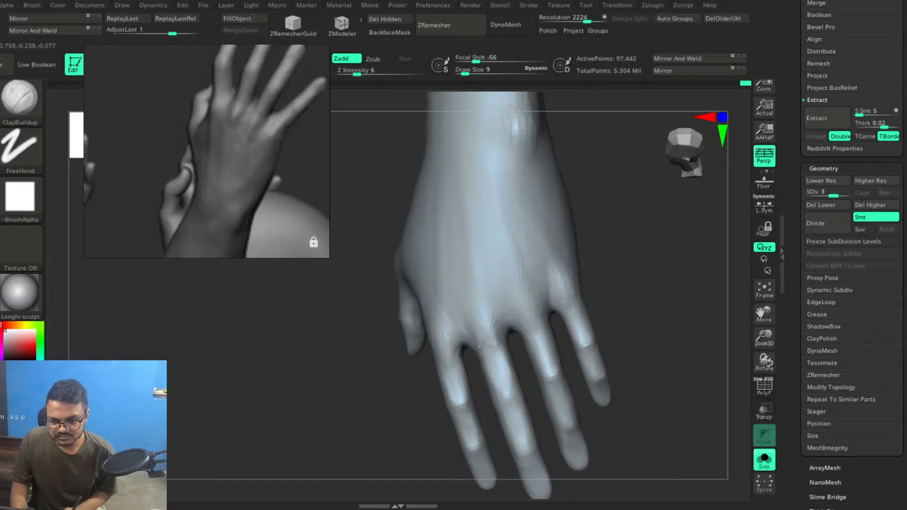
{"action": "left_click_drag", "start_coordinate": [483, 327], "coordinate": [490, 319]}
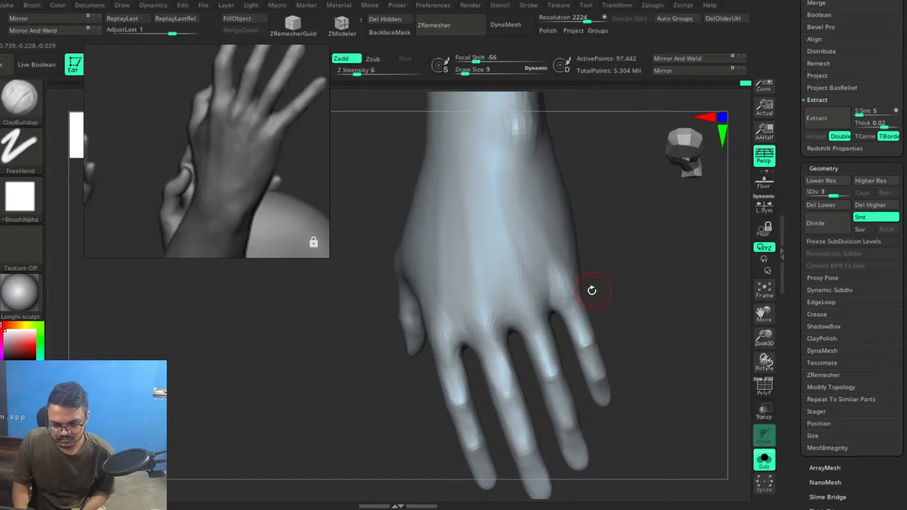
{"action": "key", "text": "bracketleft"}
{"action": "key", "text": "bracketleft"}
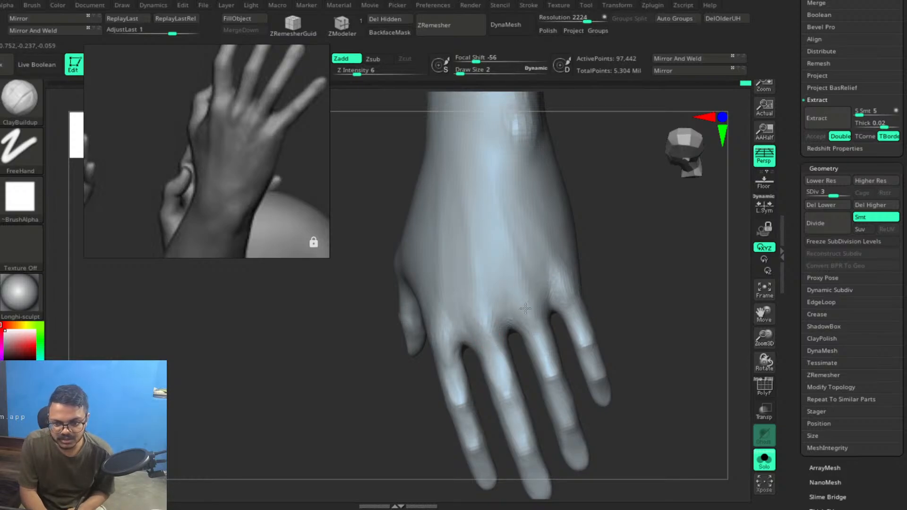
{"action": "key", "text": "space"}
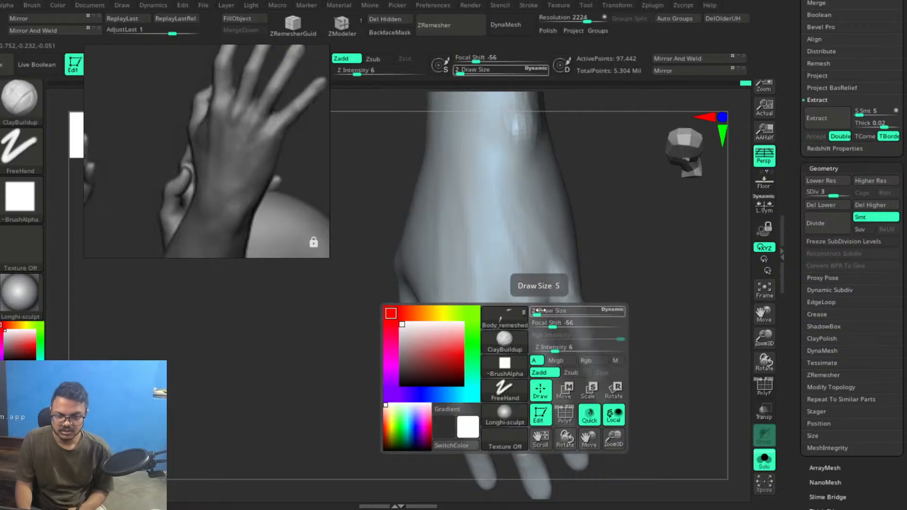
{"action": "left_click_drag", "start_coordinate": [554, 347], "coordinate": [560, 347]}
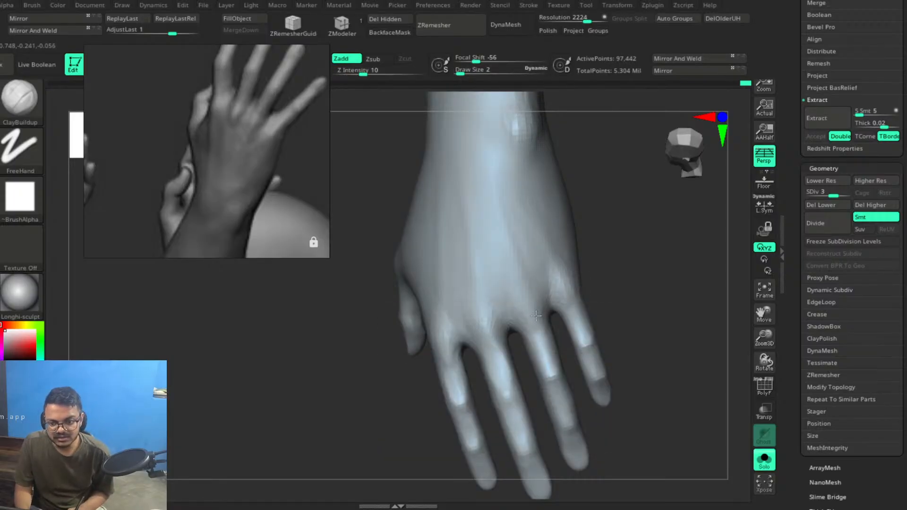
{"action": "left_click_drag", "start_coordinate": [629, 293], "coordinate": [405, 334]}
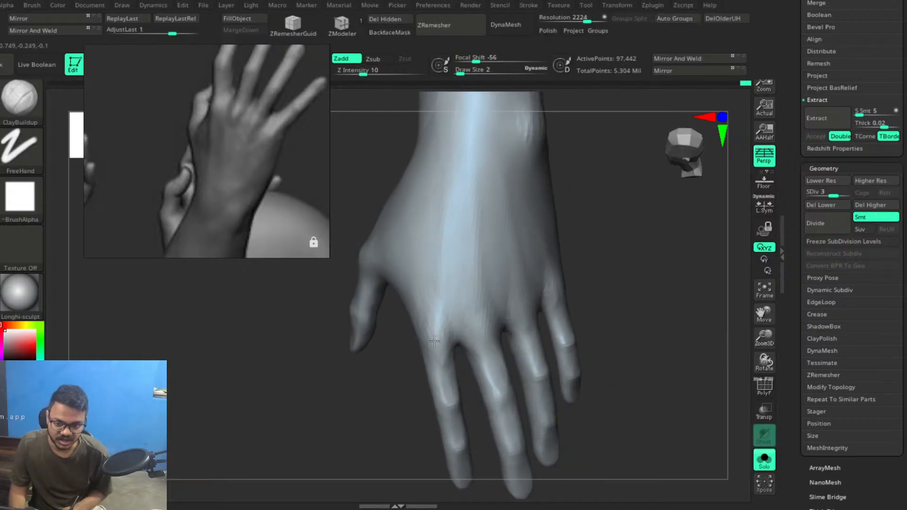
{"action": "left_click_drag", "start_coordinate": [617, 298], "coordinate": [581, 277]}
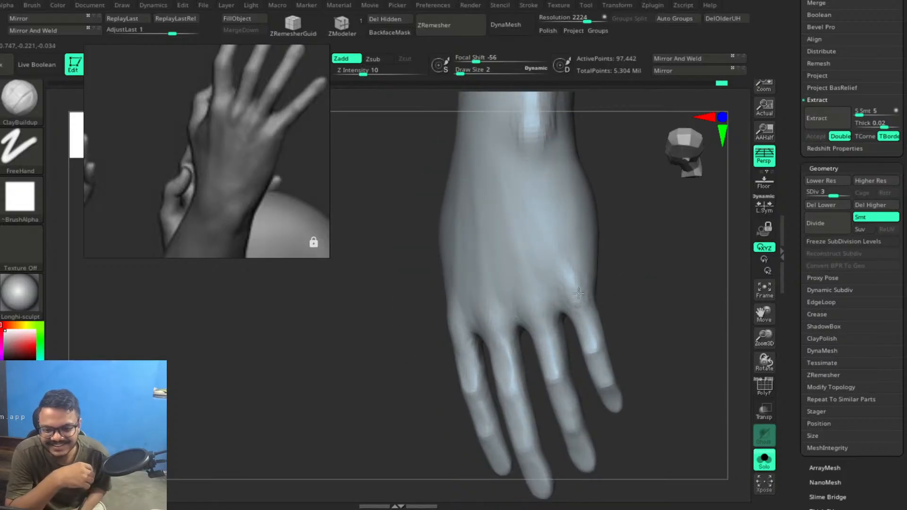
Define the knuckle bumps across all four fingers, from the little finger to the index finger, with small strokes.
{"action": "left_click_drag", "start_coordinate": [597, 267], "coordinate": [521, 273]}
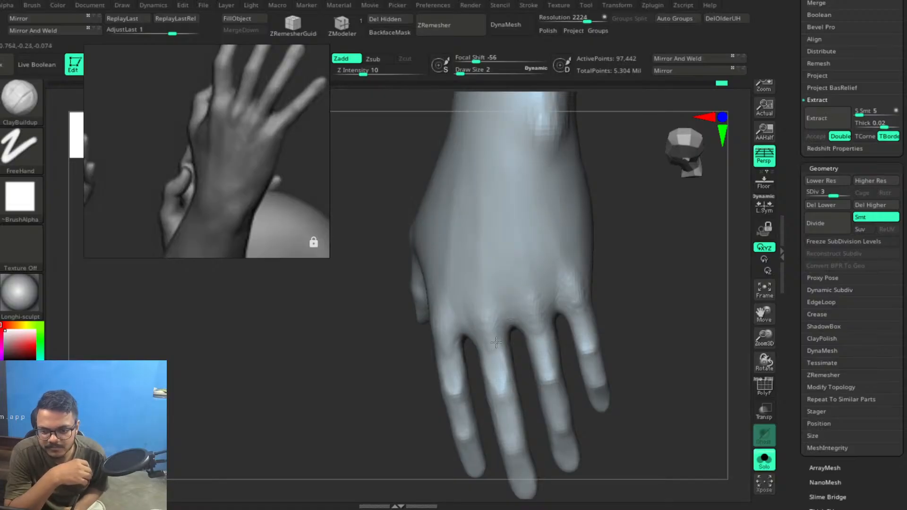
{"action": "left_click_drag", "start_coordinate": [630, 286], "coordinate": [418, 284]}
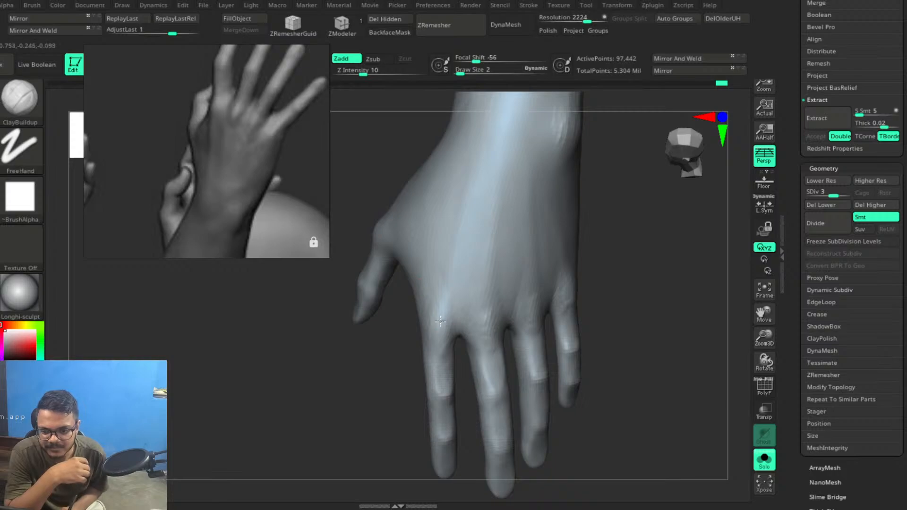
{"action": "left_click_drag", "start_coordinate": [586, 315], "coordinate": [546, 297]}
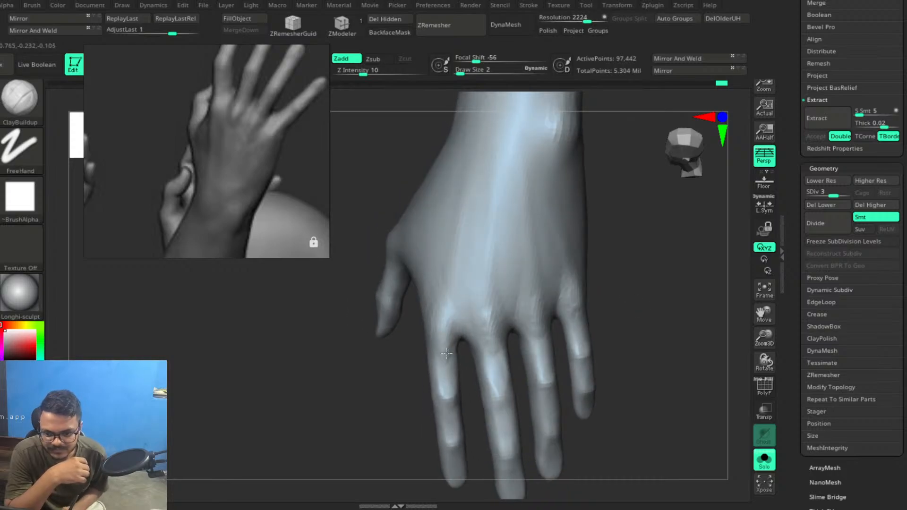
{"action": "mouse_move", "coordinate": [640, 300]}
{"action": "left_mouse_down"}
{"action": "mouse_move", "coordinate": [636, 265]}
{"action": "mouse_move", "coordinate": [628, 299]}
{"action": "left_mouse_up"}
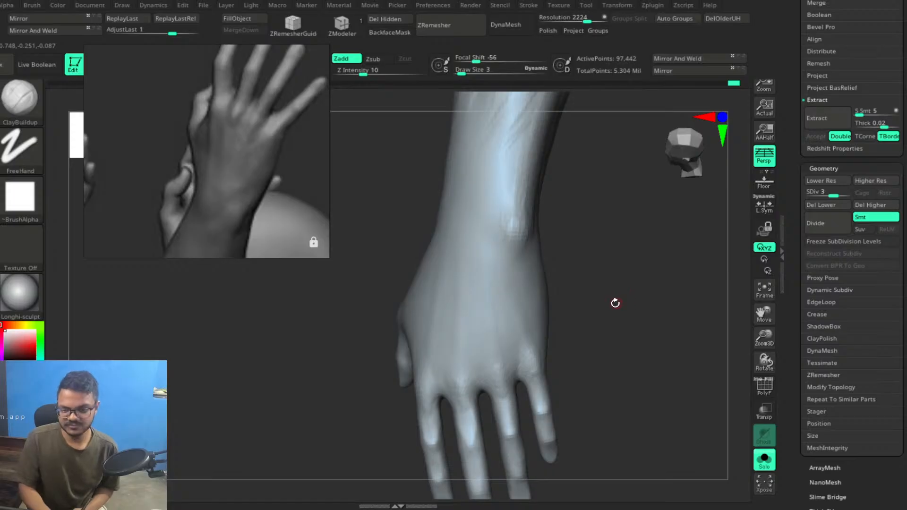
Build up tendon ridges from the wrist toward the ring and little finger knuckles with ClayBuildup at draw size 5.
{"action": "key", "text": "bracketright"}
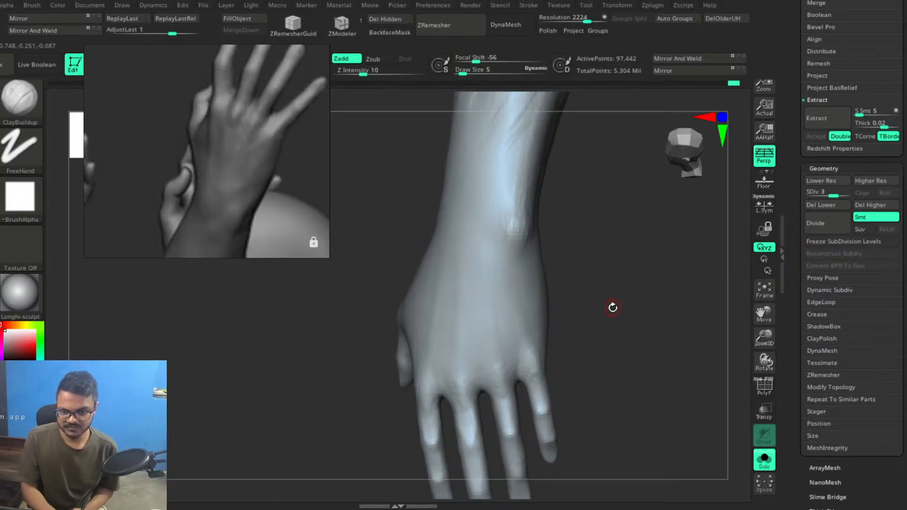
{"action": "left_click_drag", "start_coordinate": [607, 314], "coordinate": [515, 292]}
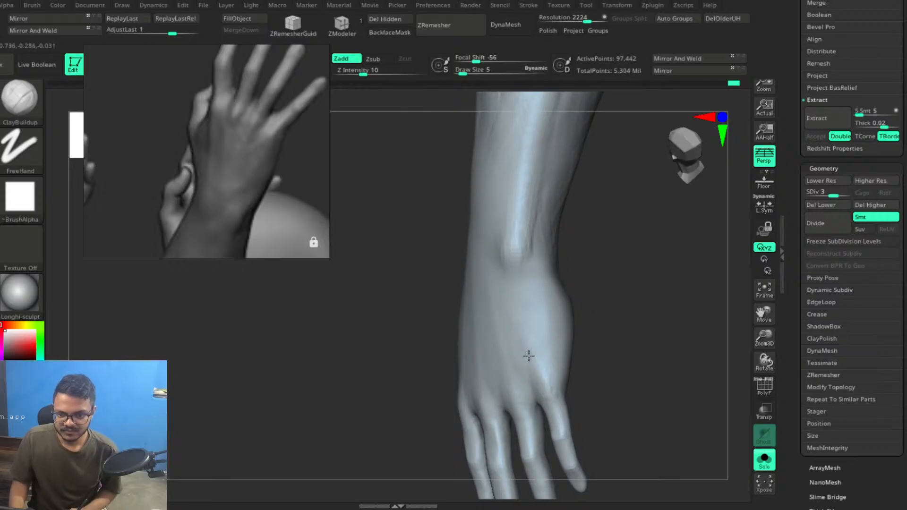
{"action": "right_click_drag", "start_coordinate": [526, 269], "coordinate": [653, 301]}
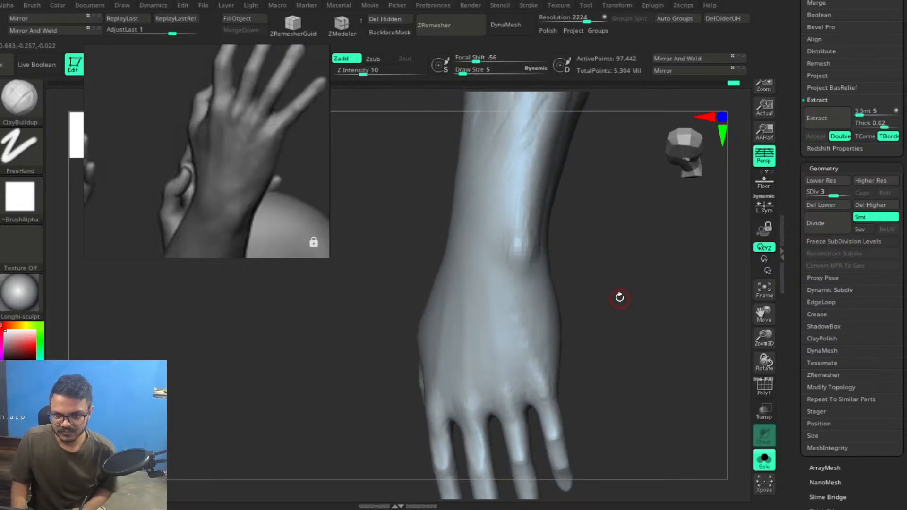
{"action": "left_click_drag", "start_coordinate": [618, 299], "coordinate": [607, 303]}
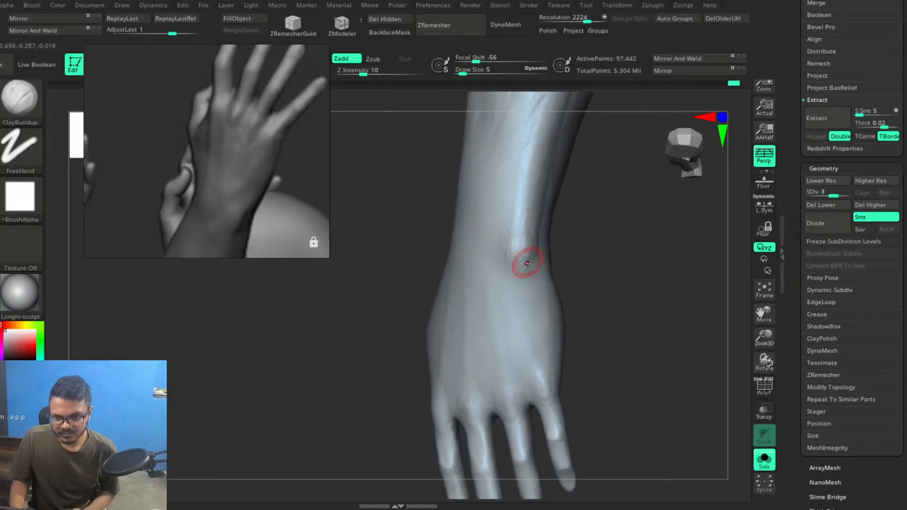
{"action": "left_click_drag", "start_coordinate": [496, 259], "coordinate": [536, 366]}
{"action": "left_click_drag", "start_coordinate": [497, 260], "coordinate": [547, 382]}
Define the tendon ridges on the back of the hand running toward the index and middle finger knuckles.
{"action": "mouse_move", "coordinate": [605, 305]}
{"action": "left_mouse_down"}
{"action": "mouse_move", "coordinate": [612, 293]}
{"action": "mouse_move", "coordinate": [529, 270]}
{"action": "left_mouse_up"}
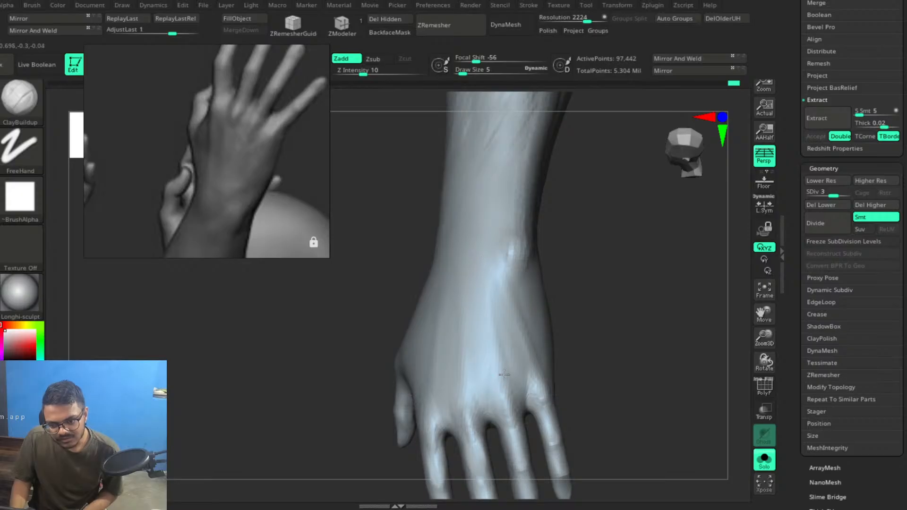
{"action": "mouse_move", "coordinate": [601, 288]}
{"action": "left_mouse_down"}
{"action": "mouse_move", "coordinate": [592, 296]}
{"action": "mouse_move", "coordinate": [478, 261]}
{"action": "left_mouse_up"}
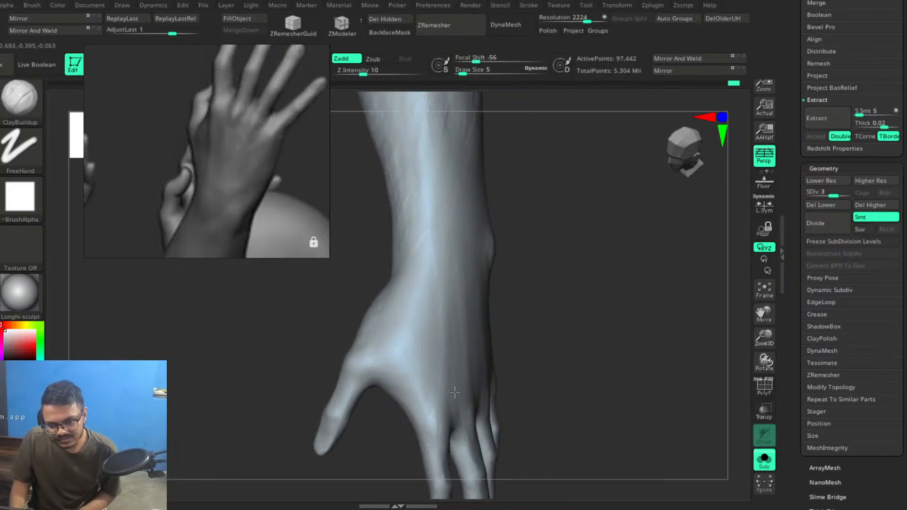
{"action": "mouse_move", "coordinate": [537, 303]}
{"action": "left_mouse_down"}
{"action": "mouse_move", "coordinate": [603, 261]}
{"action": "mouse_move", "coordinate": [617, 265]}
{"action": "left_mouse_up"}
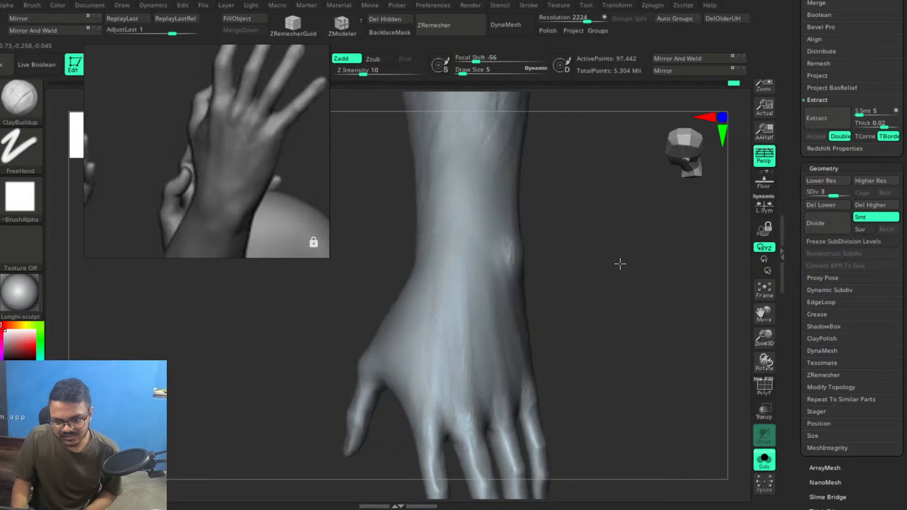
{"action": "key", "text": "ctrl"}
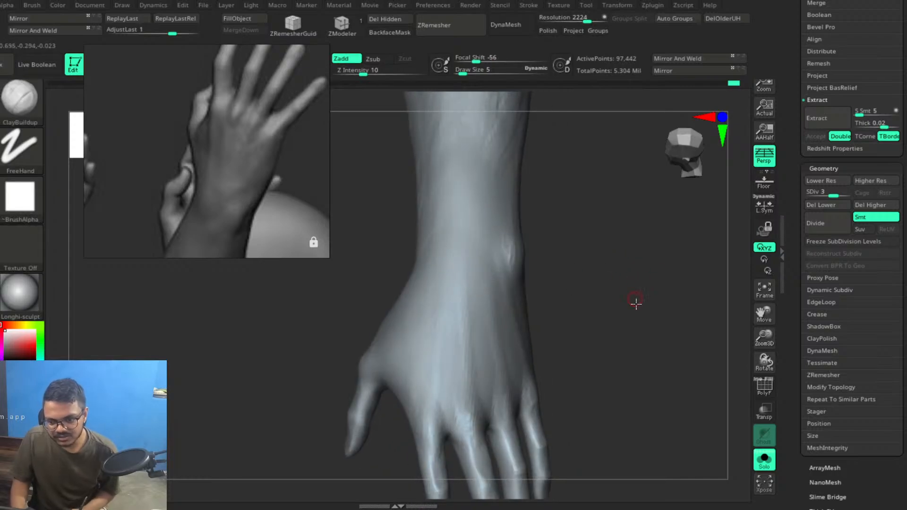
Refine the tendon ridges running from the wrist over the back of the hand with ClayBuildup at draw size 5.
{"action": "left_click_drag", "start_coordinate": [634, 300], "coordinate": [442, 265]}
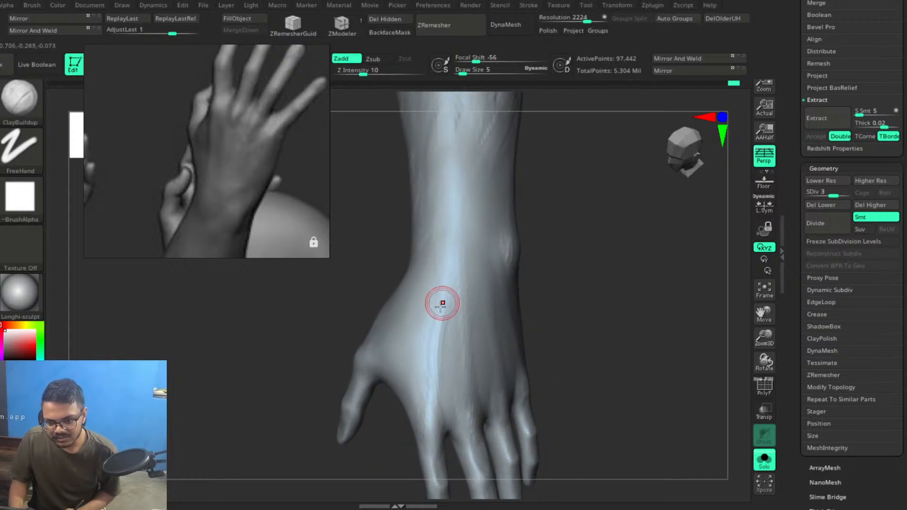
{"action": "left_click_drag", "start_coordinate": [613, 302], "coordinate": [614, 305]}
{"action": "key", "text": "ctrl"}
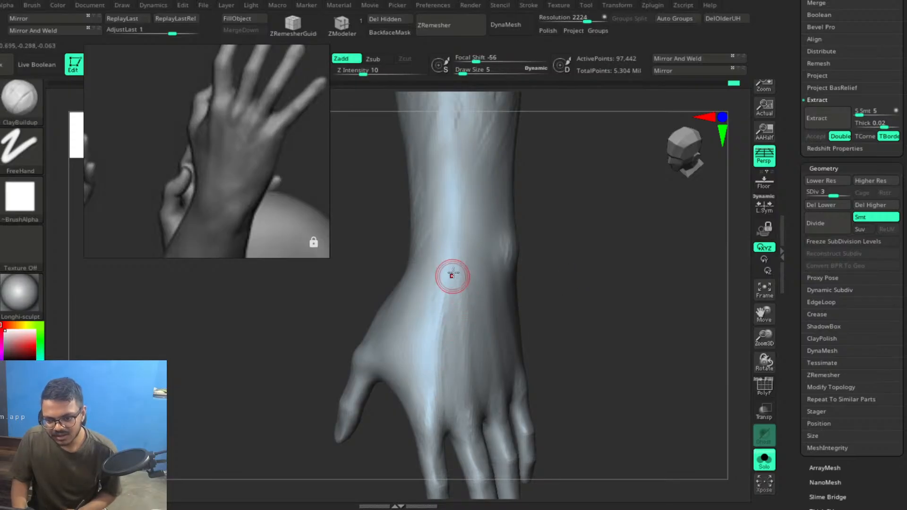
{"action": "mouse_move", "coordinate": [583, 298]}
{"action": "left_mouse_down"}
{"action": "mouse_move", "coordinate": [622, 318]}
{"action": "mouse_move", "coordinate": [593, 307]}
{"action": "left_mouse_up"}
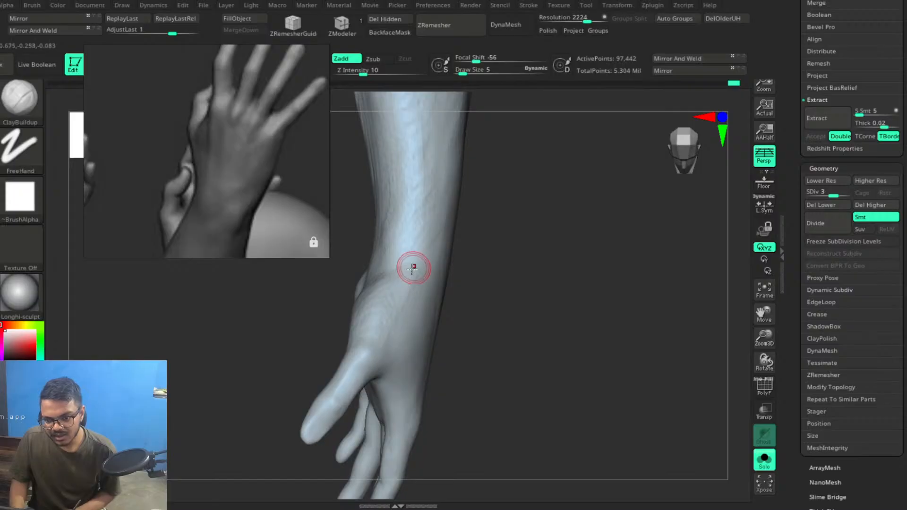
Build up the thumb's extensor tendons from the wrist to the base of the thumb.
{"action": "left_click_drag", "start_coordinate": [554, 265], "coordinate": [364, 274]}
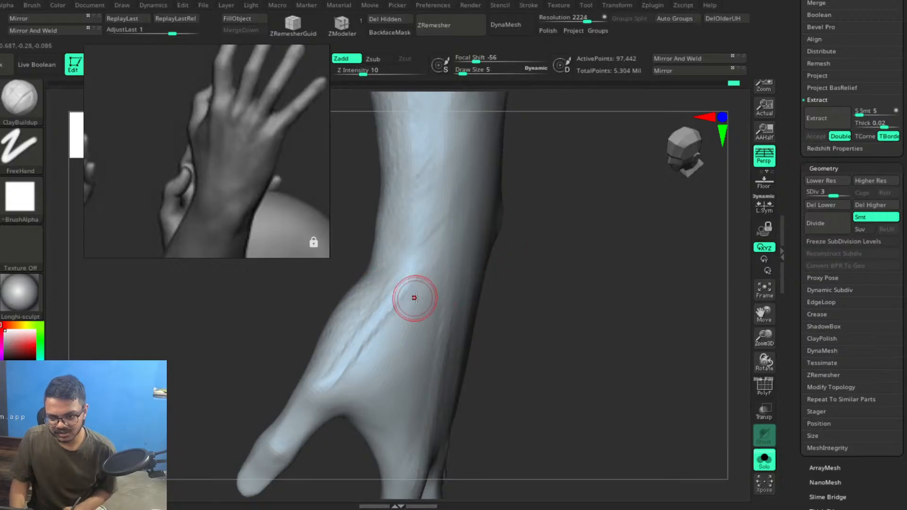
{"action": "left_click_drag", "start_coordinate": [521, 295], "coordinate": [420, 279]}
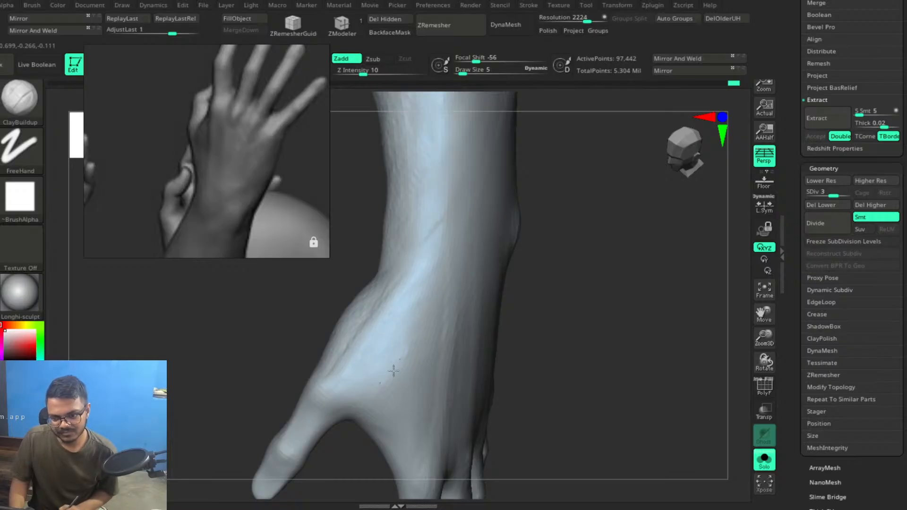
{"action": "left_click_drag", "start_coordinate": [578, 316], "coordinate": [420, 305]}
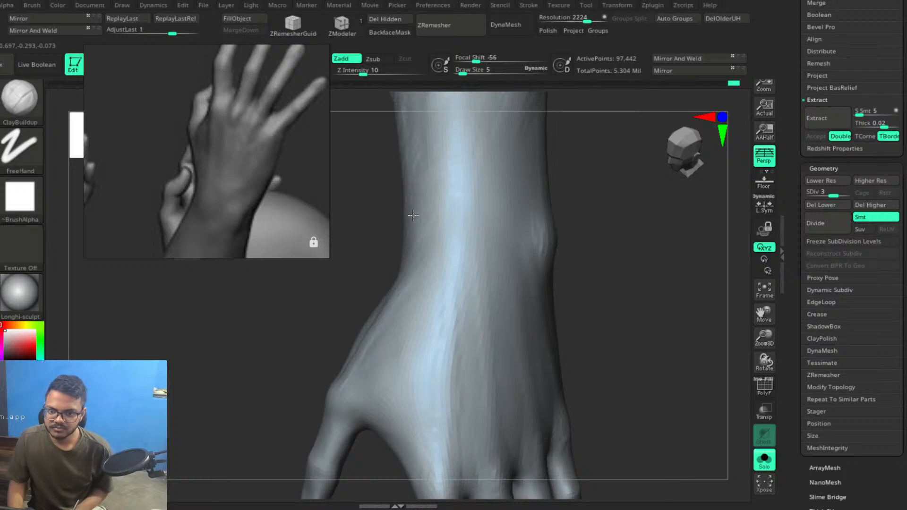
Extend the thumb tendon forms diagonally across the thumb side of the wrist into the lower forearm.
{"action": "left_click_drag", "start_coordinate": [427, 281], "coordinate": [465, 257]}
{"action": "mouse_move", "coordinate": [421, 298]}
{"action": "left_mouse_down"}
{"action": "mouse_move", "coordinate": [477, 247]}
{"action": "mouse_move", "coordinate": [463, 259]}
{"action": "left_mouse_up"}
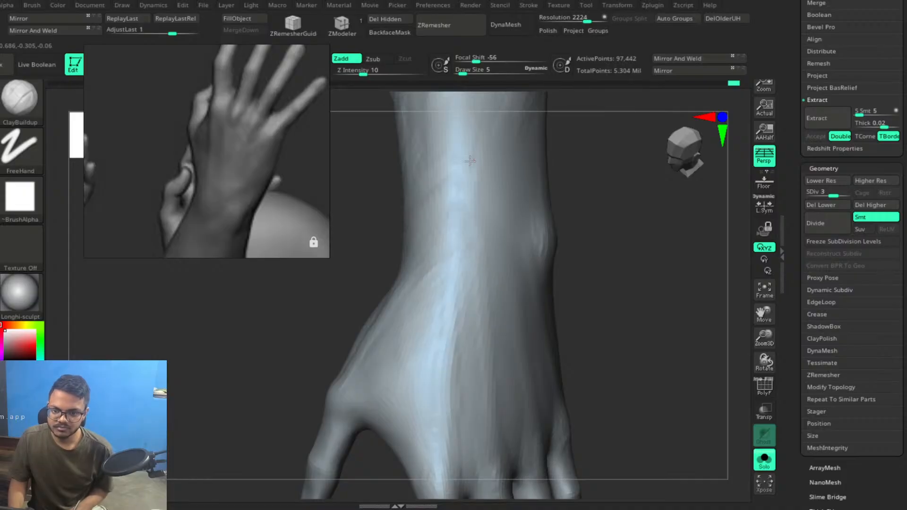
{"action": "left_click_drag", "start_coordinate": [628, 305], "coordinate": [631, 279], "text": "alt"}
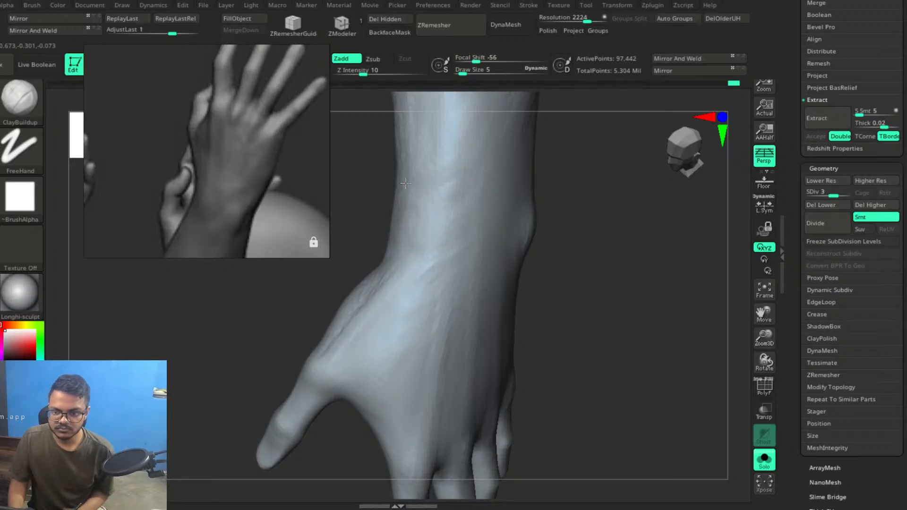
{"action": "left_click_drag", "start_coordinate": [605, 288], "coordinate": [413, 239]}
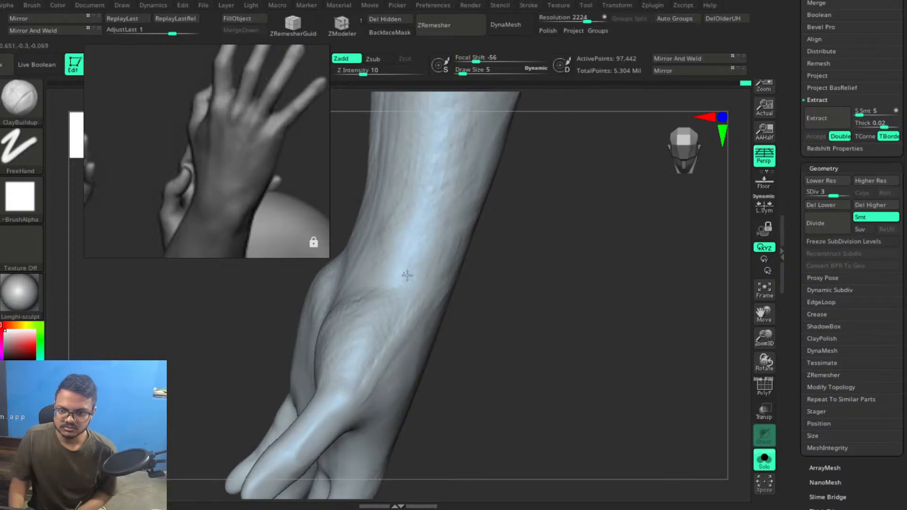
{"action": "left_click_drag", "start_coordinate": [559, 279], "coordinate": [415, 243]}
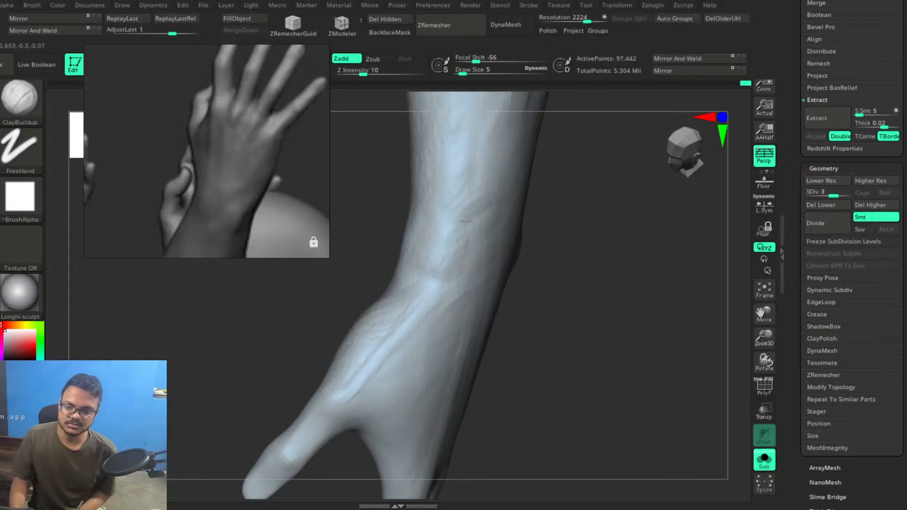
Build up and soften the tendon forms along the back of the lower forearm with ClayBuildup at draw size 7.
{"action": "mouse_move", "coordinate": [528, 257]}
{"action": "left_mouse_down"}
{"action": "mouse_move", "coordinate": [601, 290]}
{"action": "mouse_move", "coordinate": [575, 257]}
{"action": "mouse_move", "coordinate": [631, 229]}
{"action": "mouse_move", "coordinate": [657, 288]}
{"action": "mouse_move", "coordinate": [645, 304]}
{"action": "mouse_move", "coordinate": [486, 260]}
{"action": "left_mouse_up"}
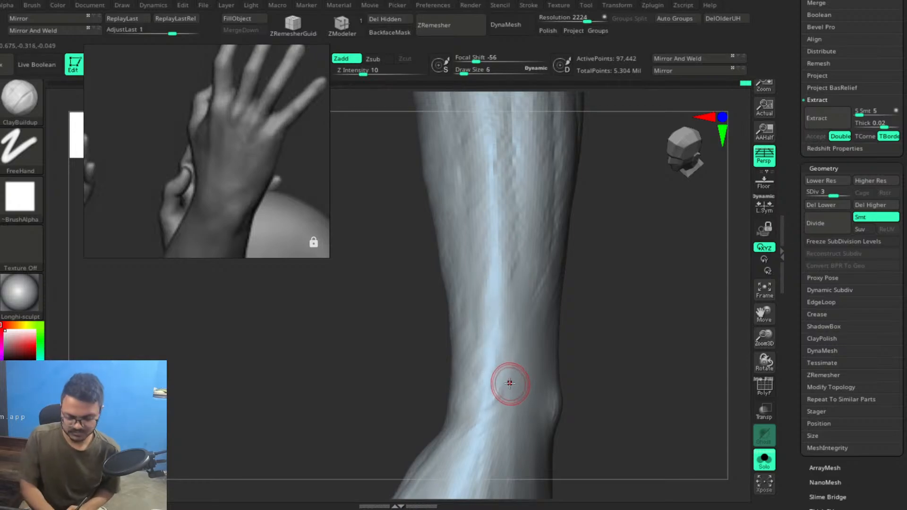
{"action": "key", "text": "shift"}
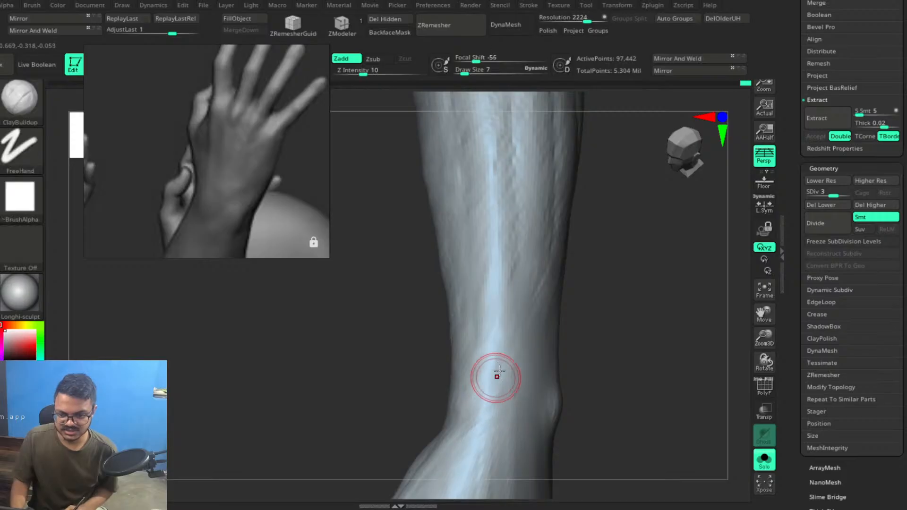
{"action": "left_click", "coordinate": [492, 411]}
{"action": "mouse_move", "coordinate": [662, 328]}
{"action": "left_mouse_down"}
{"action": "mouse_move", "coordinate": [639, 314]}
{"action": "mouse_move", "coordinate": [534, 293]}
{"action": "mouse_move", "coordinate": [517, 320]}
{"action": "left_mouse_up"}
{"action": "key", "text": "shift"}
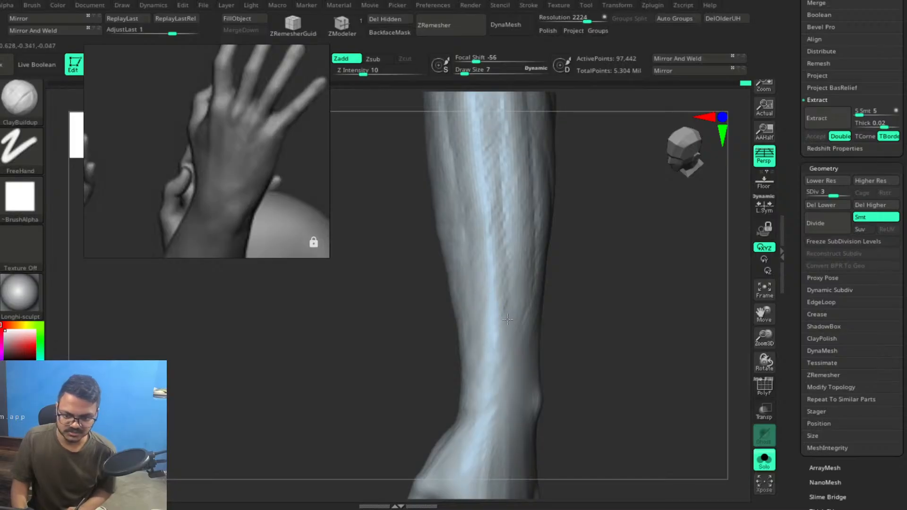
Build up the back of the wrist beside the ulna head and blend it into the lower forearm.
{"action": "mouse_move", "coordinate": [619, 349]}
{"action": "left_mouse_down"}
{"action": "mouse_move", "coordinate": [605, 338]}
{"action": "mouse_move", "coordinate": [617, 318]}
{"action": "mouse_move", "coordinate": [606, 312]}
{"action": "left_mouse_up"}
{"action": "left_click_drag", "start_coordinate": [463, 254], "coordinate": [436, 307]}
{"action": "left_click_drag", "start_coordinate": [548, 306], "coordinate": [553, 319]}
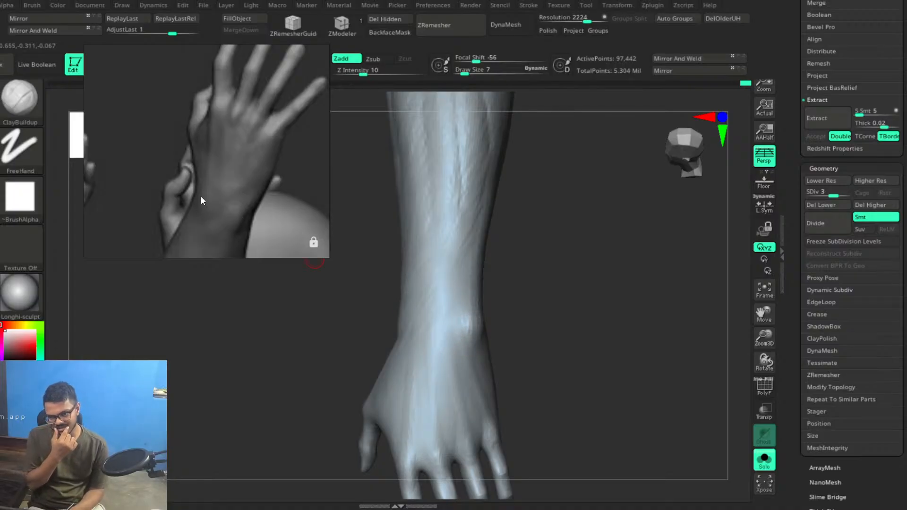
{"action": "left_click_drag", "start_coordinate": [536, 298], "coordinate": [416, 285]}
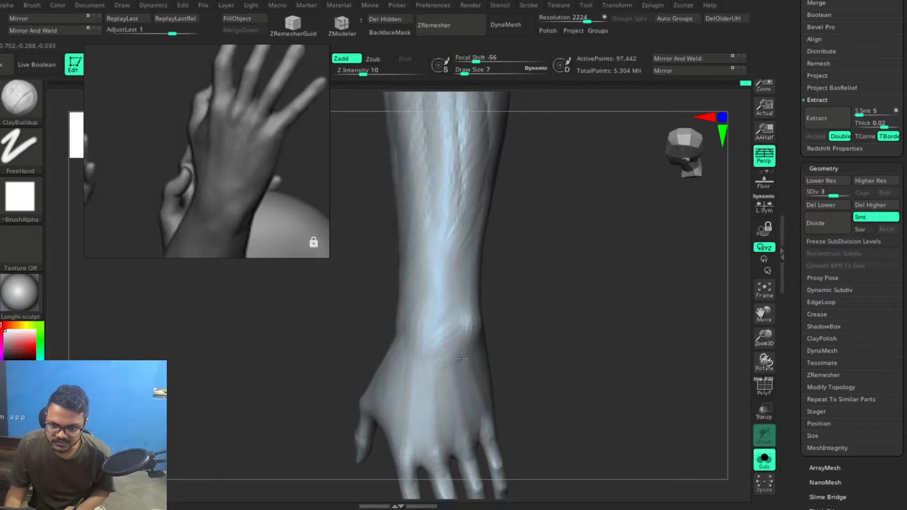
{"action": "mouse_move", "coordinate": [585, 344]}
{"action": "left_mouse_down"}
{"action": "mouse_move", "coordinate": [551, 308]}
{"action": "mouse_move", "coordinate": [561, 355]}
{"action": "mouse_move", "coordinate": [547, 268]}
{"action": "mouse_move", "coordinate": [610, 378]}
{"action": "mouse_move", "coordinate": [529, 366]}
{"action": "left_mouse_up"}
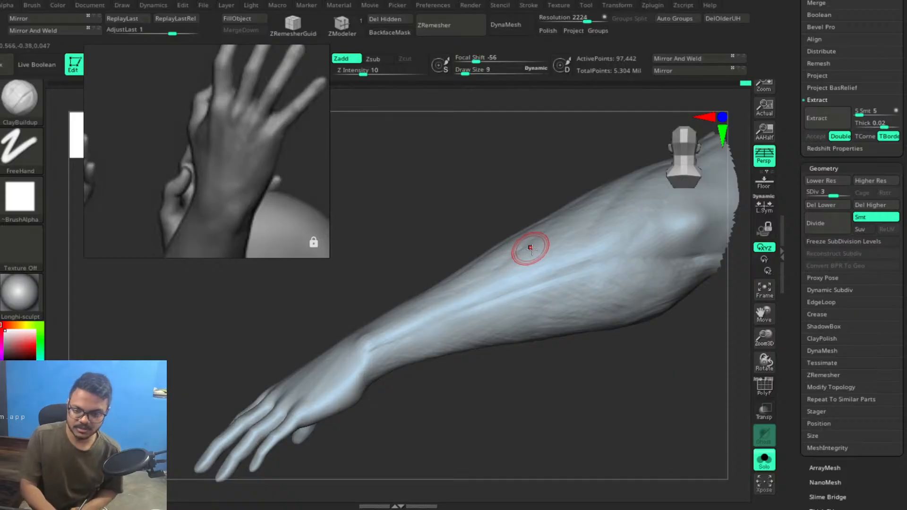
Set the Smooth brush to Z Intensity 15 at draw size 26 and soften the outer forearm muscles.
{"action": "key", "text": "bracketright"}
{"action": "key", "text": "bracketright"}
{"action": "left_click_drag", "start_coordinate": [589, 268], "coordinate": [601, 263], "text": "shift"}
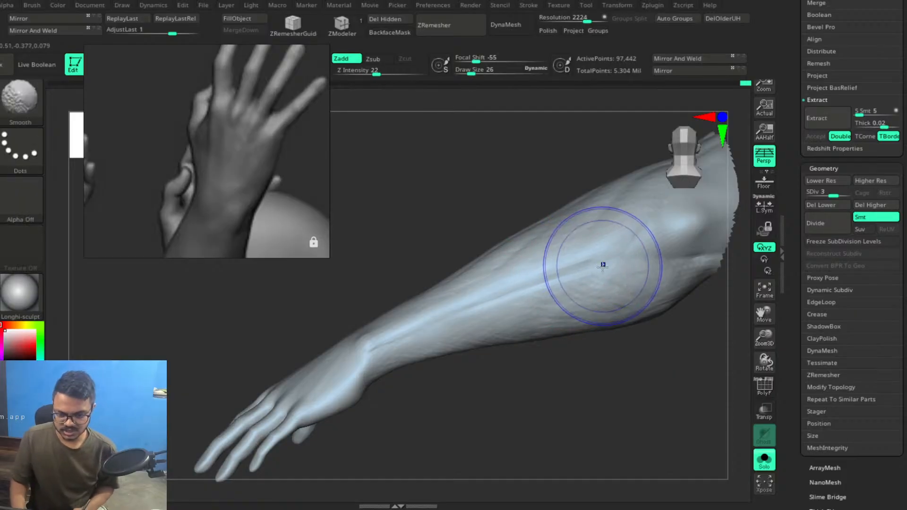
{"action": "key", "text": "shift+space"}
{"action": "left_click_drag", "start_coordinate": [630, 341], "coordinate": [622, 340]}
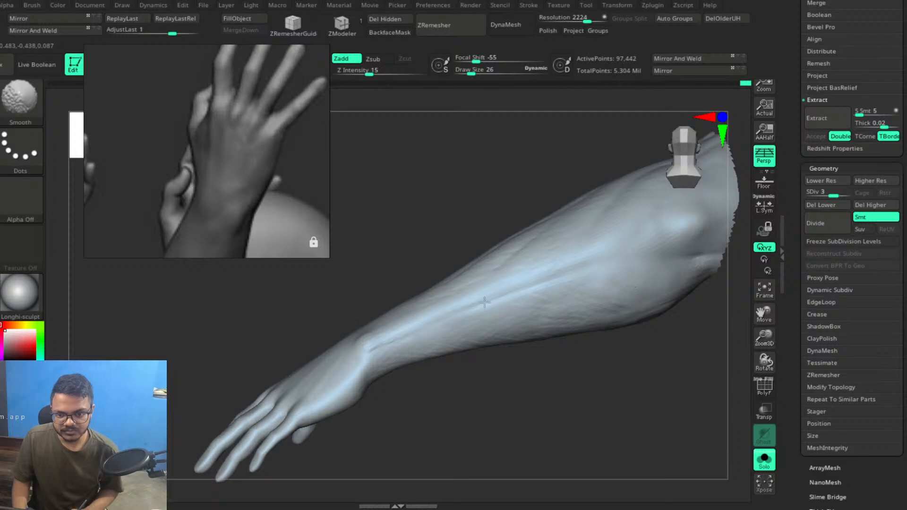
{"action": "mouse_move", "coordinate": [591, 389]}
{"action": "left_mouse_down"}
{"action": "mouse_move", "coordinate": [595, 345]}
{"action": "mouse_move", "coordinate": [613, 316]}
{"action": "mouse_move", "coordinate": [607, 353]}
{"action": "mouse_move", "coordinate": [583, 263]}
{"action": "mouse_move", "coordinate": [536, 285]}
{"action": "mouse_move", "coordinate": [517, 318]}
{"action": "mouse_move", "coordinate": [575, 378]}
{"action": "left_mouse_up"}
{"action": "left_click_drag", "start_coordinate": [559, 251], "coordinate": [536, 303], "text": "shift"}
Smooth the muscle forms on the thumb side and palm side of the forearm.
{"action": "left_click_drag", "start_coordinate": [548, 336], "coordinate": [521, 253]}
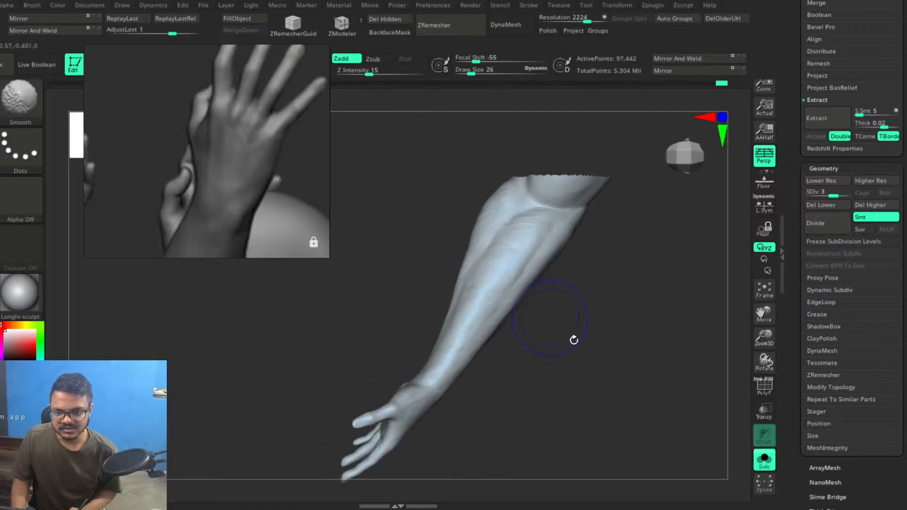
{"action": "left_click_drag", "start_coordinate": [564, 329], "coordinate": [596, 326]}
{"action": "left_click_drag", "start_coordinate": [499, 201], "coordinate": [525, 265], "text": "shift"}
{"action": "mouse_move", "coordinate": [577, 302]}
{"action": "left_mouse_down"}
{"action": "mouse_move", "coordinate": [600, 314]}
{"action": "mouse_move", "coordinate": [583, 303]}
{"action": "left_mouse_up"}
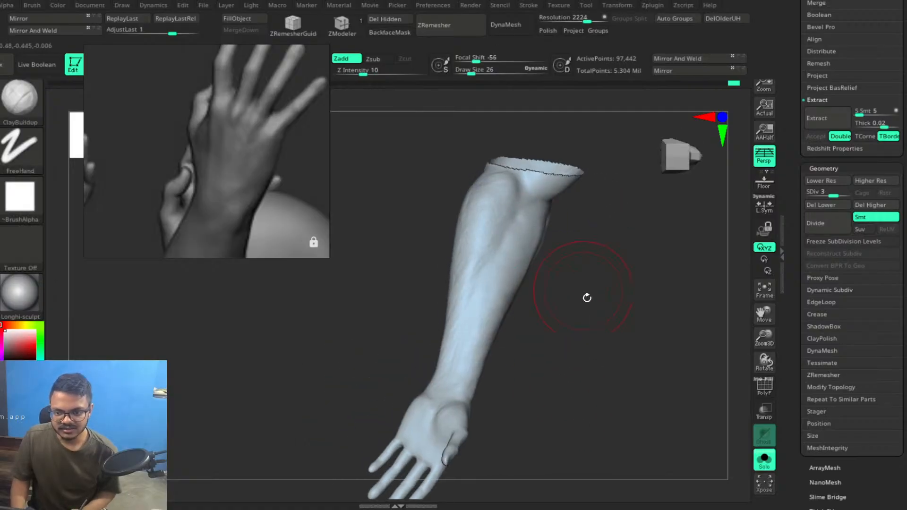
{"action": "left_click_drag", "start_coordinate": [571, 269], "coordinate": [520, 253]}
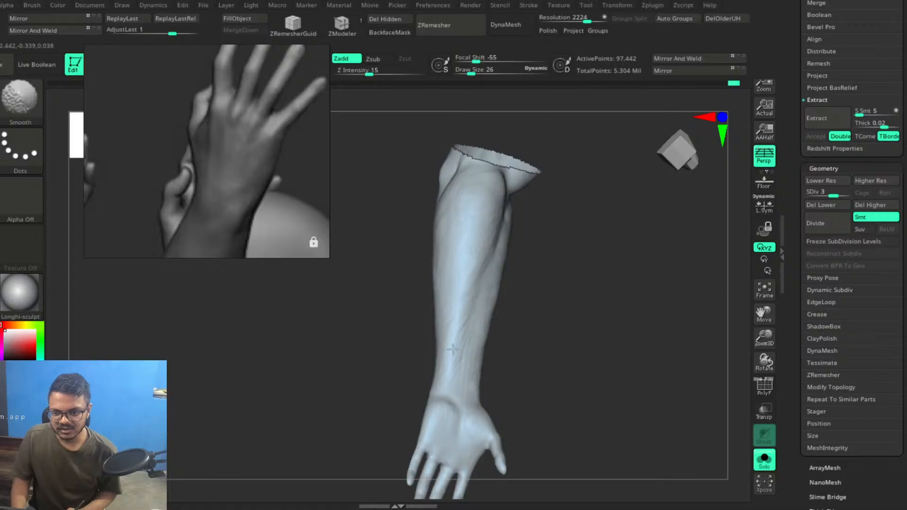
{"action": "left_click_drag", "start_coordinate": [586, 313], "coordinate": [465, 208]}
{"action": "mouse_move", "coordinate": [501, 307]}
{"action": "left_mouse_down"}
{"action": "mouse_move", "coordinate": [530, 269]}
{"action": "mouse_move", "coordinate": [575, 265]}
{"action": "mouse_move", "coordinate": [559, 281]}
{"action": "left_mouse_up"}
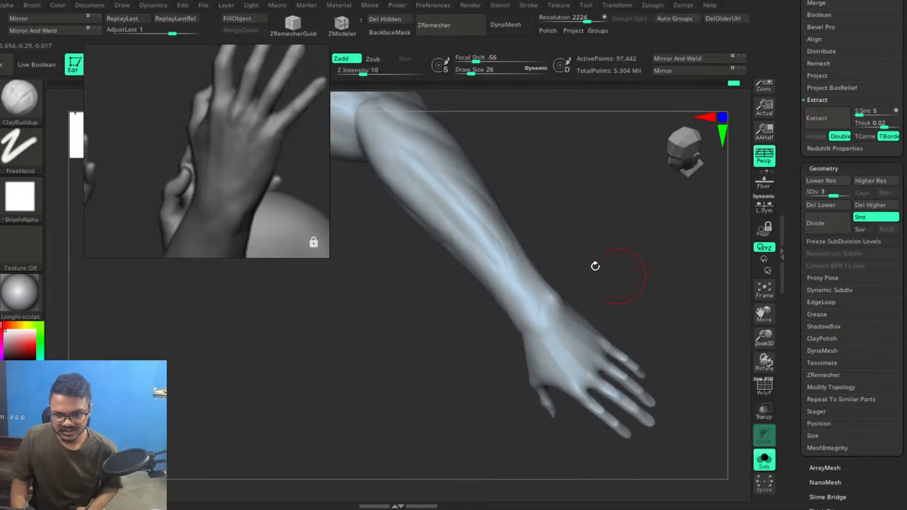
Raise the mesh to subdivision level 4 and smooth the stroke marks along the back of the forearm.
{"action": "left_click_drag", "start_coordinate": [834, 195], "coordinate": [848, 195]}
{"action": "mouse_move", "coordinate": [603, 247]}
{"action": "left_mouse_down"}
{"action": "mouse_move", "coordinate": [594, 223]}
{"action": "mouse_move", "coordinate": [608, 255]}
{"action": "left_mouse_up"}
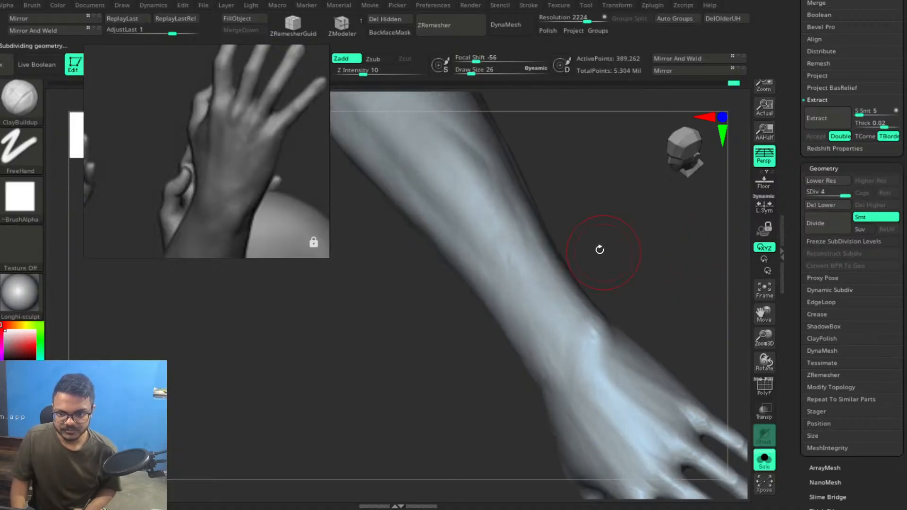
{"action": "left_click_drag", "start_coordinate": [521, 265], "coordinate": [506, 228], "text": "shift"}
{"action": "left_click_drag", "start_coordinate": [420, 128], "coordinate": [510, 262], "text": "shift"}
{"action": "mouse_move", "coordinate": [649, 195]}
{"action": "left_mouse_down"}
{"action": "mouse_move", "coordinate": [664, 206]}
{"action": "mouse_move", "coordinate": [634, 235]}
{"action": "mouse_move", "coordinate": [570, 170]}
{"action": "mouse_move", "coordinate": [604, 211]}
{"action": "left_mouse_up"}
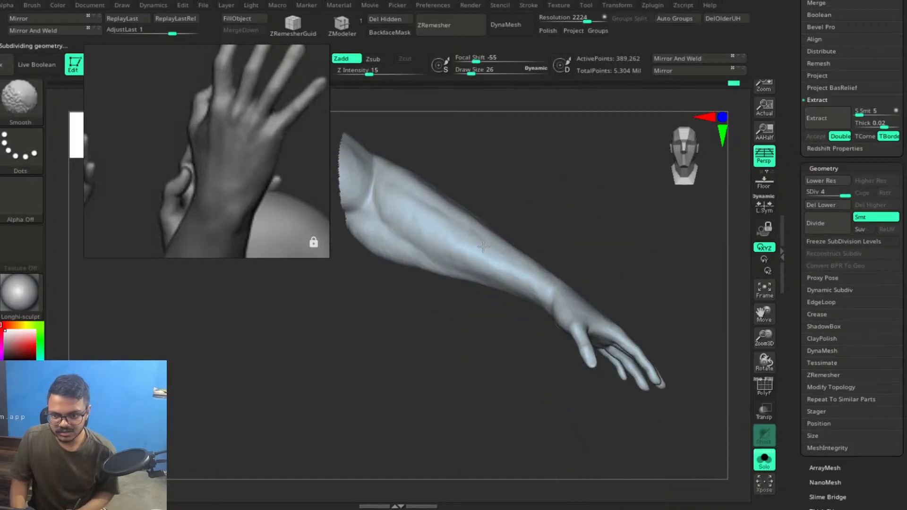
Smooth the inner forearm from the wrist up toward the elbow at subdivision level 4.
{"action": "left_click_drag", "start_coordinate": [607, 223], "coordinate": [427, 278]}
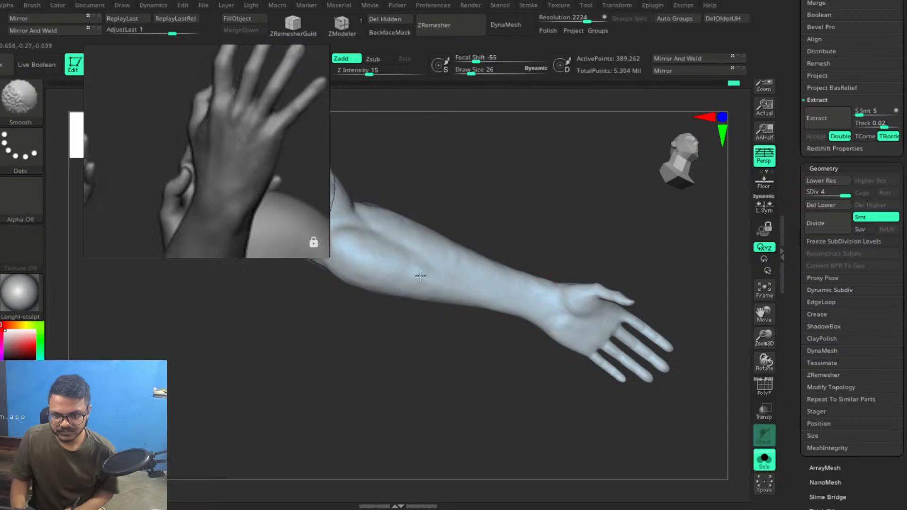
{"action": "mouse_move", "coordinate": [586, 225]}
{"action": "left_mouse_down"}
{"action": "mouse_move", "coordinate": [547, 206]}
{"action": "mouse_move", "coordinate": [571, 208]}
{"action": "mouse_move", "coordinate": [529, 266]}
{"action": "left_mouse_up"}
{"action": "mouse_move", "coordinate": [516, 302]}
{"action": "left_mouse_down"}
{"action": "mouse_move", "coordinate": [539, 246]}
{"action": "mouse_move", "coordinate": [525, 303]}
{"action": "left_mouse_up"}
{"action": "left_click_drag", "start_coordinate": [475, 322], "coordinate": [404, 344], "text": "shift"}
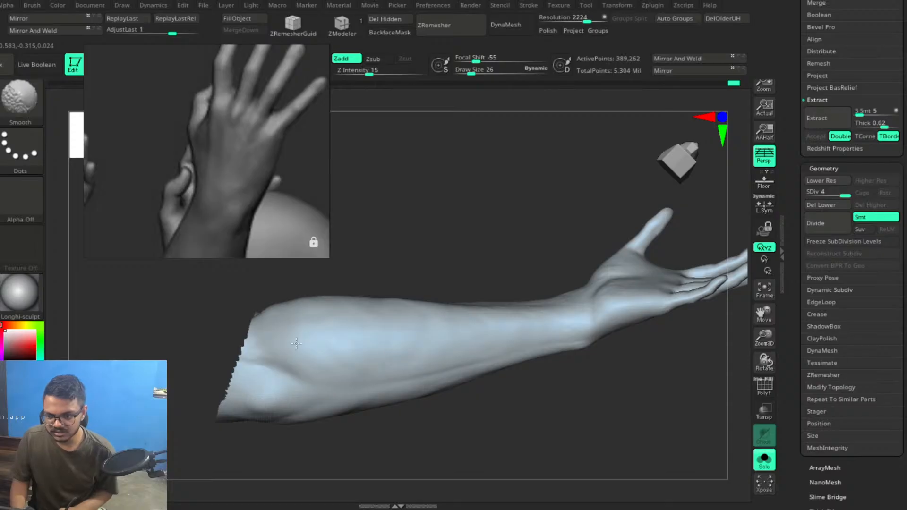
Smooth the ulnar side of the forearm, the wrist and the back of the hand with light strokes.
{"action": "left_click_drag", "start_coordinate": [591, 399], "coordinate": [543, 320]}
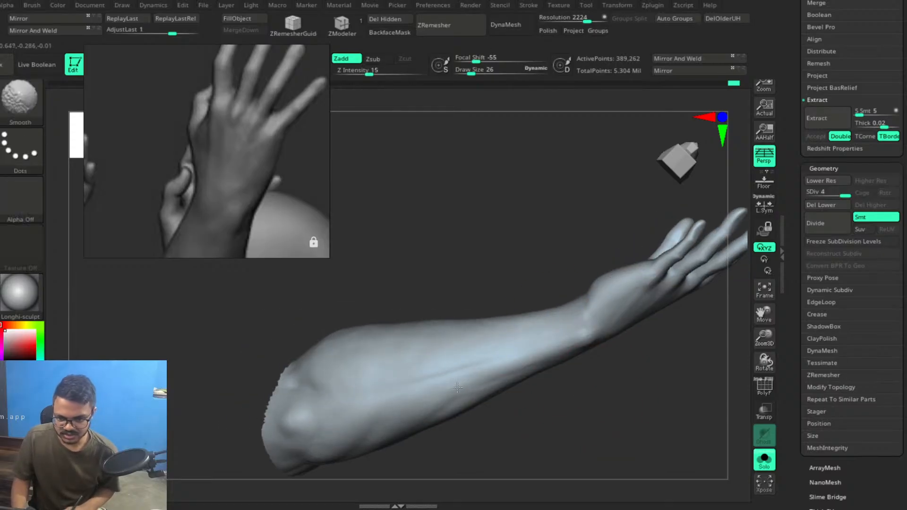
{"action": "left_click_drag", "start_coordinate": [555, 398], "coordinate": [500, 376]}
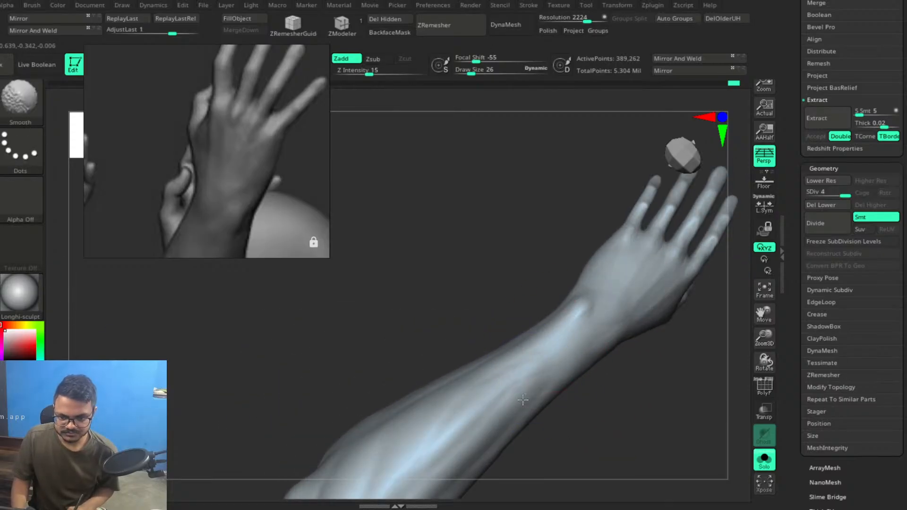
{"action": "mouse_move", "coordinate": [642, 401]}
{"action": "left_mouse_down"}
{"action": "mouse_move", "coordinate": [638, 373]}
{"action": "mouse_move", "coordinate": [586, 308]}
{"action": "left_mouse_up"}
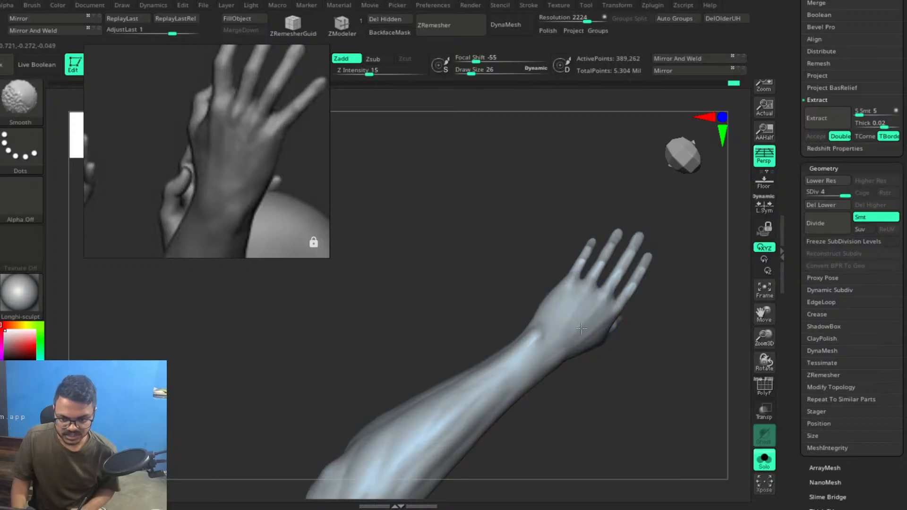
{"action": "left_click_drag", "start_coordinate": [540, 334], "coordinate": [529, 348], "text": "shift"}
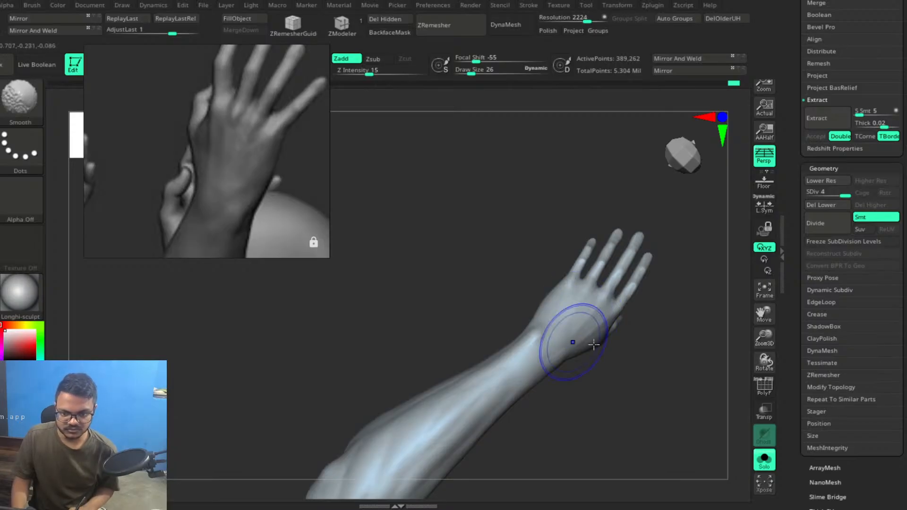
{"action": "left_click_drag", "start_coordinate": [581, 285], "coordinate": [578, 280], "text": "shift"}
{"action": "left_click_drag", "start_coordinate": [645, 421], "coordinate": [569, 379]}
{"action": "left_click_drag", "start_coordinate": [510, 413], "coordinate": [541, 336]}
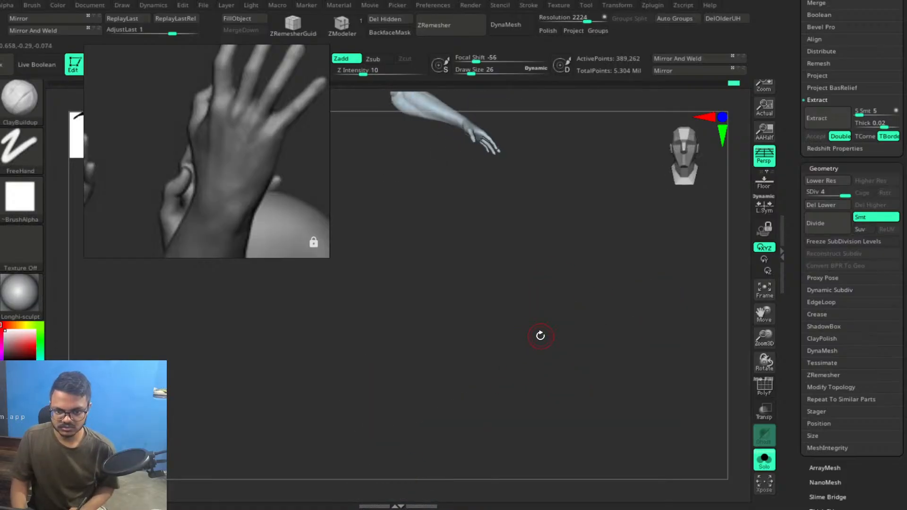
Unhide the rest of the body and frame the full figure.
{"action": "key", "text": "f"}
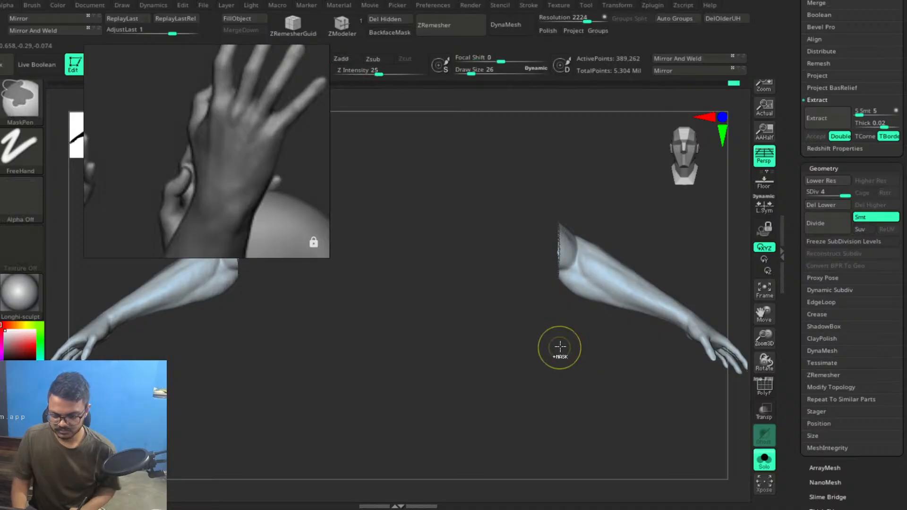
{"action": "left_click", "coordinate": [591, 371], "text": "ctrl+shift"}
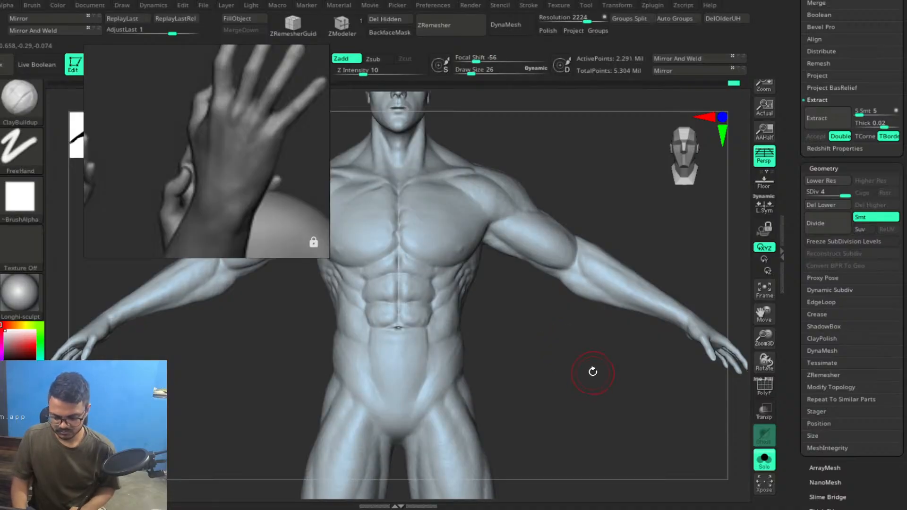
{"action": "key", "text": "f"}
{"action": "left_click_drag", "start_coordinate": [585, 350], "coordinate": [631, 362]}
Reduce the ClayBuildup brush to size 18 and check the outer elbow and its transition into the upper arm.
{"action": "left_click_drag", "start_coordinate": [675, 278], "coordinate": [579, 306], "text": "alt"}
{"action": "left_click_drag", "start_coordinate": [630, 287], "coordinate": [654, 331], "text": "alt"}
{"action": "left_click_drag", "start_coordinate": [678, 245], "coordinate": [602, 273], "text": "alt"}
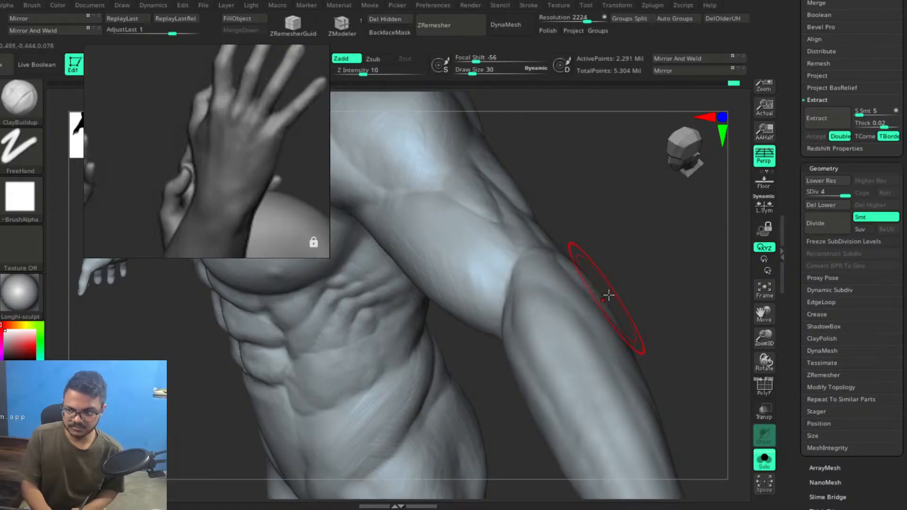
{"action": "key", "text": "bracketleft"}
{"action": "key", "text": "bracketleft"}
{"action": "key", "text": "bracketleft"}
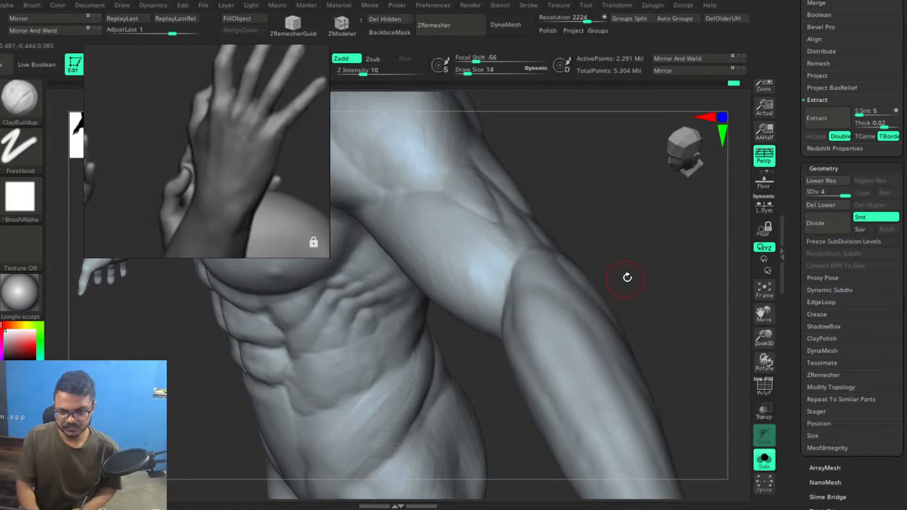
{"action": "left_click_drag", "start_coordinate": [628, 274], "coordinate": [613, 293]}
{"action": "key", "text": "bracketright"}
{"action": "mouse_move", "coordinate": [541, 370]}
{"action": "left_mouse_down"}
{"action": "mouse_move", "coordinate": [651, 284]}
{"action": "mouse_move", "coordinate": [579, 299]}
{"action": "mouse_move", "coordinate": [589, 292]}
{"action": "left_mouse_up"}
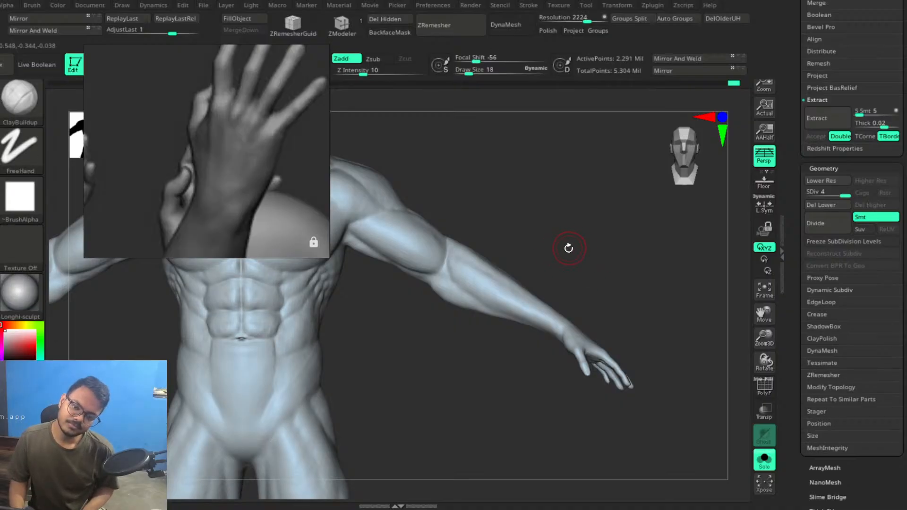
Refine the inner elbow and upper forearm with ClayBuildup strokes and smooth the flexor mass on the underside.
{"action": "left_click_drag", "start_coordinate": [520, 307], "coordinate": [564, 358]}
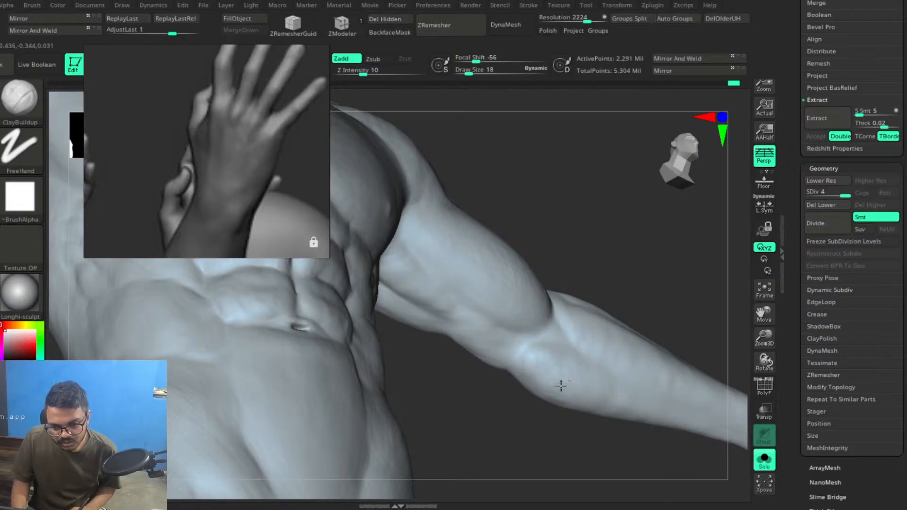
{"action": "left_click_drag", "start_coordinate": [583, 442], "coordinate": [551, 405]}
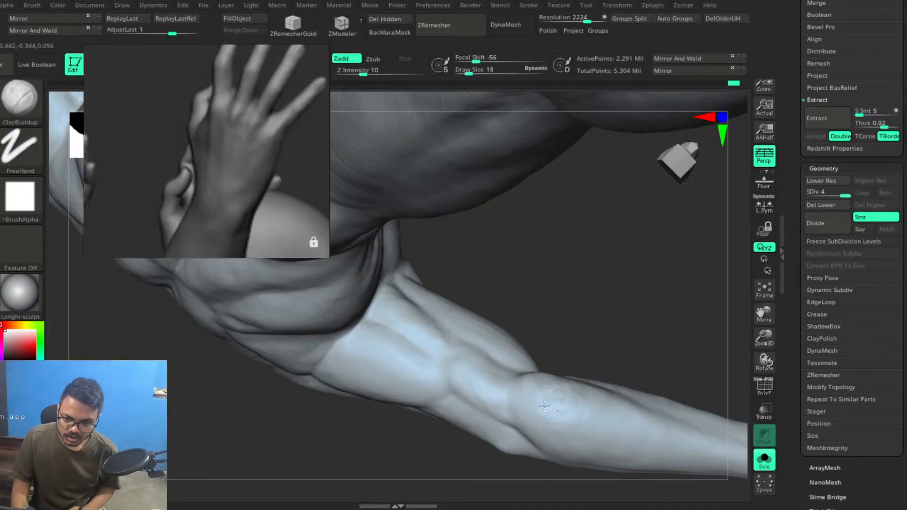
{"action": "key", "text": "shift"}
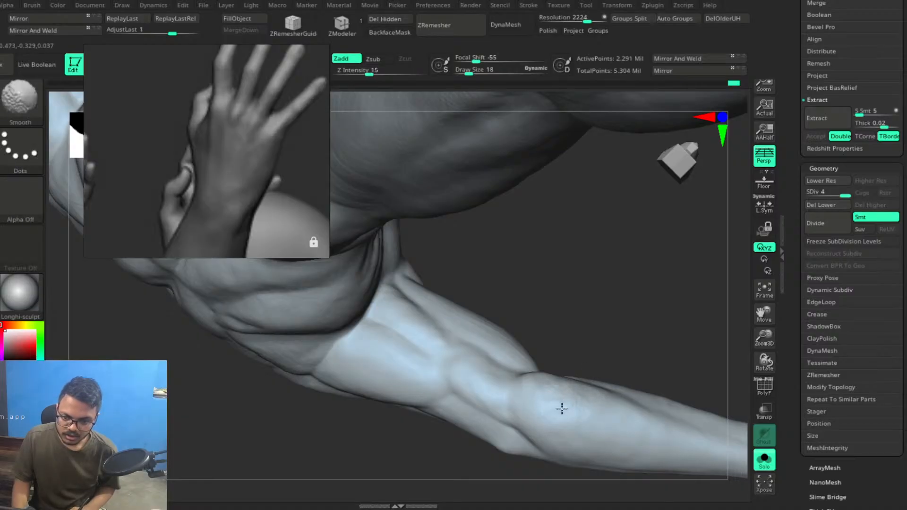
{"action": "left_click_drag", "start_coordinate": [547, 390], "coordinate": [564, 387], "text": "shift"}
{"action": "left_click_drag", "start_coordinate": [604, 411], "coordinate": [569, 410], "text": "shift"}
{"action": "mouse_move", "coordinate": [637, 314]}
{"action": "left_mouse_down"}
{"action": "mouse_move", "coordinate": [624, 344]}
{"action": "mouse_move", "coordinate": [627, 384]}
{"action": "mouse_move", "coordinate": [658, 345]}
{"action": "left_mouse_up"}
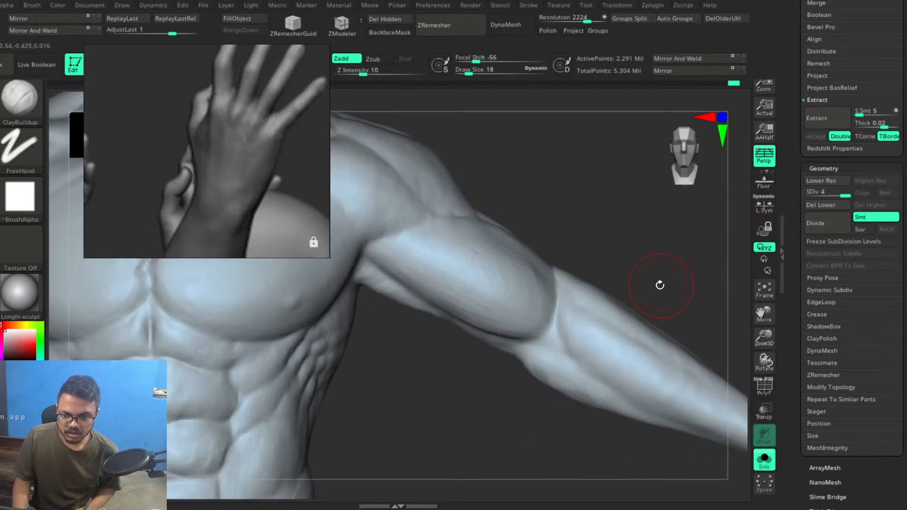
{"action": "left_click_drag", "start_coordinate": [660, 284], "coordinate": [642, 295]}
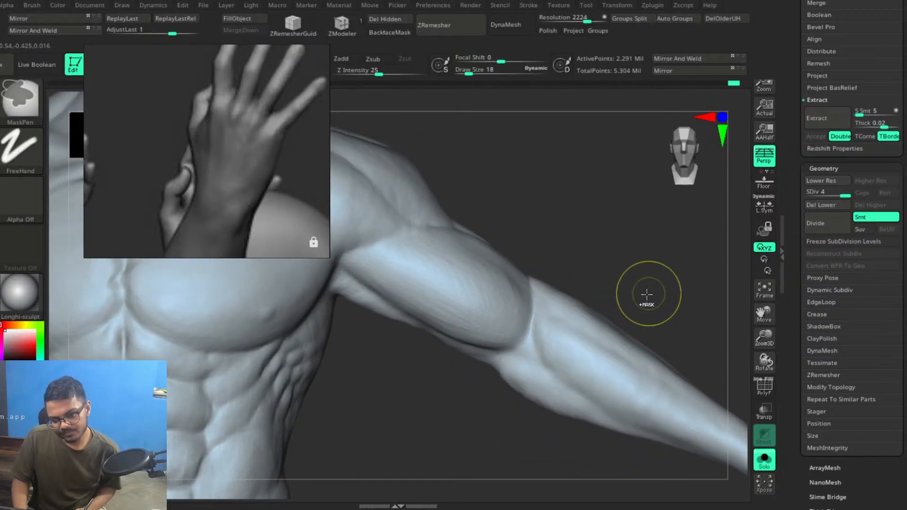
{"action": "left_click", "coordinate": [645, 296], "text": "ctrl+shift"}
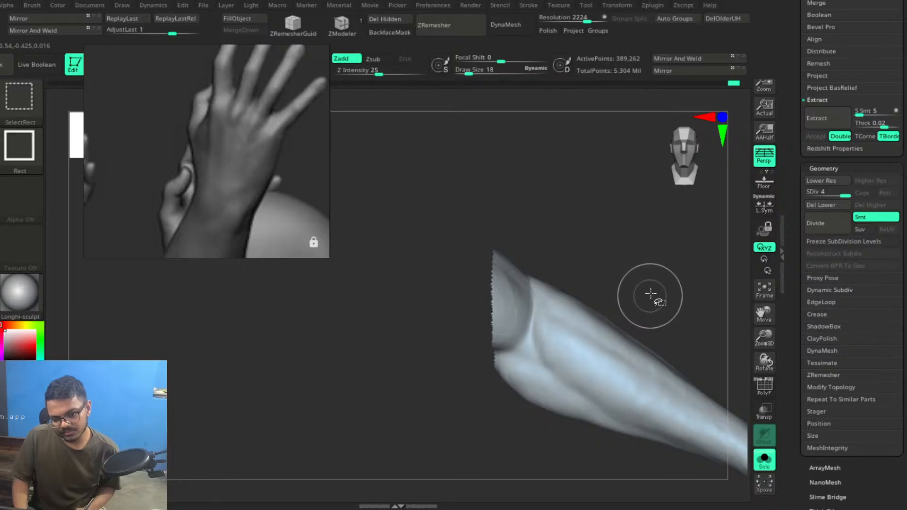
{"action": "left_click", "coordinate": [651, 294], "text": "ctrl+shift"}
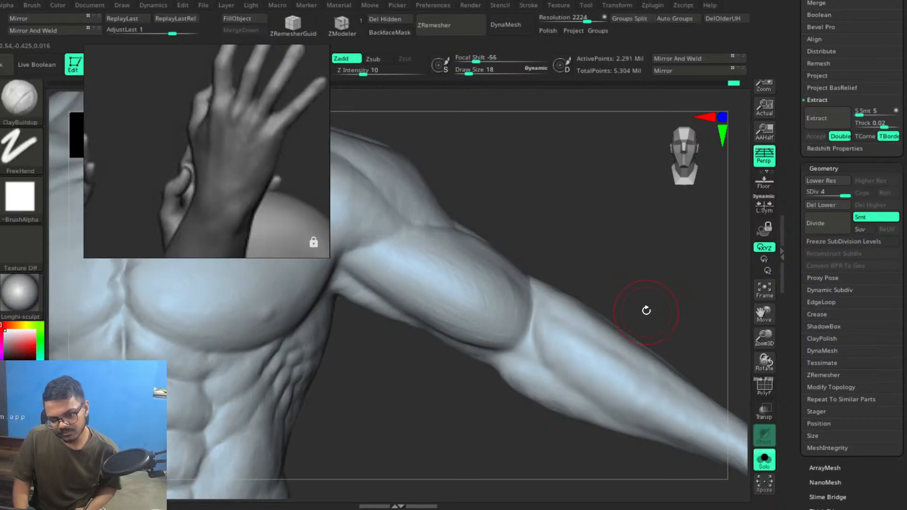
Build up the inner forearm flexors below the elbow crease and the top of the outer forearm muscle.
{"action": "left_click_drag", "start_coordinate": [647, 296], "coordinate": [588, 307]}
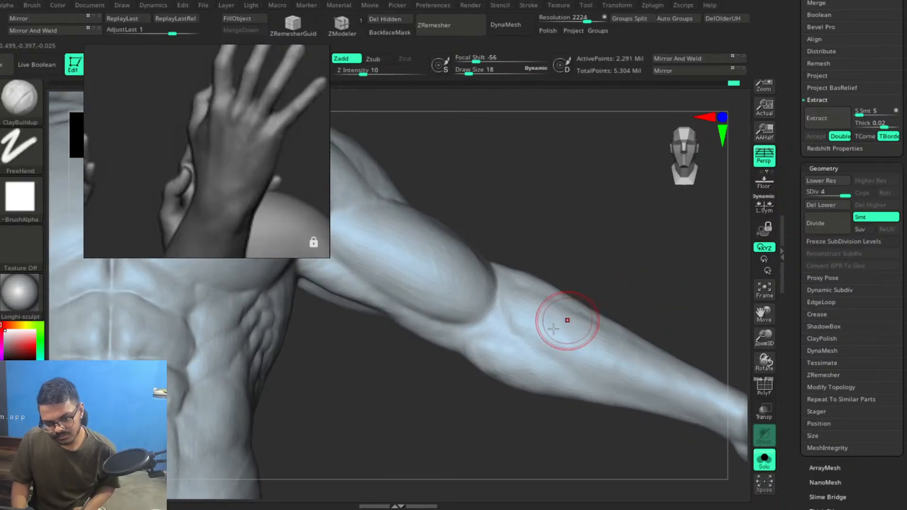
{"action": "left_click_drag", "start_coordinate": [552, 390], "coordinate": [562, 384]}
{"action": "left_click_drag", "start_coordinate": [527, 360], "coordinate": [547, 393]}
{"action": "mouse_move", "coordinate": [638, 301]}
{"action": "left_mouse_down"}
{"action": "mouse_move", "coordinate": [632, 265]}
{"action": "mouse_move", "coordinate": [599, 292]}
{"action": "left_mouse_up"}
{"action": "left_click_drag", "start_coordinate": [616, 252], "coordinate": [579, 317]}
{"action": "left_click_drag", "start_coordinate": [515, 276], "coordinate": [497, 280]}
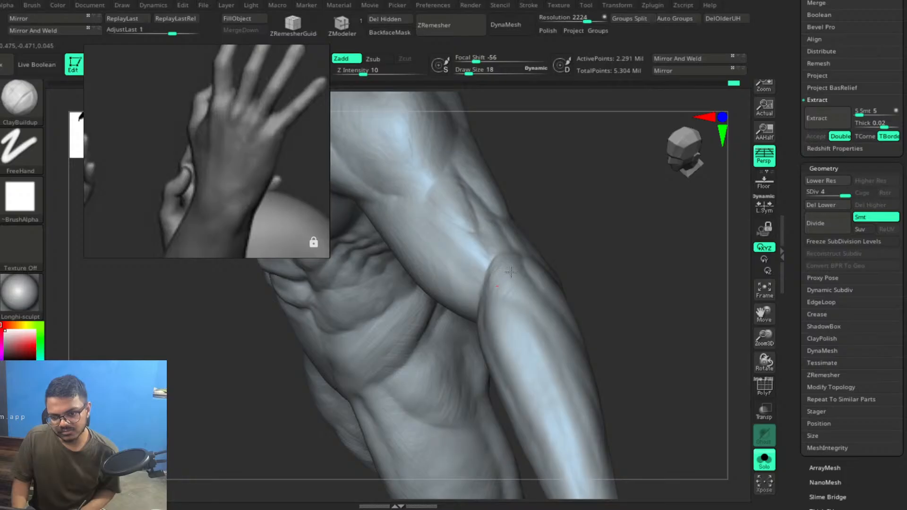
Sculpt clay strokes along the outer forearm muscles from the elbow down to define their separation.
{"action": "left_click_drag", "start_coordinate": [617, 275], "coordinate": [496, 314]}
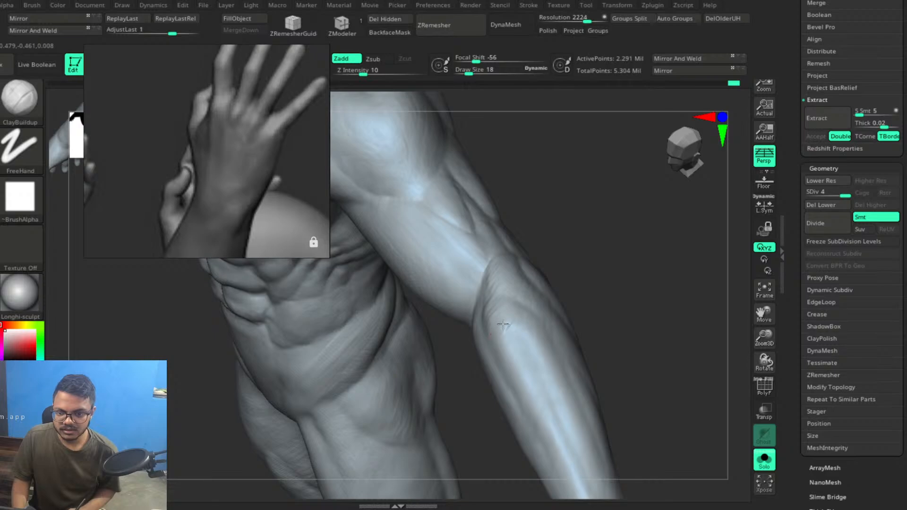
{"action": "left_click_drag", "start_coordinate": [506, 352], "coordinate": [515, 361]}
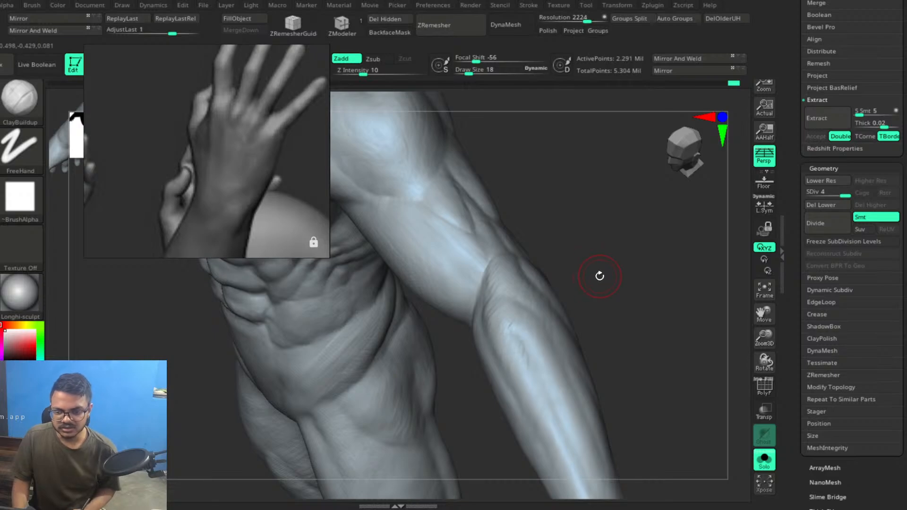
{"action": "left_click_drag", "start_coordinate": [619, 282], "coordinate": [527, 324]}
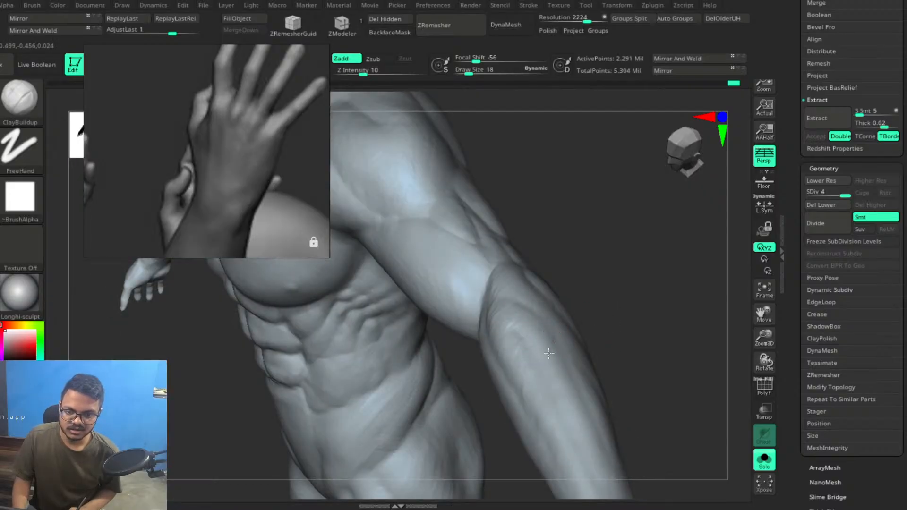
{"action": "left_click_drag", "start_coordinate": [561, 385], "coordinate": [506, 324]}
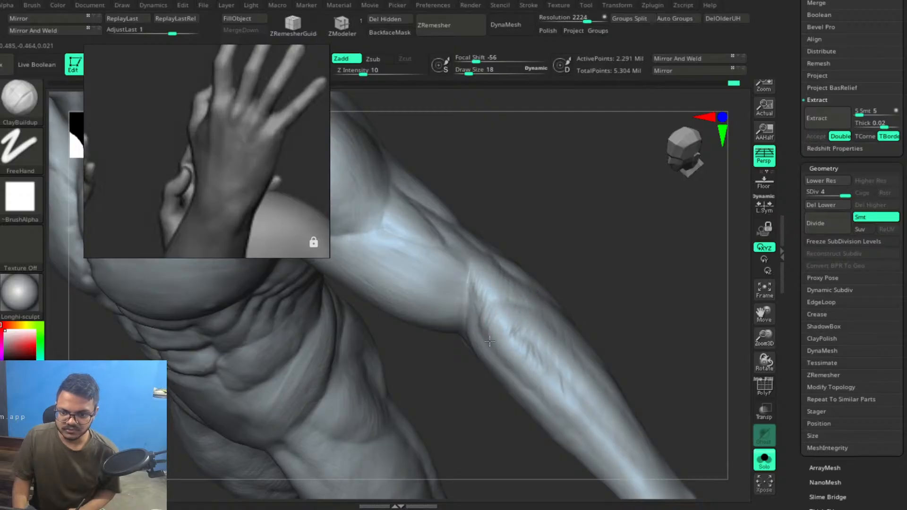
Refine and soften the outer forearm muscle where it meets the upper arm, and frame the full figure.
{"action": "mouse_move", "coordinate": [522, 305]}
{"action": "left_mouse_down"}
{"action": "mouse_move", "coordinate": [512, 325]}
{"action": "mouse_move", "coordinate": [516, 302]}
{"action": "left_mouse_up"}
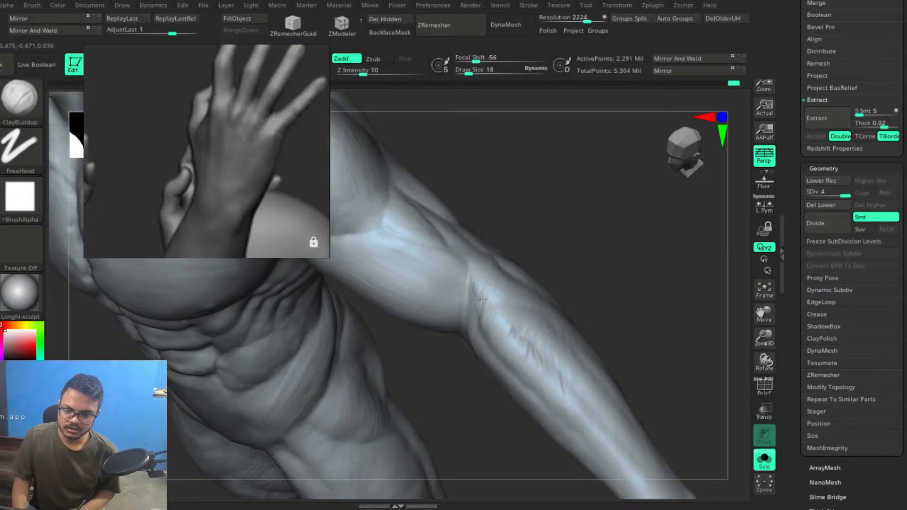
{"action": "mouse_move", "coordinate": [591, 263]}
{"action": "left_mouse_down"}
{"action": "mouse_move", "coordinate": [616, 235]}
{"action": "mouse_move", "coordinate": [635, 259]}
{"action": "left_mouse_up"}
{"action": "left_click_drag", "start_coordinate": [495, 303], "coordinate": [489, 317]}
{"action": "left_click_drag", "start_coordinate": [633, 307], "coordinate": [624, 282]}
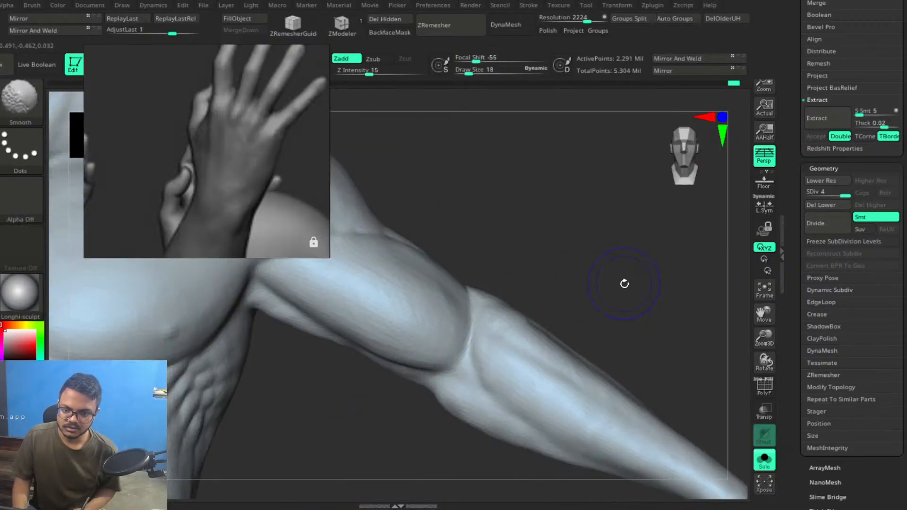
{"action": "key", "text": "f"}
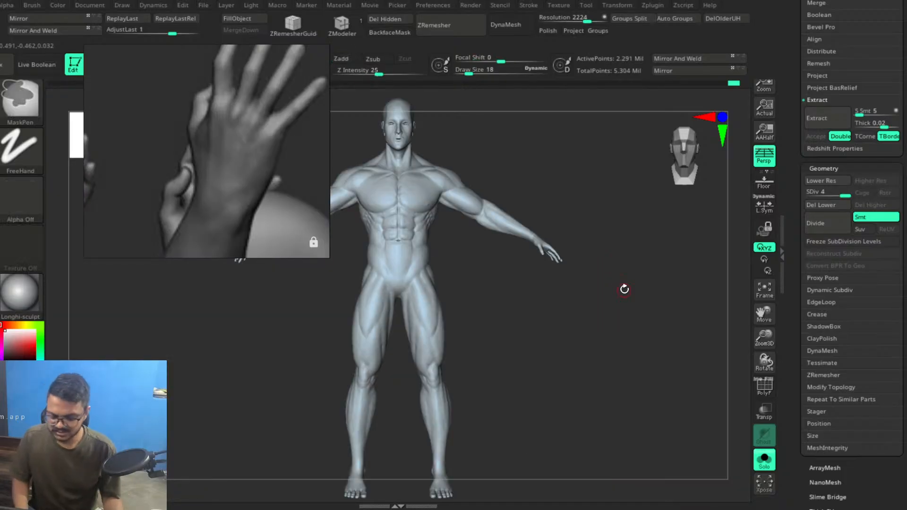
{"action": "key", "text": "super"}
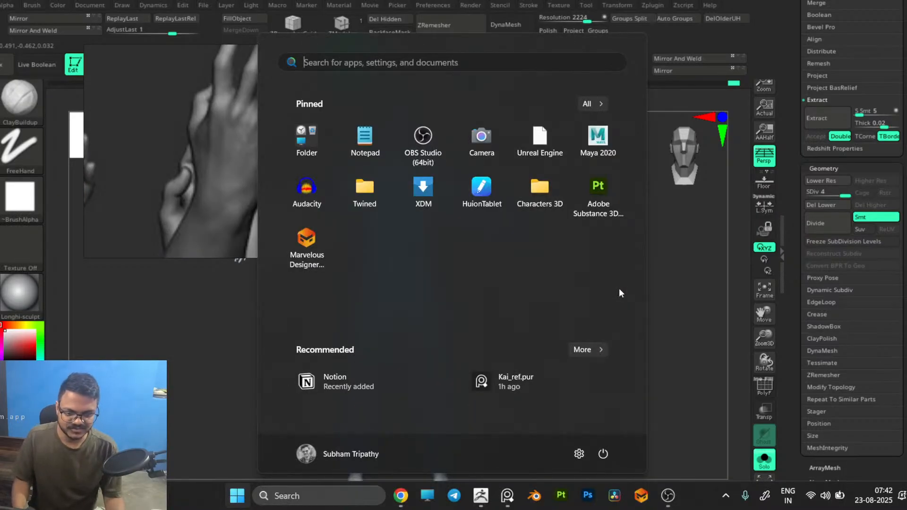
{"action": "left_click", "coordinate": [620, 293]}
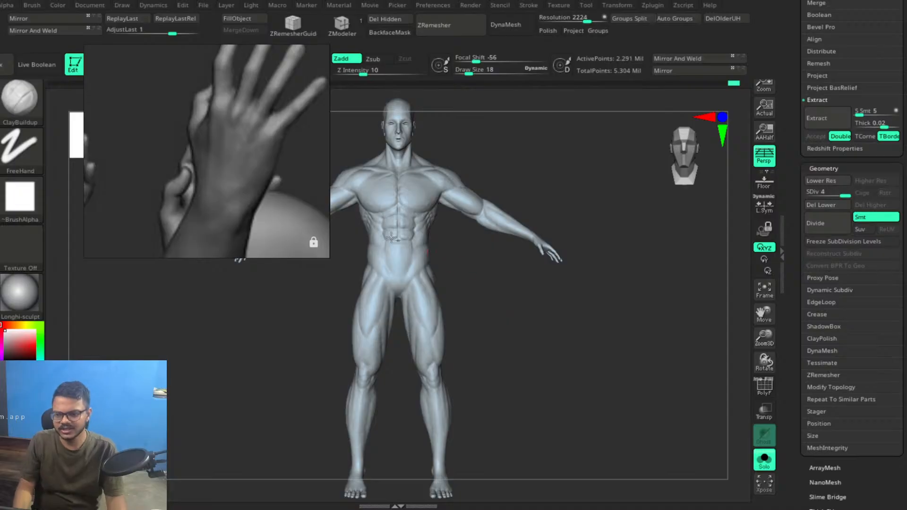
Browse the reference board's physique photos and muscle anatomy charts for the full male figure.
{"action": "scroll", "coordinate": [227, 161], "scroll_direction": "down", "scroll_amount": 8}
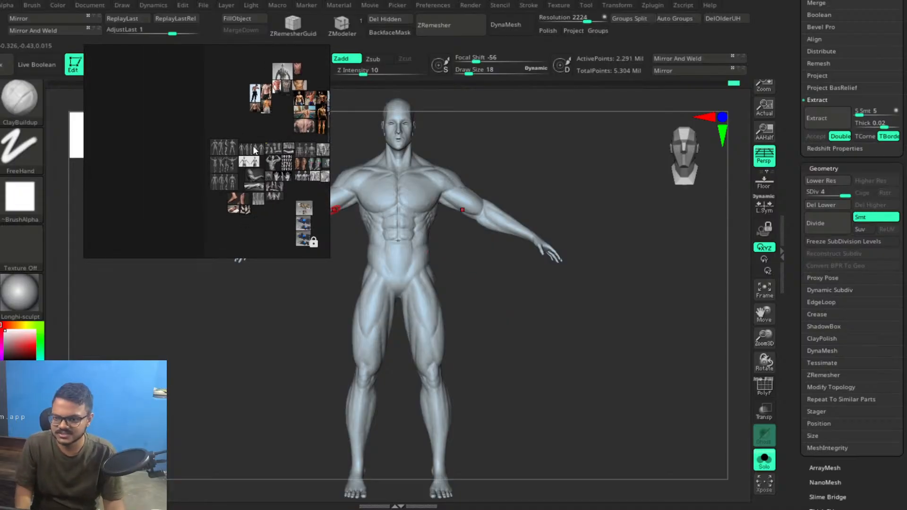
{"action": "middle_click_drag", "start_coordinate": [306, 137], "coordinate": [234, 143]}
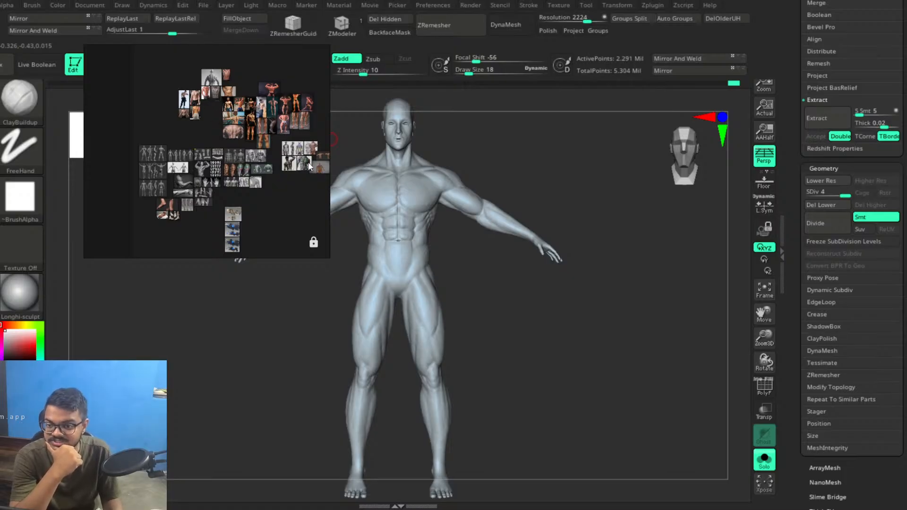
{"action": "middle_click_drag", "start_coordinate": [293, 189], "coordinate": [267, 205]}
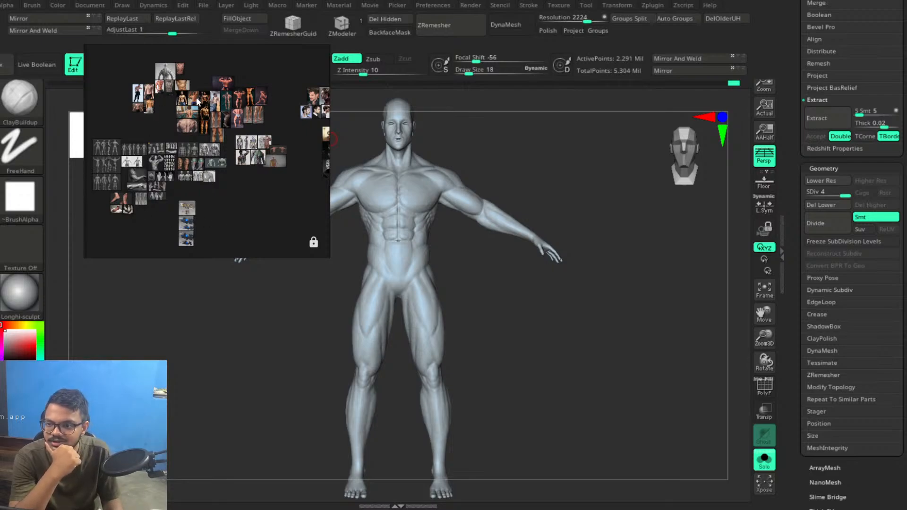
{"action": "scroll", "coordinate": [268, 175], "scroll_direction": "up", "scroll_amount": 1}
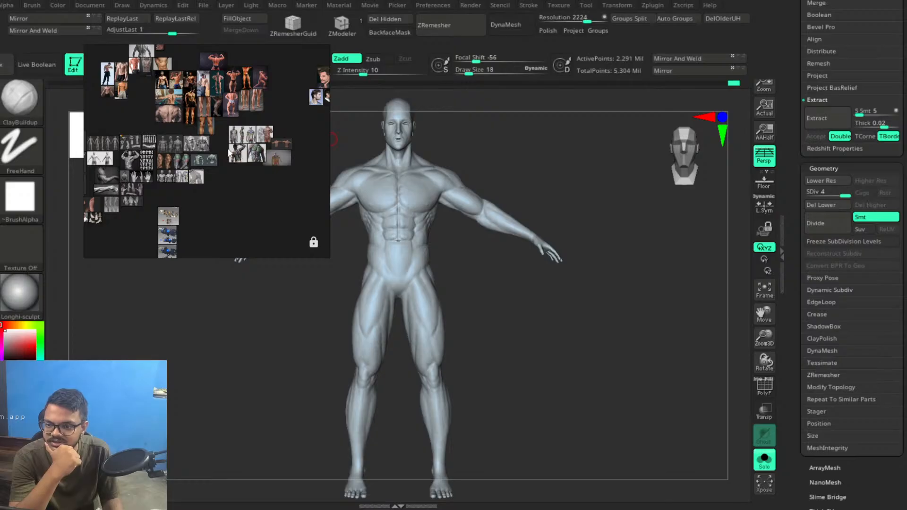
{"action": "scroll", "coordinate": [229, 160], "scroll_direction": "up", "scroll_amount": 4}
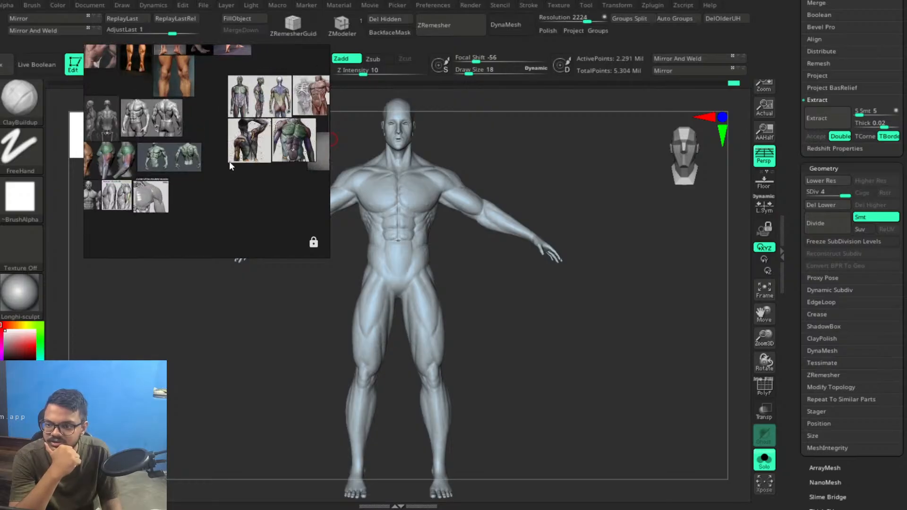
{"action": "middle_click_drag", "start_coordinate": [134, 174], "coordinate": [411, 114]}
{"action": "scroll", "coordinate": [282, 178], "scroll_direction": "down", "scroll_amount": 1}
{"action": "scroll", "coordinate": [283, 179], "scroll_direction": "down", "scroll_amount": 6}
{"action": "middle_click_drag", "start_coordinate": [286, 179], "coordinate": [215, 160]}
{"action": "scroll", "coordinate": [242, 188], "scroll_direction": "up", "scroll_amount": 2}
{"action": "scroll", "coordinate": [244, 182], "scroll_direction": "down", "scroll_amount": 5}
{"action": "middle_click_drag", "start_coordinate": [265, 130], "coordinate": [216, 165]}
{"action": "scroll", "coordinate": [316, 147], "scroll_direction": "up", "scroll_amount": 2}
{"action": "middle_click_drag", "start_coordinate": [280, 160], "coordinate": [236, 194]}
{"action": "middle_click_drag", "start_coordinate": [187, 176], "coordinate": [272, 181]}
{"action": "scroll", "coordinate": [217, 140], "scroll_direction": "up", "scroll_amount": 4}
{"action": "middle_click_drag", "start_coordinate": [90, 178], "coordinate": [152, 181]}
{"action": "middle_click_drag", "start_coordinate": [238, 204], "coordinate": [133, 170]}
{"action": "scroll", "coordinate": [166, 190], "scroll_direction": "down", "scroll_amount": 4}
{"action": "middle_click_drag", "start_coordinate": [271, 216], "coordinate": [190, 192]}
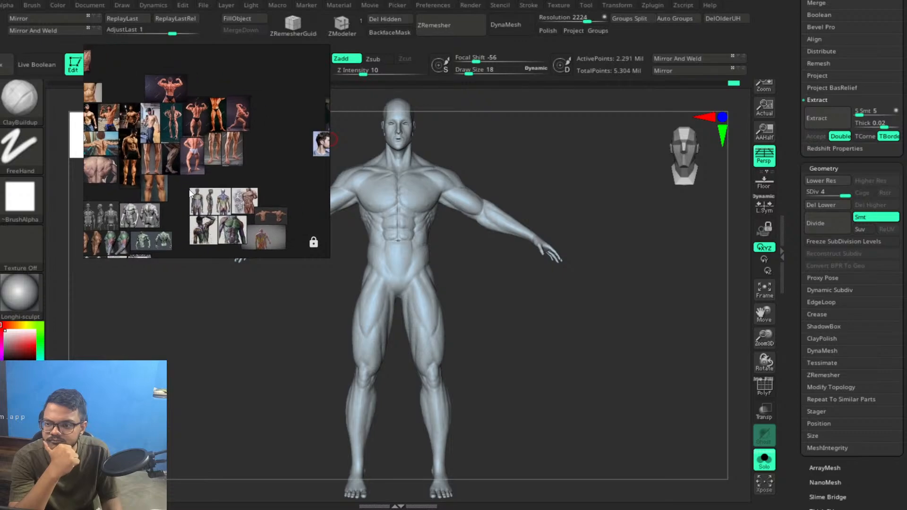
{"action": "middle_click_drag", "start_coordinate": [282, 185], "coordinate": [291, 159]}
{"action": "scroll", "coordinate": [153, 193], "scroll_direction": "down", "scroll_amount": 3}
{"action": "scroll", "coordinate": [225, 160], "scroll_direction": "up", "scroll_amount": 6}
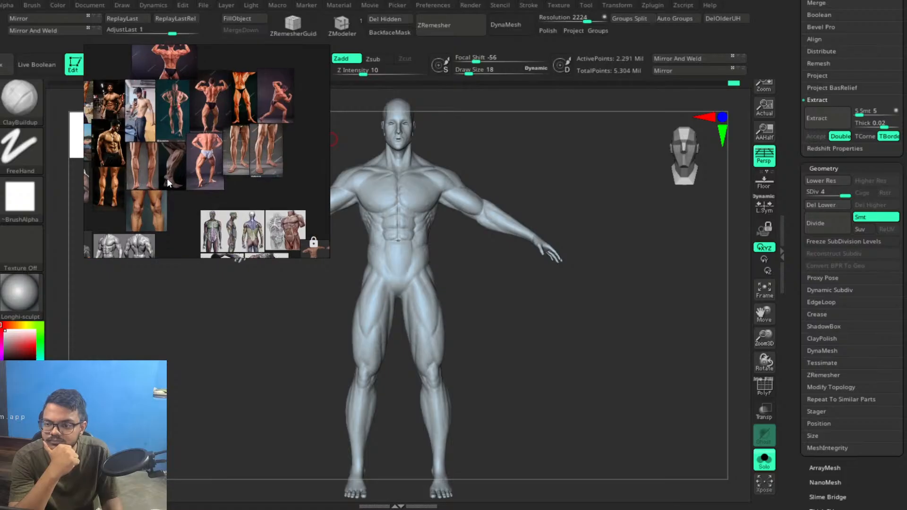
{"action": "middle_click_drag", "start_coordinate": [135, 189], "coordinate": [224, 185]}
{"action": "scroll", "coordinate": [231, 185], "scroll_direction": "down", "scroll_amount": 3}
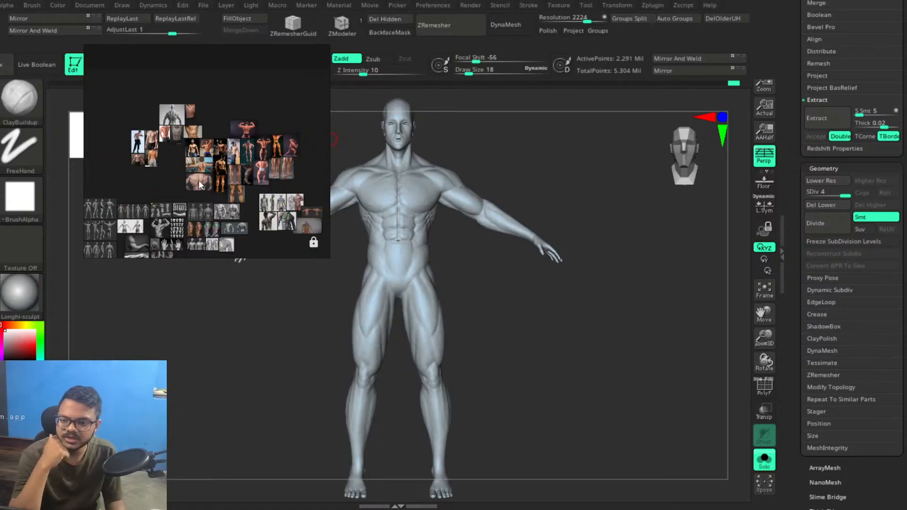
Examine the sculpted torso reference with front and back views alongside the neighbouring shoulder muscle diagrams.
{"action": "middle_click_drag", "start_coordinate": [233, 226], "coordinate": [223, 194]}
{"action": "scroll", "coordinate": [223, 196], "scroll_direction": "up", "scroll_amount": 15}
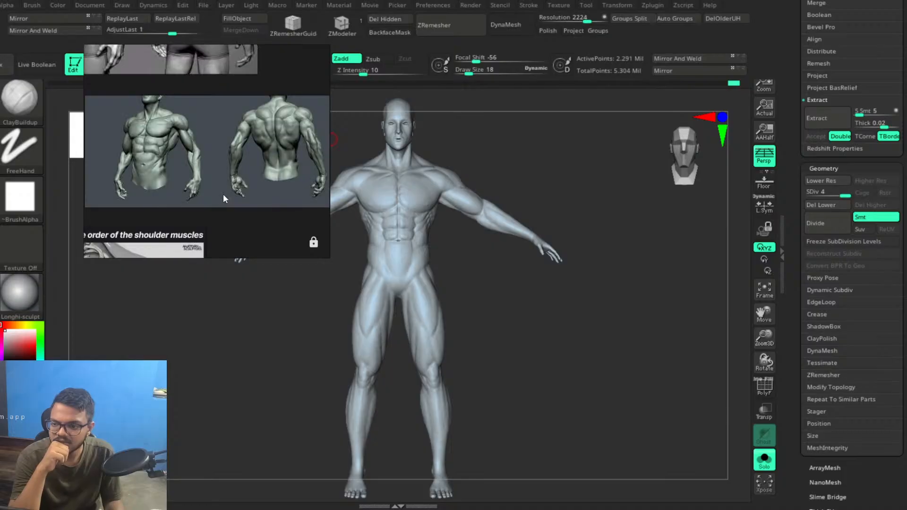
{"action": "scroll", "coordinate": [222, 194], "scroll_direction": "down", "scroll_amount": 8}
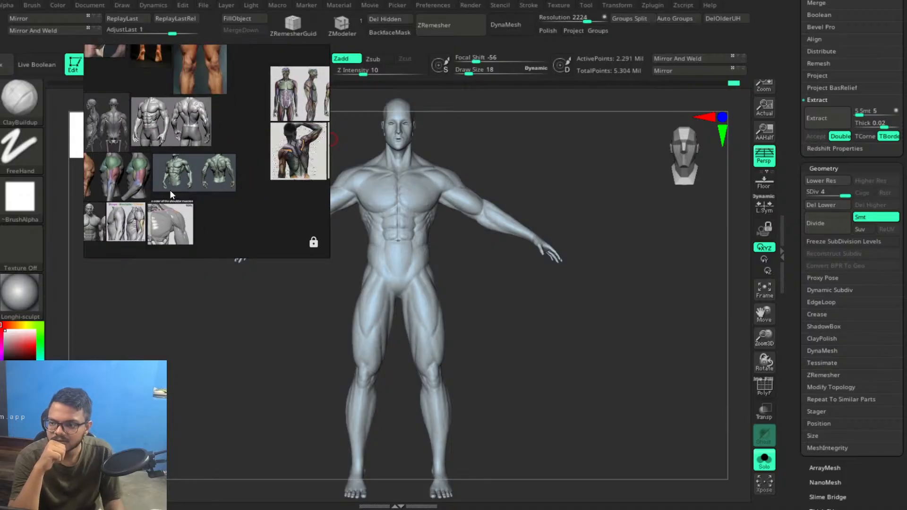
{"action": "middle_click_drag", "start_coordinate": [216, 194], "coordinate": [125, 225]}
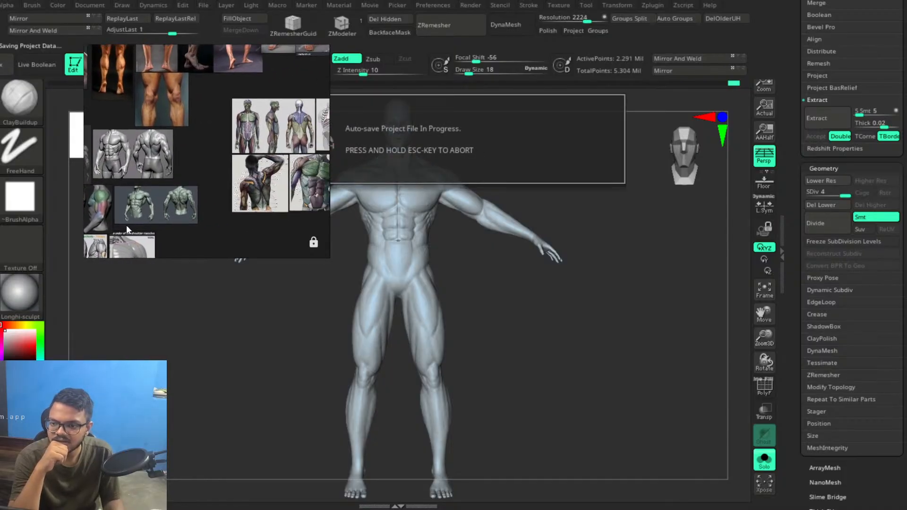
{"action": "scroll", "coordinate": [184, 184], "scroll_direction": "down", "scroll_amount": 5}
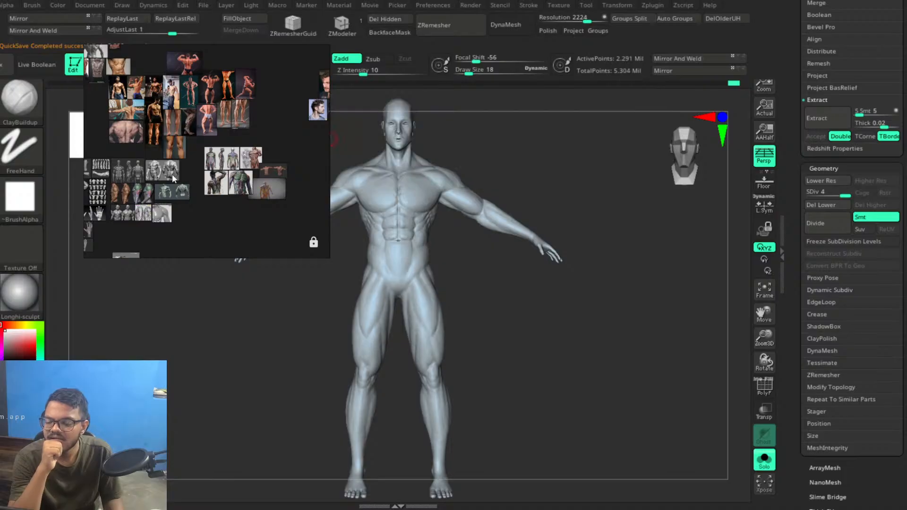
Look across the reference board from the anatomy charts to the grey sculpted body, arm, hand and foot references.
{"action": "middle_click_drag", "start_coordinate": [152, 156], "coordinate": [266, 199]}
{"action": "scroll", "coordinate": [198, 143], "scroll_direction": "down", "scroll_amount": 3}
{"action": "mouse_move", "coordinate": [266, 152]}
{"action": "middle_mouse_down"}
{"action": "mouse_move", "coordinate": [241, 150]}
{"action": "mouse_move", "coordinate": [285, 156]}
{"action": "mouse_move", "coordinate": [241, 128]}
{"action": "middle_mouse_up"}
{"action": "scroll", "coordinate": [273, 134], "scroll_direction": "up", "scroll_amount": 6}
{"action": "middle_click_drag", "start_coordinate": [130, 203], "coordinate": [263, 190]}
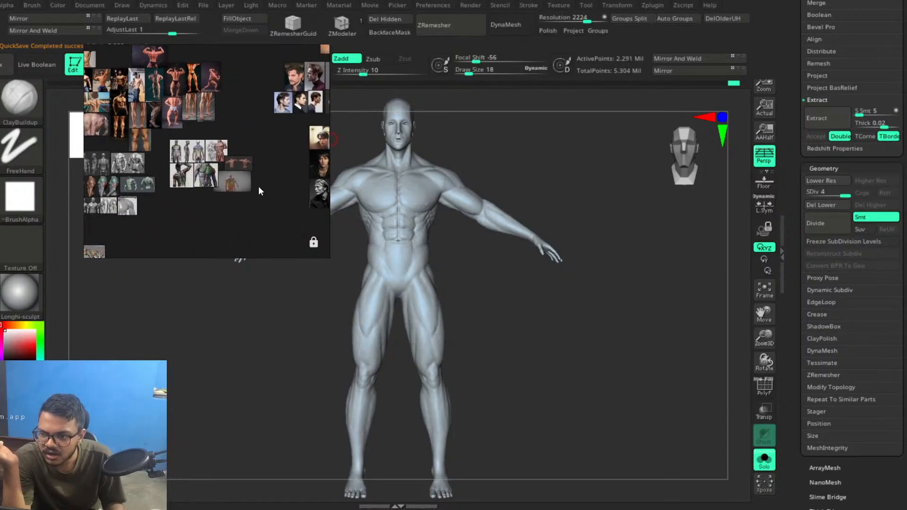
{"action": "middle_click_drag", "start_coordinate": [206, 188], "coordinate": [287, 172]}
{"action": "mouse_move", "coordinate": [167, 206]}
{"action": "middle_mouse_down"}
{"action": "mouse_move", "coordinate": [250, 178]}
{"action": "mouse_move", "coordinate": [271, 141]}
{"action": "middle_mouse_up"}
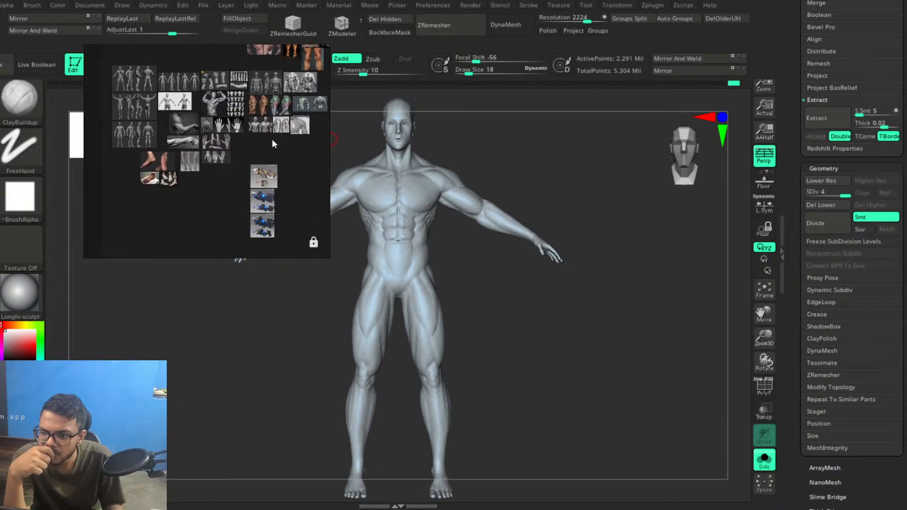
Bring up the muscular man's back-view reference and turn the figure around to match it.
{"action": "double_click", "coordinate": [205, 123]}
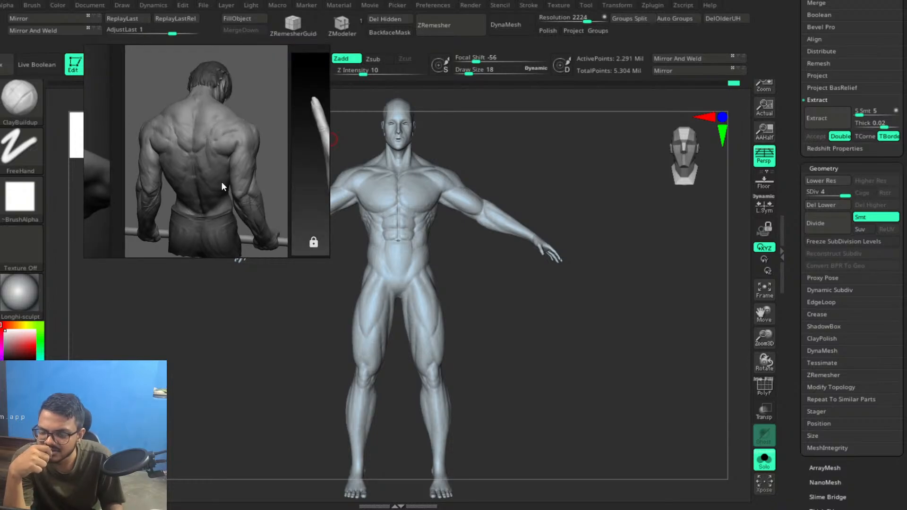
{"action": "middle_click_drag", "start_coordinate": [221, 183], "coordinate": [226, 174]}
{"action": "mouse_move", "coordinate": [535, 297]}
{"action": "left_mouse_down"}
{"action": "mouse_move", "coordinate": [534, 339]}
{"action": "mouse_move", "coordinate": [452, 342]}
{"action": "left_mouse_up"}
{"action": "left_click_drag", "start_coordinate": [535, 326], "coordinate": [530, 334]}
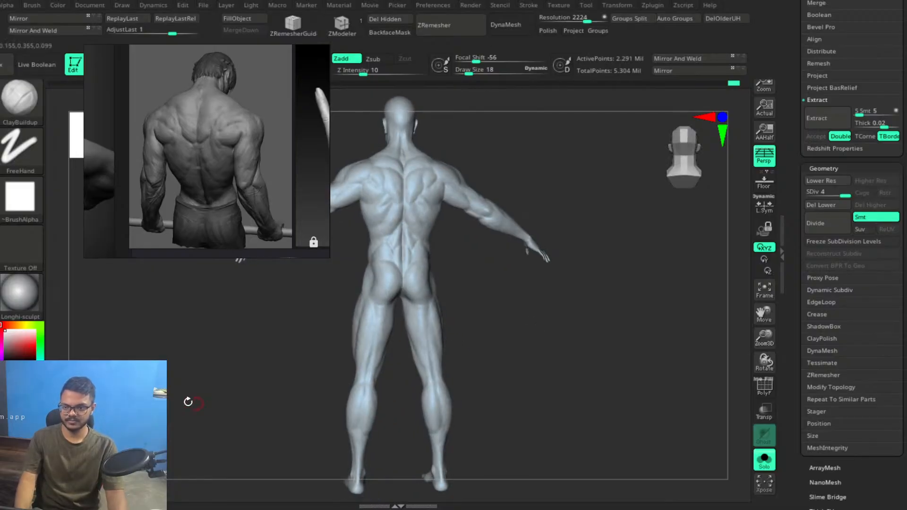
Apply the MatCap Gray material to the figure and place the back reference beside its enlarged back.
{"action": "left_click", "coordinate": [20, 293]}
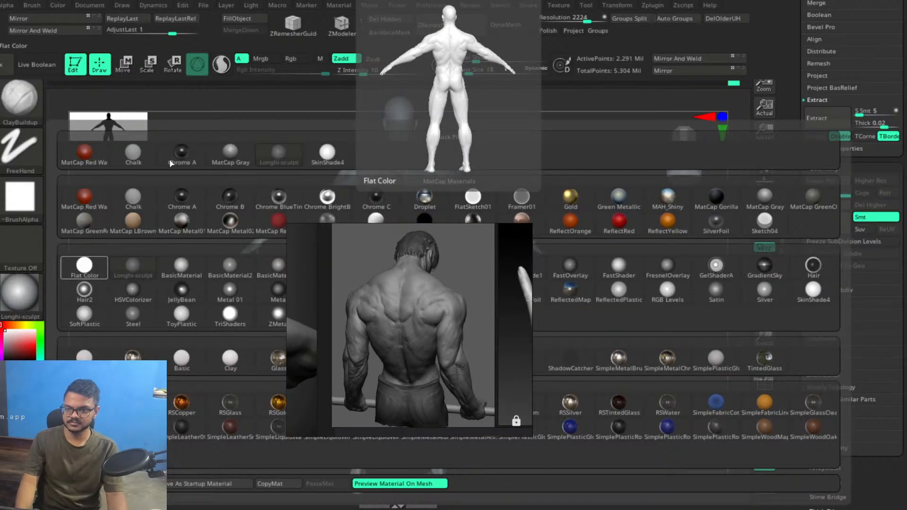
{"action": "left_click", "coordinate": [231, 156]}
{"action": "left_click_drag", "start_coordinate": [438, 331], "coordinate": [192, 222]}
{"action": "mouse_move", "coordinate": [353, 275]}
{"action": "left_mouse_down"}
{"action": "mouse_move", "coordinate": [486, 324]}
{"action": "mouse_move", "coordinate": [490, 316]}
{"action": "mouse_move", "coordinate": [527, 411]}
{"action": "left_mouse_up"}
{"action": "mouse_move", "coordinate": [540, 341]}
{"action": "left_mouse_down", "text": "alt"}
{"action": "mouse_move", "coordinate": [577, 330]}
{"action": "mouse_move", "coordinate": [510, 267]}
{"action": "mouse_move", "coordinate": [547, 318]}
{"action": "mouse_move", "coordinate": [485, 326]}
{"action": "mouse_move", "coordinate": [505, 330]}
{"action": "mouse_move", "coordinate": [555, 399]}
{"action": "mouse_move", "coordinate": [508, 367]}
{"action": "mouse_move", "coordinate": [503, 350]}
{"action": "mouse_move", "coordinate": [539, 405]}
{"action": "left_mouse_up", "text": "alt"}
{"action": "left_click_drag", "start_coordinate": [539, 318], "coordinate": [548, 398], "text": "alt"}
{"action": "mouse_move", "coordinate": [565, 354]}
{"action": "left_mouse_down"}
{"action": "mouse_move", "coordinate": [569, 367]}
{"action": "mouse_move", "coordinate": [557, 355]}
{"action": "mouse_move", "coordinate": [571, 369]}
{"action": "left_mouse_up"}
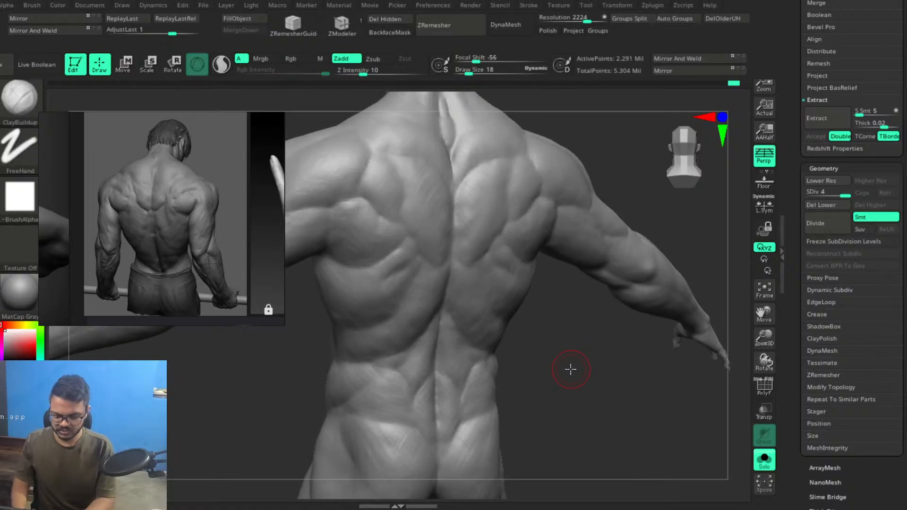
Set the ClayBuildup brush's Z Intensity to 4 for working on the middle back.
{"action": "key", "text": "space"}
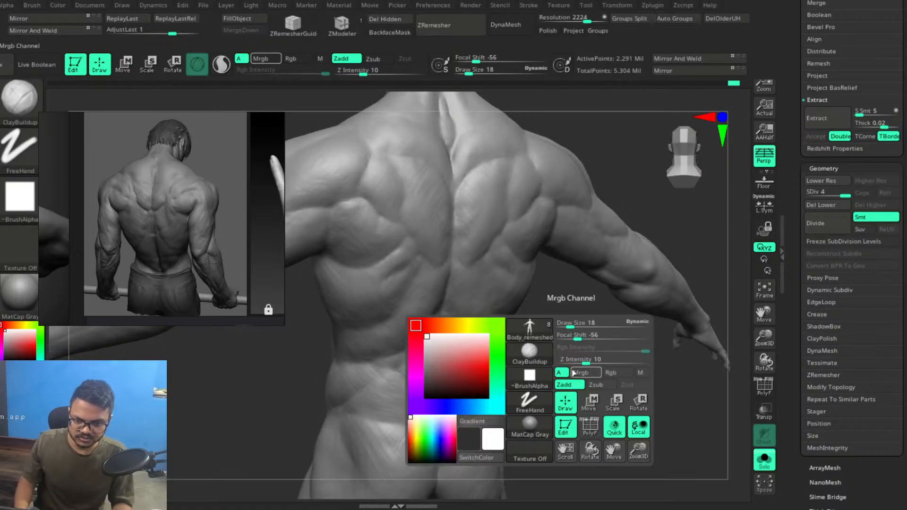
{"action": "left_click_drag", "start_coordinate": [580, 364], "coordinate": [584, 363]}
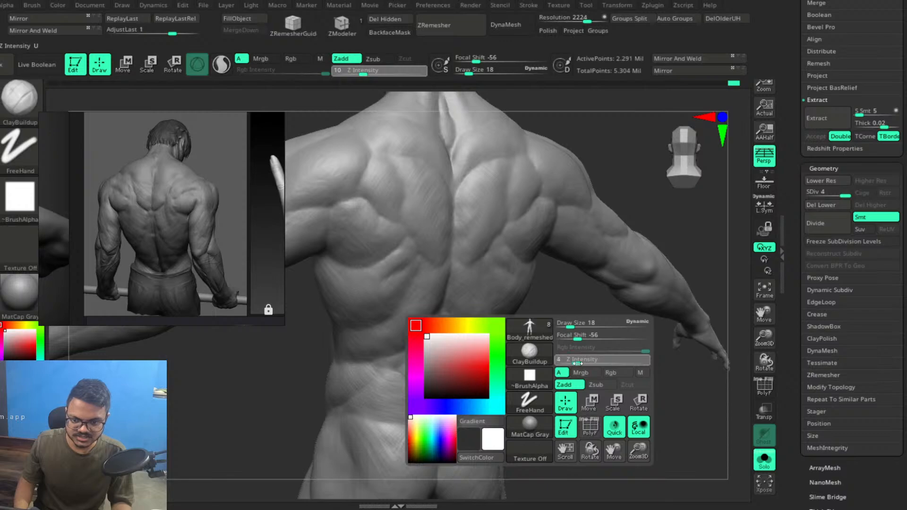
{"action": "left_click_drag", "start_coordinate": [565, 326], "coordinate": [580, 371], "text": "alt"}
{"action": "mouse_move", "coordinate": [591, 314]}
{"action": "left_mouse_down", "text": "alt"}
{"action": "mouse_move", "coordinate": [611, 344]}
{"action": "mouse_move", "coordinate": [654, 324]}
{"action": "mouse_move", "coordinate": [512, 235]}
{"action": "left_mouse_up", "text": "alt"}
{"action": "left_click_drag", "start_coordinate": [629, 344], "coordinate": [649, 379], "text": "alt"}
{"action": "left_click_drag", "start_coordinate": [641, 281], "coordinate": [631, 453], "text": "alt"}
{"action": "left_click_drag", "start_coordinate": [662, 350], "coordinate": [608, 284], "text": "shift"}
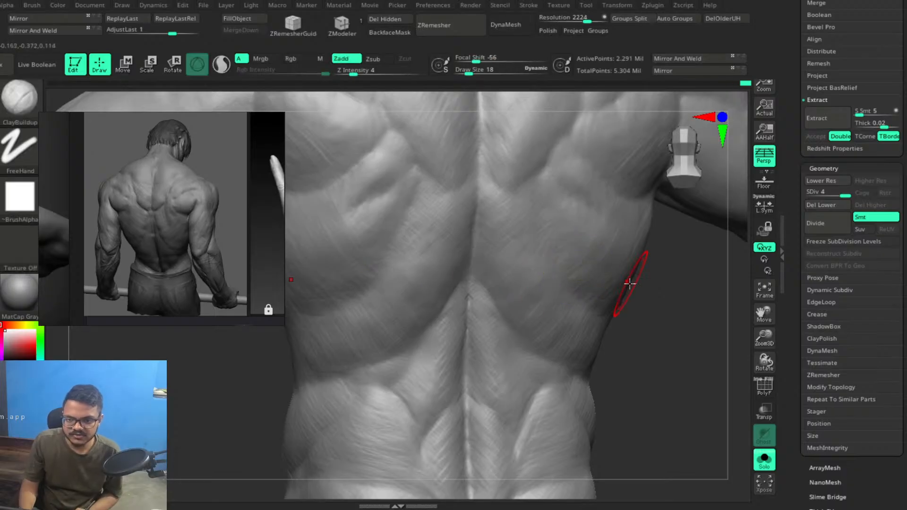
Undo the heavy trial stroke below the shoulder blade, and build up light diagonal muscle fibres across the mid-back and lats.
{"action": "mouse_move", "coordinate": [384, 218]}
{"action": "left_mouse_down"}
{"action": "mouse_move", "coordinate": [381, 254]}
{"action": "mouse_move", "coordinate": [397, 227]}
{"action": "mouse_move", "coordinate": [374, 208]}
{"action": "mouse_move", "coordinate": [394, 235]}
{"action": "mouse_move", "coordinate": [374, 233]}
{"action": "left_mouse_up"}
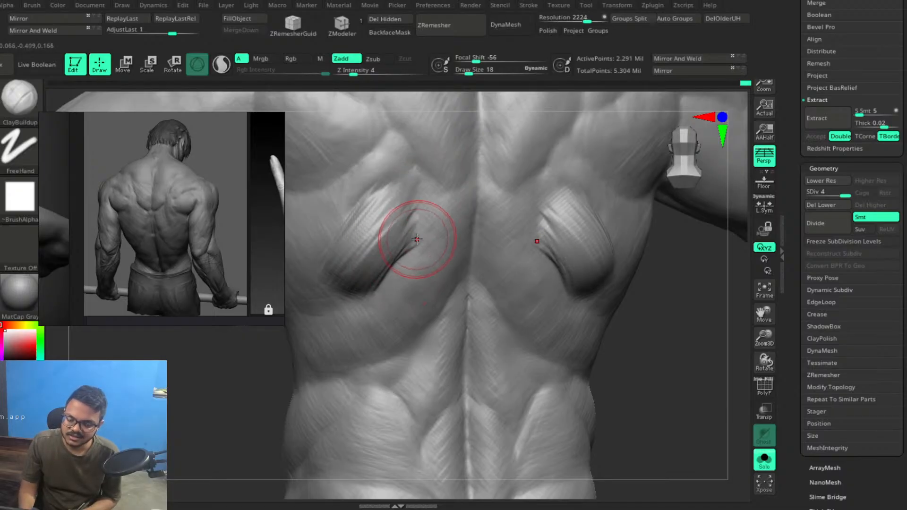
{"action": "key", "text": "ctrl+z"}
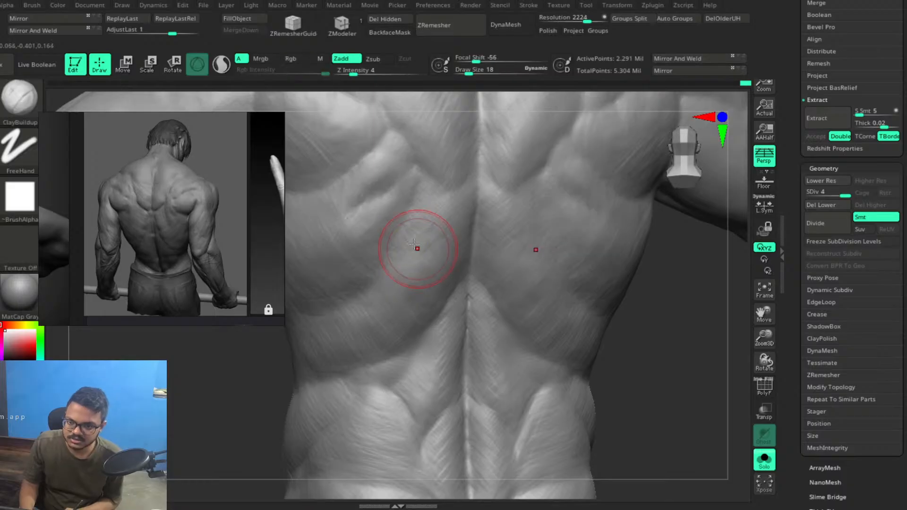
{"action": "mouse_move", "coordinate": [361, 230]}
{"action": "left_mouse_down"}
{"action": "mouse_move", "coordinate": [348, 254]}
{"action": "mouse_move", "coordinate": [365, 251]}
{"action": "mouse_move", "coordinate": [340, 255]}
{"action": "left_mouse_up"}
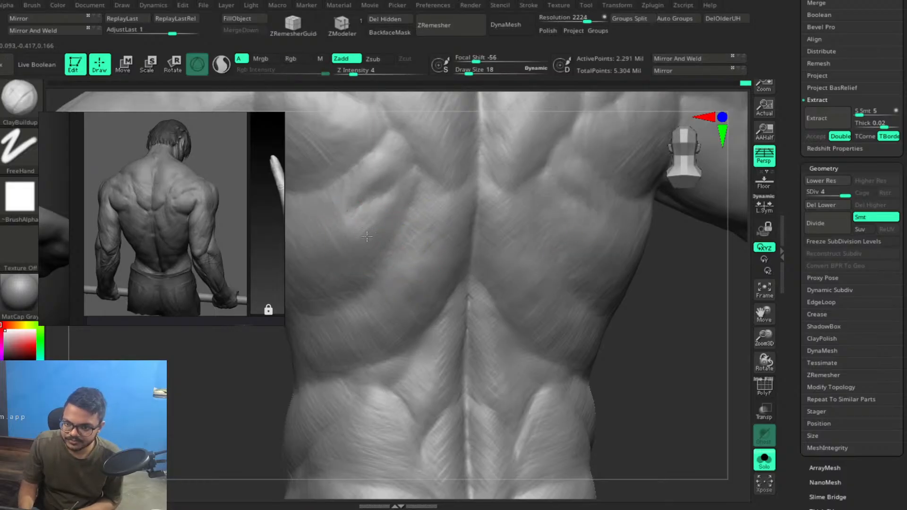
{"action": "left_click_drag", "start_coordinate": [423, 219], "coordinate": [440, 201]}
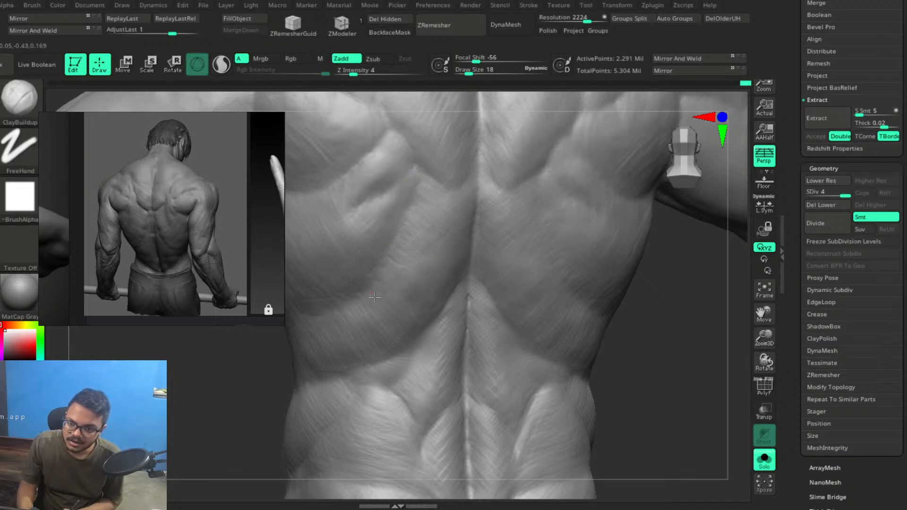
{"action": "left_click_drag", "start_coordinate": [391, 282], "coordinate": [413, 261]}
{"action": "left_click_drag", "start_coordinate": [417, 258], "coordinate": [407, 264]}
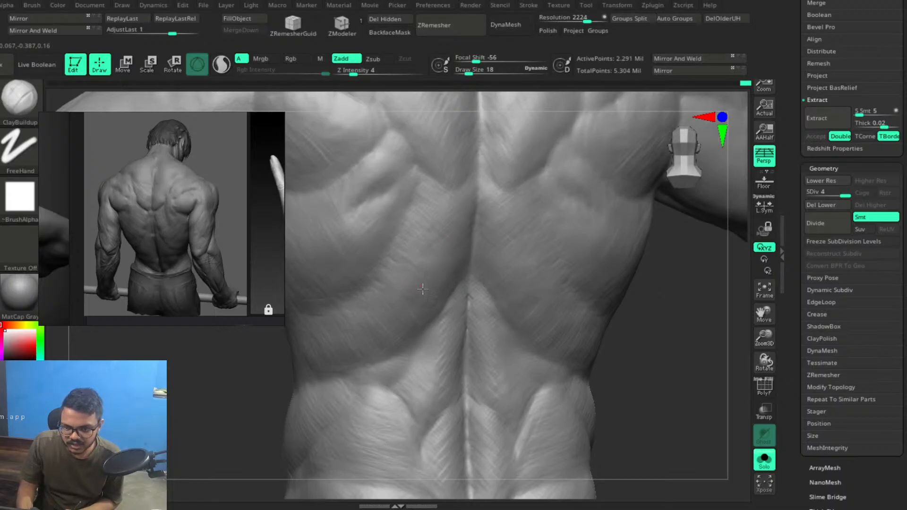
{"action": "left_click_drag", "start_coordinate": [440, 242], "coordinate": [392, 280]}
{"action": "mouse_move", "coordinate": [399, 315]}
{"action": "left_mouse_down"}
{"action": "mouse_move", "coordinate": [382, 337]}
{"action": "mouse_move", "coordinate": [412, 330]}
{"action": "mouse_move", "coordinate": [399, 342]}
{"action": "mouse_move", "coordinate": [310, 368]}
{"action": "left_mouse_up"}
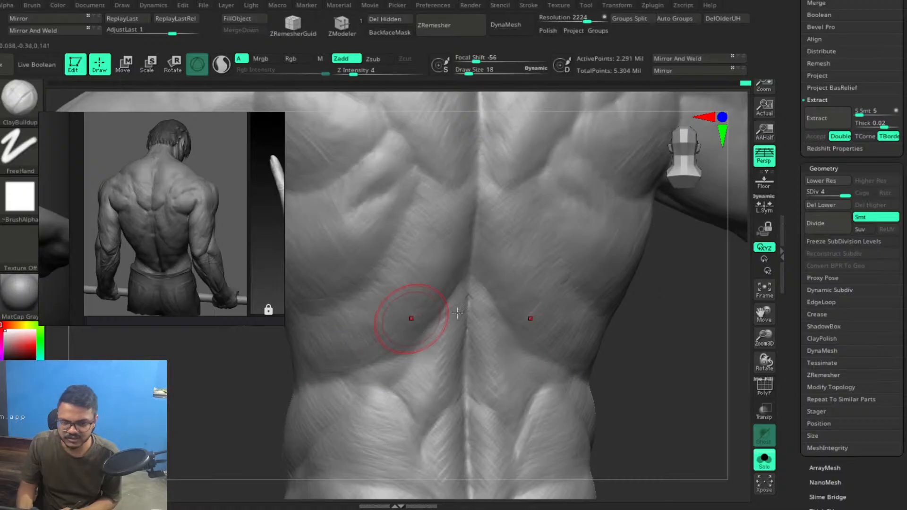
Reduce the brush's Draw Size to 10 and refine the muscle folds just below the shoulder blade.
{"action": "mouse_move", "coordinate": [640, 344]}
{"action": "left_mouse_down"}
{"action": "mouse_move", "coordinate": [657, 327]}
{"action": "mouse_move", "coordinate": [602, 308]}
{"action": "mouse_move", "coordinate": [608, 367]}
{"action": "left_mouse_up"}
{"action": "mouse_move", "coordinate": [640, 334]}
{"action": "left_mouse_down"}
{"action": "mouse_move", "coordinate": [644, 304]}
{"action": "mouse_move", "coordinate": [613, 283]}
{"action": "left_mouse_up"}
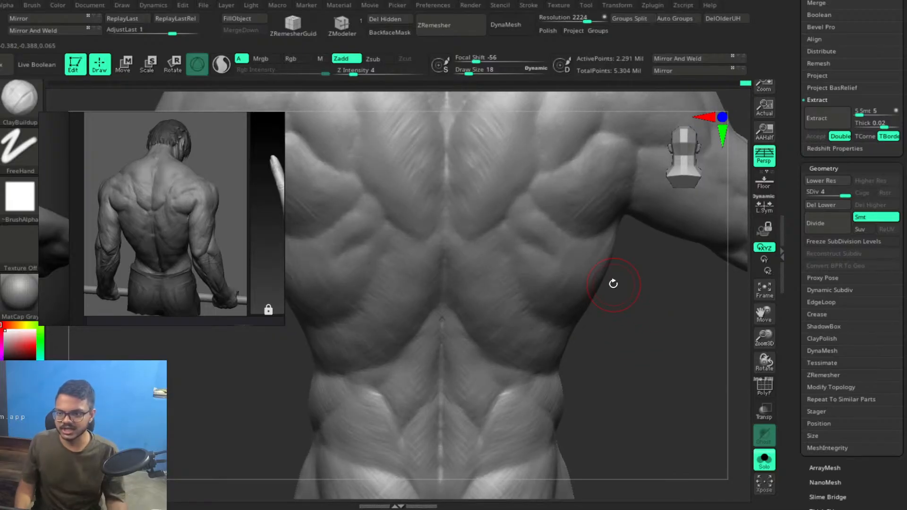
{"action": "left_click_drag", "start_coordinate": [688, 380], "coordinate": [597, 300], "text": "alt"}
{"action": "right_click_drag", "start_coordinate": [411, 236], "coordinate": [502, 268], "text": "alt"}
{"action": "right_click_drag", "start_coordinate": [453, 325], "coordinate": [480, 295]}
{"action": "right_click_drag", "start_coordinate": [581, 370], "coordinate": [584, 308], "text": "alt"}
{"action": "mouse_move", "coordinate": [574, 351]}
{"action": "right_mouse_down"}
{"action": "mouse_move", "coordinate": [571, 328]}
{"action": "mouse_move", "coordinate": [580, 330]}
{"action": "mouse_move", "coordinate": [543, 365]}
{"action": "mouse_move", "coordinate": [519, 312]}
{"action": "mouse_move", "coordinate": [546, 379]}
{"action": "mouse_move", "coordinate": [483, 282]}
{"action": "mouse_move", "coordinate": [545, 331]}
{"action": "right_mouse_up"}
{"action": "right_click_drag", "start_coordinate": [668, 342], "coordinate": [642, 310]}
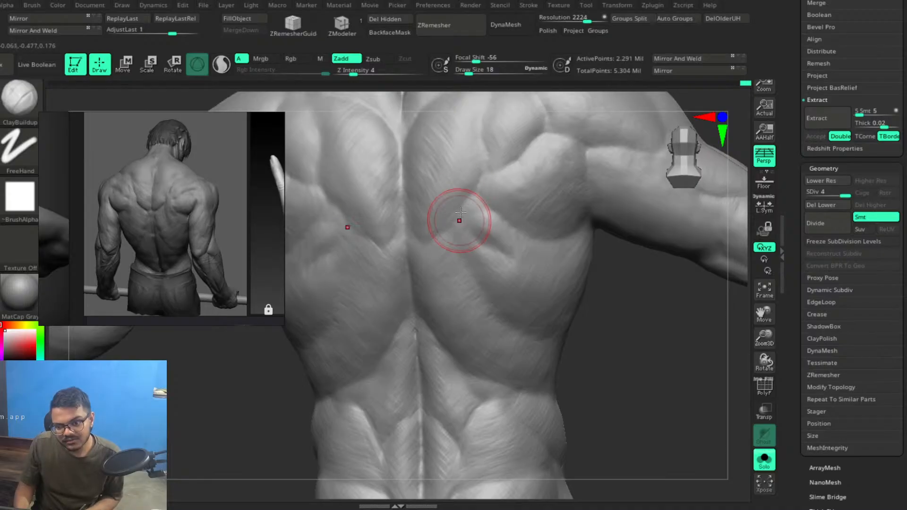
{"action": "key", "text": "bracketleft"}
{"action": "key", "text": "ctrl+z"}
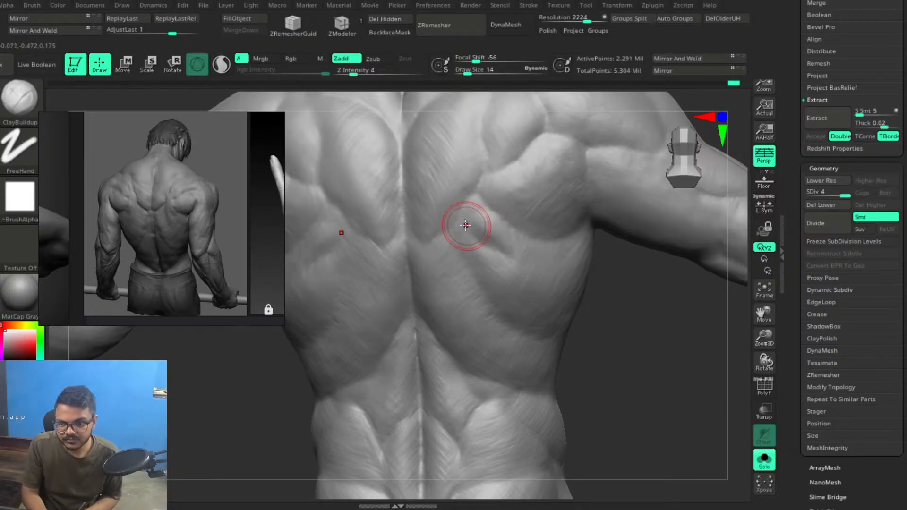
{"action": "key", "text": "bracketleft"}
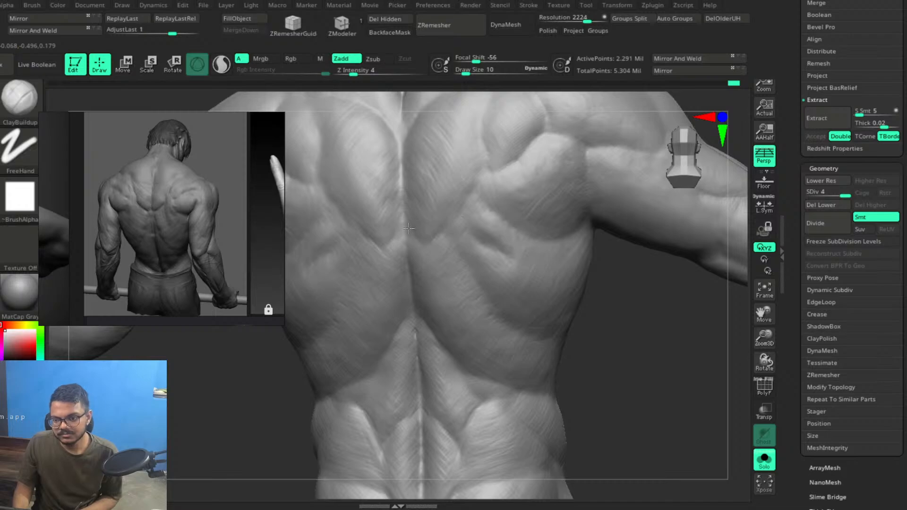
Sculpt diagonal fibres on the muscles between the spine and the shoulder blades.
{"action": "mouse_move", "coordinate": [642, 332]}
{"action": "left_mouse_down"}
{"action": "mouse_move", "coordinate": [605, 320]}
{"action": "mouse_move", "coordinate": [654, 380]}
{"action": "mouse_move", "coordinate": [523, 216]}
{"action": "left_mouse_up"}
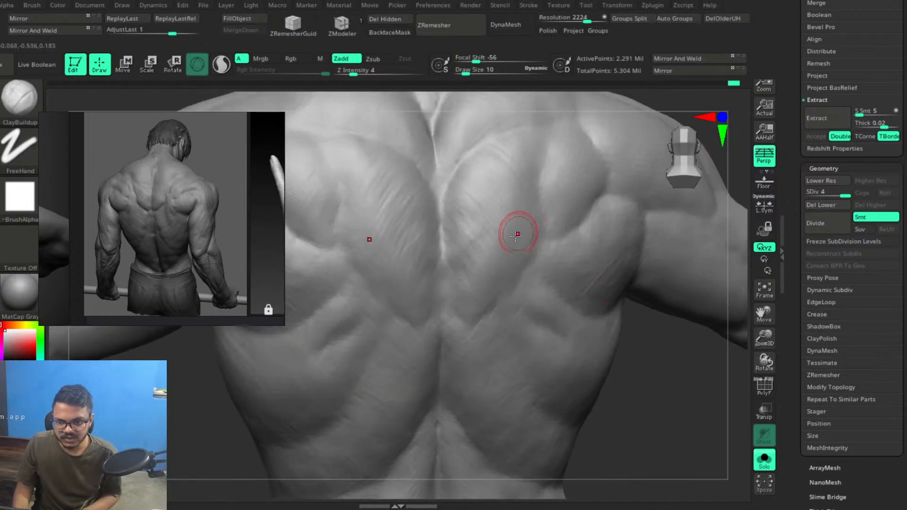
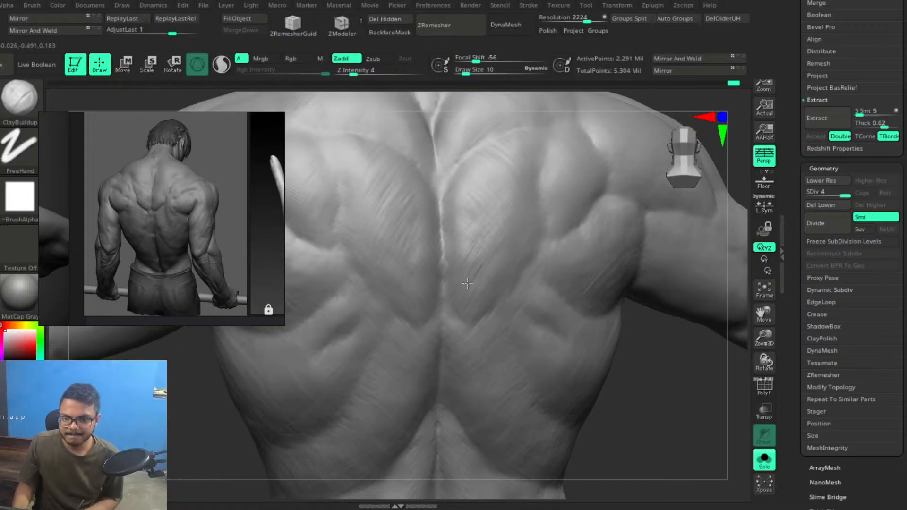
{"action": "mouse_move", "coordinate": [681, 389]}
{"action": "left_mouse_down"}
{"action": "mouse_move", "coordinate": [649, 384]}
{"action": "mouse_move", "coordinate": [662, 384]}
{"action": "left_mouse_up"}
{"action": "key", "text": "ctrl+z"}
{"action": "key", "text": "ctrl+z"}
{"action": "key", "text": "ctrl+shift+z"}
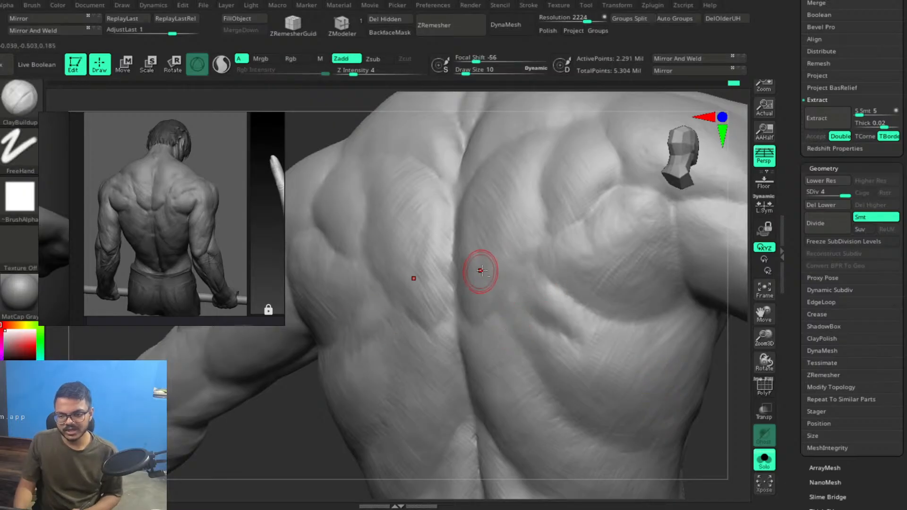
{"action": "mouse_move", "coordinate": [502, 280]}
{"action": "right_mouse_down"}
{"action": "mouse_move", "coordinate": [512, 300]}
{"action": "mouse_move", "coordinate": [496, 232]}
{"action": "right_mouse_up"}
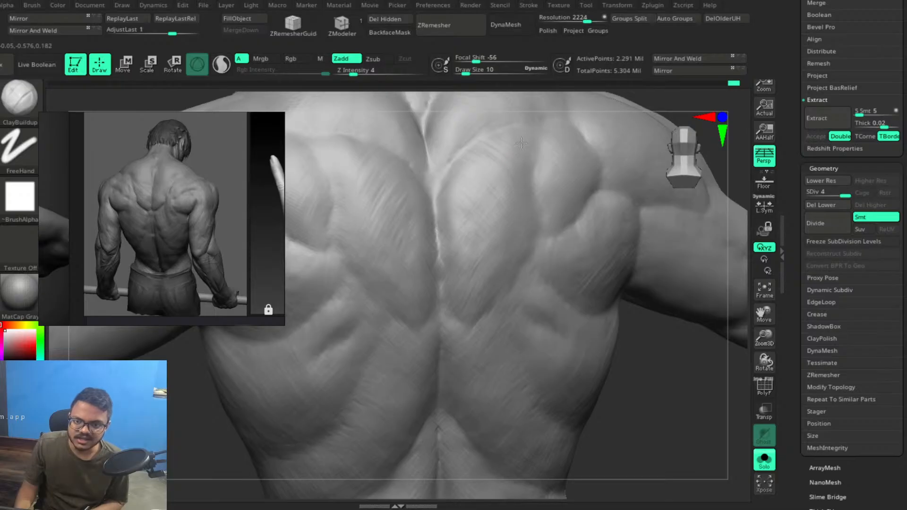
Refine the trapezius below the neck with fine fibres and soften the ridge along the upper spine.
{"action": "mouse_move", "coordinate": [535, 161]}
{"action": "right_mouse_down"}
{"action": "mouse_move", "coordinate": [522, 189]}
{"action": "mouse_move", "coordinate": [475, 215]}
{"action": "mouse_move", "coordinate": [465, 177]}
{"action": "mouse_move", "coordinate": [500, 195]}
{"action": "right_mouse_up"}
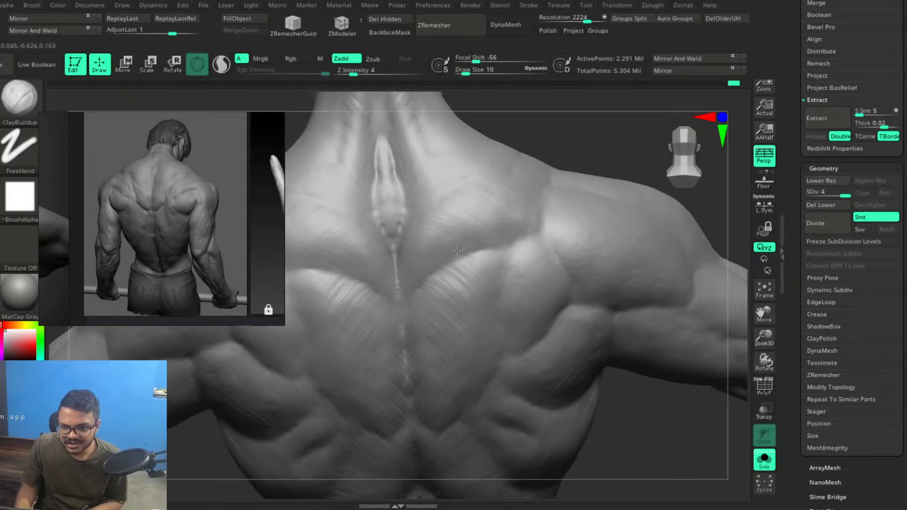
{"action": "mouse_move", "coordinate": [494, 238]}
{"action": "right_mouse_down"}
{"action": "mouse_move", "coordinate": [486, 221]}
{"action": "mouse_move", "coordinate": [504, 242]}
{"action": "right_mouse_up"}
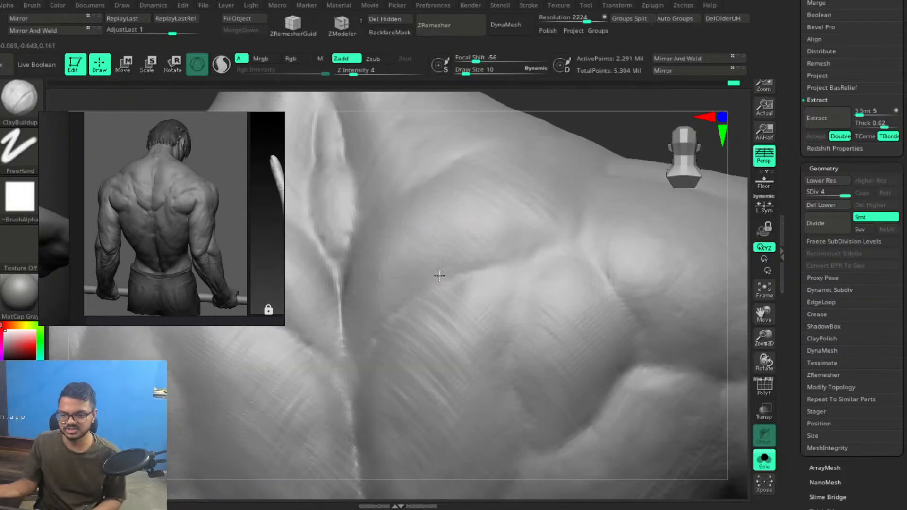
{"action": "mouse_move", "coordinate": [451, 264]}
{"action": "right_mouse_down"}
{"action": "mouse_move", "coordinate": [462, 262]}
{"action": "mouse_move", "coordinate": [416, 292]}
{"action": "right_mouse_up"}
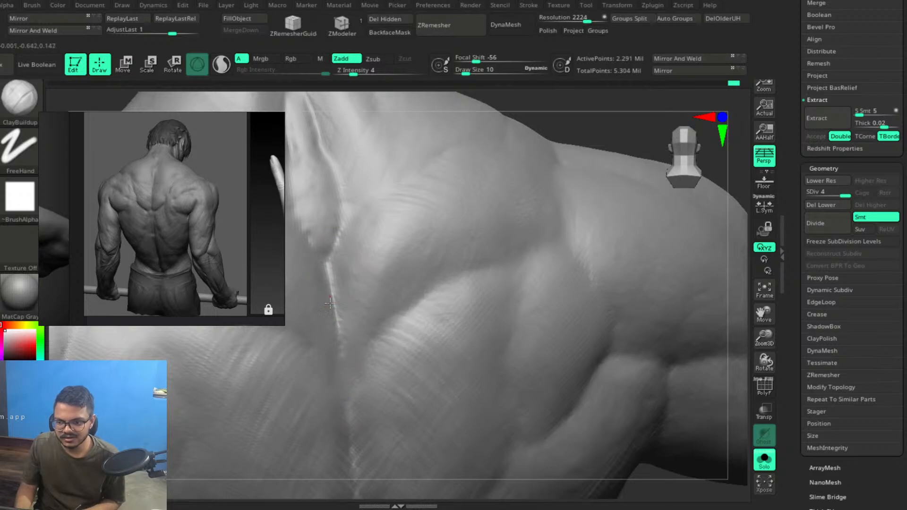
{"action": "key", "text": "shift"}
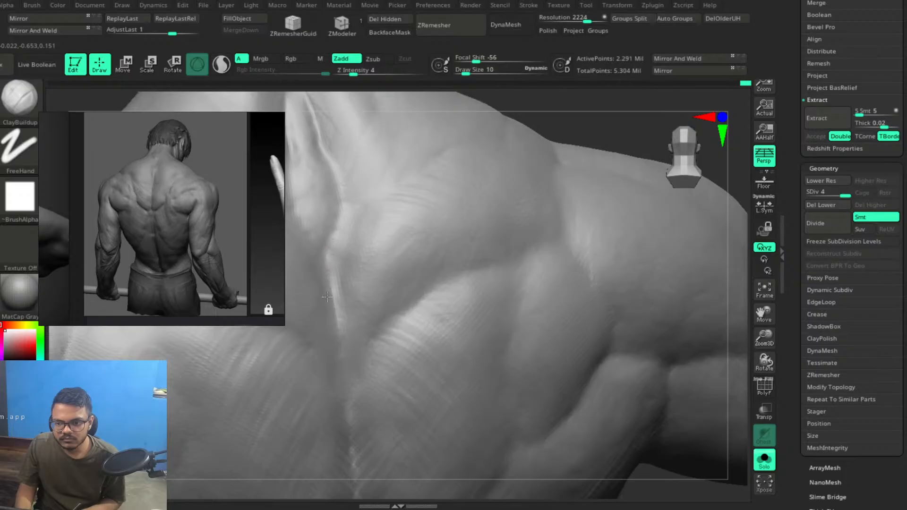
Define the muscles over the shoulder blade where they meet the trapezius and rear deltoid.
{"action": "right_click_drag", "start_coordinate": [496, 255], "coordinate": [545, 222]}
{"action": "left_click_drag", "start_coordinate": [529, 226], "coordinate": [527, 246]}
{"action": "left_click_drag", "start_coordinate": [586, 226], "coordinate": [597, 234]}
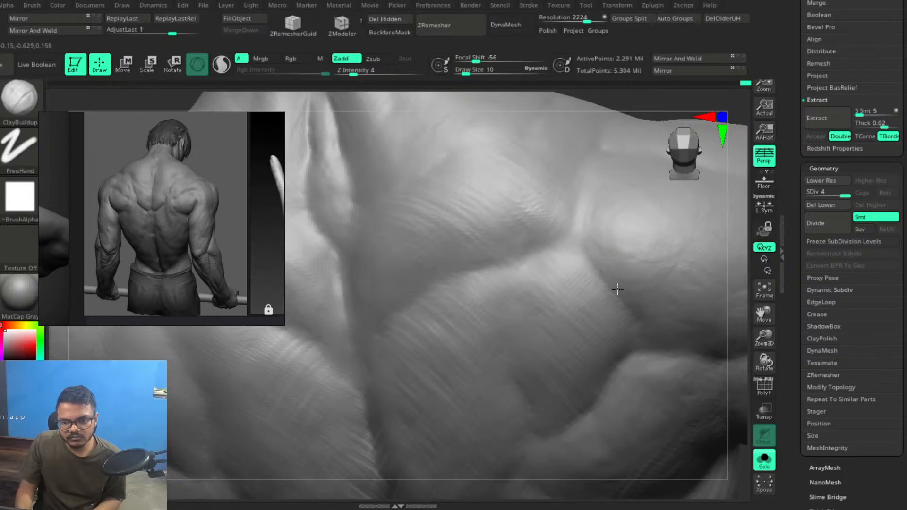
{"action": "right_click_drag", "start_coordinate": [607, 297], "coordinate": [560, 245]}
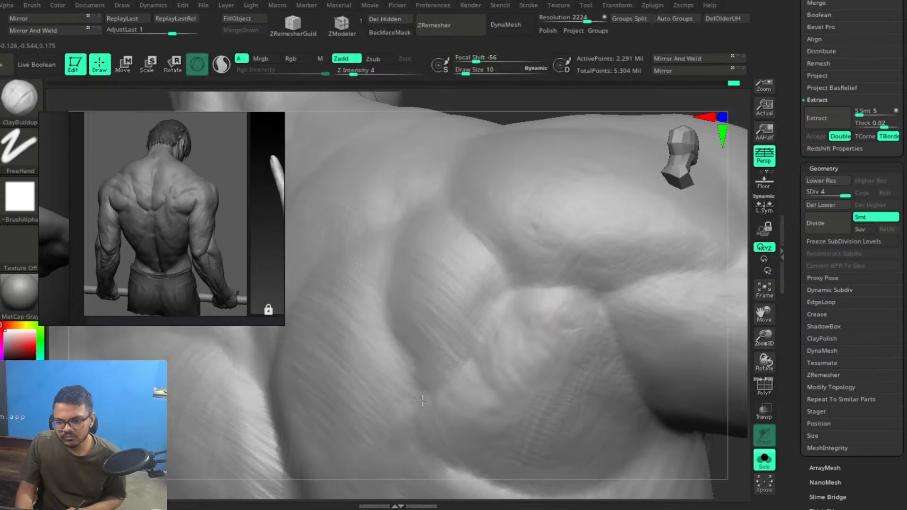
{"action": "right_click_drag", "start_coordinate": [514, 318], "coordinate": [424, 309]}
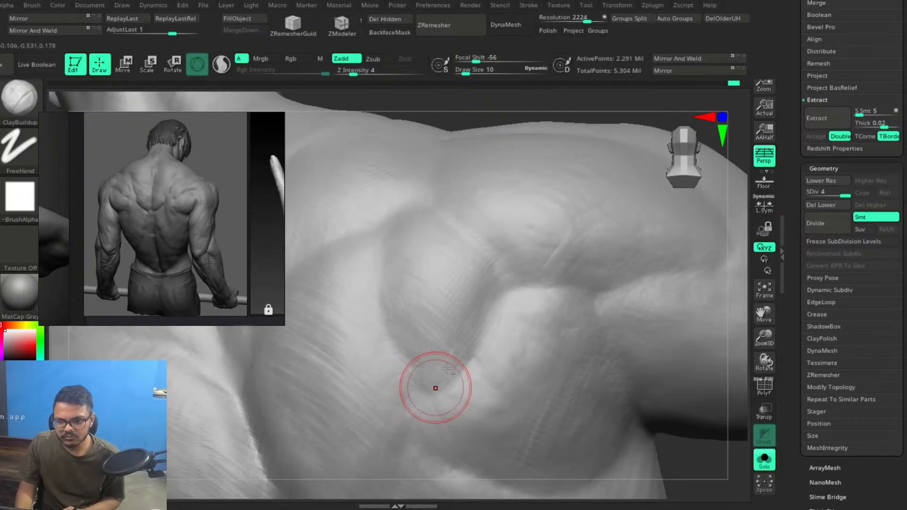
Refine the muscle running from the shoulder blade to the armpit and smooth its inner end.
{"action": "right_click_drag", "start_coordinate": [600, 316], "coordinate": [477, 255], "text": "alt"}
{"action": "left_click_drag", "start_coordinate": [432, 228], "coordinate": [415, 240]}
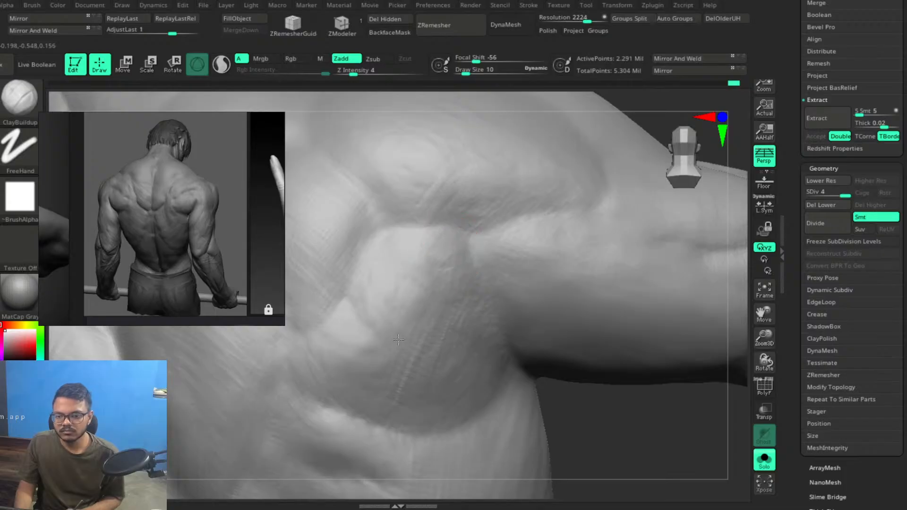
{"action": "right_click_drag", "start_coordinate": [420, 293], "coordinate": [543, 201], "text": "alt"}
{"action": "left_click_drag", "start_coordinate": [557, 141], "coordinate": [515, 215], "text": "shift"}
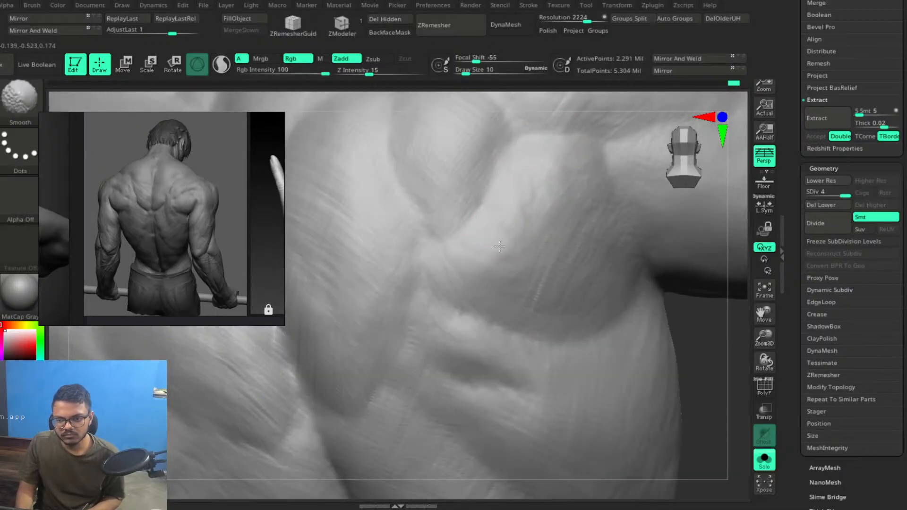
{"action": "left_click_drag", "start_coordinate": [499, 247], "coordinate": [498, 236], "text": "shift"}
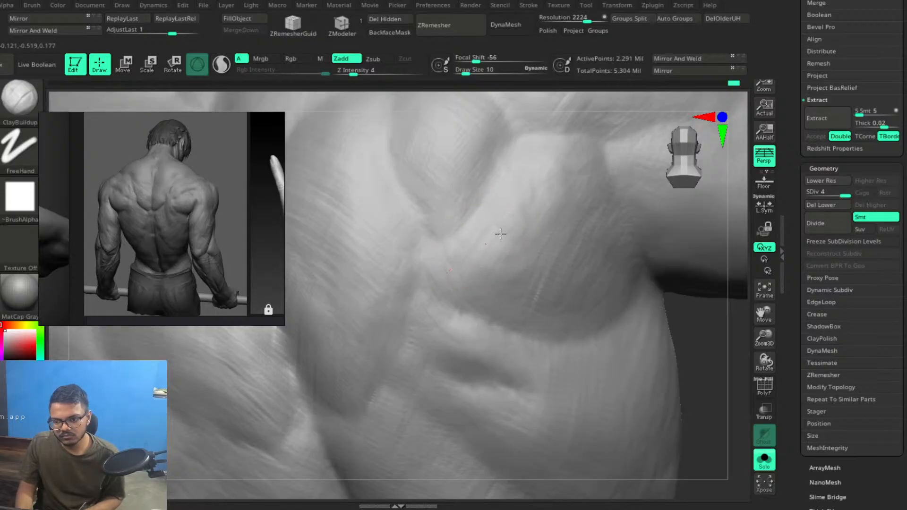
Blend the lower tip of the shoulder blade muscles into the surrounding back with light clay strokes.
{"action": "mouse_move", "coordinate": [491, 263]}
{"action": "left_mouse_down"}
{"action": "mouse_move", "coordinate": [501, 326]}
{"action": "mouse_move", "coordinate": [547, 348]}
{"action": "left_mouse_up"}
{"action": "left_click_drag", "start_coordinate": [506, 317], "coordinate": [521, 325]}
{"action": "right_click_drag", "start_coordinate": [491, 302], "coordinate": [544, 268], "text": "alt"}
{"action": "mouse_move", "coordinate": [479, 228]}
{"action": "left_mouse_down"}
{"action": "mouse_move", "coordinate": [532, 289]}
{"action": "mouse_move", "coordinate": [548, 286]}
{"action": "left_mouse_up"}
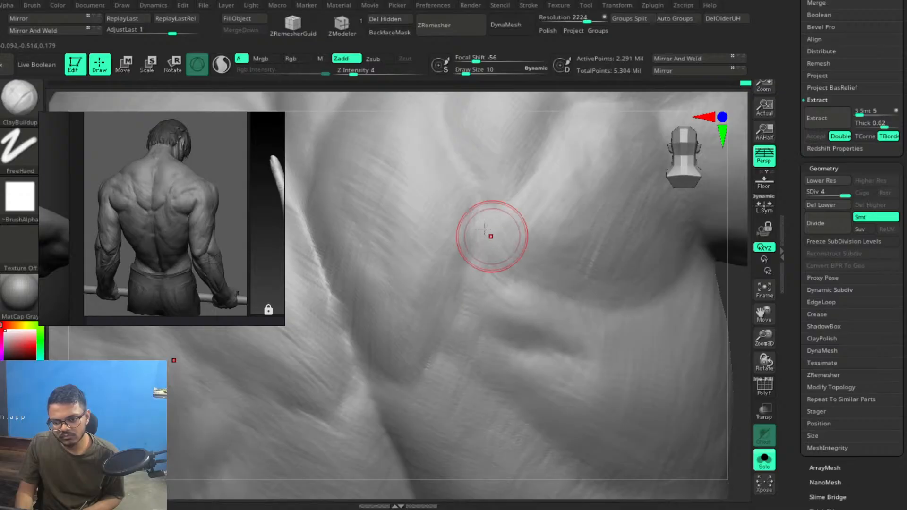
{"action": "mouse_move", "coordinate": [494, 255]}
{"action": "left_mouse_down"}
{"action": "mouse_move", "coordinate": [516, 279]}
{"action": "mouse_move", "coordinate": [477, 293]}
{"action": "mouse_move", "coordinate": [518, 326]}
{"action": "left_mouse_up"}
Build up fine fibres on the lat just below the armpit with ClayBuildup at draw size 22.
{"action": "mouse_move", "coordinate": [608, 281]}
{"action": "right_mouse_down"}
{"action": "mouse_move", "coordinate": [549, 289]}
{"action": "mouse_move", "coordinate": [534, 255]}
{"action": "right_mouse_up"}
{"action": "left_click_drag", "start_coordinate": [548, 300], "coordinate": [547, 295]}
{"action": "key", "text": "bracketright"}
{"action": "key", "text": "bracketright"}
{"action": "key", "text": "bracketright"}
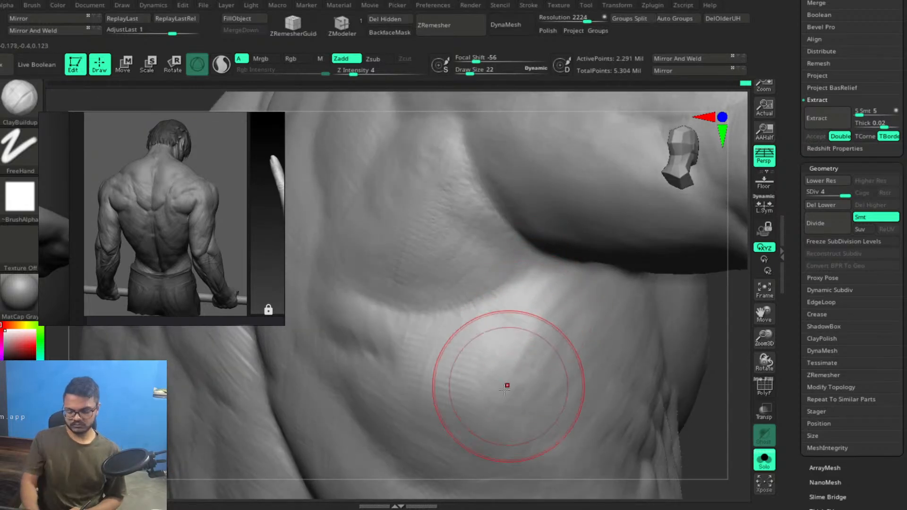
{"action": "left_click_drag", "start_coordinate": [419, 410], "coordinate": [415, 416]}
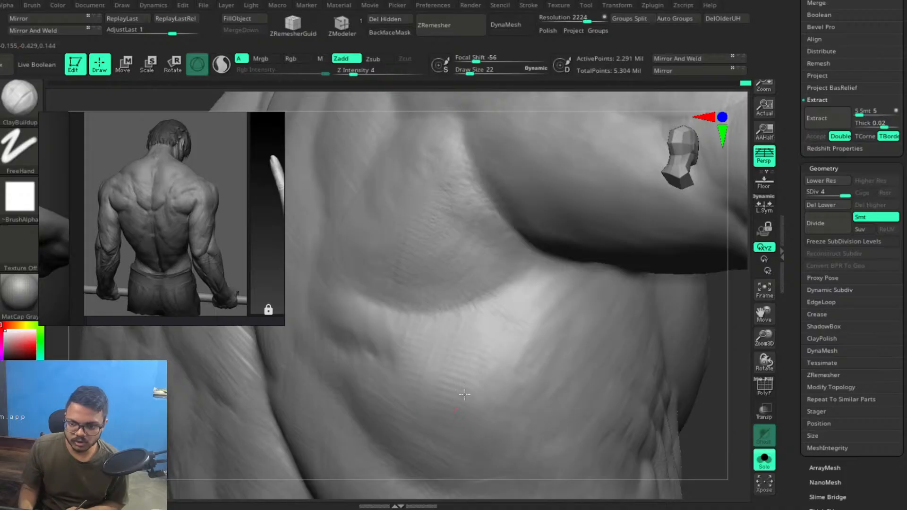
{"action": "left_click_drag", "start_coordinate": [509, 421], "coordinate": [512, 418]}
{"action": "left_click_drag", "start_coordinate": [551, 288], "coordinate": [561, 285]}
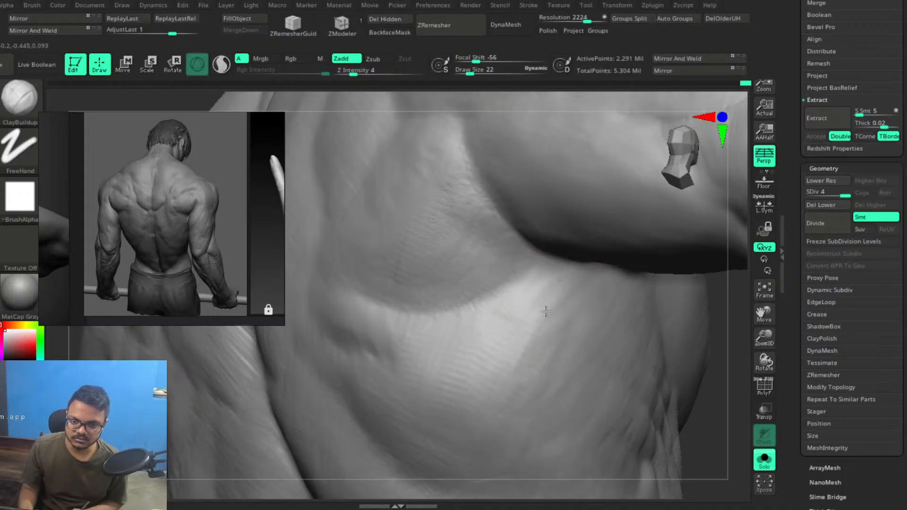
{"action": "left_click_drag", "start_coordinate": [528, 375], "coordinate": [550, 331]}
Extend the lat's fibre strokes down the side of the torso towards the waist.
{"action": "mouse_move", "coordinate": [591, 334]}
{"action": "right_mouse_down", "text": "ctrl"}
{"action": "mouse_move", "coordinate": [506, 251]}
{"action": "mouse_move", "coordinate": [519, 289]}
{"action": "mouse_move", "coordinate": [496, 264]}
{"action": "mouse_move", "coordinate": [534, 305]}
{"action": "mouse_move", "coordinate": [552, 299]}
{"action": "right_mouse_up", "text": "ctrl"}
{"action": "left_click_drag", "start_coordinate": [549, 223], "coordinate": [562, 206]}
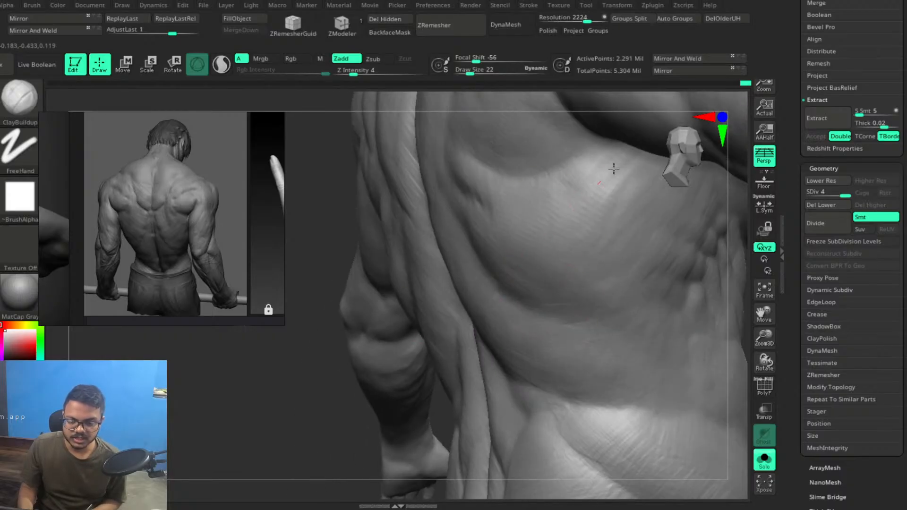
{"action": "mouse_move", "coordinate": [624, 261]}
{"action": "left_mouse_down"}
{"action": "mouse_move", "coordinate": [576, 303]}
{"action": "mouse_move", "coordinate": [641, 340]}
{"action": "left_mouse_up"}
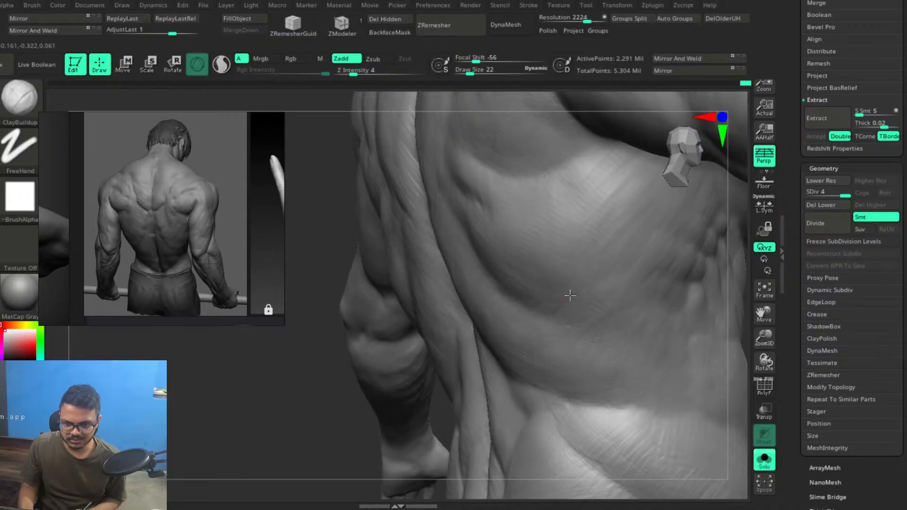
{"action": "mouse_move", "coordinate": [605, 315]}
{"action": "left_mouse_down"}
{"action": "mouse_move", "coordinate": [645, 349]}
{"action": "mouse_move", "coordinate": [537, 308]}
{"action": "mouse_move", "coordinate": [634, 328]}
{"action": "mouse_move", "coordinate": [621, 350]}
{"action": "mouse_move", "coordinate": [562, 295]}
{"action": "left_mouse_up"}
{"action": "mouse_move", "coordinate": [584, 315]}
{"action": "right_mouse_down"}
{"action": "mouse_move", "coordinate": [619, 305]}
{"action": "mouse_move", "coordinate": [685, 260]}
{"action": "right_mouse_up"}
{"action": "left_click_drag", "start_coordinate": [516, 308], "coordinate": [439, 256]}
{"action": "mouse_move", "coordinate": [467, 293]}
{"action": "left_mouse_down"}
{"action": "mouse_move", "coordinate": [490, 316]}
{"action": "mouse_move", "coordinate": [483, 244]}
{"action": "left_mouse_up"}
{"action": "right_click_drag", "start_coordinate": [494, 286], "coordinate": [496, 236]}
{"action": "left_click_drag", "start_coordinate": [496, 235], "coordinate": [482, 255]}
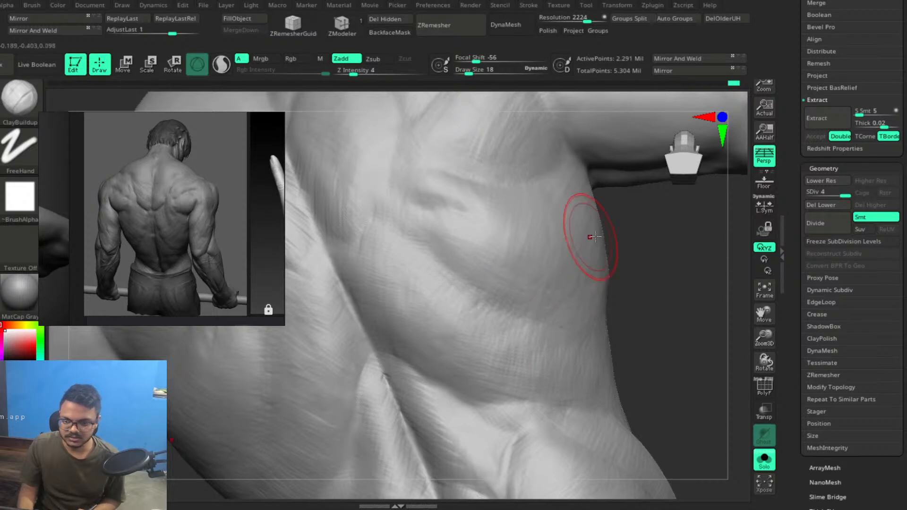
Add muscle fibres across the lower back and glute with ClayBuildup at draw size 14.
{"action": "mouse_move", "coordinate": [617, 300]}
{"action": "right_mouse_down"}
{"action": "mouse_move", "coordinate": [553, 251]}
{"action": "mouse_move", "coordinate": [522, 242]}
{"action": "mouse_move", "coordinate": [542, 281]}
{"action": "mouse_move", "coordinate": [503, 287]}
{"action": "mouse_move", "coordinate": [449, 268]}
{"action": "mouse_move", "coordinate": [432, 232]}
{"action": "mouse_move", "coordinate": [421, 243]}
{"action": "right_mouse_up"}
{"action": "right_click_drag", "start_coordinate": [446, 279], "coordinate": [417, 246], "text": "ctrl"}
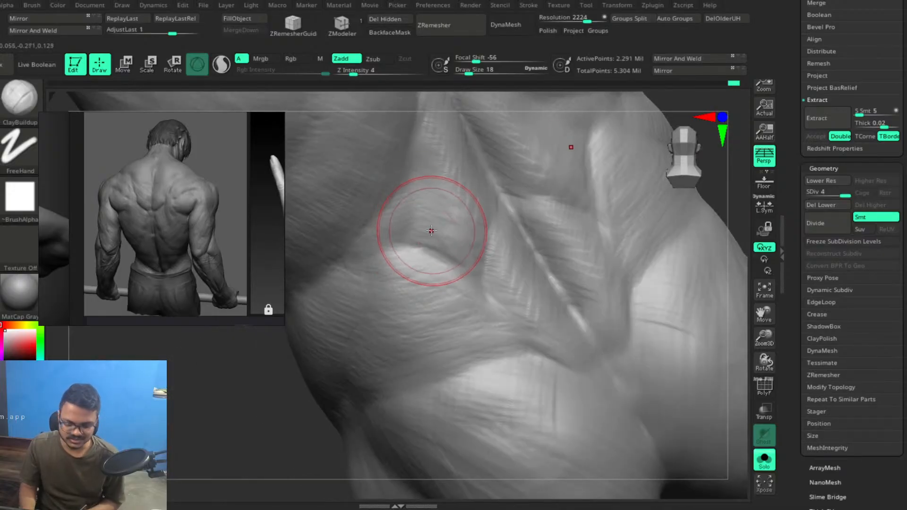
{"action": "right_click_drag", "start_coordinate": [445, 217], "coordinate": [483, 223]}
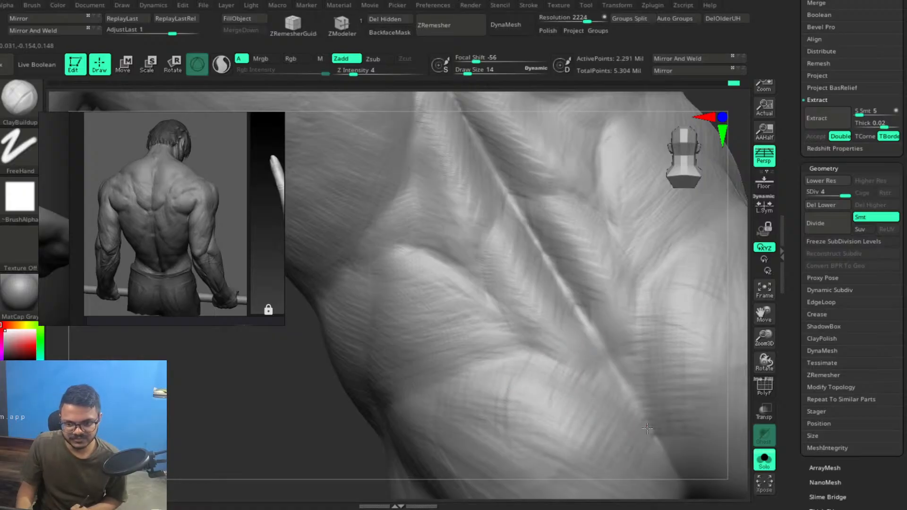
{"action": "right_click_drag", "start_coordinate": [626, 425], "coordinate": [574, 273], "text": "alt"}
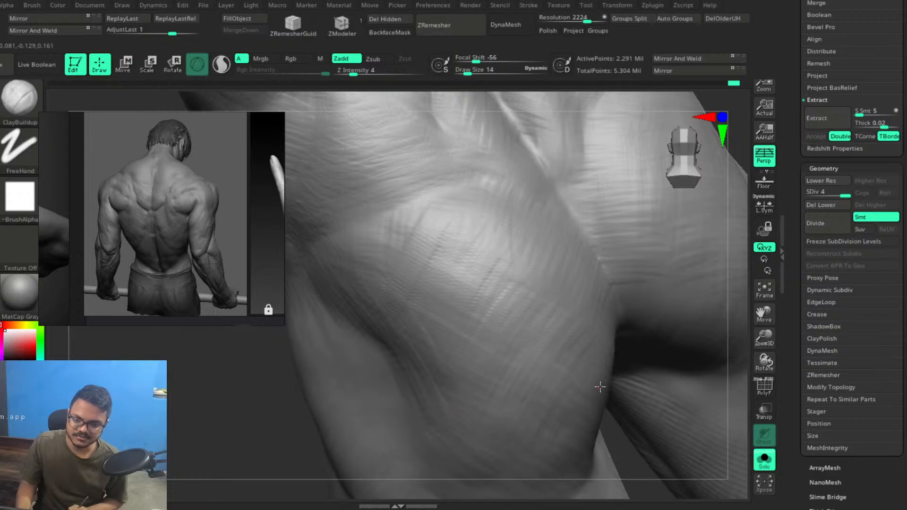
{"action": "mouse_move", "coordinate": [529, 426]}
{"action": "right_mouse_down", "text": "alt"}
{"action": "mouse_move", "coordinate": [588, 367]}
{"action": "mouse_move", "coordinate": [568, 300]}
{"action": "mouse_move", "coordinate": [489, 286]}
{"action": "mouse_move", "coordinate": [498, 316]}
{"action": "mouse_move", "coordinate": [483, 279]}
{"action": "right_mouse_up", "text": "alt"}
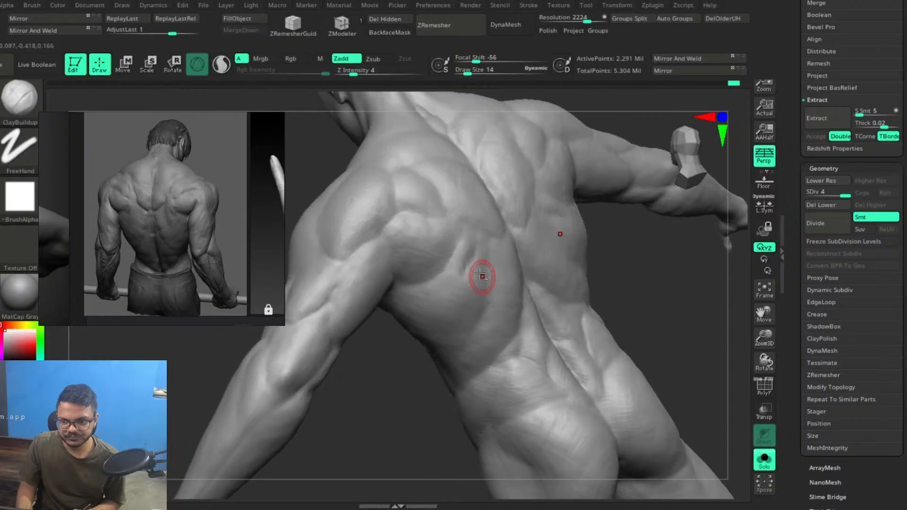
Refine the serratus and the outer obliques beside the upper abs with ClayBuildup at draw size 10.
{"action": "right_click_drag", "start_coordinate": [588, 301], "coordinate": [557, 282]}
{"action": "mouse_move", "coordinate": [550, 318]}
{"action": "right_mouse_down", "text": "ctrl"}
{"action": "mouse_move", "coordinate": [541, 277]}
{"action": "mouse_move", "coordinate": [570, 361]}
{"action": "right_mouse_up", "text": "ctrl"}
{"action": "right_click_drag", "start_coordinate": [540, 245], "coordinate": [523, 251]}
{"action": "right_click_drag", "start_coordinate": [587, 279], "coordinate": [563, 289]}
{"action": "right_click_drag", "start_coordinate": [565, 343], "coordinate": [568, 309], "text": "ctrl"}
{"action": "mouse_move", "coordinate": [567, 342]}
{"action": "right_mouse_down"}
{"action": "mouse_move", "coordinate": [500, 348]}
{"action": "mouse_move", "coordinate": [537, 345]}
{"action": "mouse_move", "coordinate": [526, 303]}
{"action": "mouse_move", "coordinate": [536, 347]}
{"action": "mouse_move", "coordinate": [527, 350]}
{"action": "mouse_move", "coordinate": [551, 344]}
{"action": "mouse_move", "coordinate": [520, 324]}
{"action": "mouse_move", "coordinate": [546, 334]}
{"action": "mouse_move", "coordinate": [537, 308]}
{"action": "right_mouse_up"}
{"action": "right_click_drag", "start_coordinate": [521, 292], "coordinate": [518, 302], "text": "ctrl"}
{"action": "key", "text": "bracketleft"}
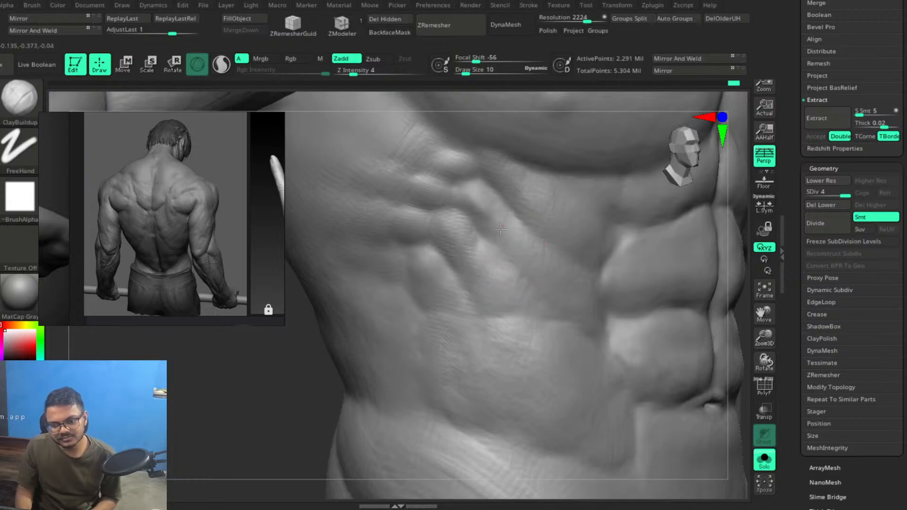
{"action": "mouse_move", "coordinate": [508, 261]}
{"action": "left_mouse_down"}
{"action": "mouse_move", "coordinate": [530, 254]}
{"action": "mouse_move", "coordinate": [569, 278]}
{"action": "left_mouse_up"}
{"action": "left_click_drag", "start_coordinate": [539, 220], "coordinate": [518, 211]}
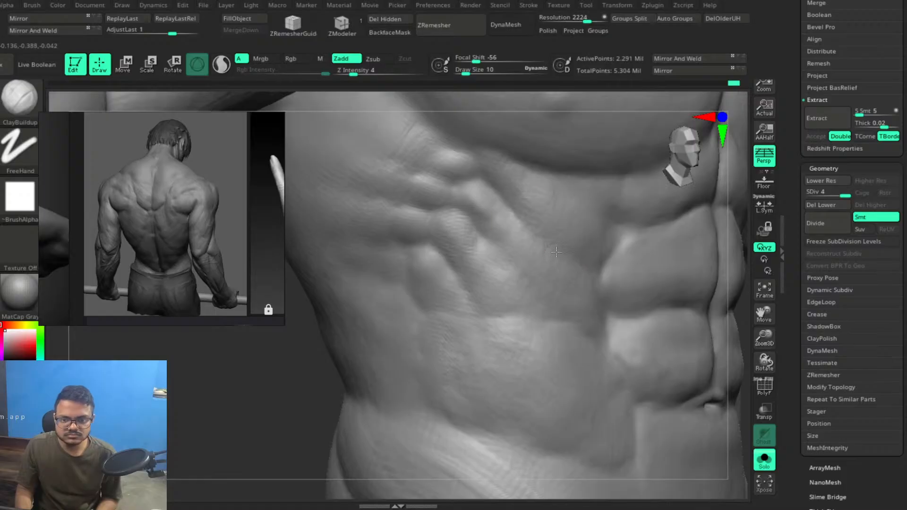
{"action": "left_click_drag", "start_coordinate": [614, 220], "coordinate": [619, 234]}
{"action": "right_click_drag", "start_coordinate": [598, 250], "coordinate": [544, 234]}
{"action": "left_click_drag", "start_coordinate": [606, 230], "coordinate": [610, 219]}
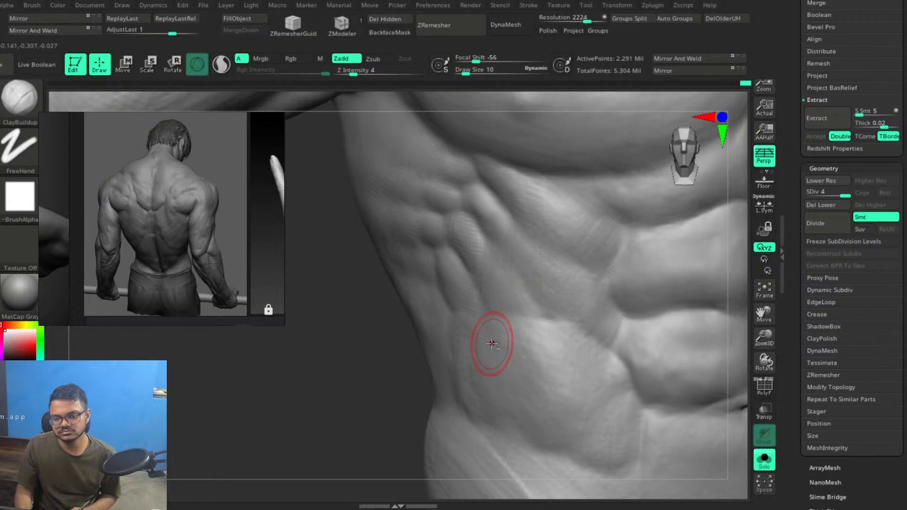
Sharpen the individual serratus fingers along the ribs and extend their fibres towards the armpit.
{"action": "mouse_move", "coordinate": [514, 345]}
{"action": "right_mouse_down"}
{"action": "mouse_move", "coordinate": [529, 327]}
{"action": "mouse_move", "coordinate": [487, 276]}
{"action": "right_mouse_up"}
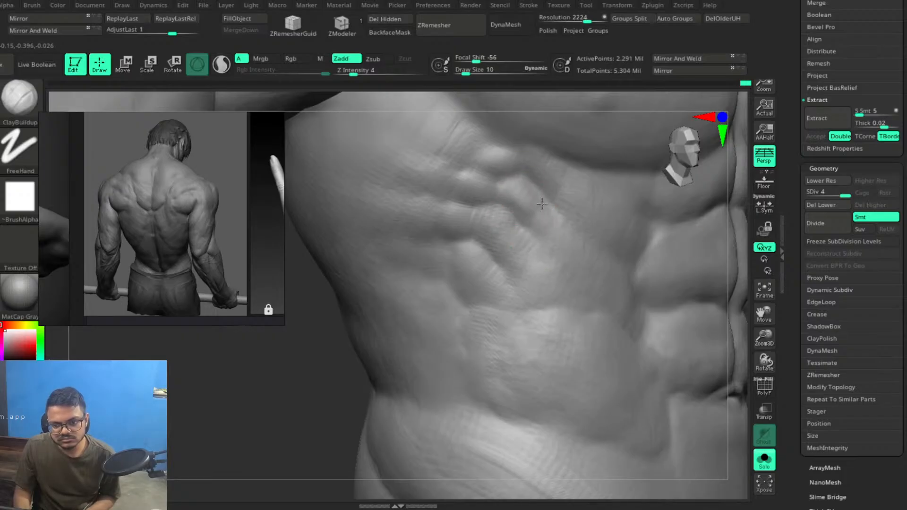
{"action": "mouse_move", "coordinate": [522, 188]}
{"action": "left_mouse_down"}
{"action": "mouse_move", "coordinate": [511, 189]}
{"action": "mouse_move", "coordinate": [525, 183]}
{"action": "left_mouse_up"}
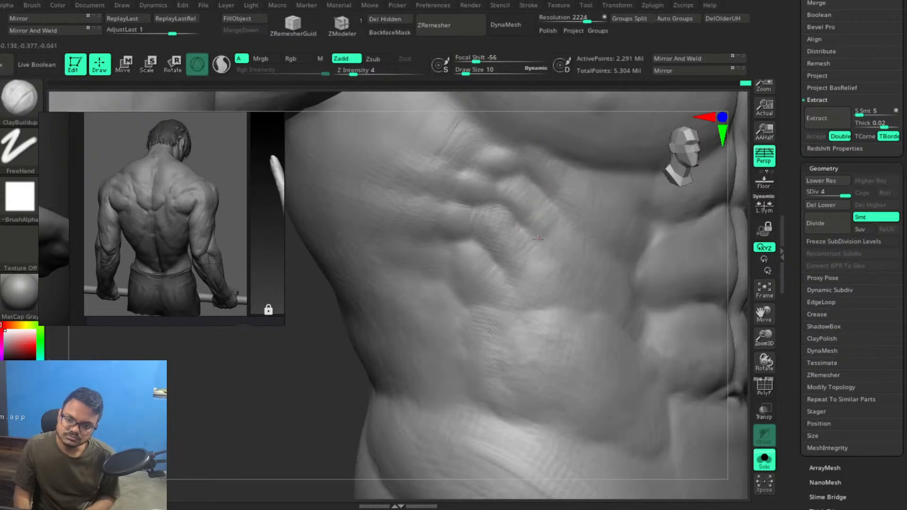
{"action": "mouse_move", "coordinate": [538, 225]}
{"action": "left_mouse_down"}
{"action": "mouse_move", "coordinate": [545, 202]}
{"action": "mouse_move", "coordinate": [550, 218]}
{"action": "mouse_move", "coordinate": [531, 254]}
{"action": "left_mouse_up"}
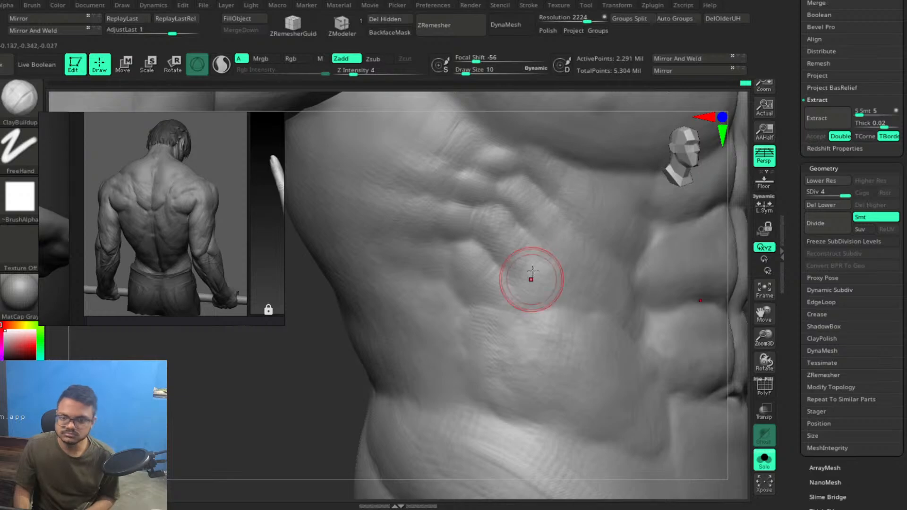
{"action": "right_click_drag", "start_coordinate": [592, 289], "coordinate": [570, 211], "text": "ctrl"}
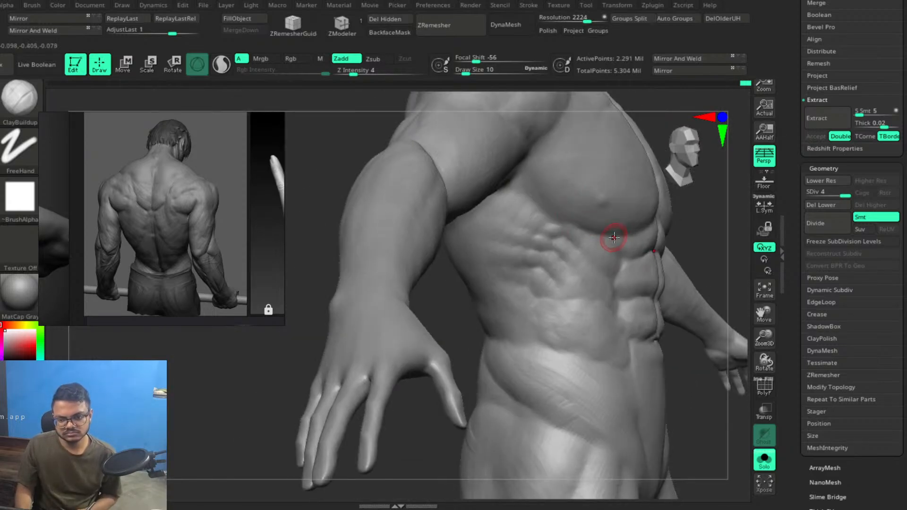
{"action": "mouse_move", "coordinate": [586, 278]}
{"action": "right_mouse_down"}
{"action": "mouse_move", "coordinate": [541, 264]}
{"action": "mouse_move", "coordinate": [615, 301]}
{"action": "mouse_move", "coordinate": [583, 223]}
{"action": "mouse_move", "coordinate": [556, 213]}
{"action": "mouse_move", "coordinate": [546, 189]}
{"action": "right_mouse_up"}
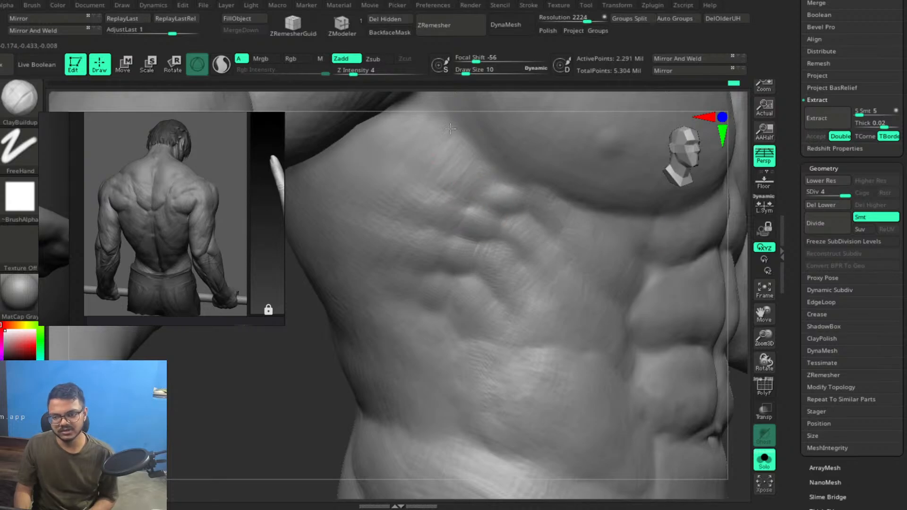
Detail the upper abdominal blocks with fine fibres and soften the central line between them.
{"action": "mouse_move", "coordinate": [605, 319]}
{"action": "right_mouse_down", "text": "ctrl"}
{"action": "mouse_move", "coordinate": [515, 248]}
{"action": "mouse_move", "coordinate": [610, 265]}
{"action": "mouse_move", "coordinate": [634, 276]}
{"action": "mouse_move", "coordinate": [549, 257]}
{"action": "mouse_move", "coordinate": [562, 265]}
{"action": "mouse_move", "coordinate": [523, 300]}
{"action": "right_mouse_up", "text": "ctrl"}
{"action": "mouse_move", "coordinate": [510, 186]}
{"action": "right_mouse_down", "text": "ctrl"}
{"action": "mouse_move", "coordinate": [510, 206]}
{"action": "mouse_move", "coordinate": [520, 187]}
{"action": "right_mouse_up", "text": "ctrl"}
{"action": "mouse_move", "coordinate": [501, 220]}
{"action": "left_mouse_down", "text": "shift"}
{"action": "mouse_move", "coordinate": [508, 212]}
{"action": "mouse_move", "coordinate": [514, 220]}
{"action": "mouse_move", "coordinate": [510, 238]}
{"action": "mouse_move", "coordinate": [497, 221]}
{"action": "left_mouse_up", "text": "shift"}
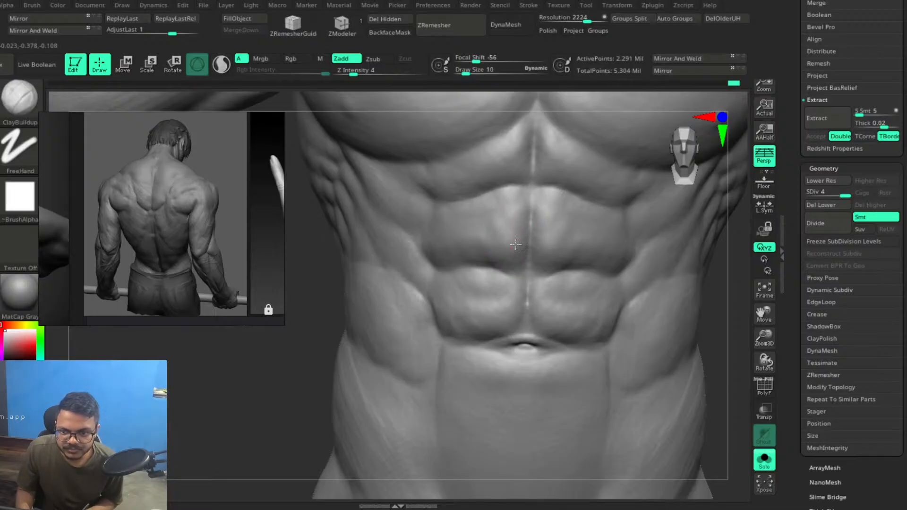
{"action": "right_click_drag", "start_coordinate": [548, 169], "coordinate": [570, 214], "text": "alt"}
{"action": "mouse_move", "coordinate": [538, 176]}
{"action": "left_mouse_down"}
{"action": "mouse_move", "coordinate": [551, 161]}
{"action": "mouse_move", "coordinate": [516, 230]}
{"action": "mouse_move", "coordinate": [542, 228]}
{"action": "mouse_move", "coordinate": [496, 243]}
{"action": "left_mouse_up"}
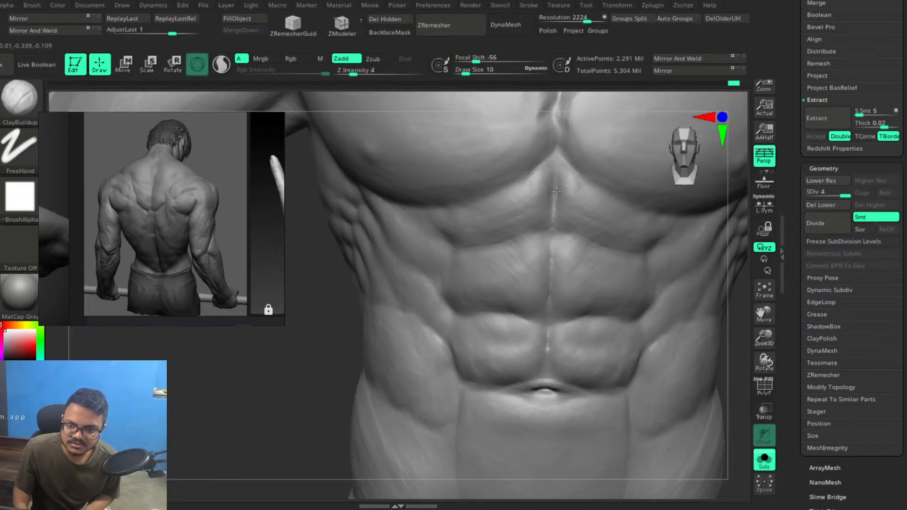
{"action": "key", "text": "shift"}
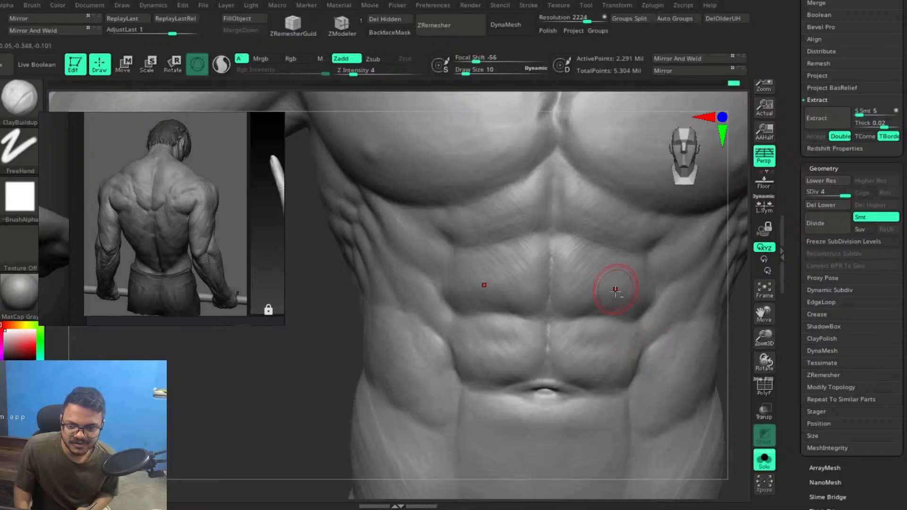
Round out the middle and lower abdominal blocks and add light fibres to the abdomen below the navel.
{"action": "mouse_move", "coordinate": [668, 318]}
{"action": "right_mouse_down"}
{"action": "mouse_move", "coordinate": [600, 340]}
{"action": "mouse_move", "coordinate": [606, 324]}
{"action": "mouse_move", "coordinate": [595, 310]}
{"action": "mouse_move", "coordinate": [581, 325]}
{"action": "right_mouse_up"}
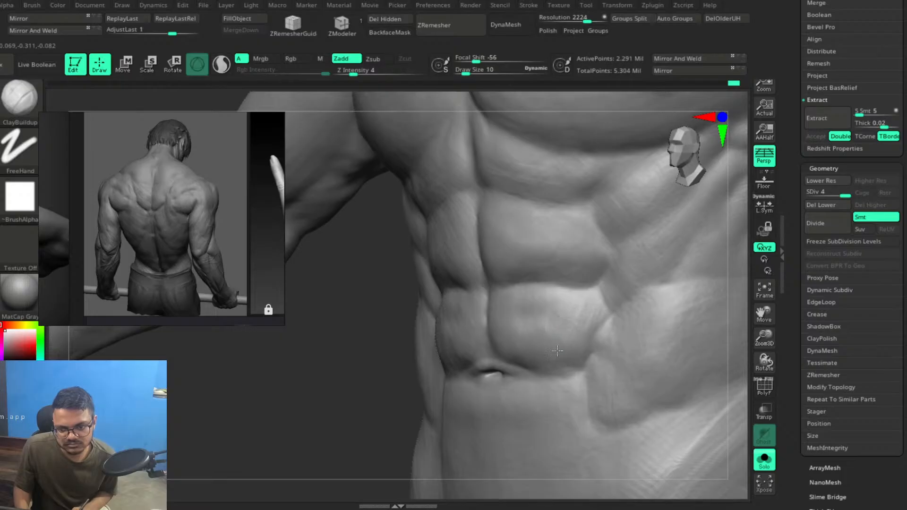
{"action": "right_click_drag", "start_coordinate": [563, 332], "coordinate": [602, 327]}
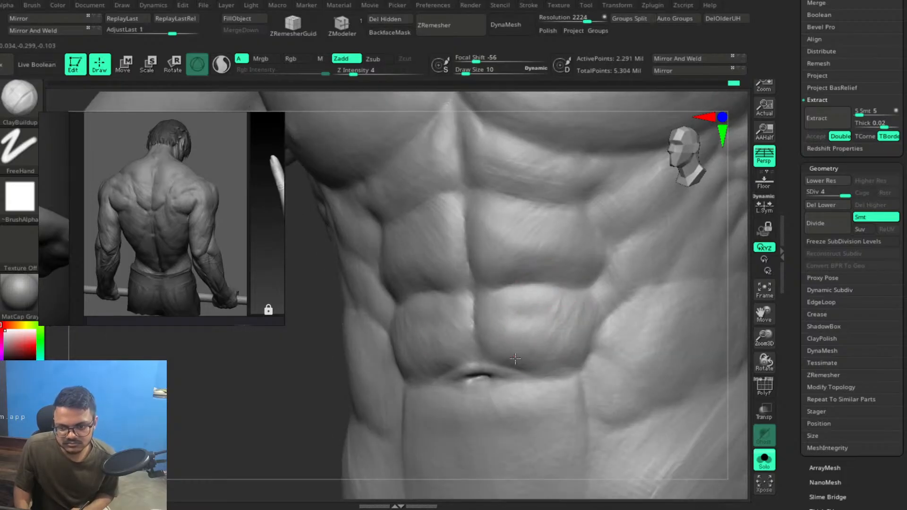
{"action": "left_click_drag", "start_coordinate": [573, 335], "coordinate": [566, 313]}
{"action": "mouse_move", "coordinate": [561, 303]}
{"action": "left_mouse_down"}
{"action": "mouse_move", "coordinate": [523, 312]}
{"action": "mouse_move", "coordinate": [496, 300]}
{"action": "left_mouse_up"}
{"action": "mouse_move", "coordinate": [525, 275]}
{"action": "right_mouse_down"}
{"action": "mouse_move", "coordinate": [531, 262]}
{"action": "mouse_move", "coordinate": [519, 285]}
{"action": "right_mouse_up"}
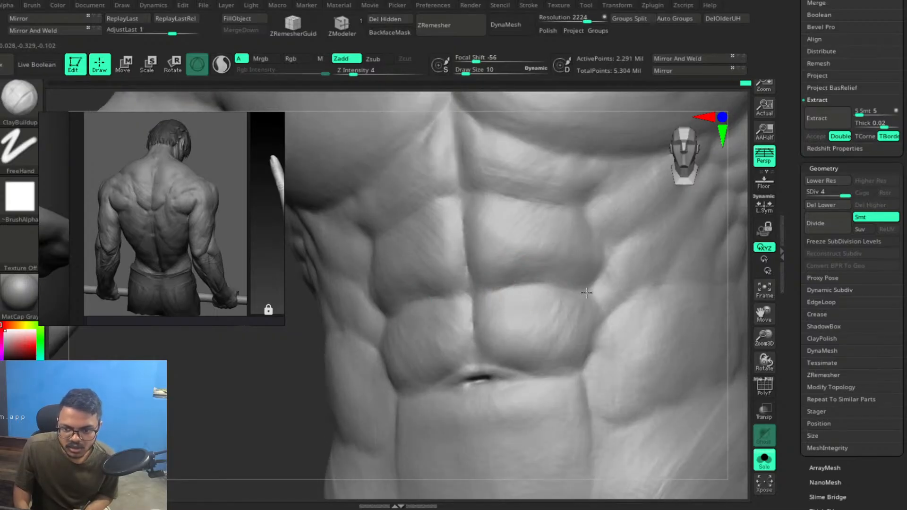
{"action": "left_click_drag", "start_coordinate": [582, 274], "coordinate": [526, 265]}
{"action": "left_click_drag", "start_coordinate": [529, 231], "coordinate": [520, 255]}
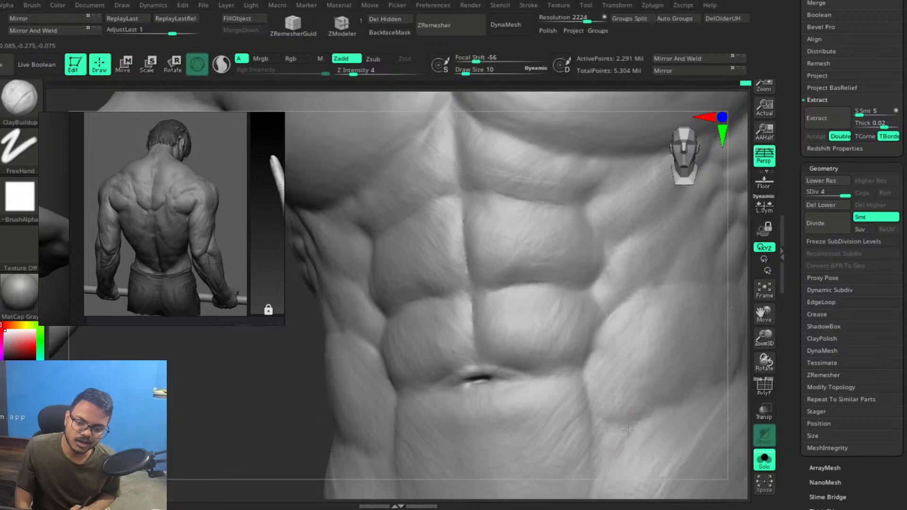
{"action": "key", "text": "ctrl+z"}
Add fibres to the lower oblique, hip crease and upper thigh with ClayBuildup at draw size 22.
{"action": "mouse_move", "coordinate": [618, 431]}
{"action": "right_mouse_down", "text": "alt"}
{"action": "mouse_move", "coordinate": [614, 373]}
{"action": "mouse_move", "coordinate": [590, 344]}
{"action": "mouse_move", "coordinate": [531, 305]}
{"action": "mouse_move", "coordinate": [561, 365]}
{"action": "mouse_move", "coordinate": [607, 420]}
{"action": "mouse_move", "coordinate": [537, 313]}
{"action": "right_mouse_up", "text": "alt"}
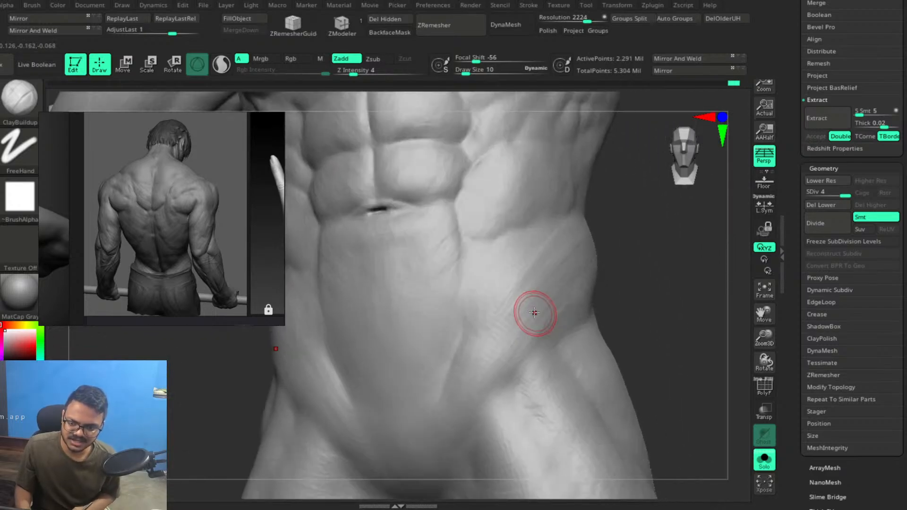
{"action": "key", "text": "bracketright"}
{"action": "key", "text": "bracketright"}
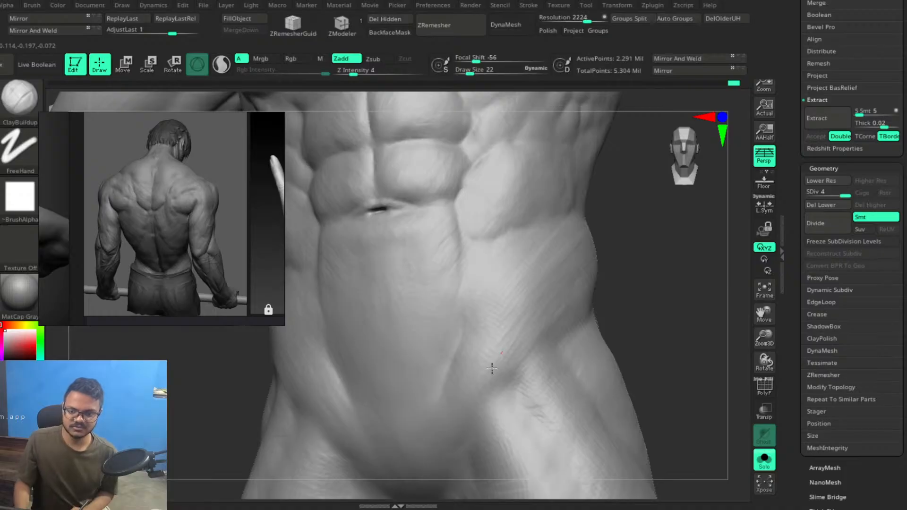
{"action": "right_click_drag", "start_coordinate": [595, 343], "coordinate": [548, 242], "text": "alt"}
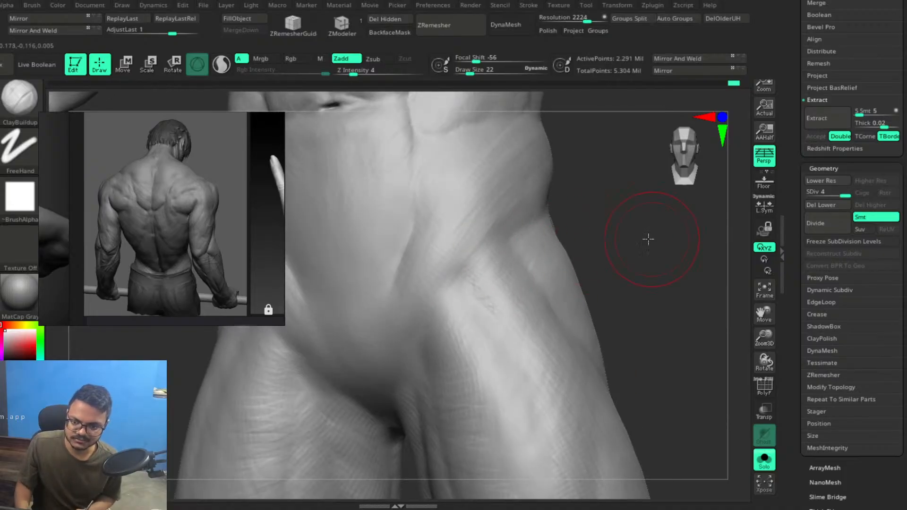
{"action": "right_click_drag", "start_coordinate": [650, 236], "coordinate": [597, 239]}
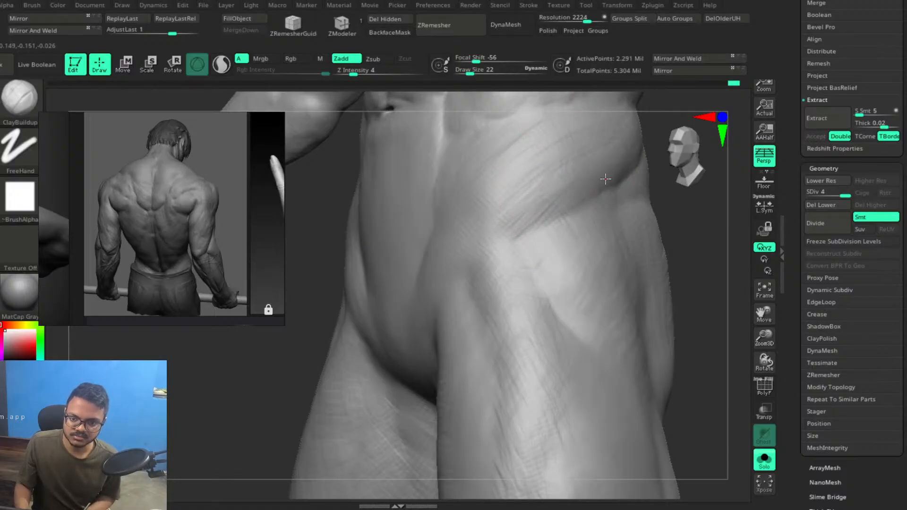
{"action": "mouse_move", "coordinate": [604, 302]}
{"action": "right_mouse_down", "text": "ctrl"}
{"action": "mouse_move", "coordinate": [586, 253]}
{"action": "mouse_move", "coordinate": [560, 260]}
{"action": "mouse_move", "coordinate": [615, 277]}
{"action": "mouse_move", "coordinate": [587, 283]}
{"action": "right_mouse_up", "text": "ctrl"}
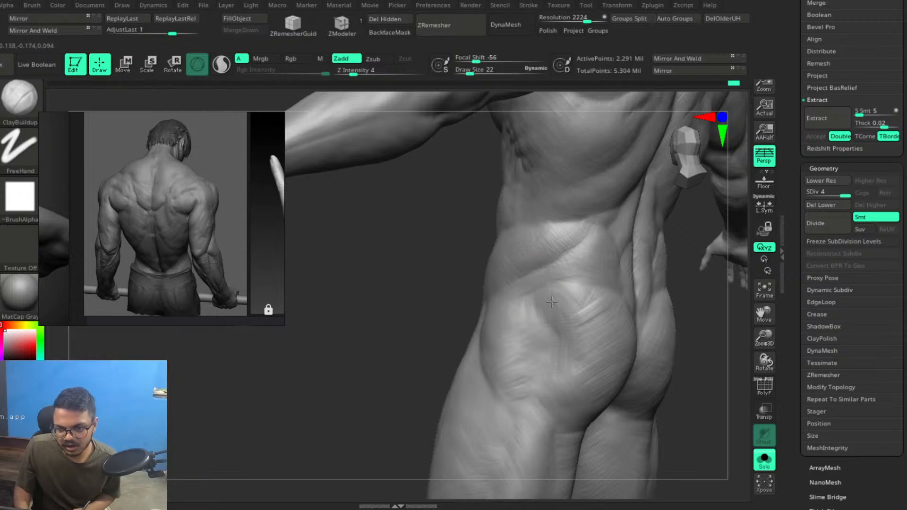
Smooth the rough strokes on the upper glute and blend them into the hip.
{"action": "key", "text": "shift"}
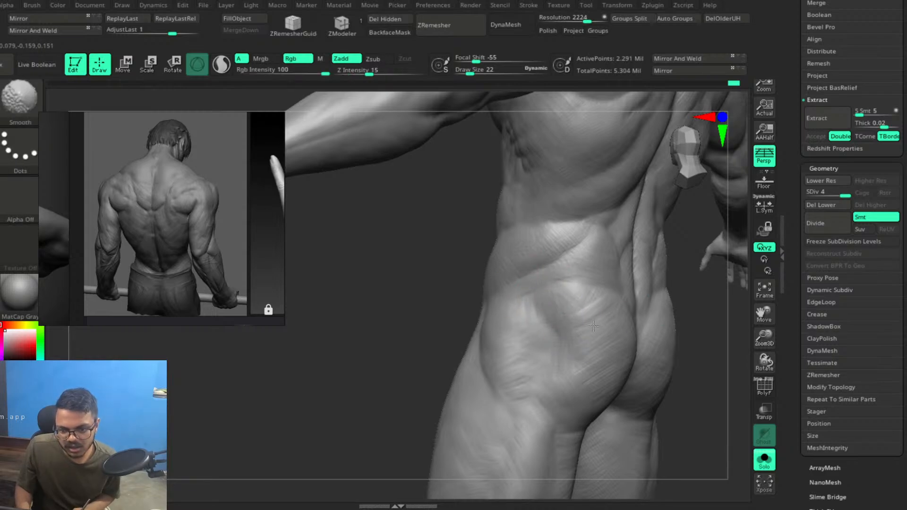
{"action": "left_click_drag", "start_coordinate": [601, 318], "coordinate": [570, 286], "text": "shift"}
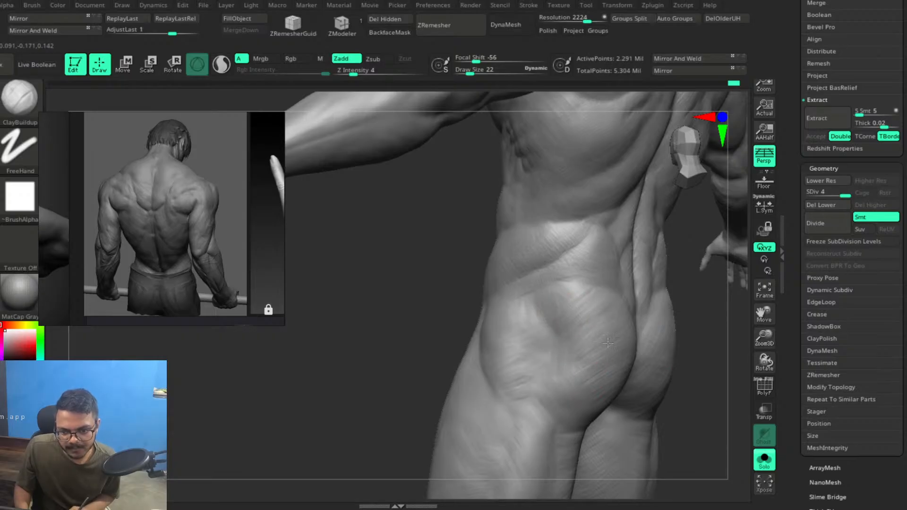
{"action": "right_click_drag", "start_coordinate": [555, 348], "coordinate": [645, 349]}
Examine the whole figure from the front and side, and inspect the head and shoulders up close.
{"action": "right_click_drag", "start_coordinate": [552, 378], "coordinate": [540, 282]}
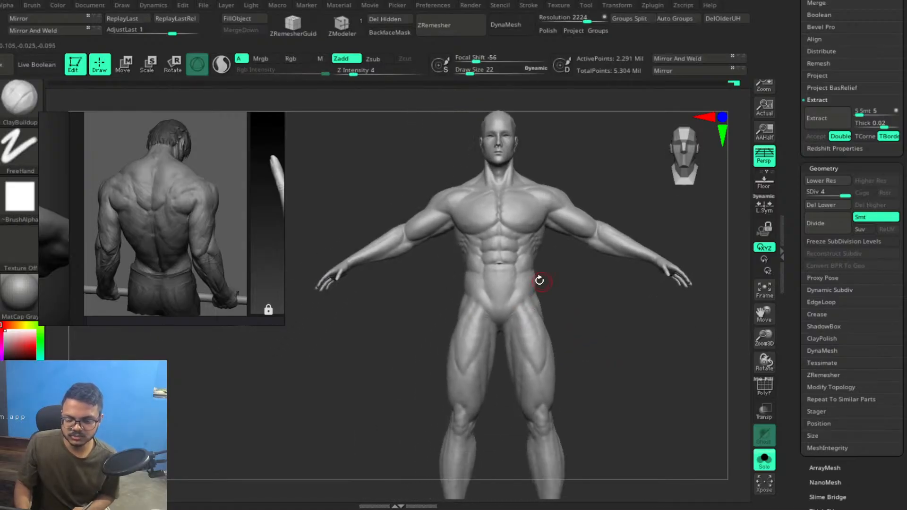
{"action": "right_click_drag", "start_coordinate": [504, 333], "coordinate": [548, 404]}
{"action": "right_click_drag", "start_coordinate": [543, 288], "coordinate": [581, 340]}
{"action": "mouse_move", "coordinate": [556, 259]}
{"action": "right_mouse_down", "text": "alt"}
{"action": "mouse_move", "coordinate": [575, 327]}
{"action": "mouse_move", "coordinate": [567, 241]}
{"action": "mouse_move", "coordinate": [561, 285]}
{"action": "mouse_move", "coordinate": [531, 263]}
{"action": "mouse_move", "coordinate": [555, 289]}
{"action": "mouse_move", "coordinate": [522, 271]}
{"action": "mouse_move", "coordinate": [548, 292]}
{"action": "mouse_move", "coordinate": [533, 283]}
{"action": "mouse_move", "coordinate": [640, 247]}
{"action": "mouse_move", "coordinate": [648, 258]}
{"action": "right_mouse_up", "text": "alt"}
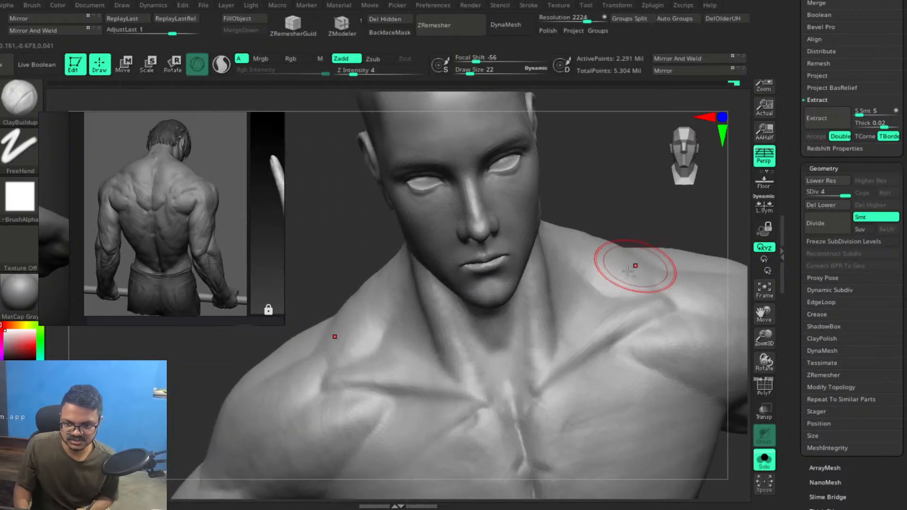
{"action": "mouse_move", "coordinate": [561, 271]}
{"action": "right_mouse_down"}
{"action": "mouse_move", "coordinate": [562, 188]}
{"action": "mouse_move", "coordinate": [525, 201]}
{"action": "right_mouse_up"}
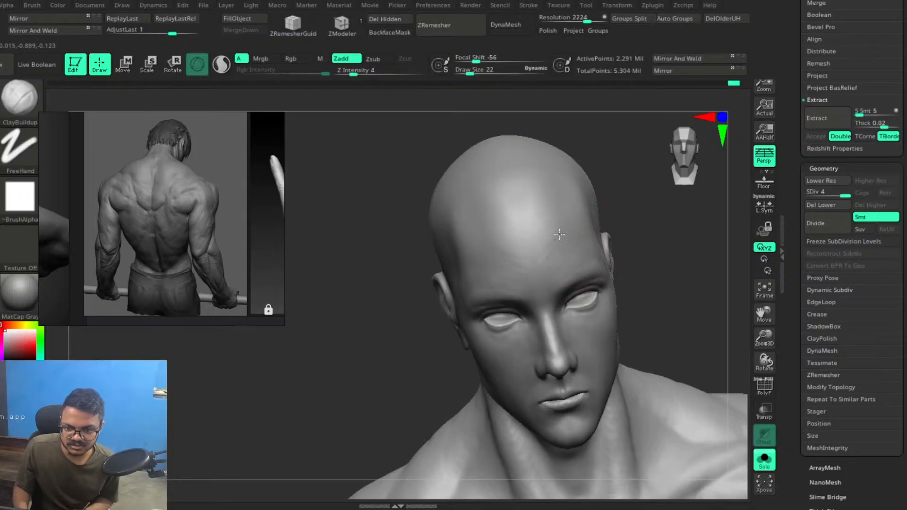
{"action": "mouse_move", "coordinate": [659, 274]}
{"action": "left_mouse_down"}
{"action": "mouse_move", "coordinate": [624, 257]}
{"action": "mouse_move", "coordinate": [622, 203]}
{"action": "left_mouse_up"}
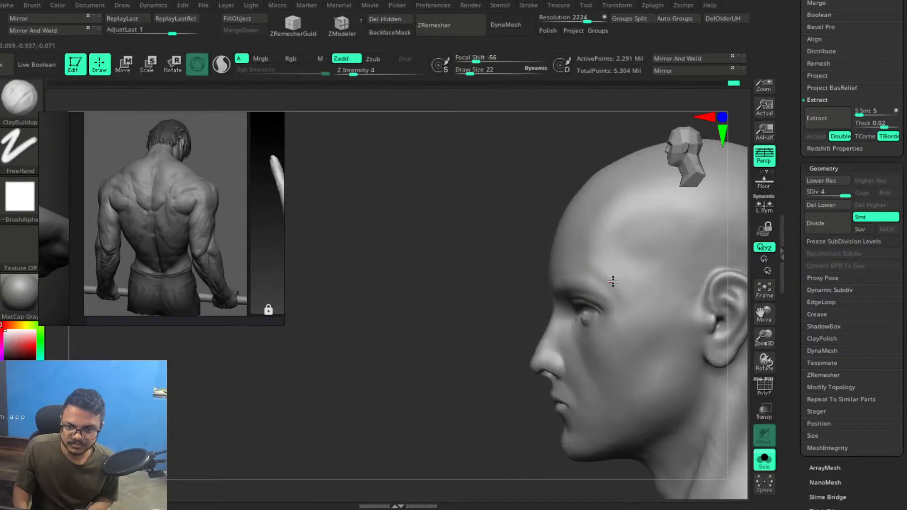
{"action": "key", "text": "shift"}
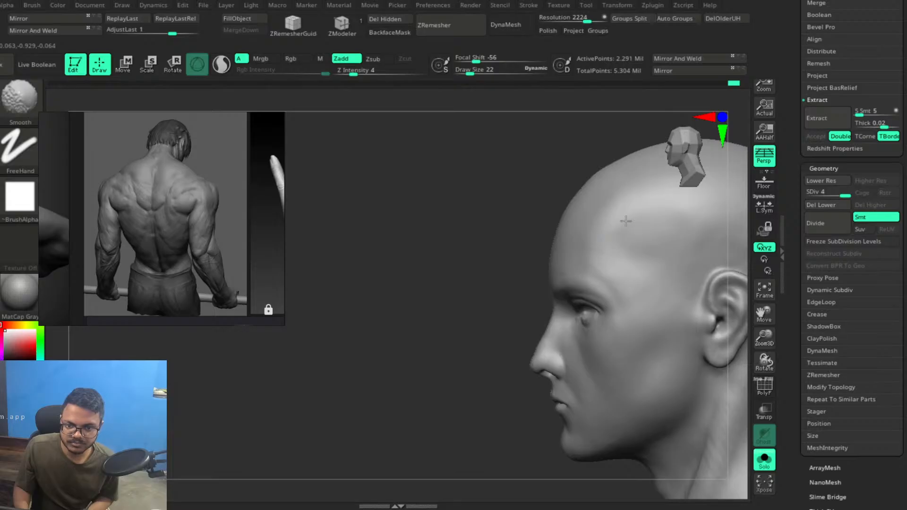
{"action": "key", "text": "shift"}
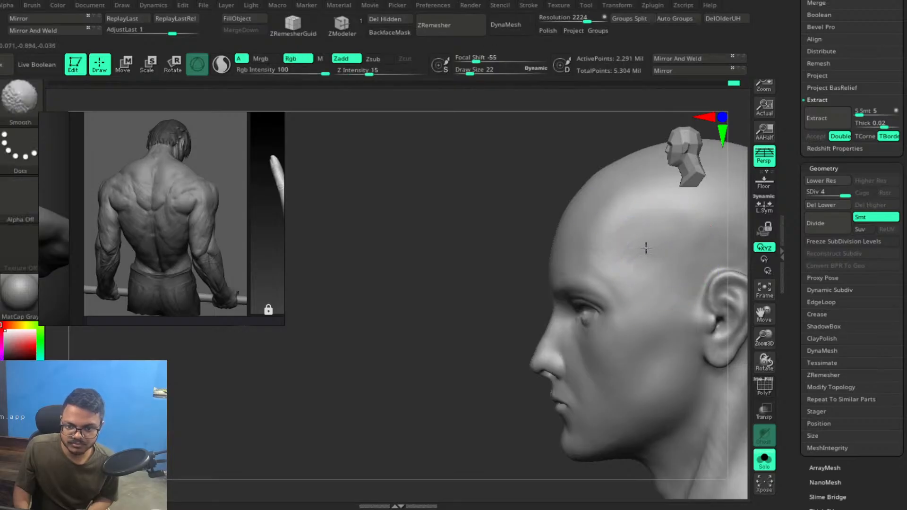
{"action": "key", "text": "f"}
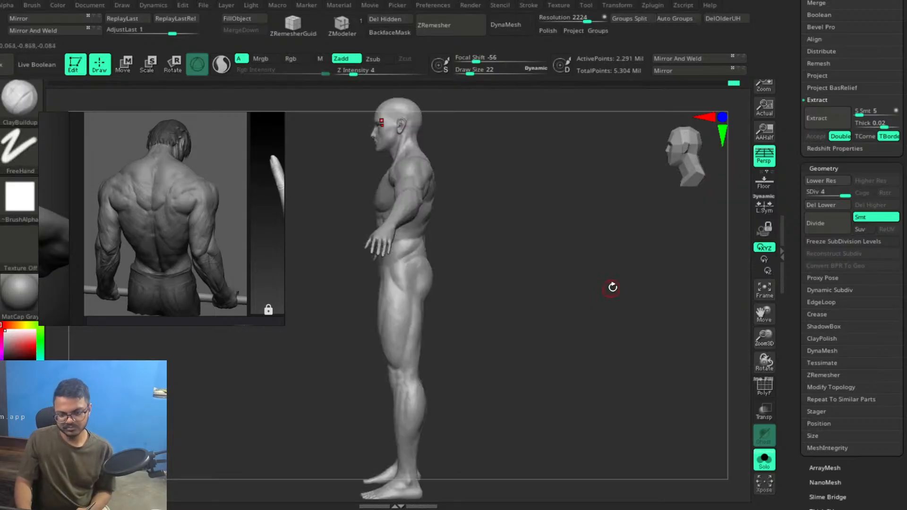
{"action": "left_click_drag", "start_coordinate": [554, 327], "coordinate": [603, 324]}
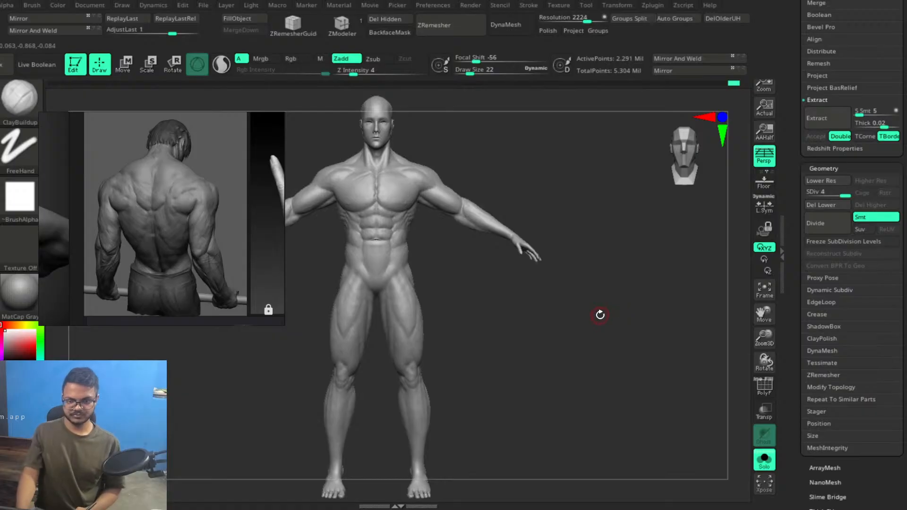
Save the project over the existing Kai_blockout.ZPR in the ZPR folder and save the Kai_ref reference board.
{"action": "key", "text": "super"}
{"action": "key", "text": "super"}
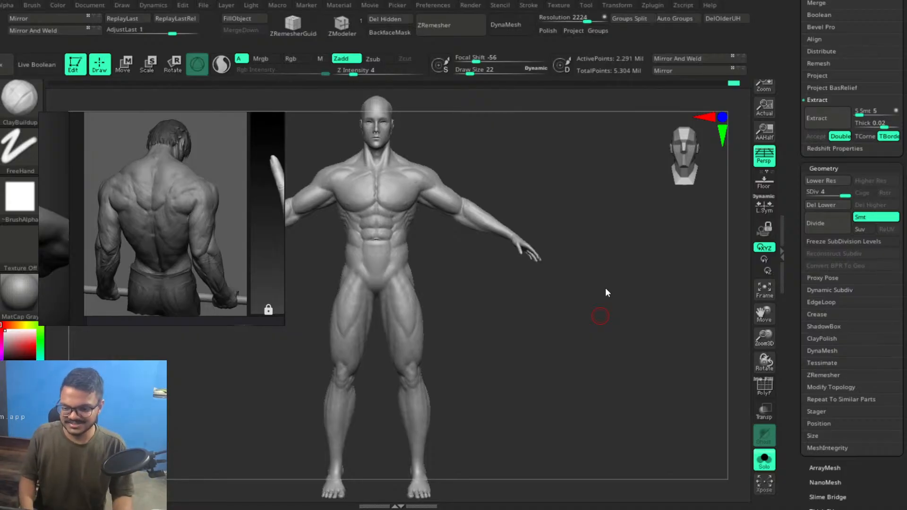
{"action": "key", "text": "ctrl+s"}
{"action": "key", "text": "Return"}
{"action": "left_click", "coordinate": [469, 240]}
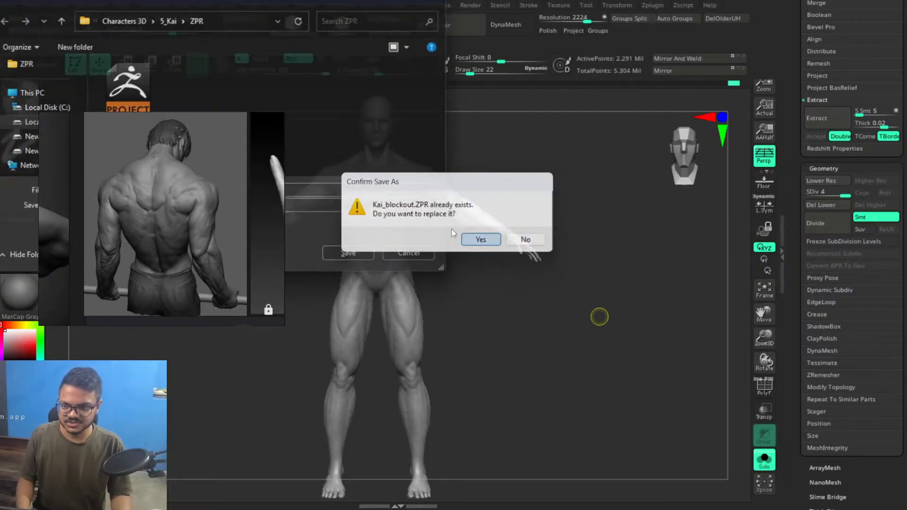
{"action": "mouse_move", "coordinate": [217, 186]}
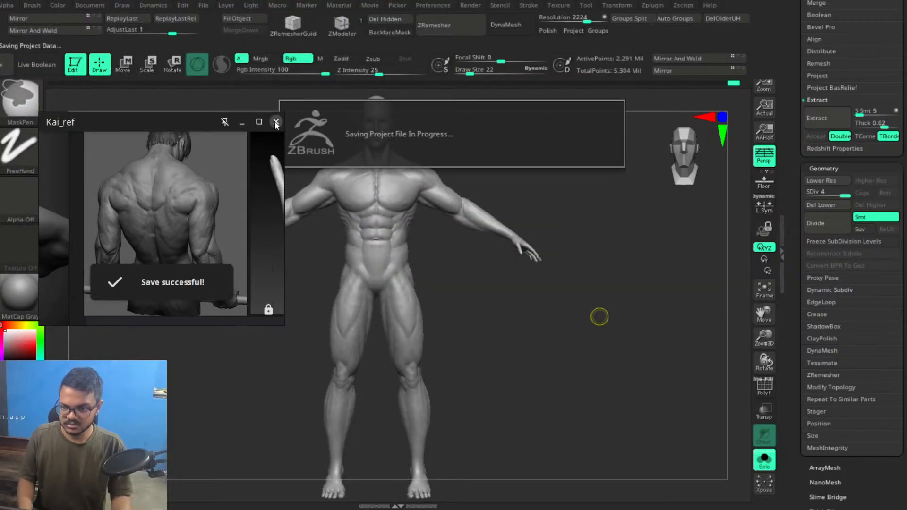
Close the Kai_ref reference board and quit ZBrush without saving the project again.
{"action": "left_click", "coordinate": [276, 122]}
{"action": "key", "text": "alt+F4"}
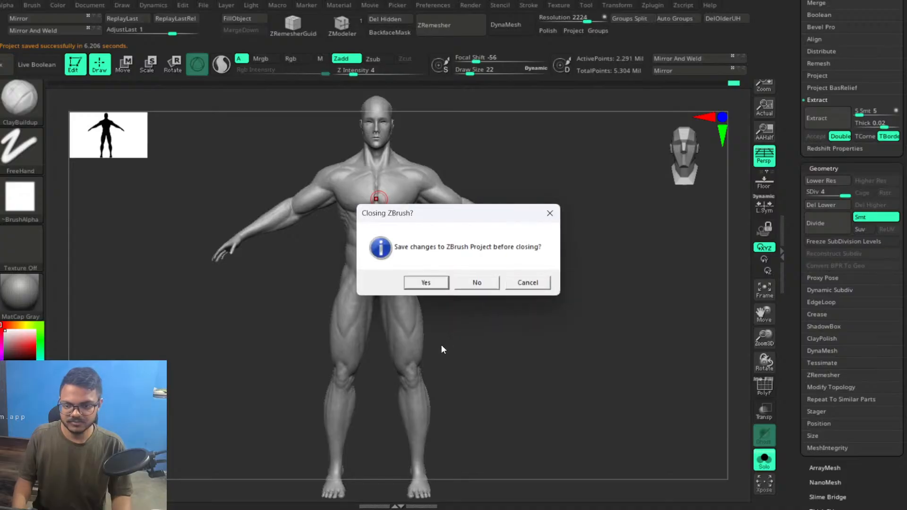
{"action": "left_click", "coordinate": [481, 283]}
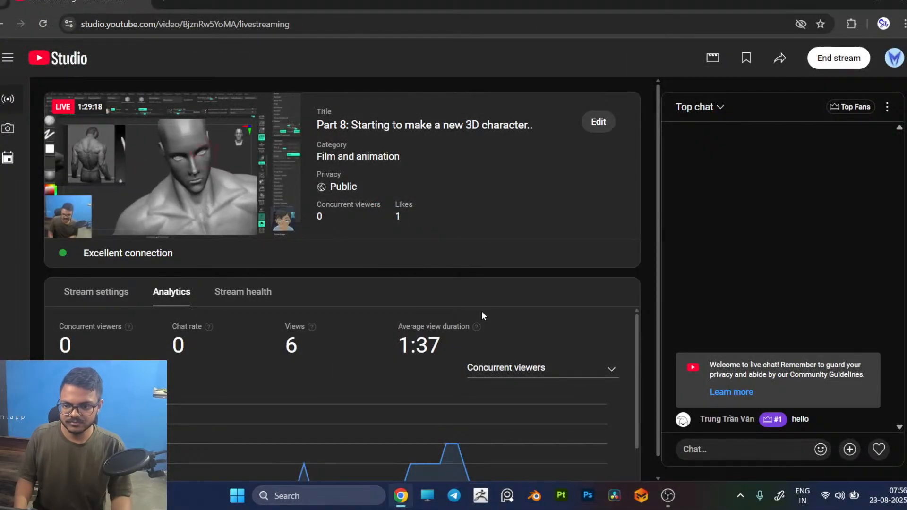
End the live stream in YouTube Studio and switch to OBS.
{"action": "left_click", "coordinate": [827, 64]}
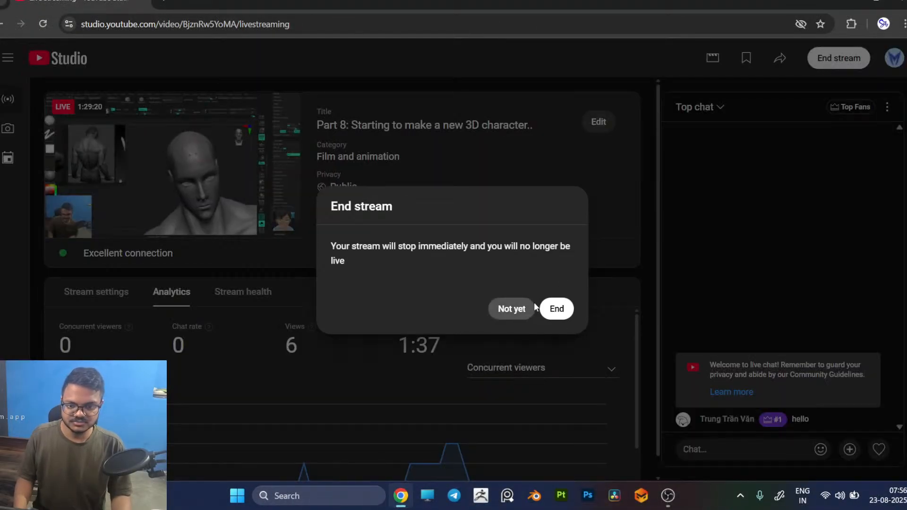
{"action": "left_click", "coordinate": [557, 307]}
{"action": "left_click", "coordinate": [669, 495]}
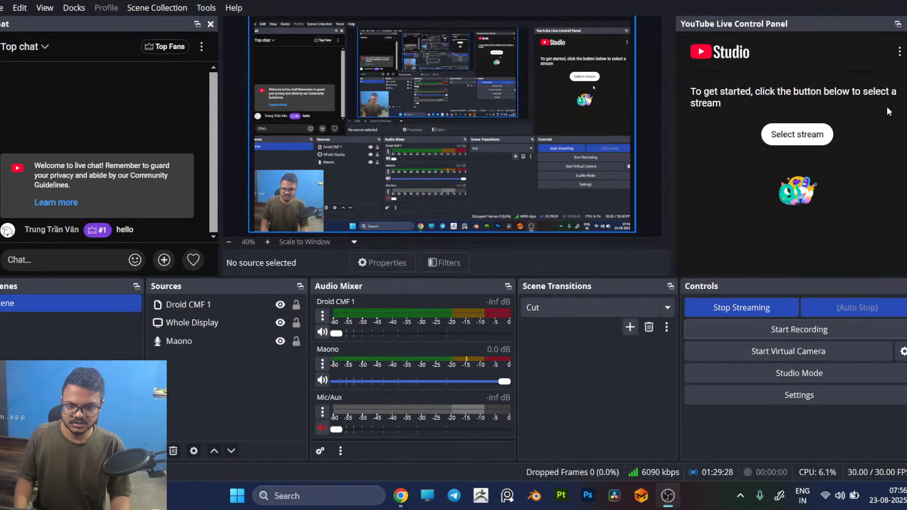